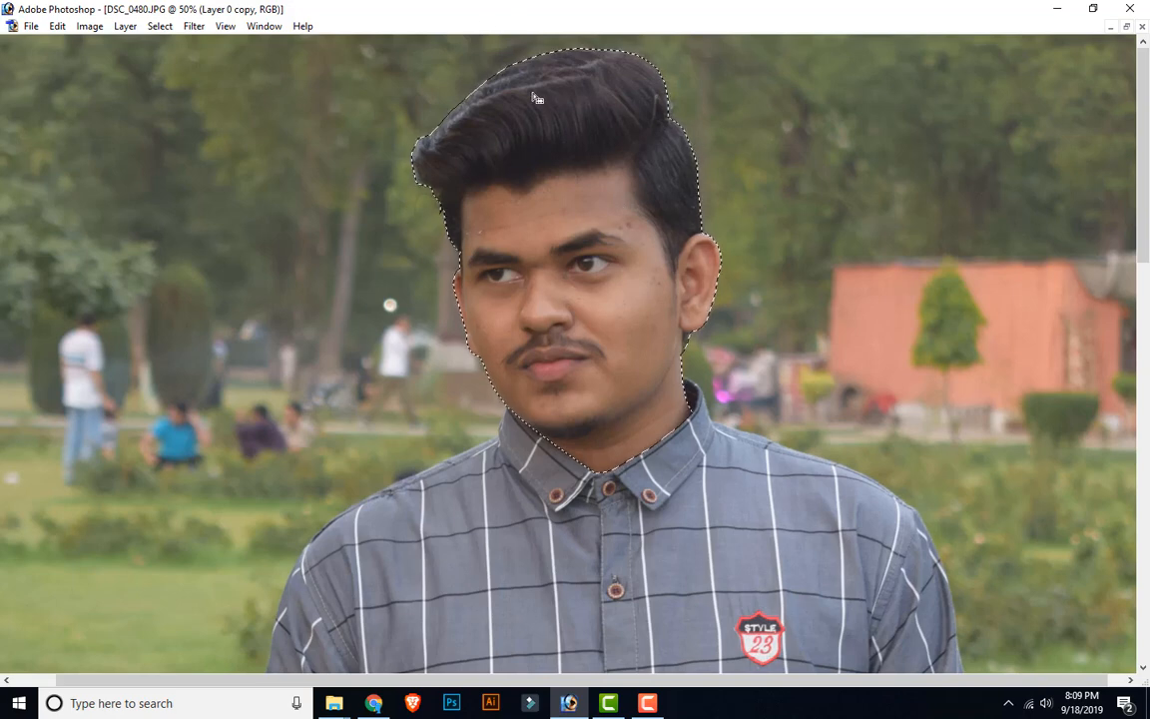
Copy the selected head from Layer 0 copy onto a new layer.
key("Tab")
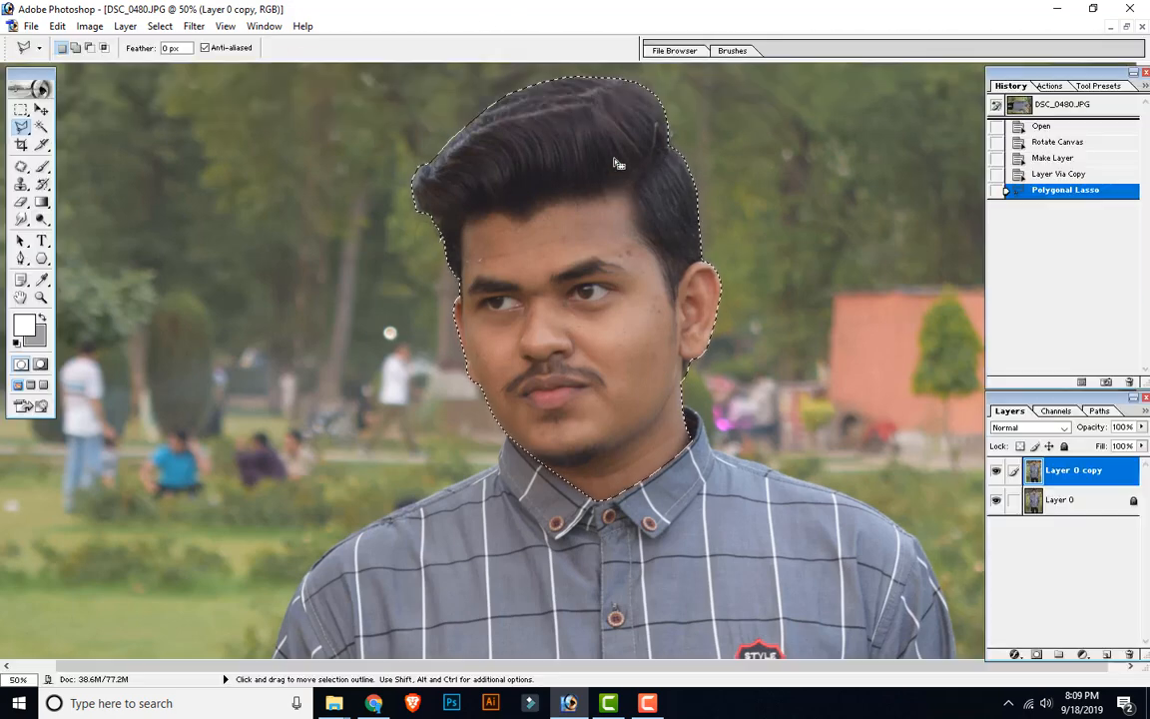
key("space")
left_click_drag(737, 216, 645, 257)
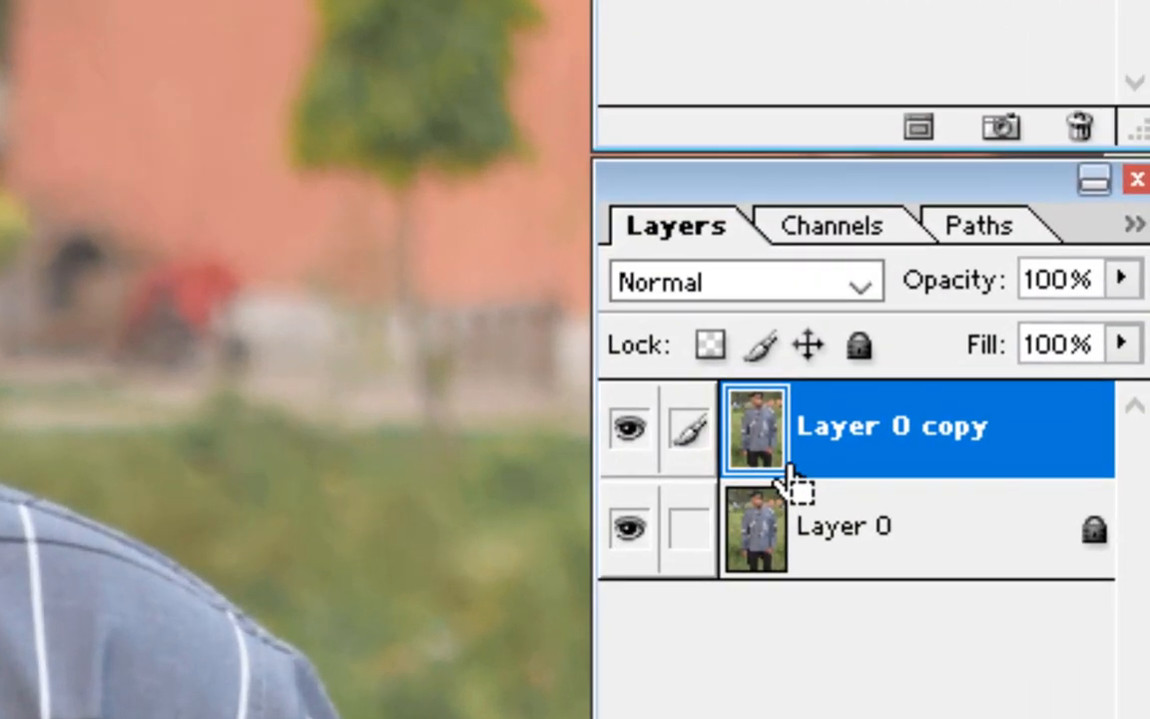
key("ctrl+j")
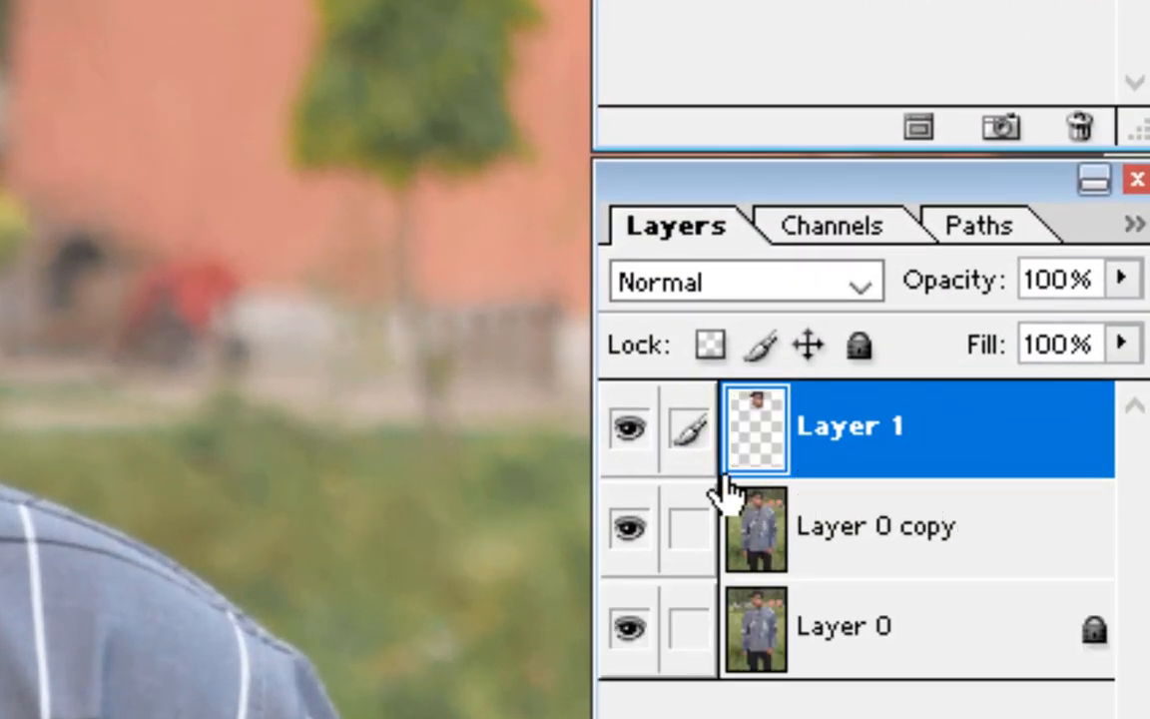
Check the head cut-out with the two lower layers hidden, show them again, and rename the new layer as face.
left_click(629, 528)
left_click(629, 627)
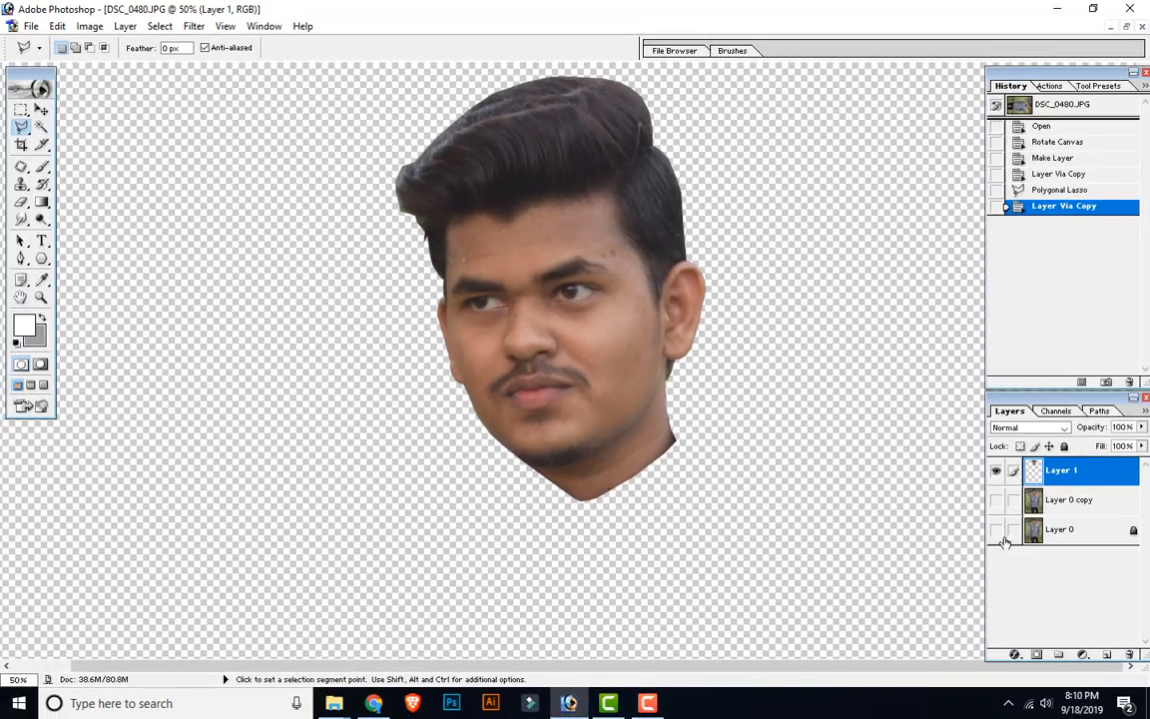
left_click(995, 530)
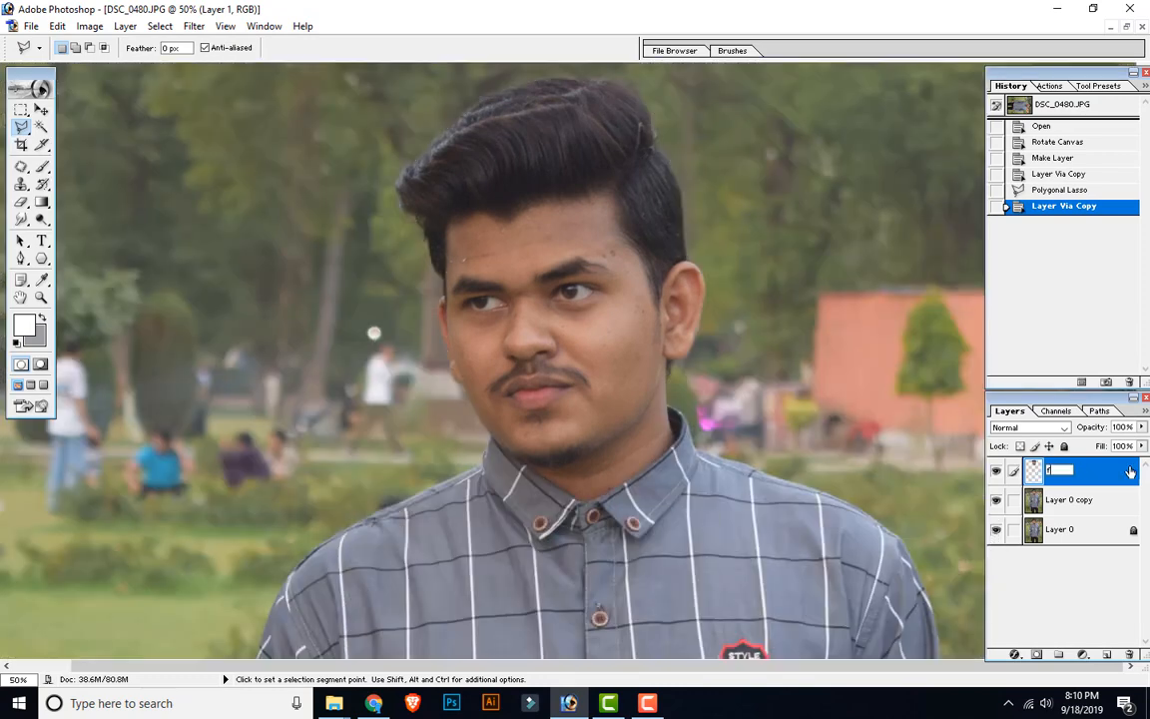
type("face")
key("Return")
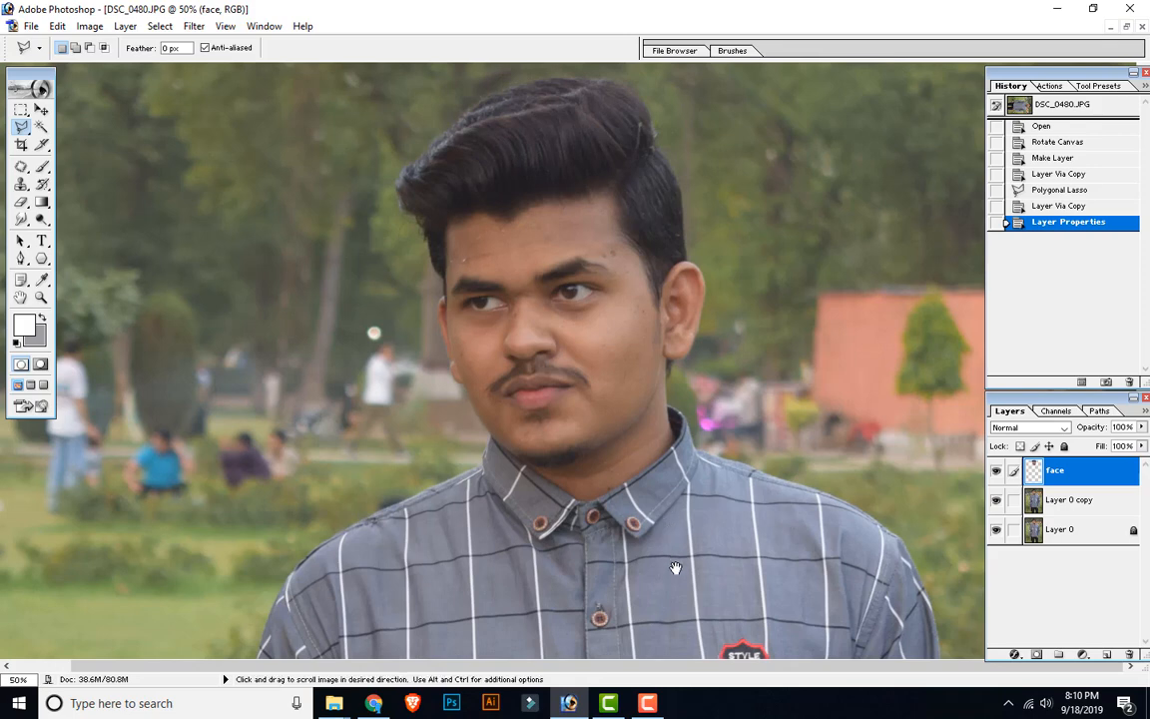
Start a Polygonal Lasso outline of the hand at the shirt hem, tracing from the cuff around the thumb and index finger.
scroll(700, 399, "down", 10)
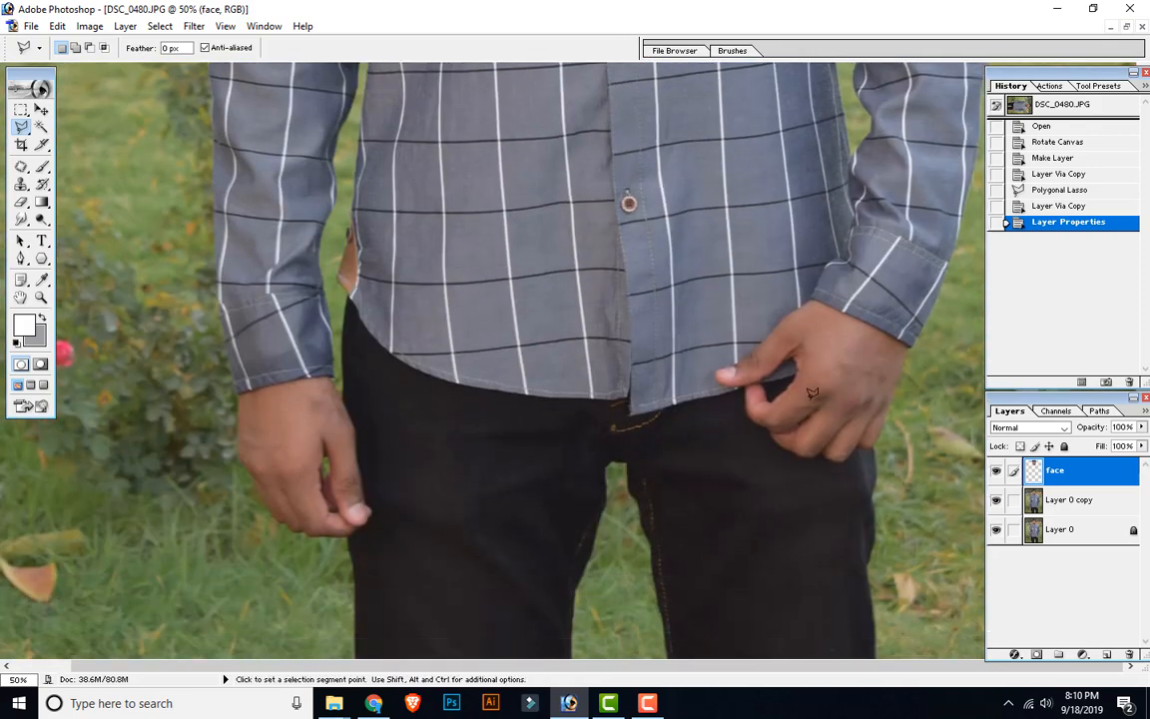
key("ctrl+plus")
key("ctrl+plus")
left_click_drag(812, 392, 251, 379)
scroll(544, 189, "up", 3)
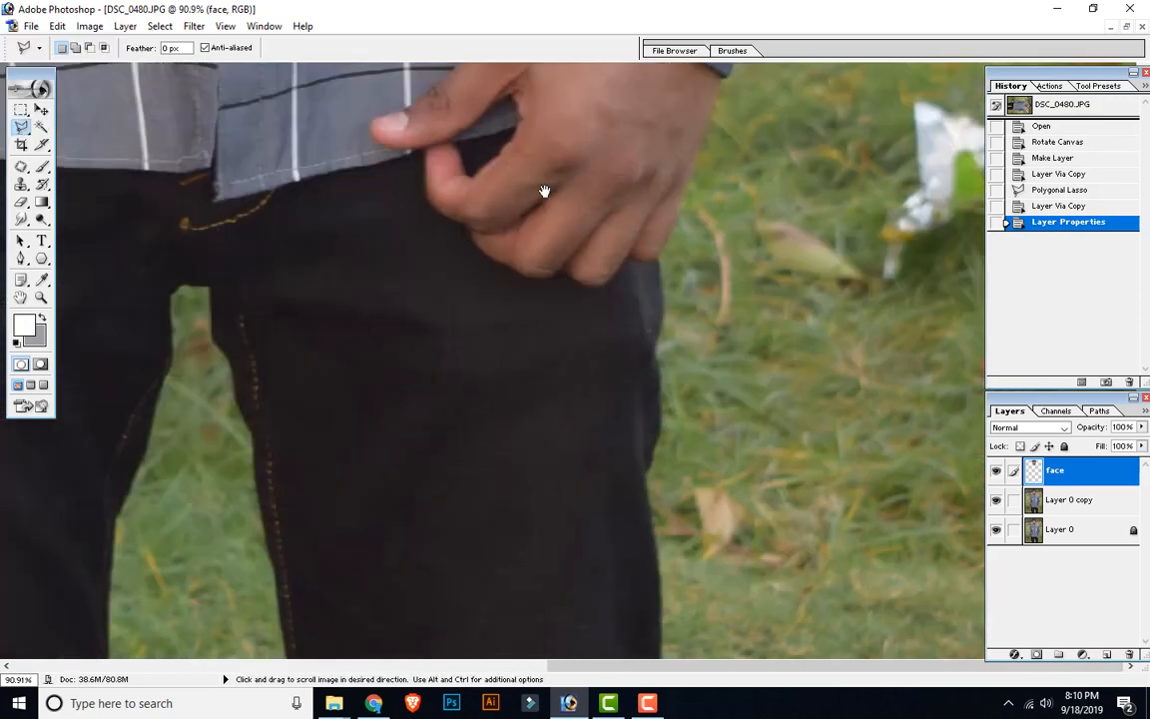
key("ctrl+plus")
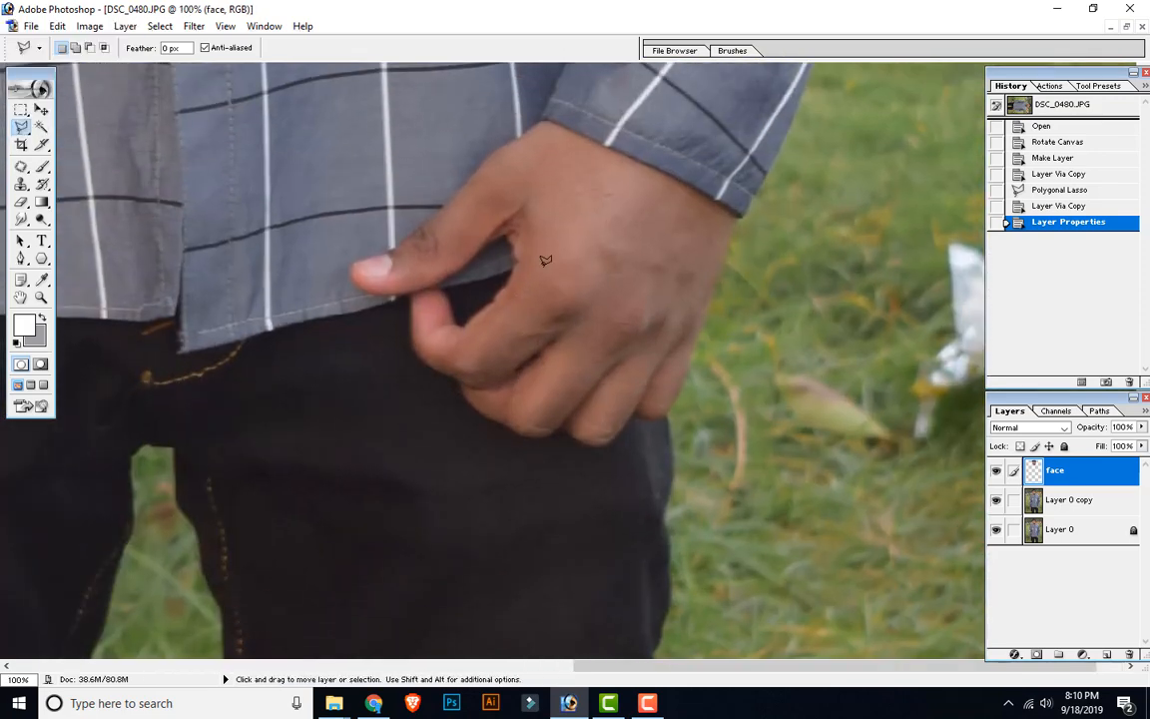
key("ctrl+plus")
key("ctrl+plus")
key("ctrl+minus")
key("ctrl+minus")
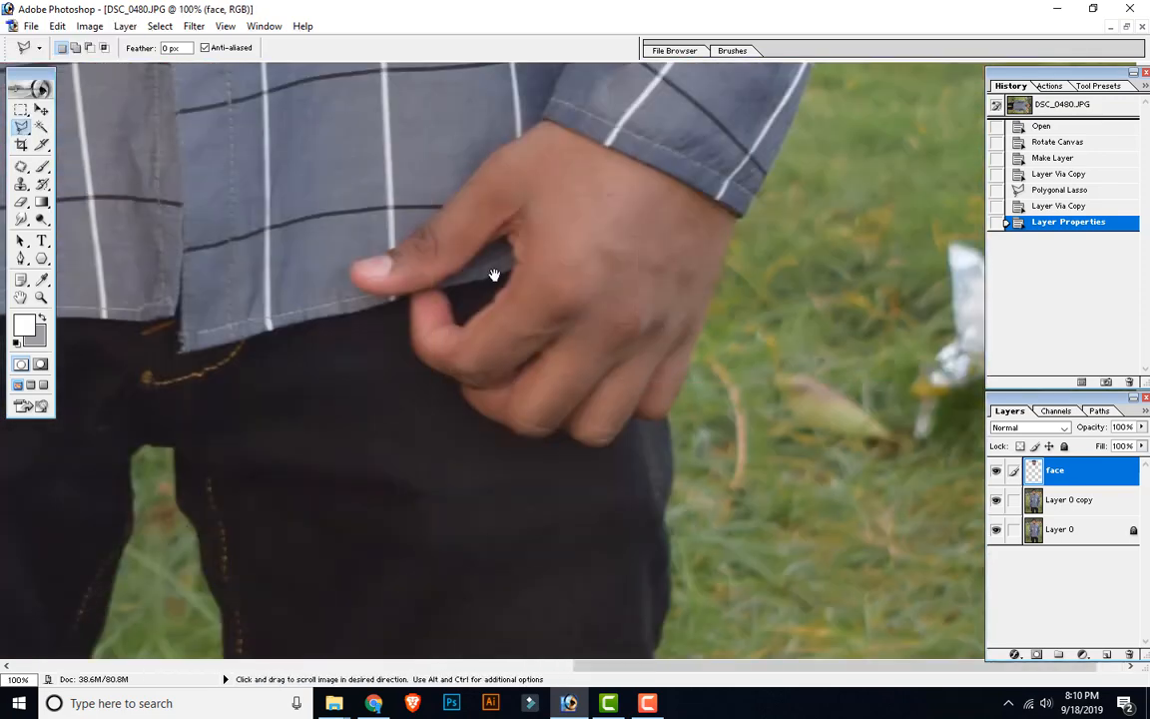
left_click_drag(493, 274, 438, 369)
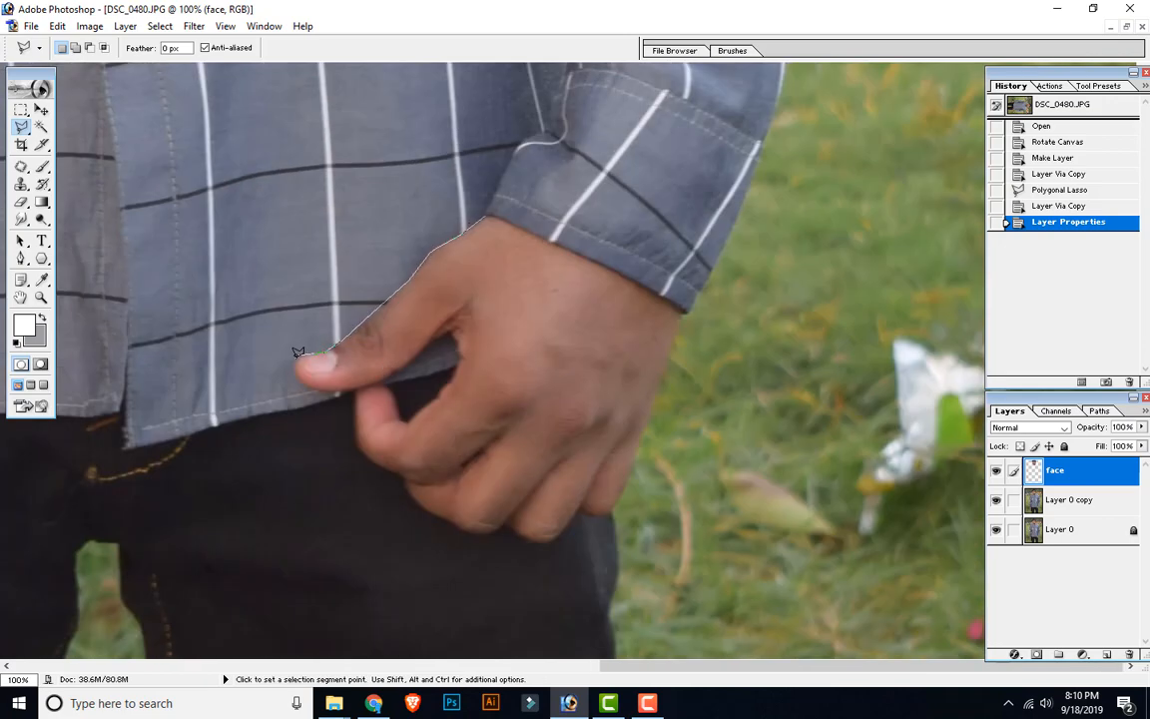
key("ctrl+plus")
key("ctrl+plus")
left_click(387, 567)
left_click_drag(425, 577, 289, 304)
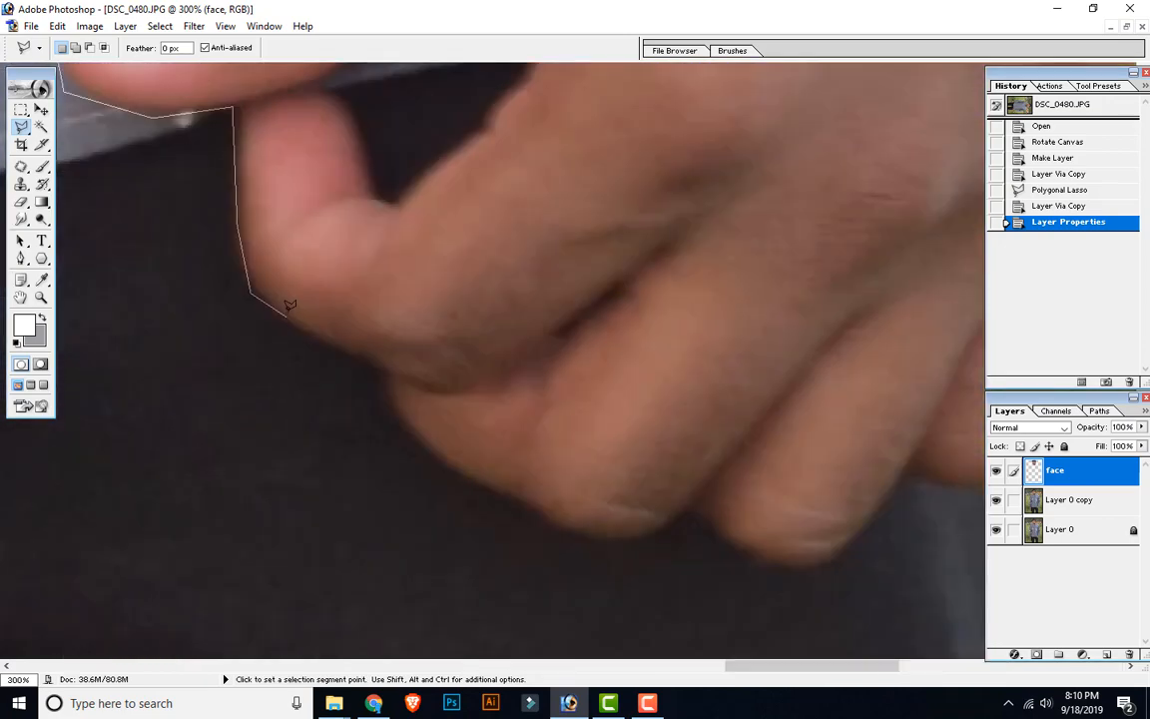
Trace the remaining fingers and the hand's outer edge up to the cuff, and close the selection along the wrist.
left_click_drag(910, 462, 481, 376)
left_click(513, 328)
left_click_drag(514, 329, 553, 489)
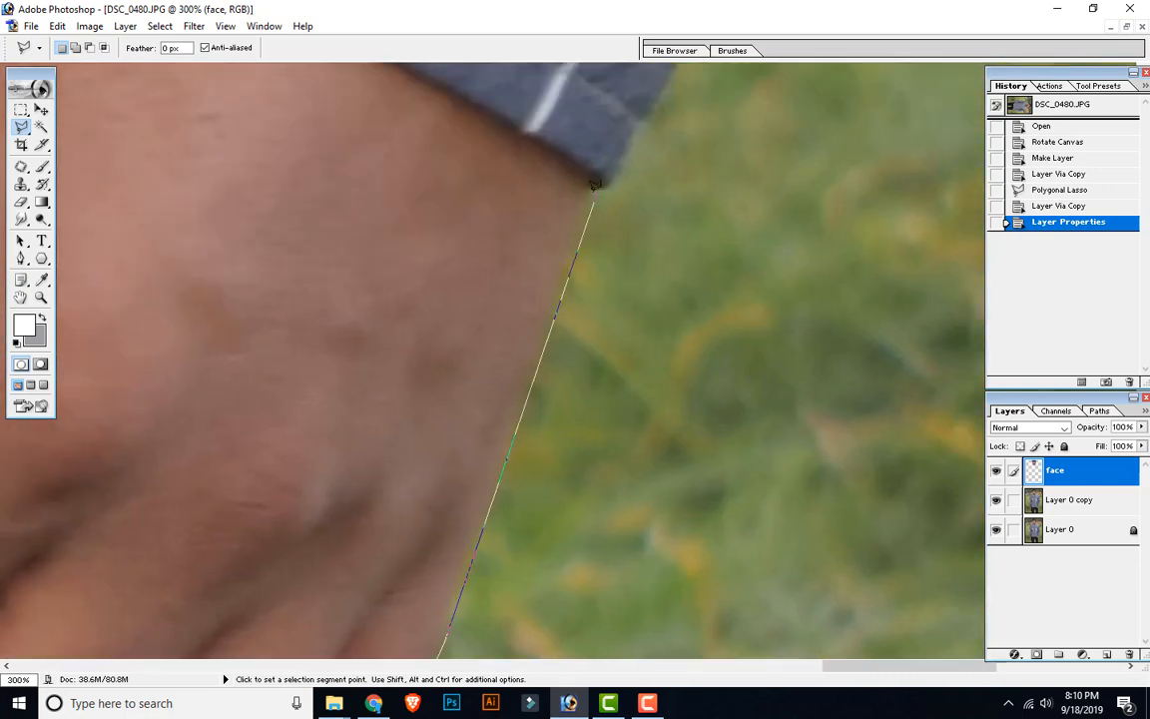
left_click(611, 175)
left_click_drag(611, 175, 642, 403)
left_click_drag(489, 333, 744, 550)
double_click(309, 315)
mouse_move(309, 314)
left_mouse_down()
mouse_move(628, 437)
mouse_move(416, 334)
mouse_move(465, 324)
left_mouse_up()
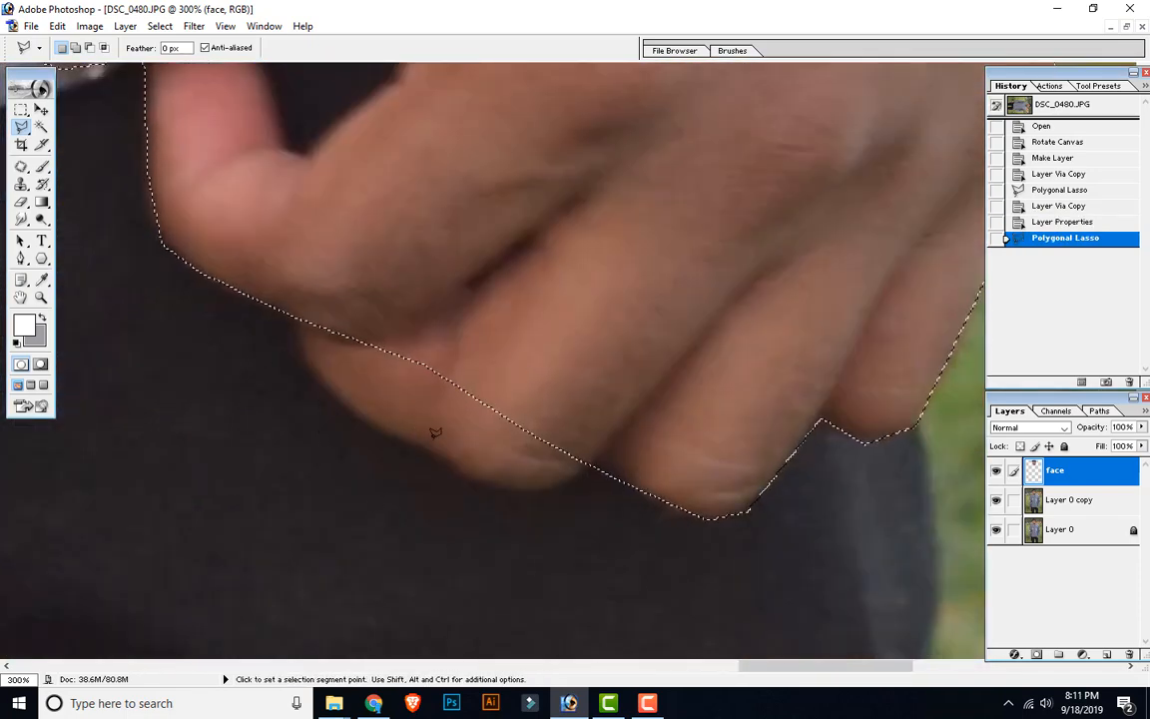
Subtract the gap between the thumb and index finger from the hand selection with the Polygonal Lasso.
left_click_drag(411, 116, 624, 444)
left_click_drag(699, 418, 475, 363)
left_click_drag(320, 305, 370, 304)
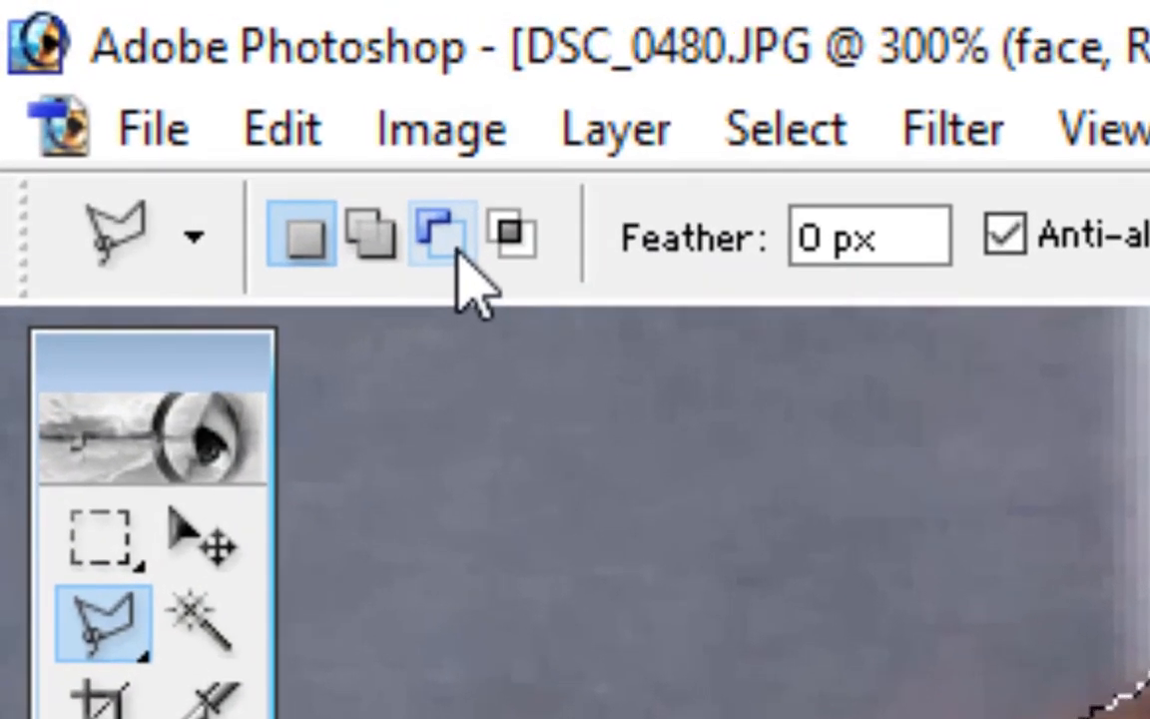
left_click(455, 250)
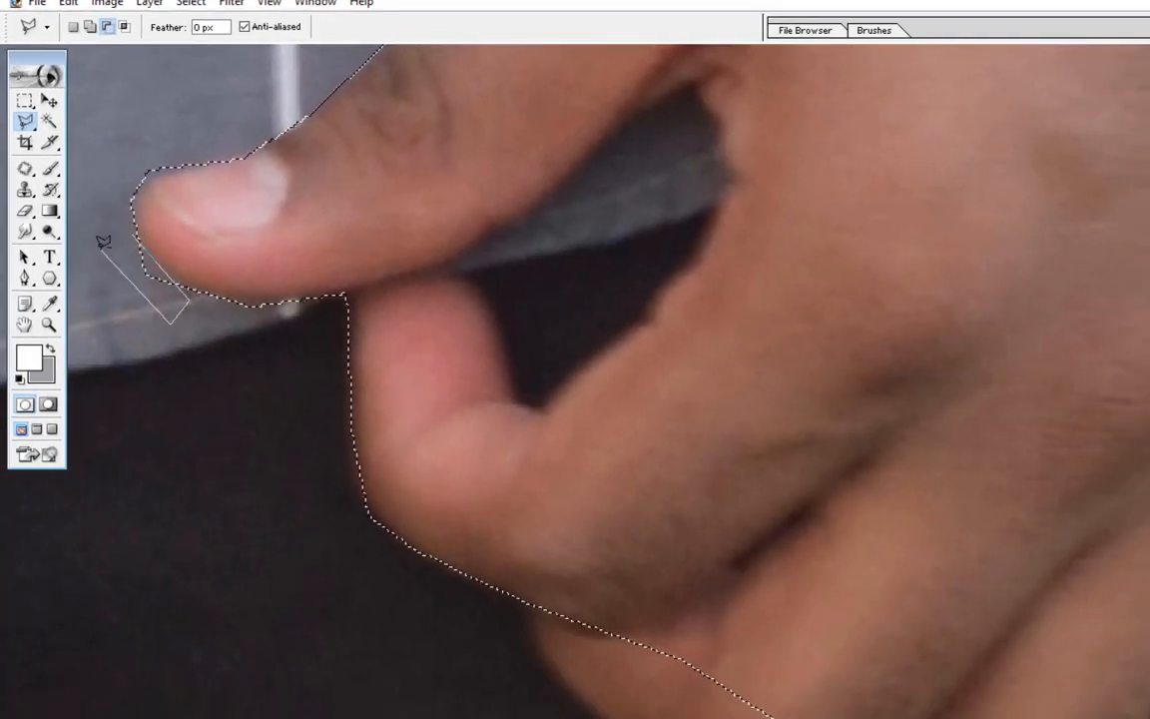
mouse_move(423, 410)
left_mouse_down()
mouse_move(400, 291)
mouse_move(570, 470)
mouse_move(541, 527)
mouse_move(540, 554)
left_mouse_up()
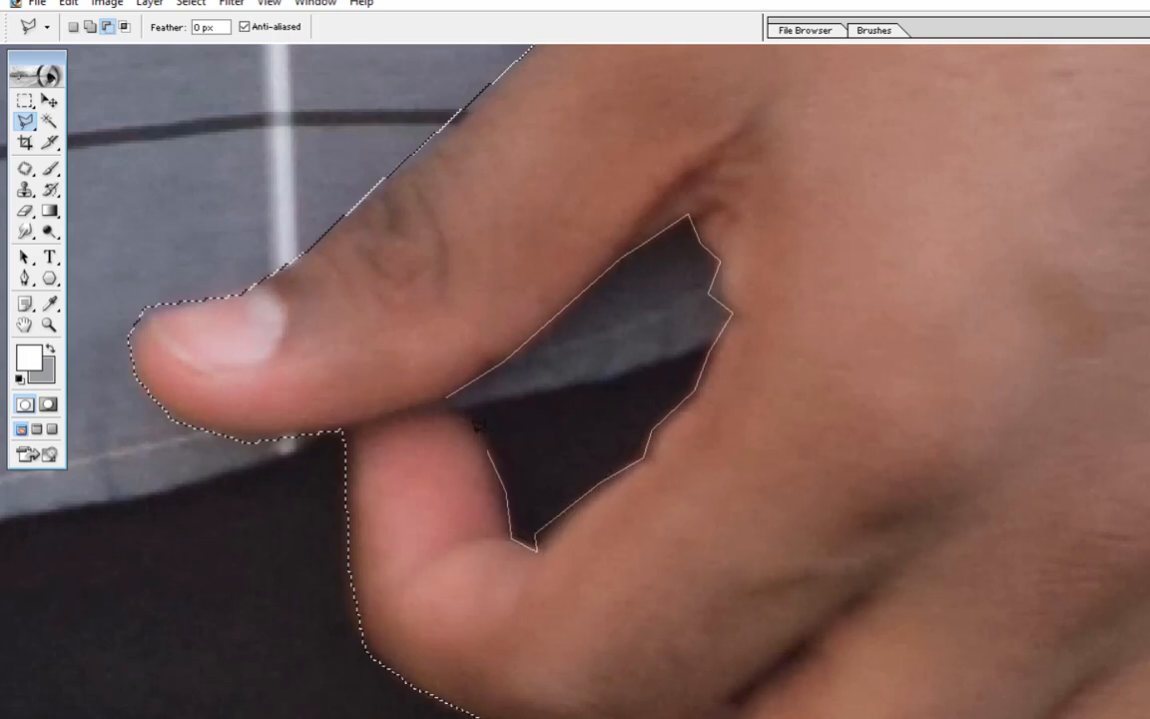
left_click(456, 402)
key("v")
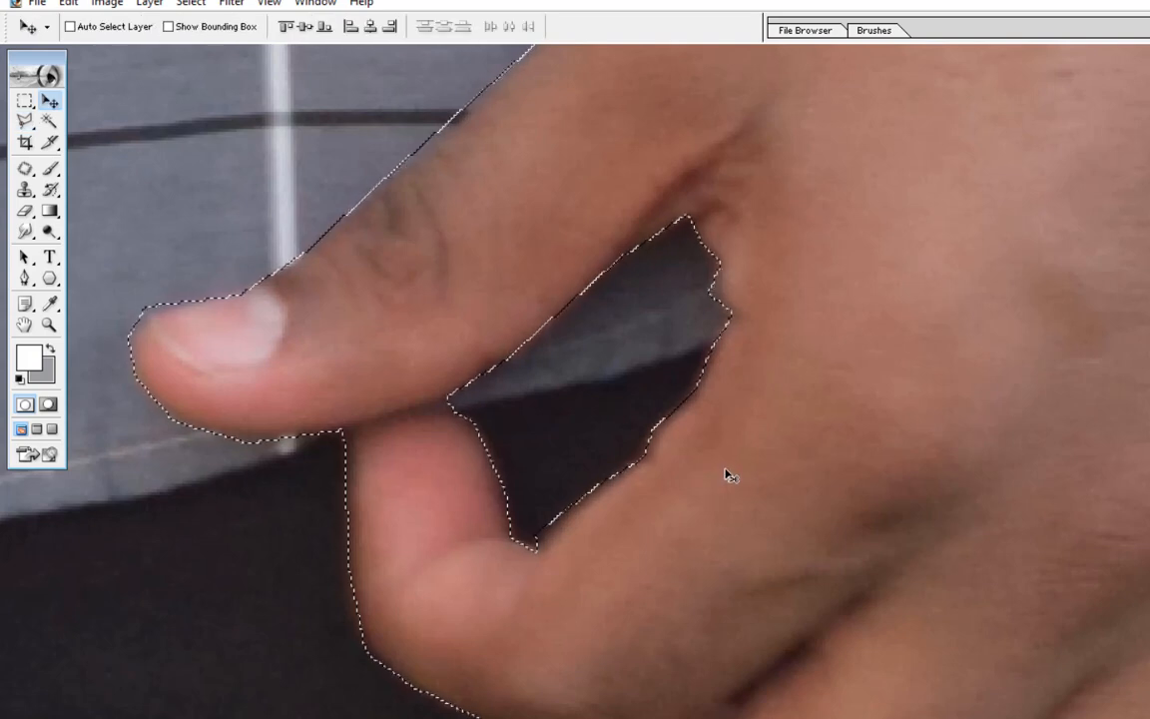
Add the left-out lower parts of the fingers to the hand selection with the Polygonal Lasso.
left_click_drag(747, 455, 649, 265)
mouse_move(713, 392)
left_mouse_down()
mouse_move(644, 342)
mouse_move(627, 364)
left_mouse_up()
left_click_drag(630, 475, 617, 346)
left_click_drag(584, 512, 590, 505)
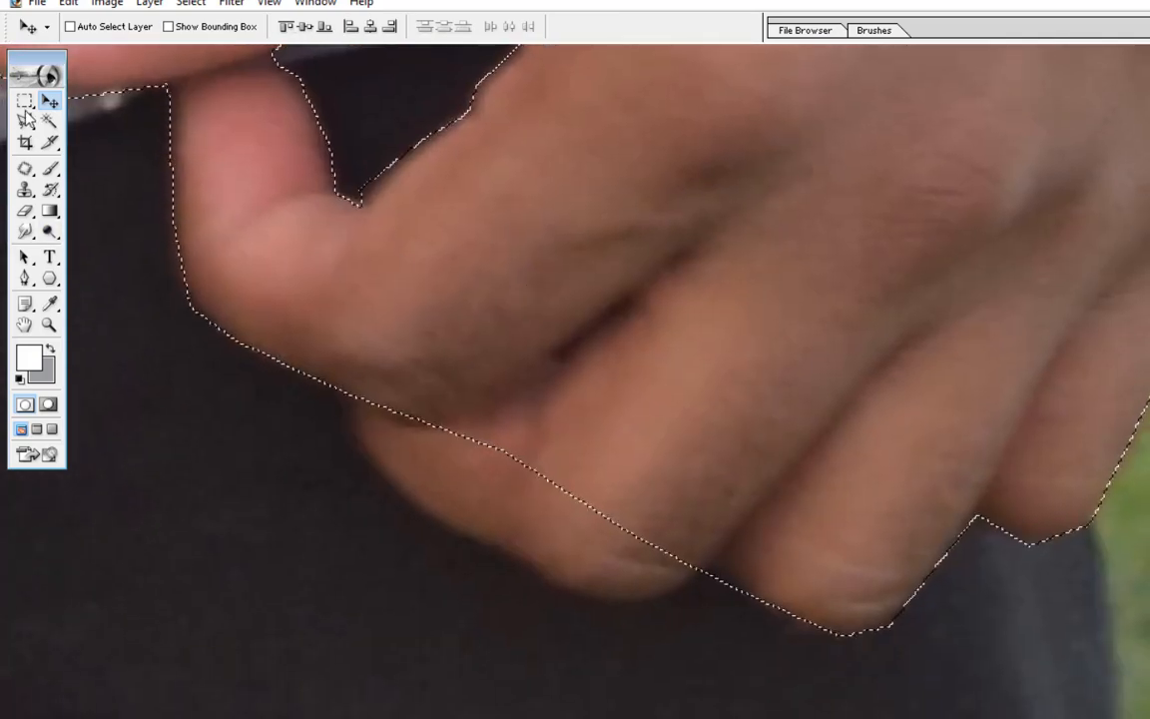
left_click(27, 118)
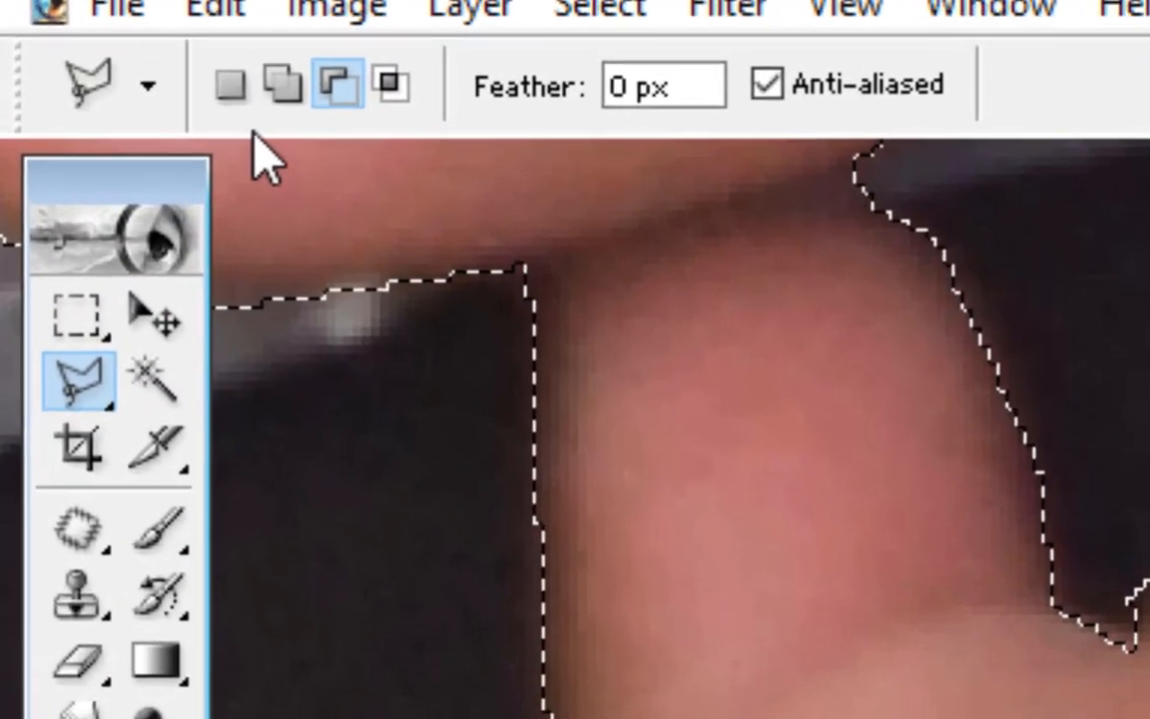
left_click(88, 27)
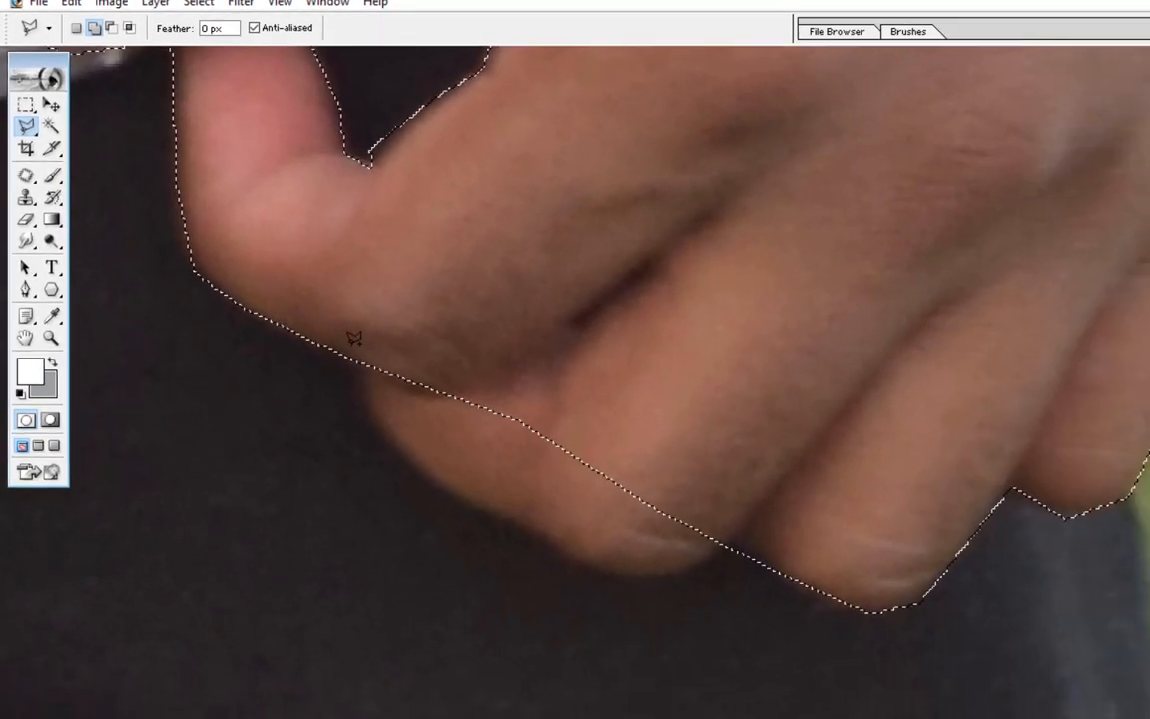
left_click(351, 345)
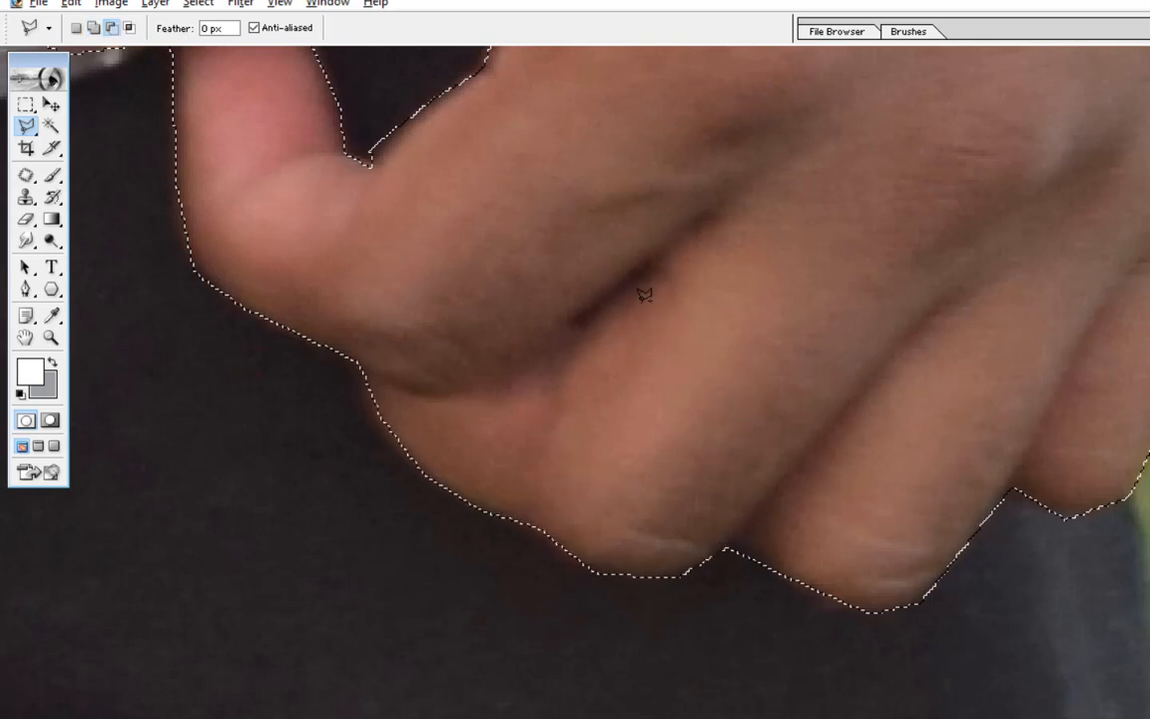
Examine the whole figure and the other hand's edges around the cuff, fingers and trousers.
scroll(644, 290, "down", 5)
scroll(644, 302, "down", 3)
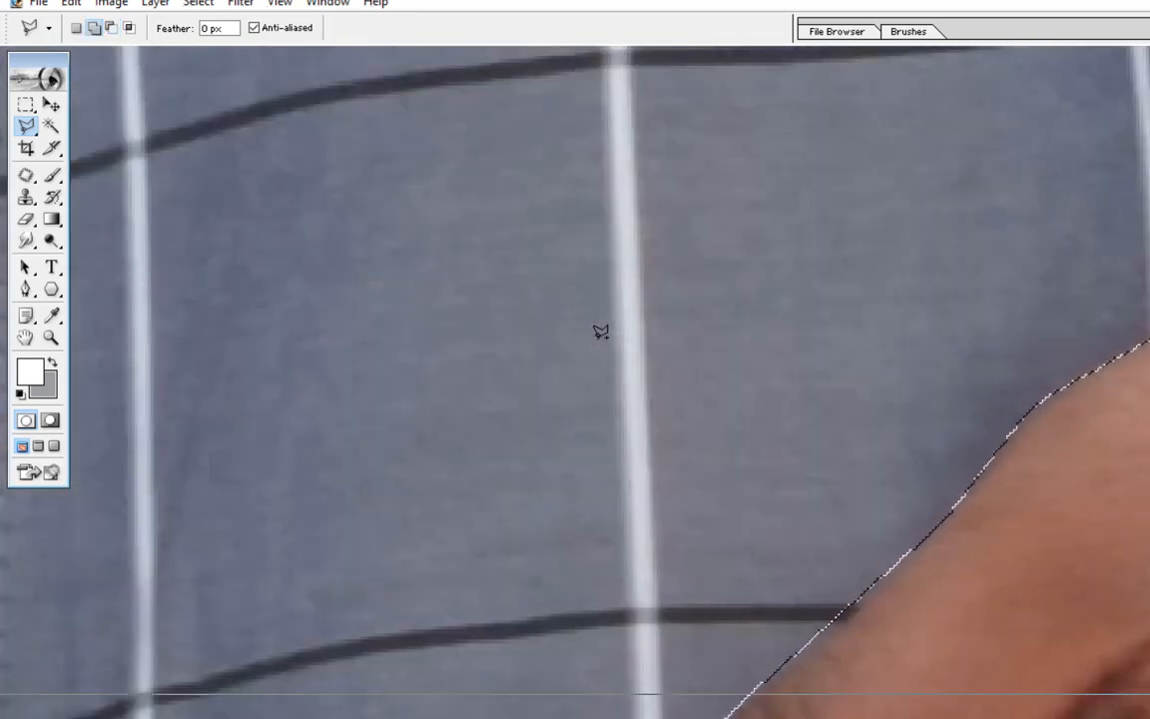
scroll(600, 331, "down", 3)
scroll(600, 332, "down", 3)
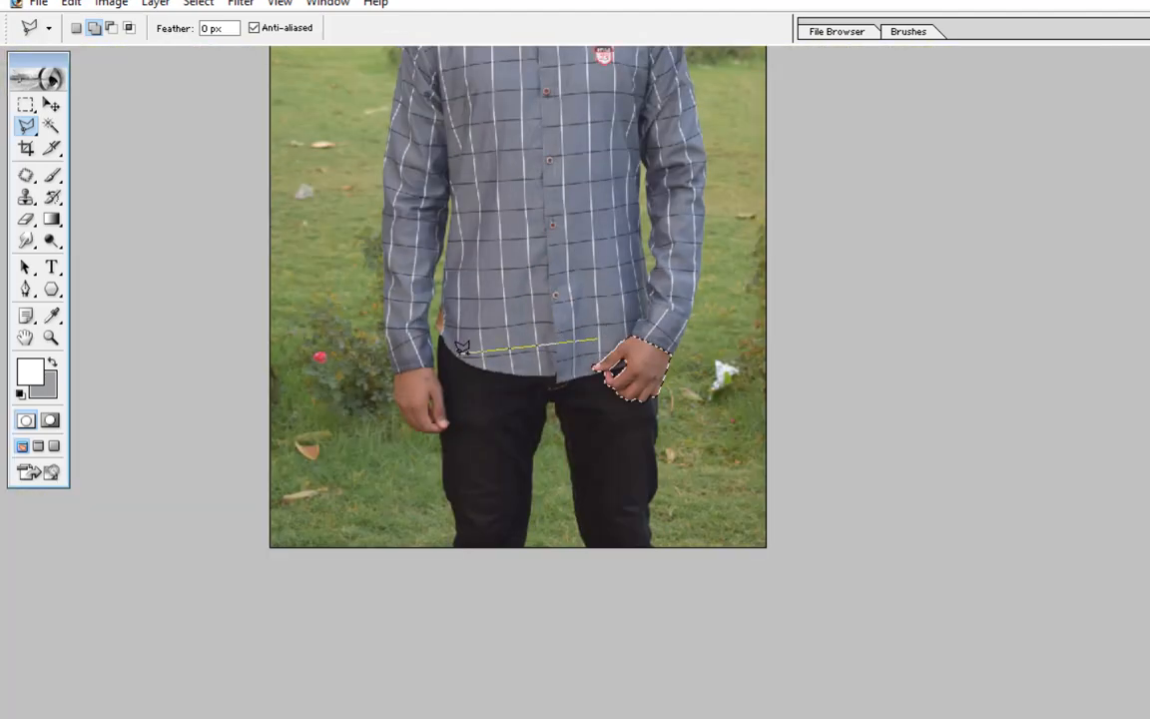
left_click_drag(462, 346, 658, 595)
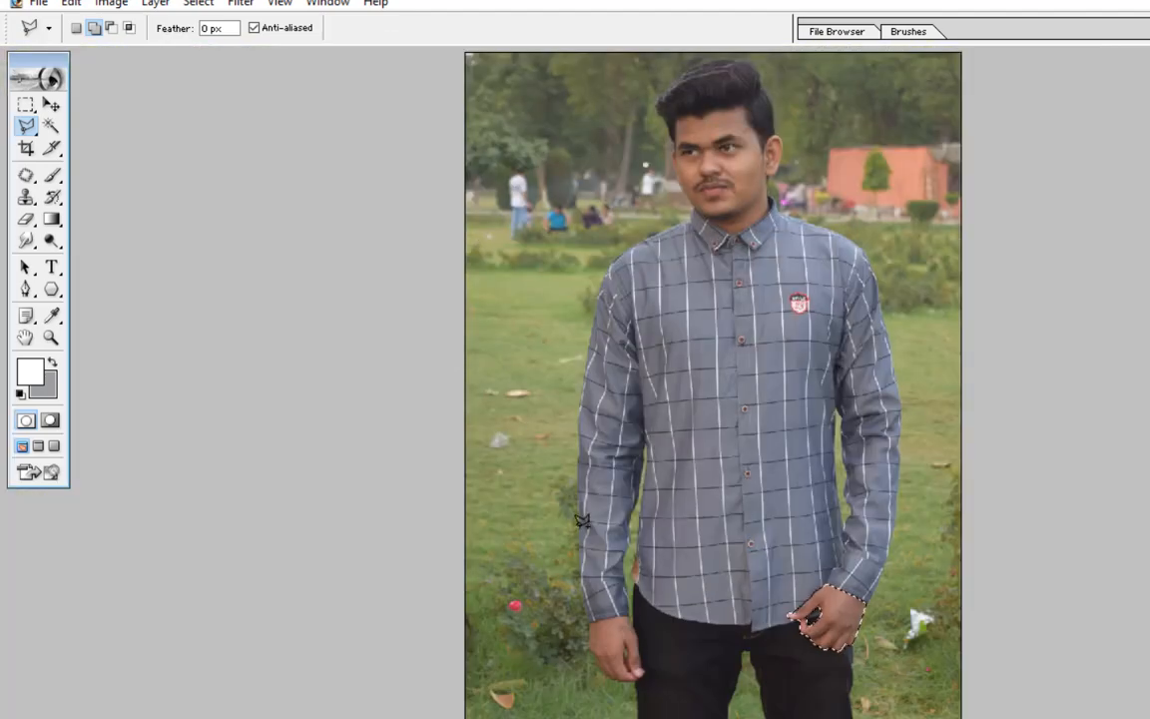
key("ctrl+plus")
key("ctrl+plus")
key("ctrl+plus")
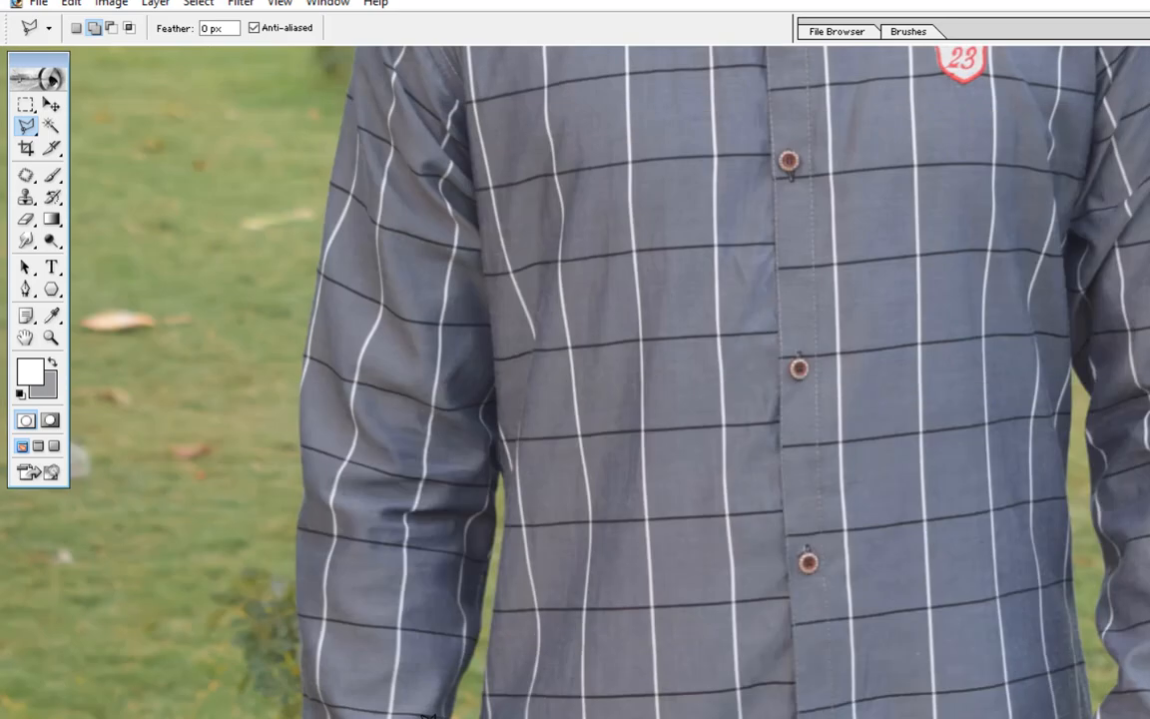
scroll(613, 310, "down", 10)
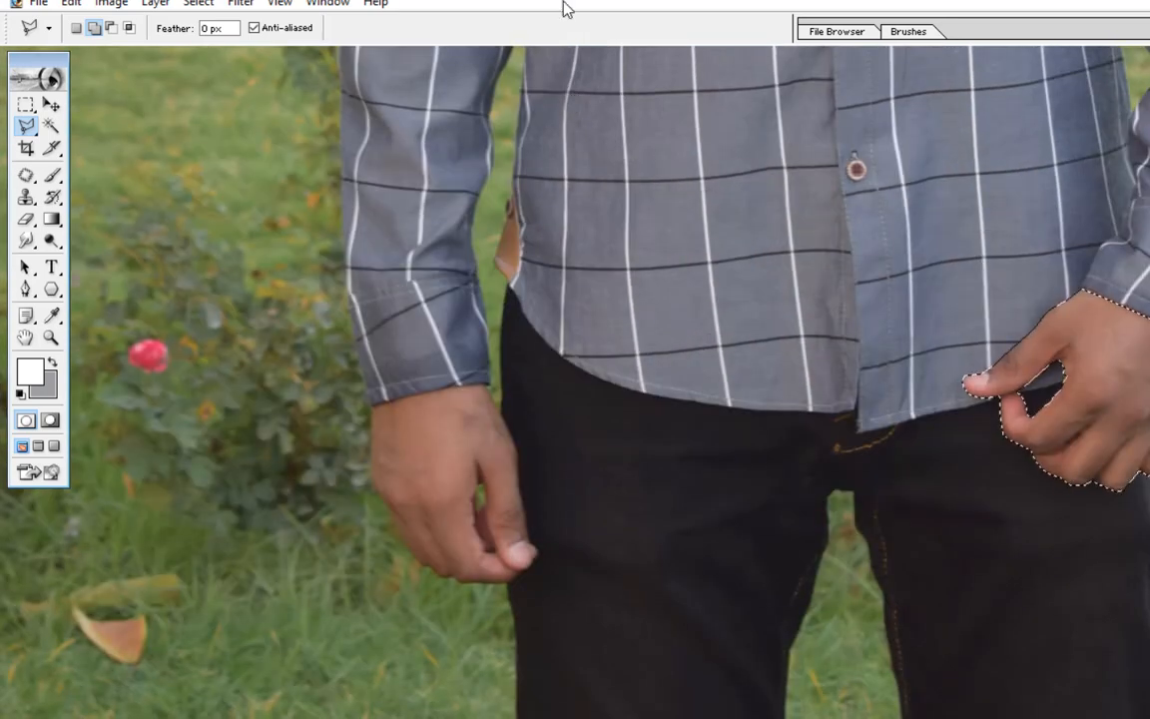
key("ctrl+plus")
key("ctrl+plus")
key("ctrl+plus")
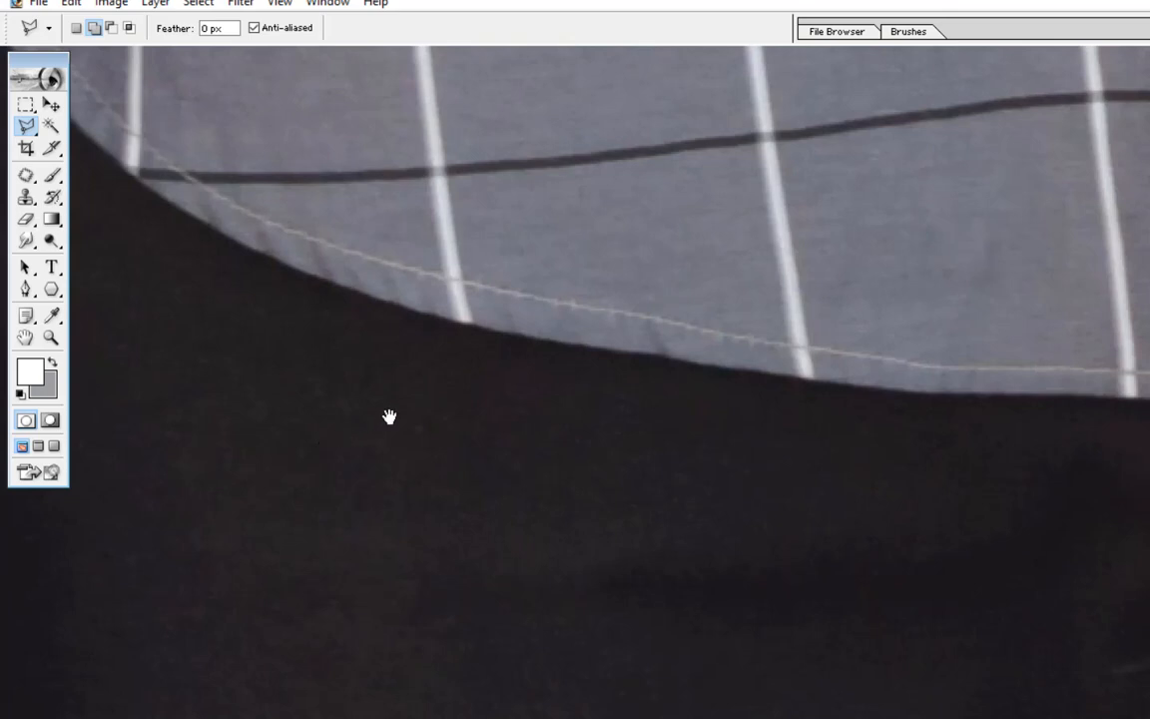
left_click_drag(390, 418, 995, 236)
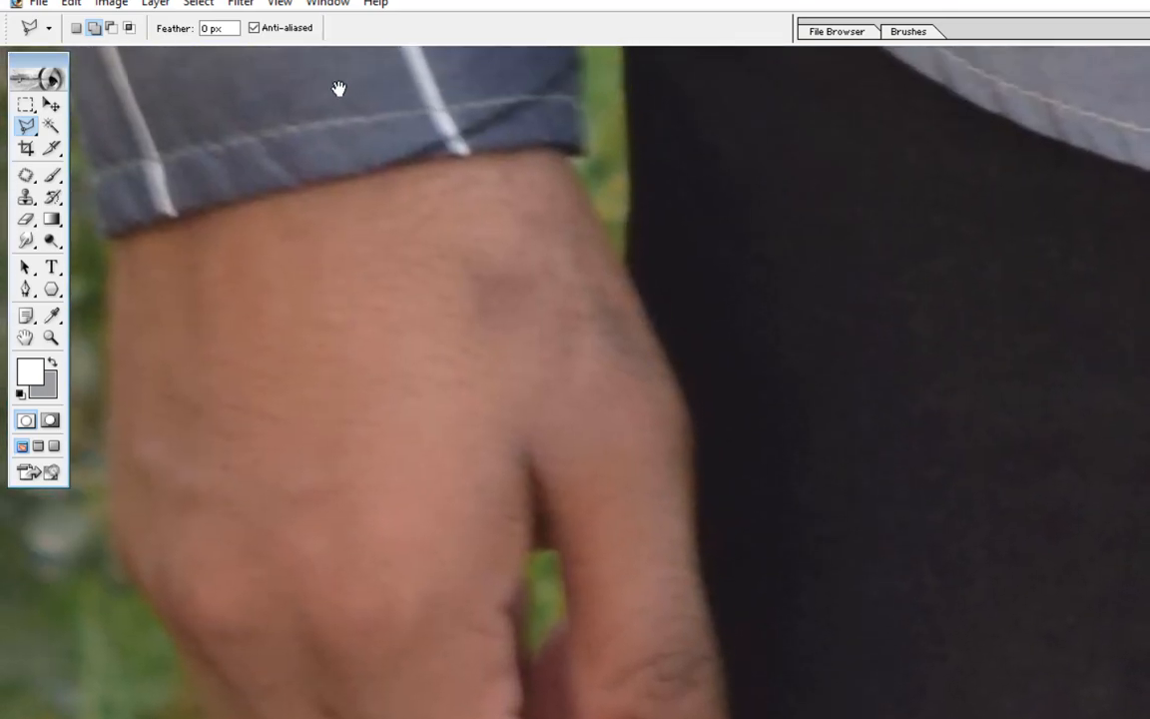
mouse_move(290, 337)
left_mouse_down()
mouse_move(675, 285)
mouse_move(588, 249)
left_mouse_up()
key("ctrl+minus")
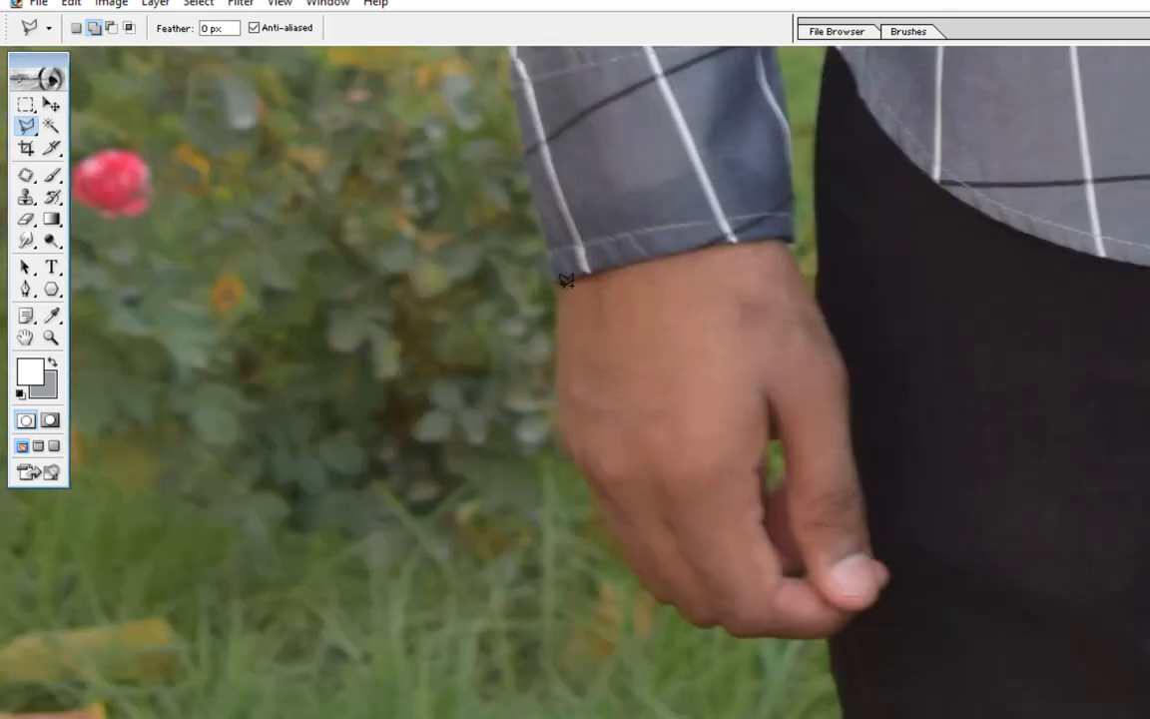
key("ctrl+plus")
scroll(455, 321, "right", 3)
scroll(454, 321, "up", 4)
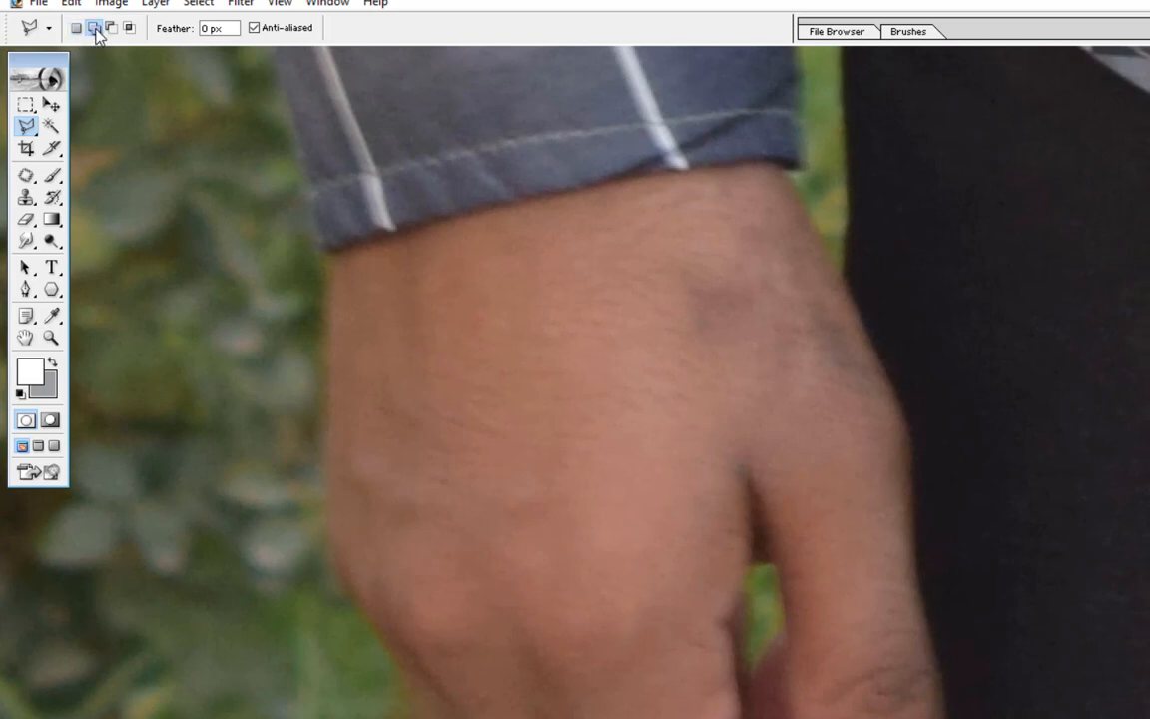
key("ctrl+minus")
key("ctrl+minus")
key("ctrl+minus")
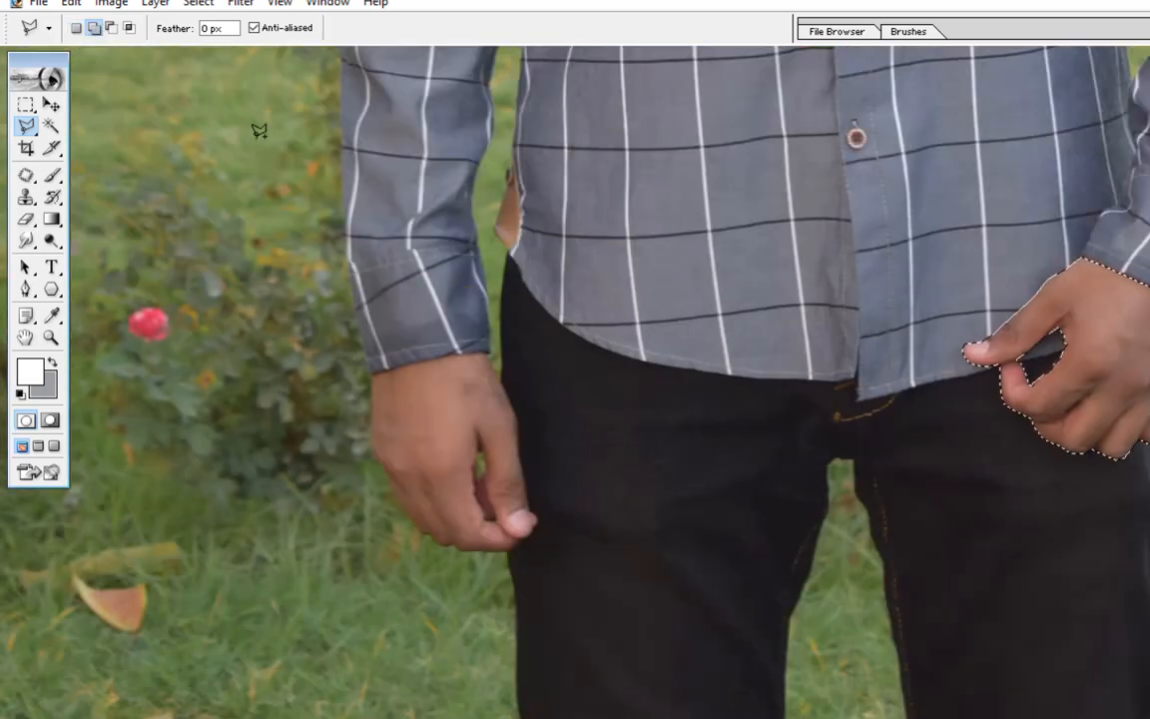
left_click(75, 30)
left_click(399, 377)
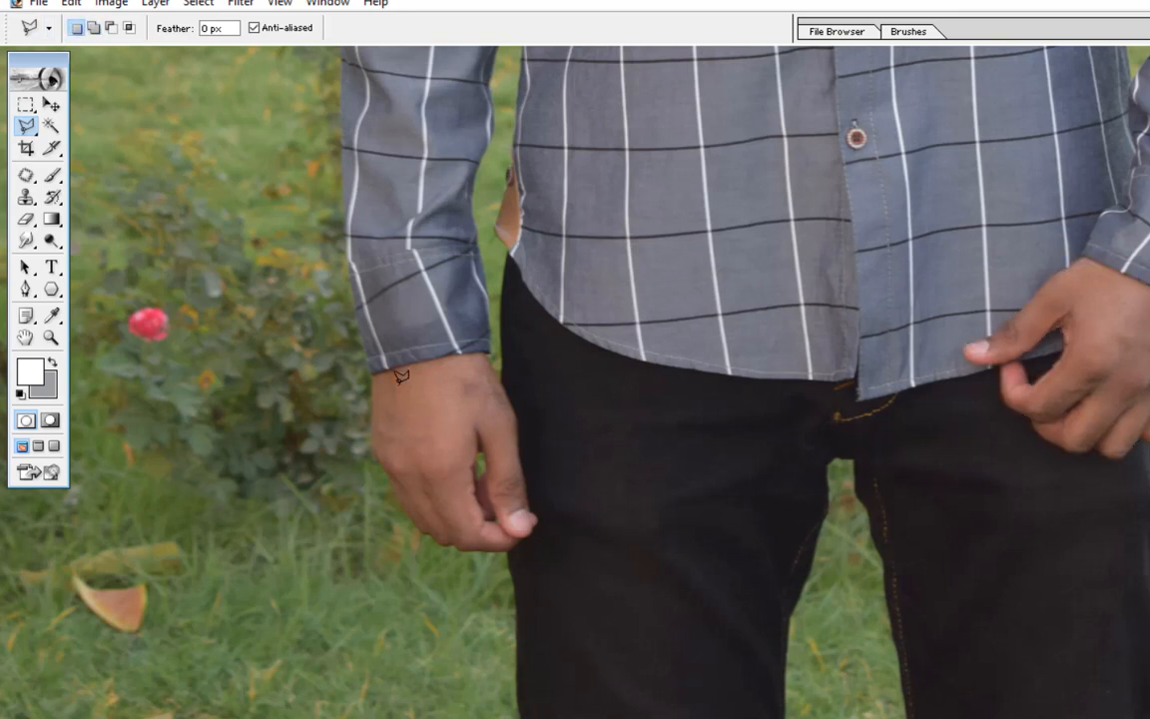
key("Escape")
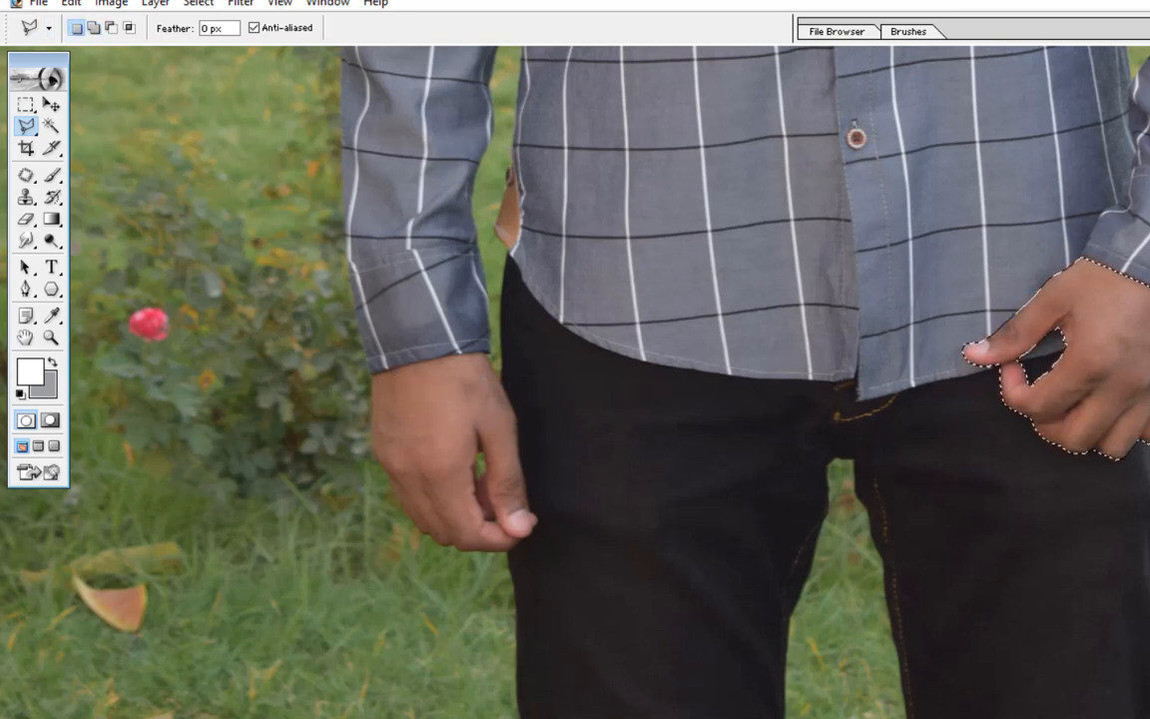
Start adding the other hand to the existing selection by tracing its wrist along the shirt cuff with the Polygonal Lasso.
left_click(94, 28)
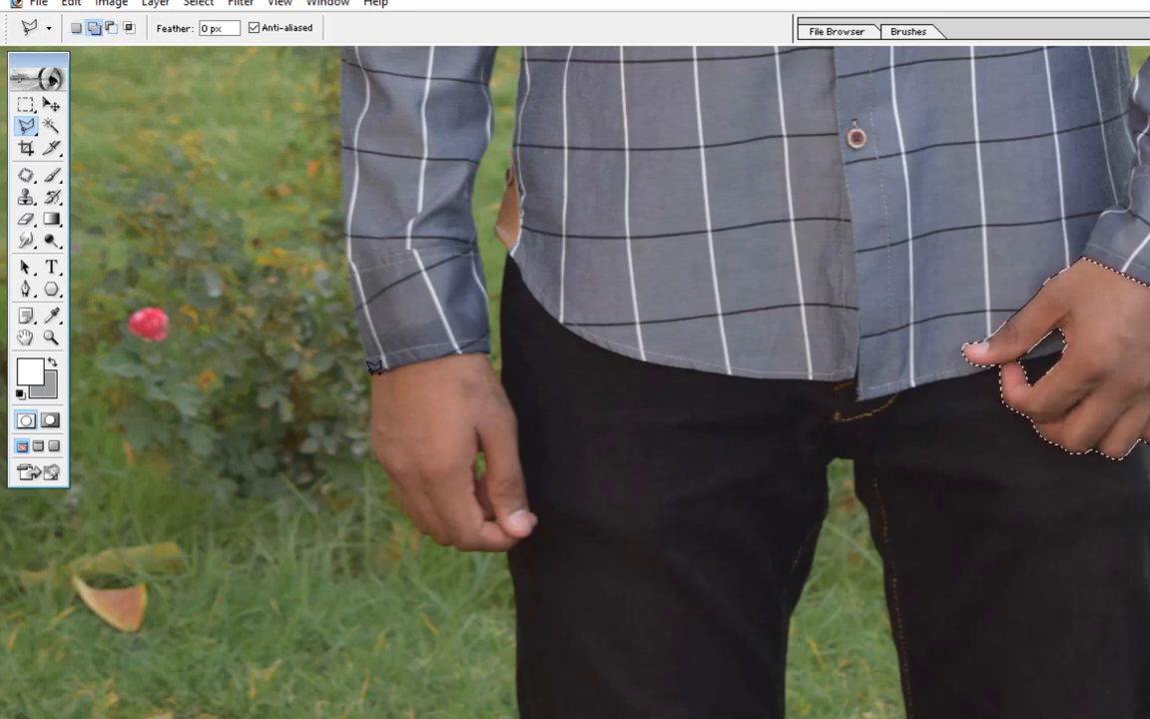
scroll(373, 367, "up", 4)
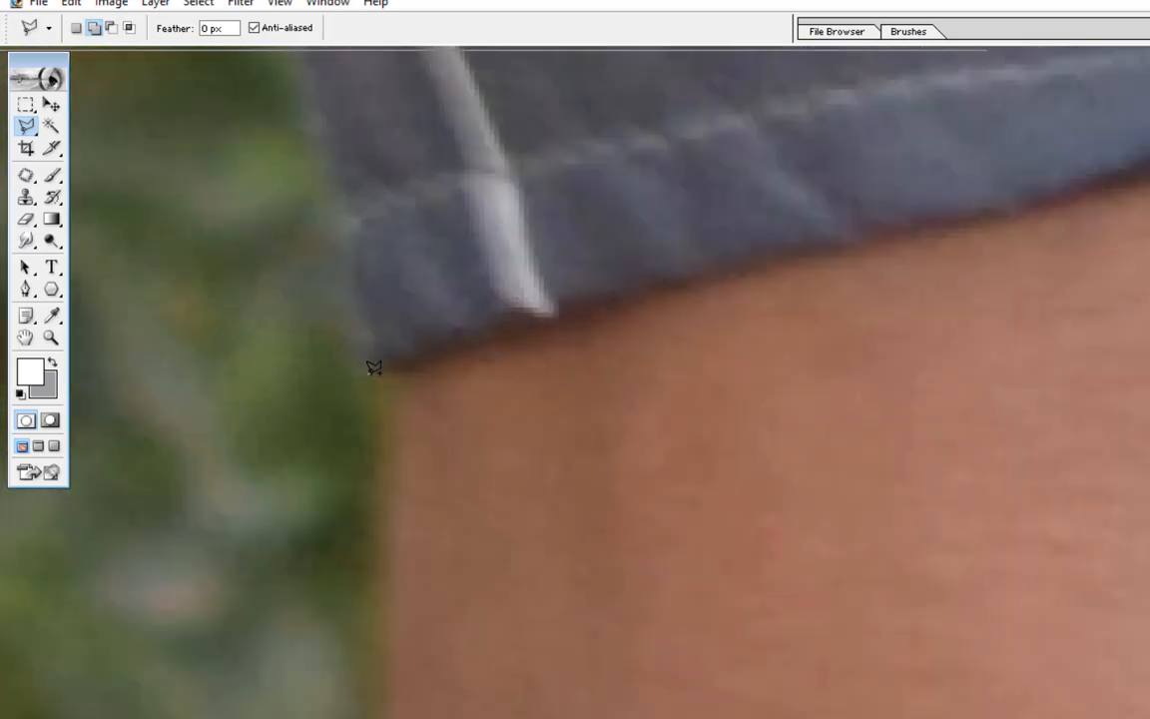
left_click(373, 367)
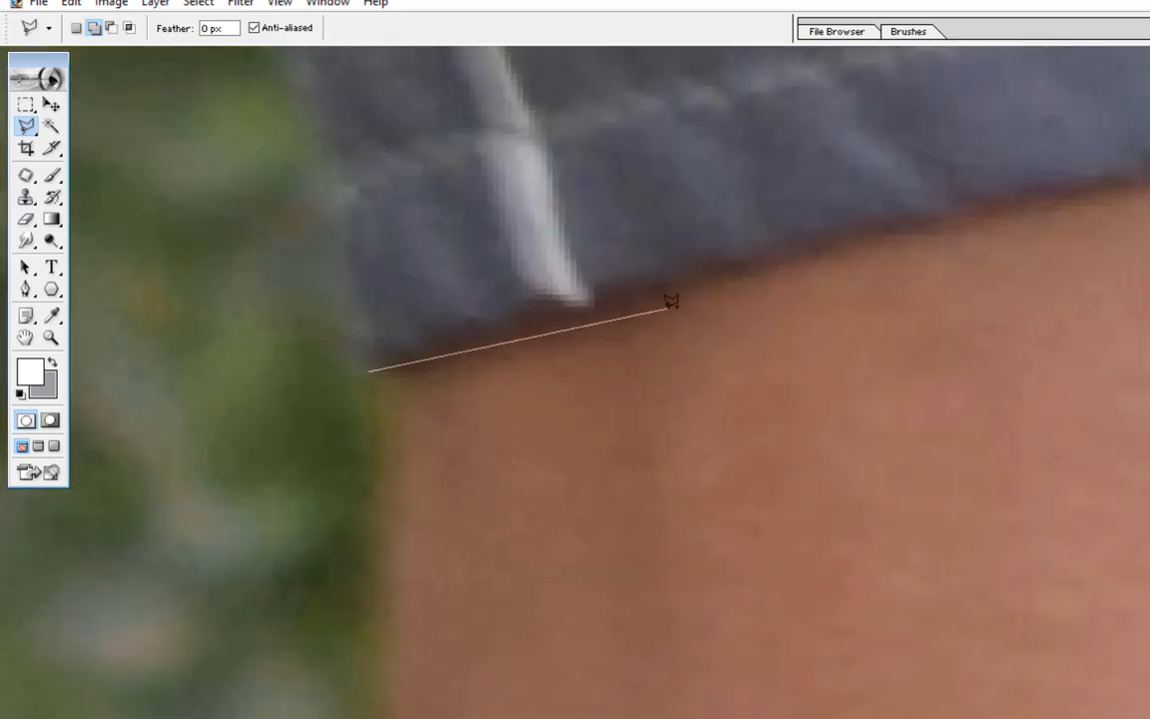
left_click(999, 213)
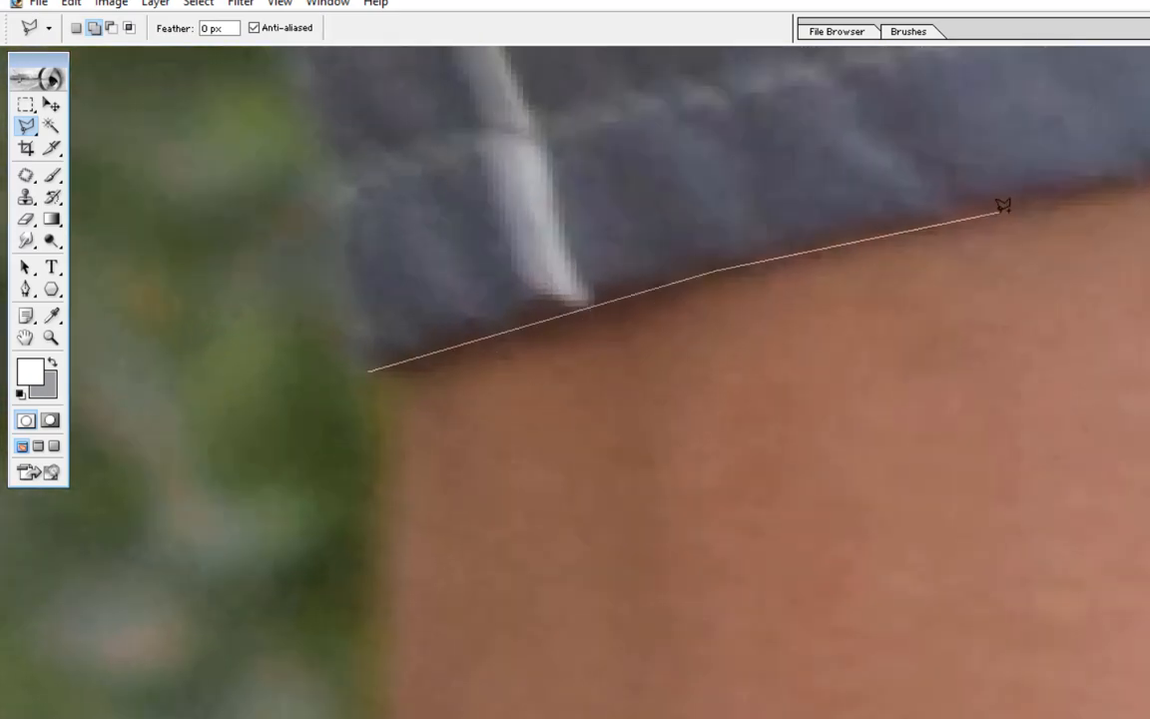
mouse_move(1046, 230)
left_mouse_down()
mouse_move(265, 548)
mouse_move(195, 561)
left_mouse_up()
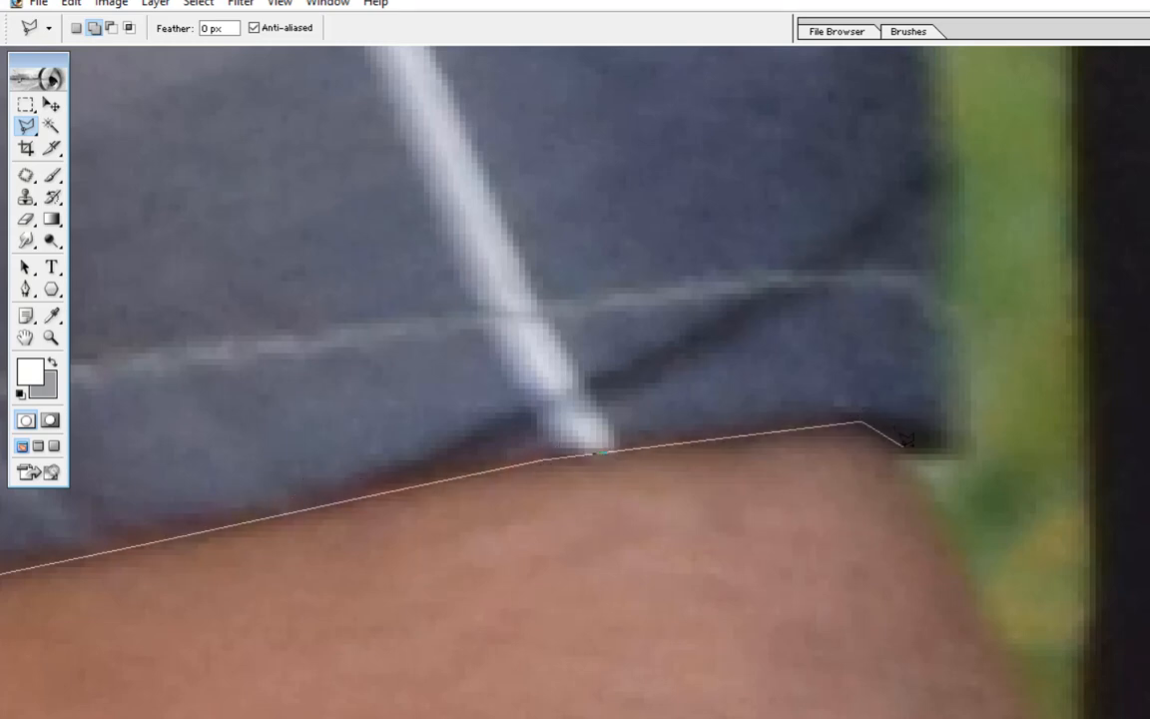
left_click_drag(987, 668, 749, 295)
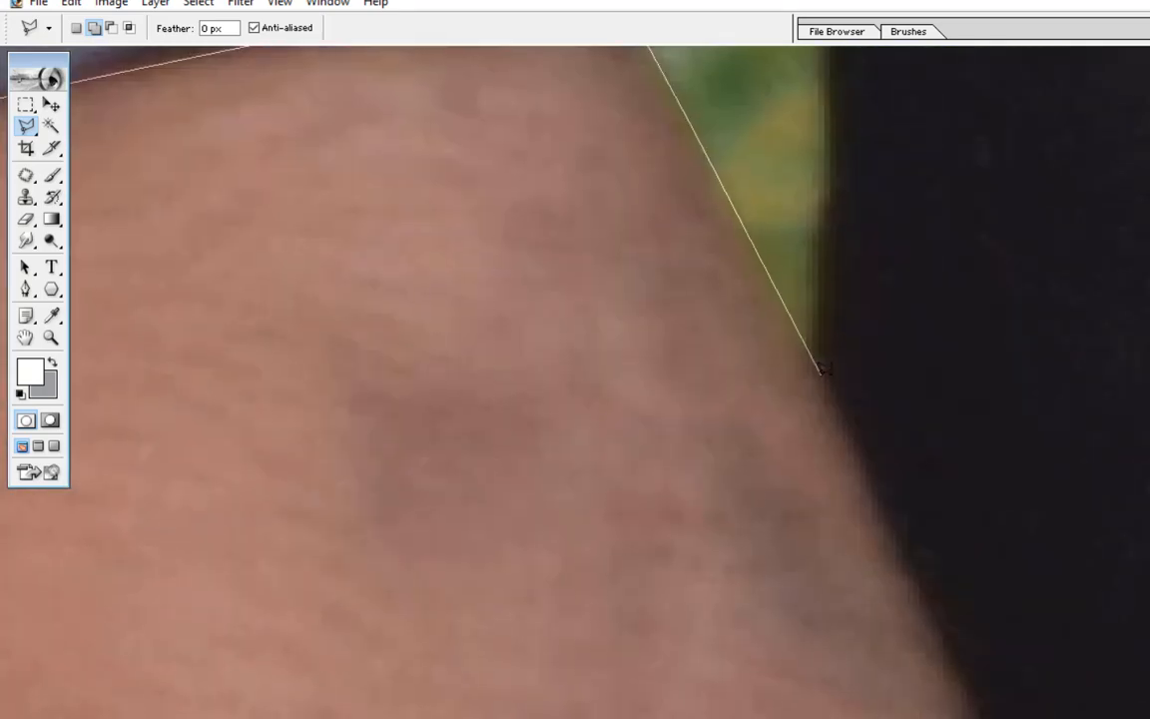
Trace the hand's inner edge against the dark trousers from the wrist down to the thumb tip.
left_click(819, 367)
left_click_drag(854, 428, 743, 240)
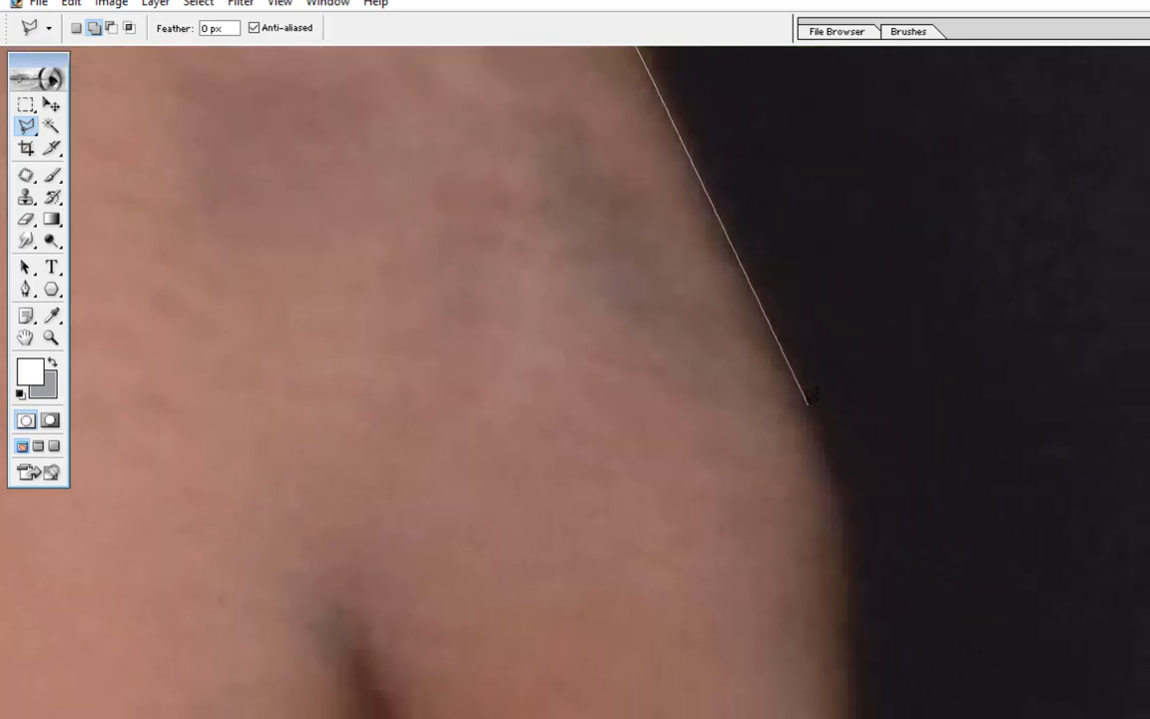
left_click(839, 486)
left_click_drag(842, 487, 837, 215)
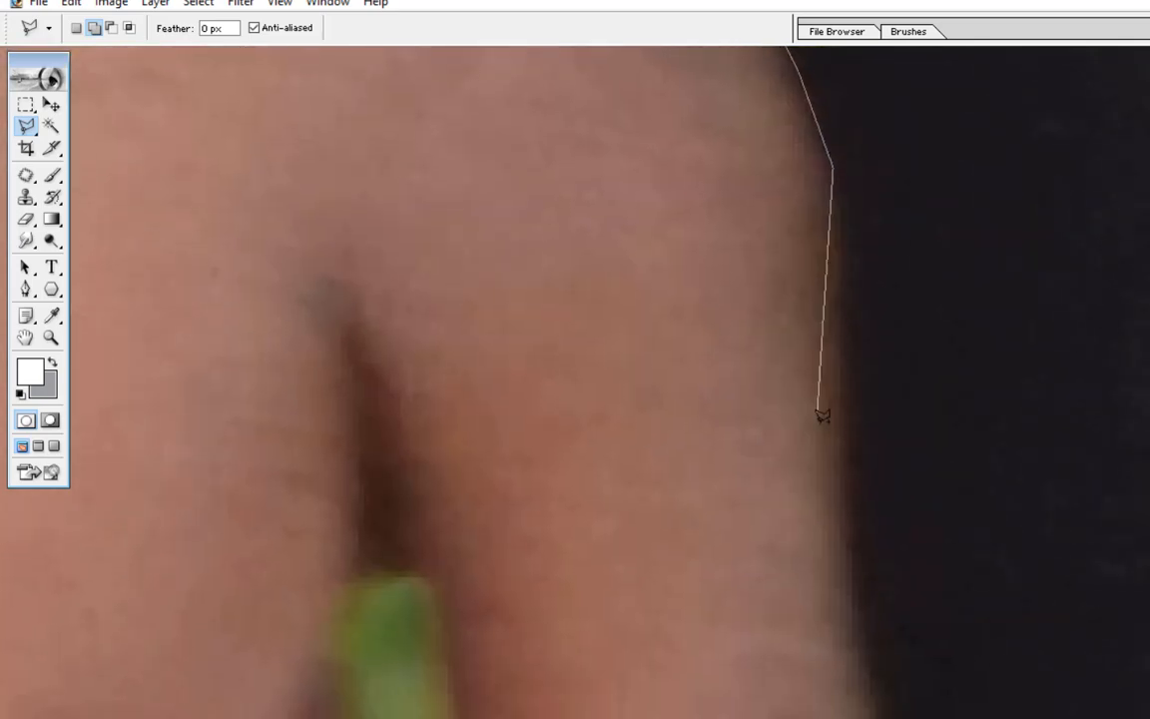
left_click_drag(822, 516, 643, 237)
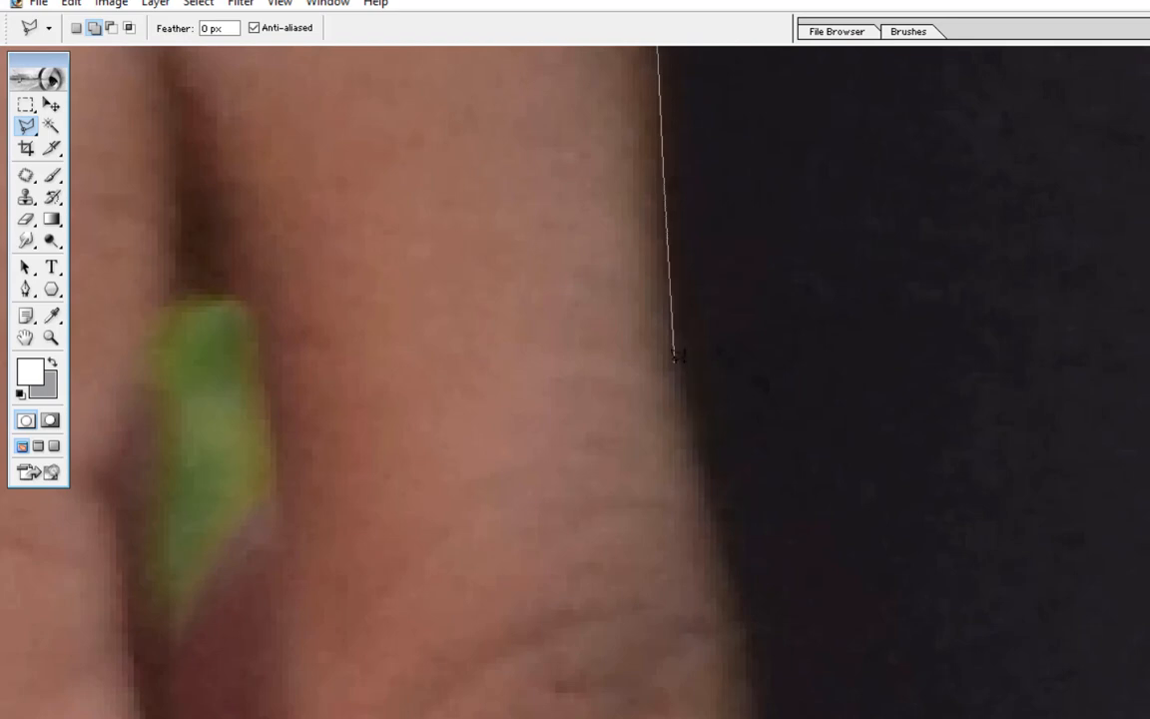
mouse_move(718, 573)
left_mouse_down()
mouse_move(510, 120)
mouse_move(497, 173)
left_mouse_up()
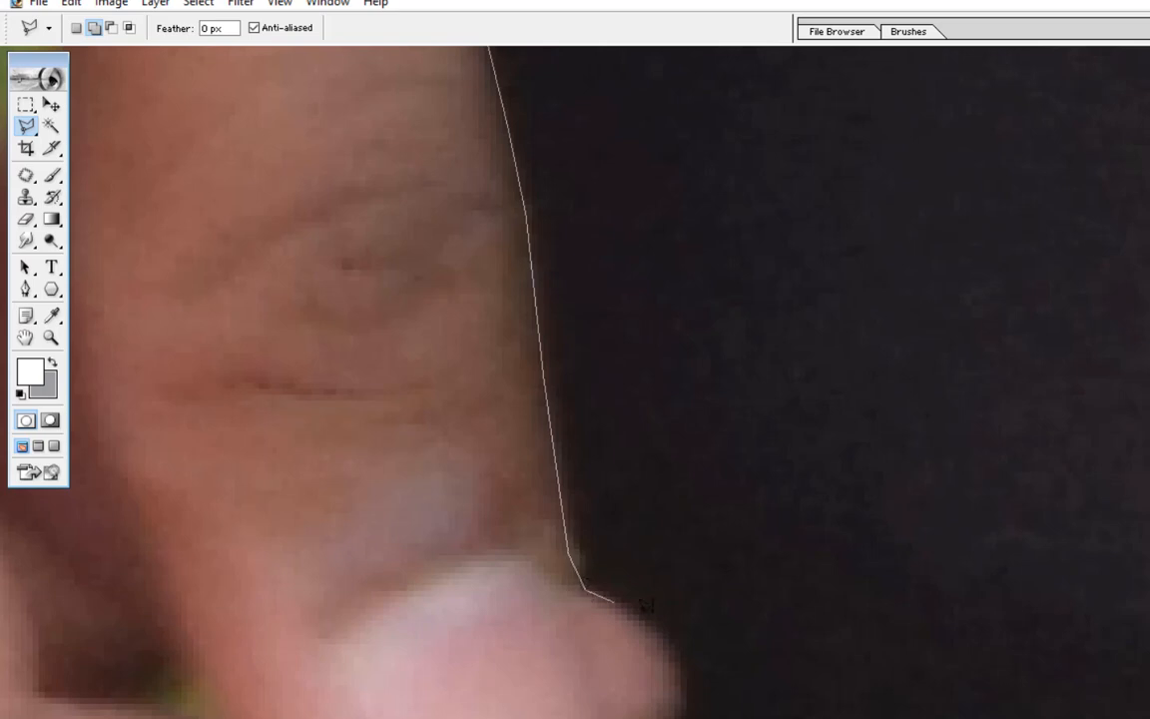
left_click_drag(687, 647, 640, 212)
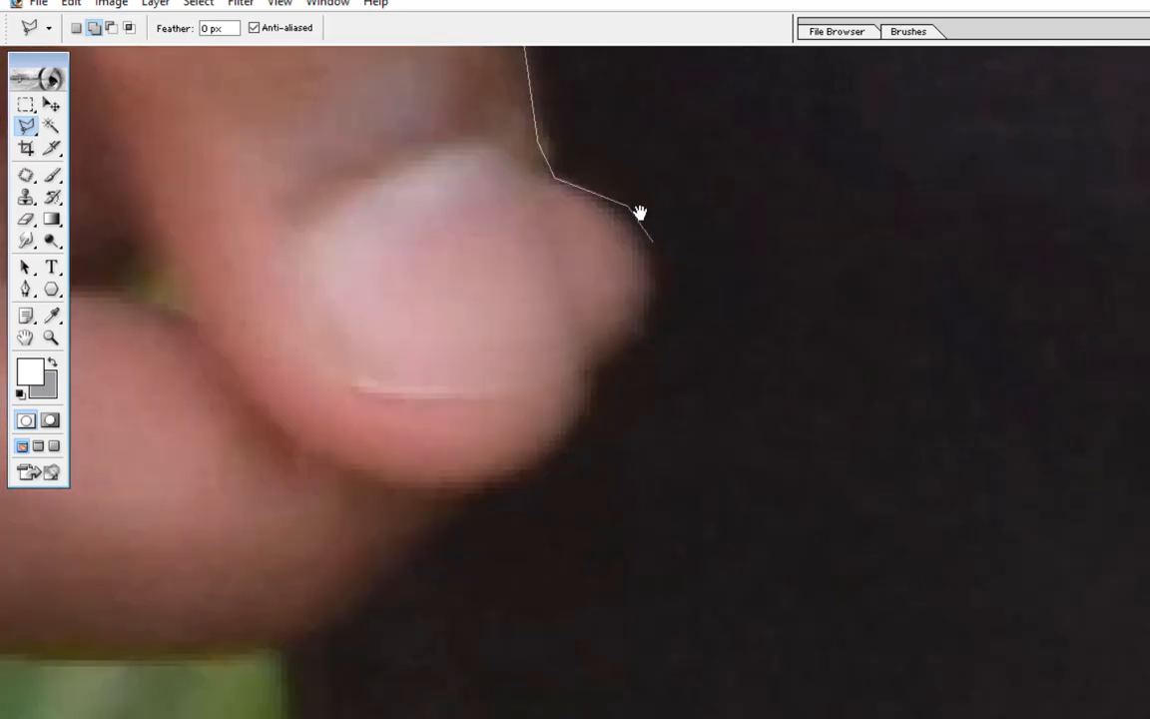
Trace around the thumb tip, the undersides of the fingers and the hand's outer edge, and close the outline at the cuff.
left_click_drag(546, 460, 1047, 603)
left_click(859, 612)
left_click(769, 601)
left_click(579, 603)
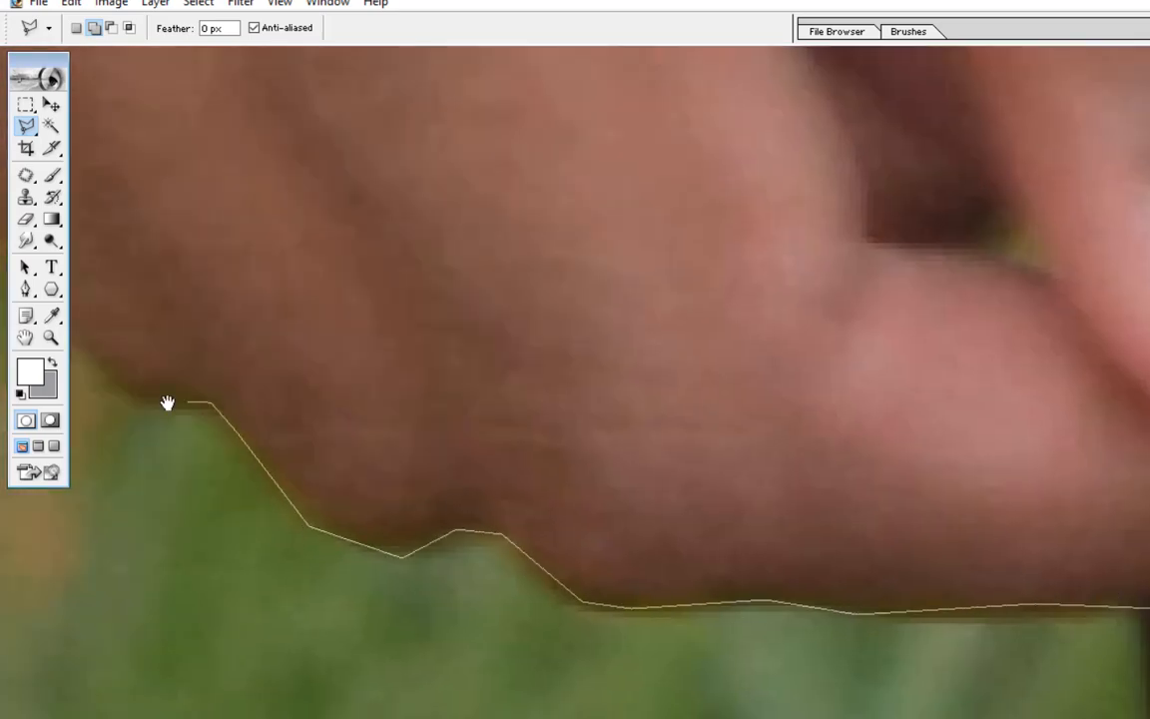
left_click_drag(168, 402, 547, 598)
left_click(482, 649)
left_click(418, 509)
left_click(158, 508)
Subtract the green background gap between the thumb and fingers from the newly added hand's selection with the Polygonal Lasso.
mouse_move(399, 249)
left_mouse_down()
mouse_move(647, 624)
mouse_move(483, 283)
left_mouse_up()
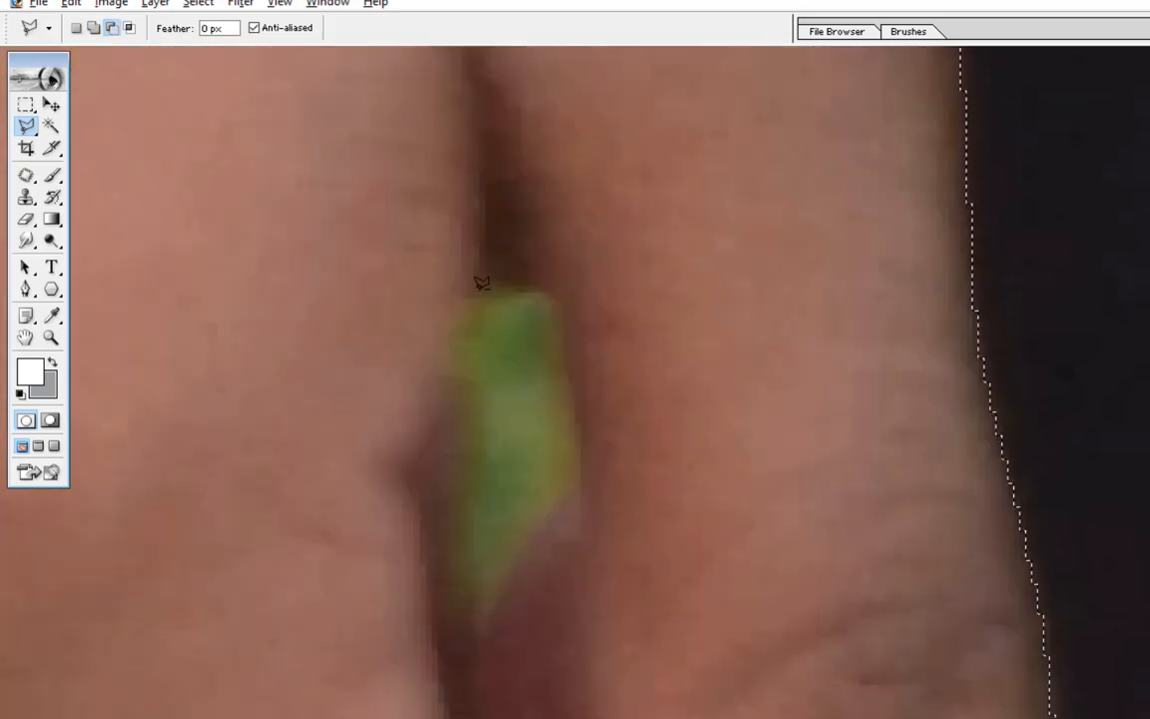
double_click(478, 611)
left_click_drag(734, 385, 848, 508)
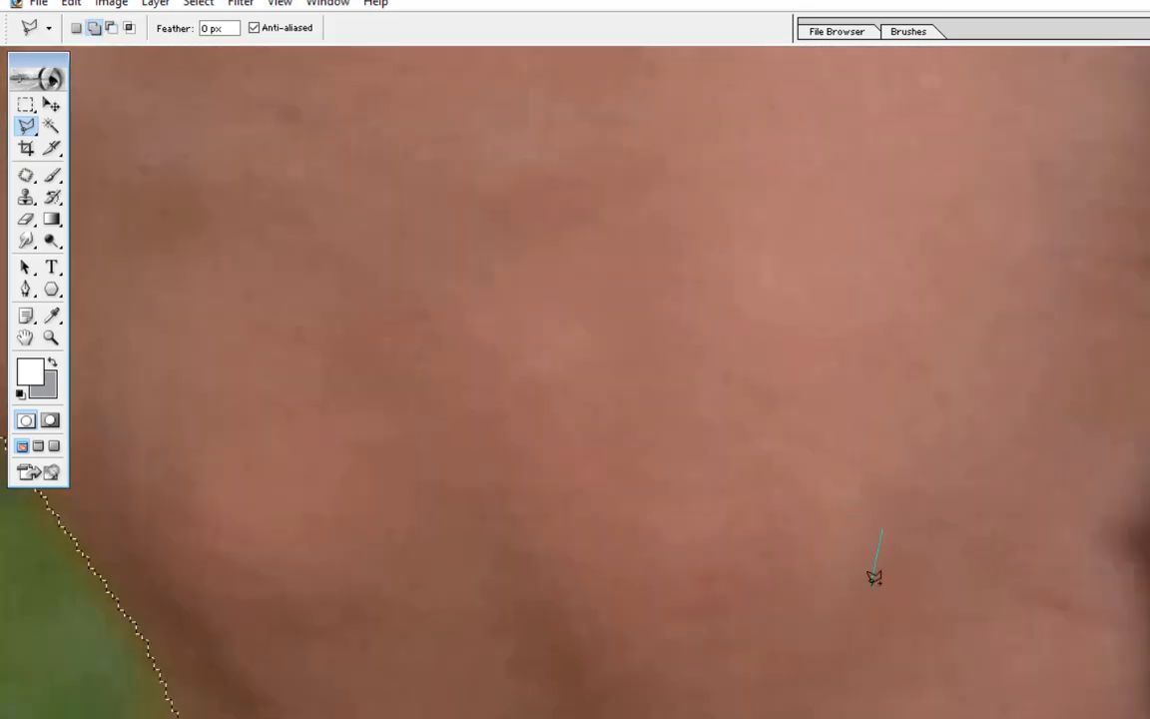
key("ctrl+minus")
key("ctrl+minus")
key("ctrl+minus")
key("ctrl+minus")
key("ctrl+minus")
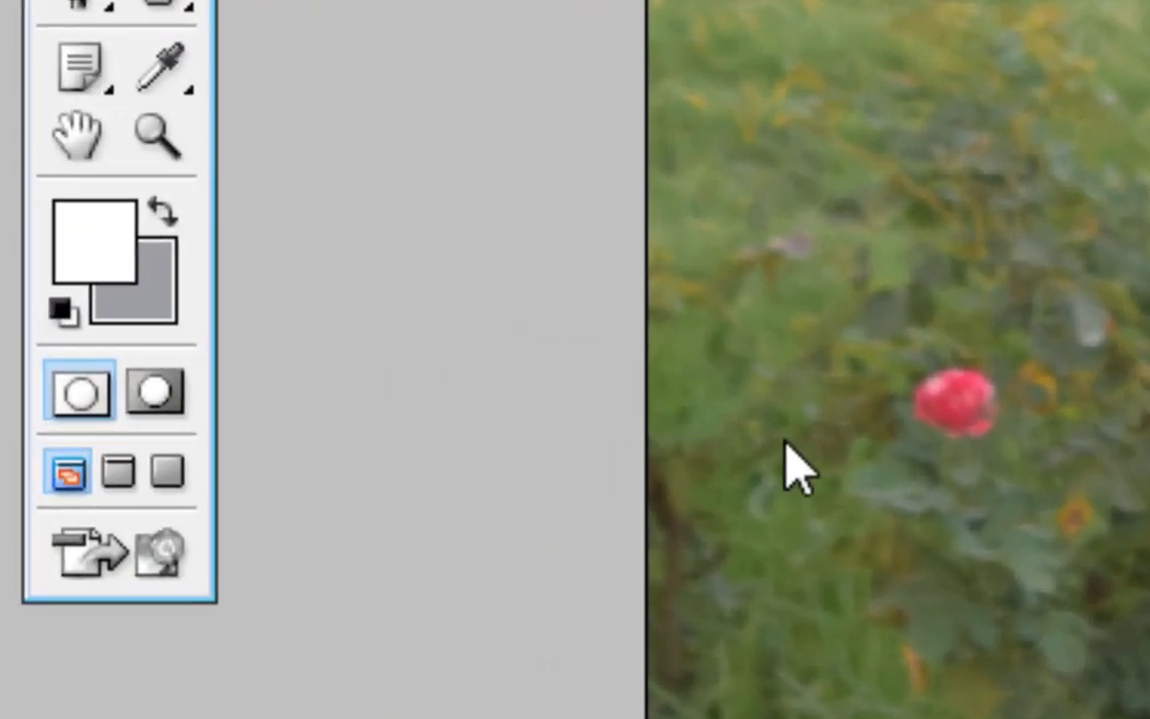
left_click(612, 435, "shift")
key("Escape")
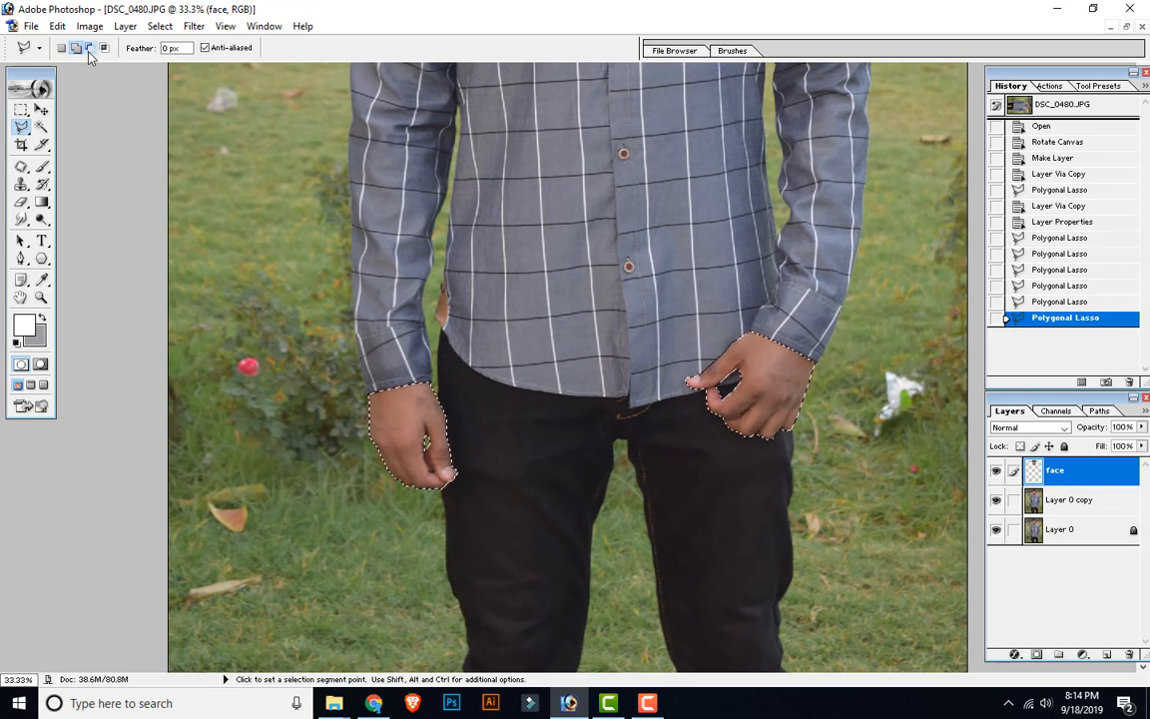
Copy both selected hands from Layer 0 copy onto a new layer.
left_click(89, 48)
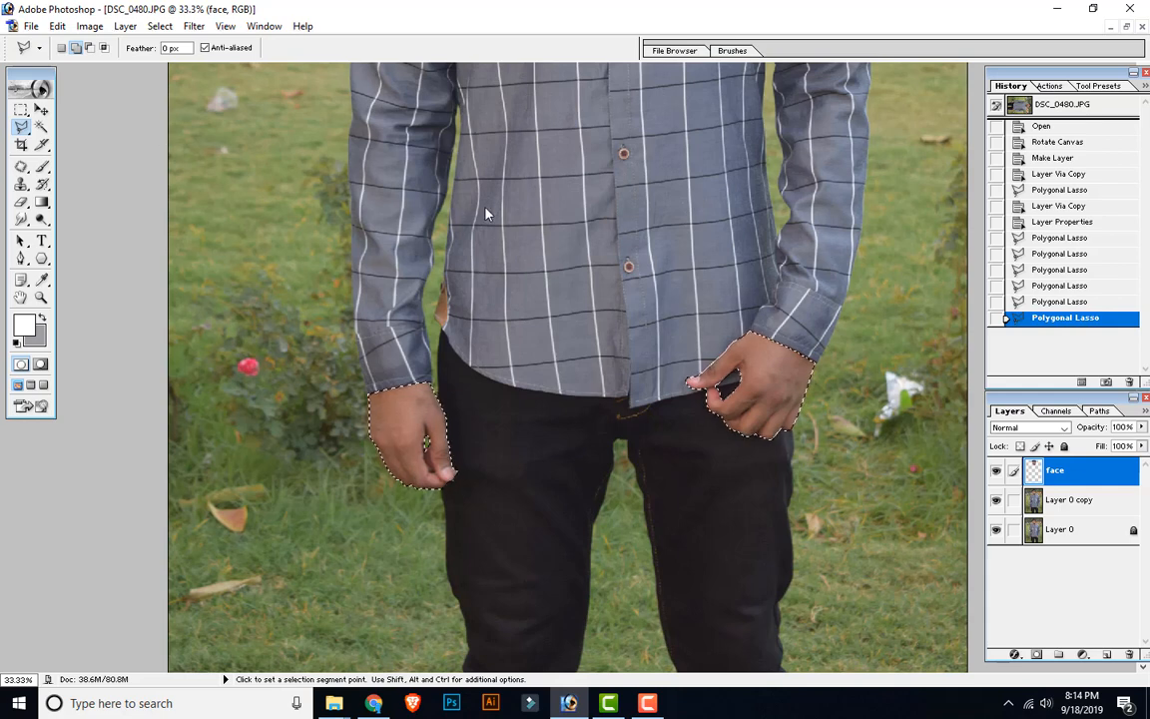
key("ctrl+minus")
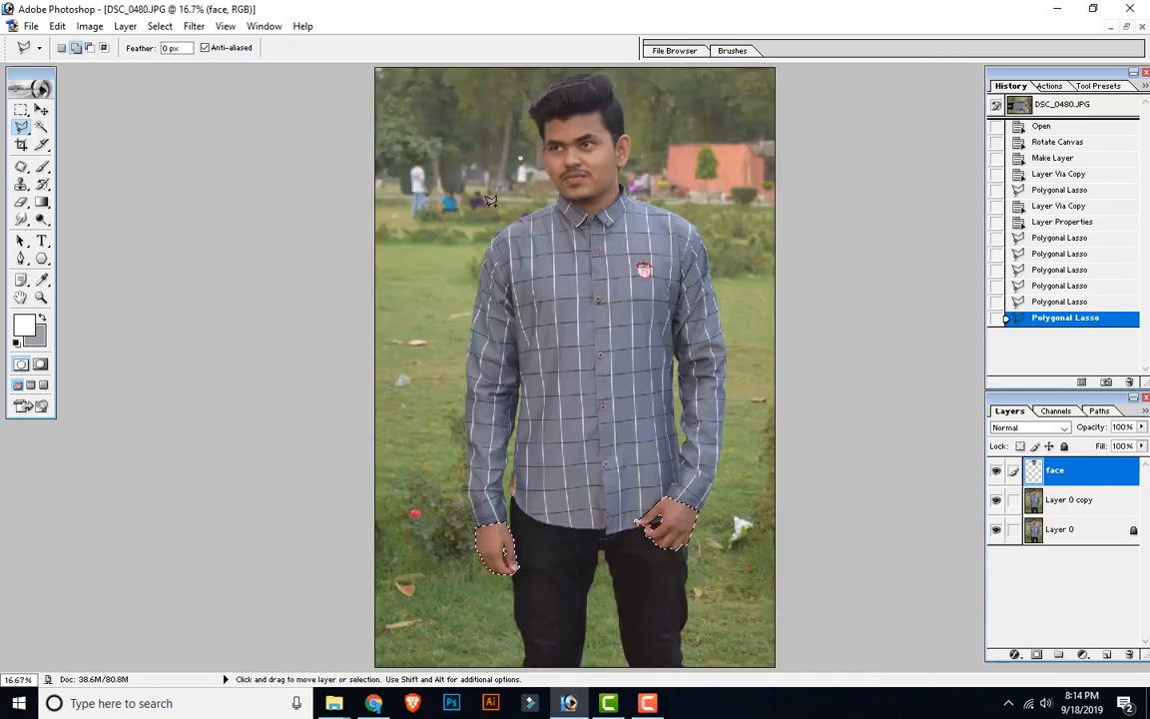
left_click(1048, 504)
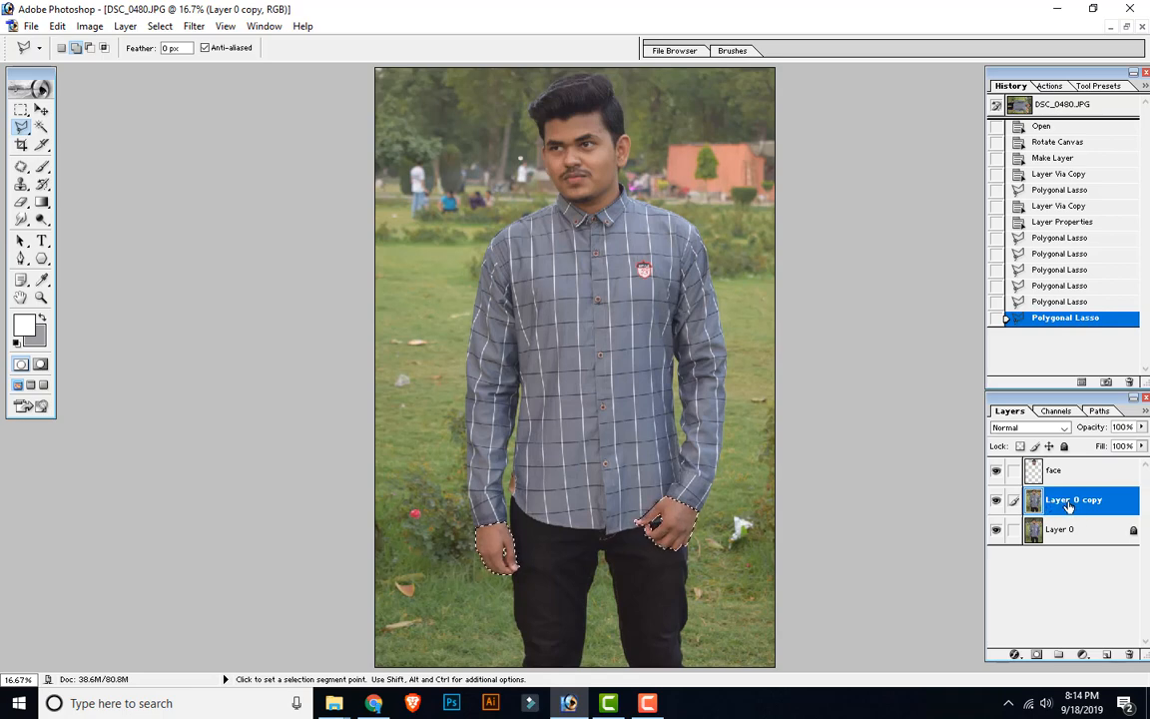
key("ctrl+j")
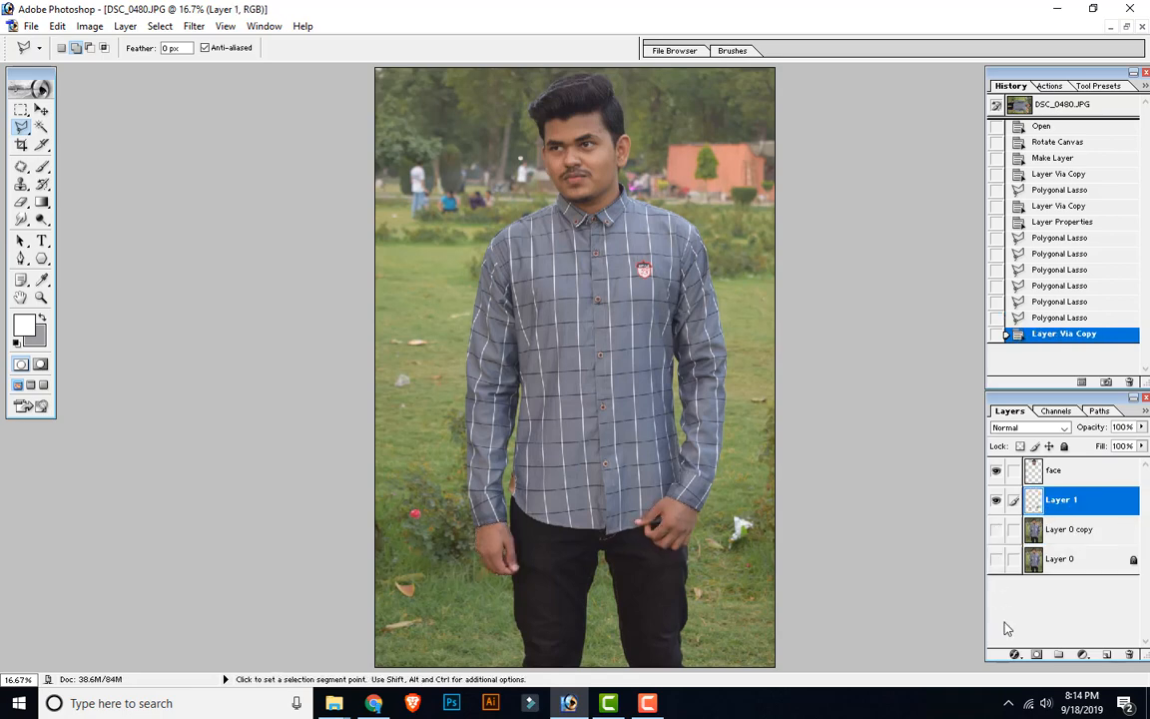
Check the isolated hands with the face hidden, rename their layer "hand", and show all the layers again.
left_click(997, 471)
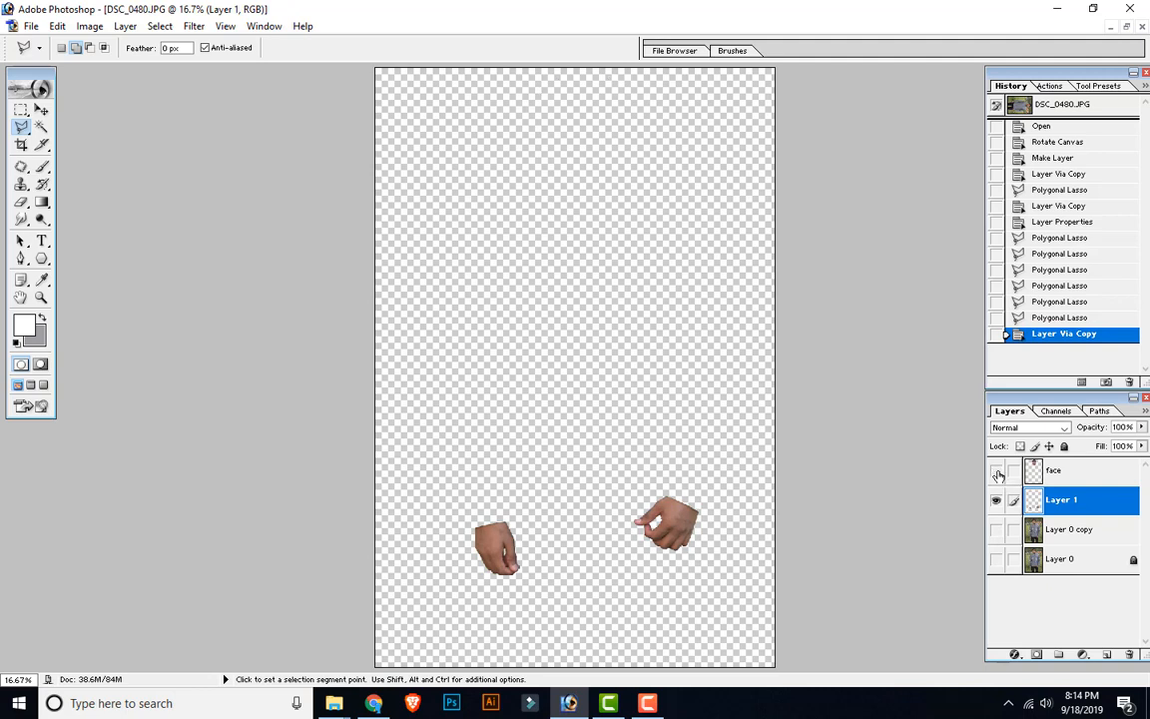
left_click(998, 471)
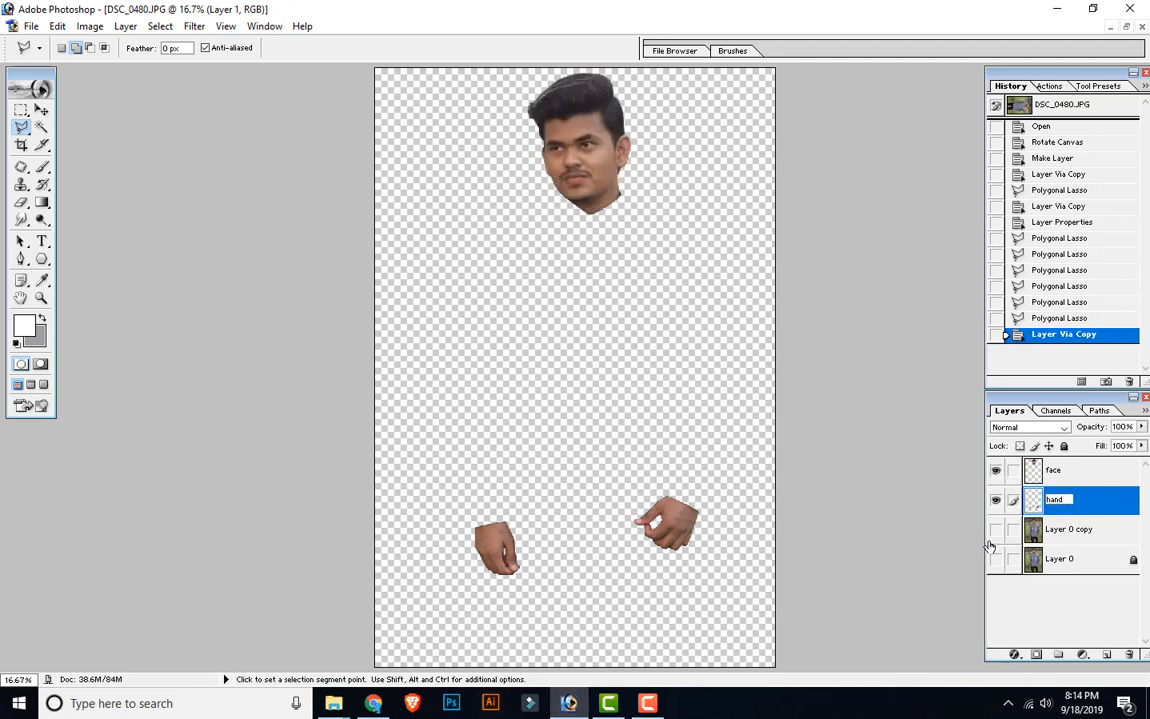
left_click_drag(996, 534, 999, 580)
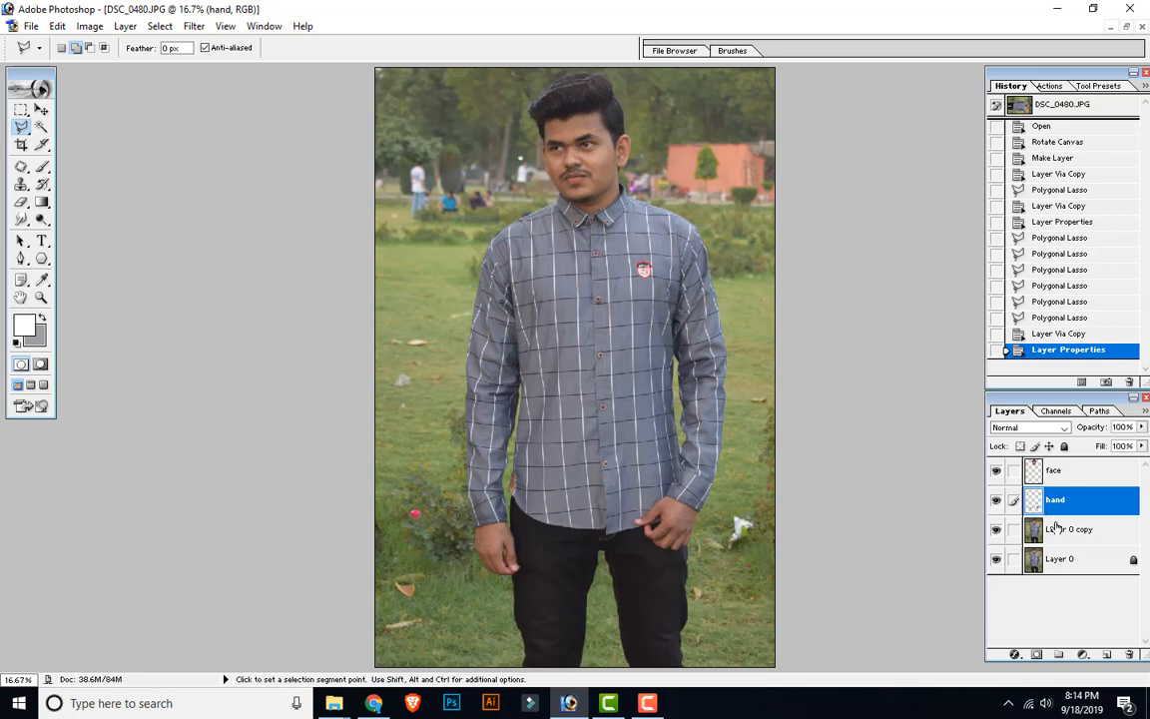
Brighten the face layer with a Curves adjustment on the RGB channel, raising a midtone point to input 95, output 167.
left_click(1057, 471)
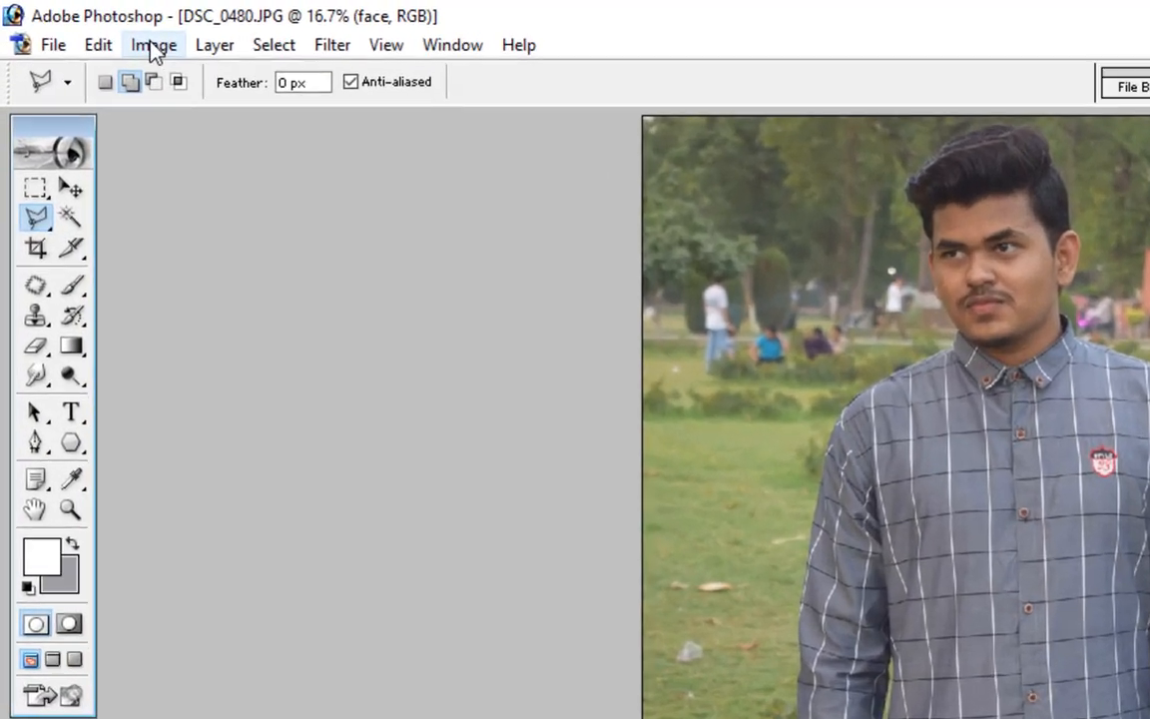
left_click(89, 26)
mouse_move(263, 128)
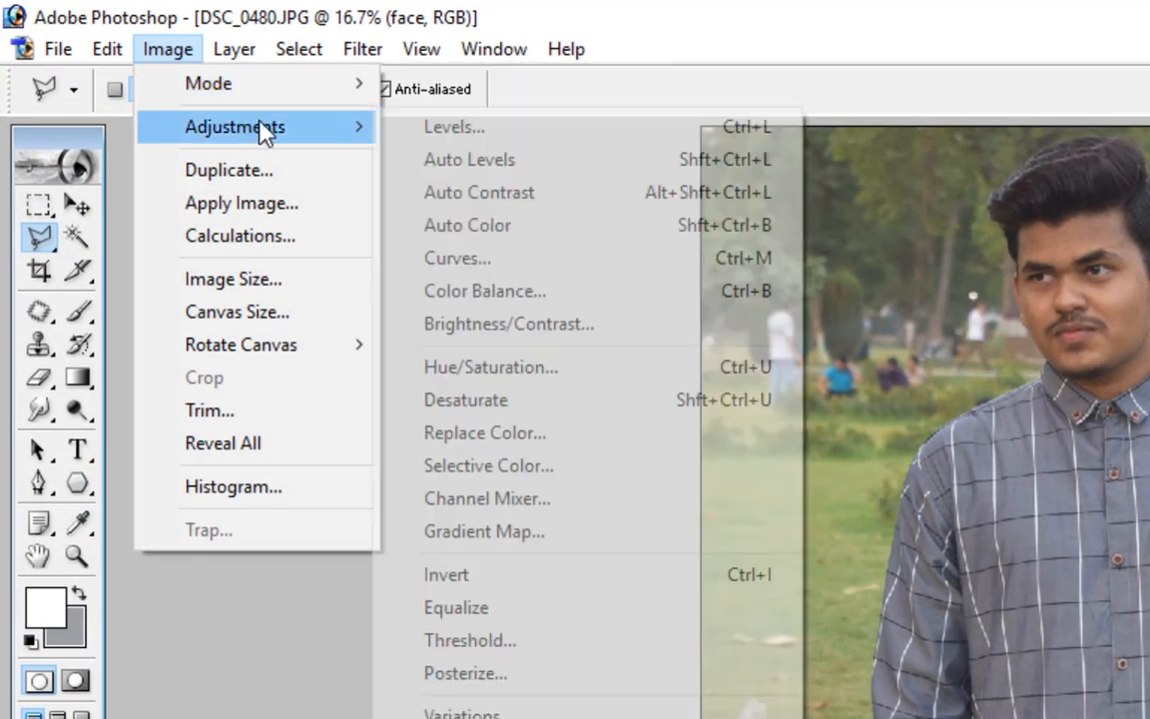
left_click(537, 264)
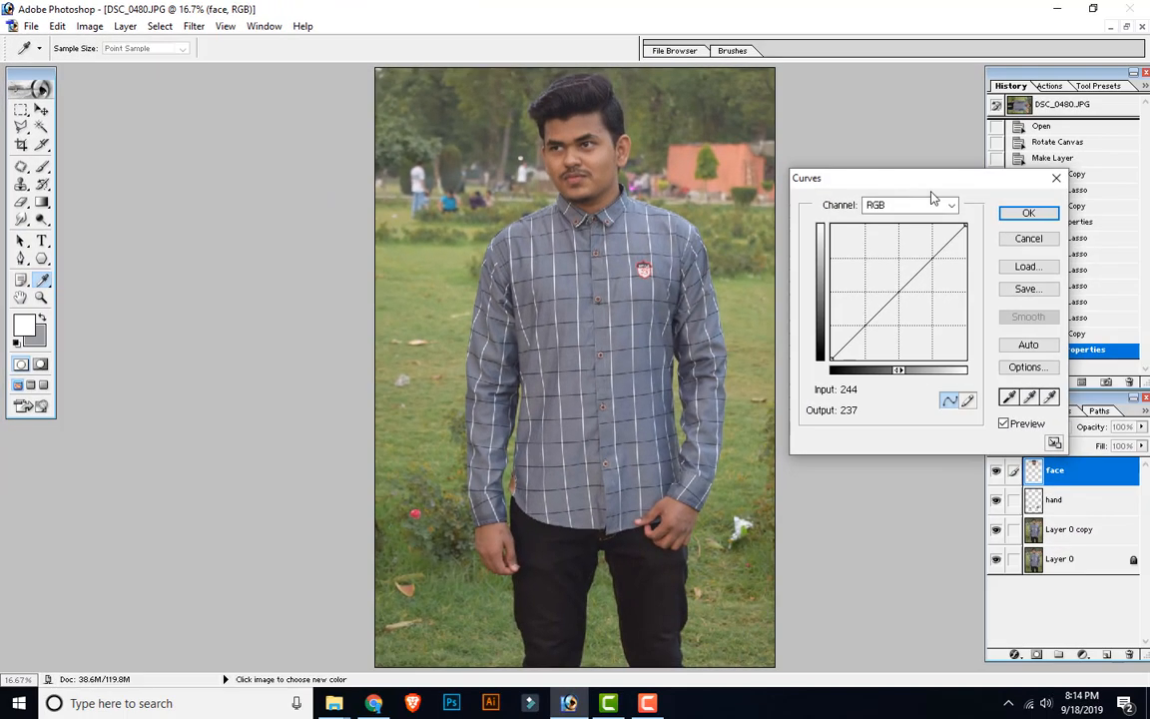
left_click_drag(925, 180, 948, 166)
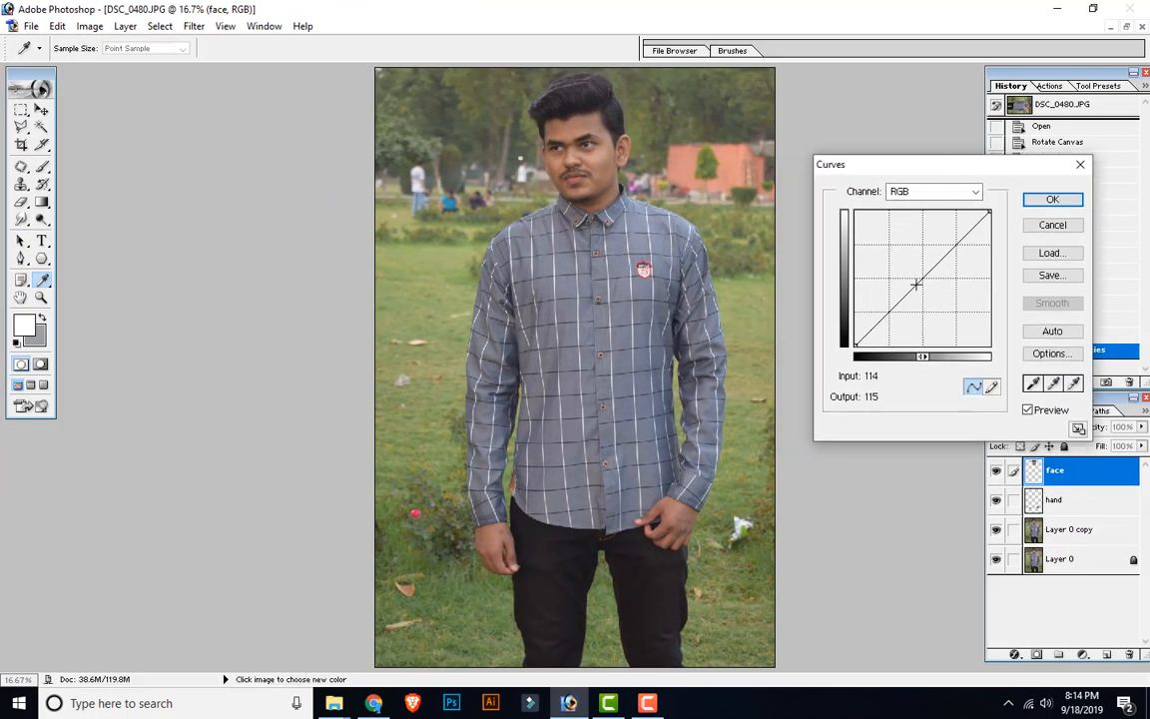
left_click_drag(916, 285, 910, 278)
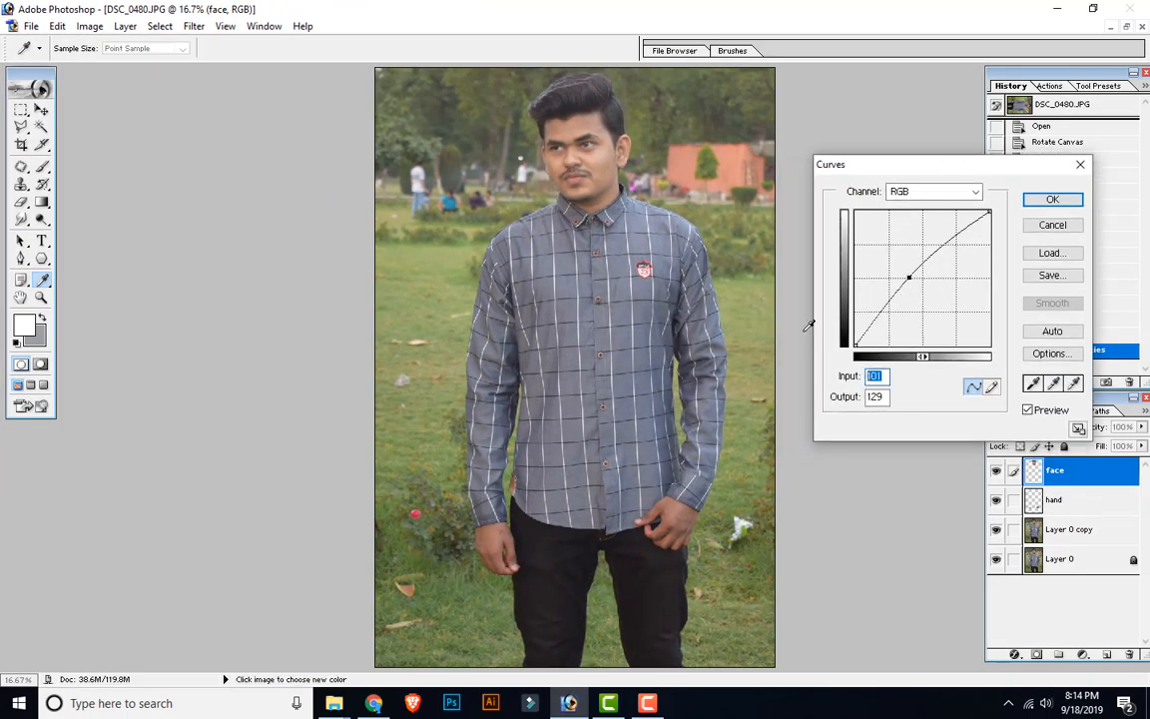
type("100")
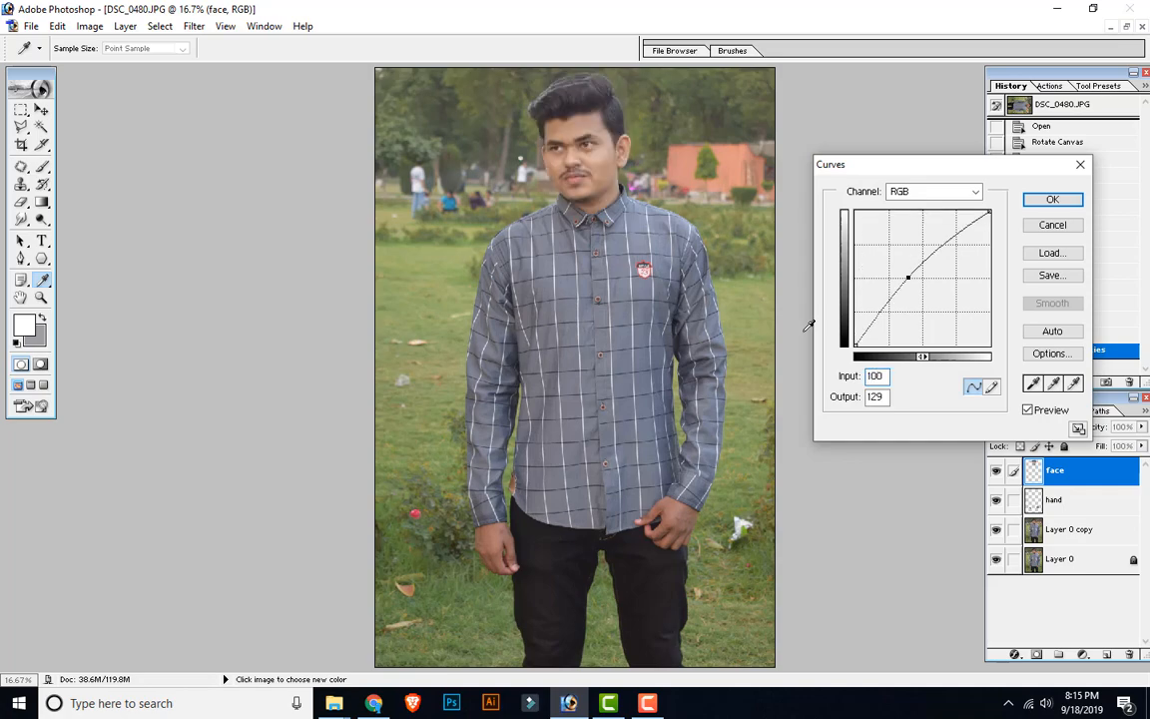
key("Tab")
type("150")
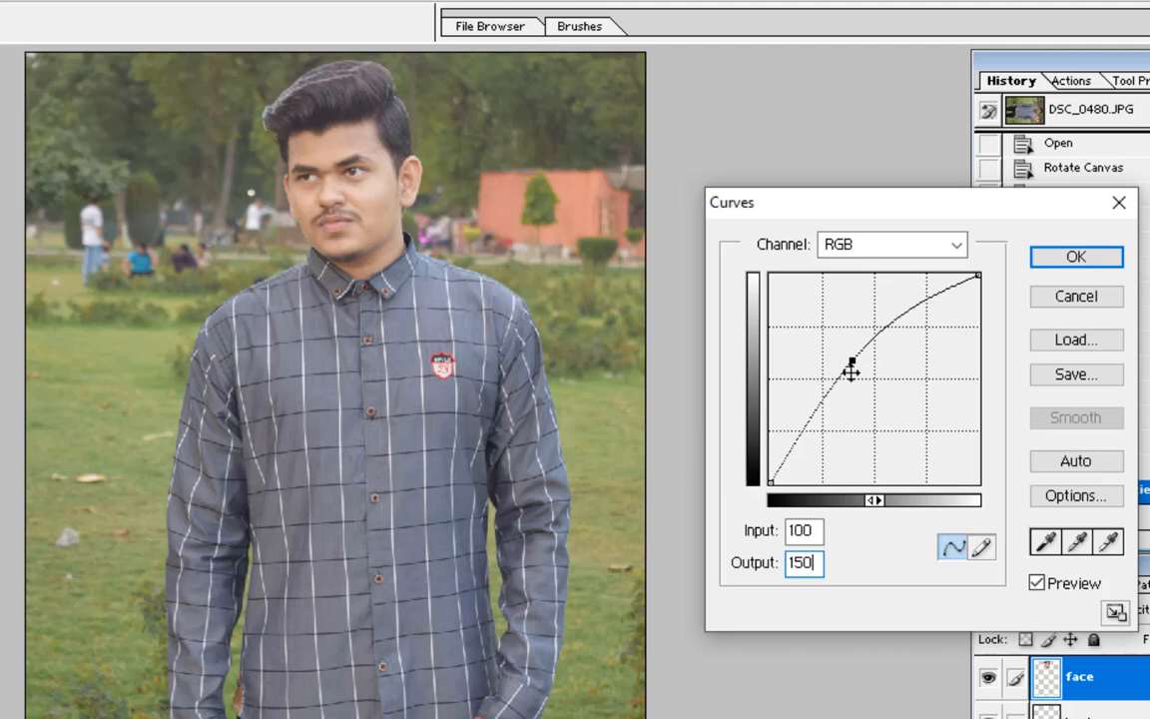
mouse_move(851, 357)
left_mouse_down()
mouse_move(842, 346)
mouse_move(880, 378)
mouse_move(858, 372)
mouse_move(850, 354)
mouse_move(865, 351)
mouse_move(847, 362)
mouse_move(847, 346)
left_mouse_up()
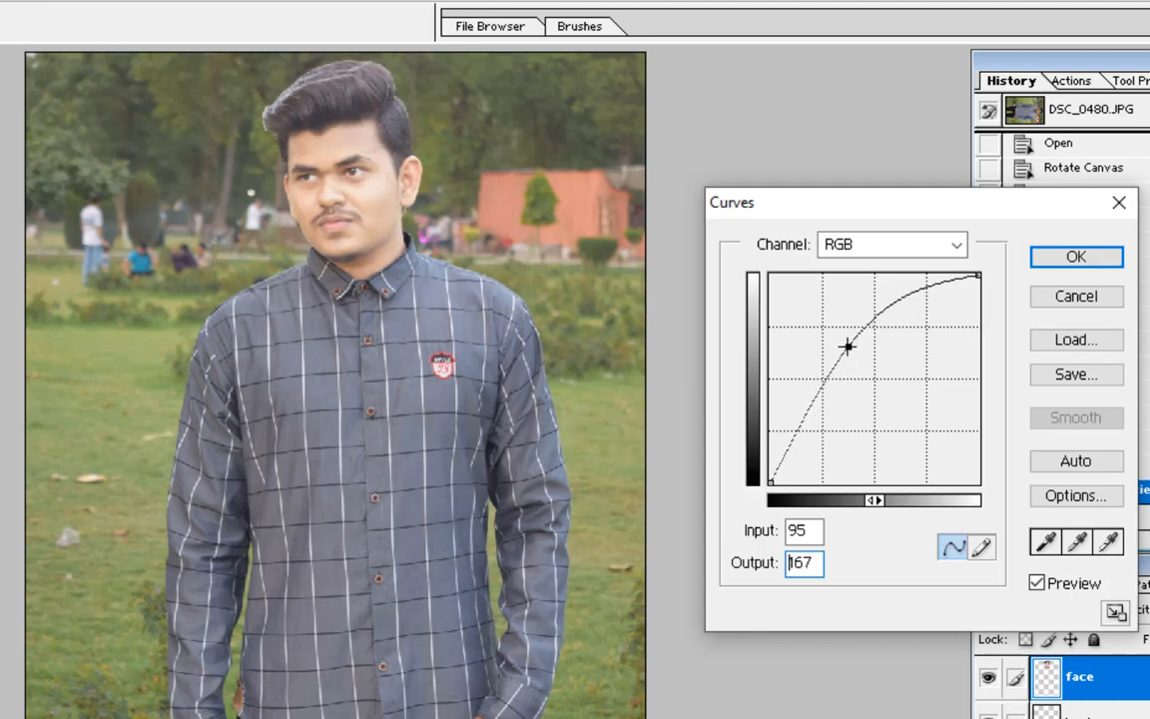
key("Return")
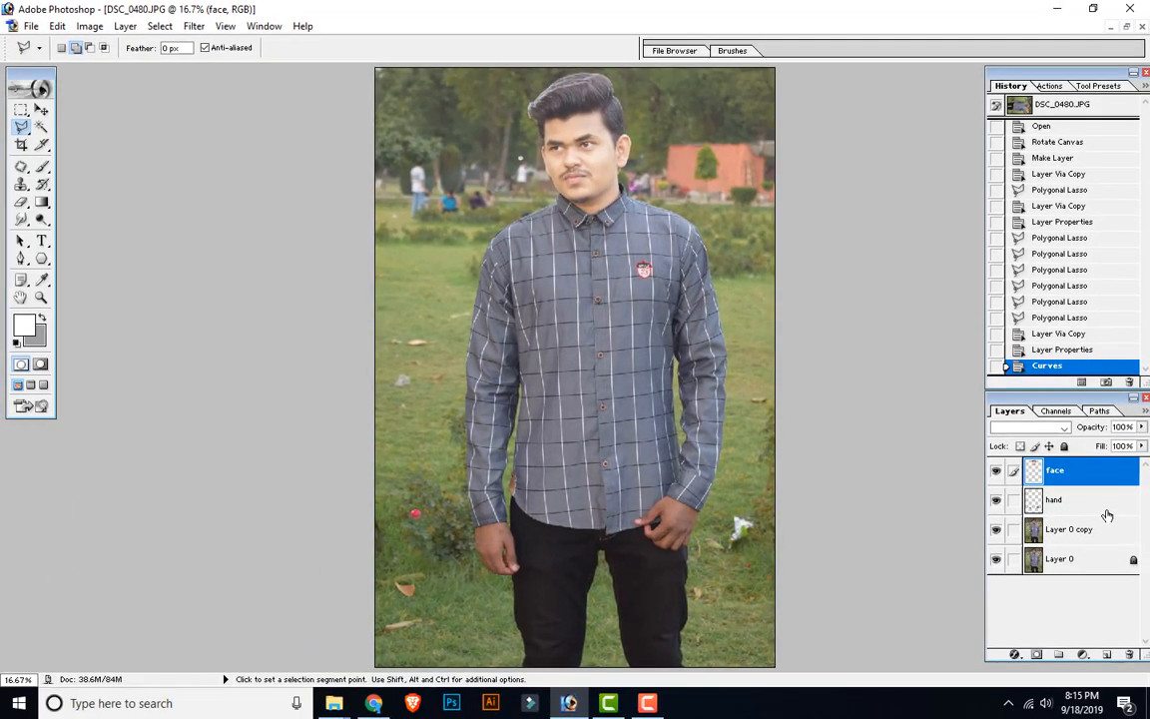
Brighten the hand layer with a Curves adjustment on the RGB channel, raising a midtone point to input 88, output 140.
left_click(1059, 584)
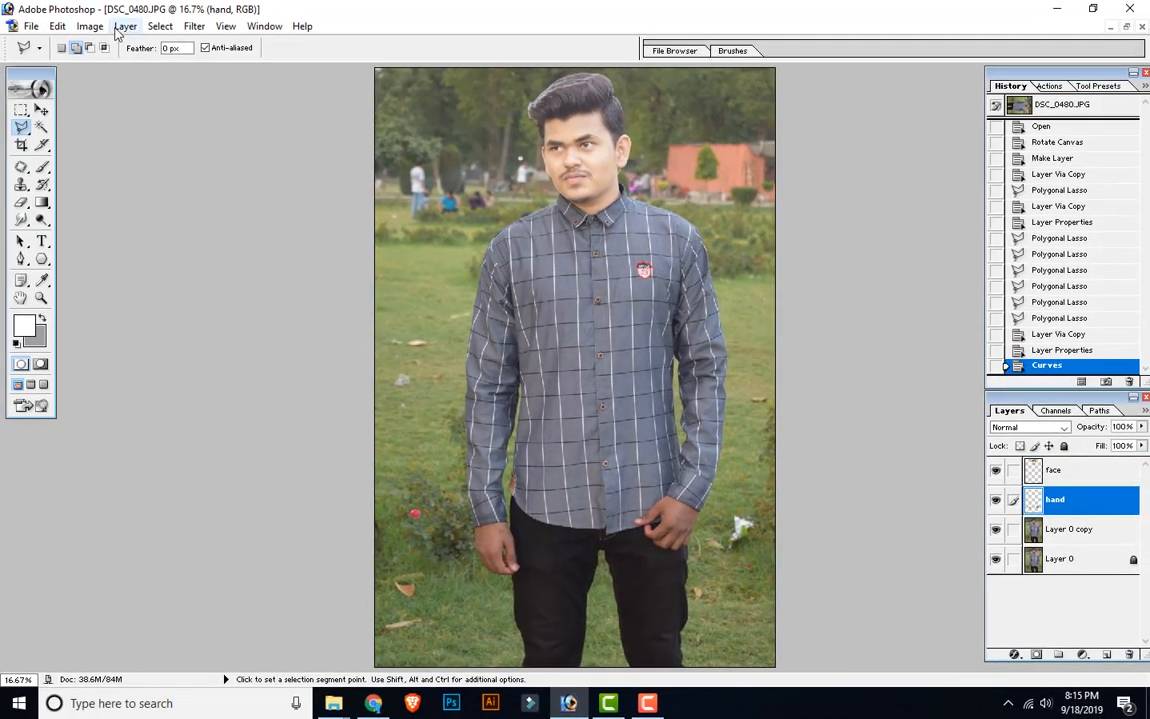
left_click(89, 23)
mouse_move(160, 90)
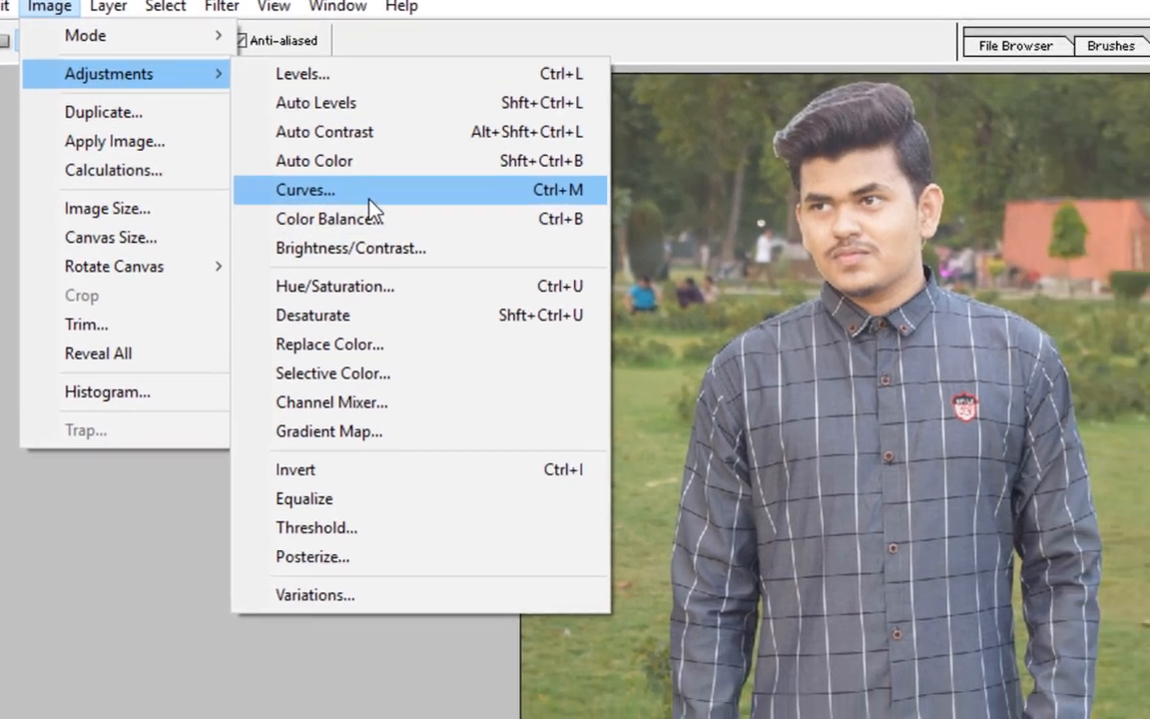
left_click(371, 185)
left_click_drag(899, 227, 869, 218)
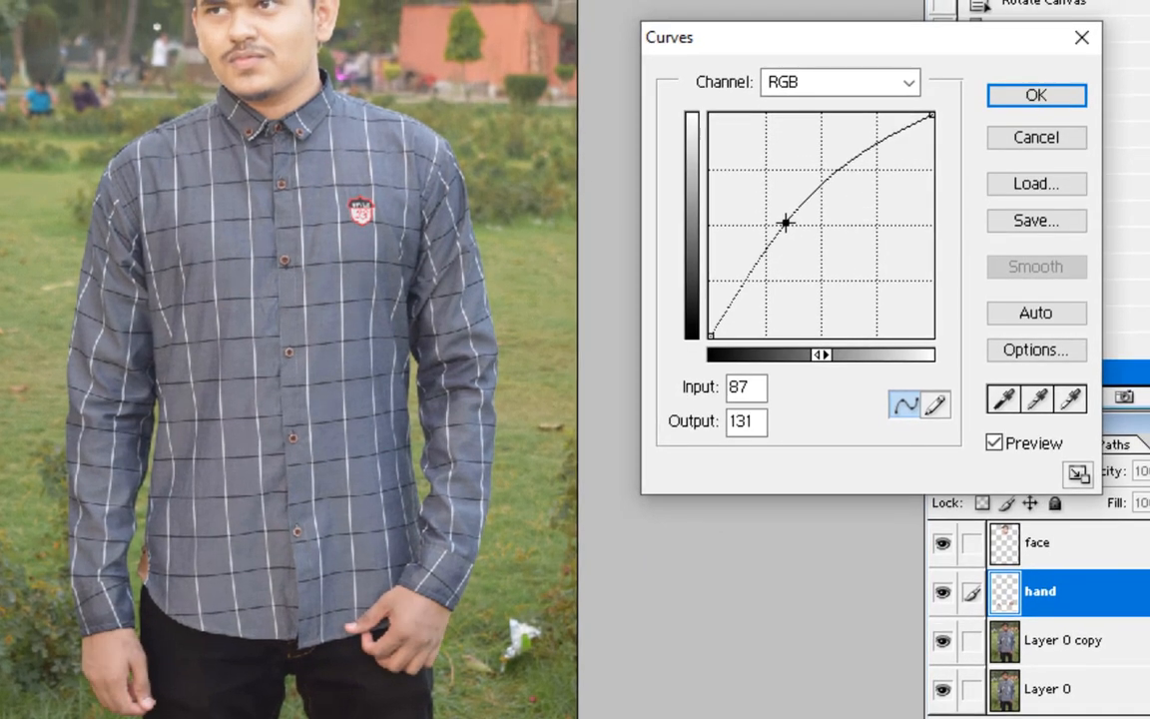
mouse_move(786, 219)
left_mouse_down()
mouse_move(778, 208)
mouse_move(788, 216)
left_mouse_up()
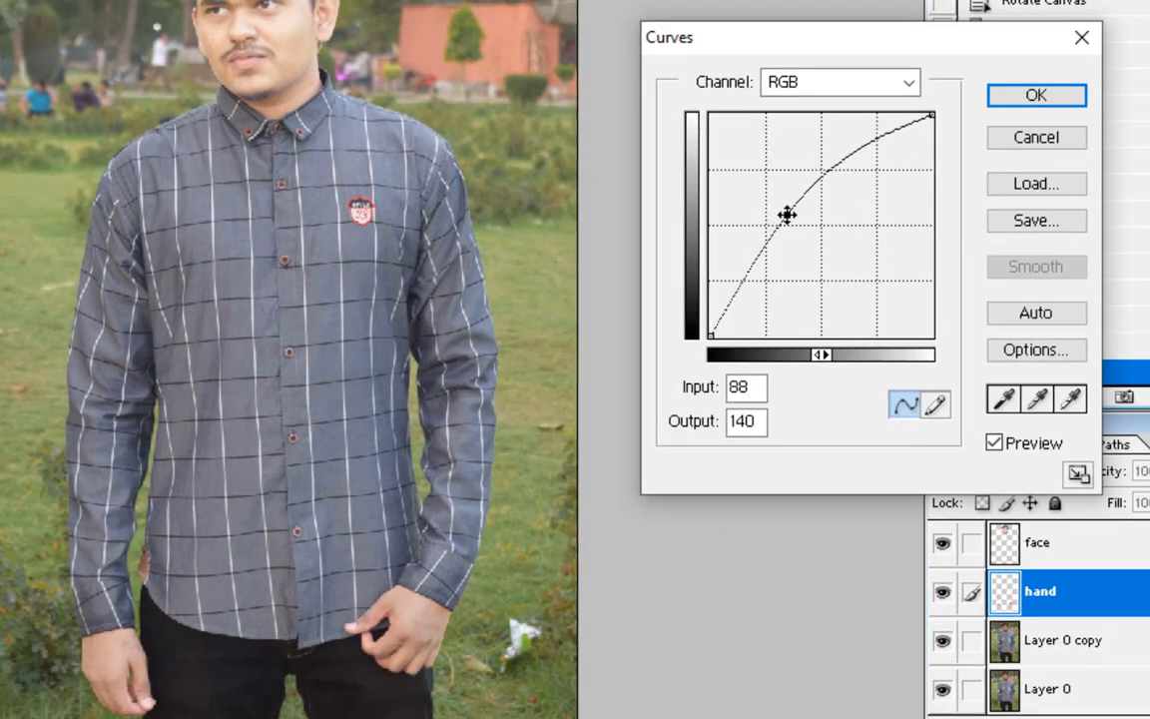
left_click(1010, 98)
Brighten Layer 0 copy with a Curves adjustment on the RGB channel, raising a midtone point to input 110, output 134.
left_click(1059, 644)
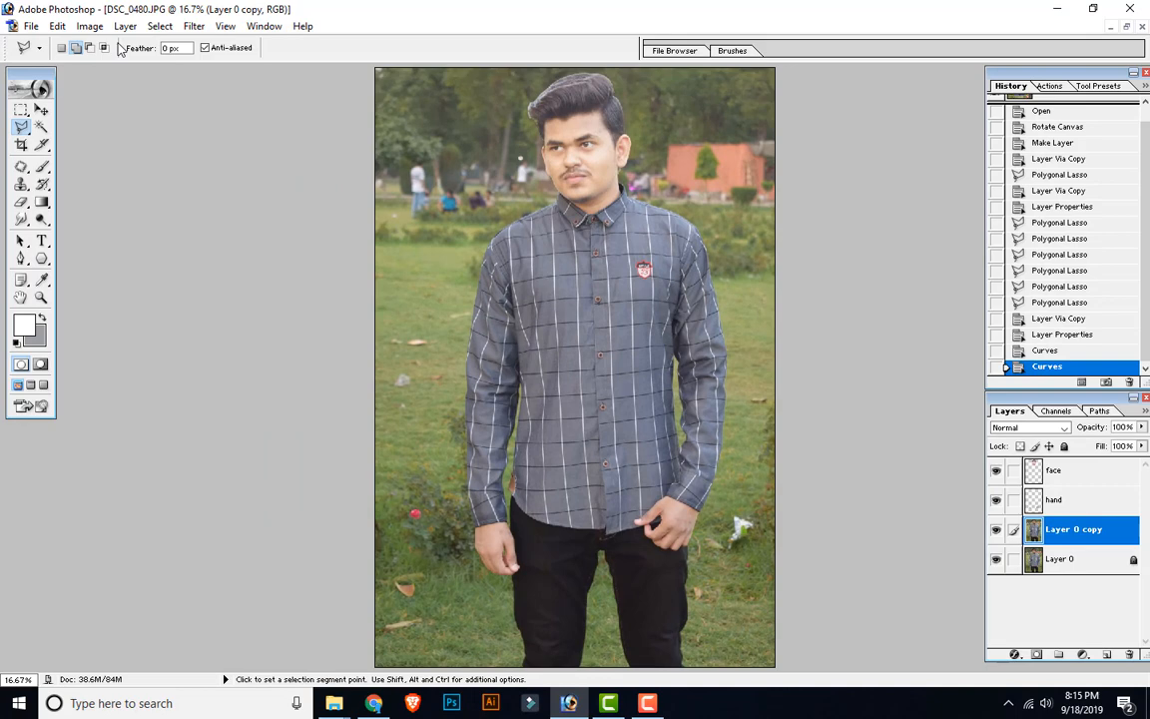
left_click(89, 25)
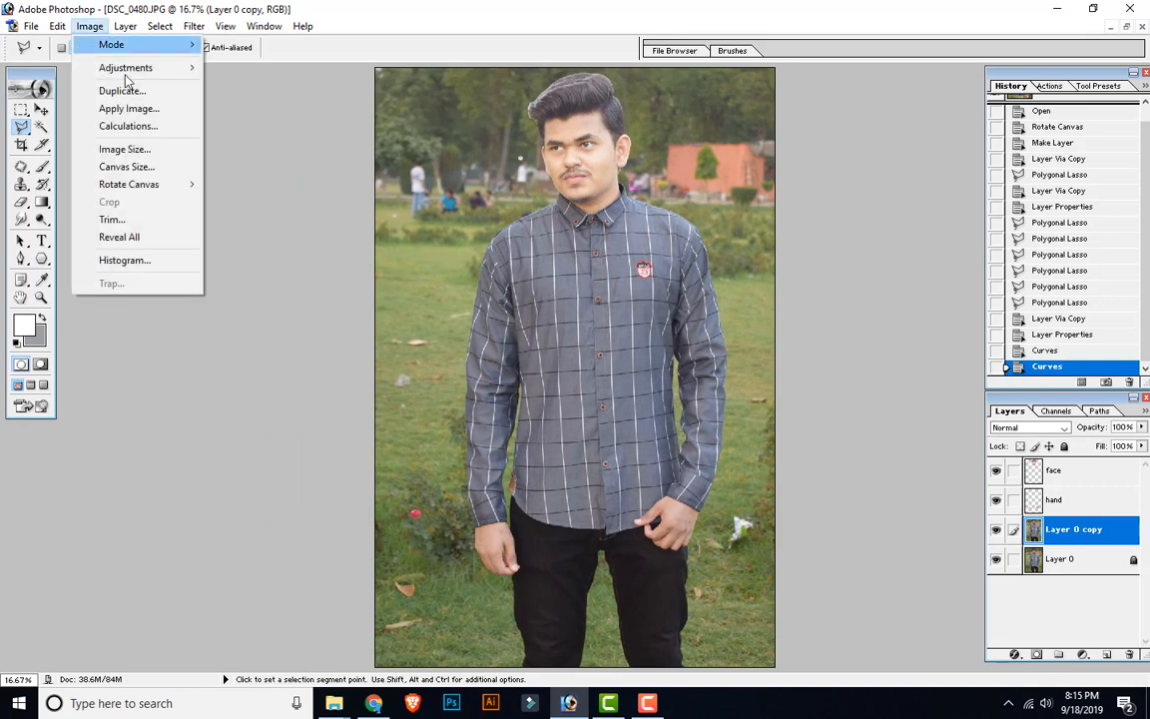
mouse_move(188, 67)
left_click(281, 139)
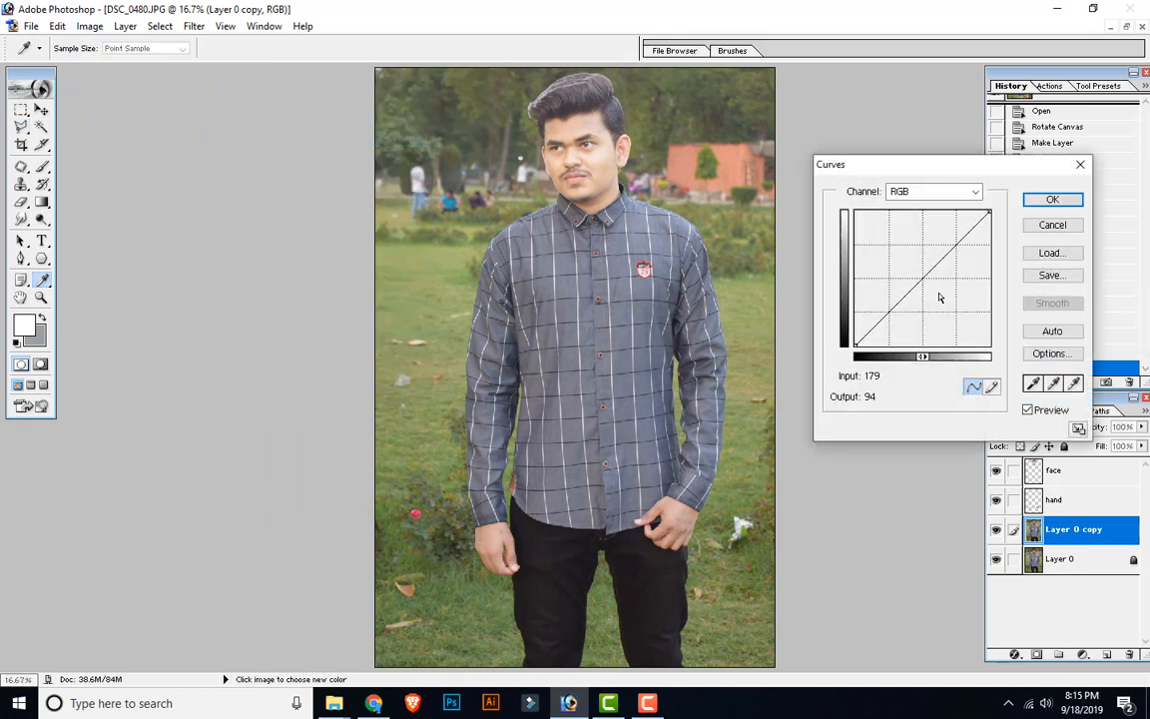
left_click_drag(914, 288, 914, 274)
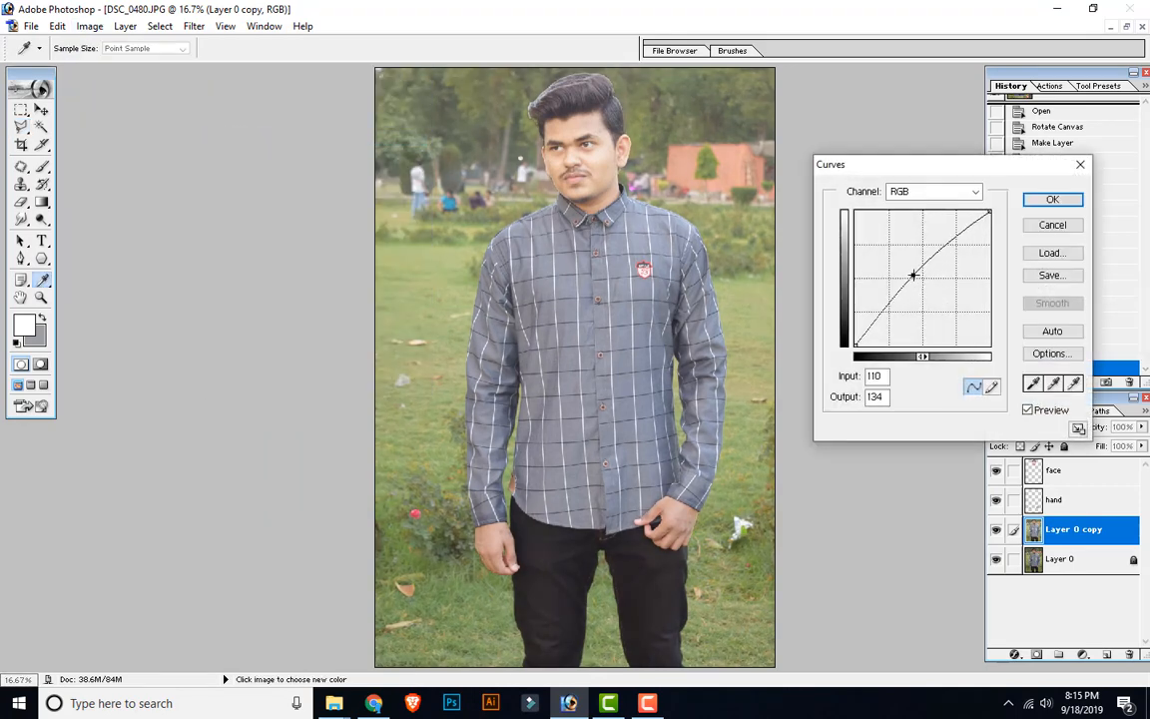
left_click(1054, 200)
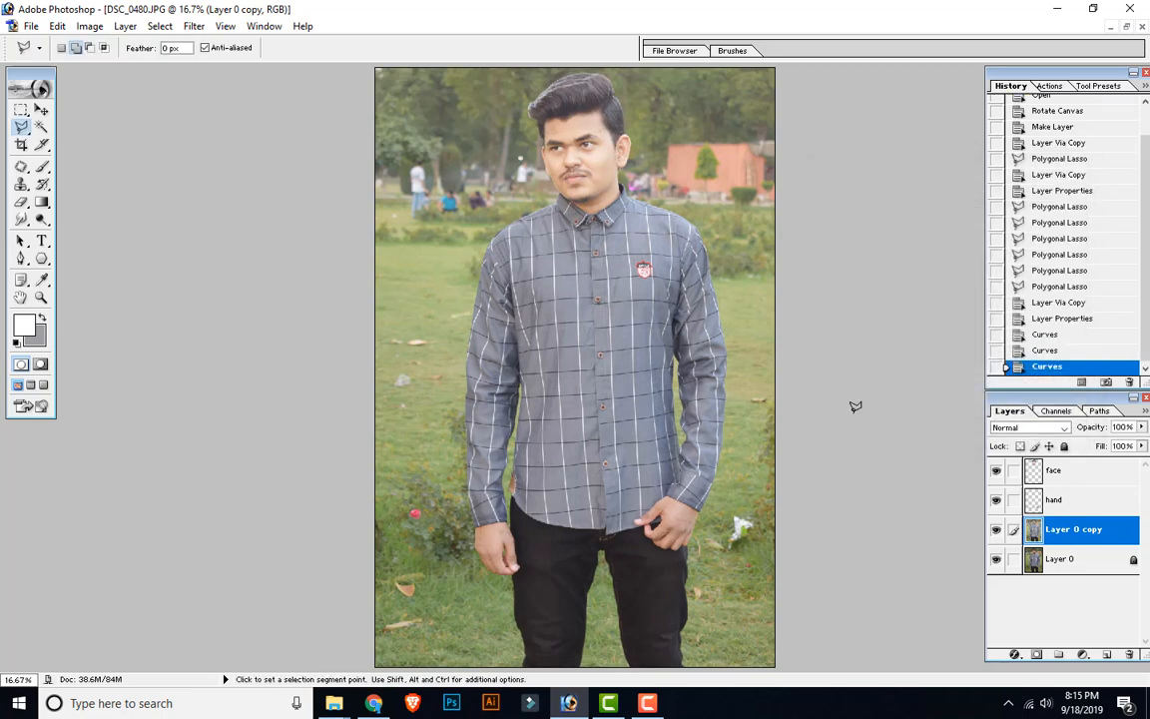
Compare the portrait before and after the brightening by hiding and showing Layer 0 copy and the layers above it.
left_click(996, 529)
left_click(995, 529)
left_click_drag(996, 529, 996, 459)
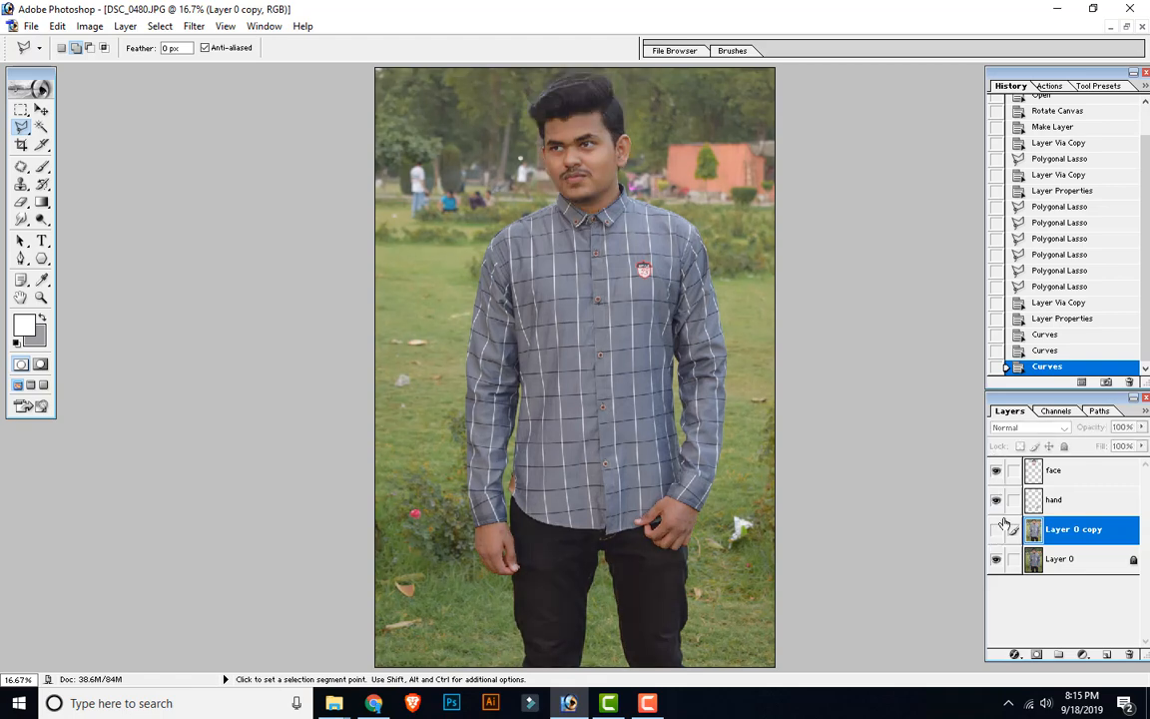
left_click(995, 529)
left_click(996, 529)
left_click(996, 529)
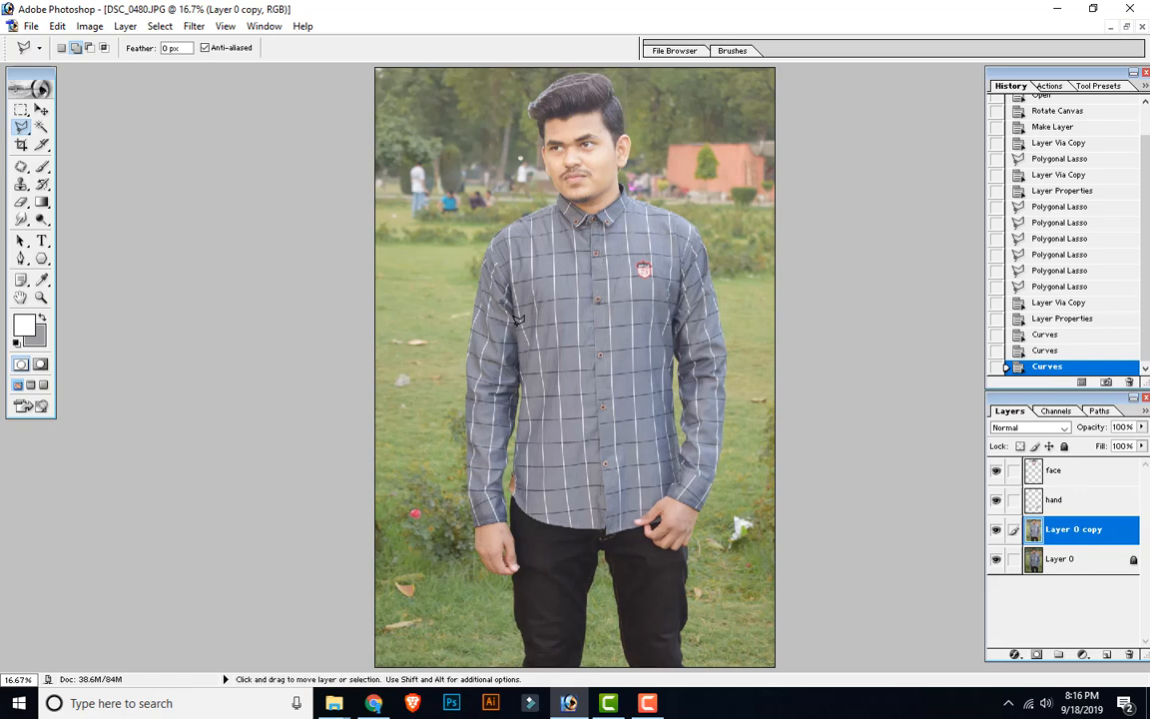
Examine the skin of the face up close for spots, marks and creases.
key("ctrl+plus")
key("ctrl+plus")
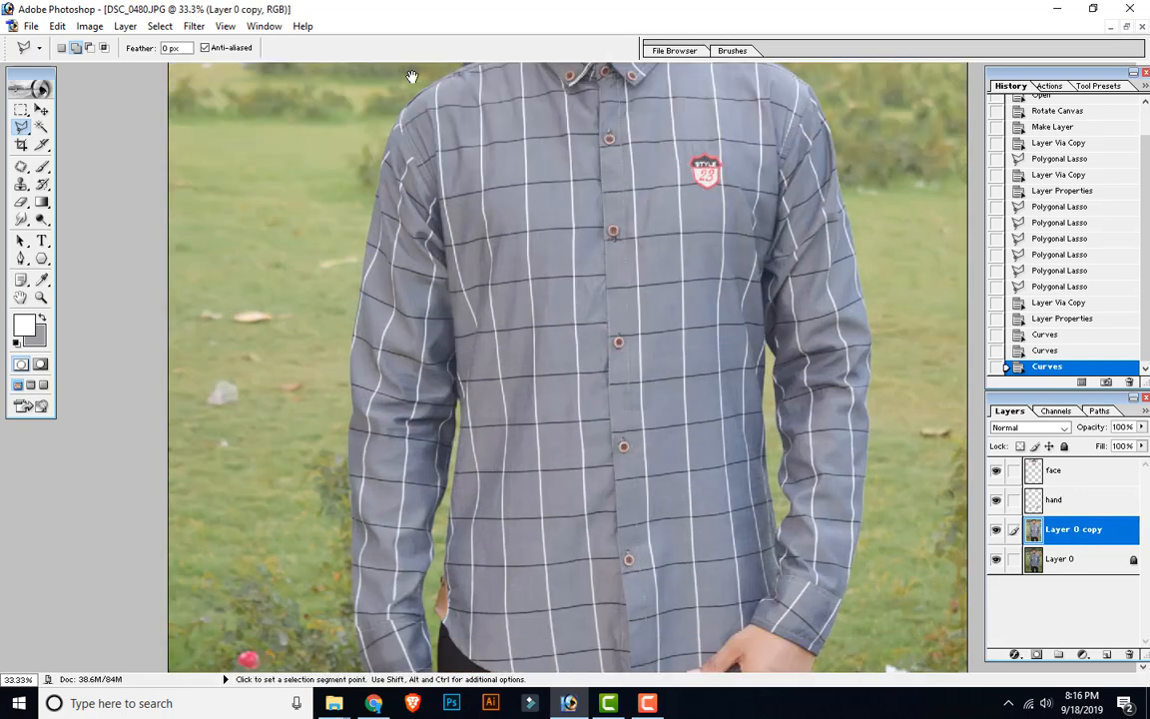
mouse_move(518, 321)
left_mouse_down()
mouse_move(449, 337)
mouse_move(452, 287)
mouse_move(462, 344)
mouse_move(469, 334)
left_mouse_up()
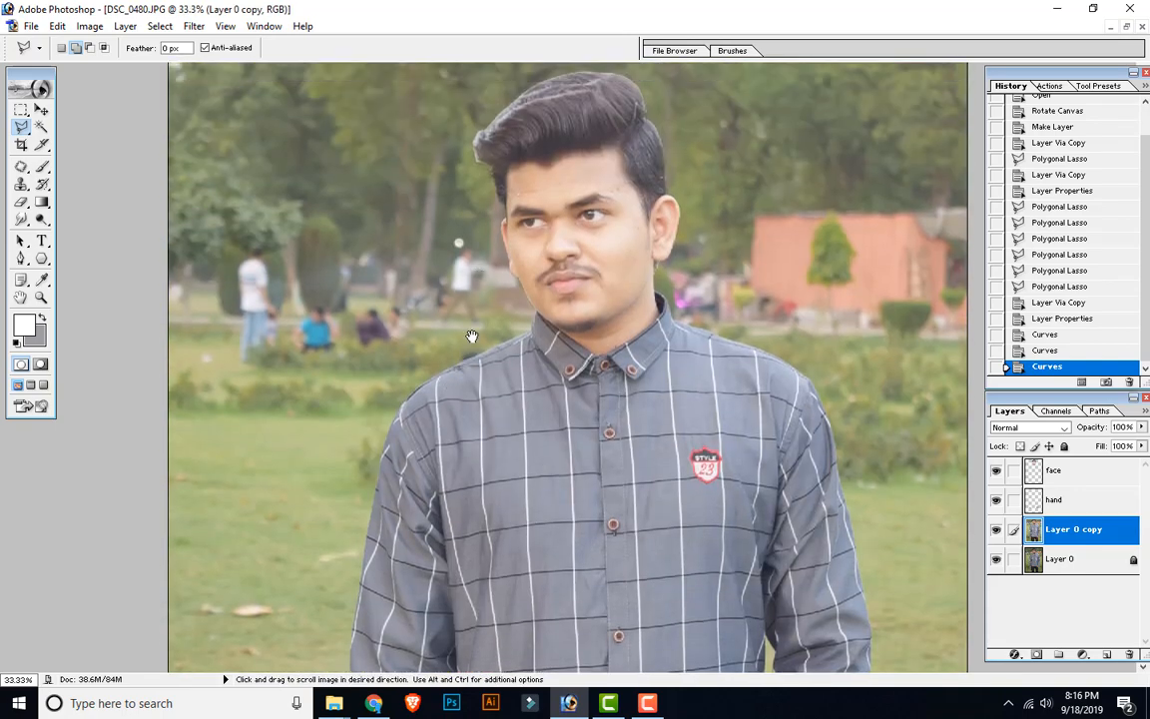
scroll(565, 334, "down", 1)
scroll(567, 192, "up", 2)
scroll(566, 191, "up", 2)
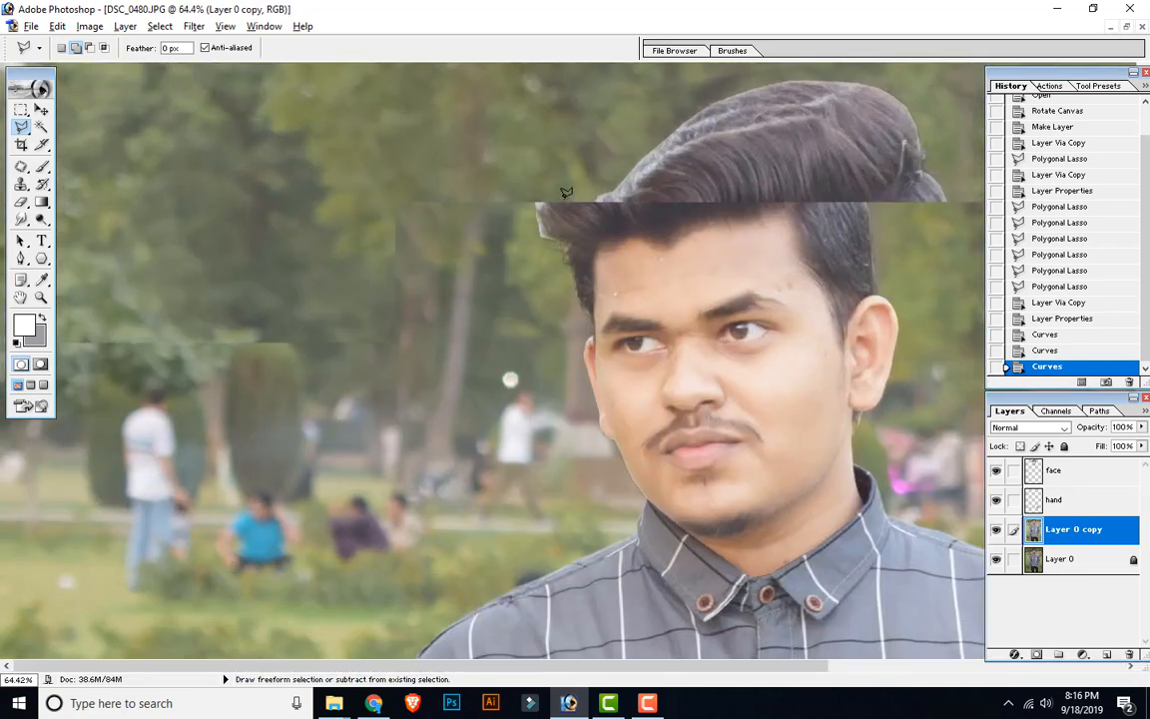
left_click_drag(817, 313, 560, 251)
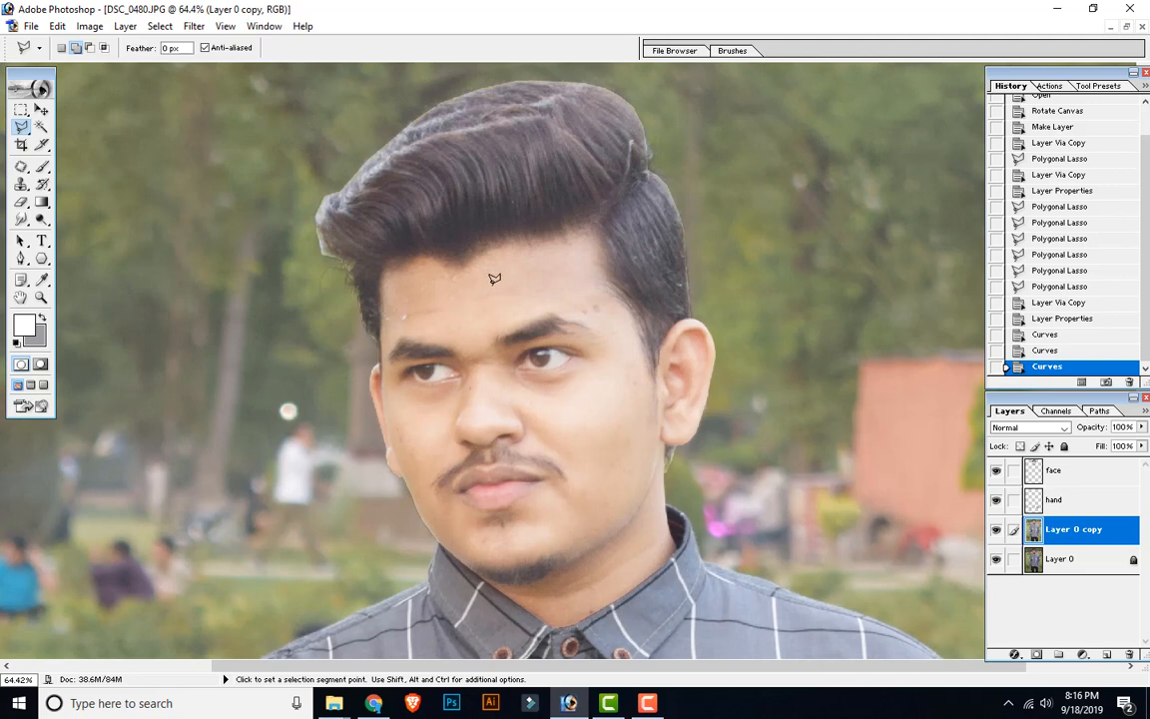
scroll(494, 279, "up", 1)
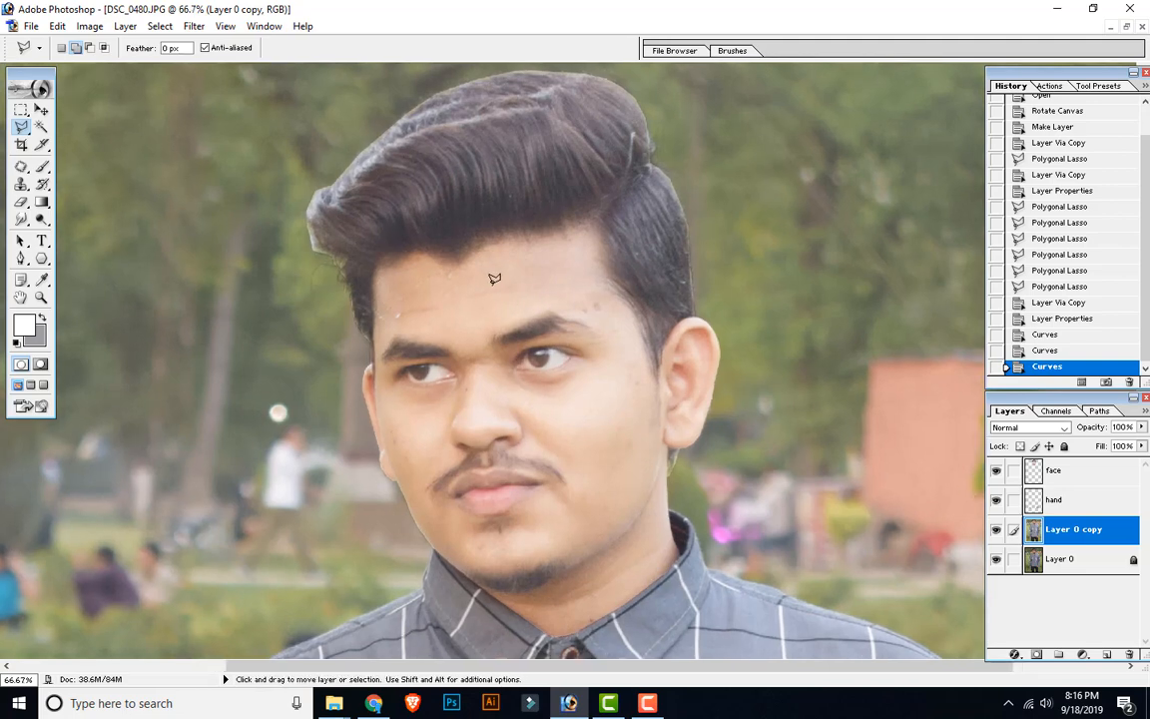
scroll(494, 279, "up", 1)
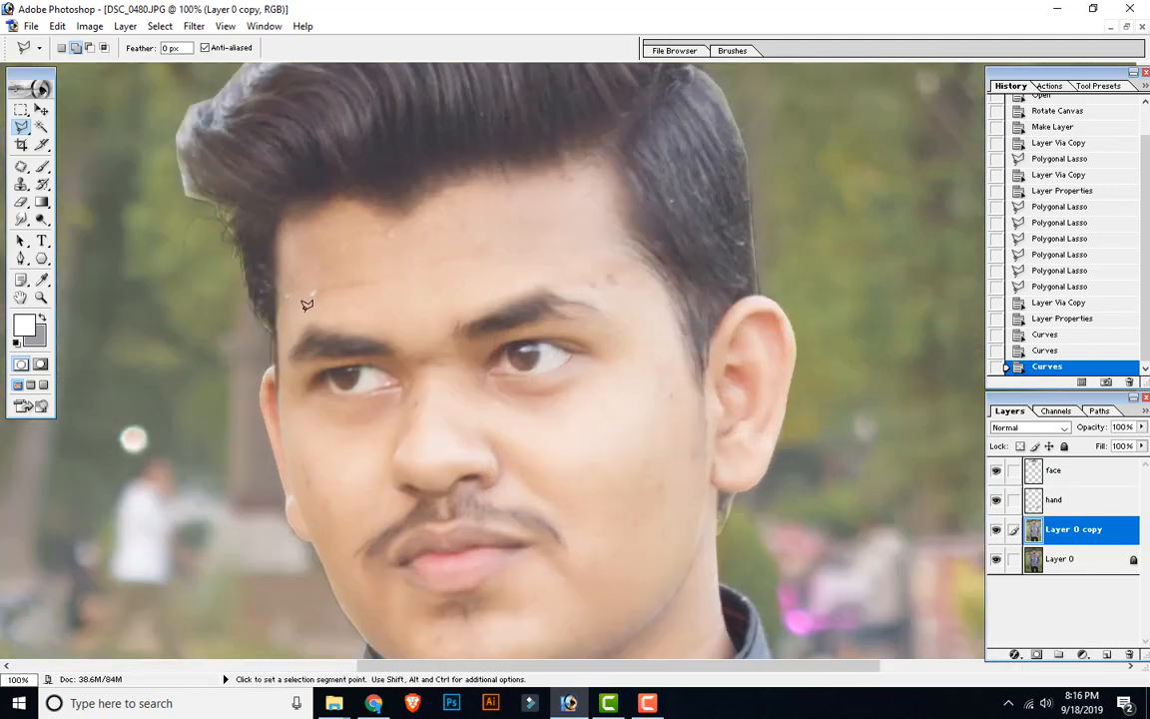
left_click_drag(569, 446, 576, 374)
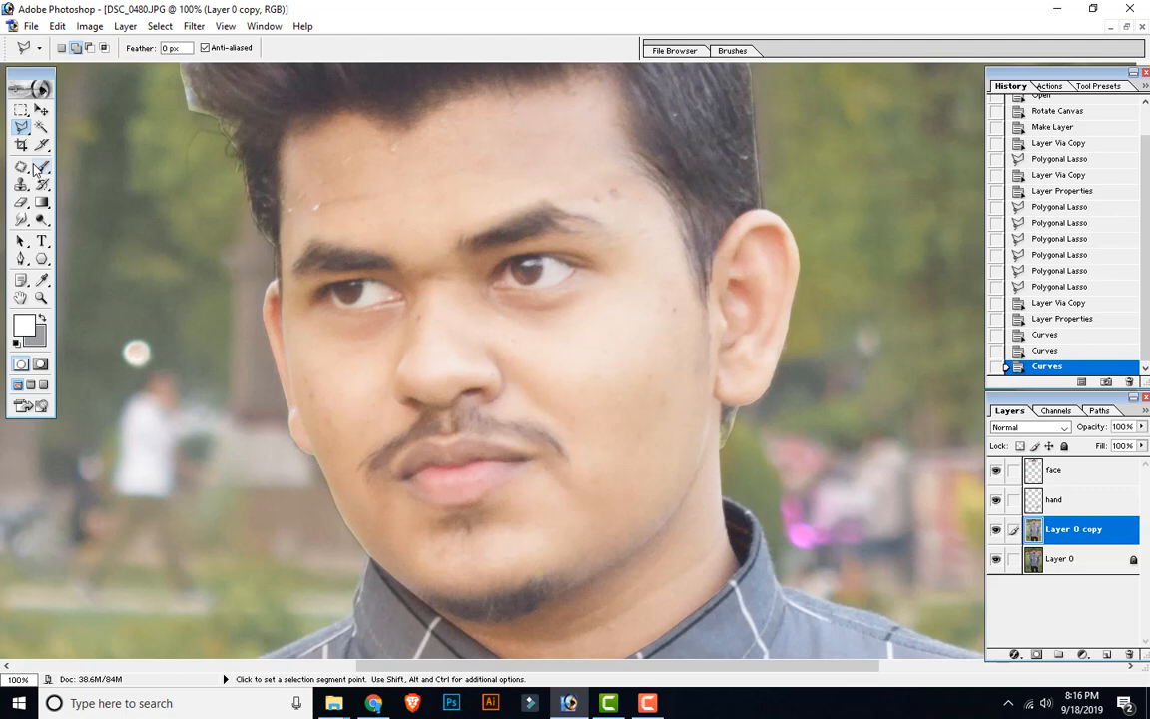
key("ctrl+plus")
mouse_move(289, 276)
left_mouse_down()
mouse_move(325, 385)
mouse_move(403, 407)
left_mouse_up()
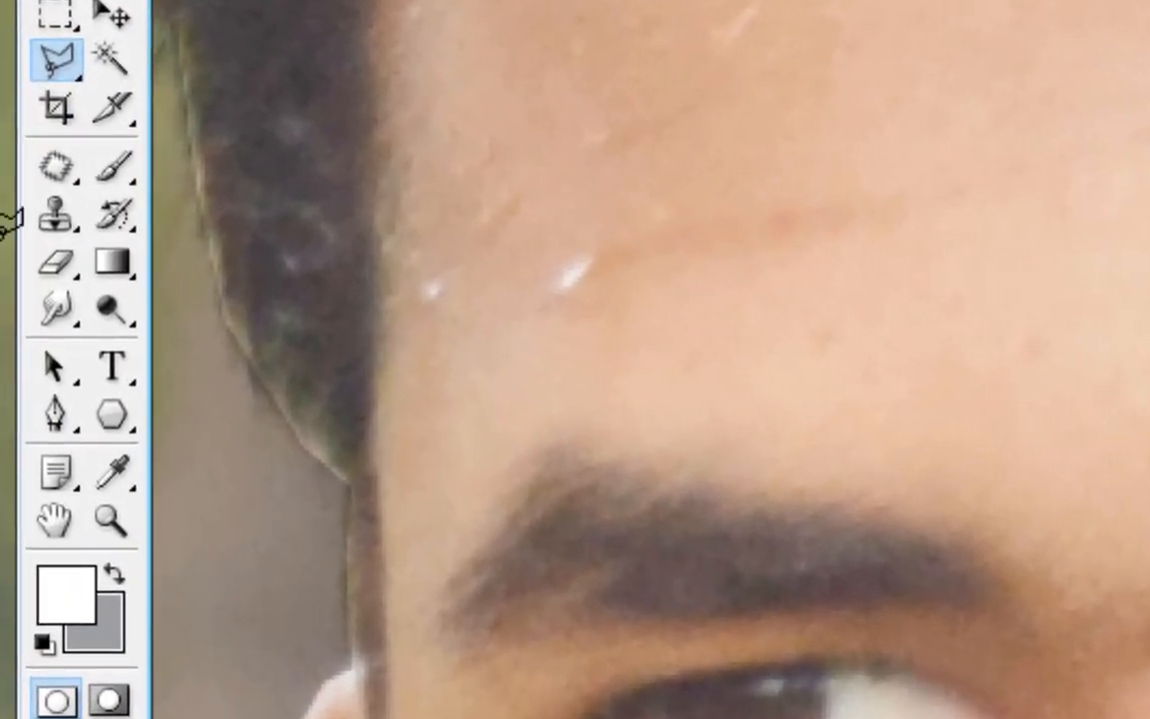
Patch the small mark beside the nose bridge with nearby clean skin, on Layer 0 copy and on the face layer.
left_click(58, 168)
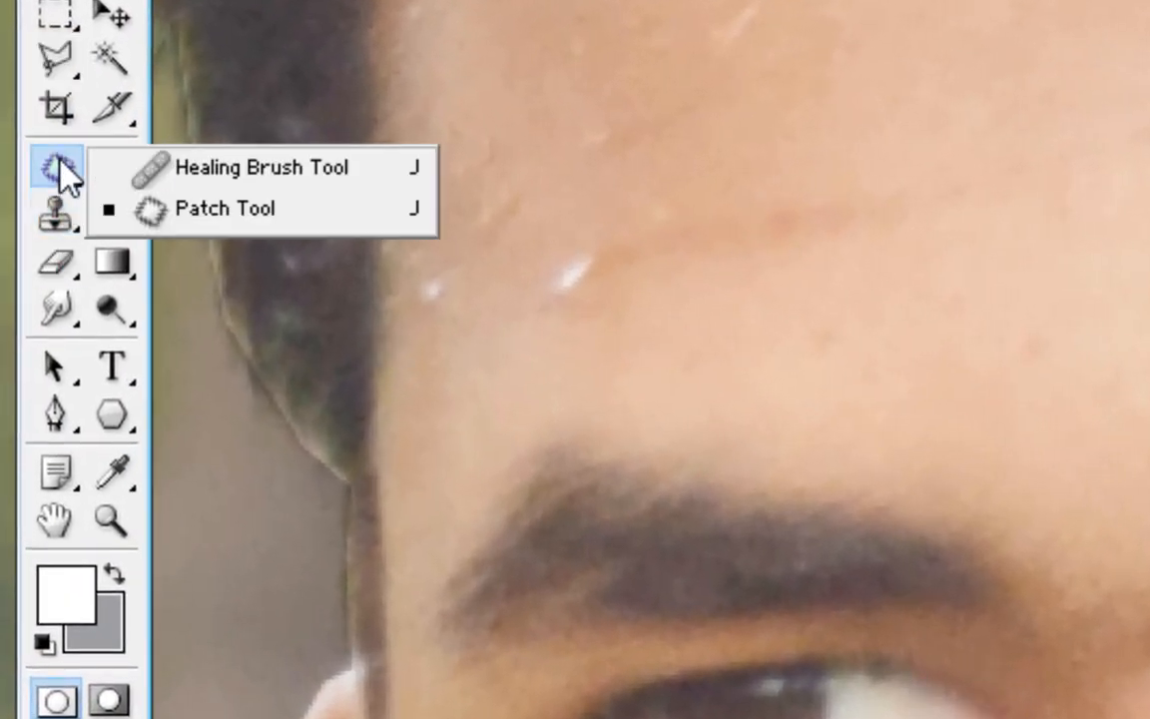
left_click(150, 210)
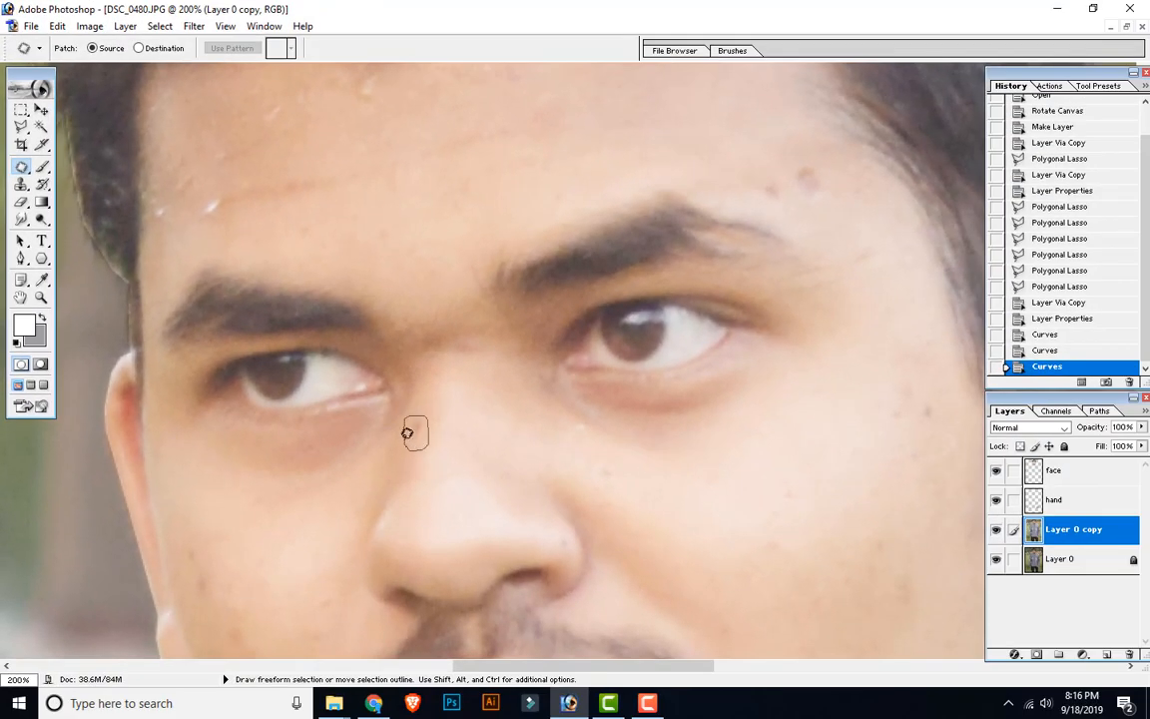
left_click_drag(408, 432, 429, 469)
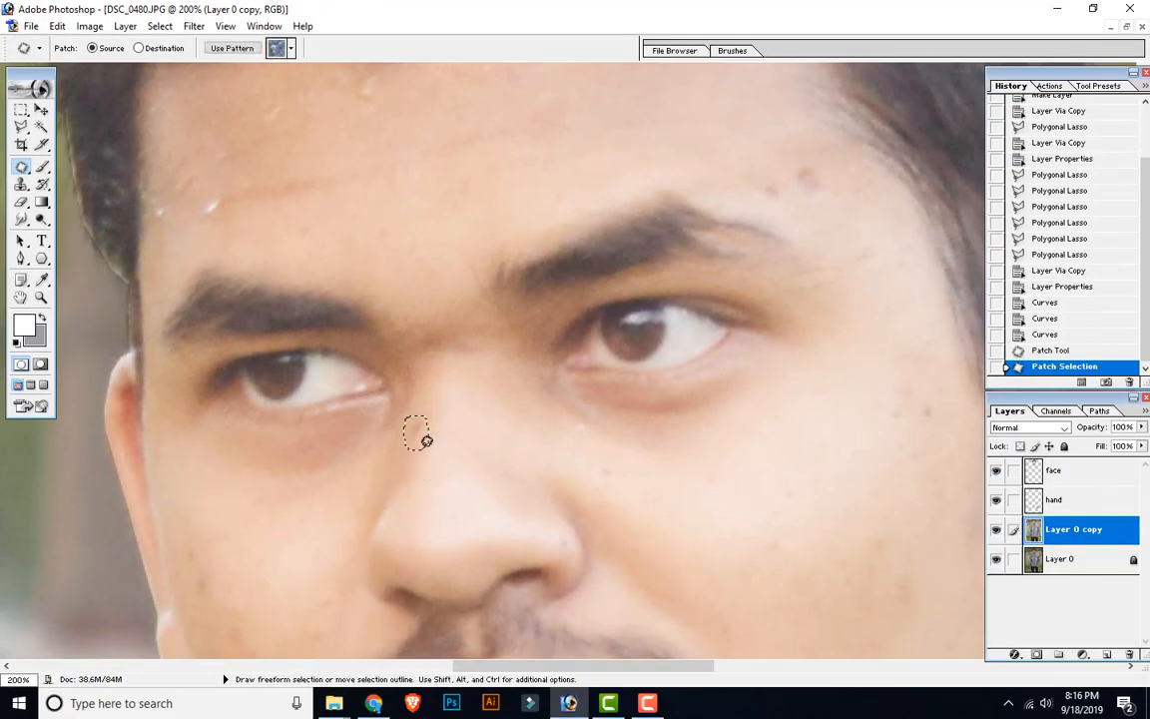
left_click(1050, 473)
left_click_drag(414, 434, 441, 466)
key("ctrl+d")
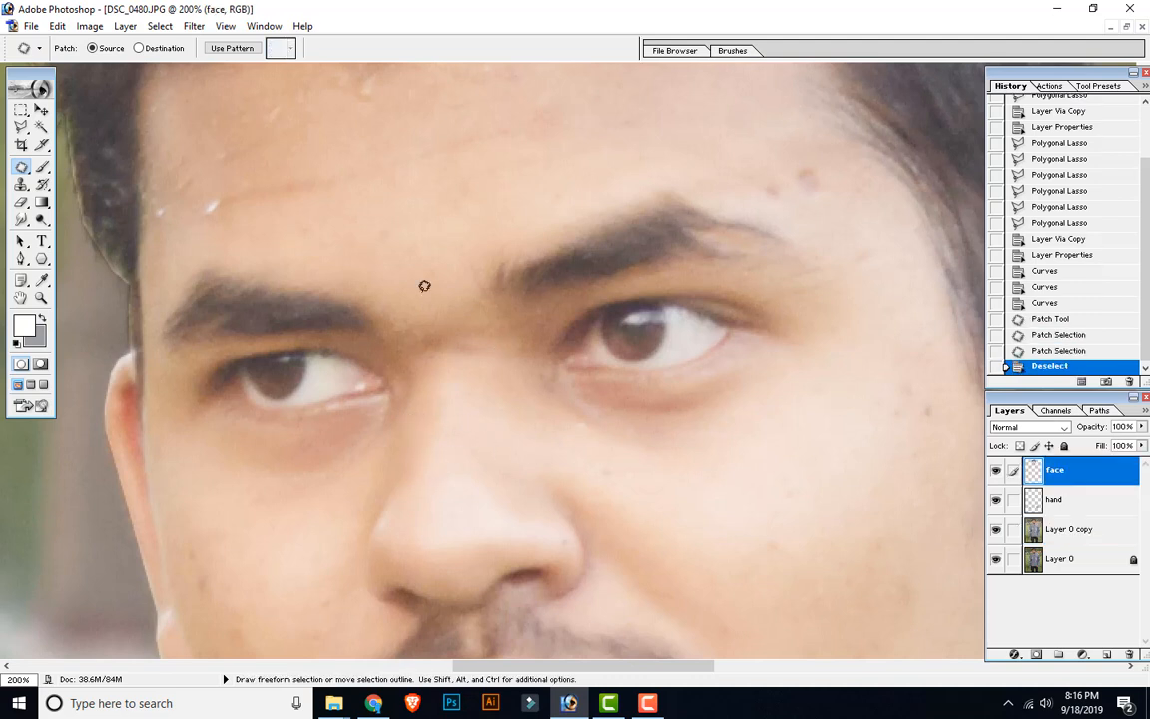
Patch the larger white spot and the small mark below the hairline peak on the face layer's forehead with clean skin.
left_click_drag(425, 285, 409, 342)
mouse_move(280, 312)
left_mouse_down()
mouse_move(346, 309)
mouse_move(410, 370)
left_mouse_up()
key("ctrl+d")
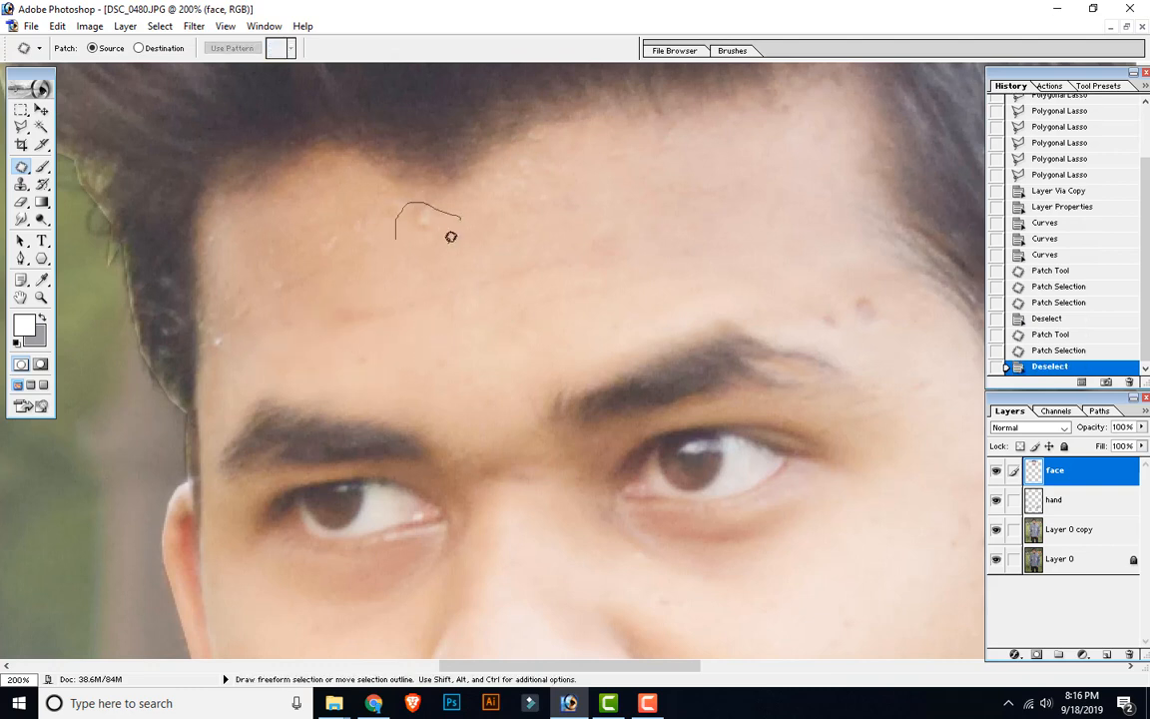
left_click_drag(452, 237, 450, 240)
mouse_move(430, 225)
left_mouse_down()
mouse_move(450, 278)
mouse_move(393, 301)
left_mouse_up()
key("ctrl+d")
Patch the wide crease across the middle of the forehead and the remaining white spot beside the side hairline.
mouse_move(313, 340)
left_mouse_down()
mouse_move(689, 205)
mouse_move(534, 296)
mouse_move(318, 338)
left_mouse_up()
left_click_drag(467, 247, 491, 372)
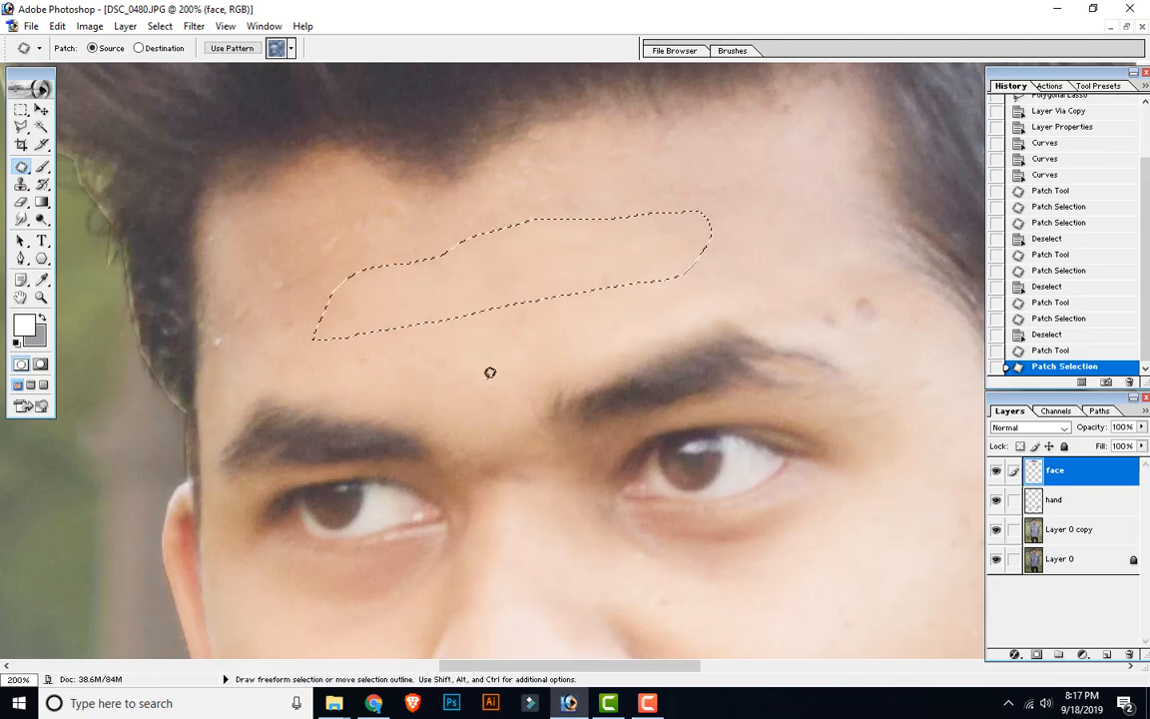
key("ctrl+d")
mouse_move(430, 350)
left_mouse_down()
mouse_move(457, 368)
mouse_move(361, 340)
mouse_move(364, 351)
mouse_move(445, 292)
mouse_move(448, 330)
mouse_move(320, 306)
mouse_move(380, 340)
mouse_move(319, 329)
left_mouse_up()
mouse_move(270, 329)
left_mouse_down()
mouse_move(292, 296)
mouse_move(269, 329)
mouse_move(272, 311)
left_mouse_up()
left_click_drag(221, 351, 228, 358)
left_click_drag(224, 344, 334, 355)
Patch the uneven skin on the upper forehead near the hairline and at the forehead's center with smoother skin.
left_click_drag(357, 261, 286, 297)
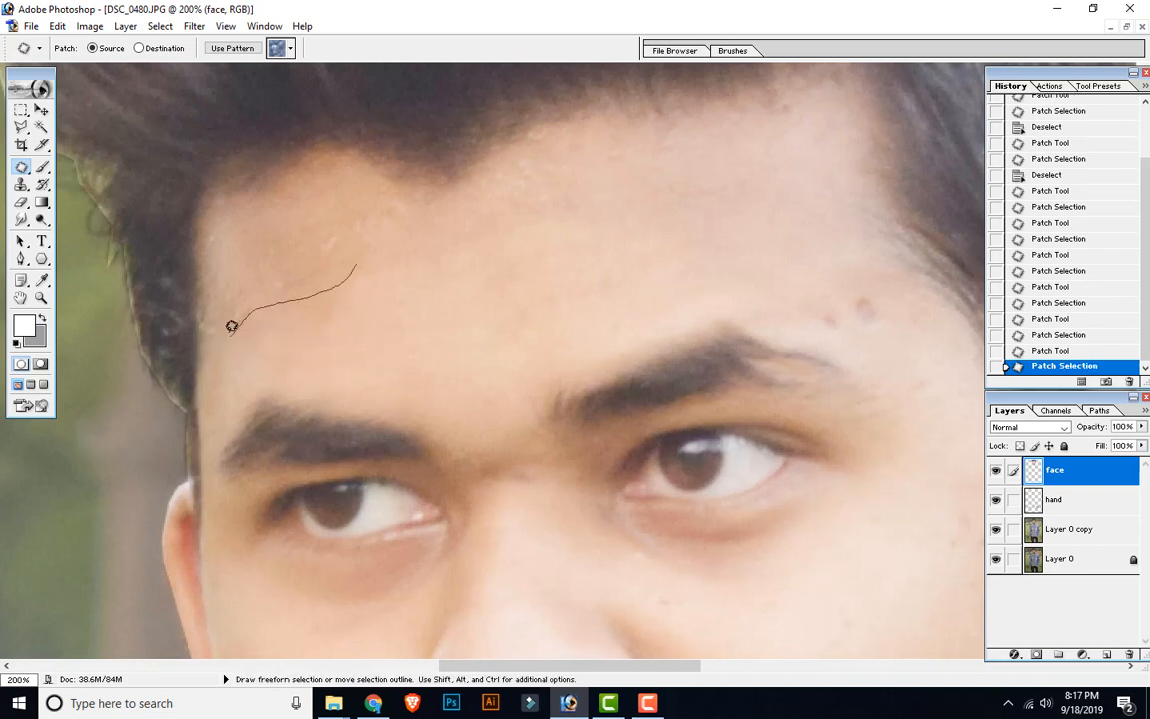
left_click_drag(387, 233, 371, 252)
mouse_move(349, 280)
left_mouse_down()
mouse_move(501, 365)
mouse_move(513, 351)
left_mouse_up()
key("ctrl+d")
mouse_move(502, 269)
left_mouse_down()
mouse_move(463, 249)
mouse_move(508, 180)
mouse_move(556, 206)
left_mouse_up()
left_click_drag(500, 243, 543, 298)
key("ctrl+d")
Patch the two dark spots above the outer end of the eyebrow nearer the visible ear with clean forehead skin.
left_click_drag(683, 328, 503, 302)
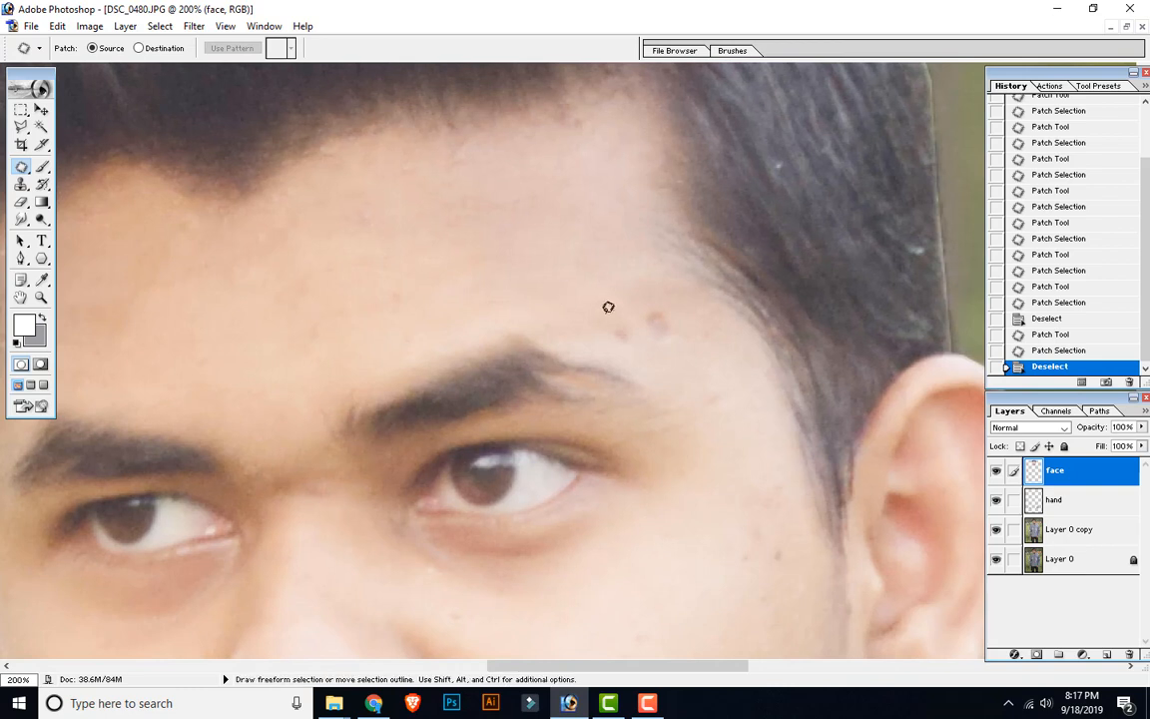
mouse_move(667, 332)
left_mouse_down()
mouse_move(588, 326)
mouse_move(598, 260)
left_mouse_up()
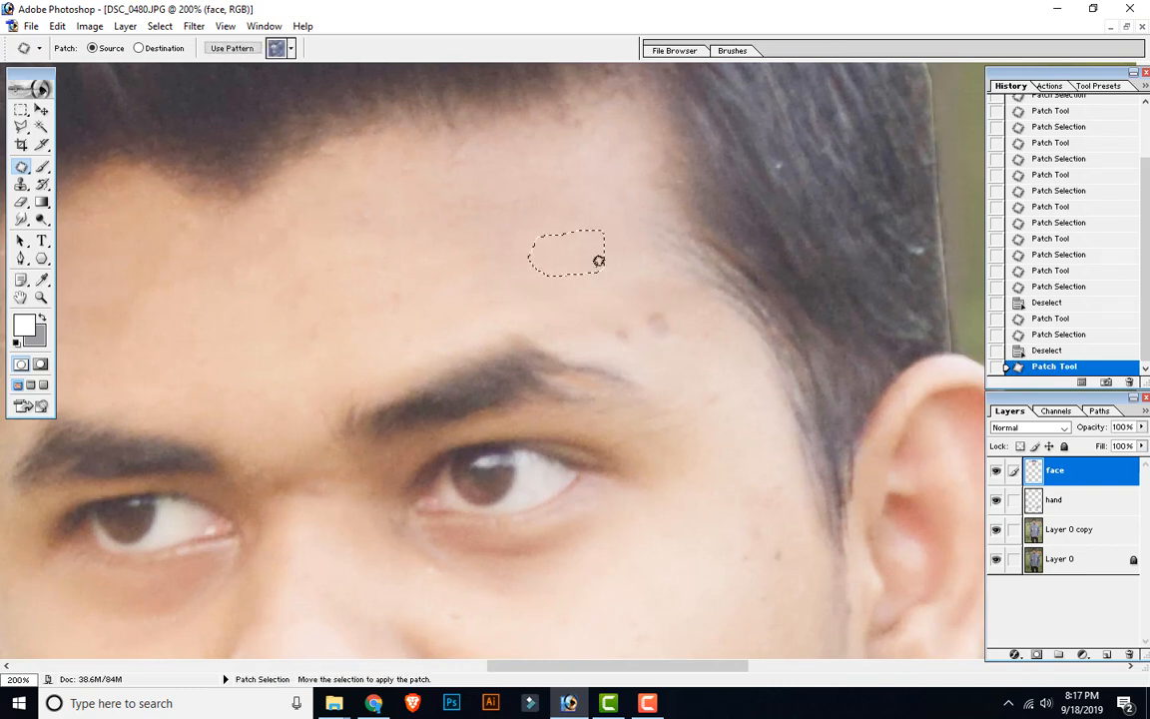
key("ctrl+d")
mouse_move(642, 301)
left_mouse_down()
mouse_move(686, 333)
mouse_move(644, 302)
left_mouse_up()
left_click_drag(664, 319, 606, 283)
key("ctrl+d")
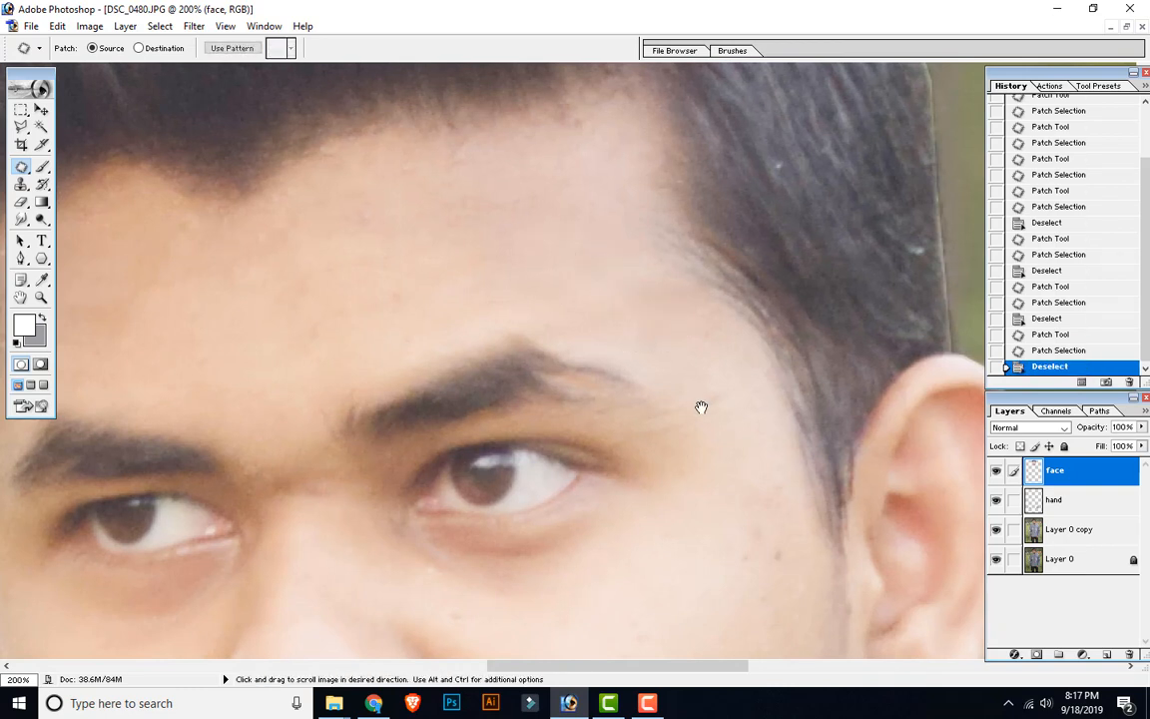
Patch the dark spots on the cheek beside the sideburn and the marks lower on that cheek.
left_click_drag(701, 406, 552, 247)
mouse_move(640, 379)
left_mouse_down()
mouse_move(595, 379)
mouse_move(516, 439)
left_mouse_up()
key("ctrl+d")
mouse_move(595, 526)
left_mouse_down()
mouse_move(571, 477)
mouse_move(588, 524)
mouse_move(591, 459)
left_mouse_up()
left_click_drag(621, 504, 559, 439)
key("ctrl+d")
mouse_move(582, 393)
left_mouse_down()
mouse_move(587, 399)
mouse_move(529, 410)
left_mouse_up()
key("ctrl+d")
Patch the marks on the same cheek between the nose and ear, and the small one below the eye.
mouse_move(443, 434)
left_mouse_down()
mouse_move(456, 390)
mouse_move(518, 349)
left_mouse_up()
mouse_move(512, 311)
left_mouse_down()
mouse_move(521, 345)
mouse_move(489, 410)
mouse_move(449, 380)
left_mouse_up()
key("ctrl+d")
left_click_drag(374, 277, 427, 319)
key("ctrl+d")
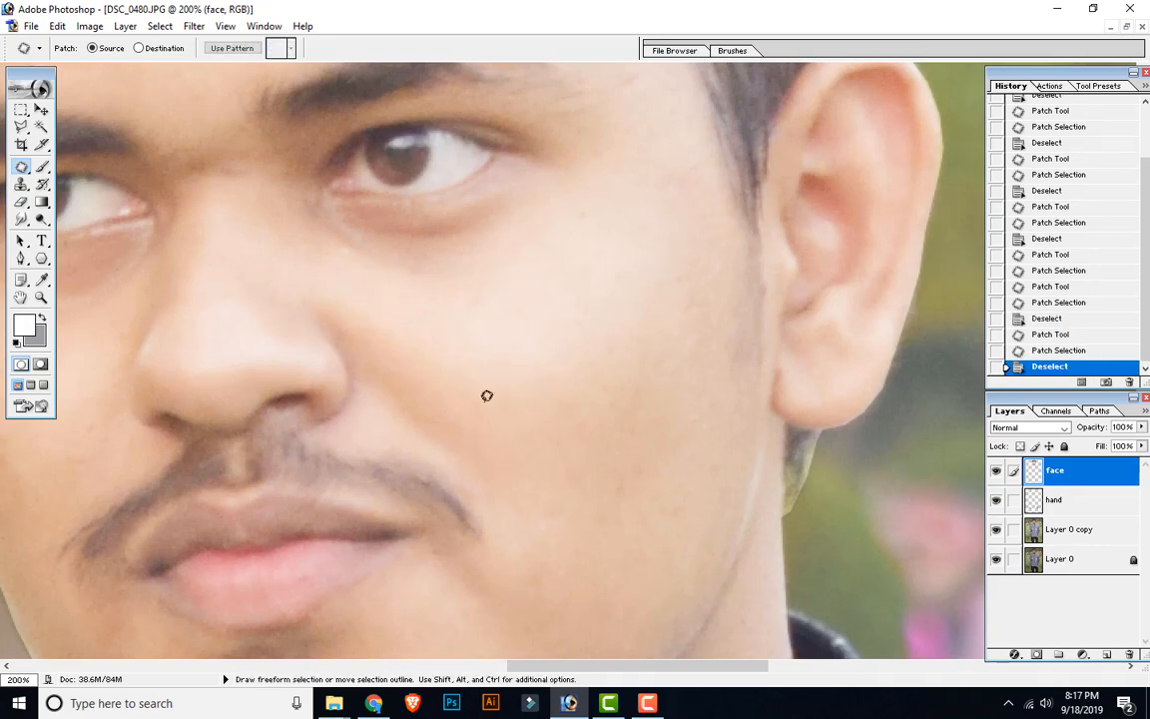
Patch the spots on the opposite cheek, beside the nose, with clean skin from the same cheek.
left_click_drag(129, 269, 526, 435)
scroll(526, 434, "up", 2)
scroll(527, 435, "down", 3)
left_click_drag(859, 599, 457, 321)
mouse_move(349, 275)
left_mouse_down()
mouse_move(769, 335)
mouse_move(371, 298)
left_mouse_up()
mouse_move(401, 264)
left_mouse_down()
mouse_move(402, 309)
mouse_move(307, 253)
left_mouse_up()
key("ctrl+d")
left_click_drag(342, 298, 401, 288)
key("ctrl+d")
Check the retouched skin over the whole face from a distance and up close.
scroll(434, 274, "down", 5)
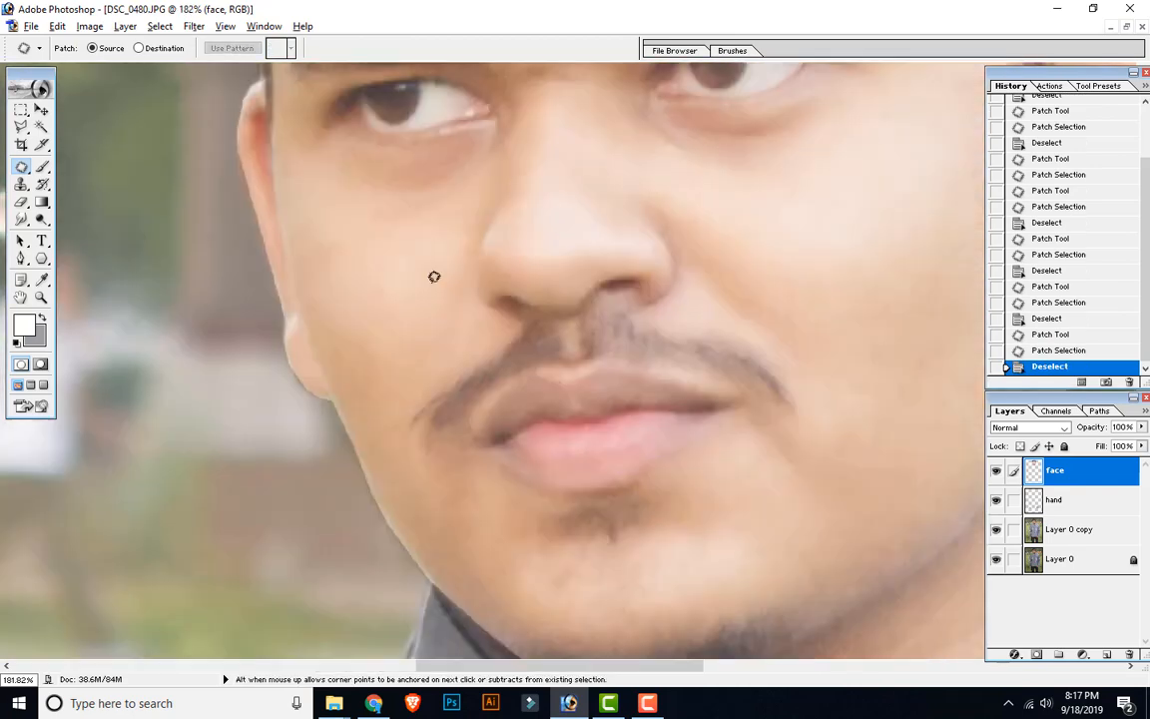
key("v")
scroll(699, 267, "down", 10)
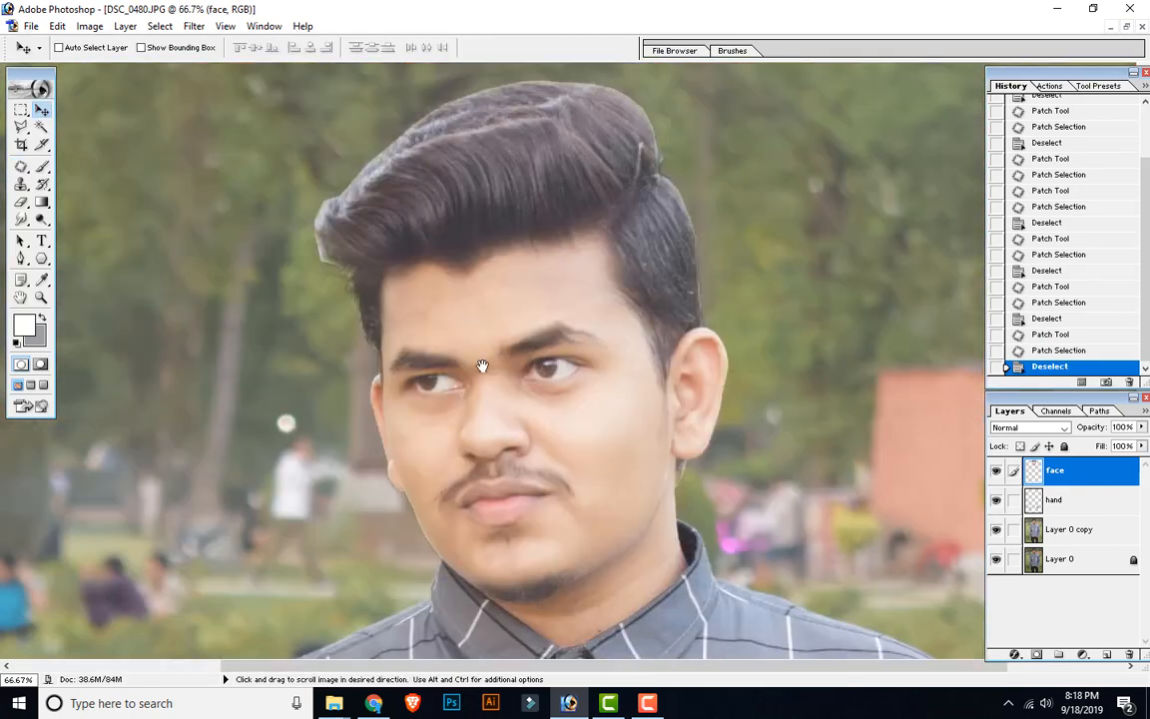
scroll(474, 369, "down", 1)
scroll(469, 370, "up", 1)
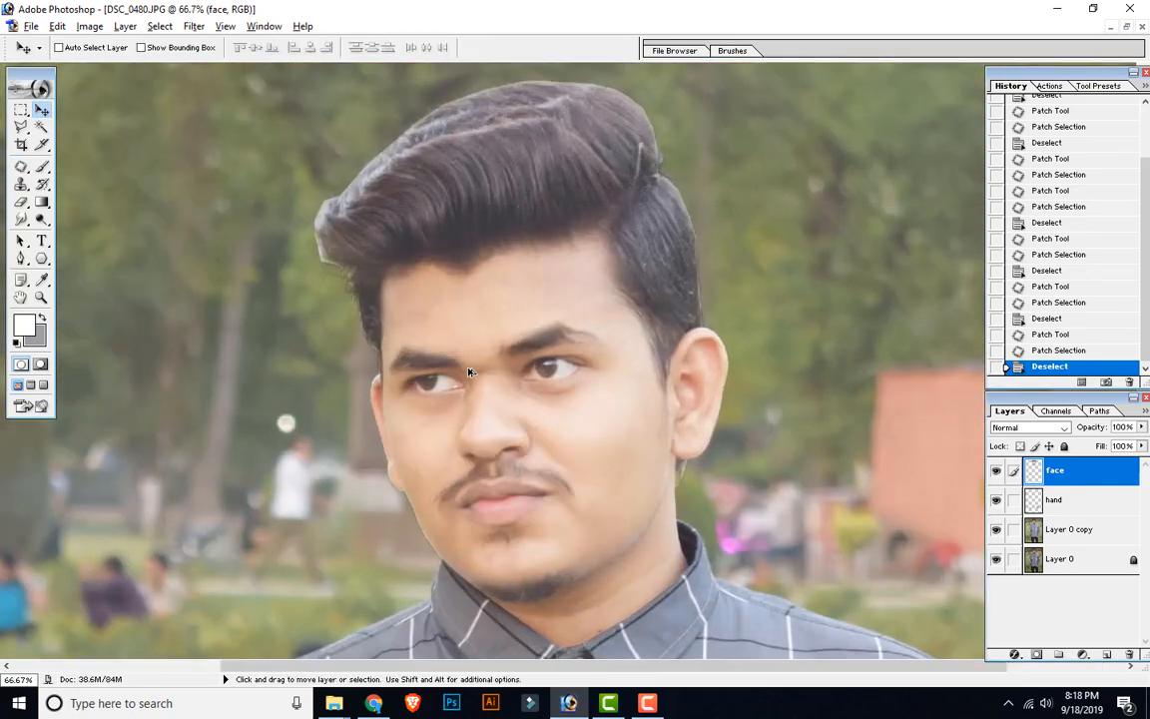
scroll(469, 372, "up", 2)
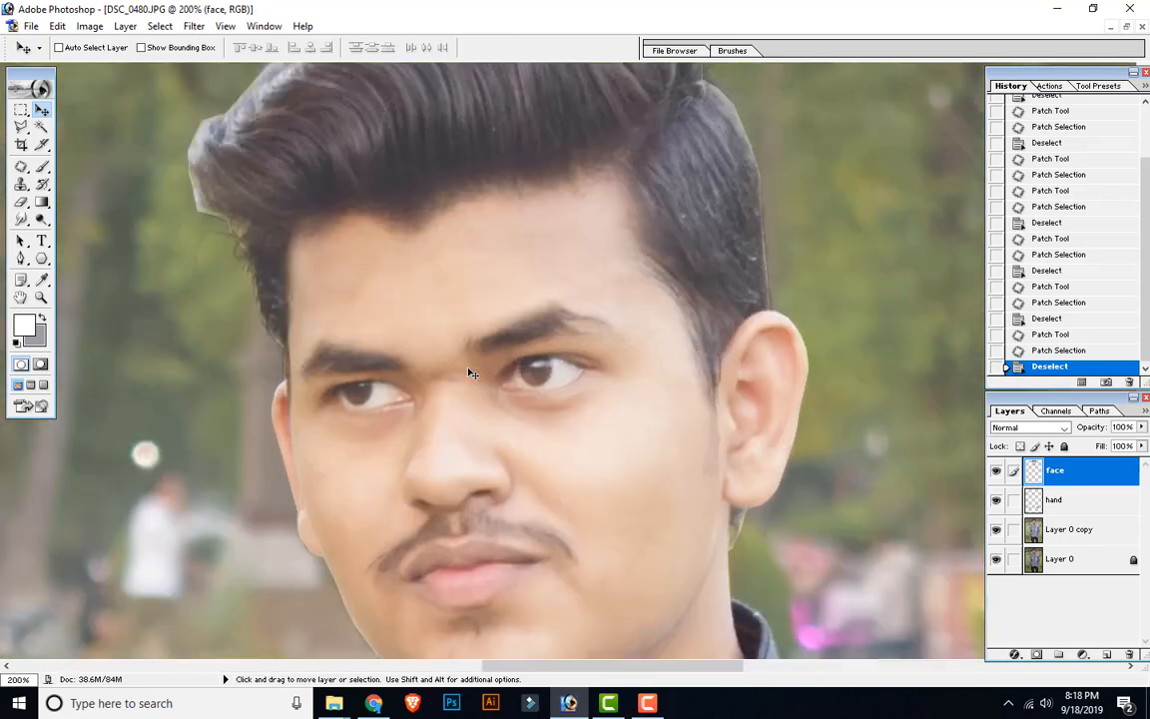
scroll(535, 263, "down", 1)
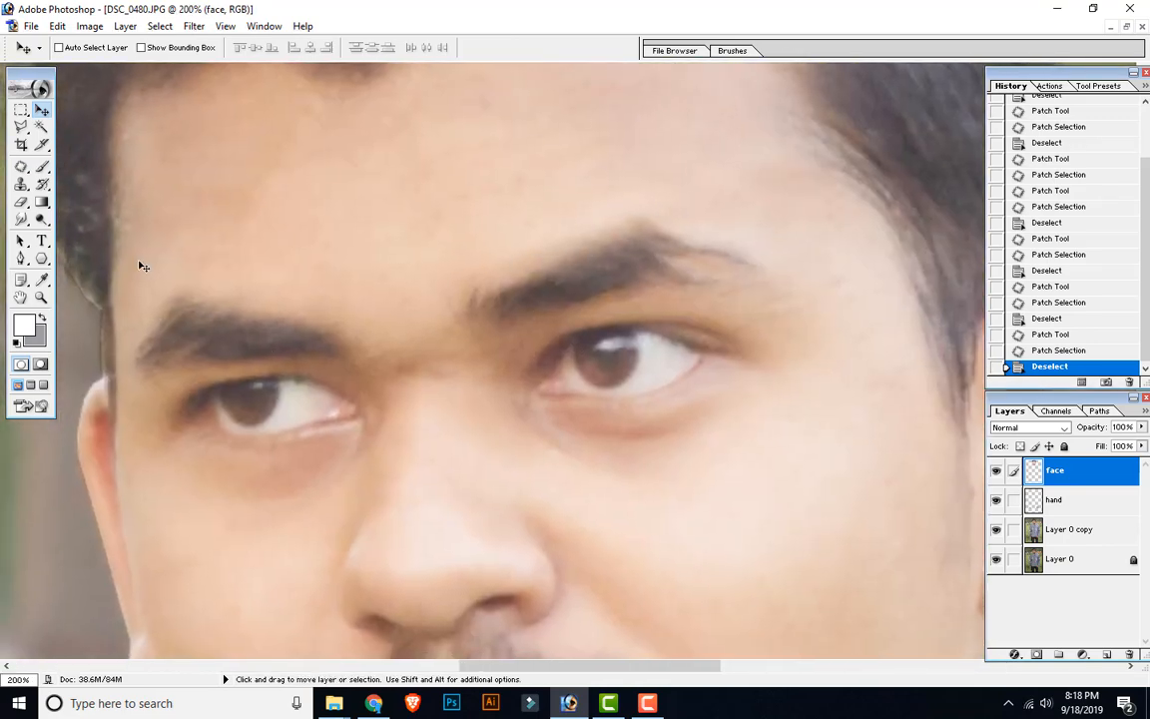
Patch the dark crease between the eyebrows with clean skin from the forehead.
left_click(22, 125)
left_click(22, 168)
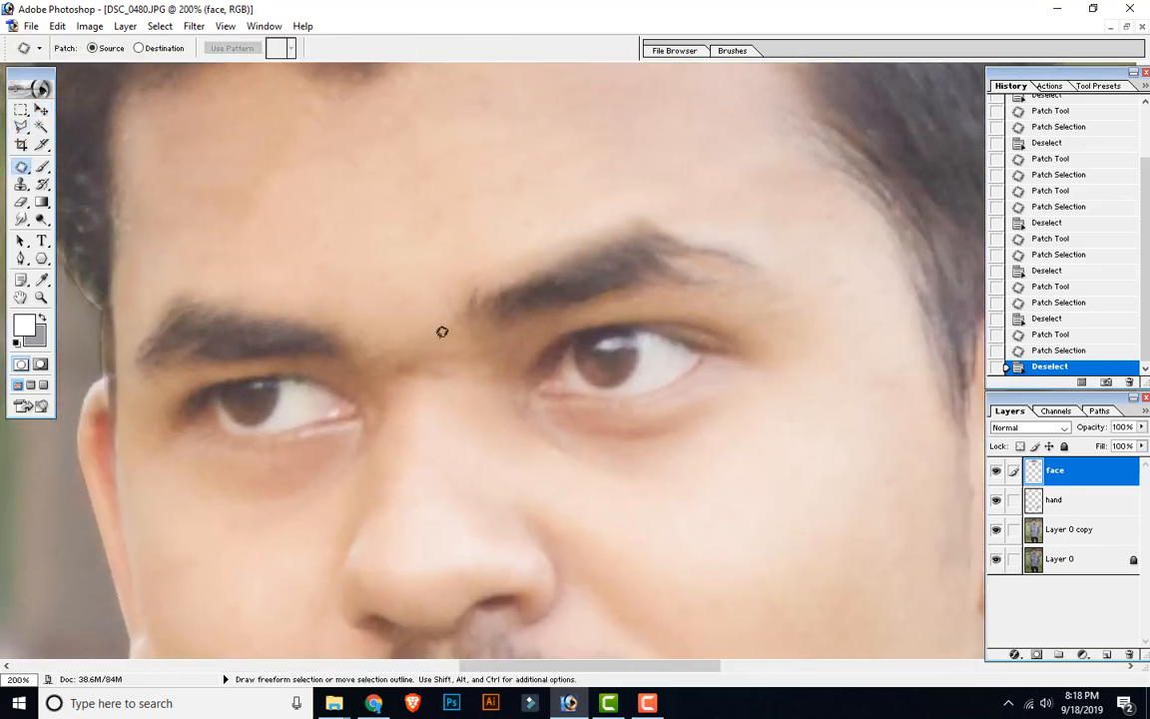
left_click_drag(387, 377, 374, 351)
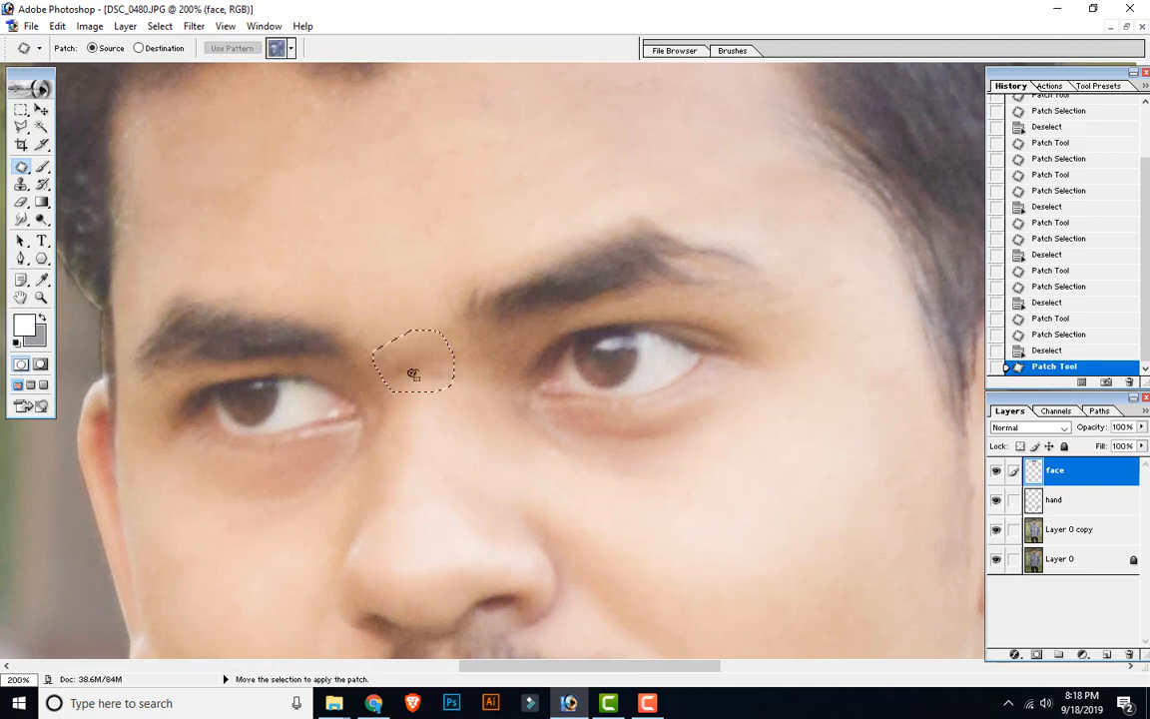
left_click_drag(423, 257, 589, 393)
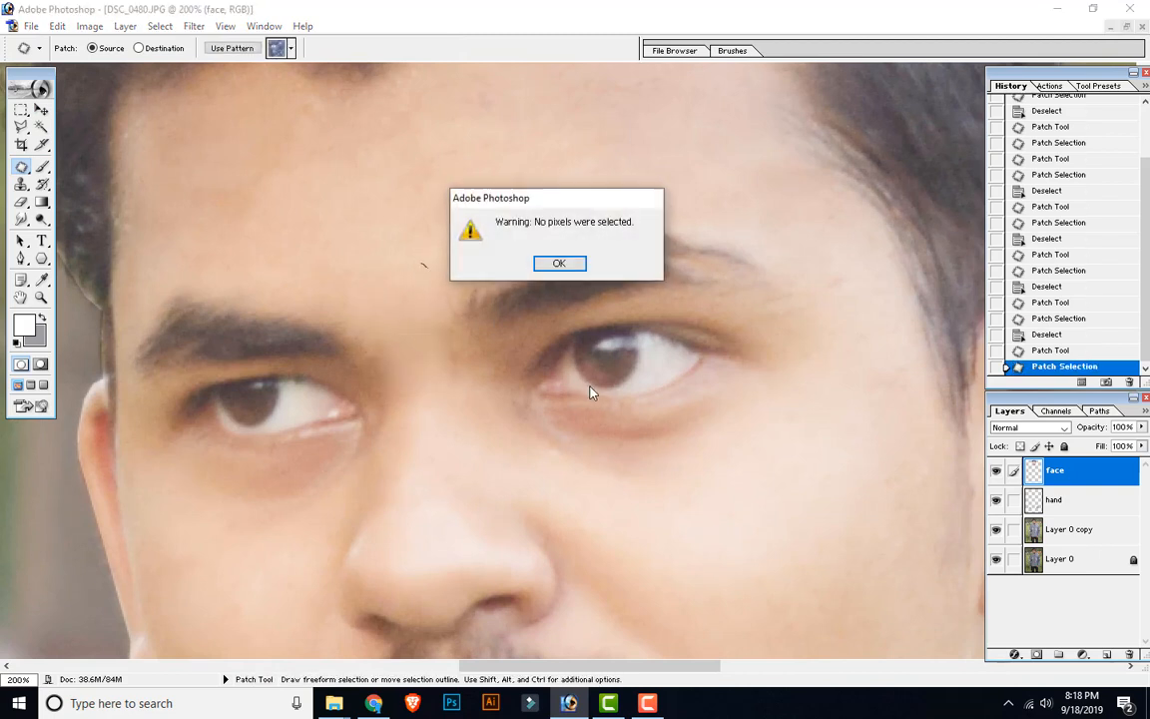
left_click(557, 263)
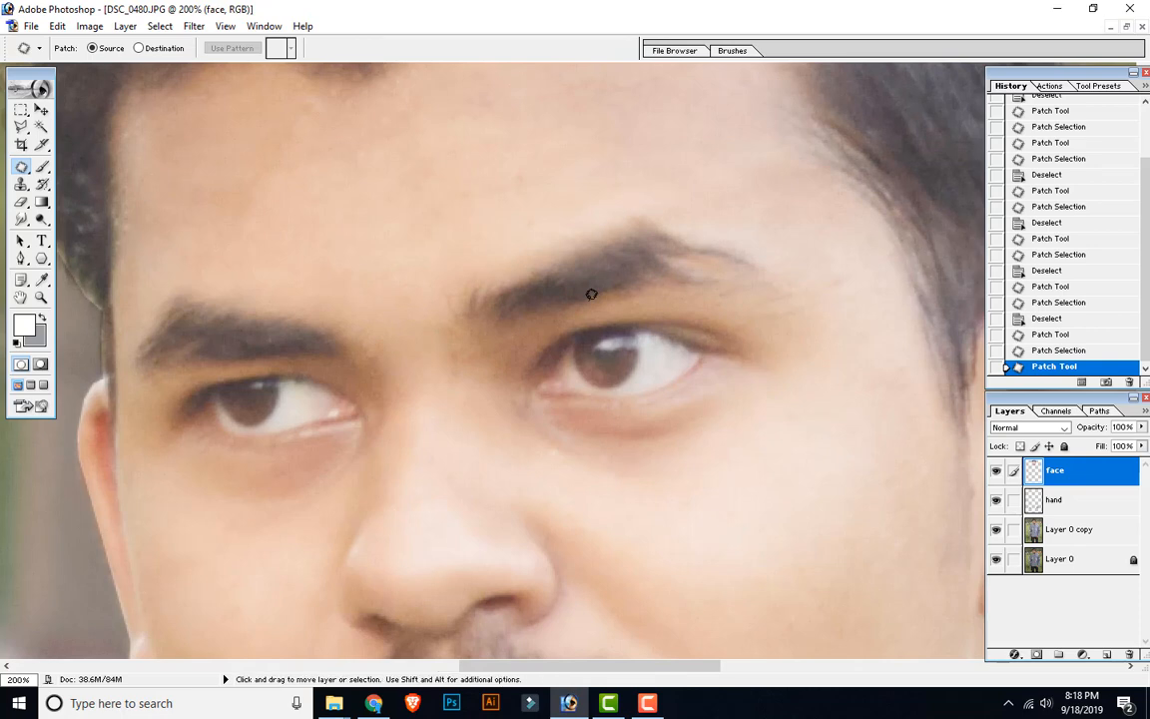
Compare the face before and after retouching by toggling the visibility of the face and Layer 0 copy layers.
key("ctrl+minus")
key("ctrl+minus")
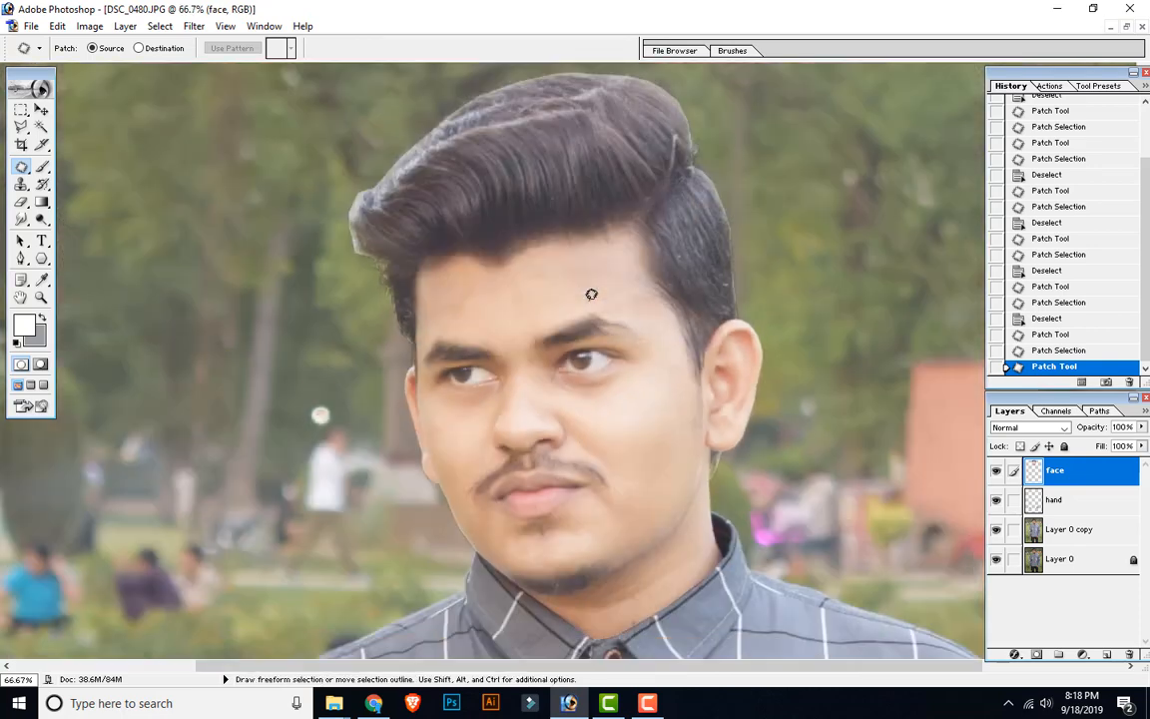
key("ctrl")
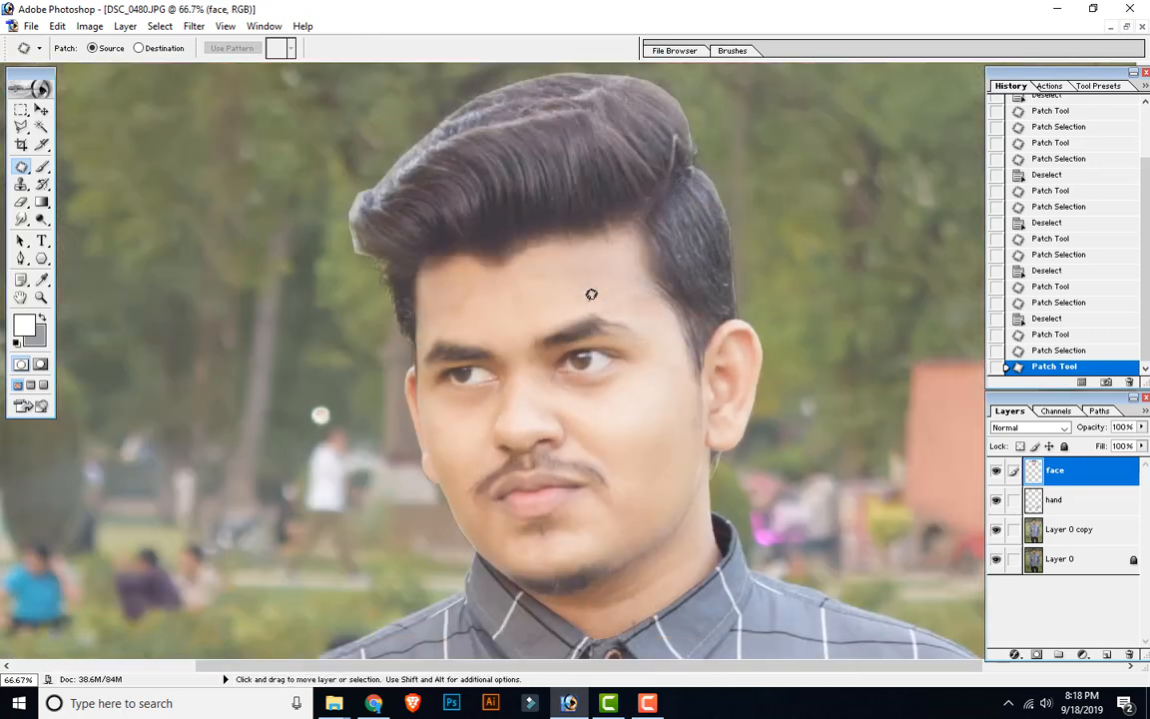
key("ctrl+plus")
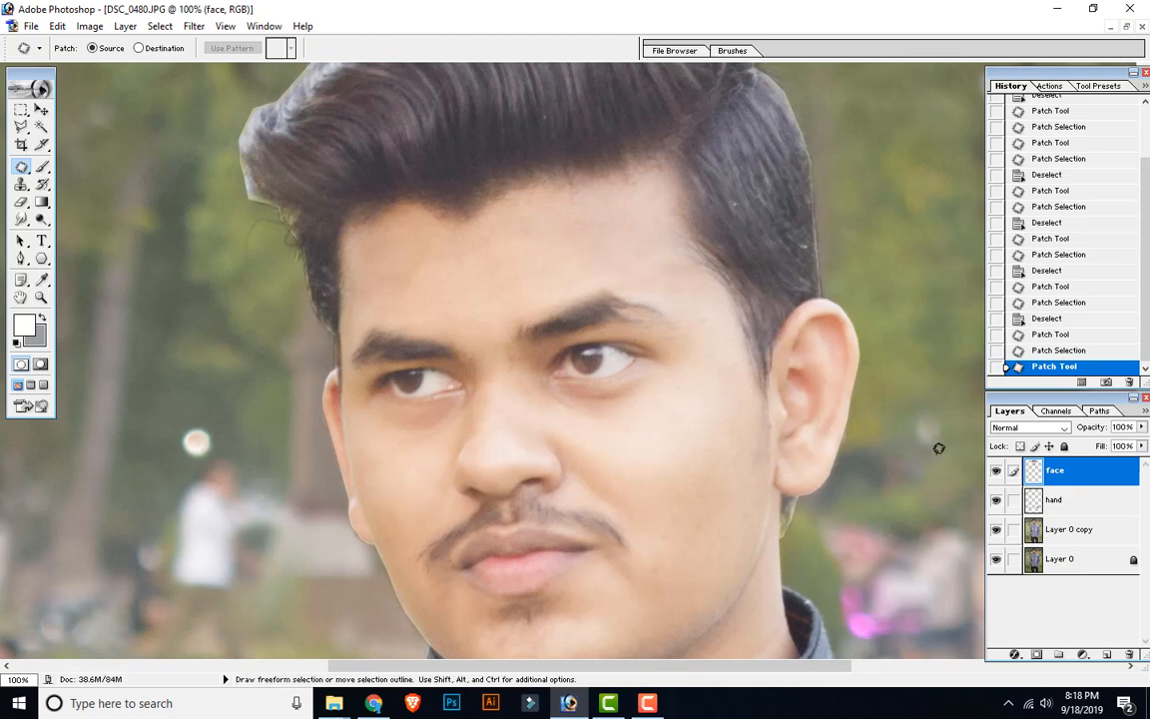
left_click(996, 474)
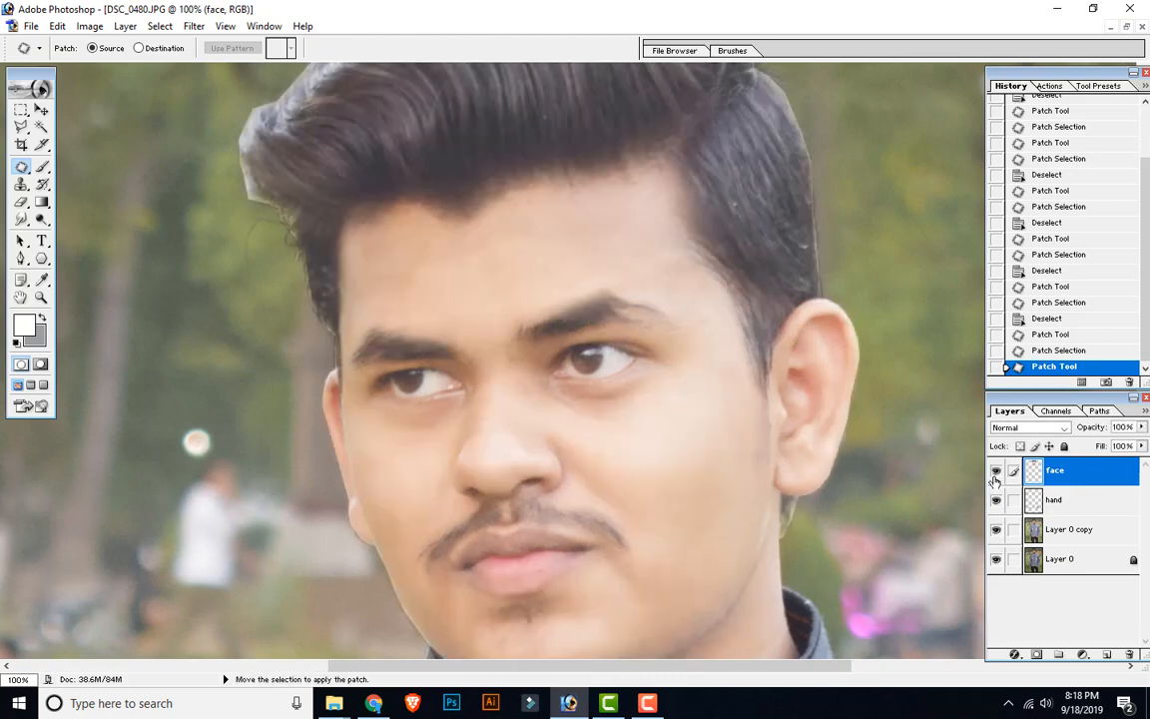
left_click(995, 478)
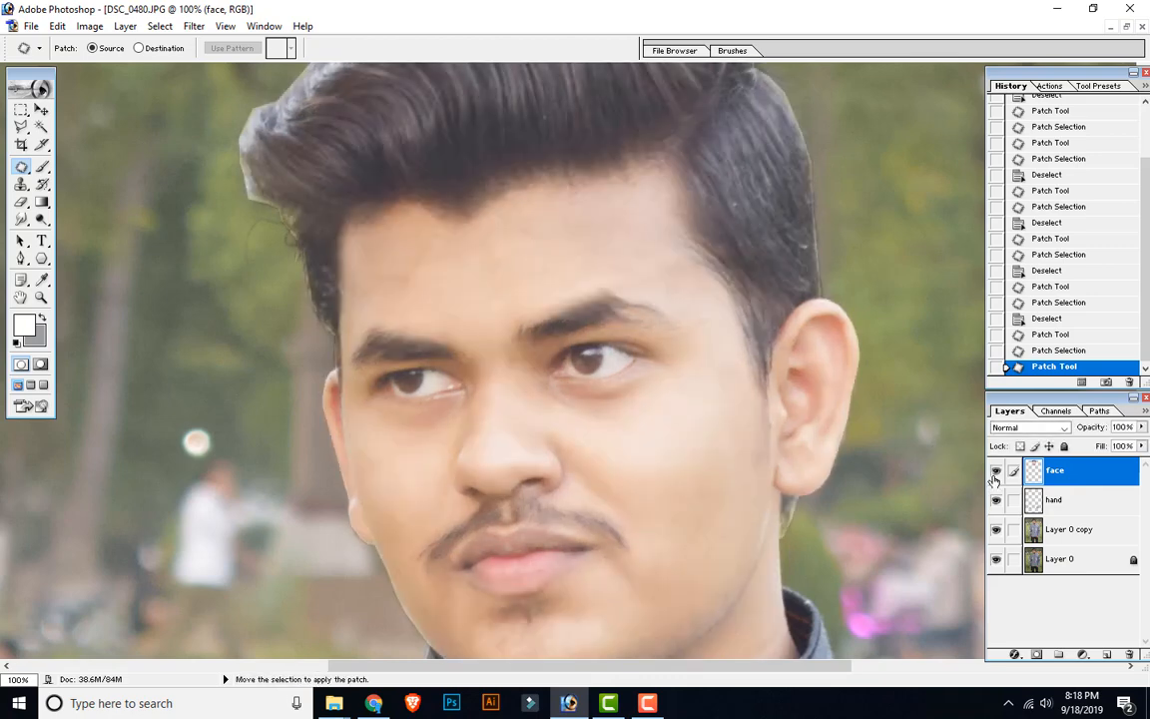
left_click(995, 478)
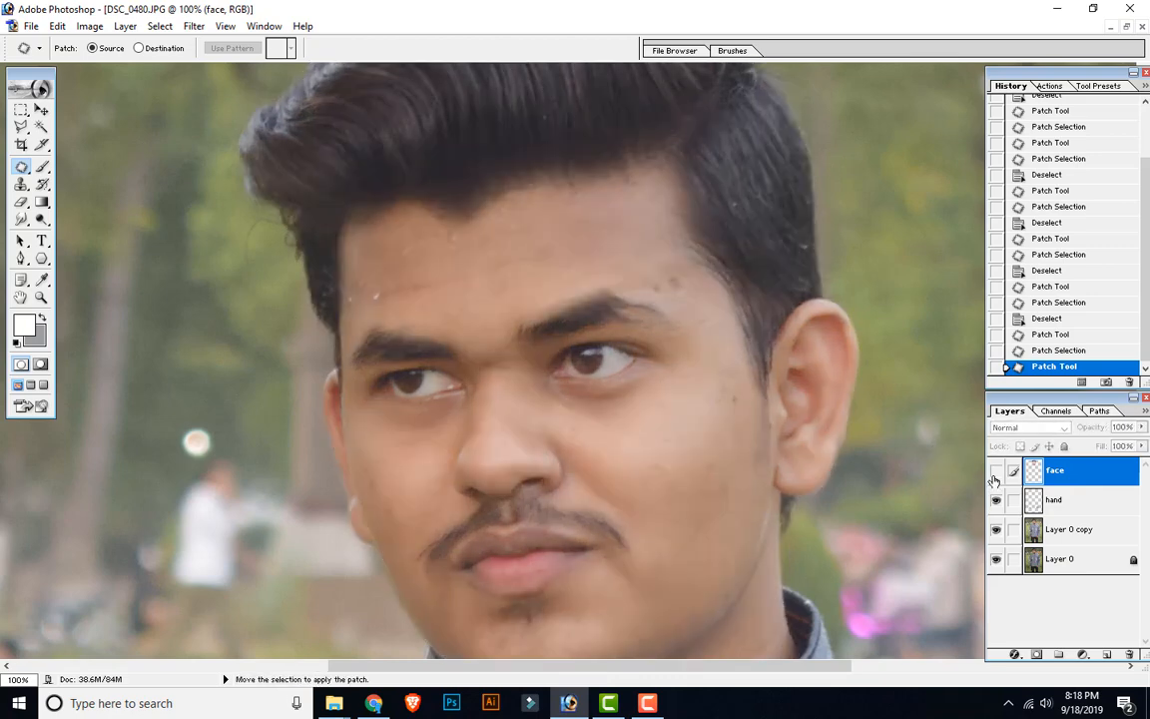
left_click(996, 530)
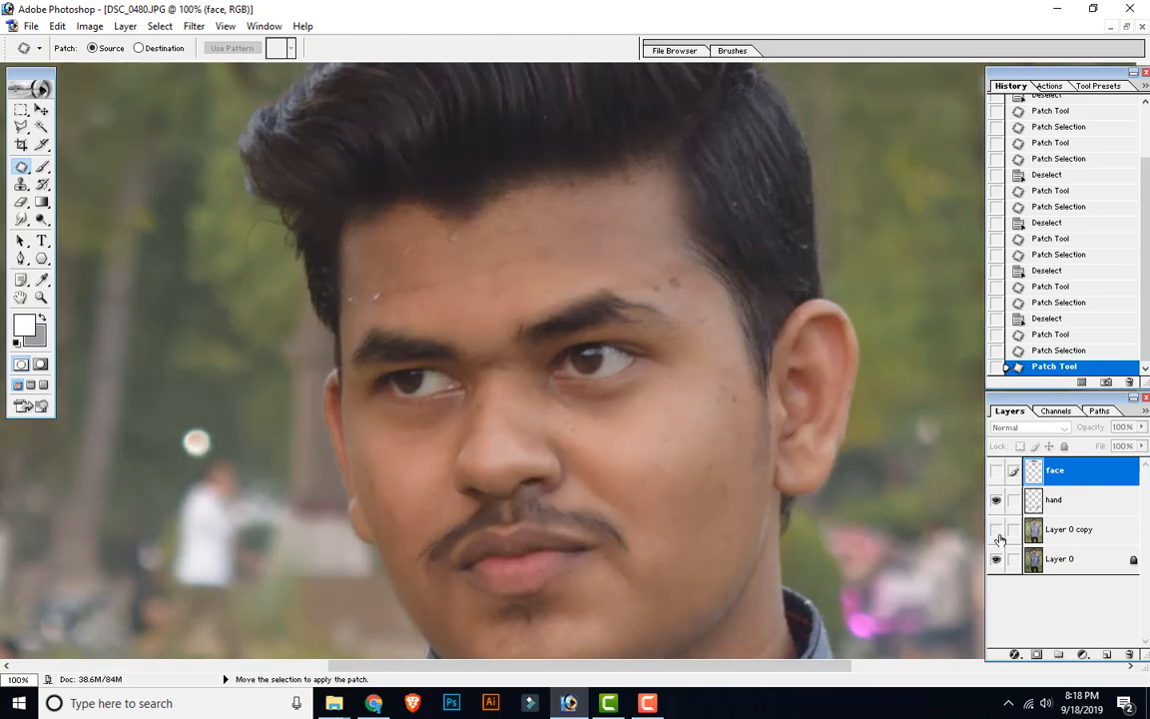
left_click(995, 531)
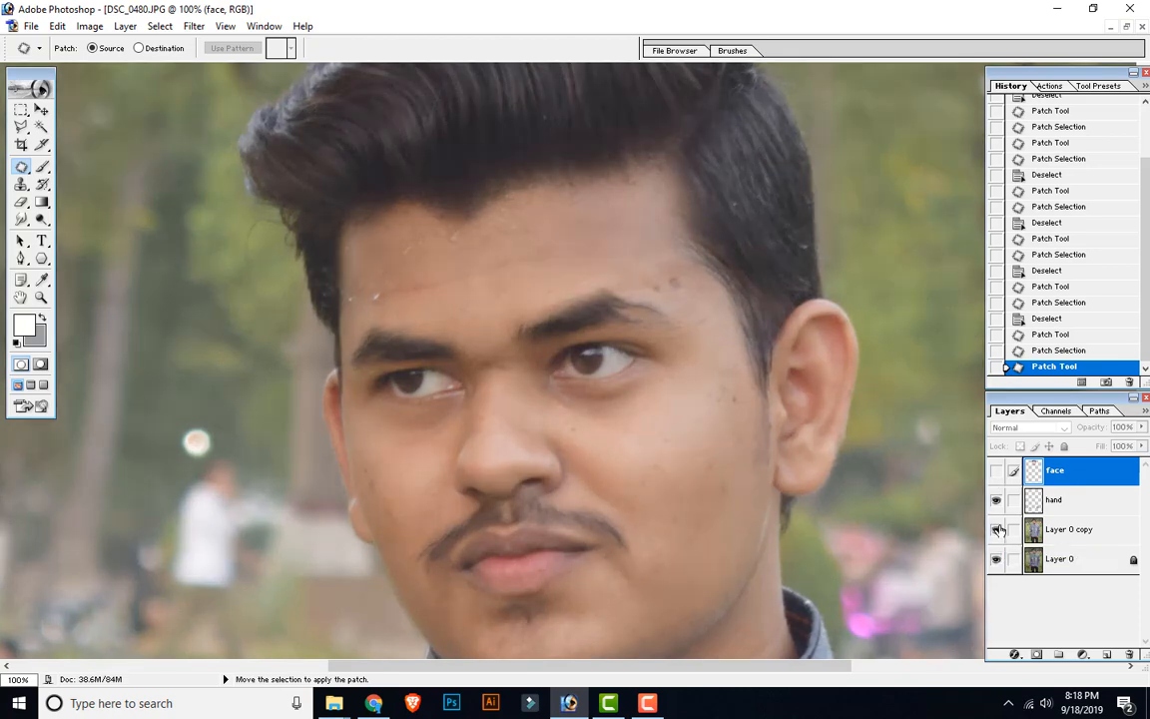
left_click(997, 475)
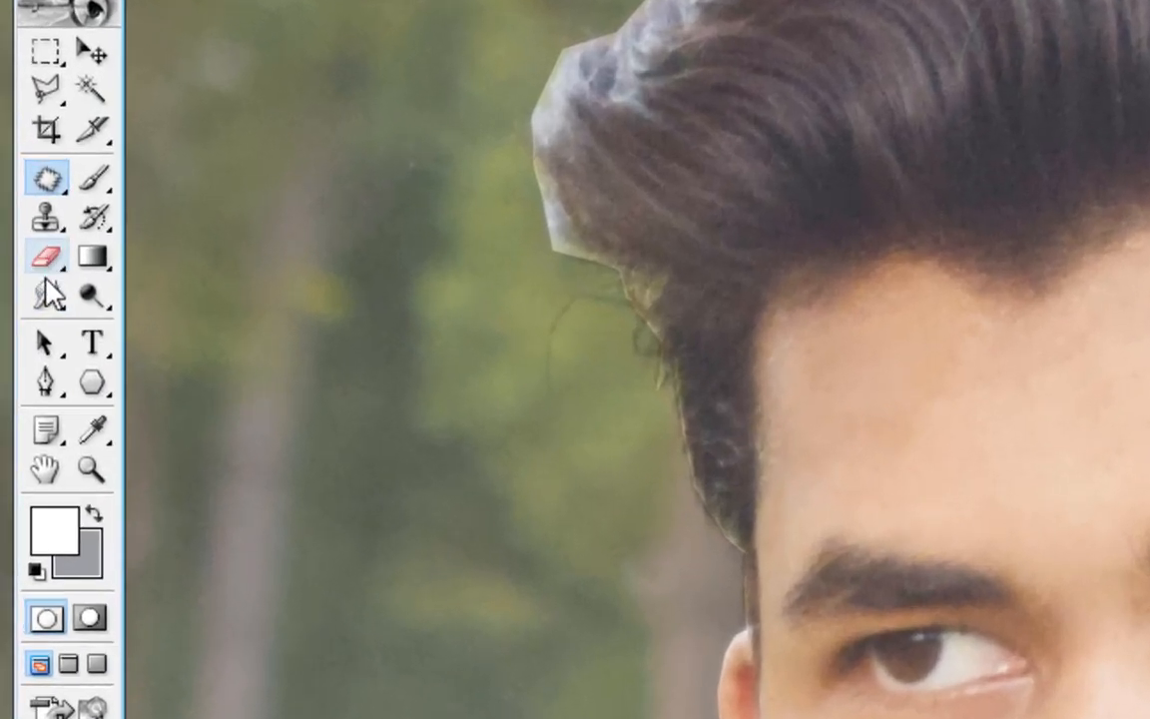
Choose the Smudge tool with the soft 45 px brush for working on the forehead.
left_click(24, 219)
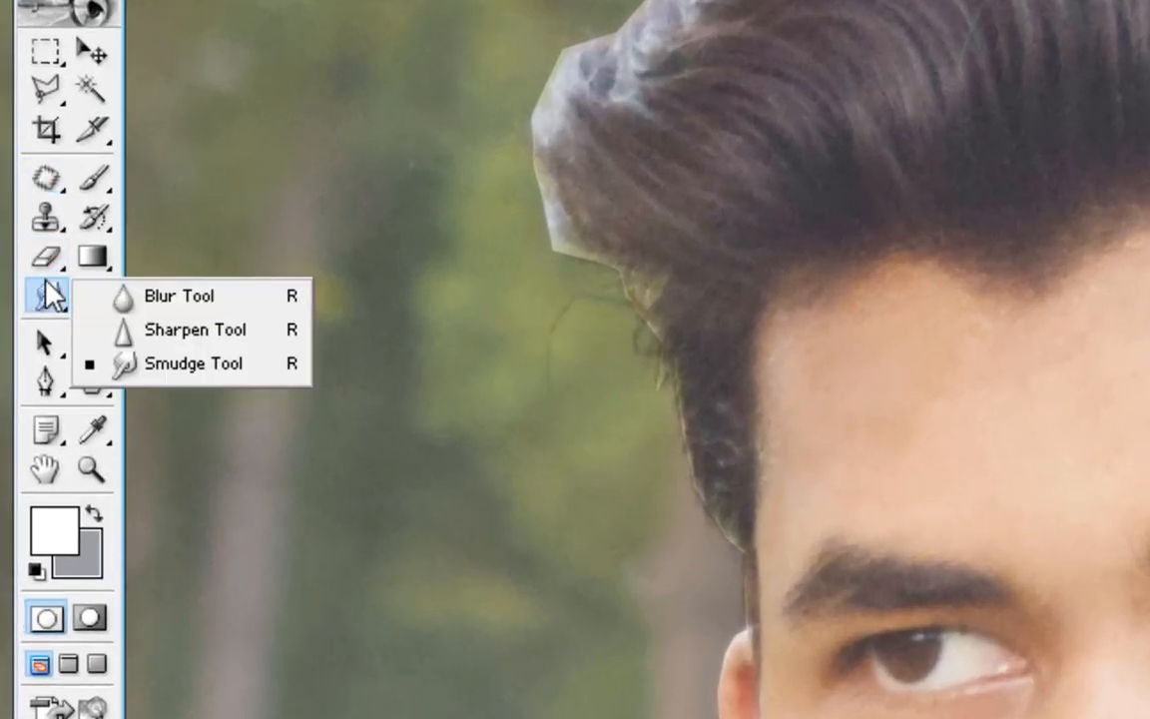
left_click(205, 366)
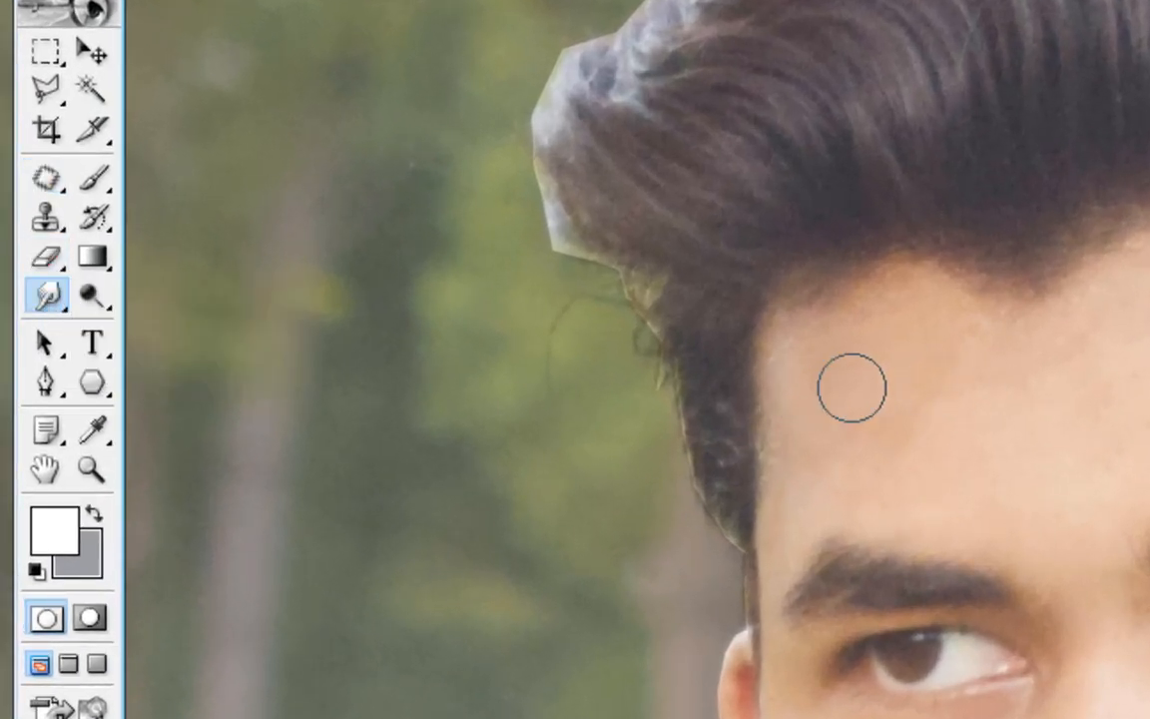
key("ctrl+plus")
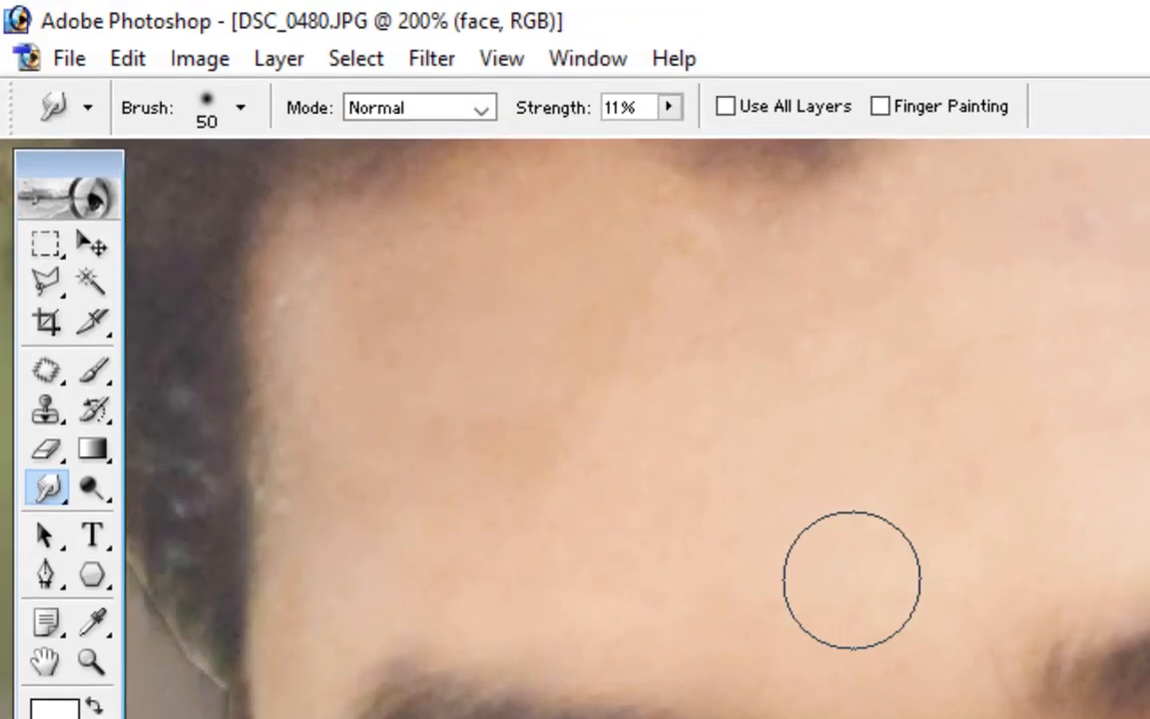
mouse_move(852, 387)
left_mouse_down()
mouse_move(943, 547)
mouse_move(1007, 693)
left_mouse_up()
left_click(238, 107)
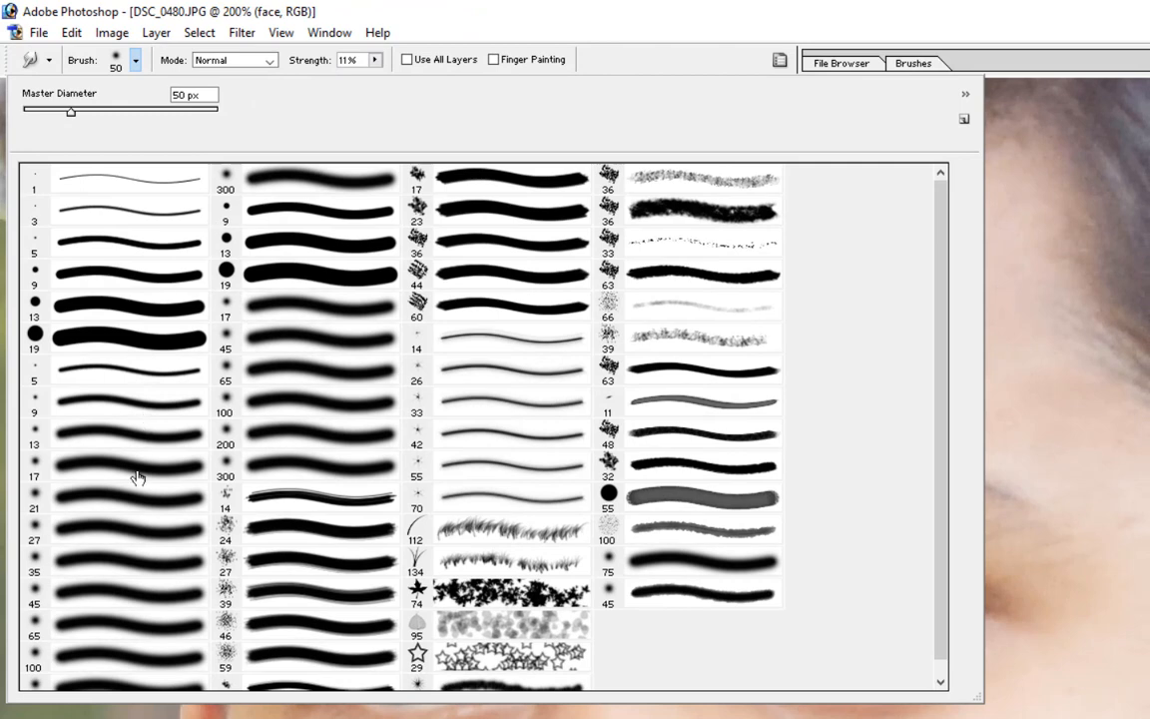
left_click(85, 600)
left_click(1068, 368)
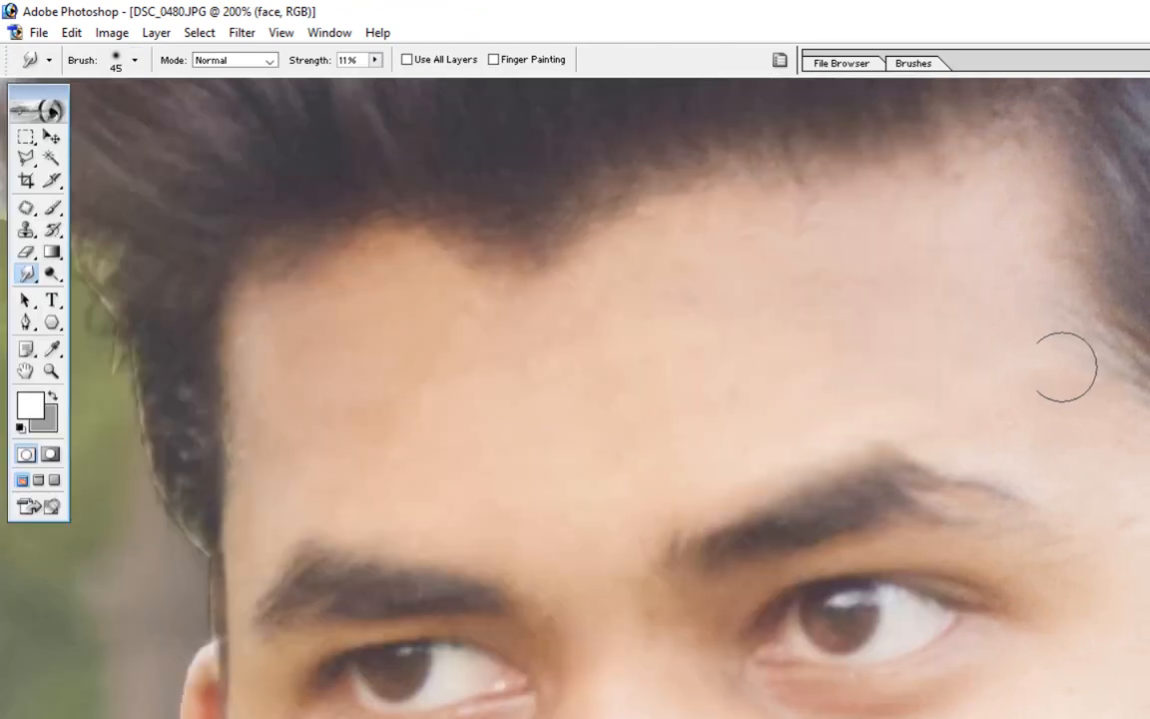
Try larger soft smudge brushes, including 200 px and 496 px, and return to the soft 45 px brush.
left_click(134, 60)
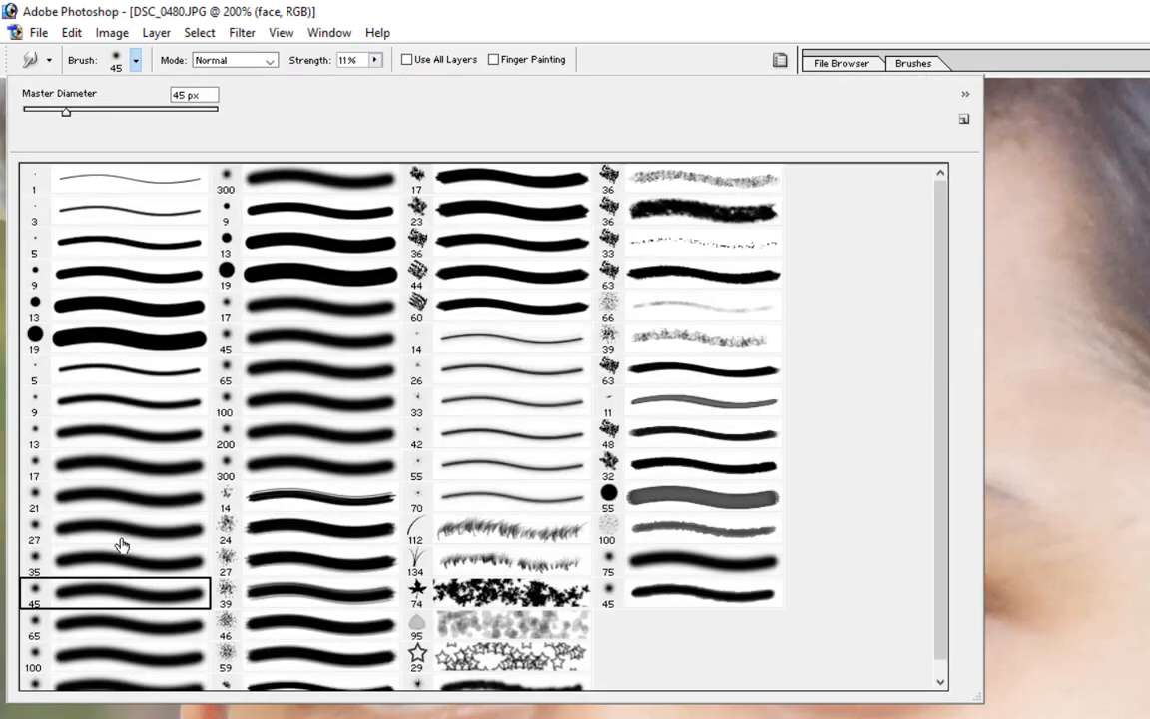
scroll(120, 567, "down", 1)
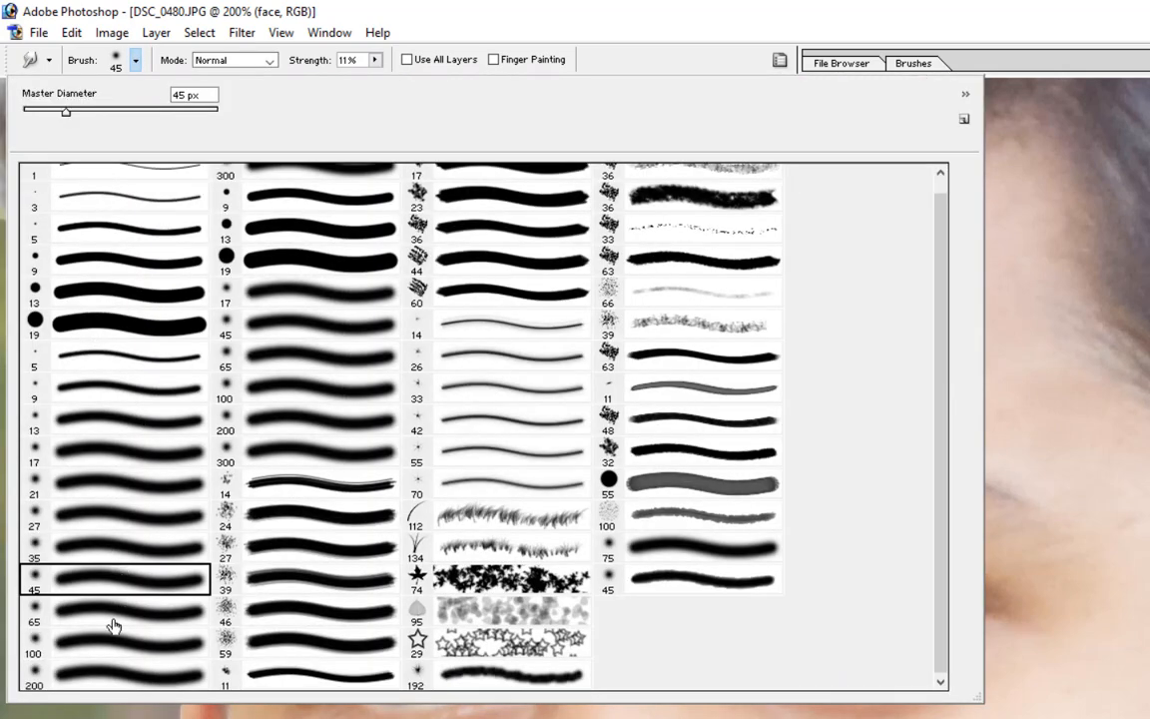
left_click(90, 672)
scroll(325, 200, "up", 1)
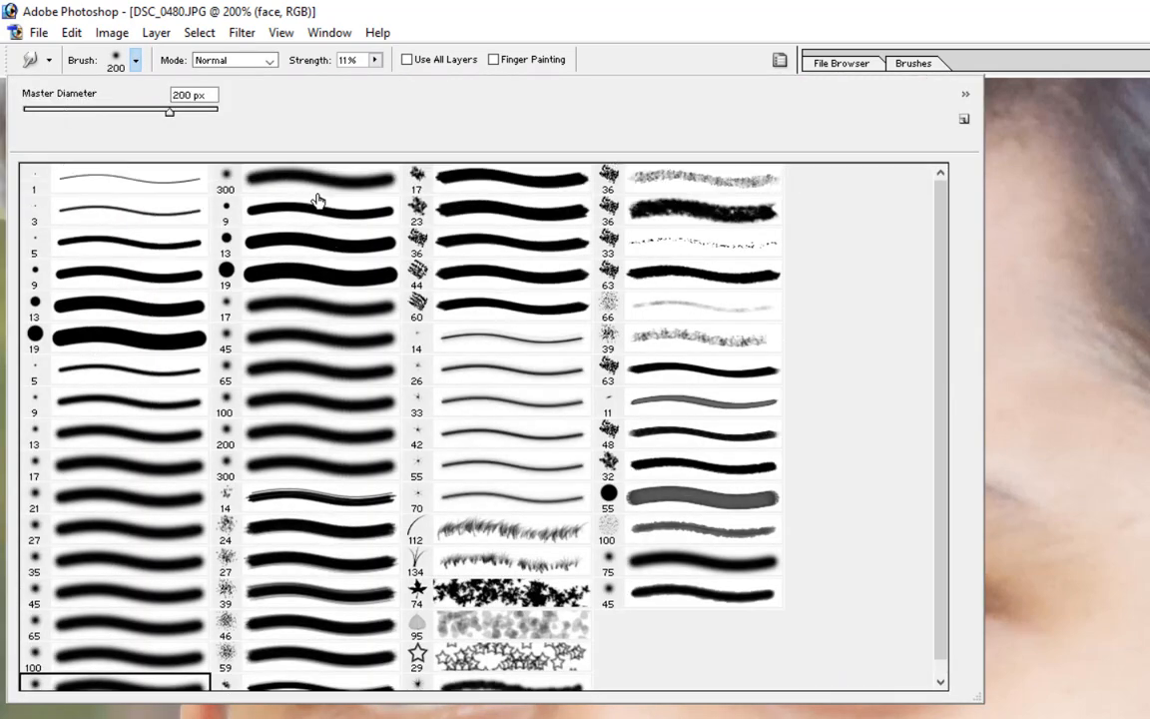
left_click(315, 190)
left_click(199, 112)
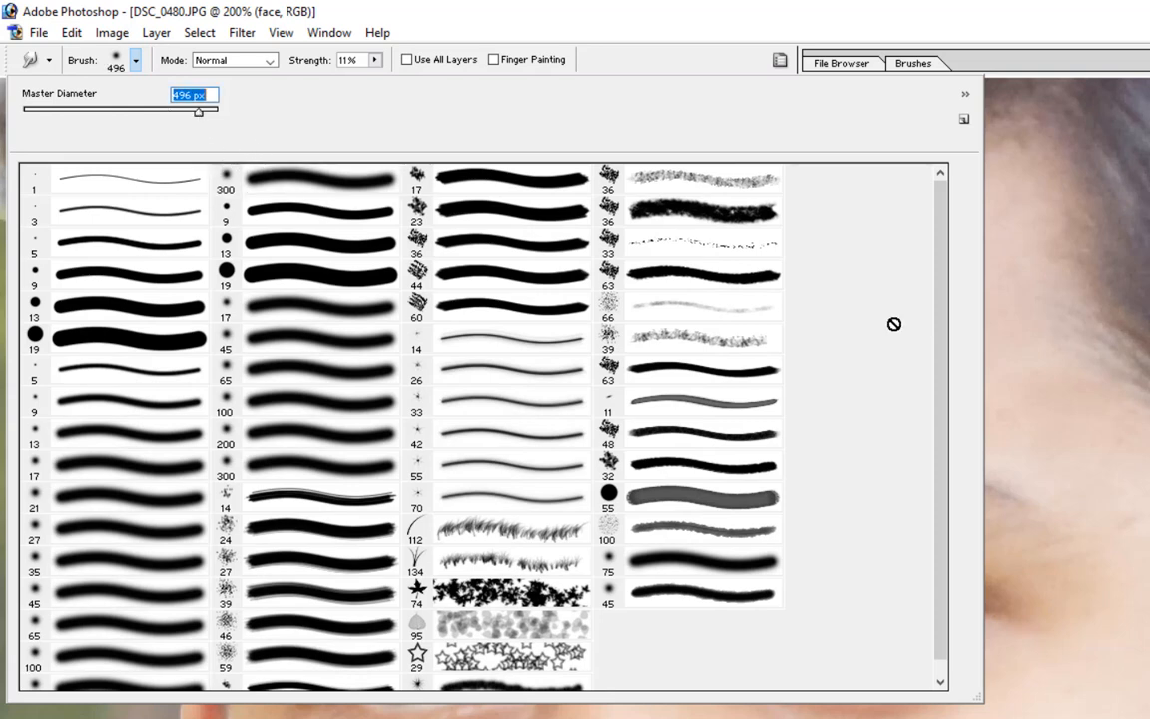
left_click(1148, 377)
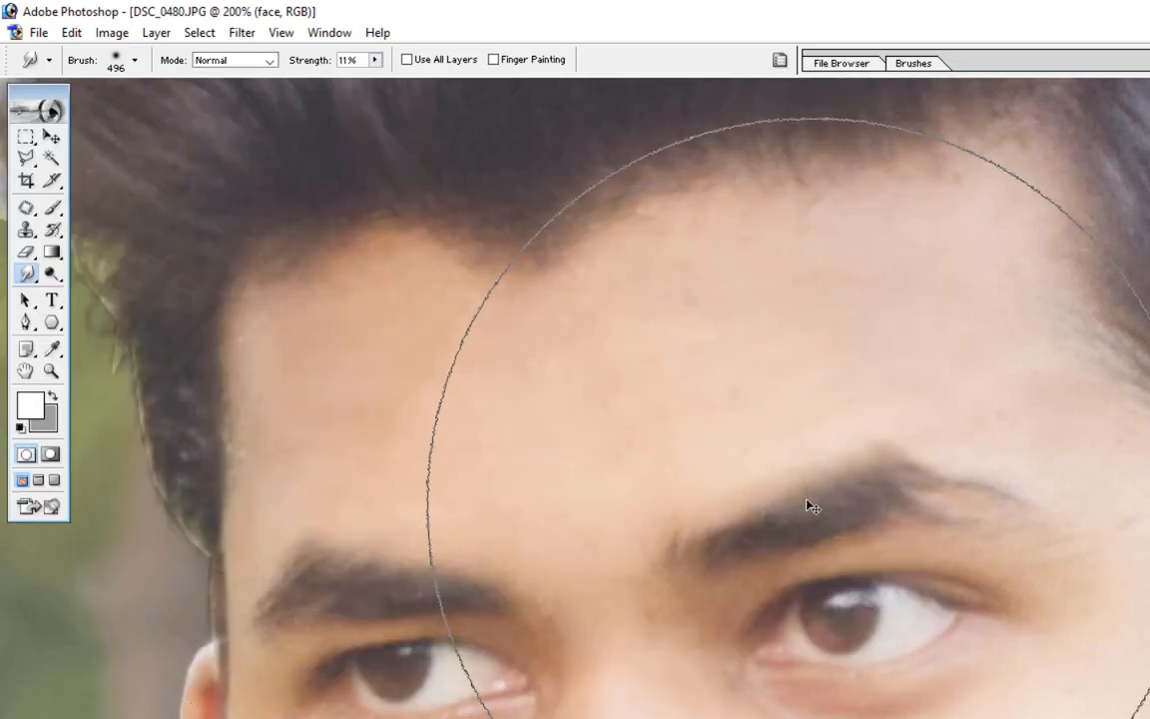
left_click(135, 60)
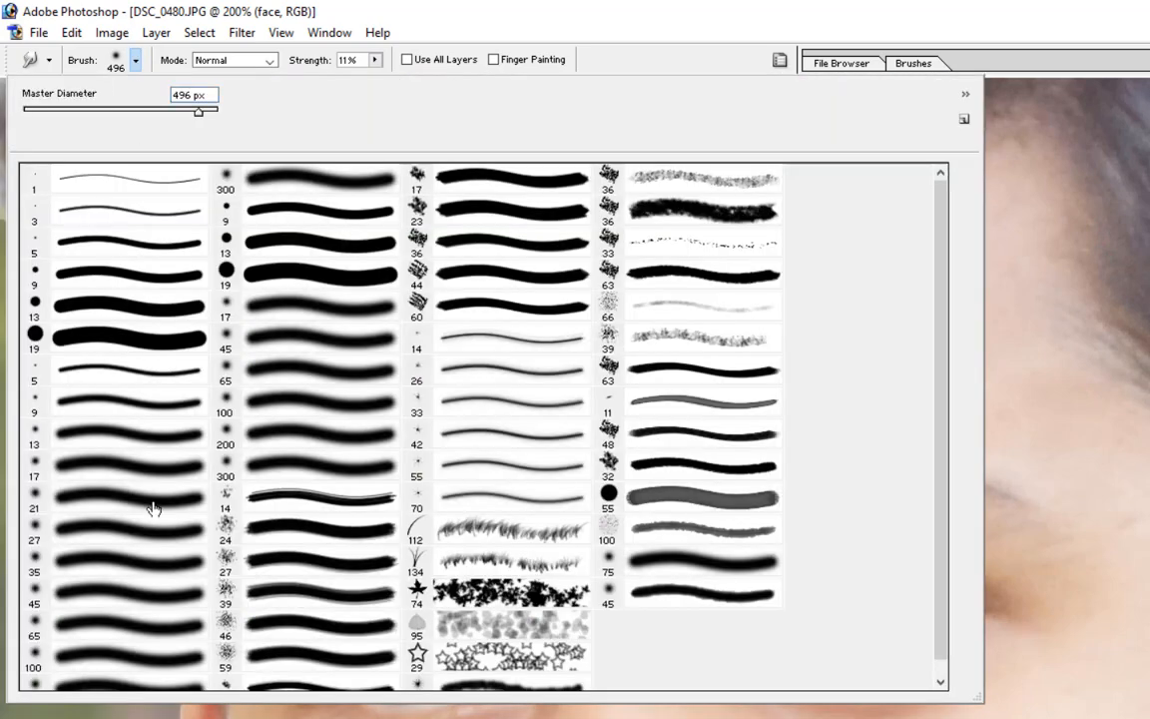
left_click(62, 587)
left_click(1065, 419)
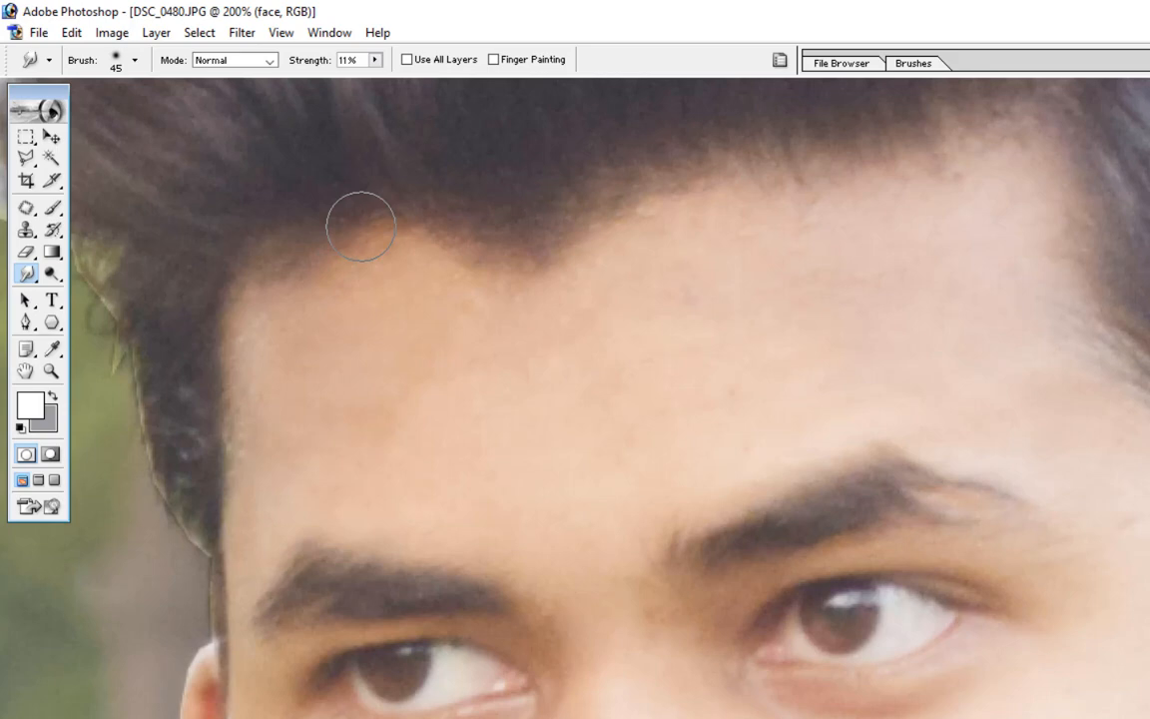
Set the Smudge tool's strength to 10% and keep its mode at Normal.
left_click(376, 60)
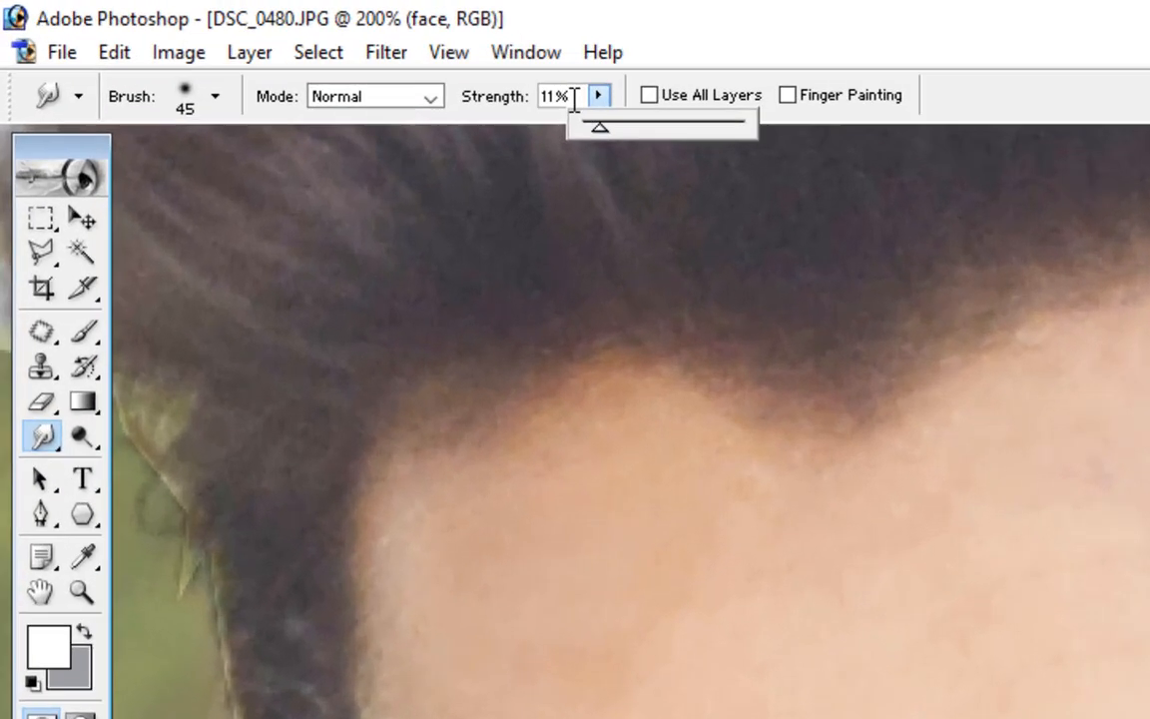
left_click(574, 97)
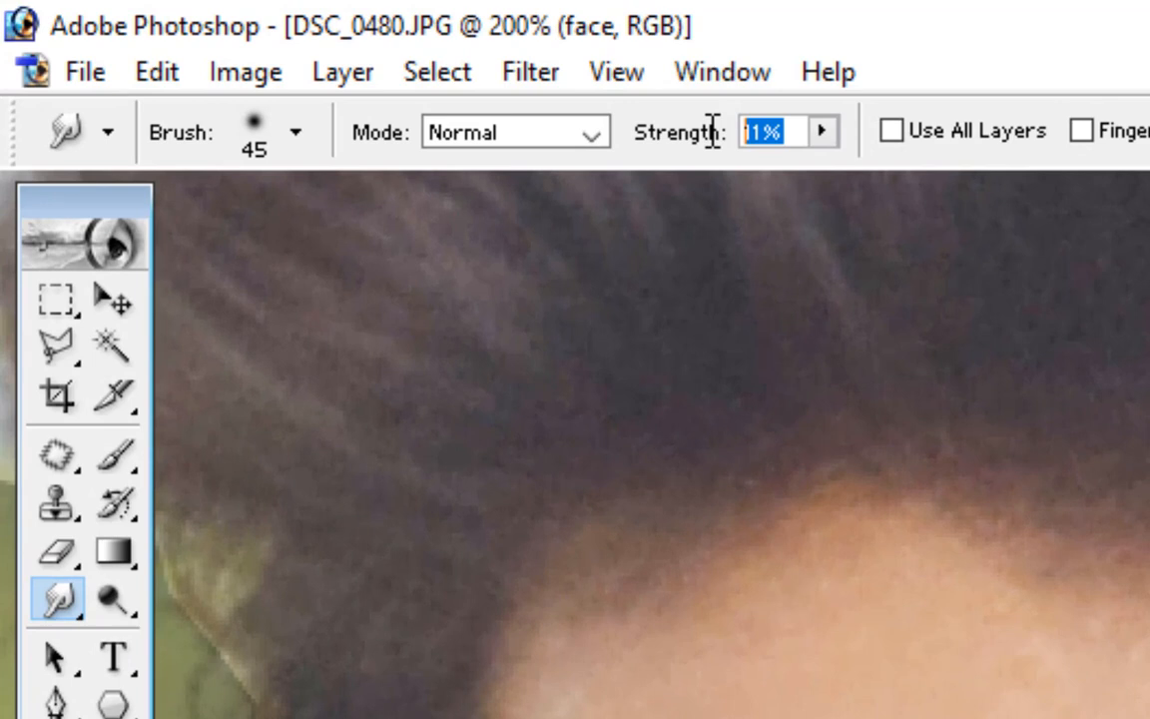
type("10")
key("Return")
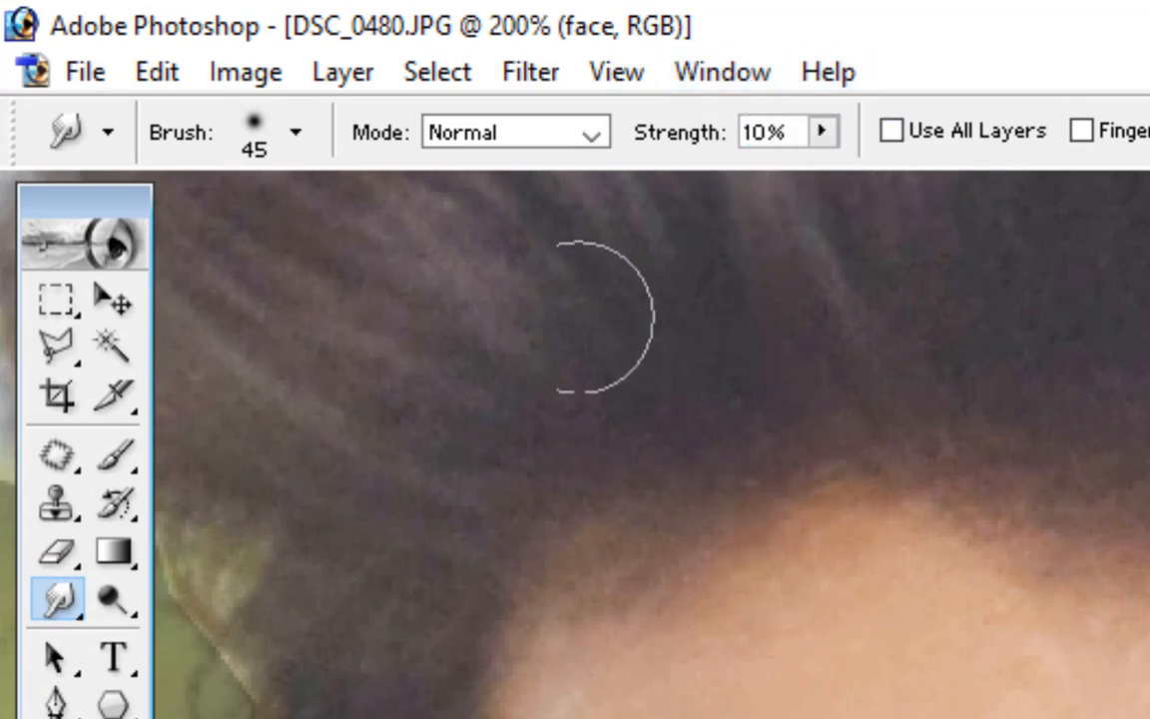
left_click(593, 133)
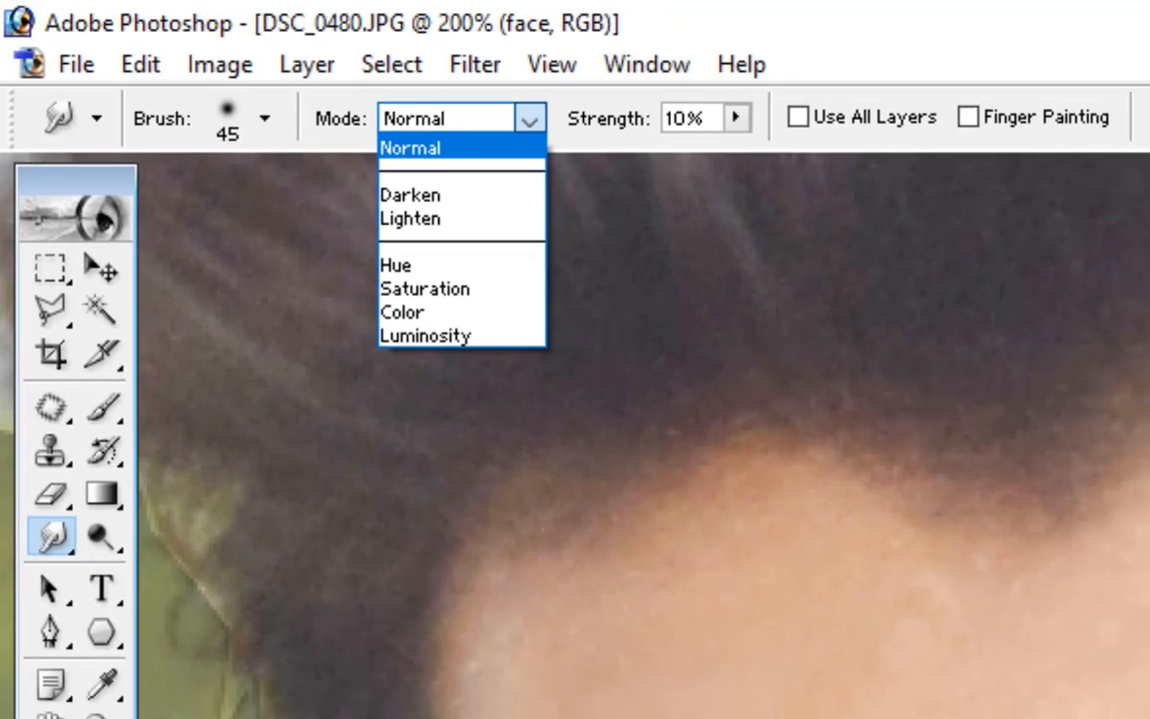
left_click(972, 177)
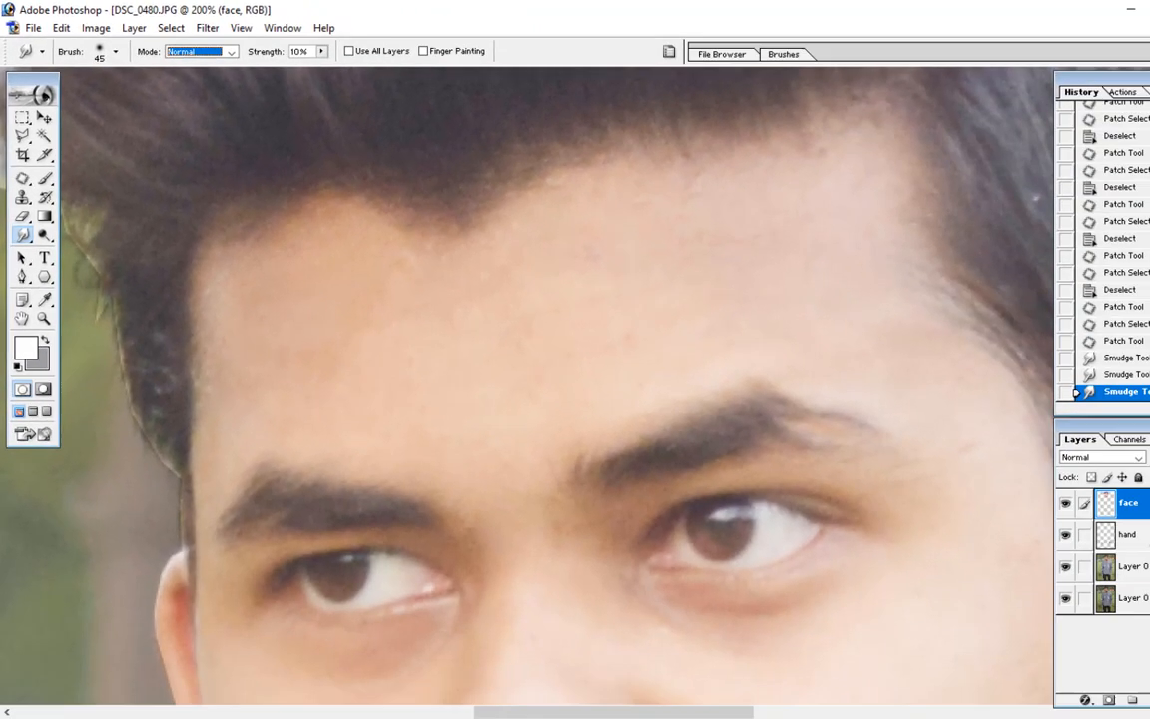
Duplicate the face layer, hide the original face layer and make the duplicate active.
key("ctrl+j")
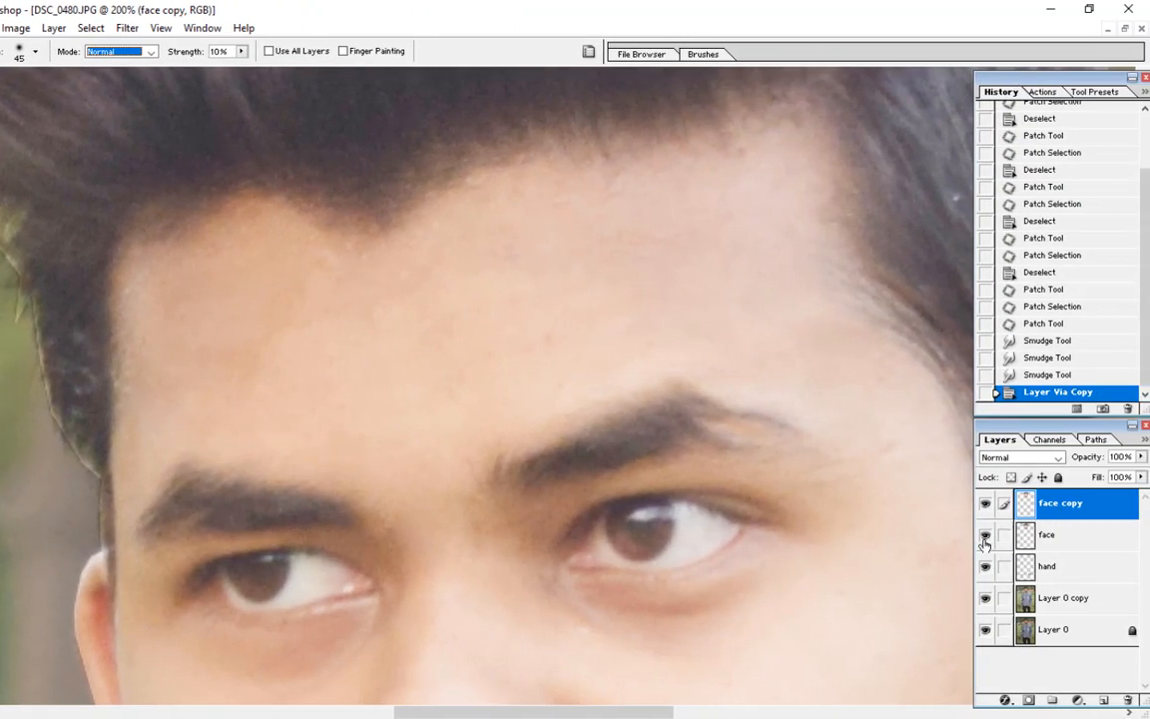
left_click(985, 535)
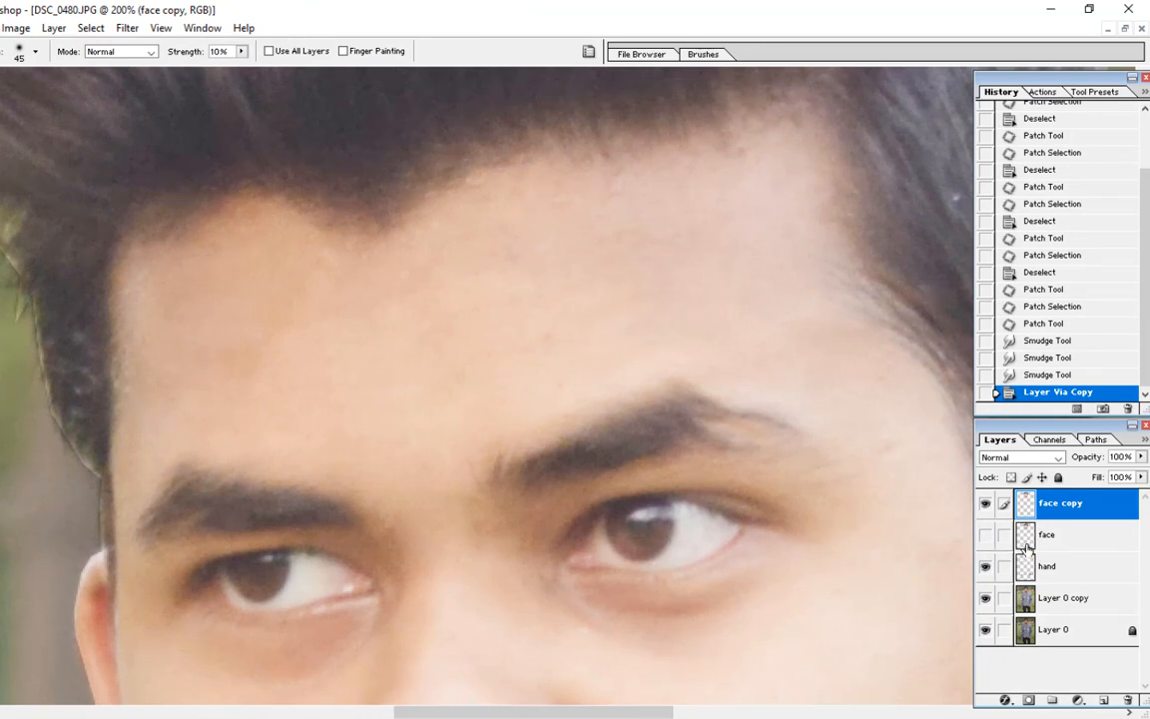
left_click(1057, 535)
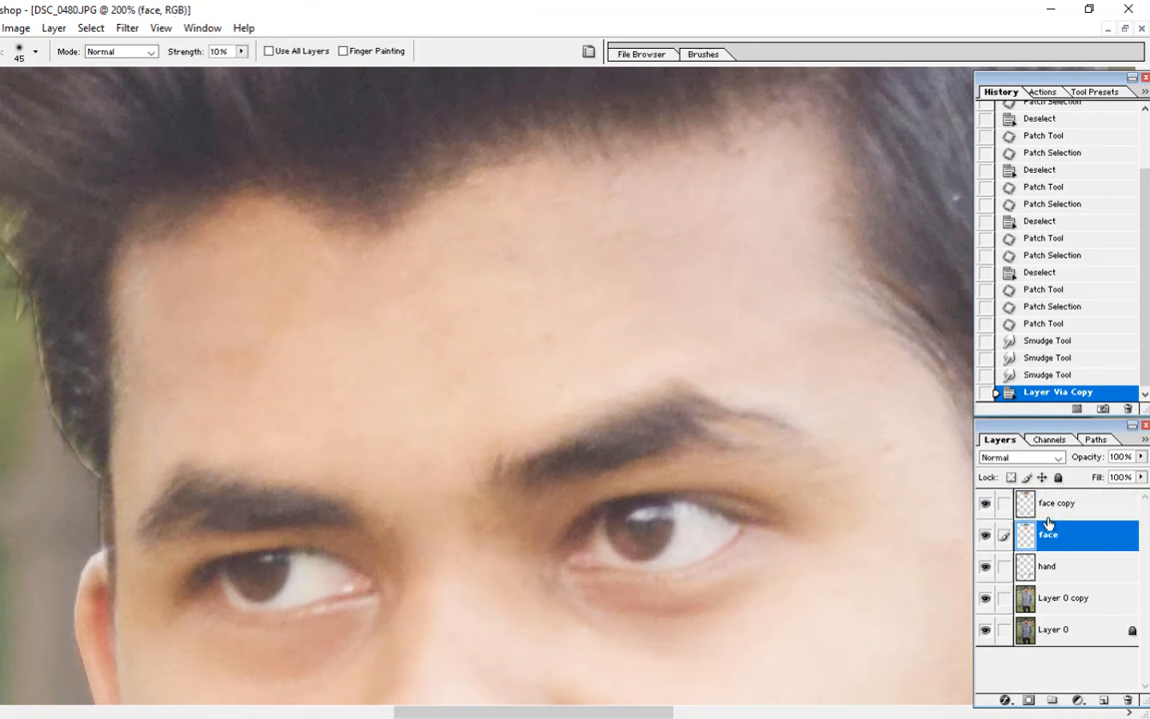
left_click(1048, 513)
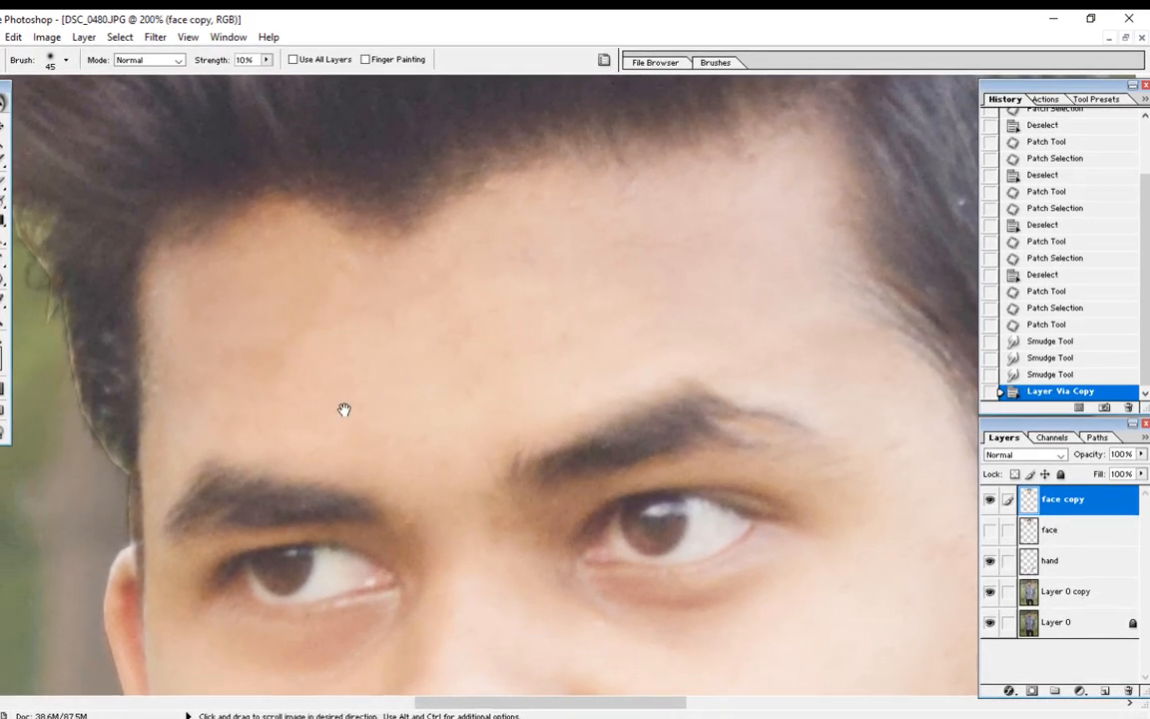
Smooth the forehead skin on the face copy with the Smudge tool, from the hairline down to the eyebrows.
left_click_drag(345, 406, 385, 394)
left_click_drag(207, 266, 205, 469)
mouse_move(245, 394)
left_mouse_down()
mouse_move(232, 300)
mouse_move(249, 290)
left_mouse_up()
left_click_drag(246, 334, 212, 222)
left_click_drag(287, 240, 257, 205)
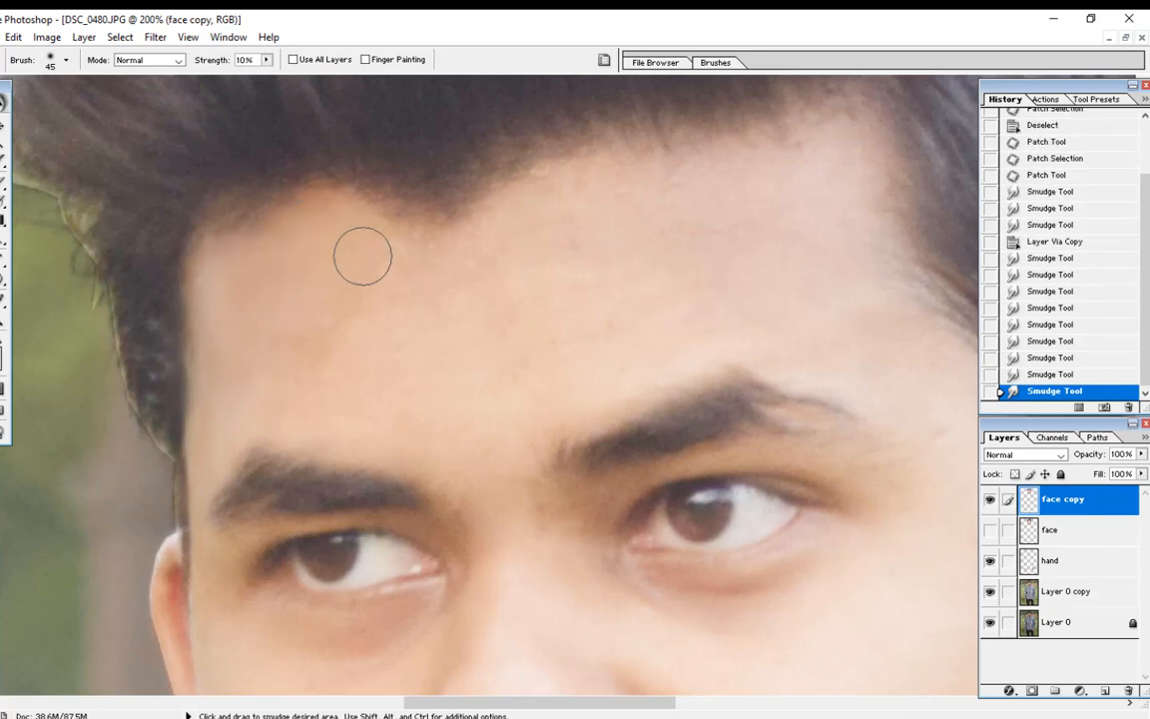
left_click_drag(362, 257, 329, 211)
left_click_drag(385, 296, 264, 339)
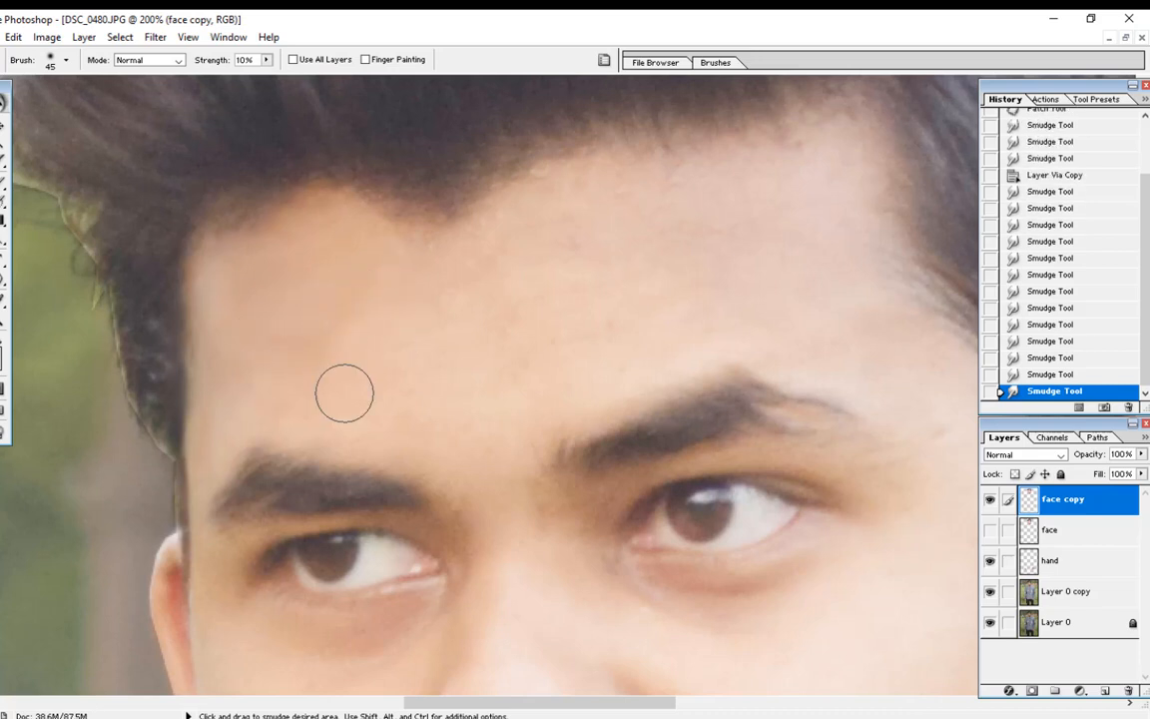
mouse_move(346, 393)
left_mouse_down()
mouse_move(305, 403)
mouse_move(240, 325)
mouse_move(302, 379)
left_mouse_up()
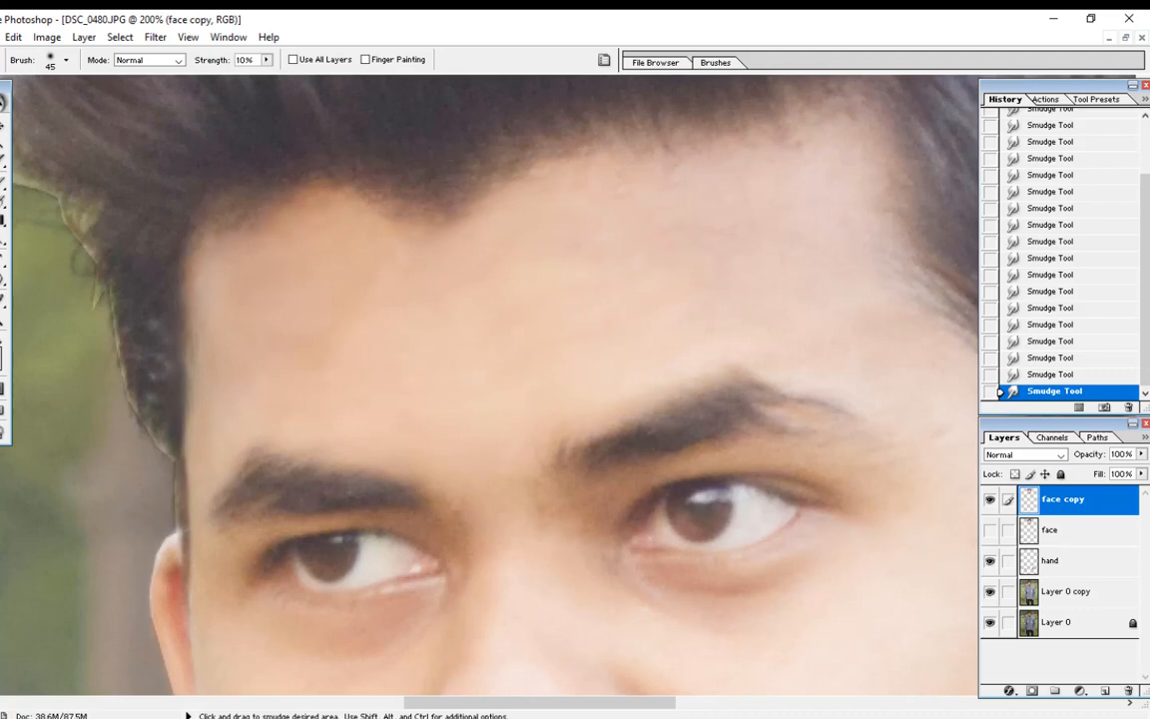
Smudge the skin smooth along the temple, beside the eye and across the broad cheek next to the fully visible ear.
left_click_drag(499, 349, 415, 395)
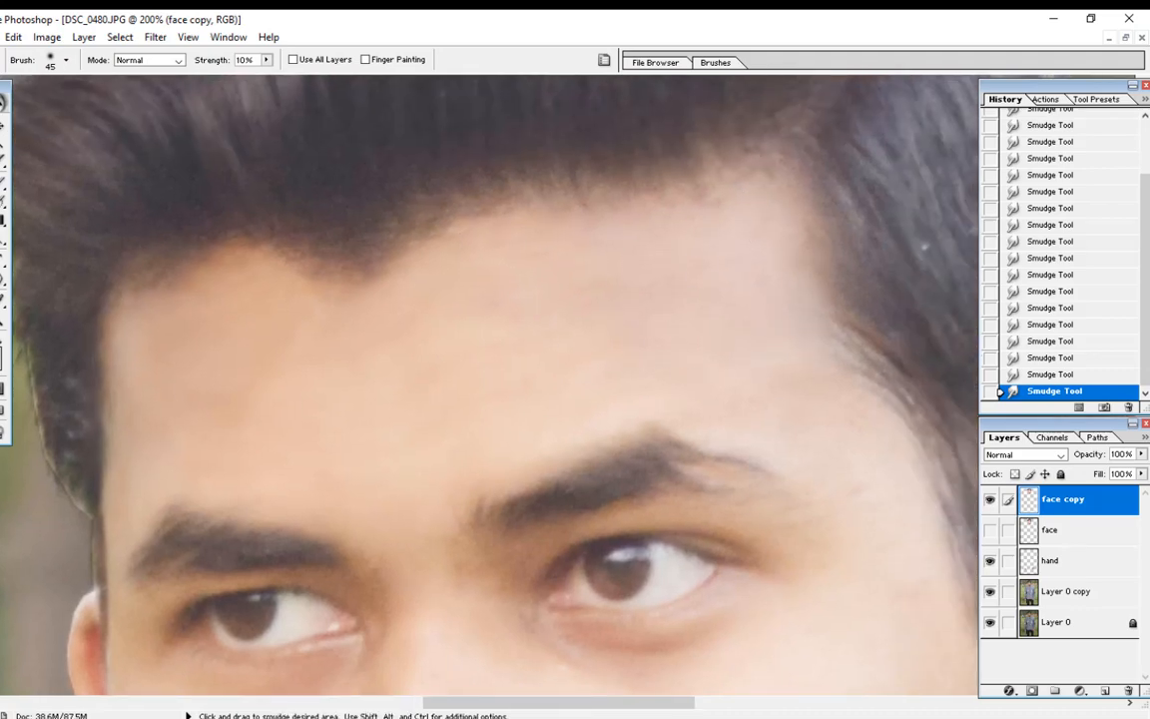
scroll(462, 508, "down", 5)
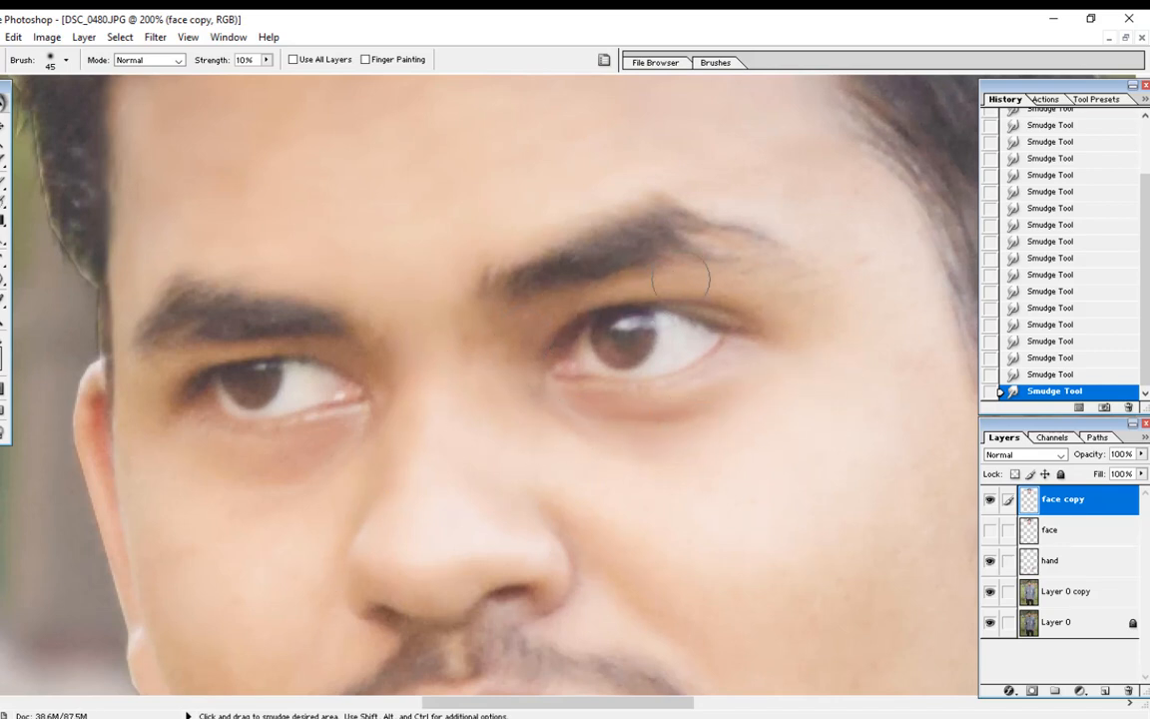
scroll(529, 284, "up", 2)
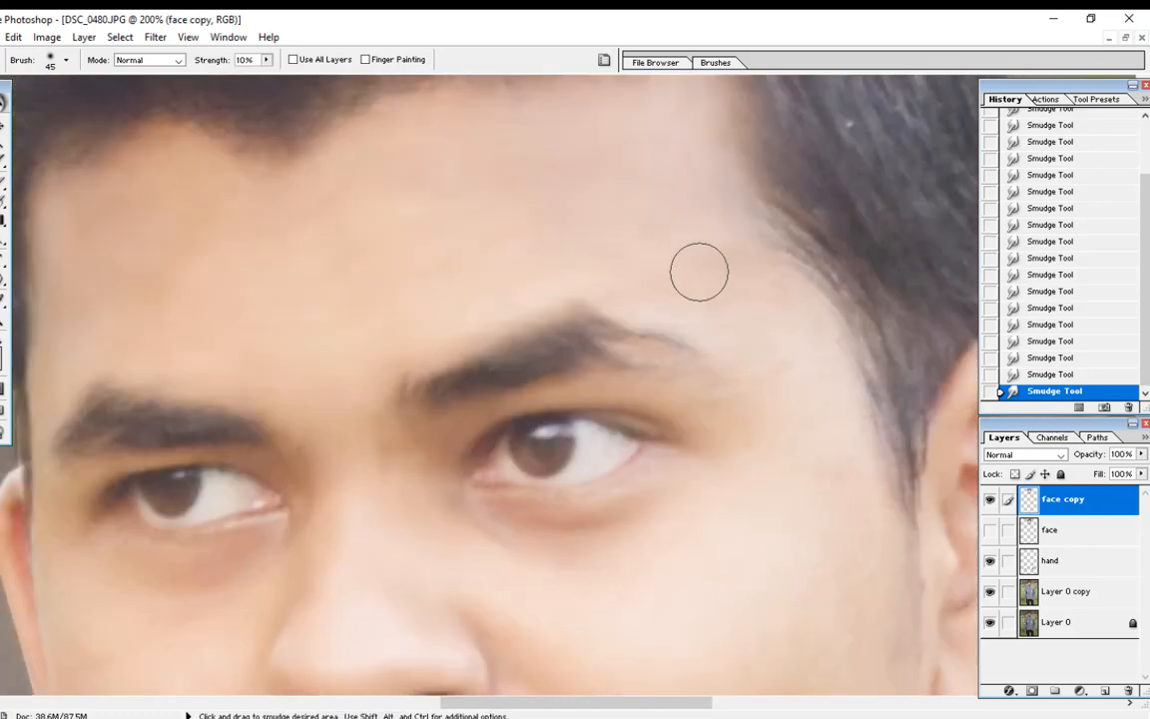
scroll(634, 287, "down", 2)
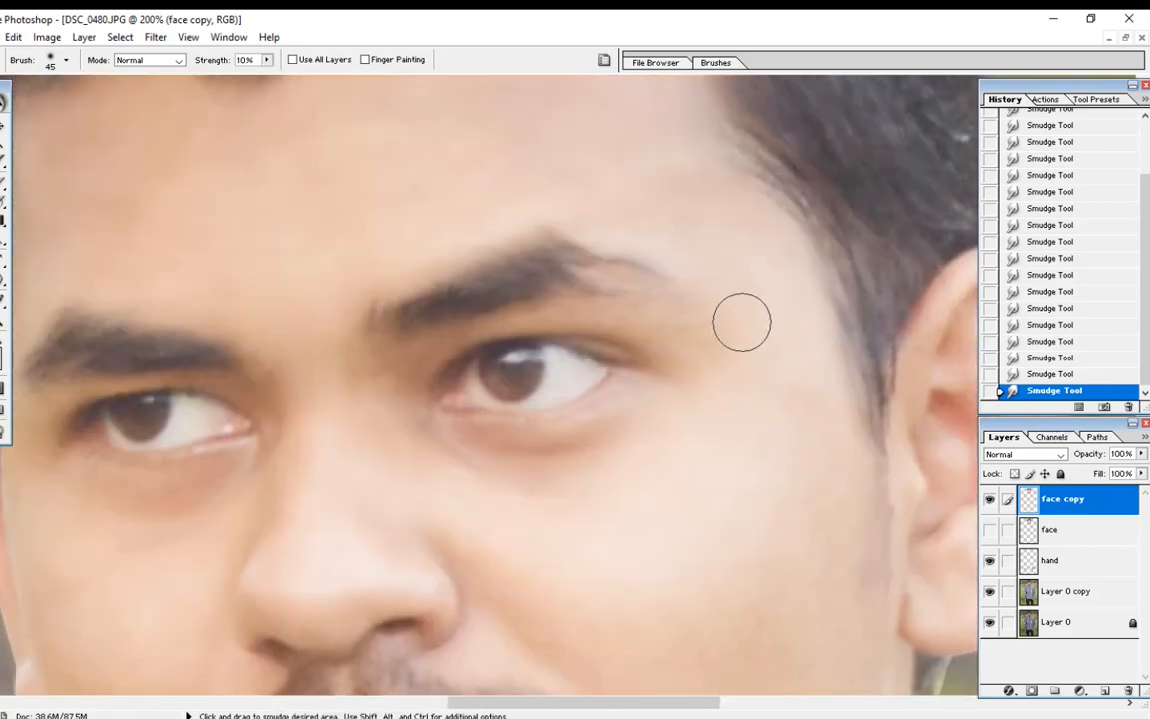
scroll(742, 320, "down", 3)
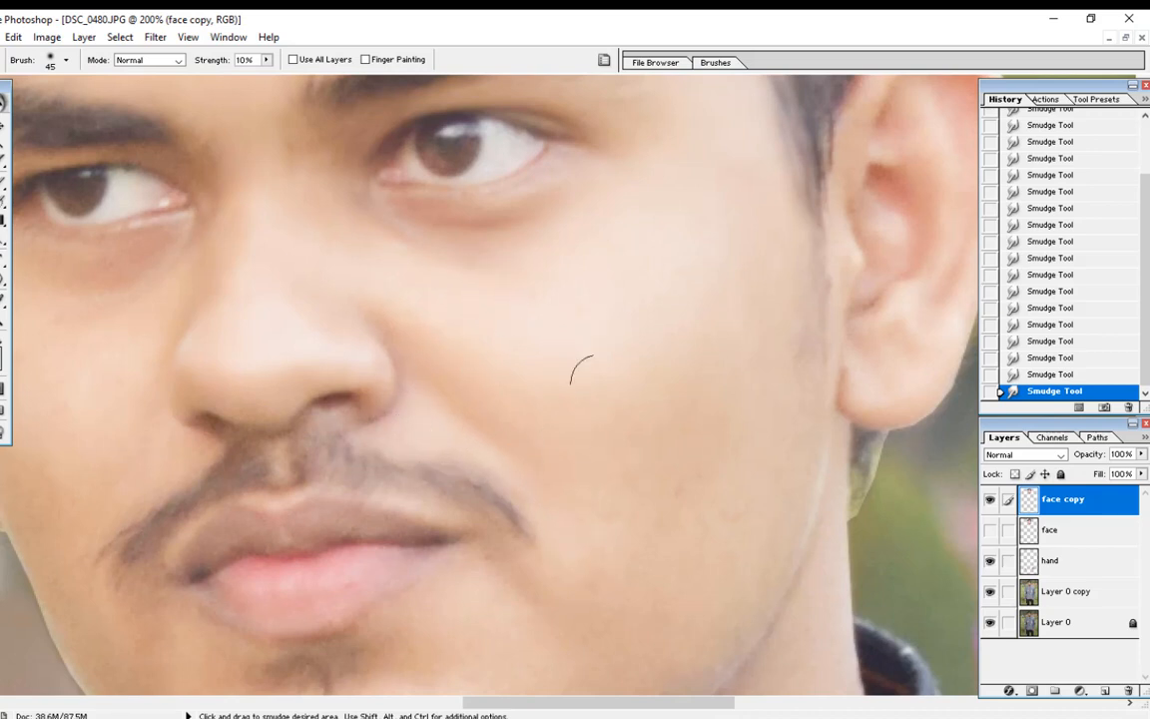
scroll(629, 469, "down", 2)
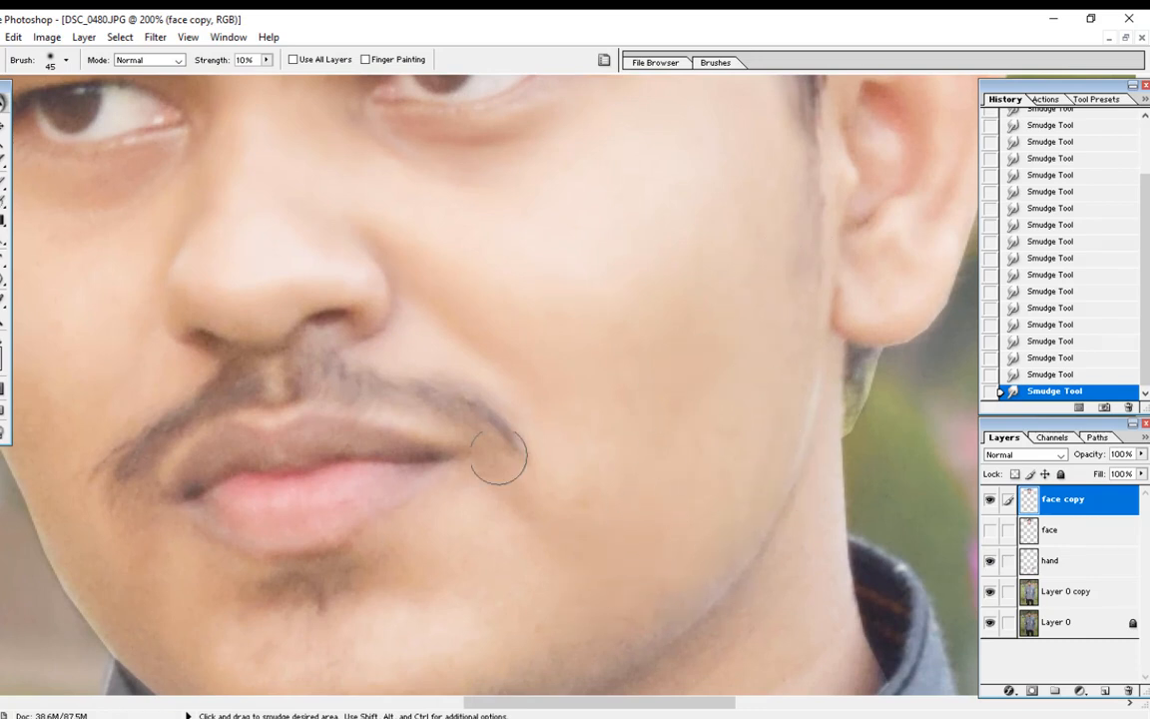
Smudge the chin, jawline and the narrower far cheek smooth with the 45 px brush.
left_click_drag(631, 538, 680, 428)
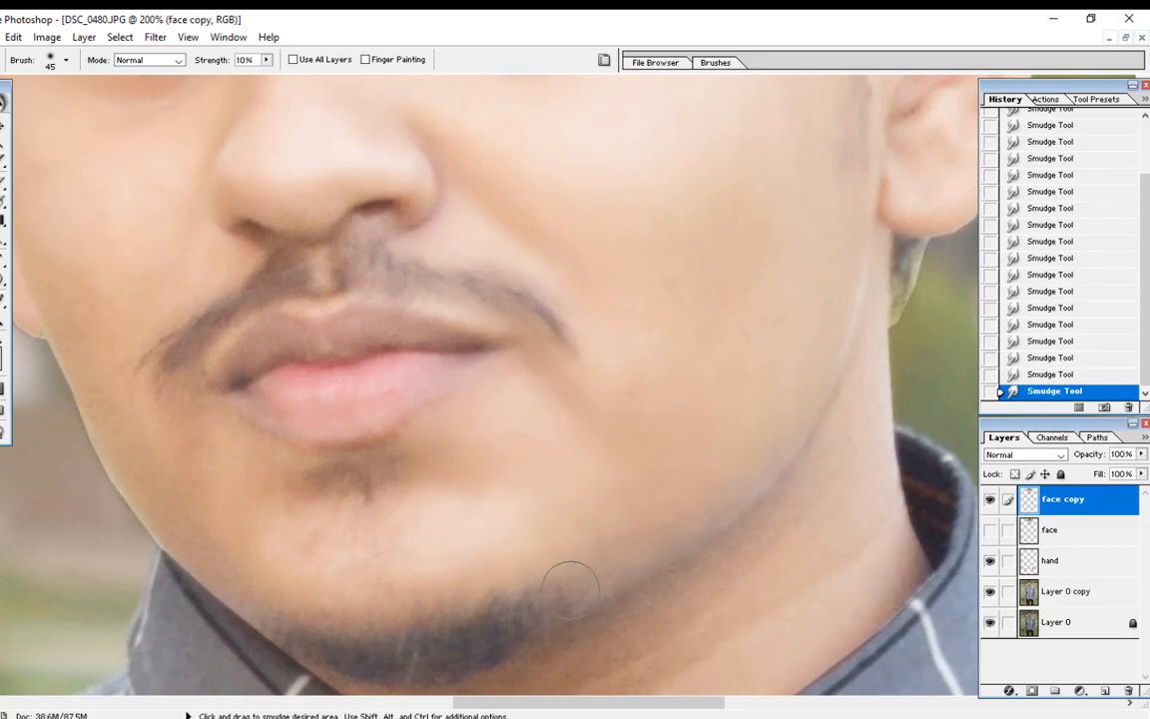
left_click_drag(388, 500, 508, 522)
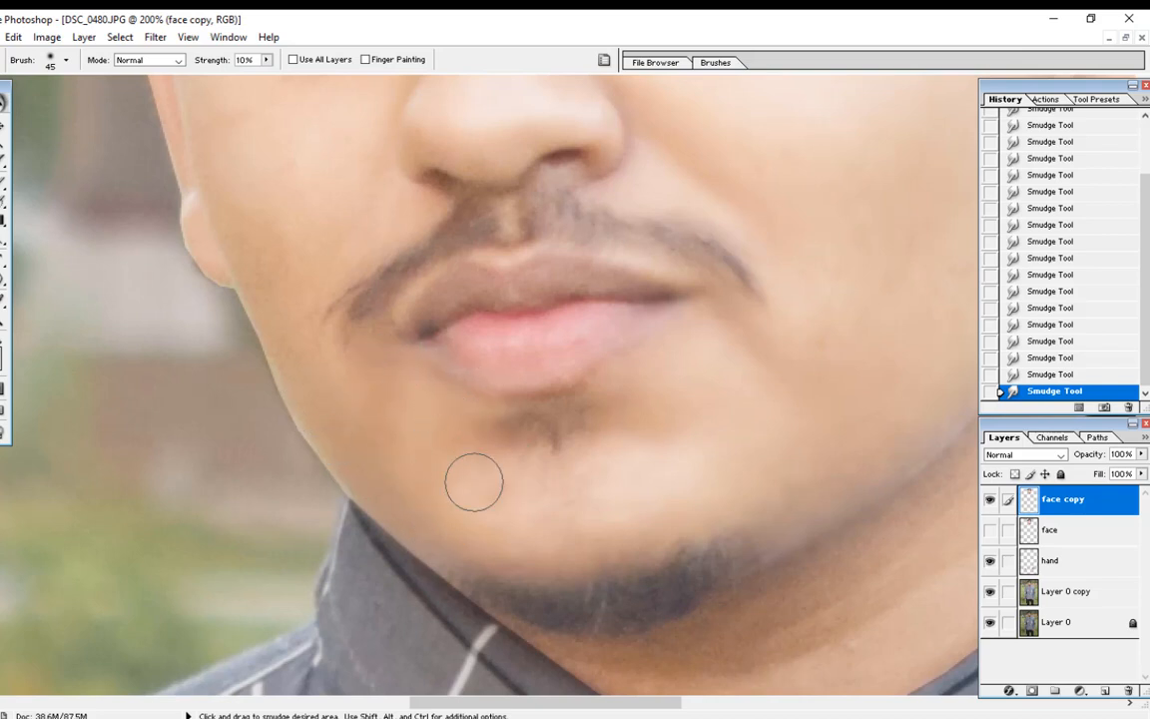
left_click_drag(371, 471, 433, 541)
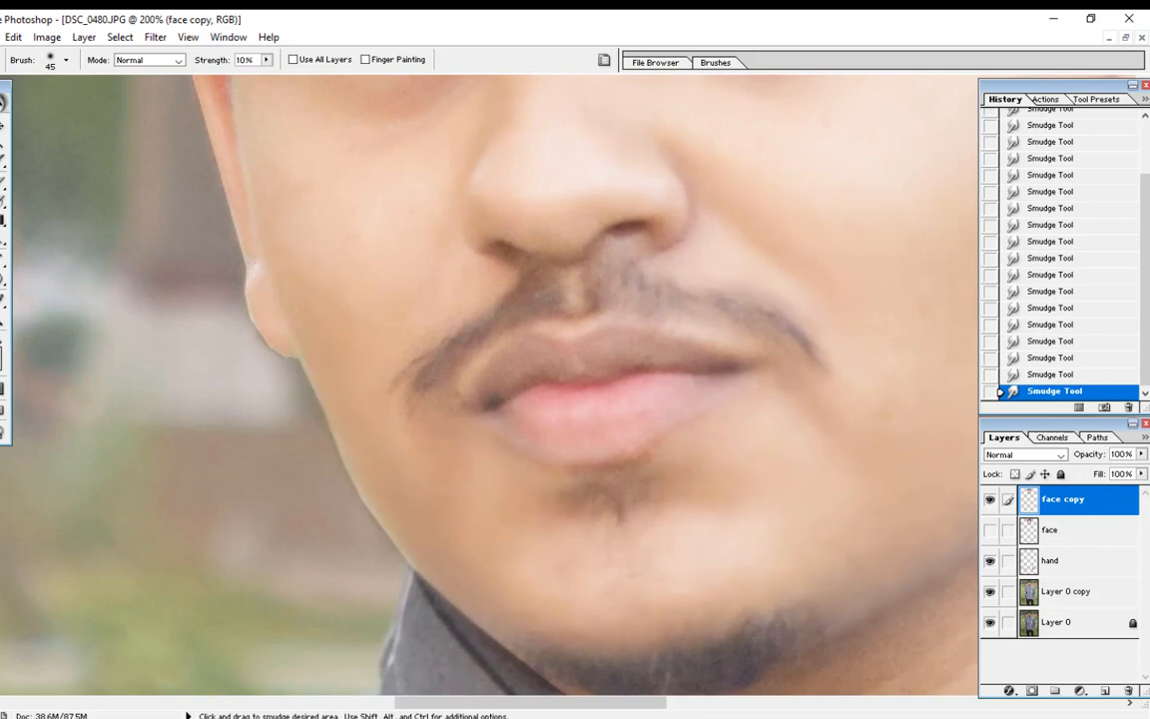
scroll(408, 464, "up", 3)
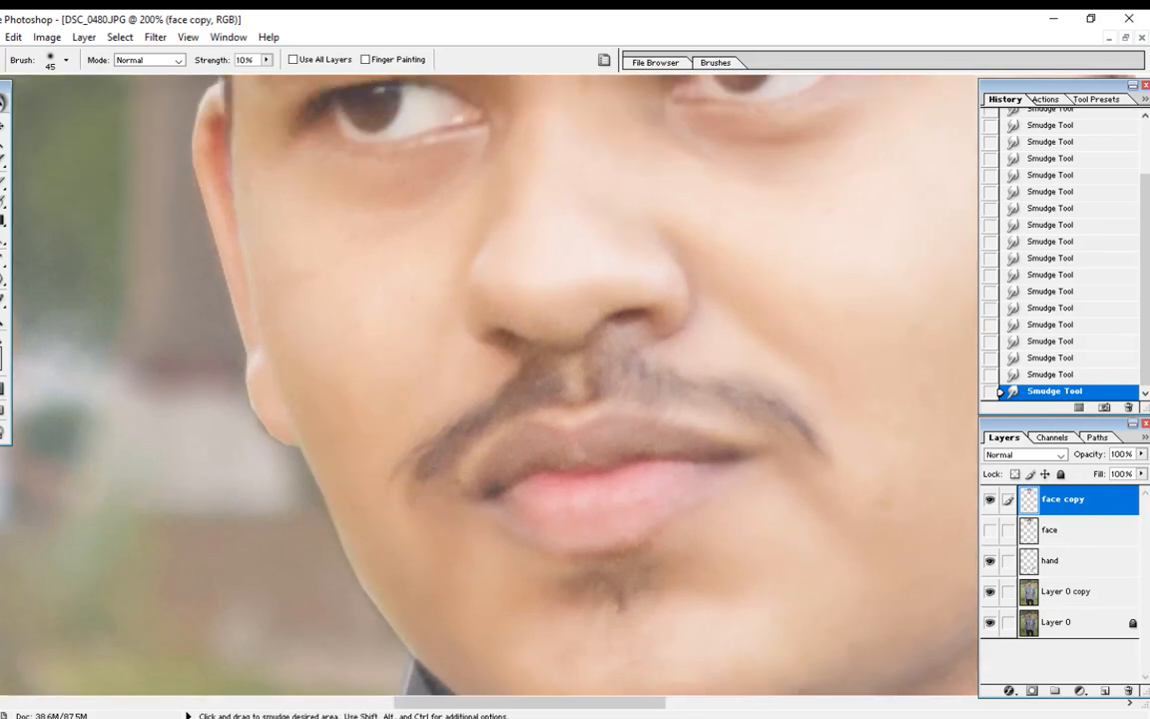
scroll(489, 356, "up", 3)
scroll(450, 348, "up", 4)
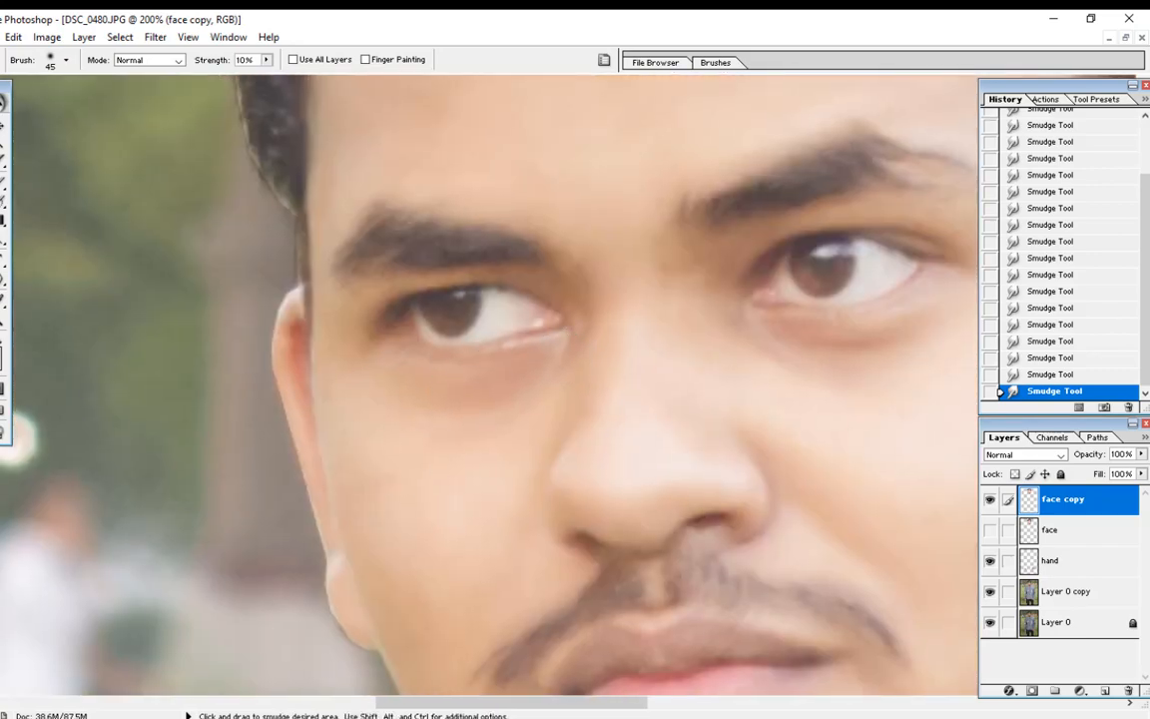
scroll(369, 483, "up", 3)
Reduce the smudge brush to 30 px and smooth the skin around the eyes, nose and mouth.
key("bracketleft")
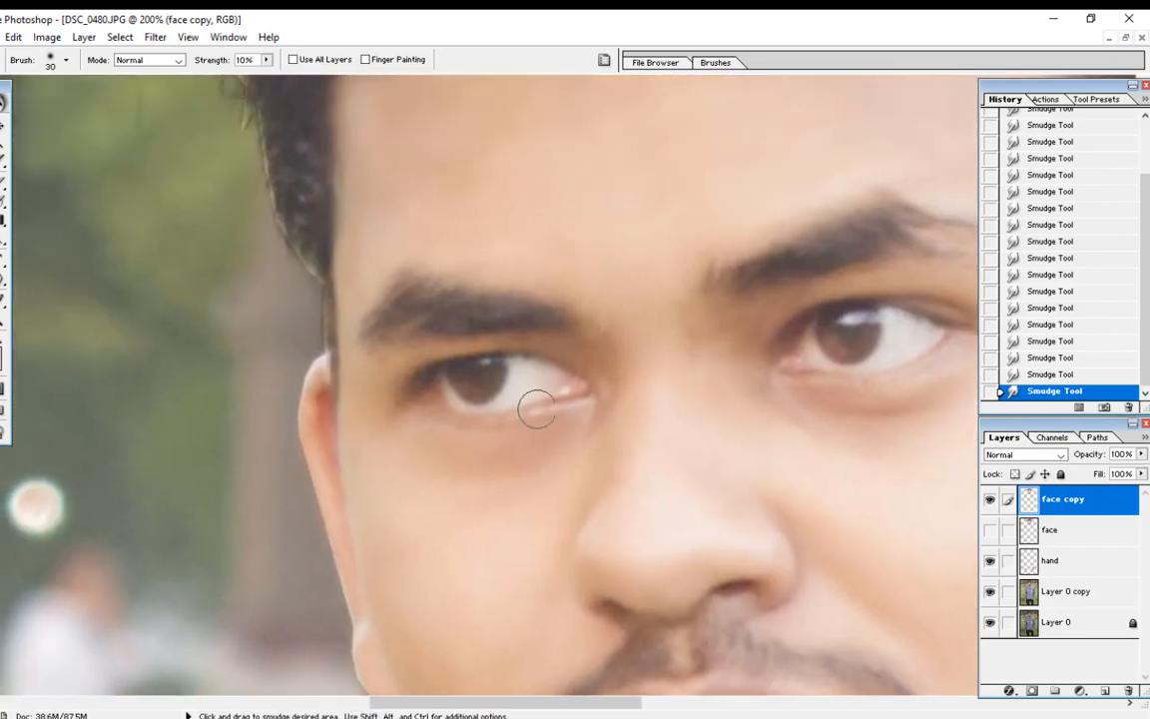
mouse_move(892, 204)
left_mouse_down()
mouse_move(806, 225)
mouse_move(742, 290)
left_mouse_up()
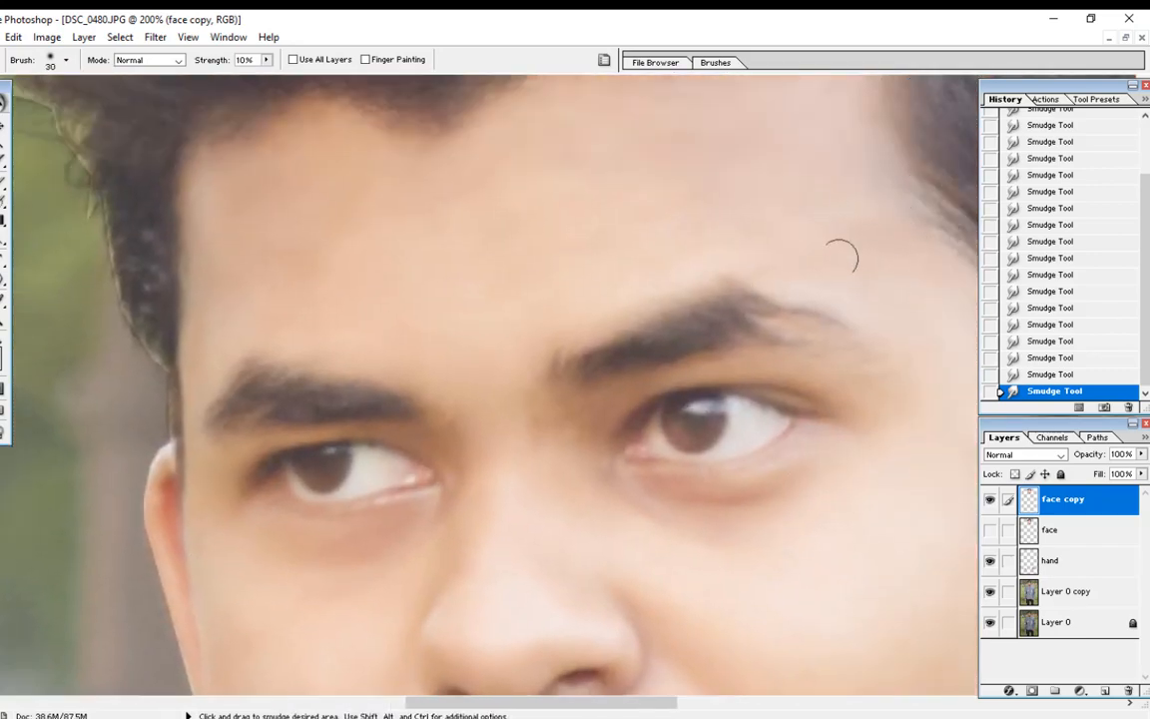
mouse_move(336, 395)
left_mouse_down()
mouse_move(405, 288)
mouse_move(402, 247)
left_mouse_up()
left_click_drag(405, 611, 376, 486)
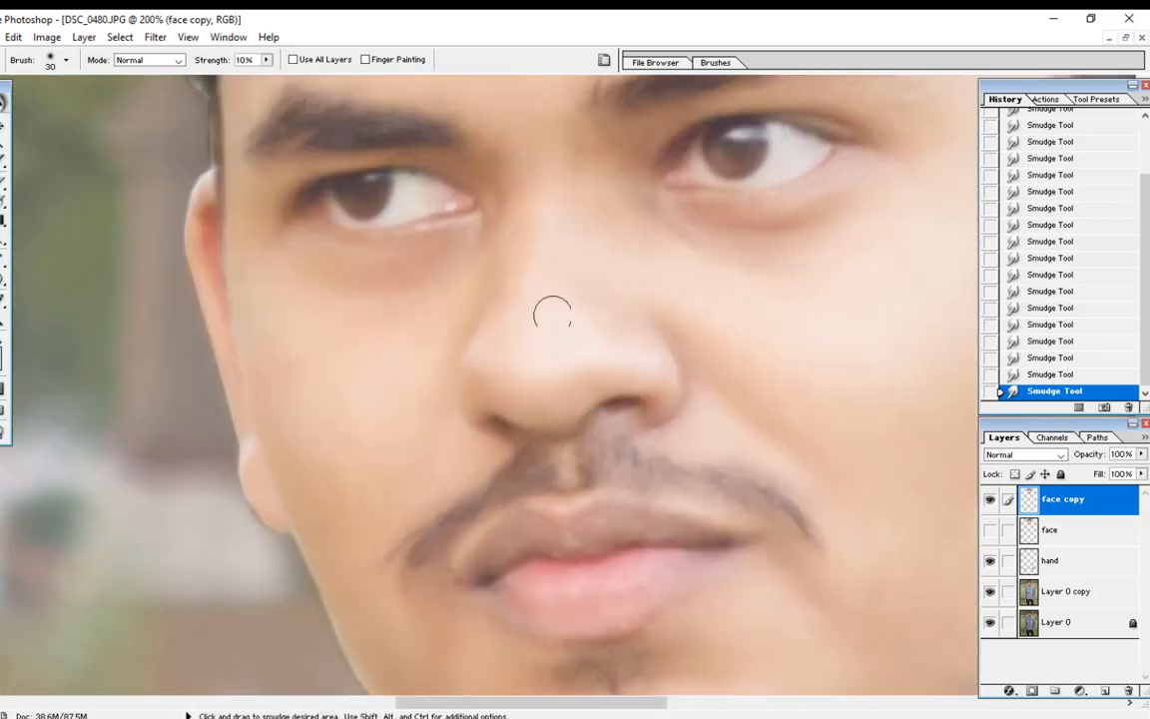
left_click_drag(572, 550, 563, 506)
Enlarge the smudge brush to 60 px and smooth the neck skin between the jaw and the shirt collar.
left_click_drag(604, 570, 656, 286)
key("bracketright")
key("bracketright")
key("bracketright")
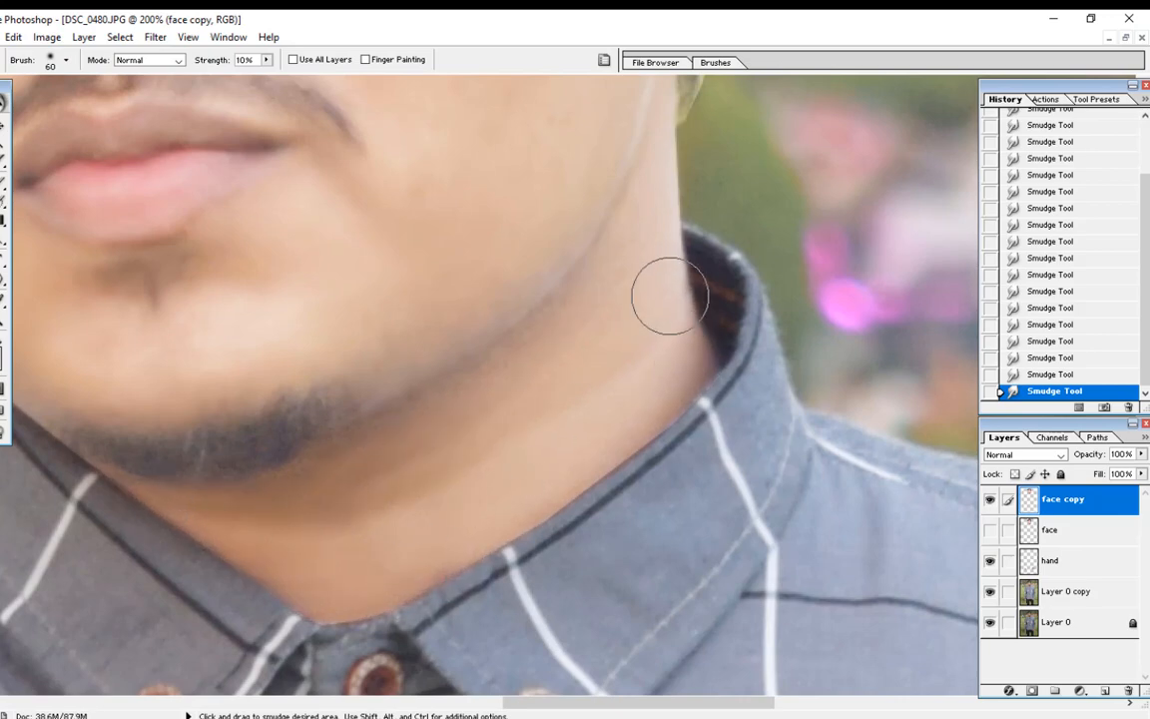
key("ctrl+minus")
key("ctrl+minus")
key("ctrl+minus")
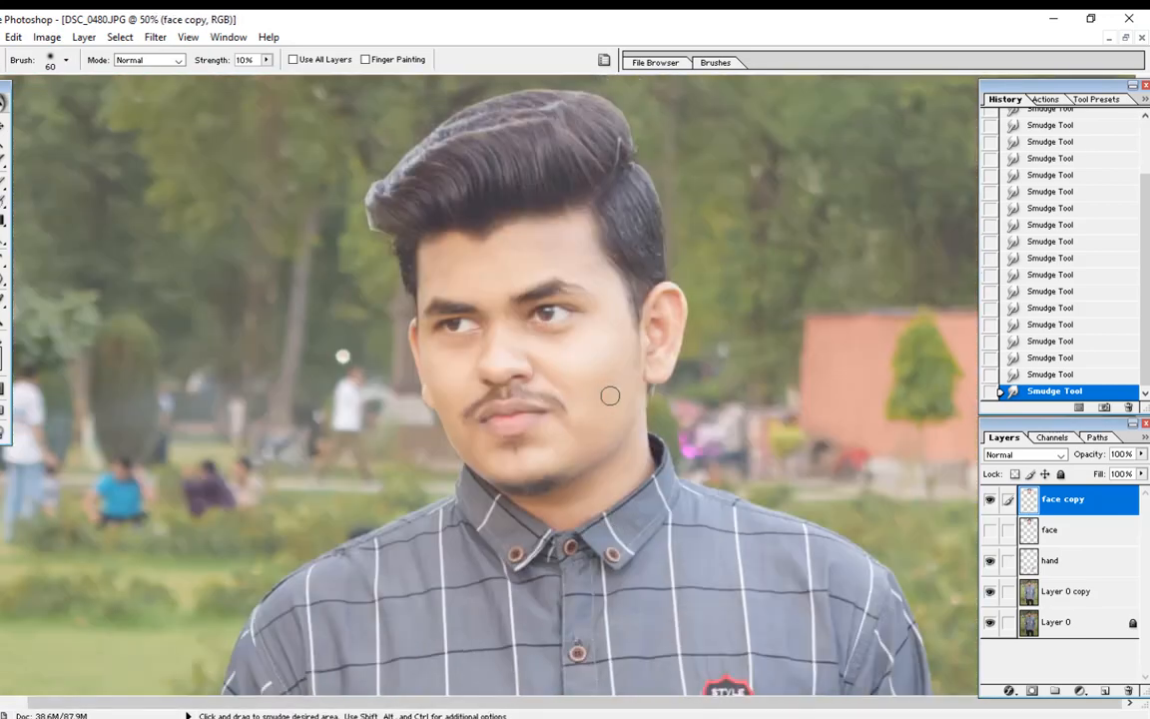
Smudge the skin of the fully visible ear smooth with small 20 px and 30 px brushes.
key("ctrl+plus")
key("ctrl+plus")
scroll(572, 291, "right", 3)
key("bracketleft")
key("bracketleft")
key("bracketleft")
key("bracketleft")
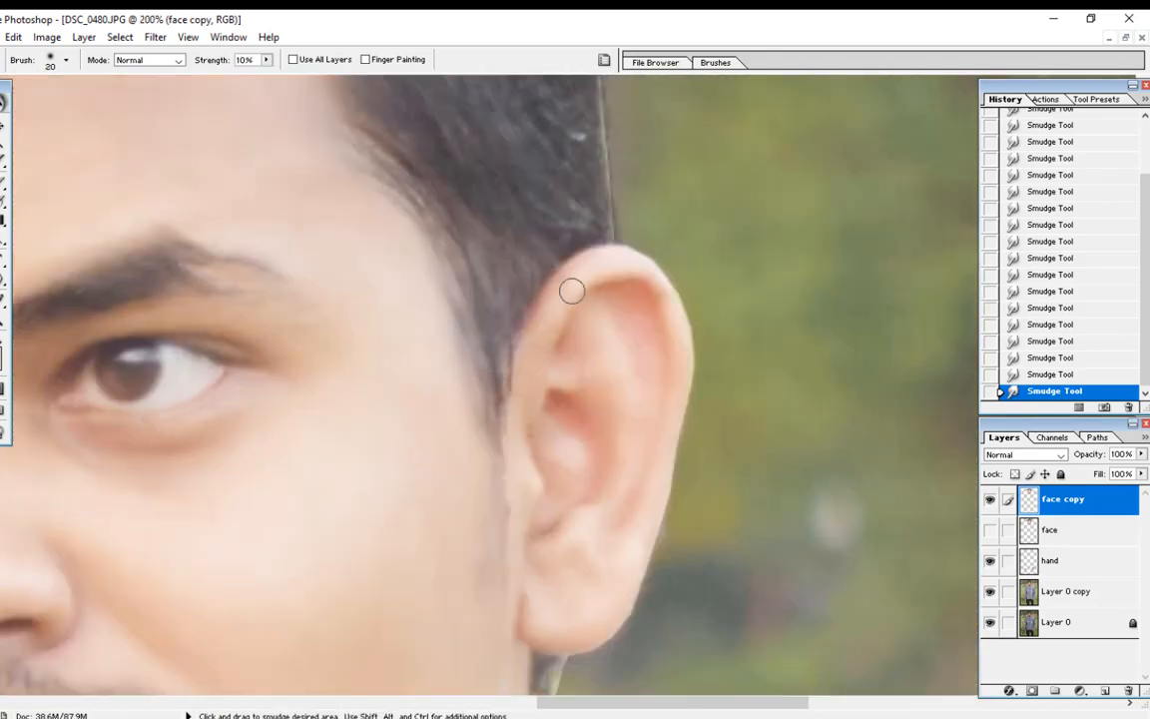
key("ctrl+minus")
key("ctrl+minus")
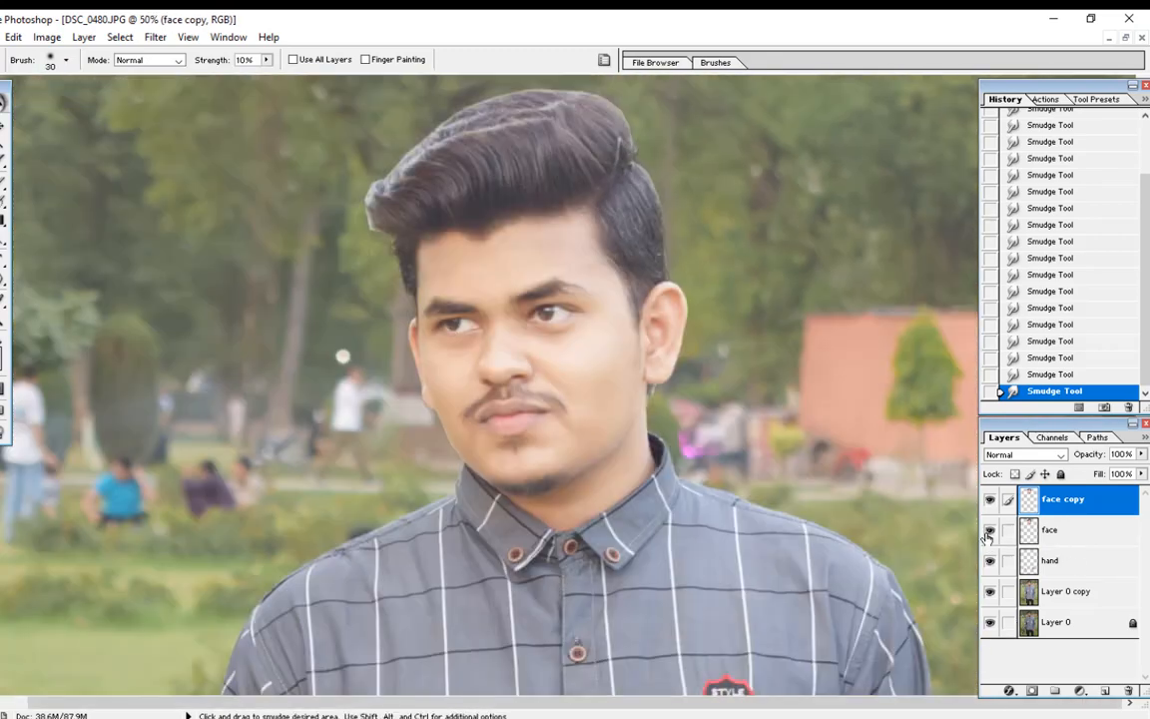
Compare the smudged face copy with the original face layer by toggling the face copy's visibility.
key("ctrl+plus")
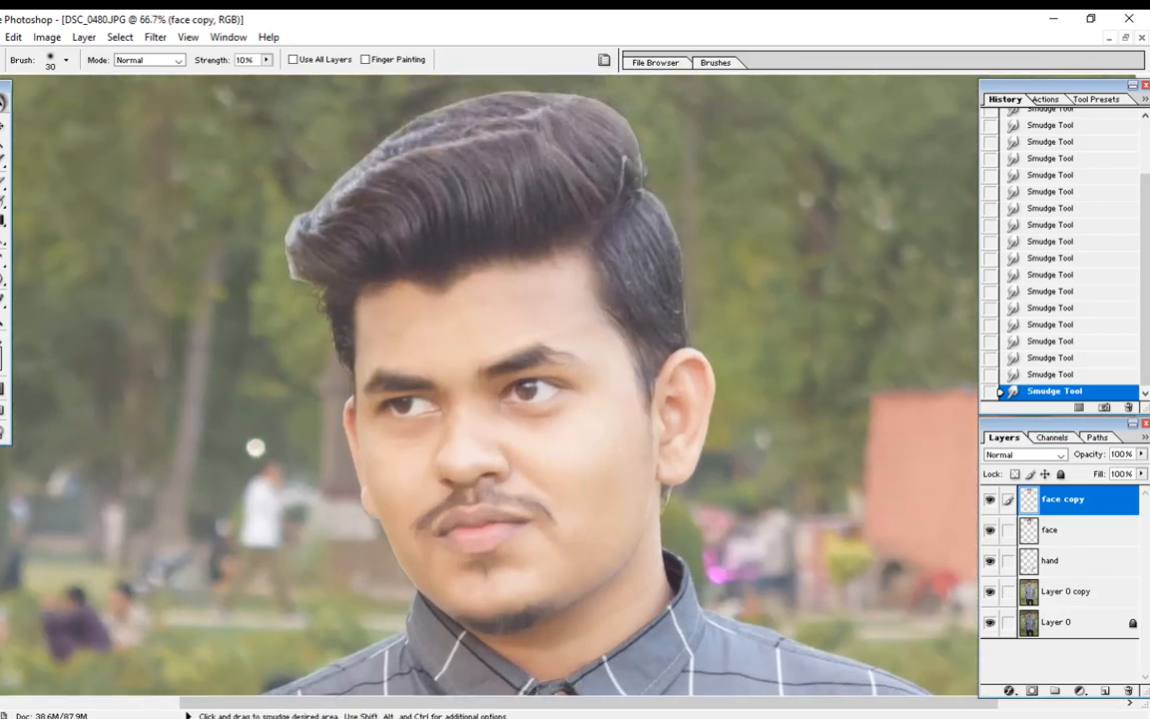
left_click(990, 499)
left_click(989, 500)
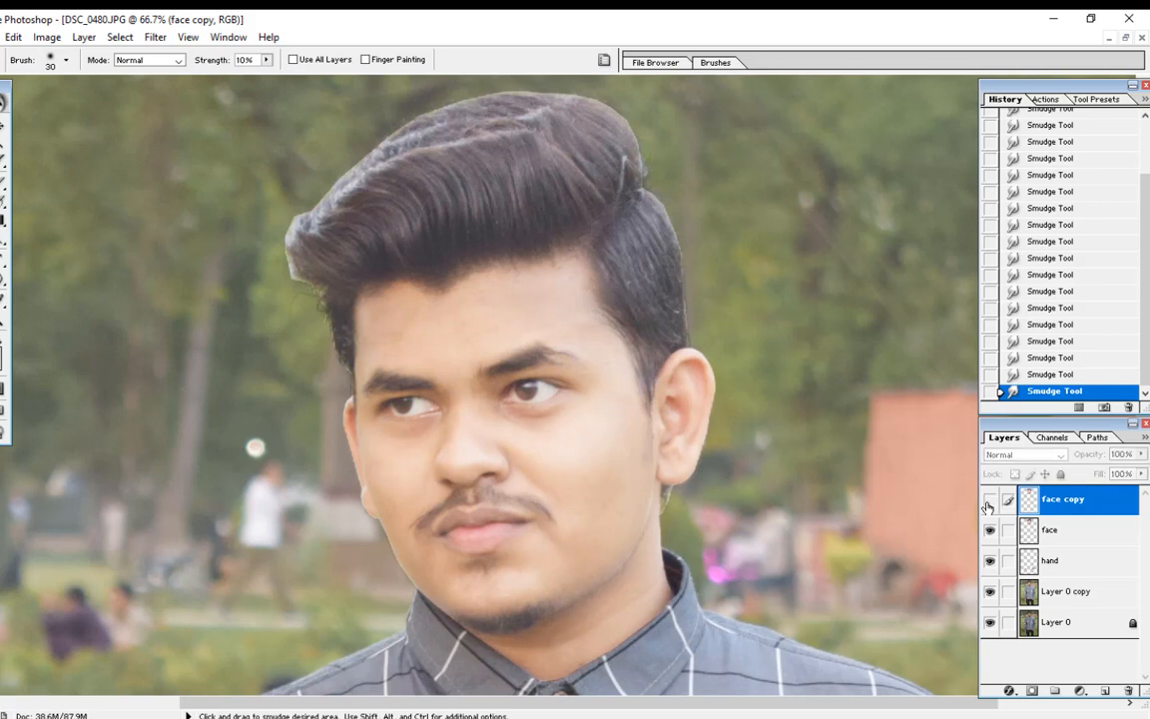
left_click(989, 500)
left_click(990, 500)
left_click(989, 500)
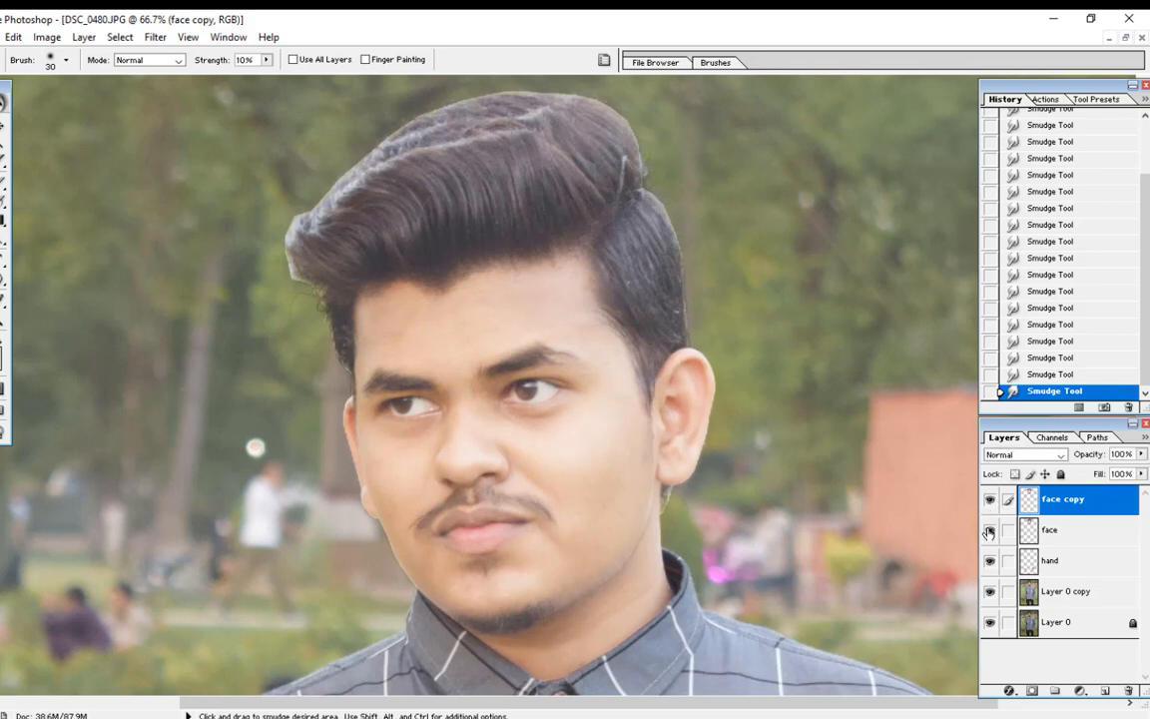
Hide the face, hand and Layer 0 copy layers and compare the face copy with the untouched Layer 0.
left_click(985, 594)
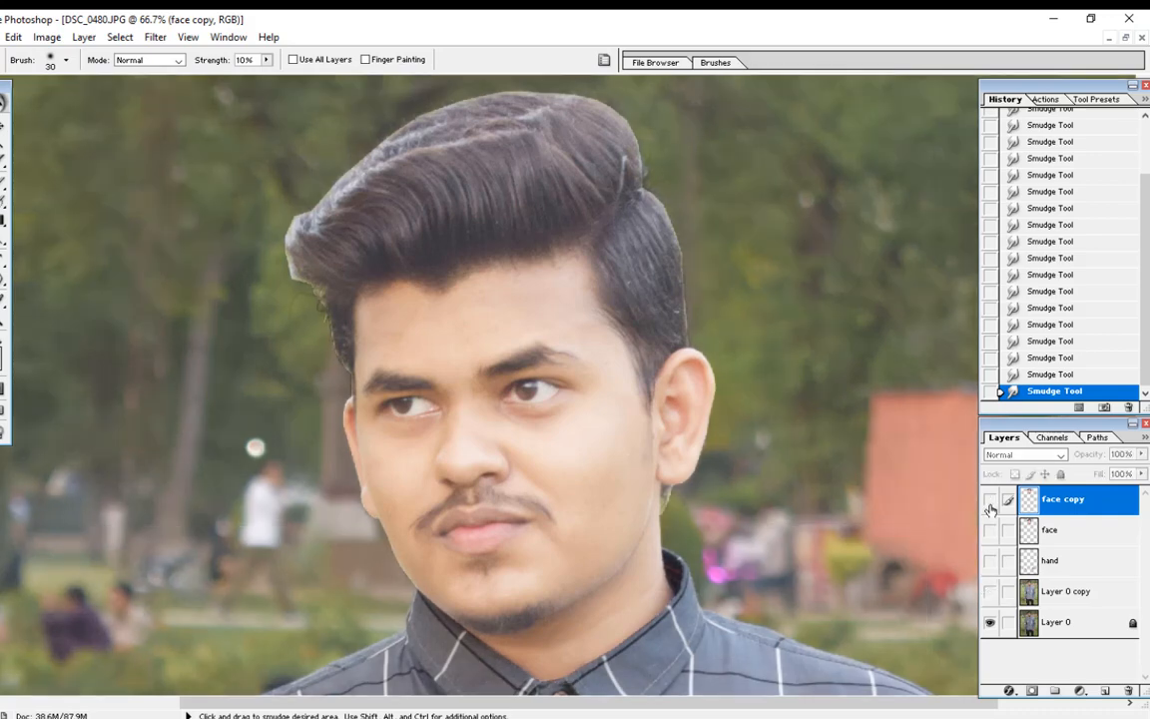
left_click(989, 504)
left_click(989, 502)
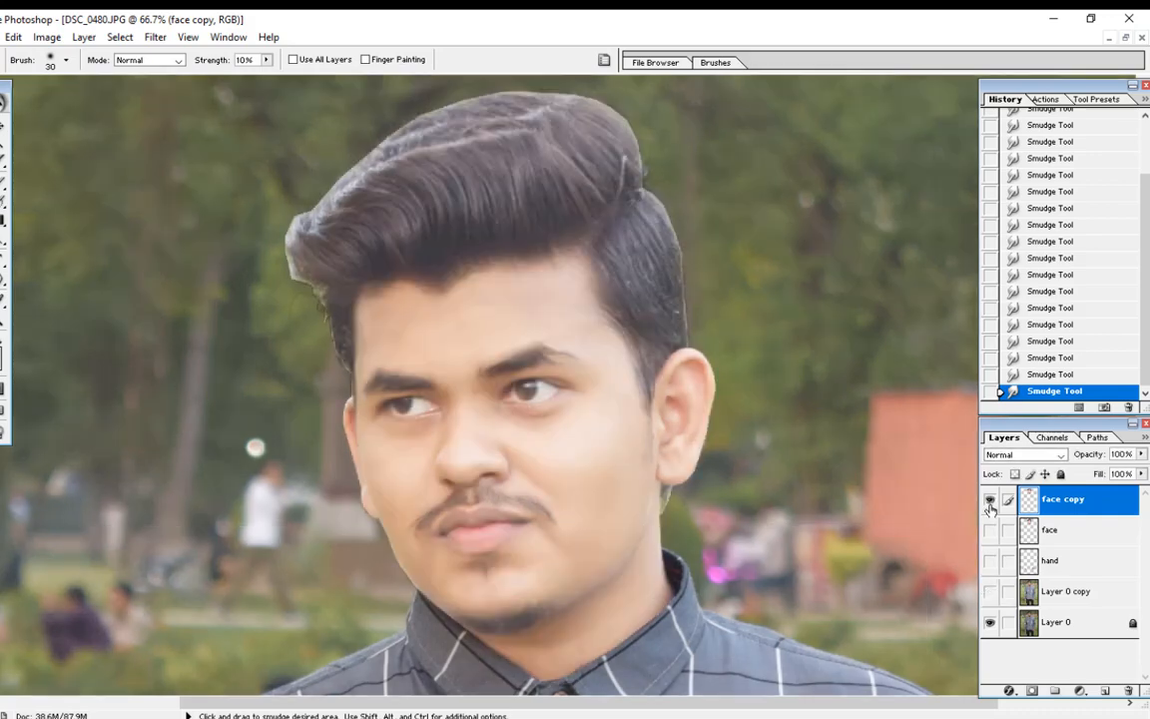
left_click(989, 504)
left_click(990, 502)
left_click(989, 502)
left_click(989, 503)
left_click(989, 503)
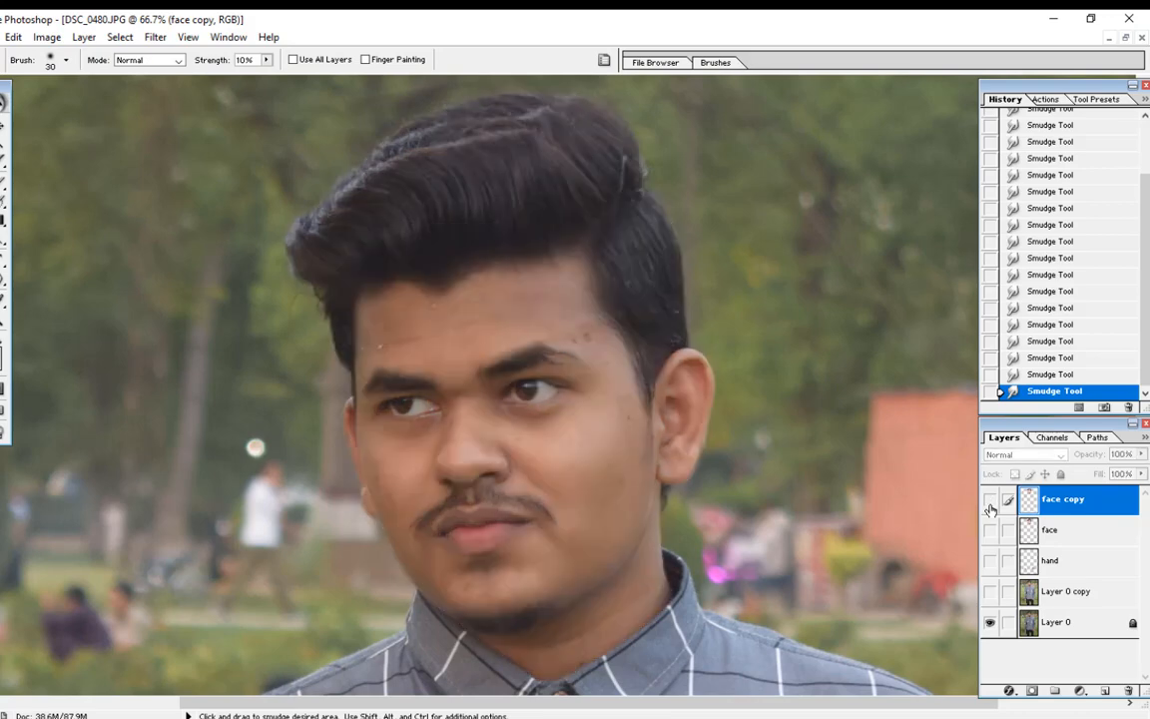
left_click(989, 502)
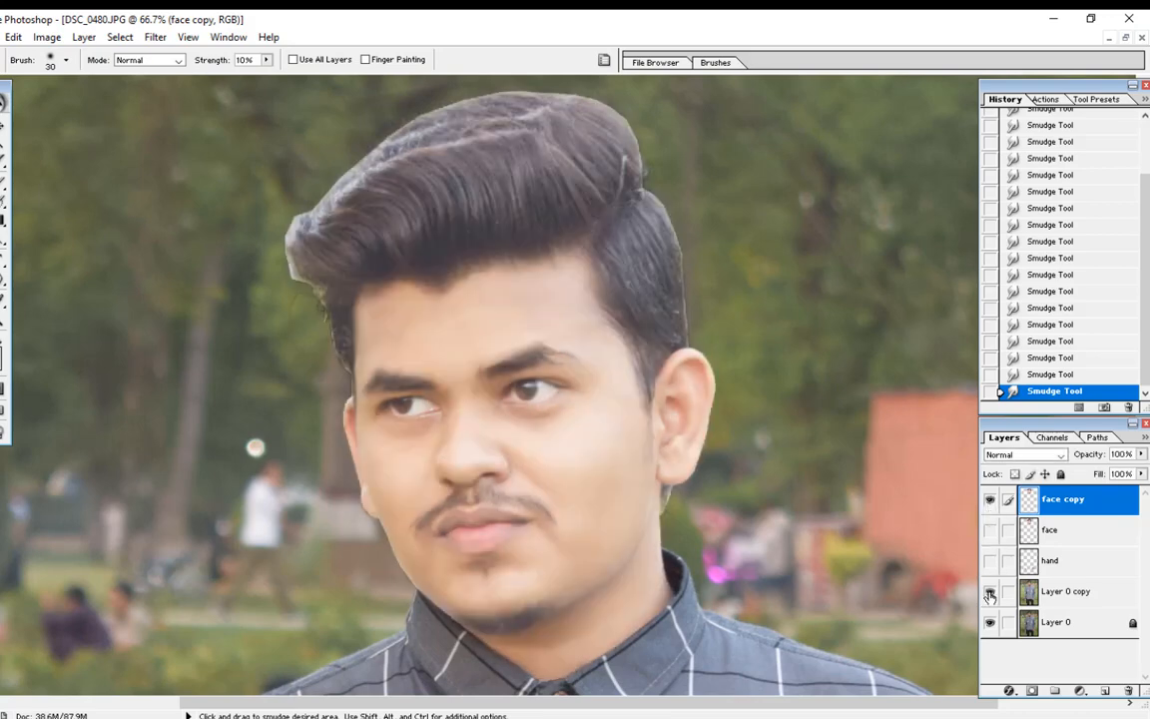
Show Layer 0 copy and the face layer again, and compare the portrait with and without the face copy.
left_click(989, 595)
left_click(990, 502)
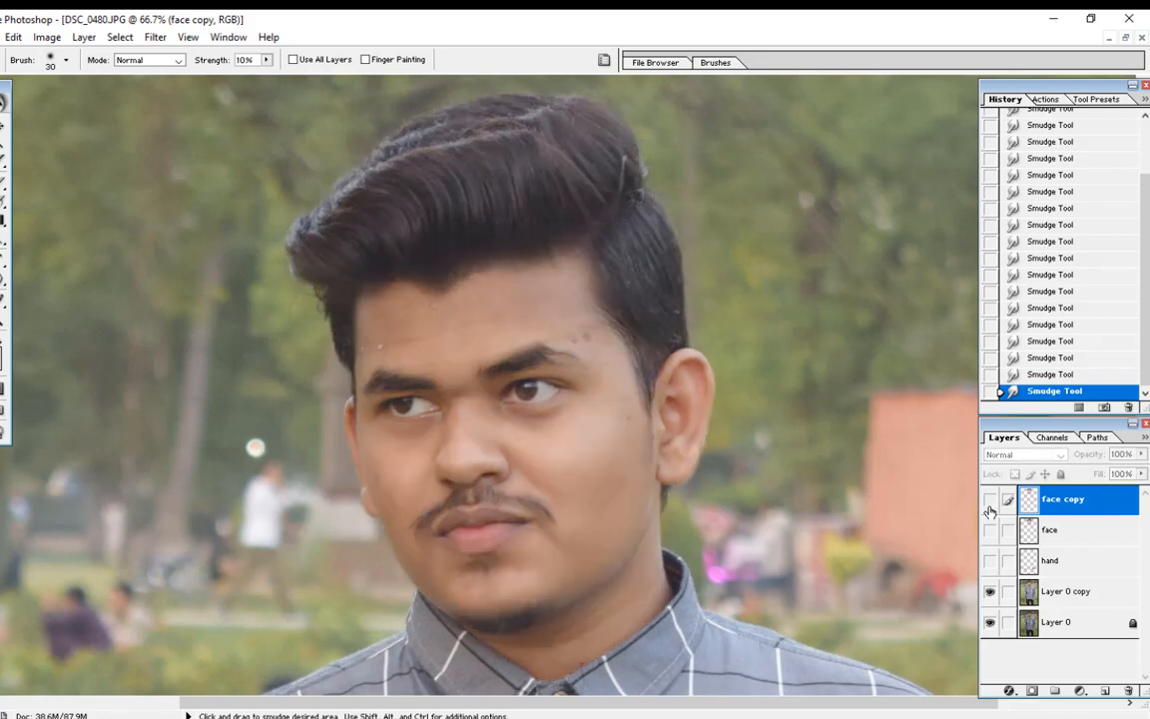
left_click(990, 502)
left_click(989, 530)
left_click(989, 503)
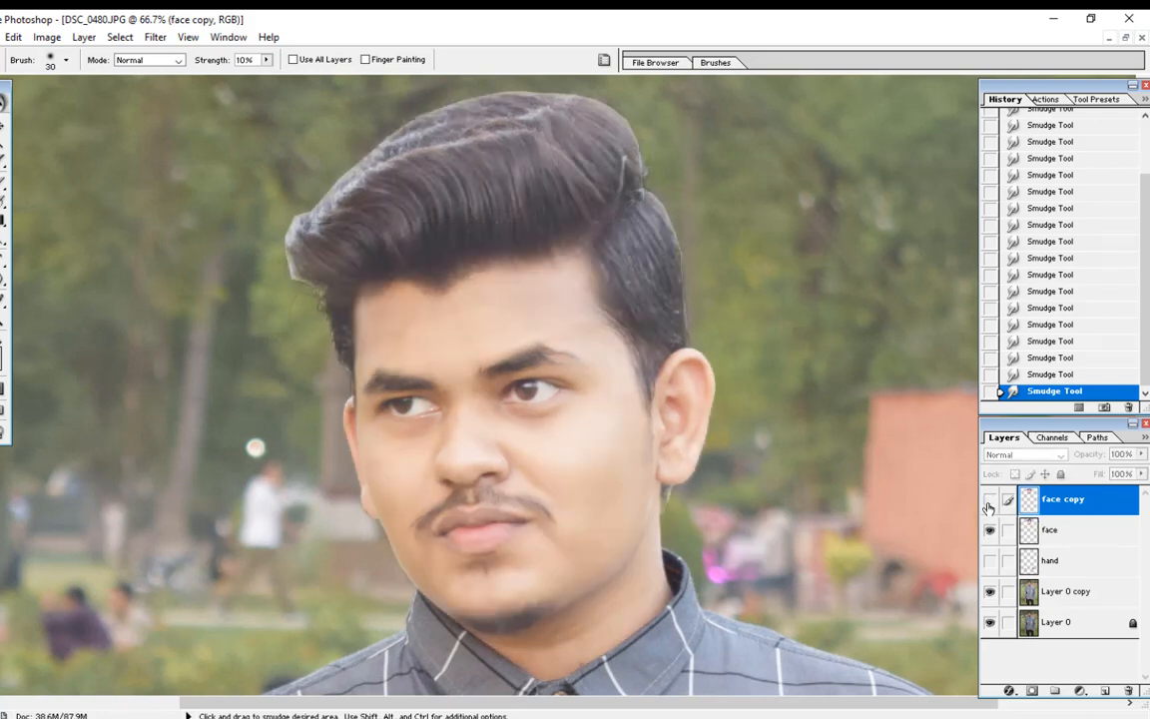
left_click(989, 502)
left_click(989, 502)
left_click(989, 501)
left_click(989, 501)
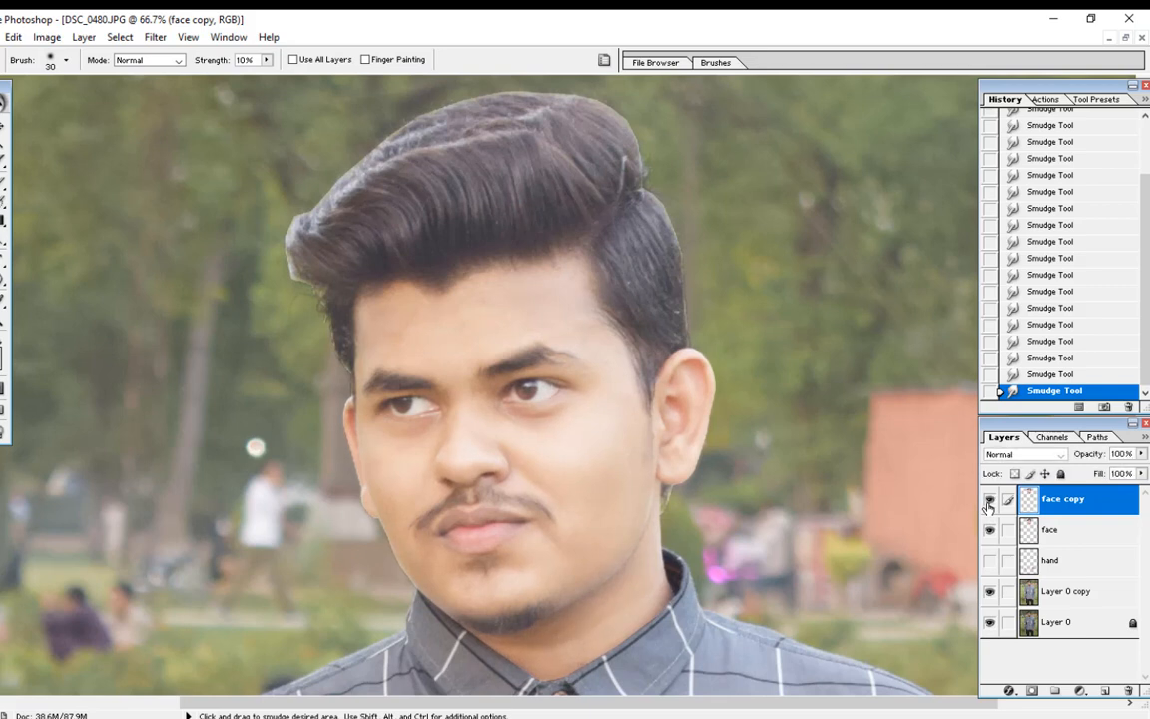
Make the hand layer visible again and hide the original face layer.
key("ctrl+minus")
key("ctrl+minus")
key("ctrl+minus")
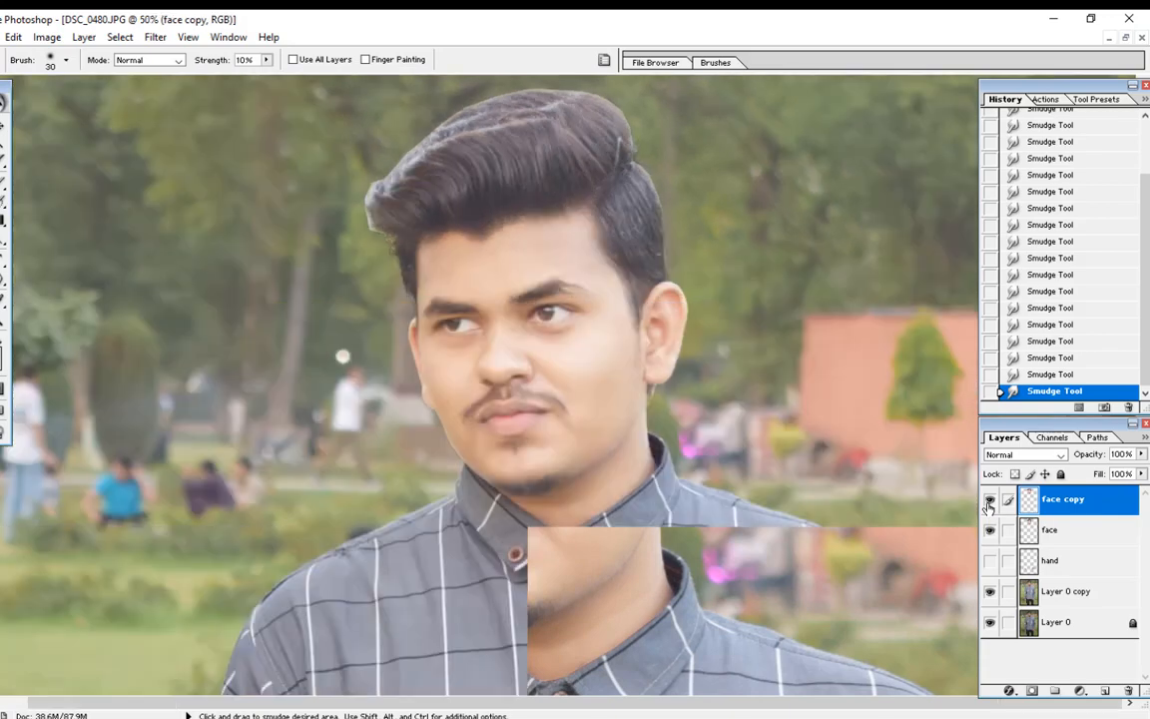
key("ctrl+minus")
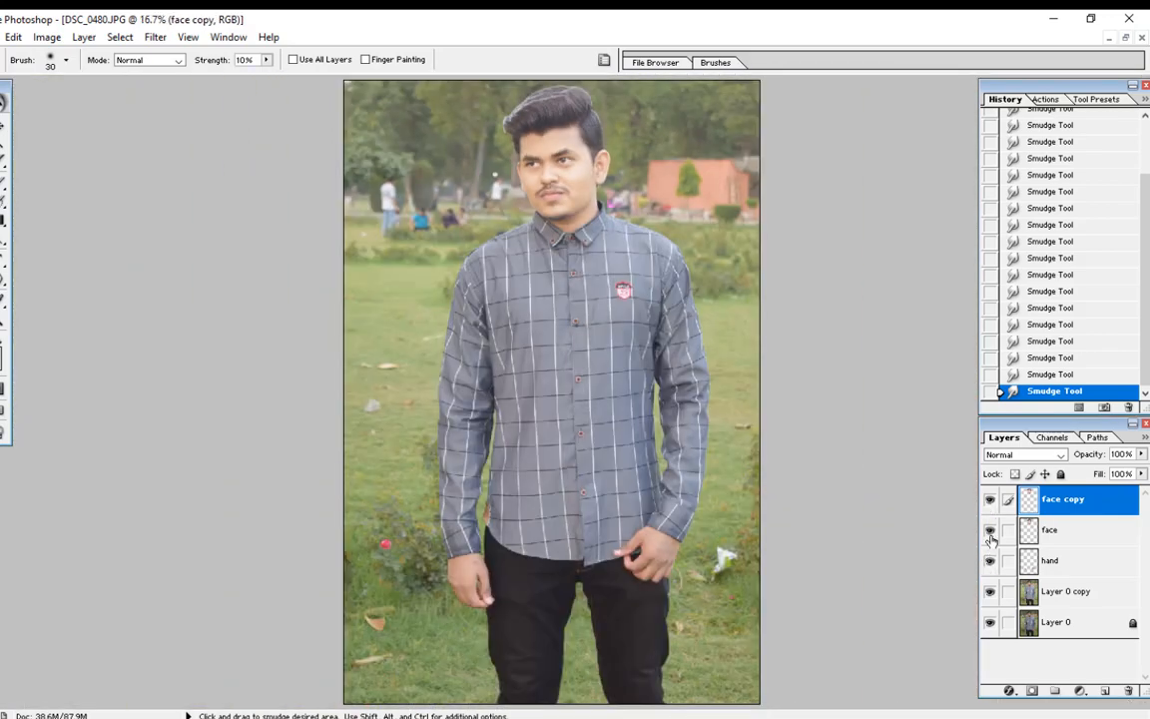
Smooth the back of the hand near the shirt hem on the hand layer with the Smudge tool, using brush size 125.
key("ctrl+plus")
key("ctrl+plus")
key("ctrl+plus")
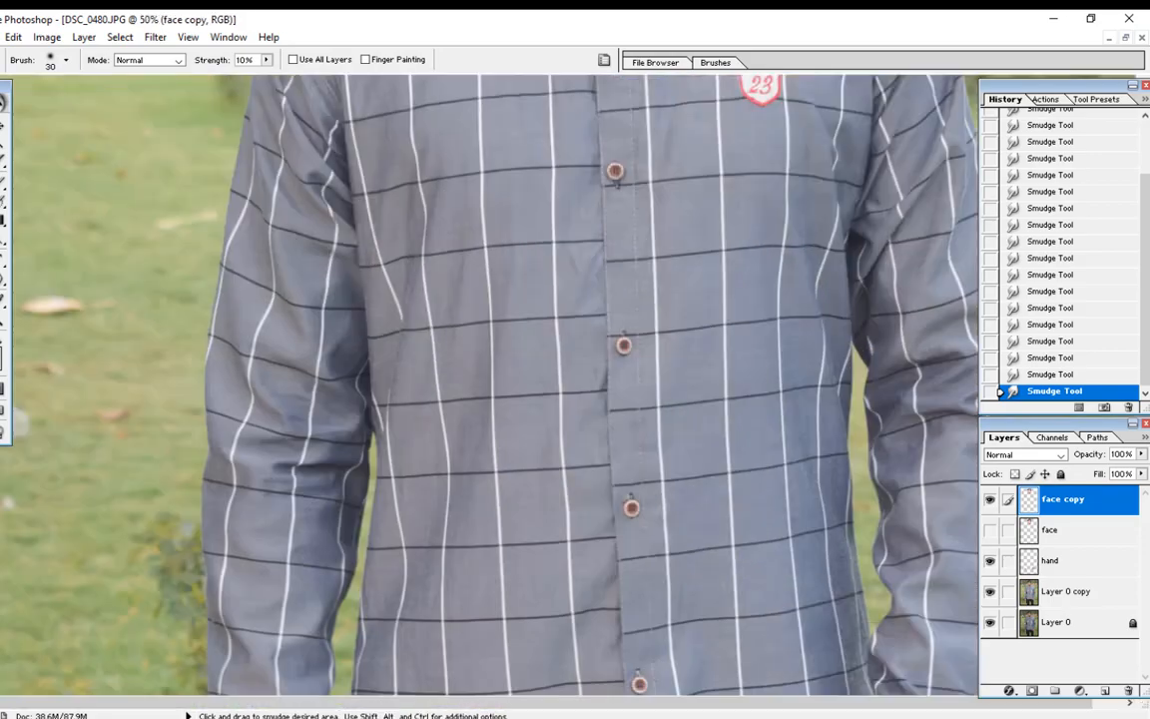
left_click_drag(652, 483, 621, 384)
scroll(621, 384, "down", 5)
key("ctrl+plus")
key("ctrl+plus")
key("ctrl+plus")
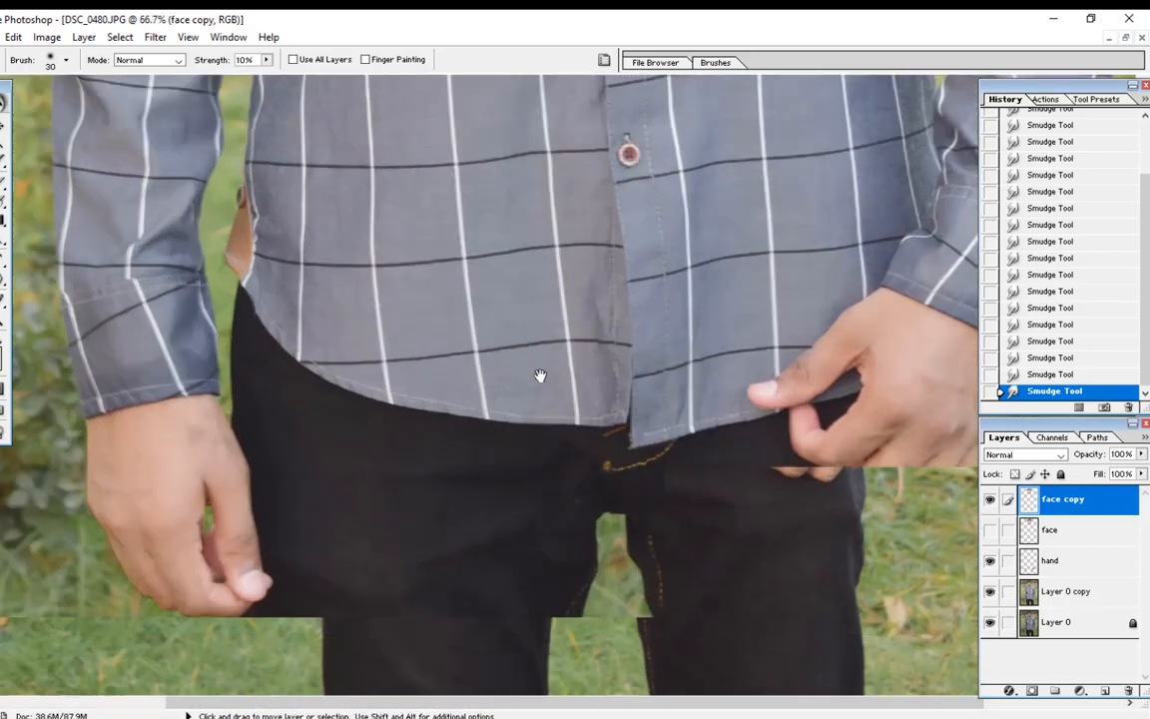
mouse_move(590, 428)
left_mouse_down()
mouse_move(423, 382)
mouse_move(382, 397)
left_mouse_up()
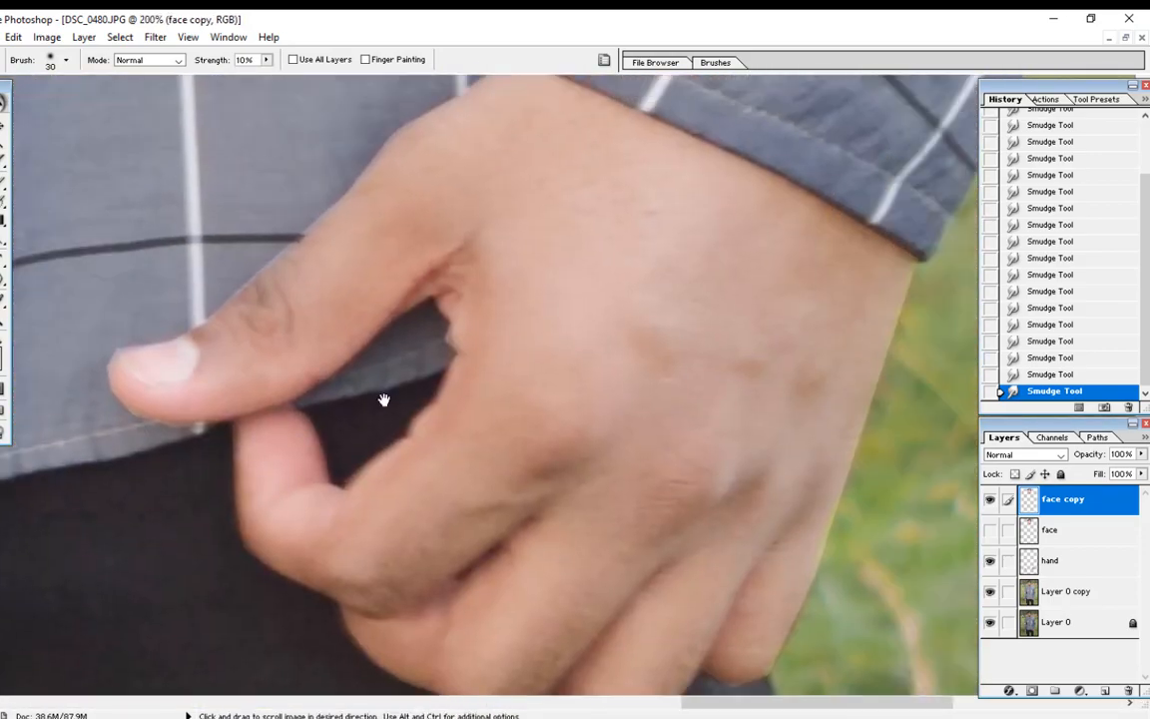
key("bracketright")
key("bracketright")
key("bracketright")
key("bracketright")
key("bracketright")
key("bracketright")
key("bracketright")
key("bracketright")
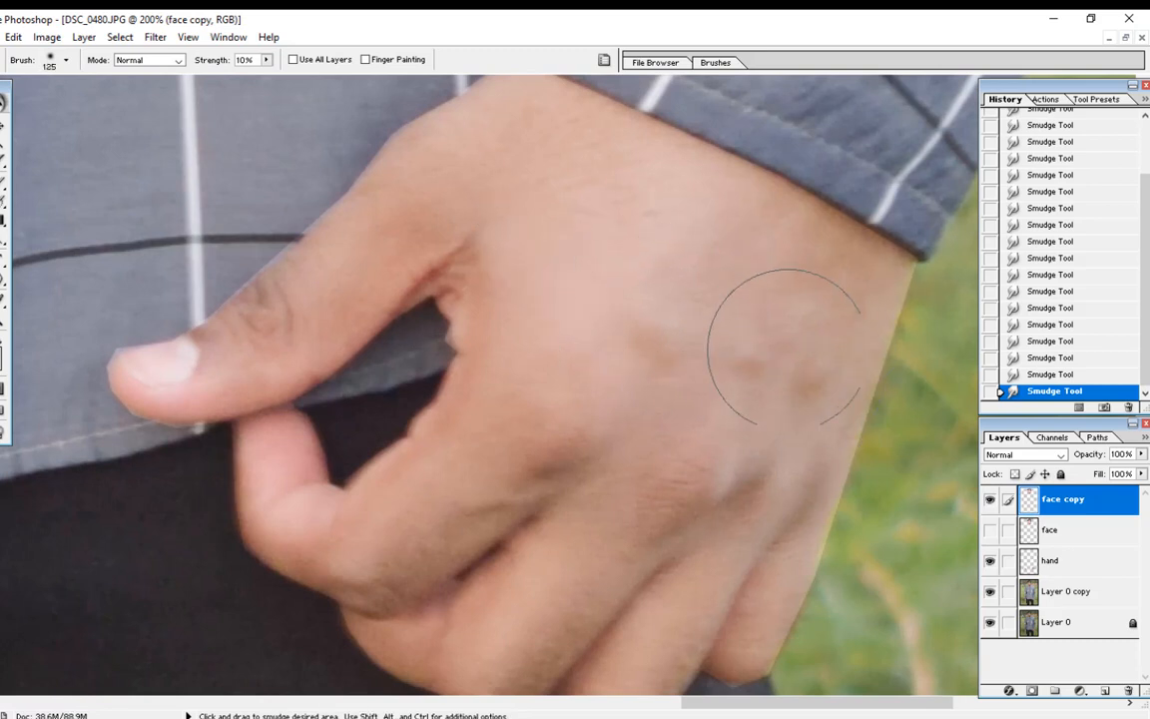
left_click(1088, 563)
mouse_move(801, 331)
left_mouse_down()
mouse_move(758, 401)
mouse_move(791, 339)
mouse_move(727, 276)
left_mouse_up()
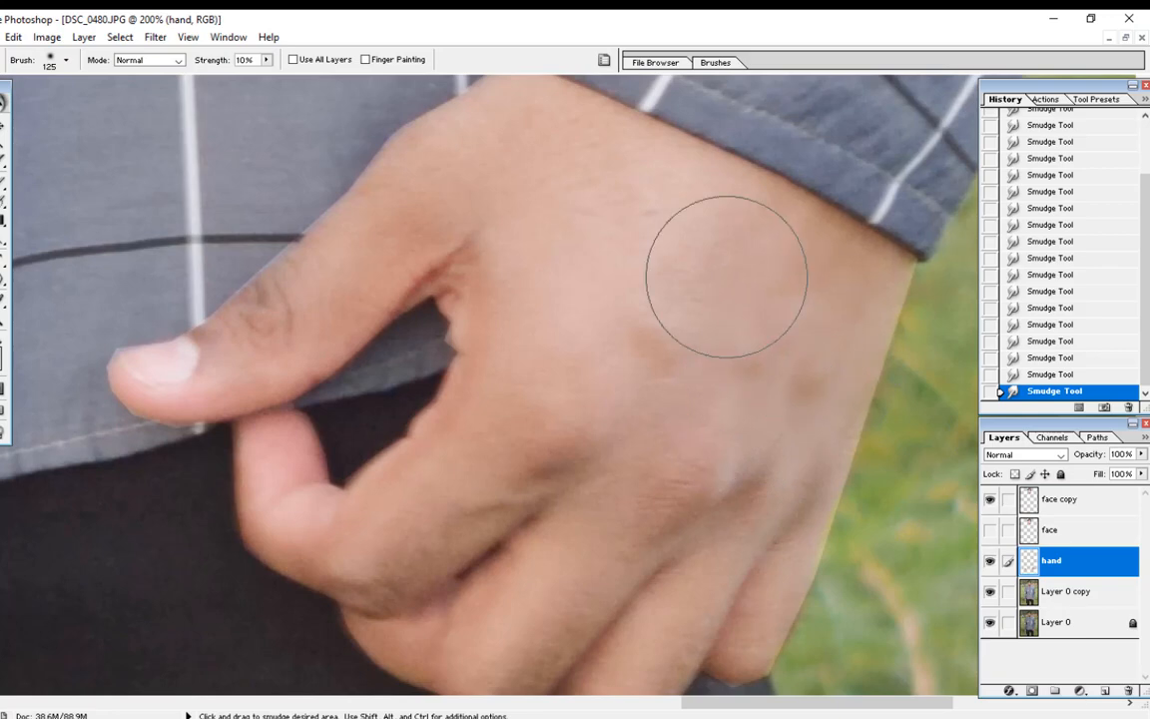
Reduce the Smudge brush to size 80 and smooth the fingers of that hand and the skin of the other hand.
key("bracketleft")
key("bracketleft")
key("bracketleft")
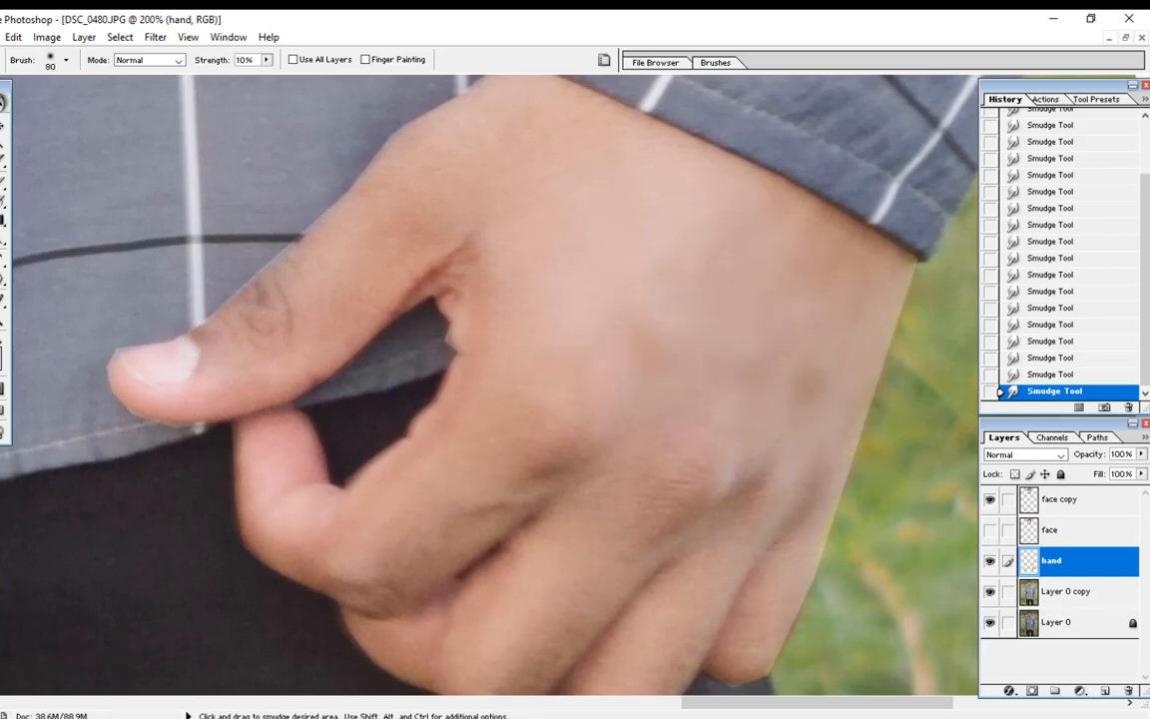
left_click_drag(604, 526, 613, 401)
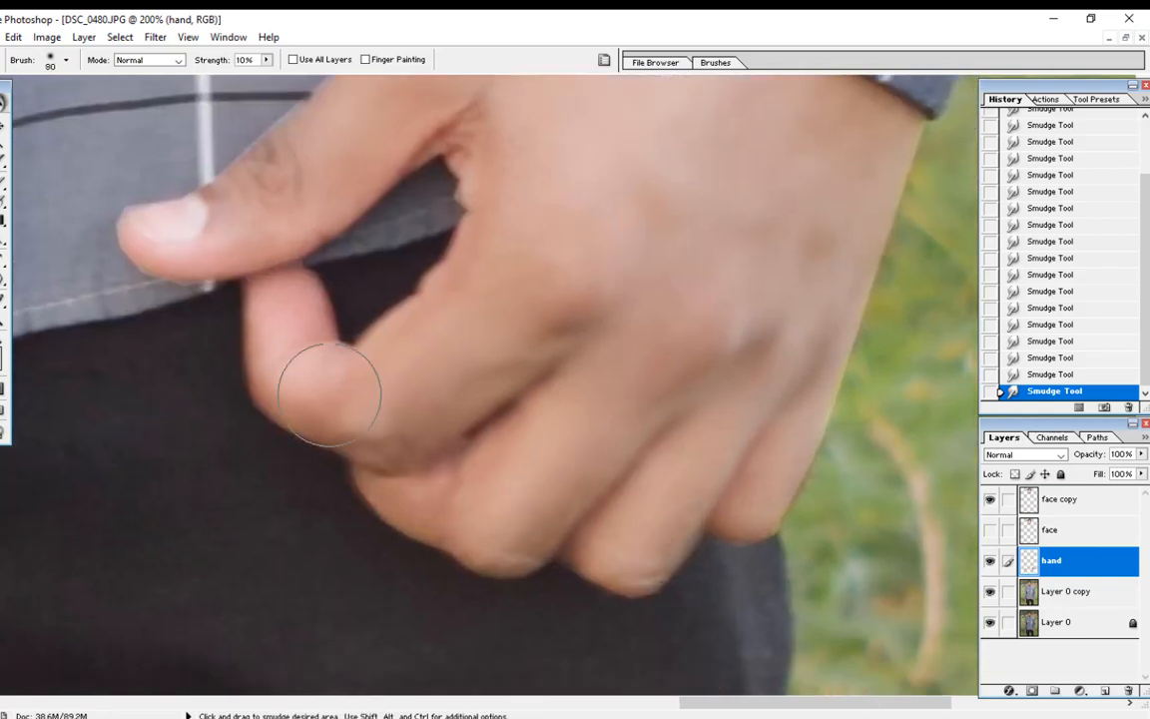
scroll(810, 336, "left", 10)
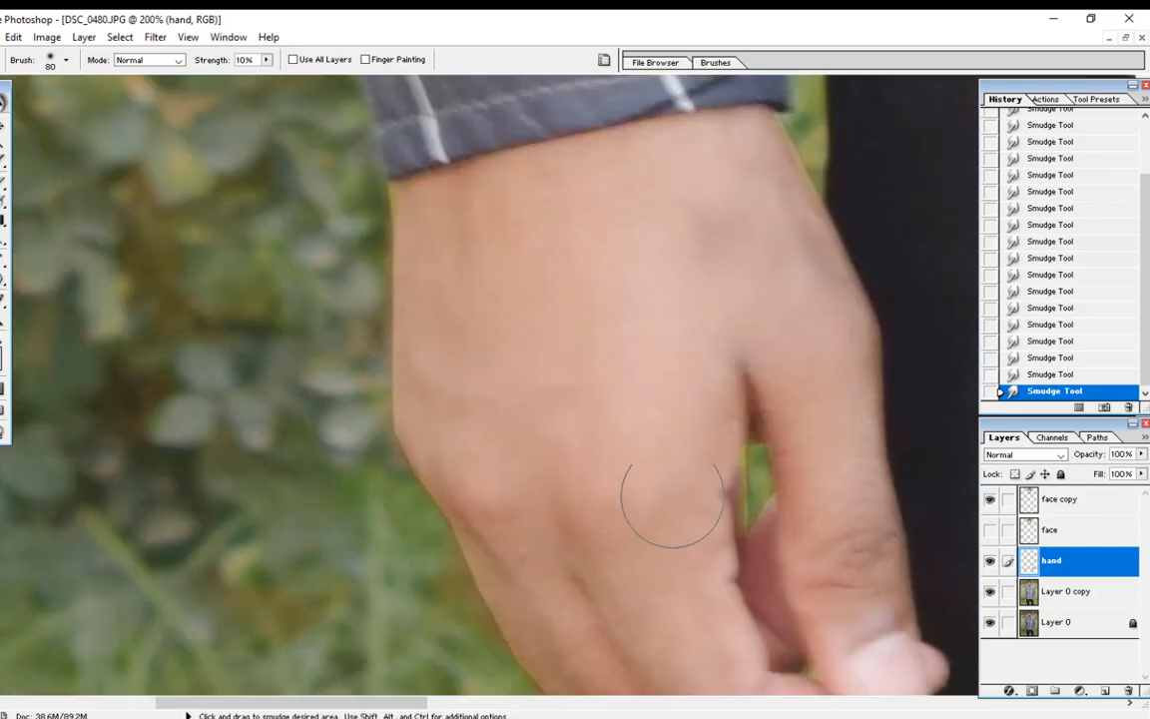
left_click_drag(673, 493, 621, 477)
Examine the smudged portrait as a whole, and inspect the face and collar up close.
key("ctrl+0")
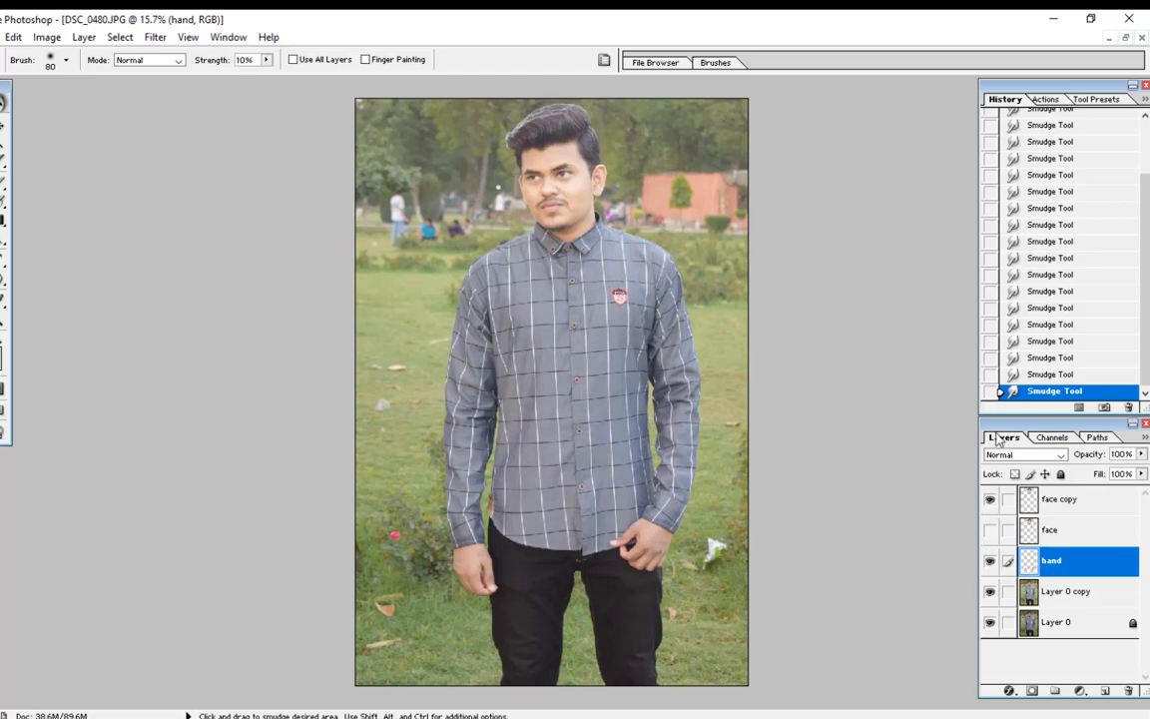
key("ctrl+plus")
key("ctrl+plus")
key("ctrl+plus")
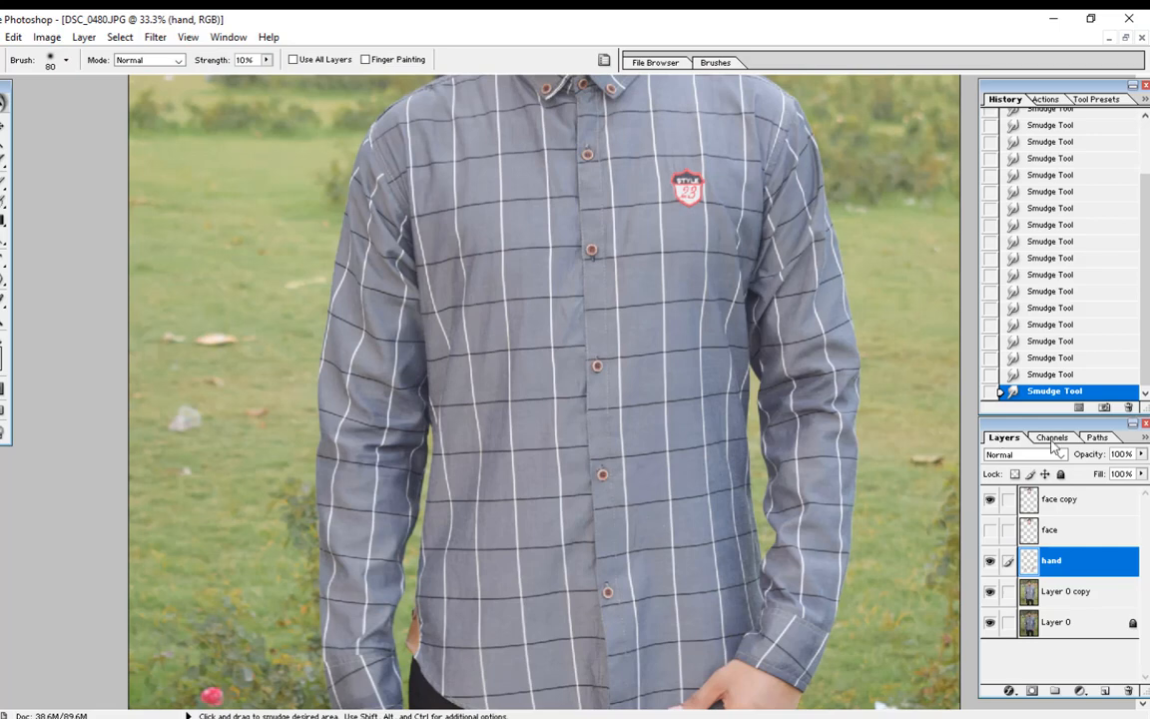
scroll(545, 389, "up", 4)
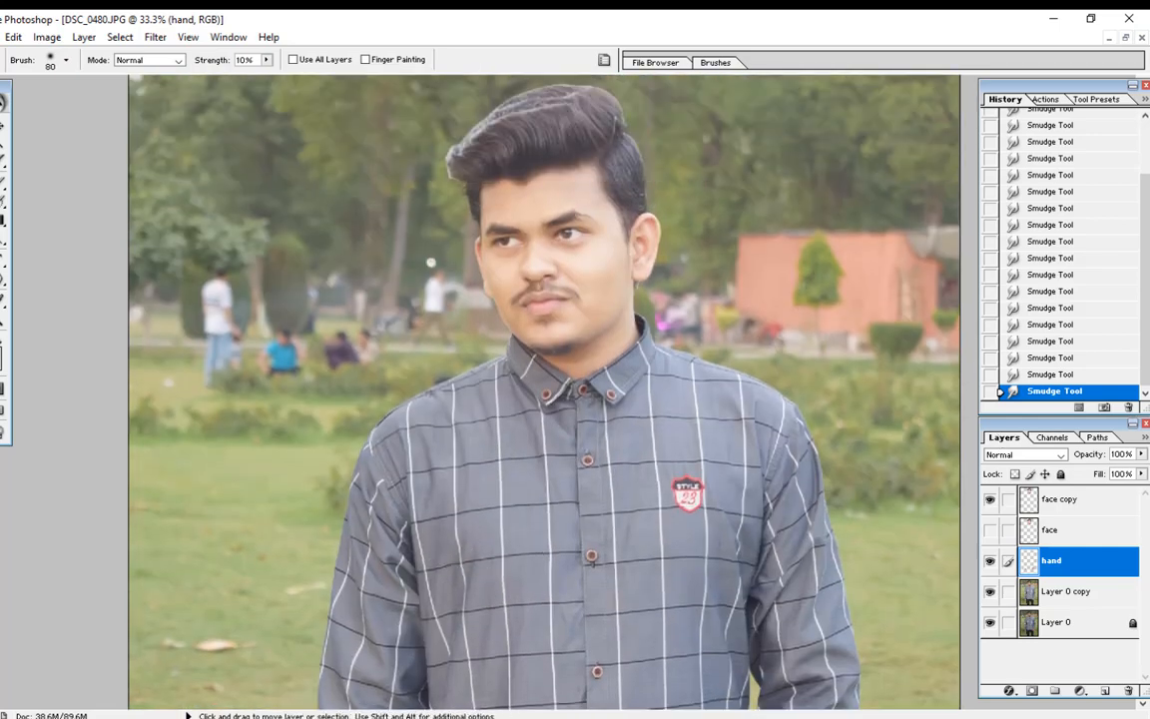
key("ctrl+plus")
key("ctrl+plus")
key("ctrl+plus")
left_click_drag(450, 302, 486, 347)
key("ctrl+plus")
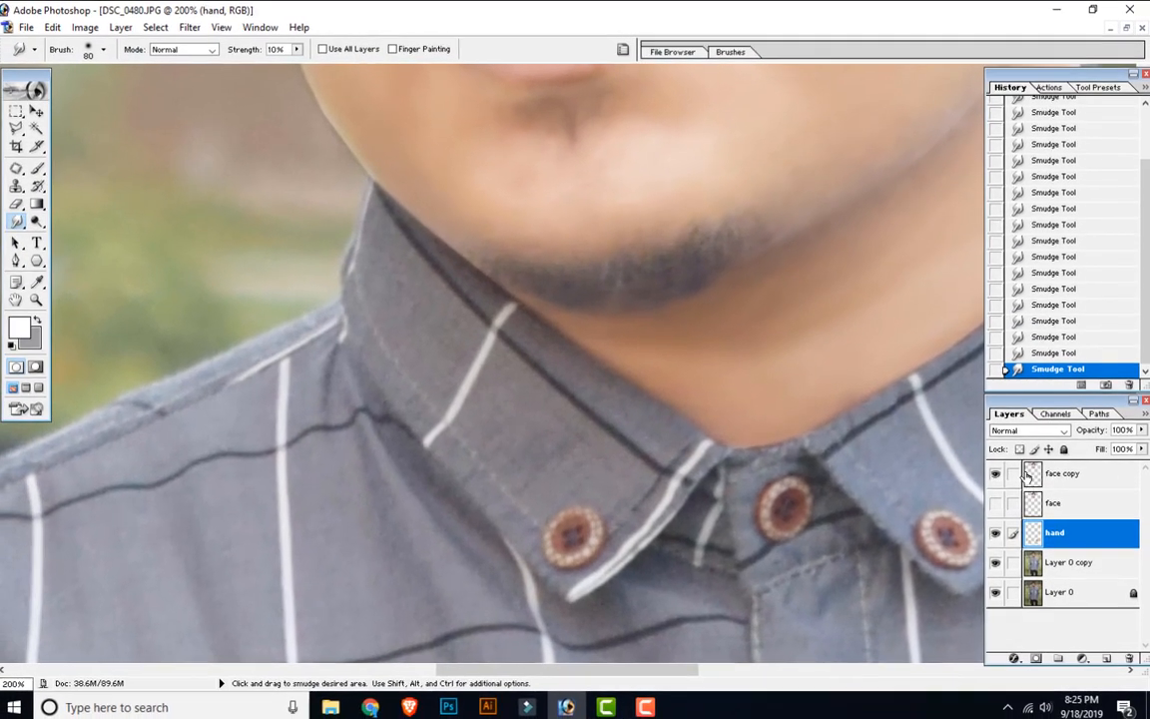
Load the outlines of the face copy and hand layers as one combined selection, and make Layer 0 copy active.
left_click(1070, 500)
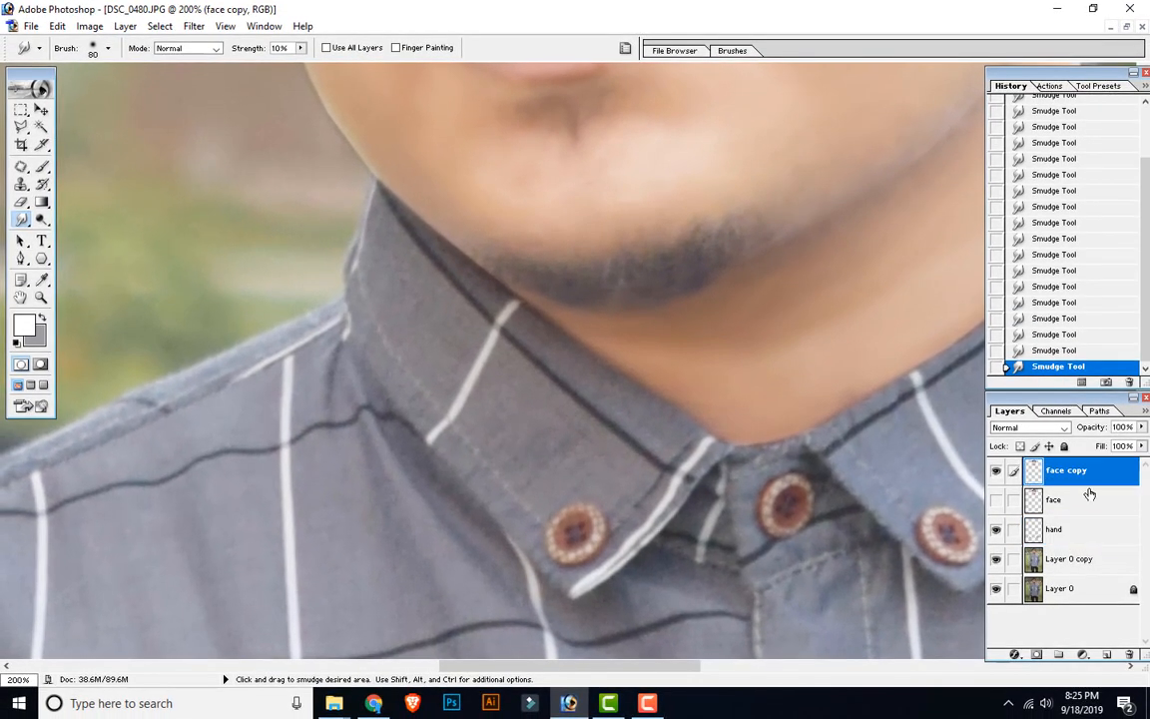
left_click(996, 477)
left_click(996, 475)
key("ctrl+0")
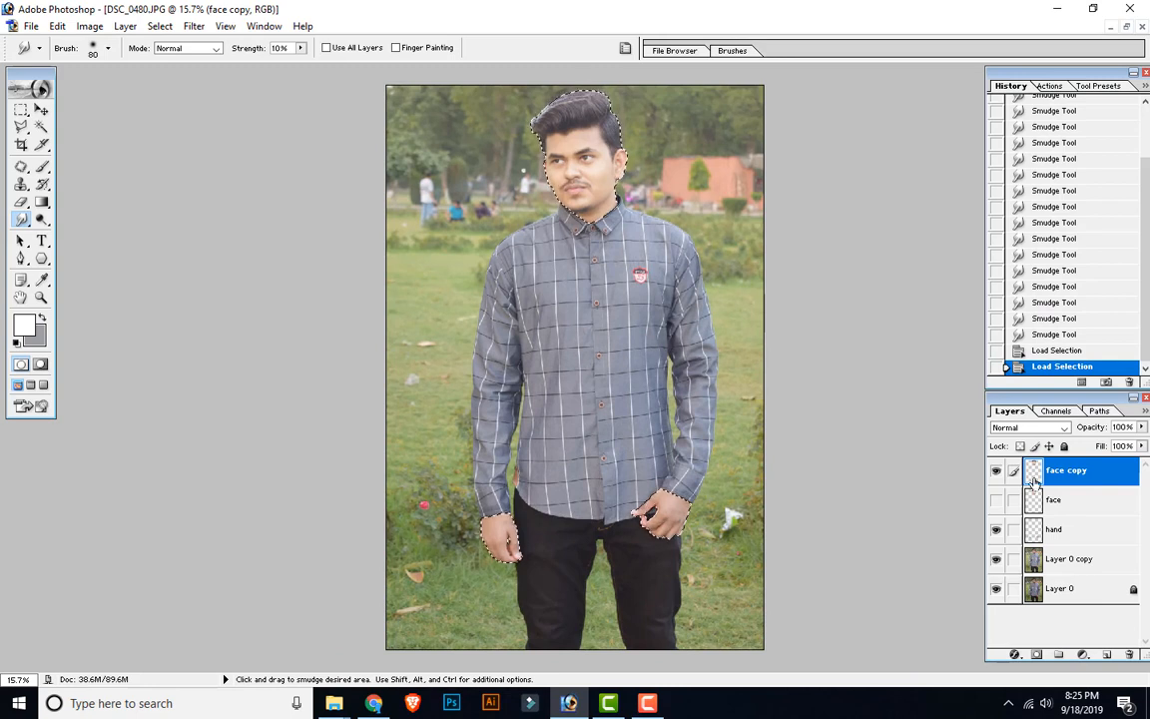
left_click(1056, 561)
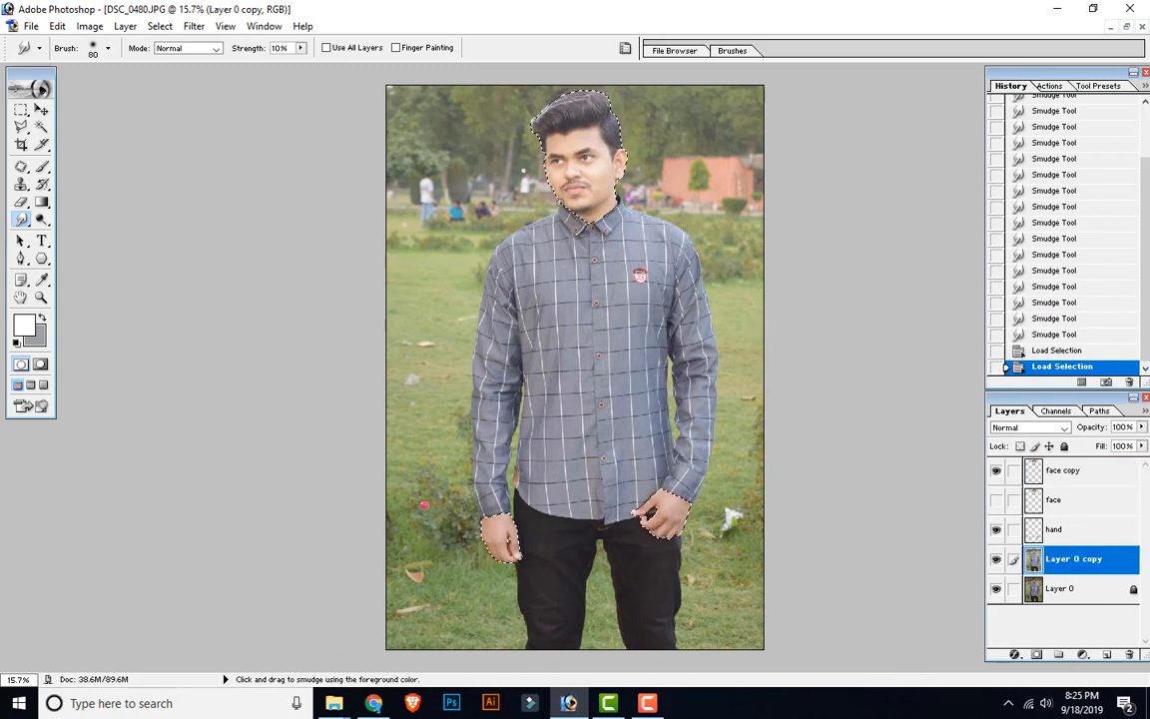
With the Polygonal Lasso adding to the selection, trace the shirt from the collar along the shoulder on the picture's left side.
scroll(575, 367, "down", 5)
scroll(725, 502, "up", 10)
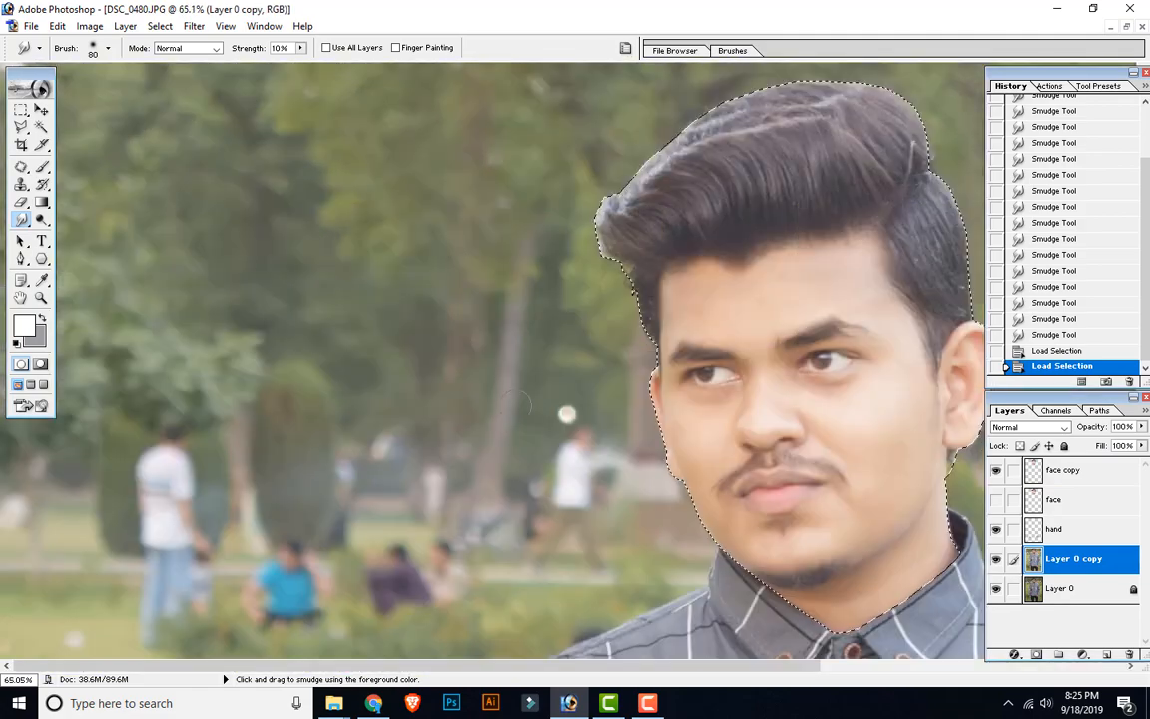
left_click_drag(725, 502, 439, 306)
scroll(440, 306, "up", 2)
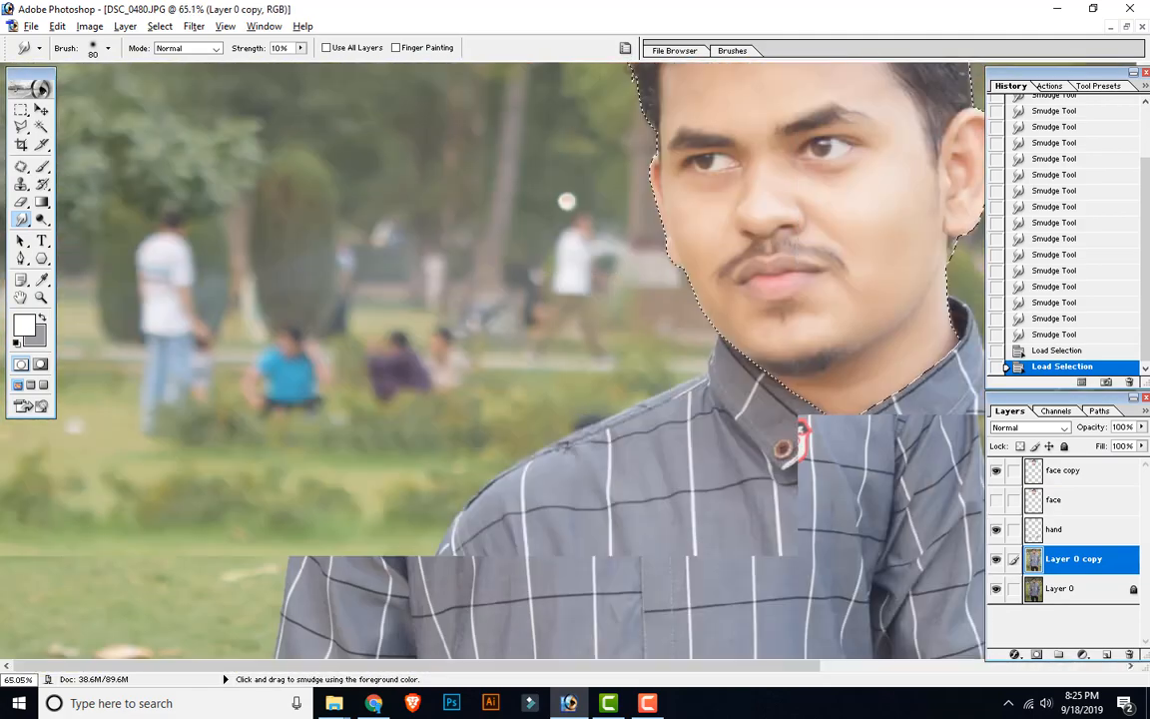
left_click_drag(555, 278, 429, 125)
scroll(701, 323, "up", 2)
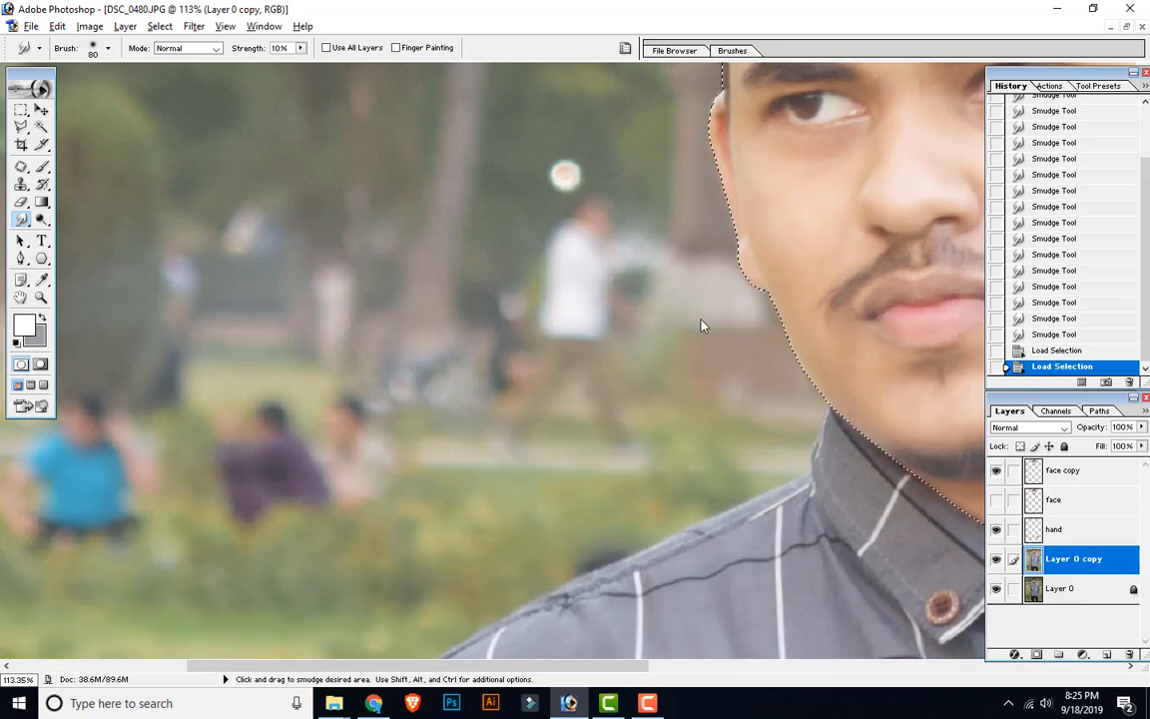
key("alt+space")
key("Escape")
left_click_drag(701, 323, 343, 70)
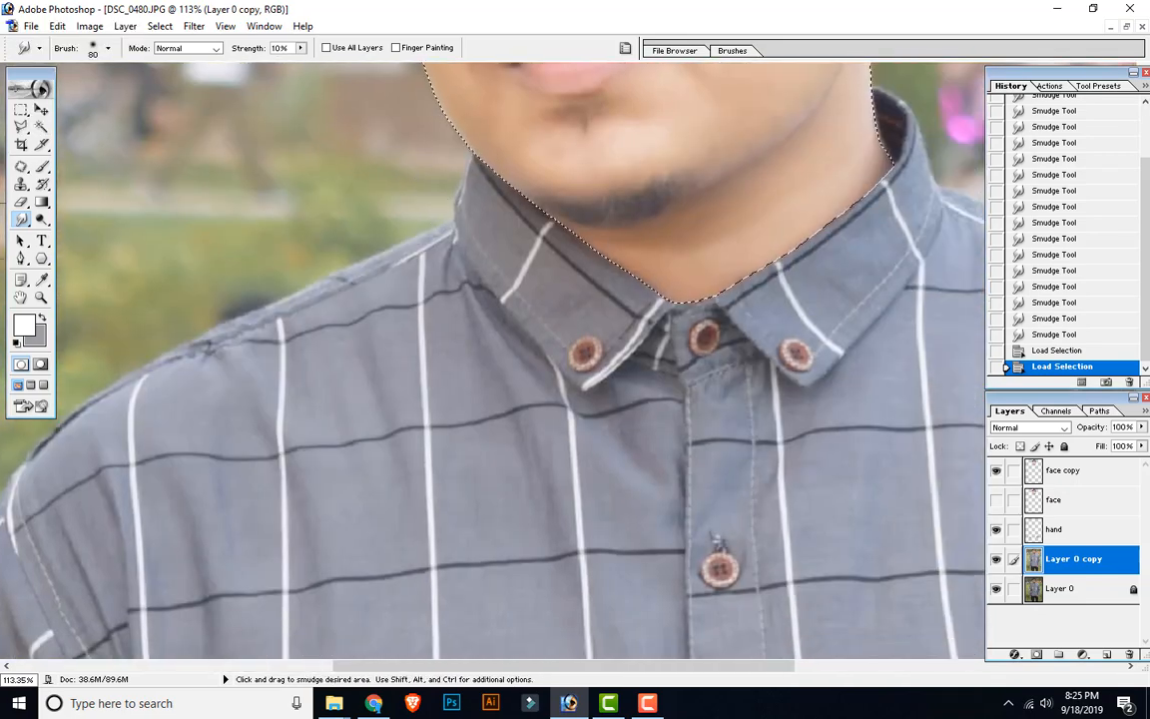
left_click(22, 128)
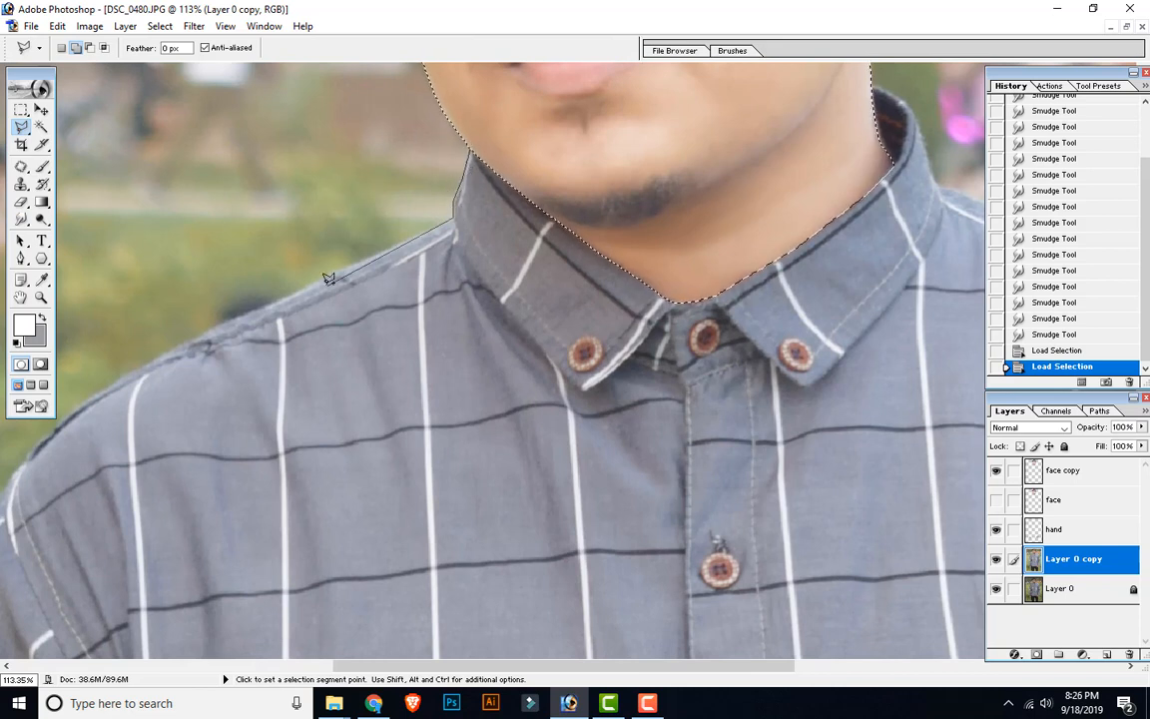
scroll(329, 277, "left", 5)
left_click(449, 283)
scroll(237, 508, "left", 5)
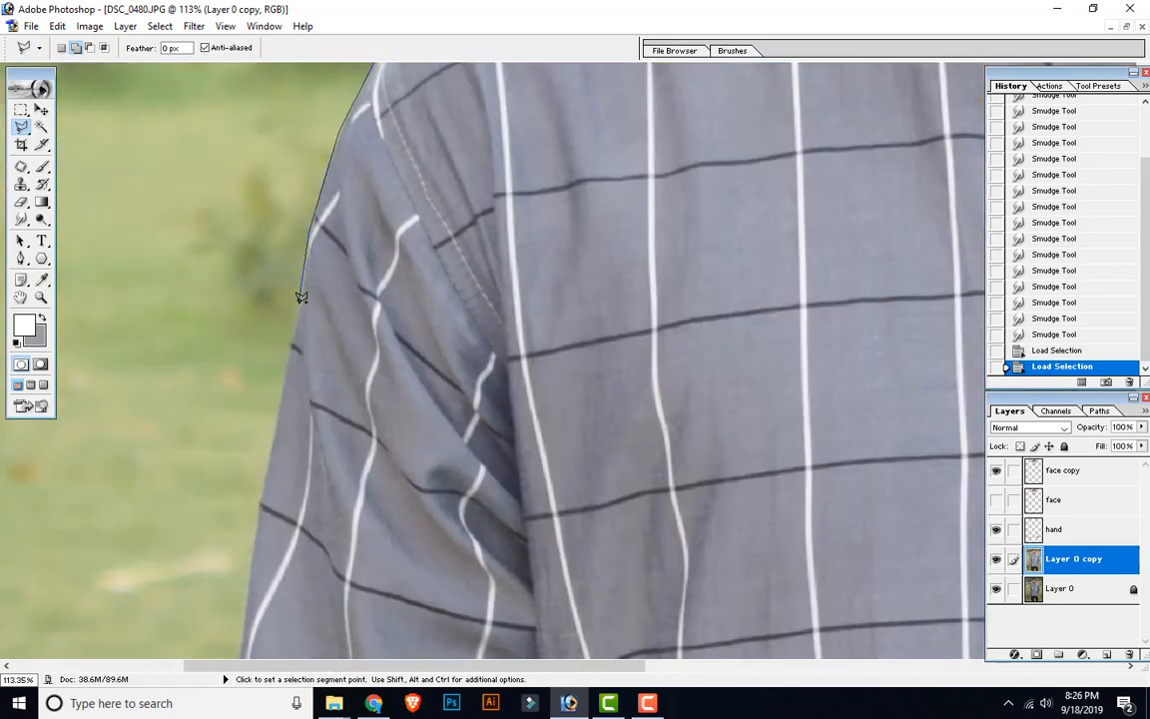
mouse_move(599, 150)
left_mouse_down()
mouse_move(512, 342)
mouse_move(287, 571)
left_mouse_up()
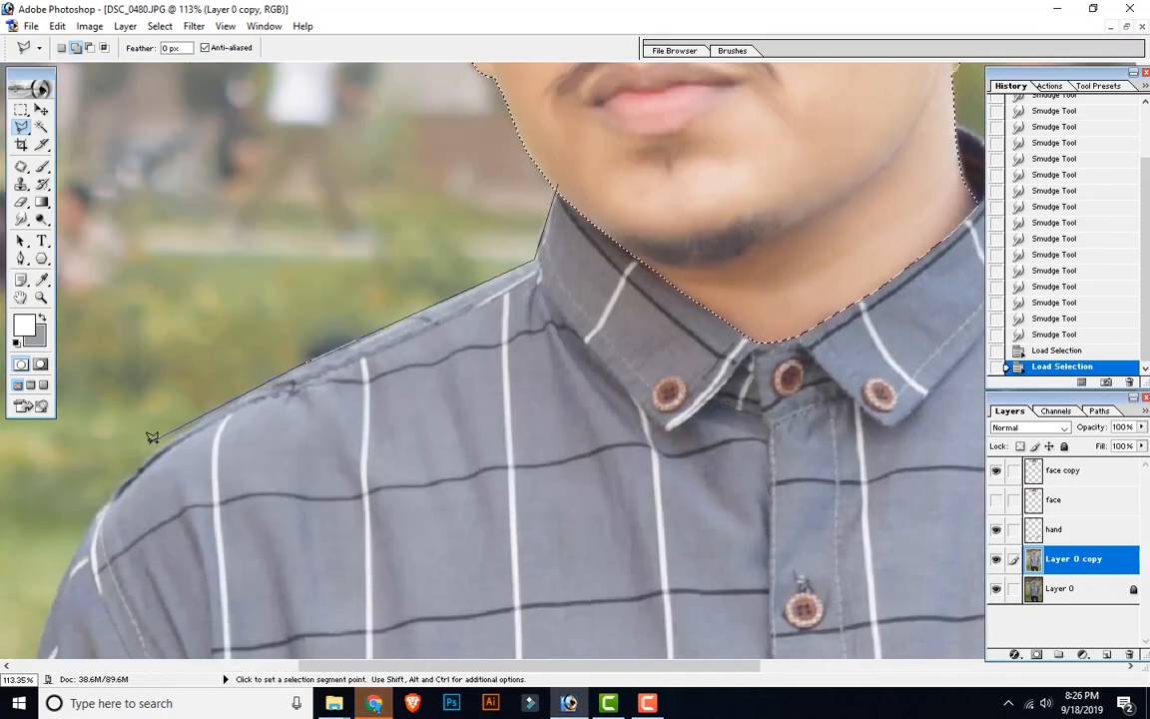
Continue the lasso outline down the outer edge of the left sleeve to the cuff and across the wrist of the selected hand.
scroll(151, 437, "down", 5)
scroll(152, 437, "left", 5)
scroll(244, 381, "down", 3)
scroll(300, 420, "down", 5)
scroll(332, 337, "down", 3)
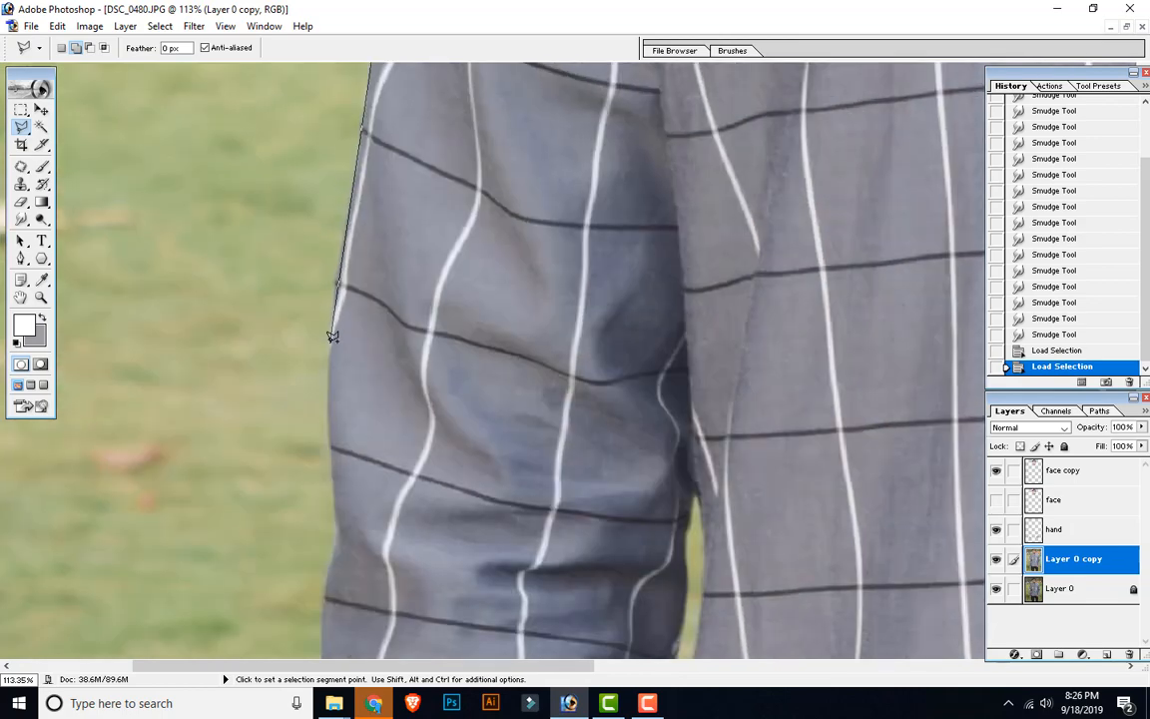
scroll(333, 320, "down", 3)
scroll(333, 392, "down", 3)
scroll(283, 257, "down", 3)
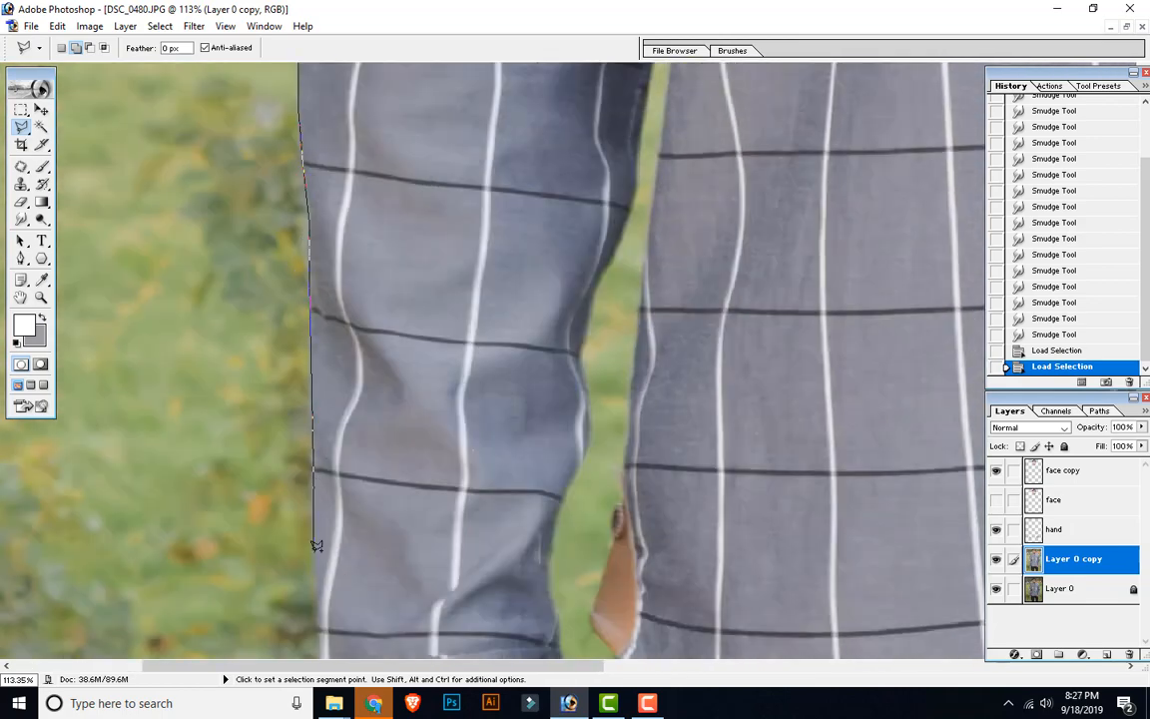
scroll(315, 546, "down", 3)
left_click(333, 451)
left_click(439, 438)
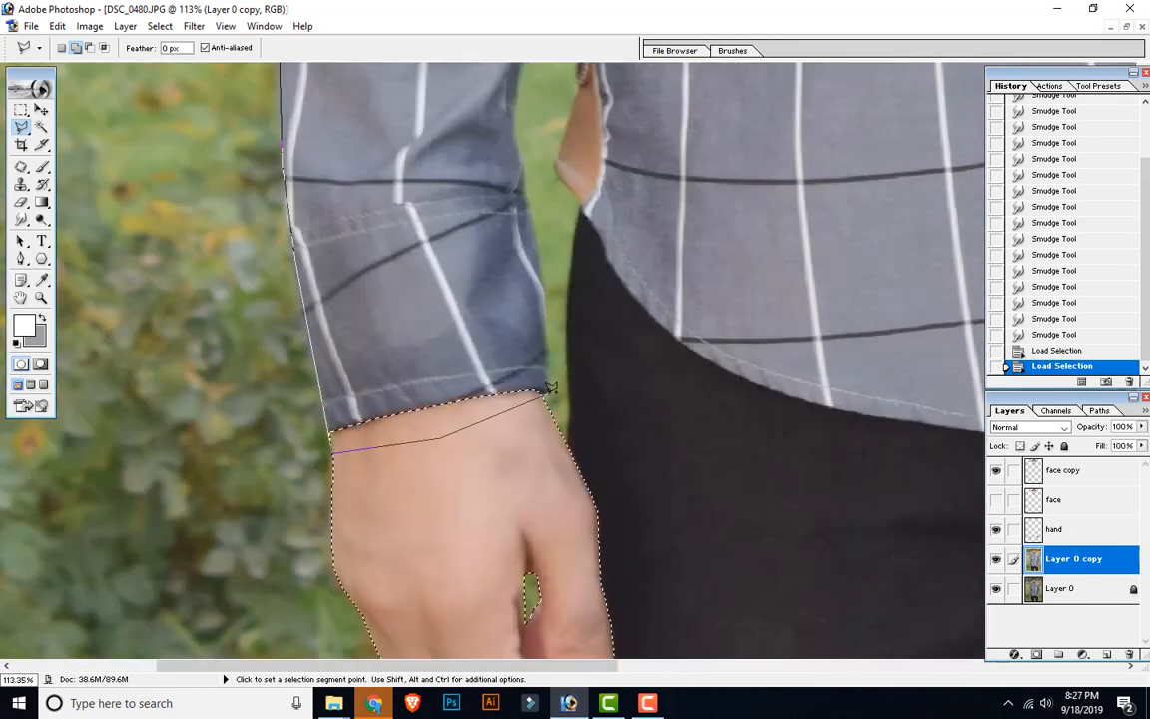
Continue the lasso outline down the left trouser leg, around the grass gap between the legs, and down the right leg's inner edge.
scroll(500, 300, "down", 9)
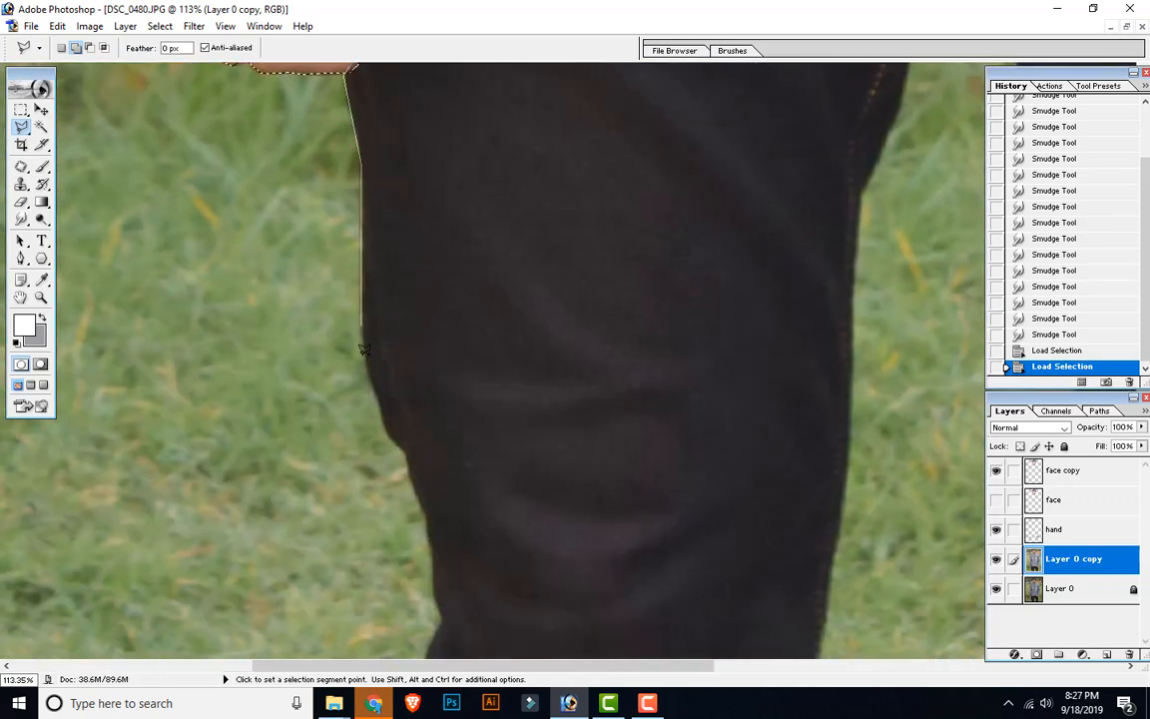
scroll(427, 505, "down", 2)
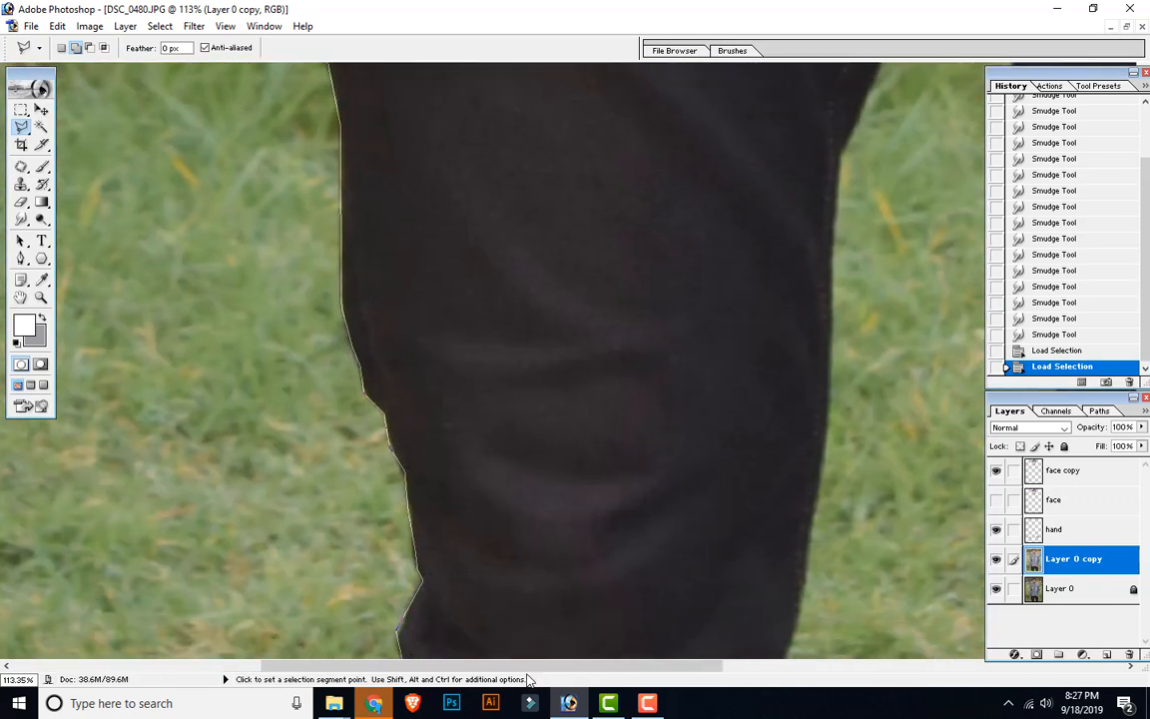
scroll(835, 145, "up", 5)
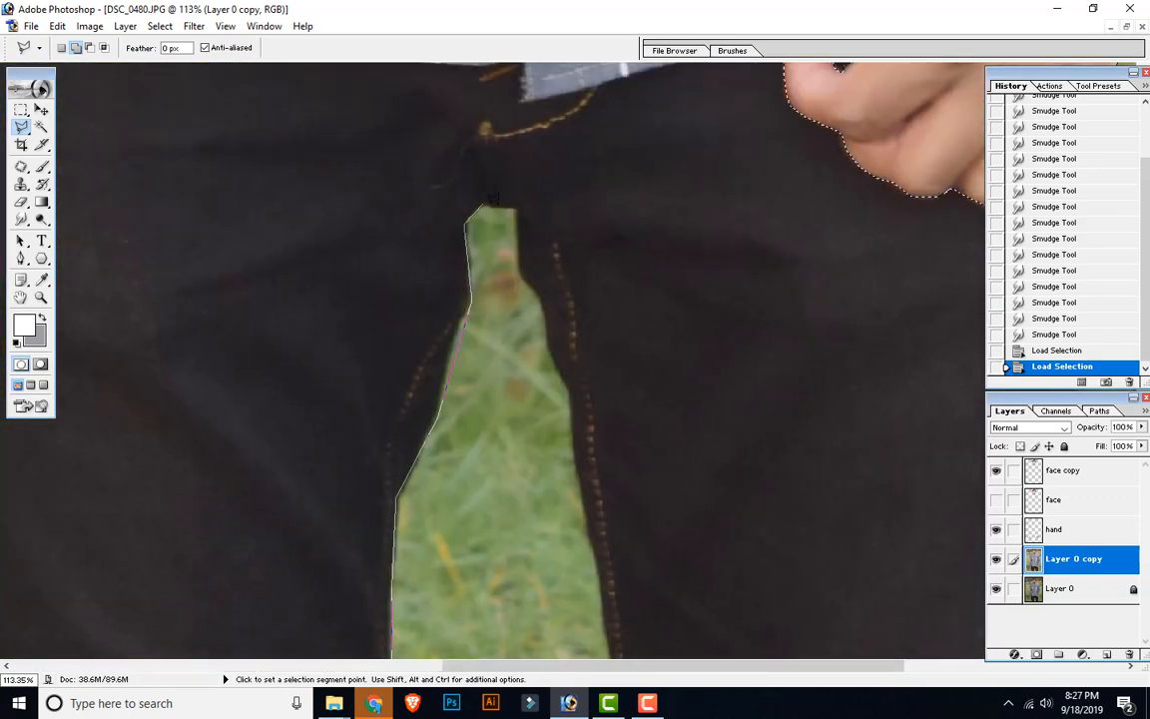
left_click(569, 391)
scroll(575, 496, "down", 5)
left_click(605, 464)
scroll(719, 649, "right", 5)
left_click(500, 557)
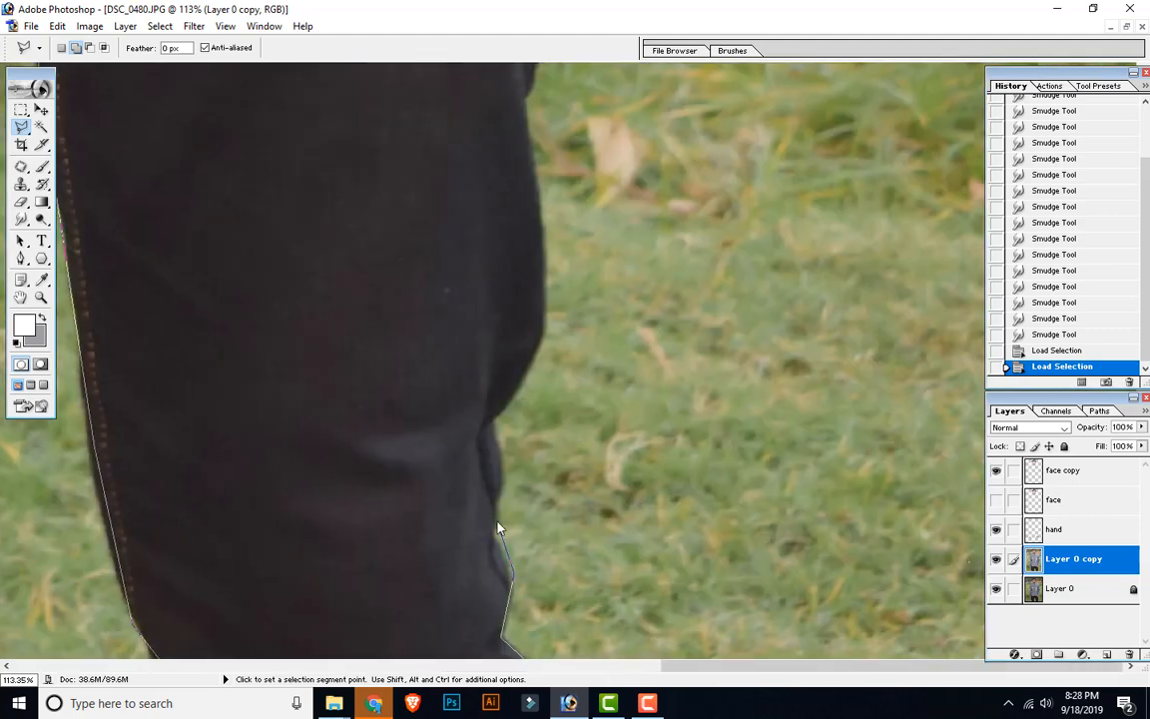
Trace the outer edge of the right trouser leg upward, past the selected hand to the right shirt cuff.
left_click(497, 423)
scroll(525, 365, "up", 5)
left_click(535, 518)
scroll(519, 422, "up", 10)
left_click(770, 159)
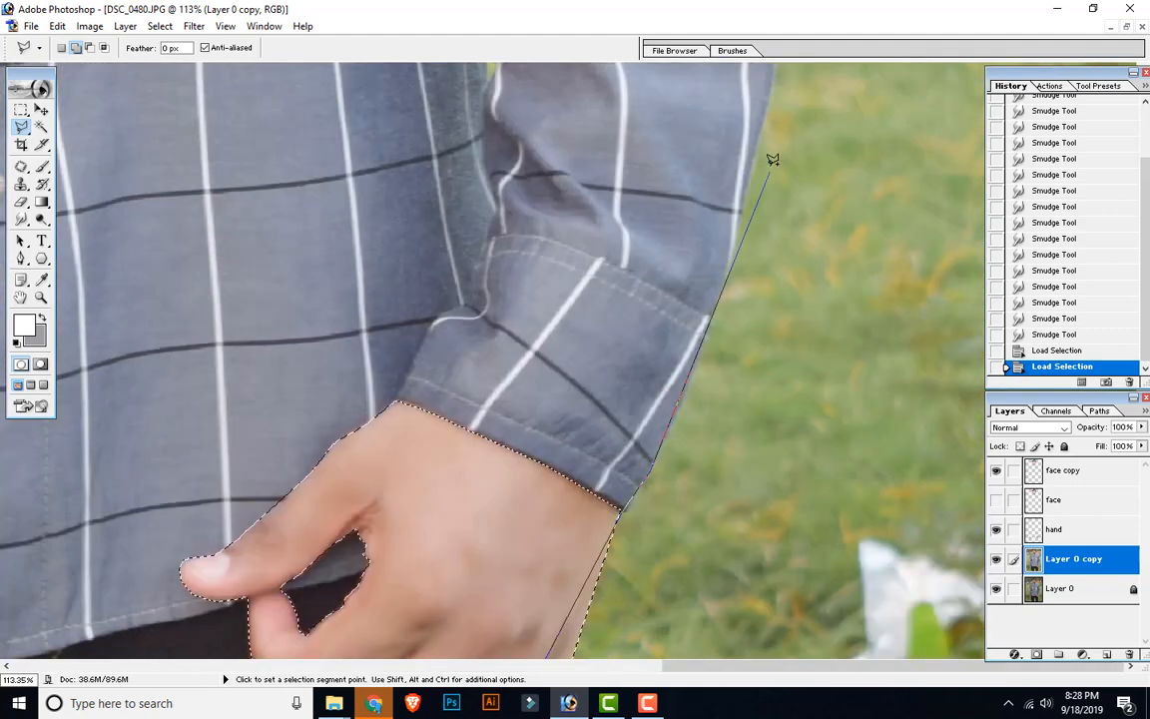
Continue the lasso outline up the outer edge of the right sleeve from the cuff toward the upper arm.
scroll(788, 160, "up", 3)
left_click(802, 163)
left_click_drag(802, 163, 809, 329)
left_click(813, 202)
left_click_drag(813, 202, 818, 384)
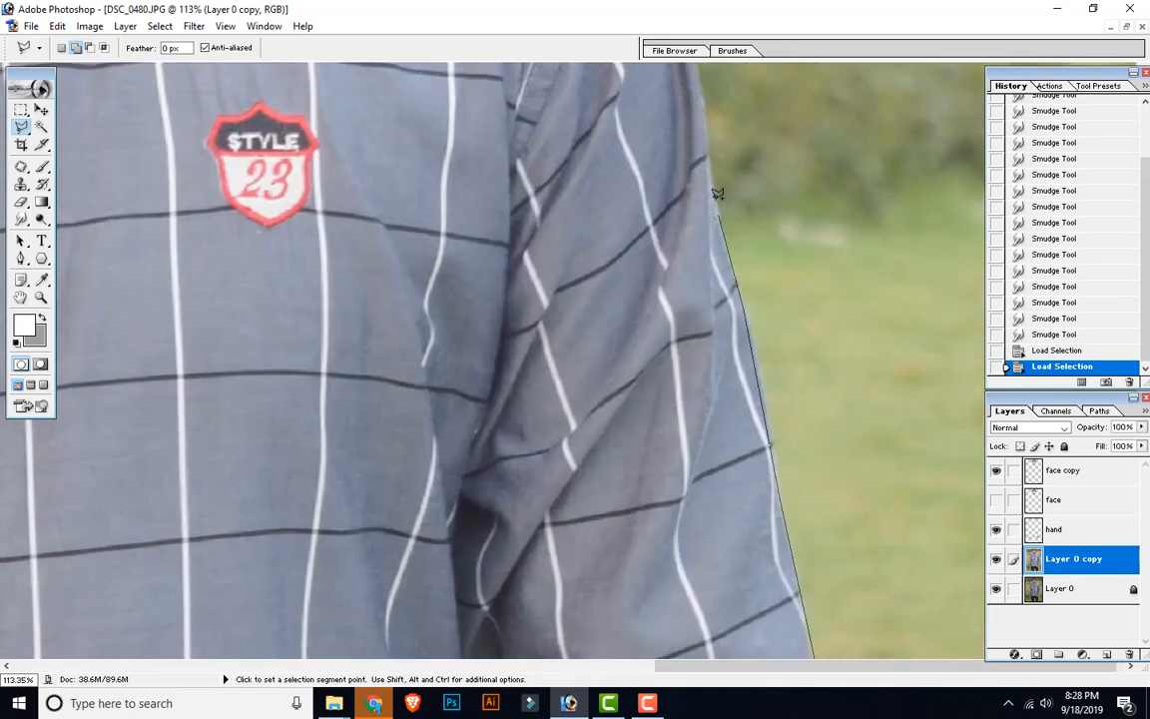
Trace the right upper arm and shoulder back to the collar and close the outline, adding the clothed body to the selection.
left_click(716, 193)
left_click_drag(716, 193, 701, 474)
left_click(639, 258)
scroll(616, 174, "up", 5)
left_click(449, 267)
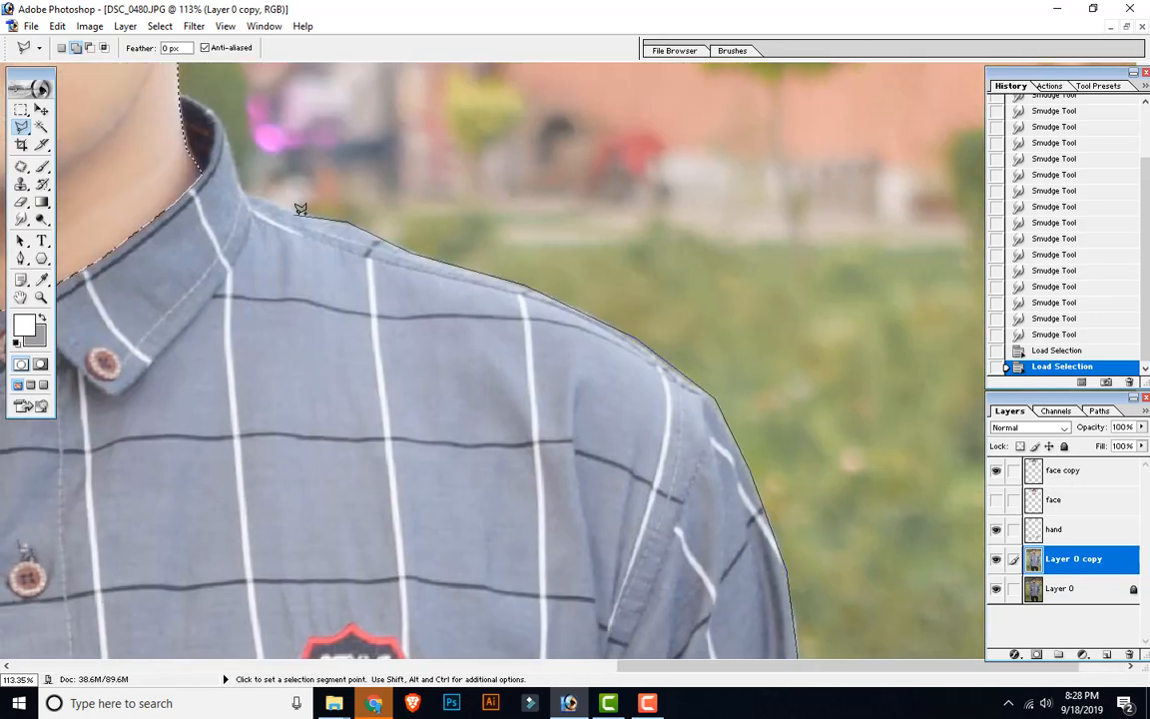
mouse_move(303, 205)
left_mouse_down()
mouse_move(320, 265)
mouse_move(812, 417)
left_mouse_up()
double_click(811, 416)
Subtract the narrow grass gap between the left-hand arm and the torso from the selection with the Polygonal Lasso.
key("ctrl+minus")
key("ctrl+minus")
key("ctrl+minus")
key("ctrl+plus")
key("ctrl+plus")
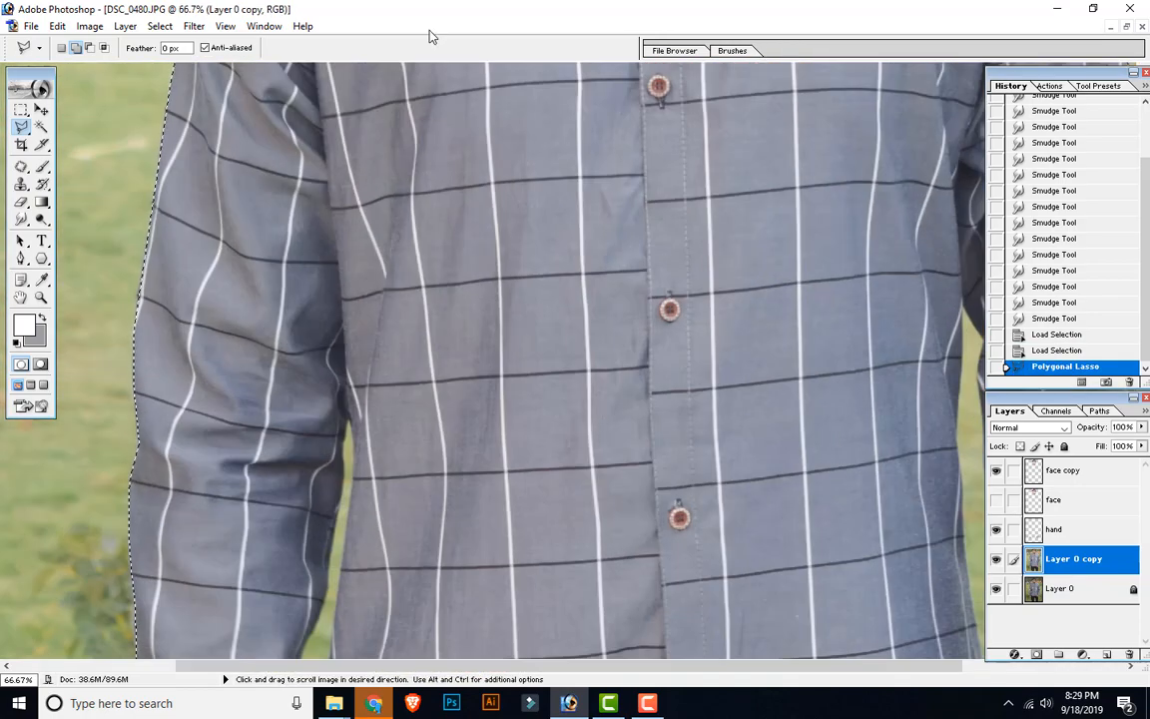
key("ctrl+plus")
key("ctrl+plus")
mouse_move(577, 436)
left_mouse_down()
mouse_move(463, 346)
mouse_move(467, 282)
mouse_move(423, 526)
mouse_move(350, 380)
mouse_move(327, 75)
left_mouse_up()
left_click(462, 346)
left_click(423, 526)
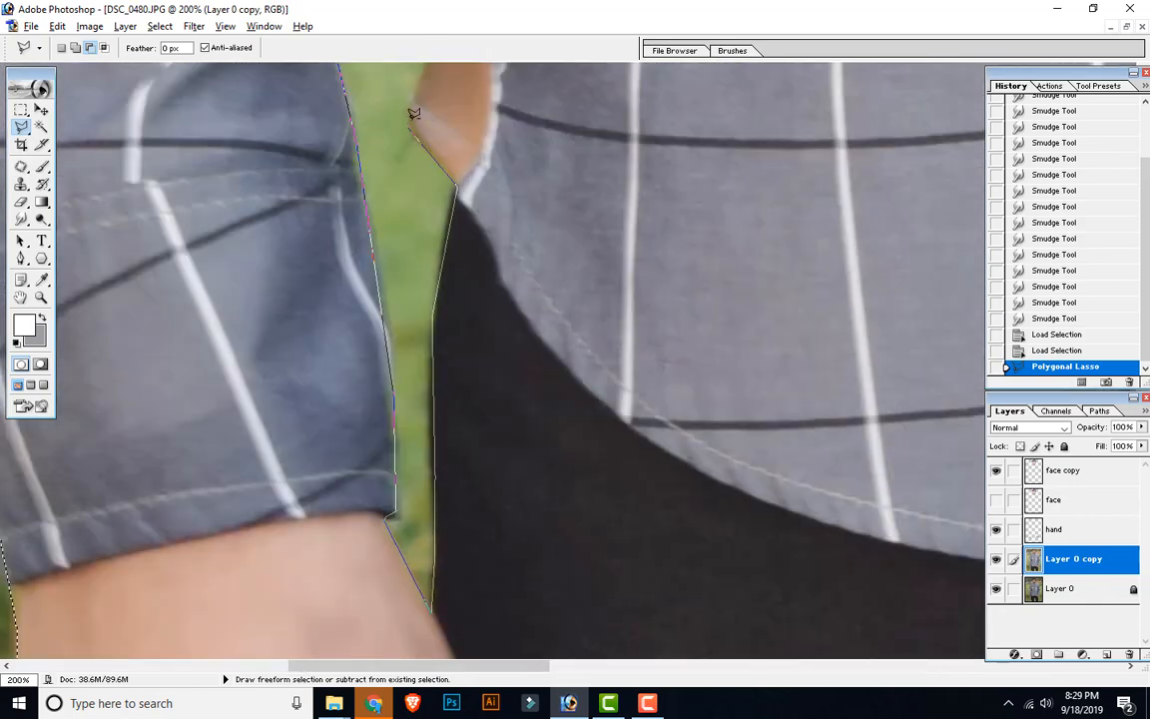
scroll(413, 113, "up", 15)
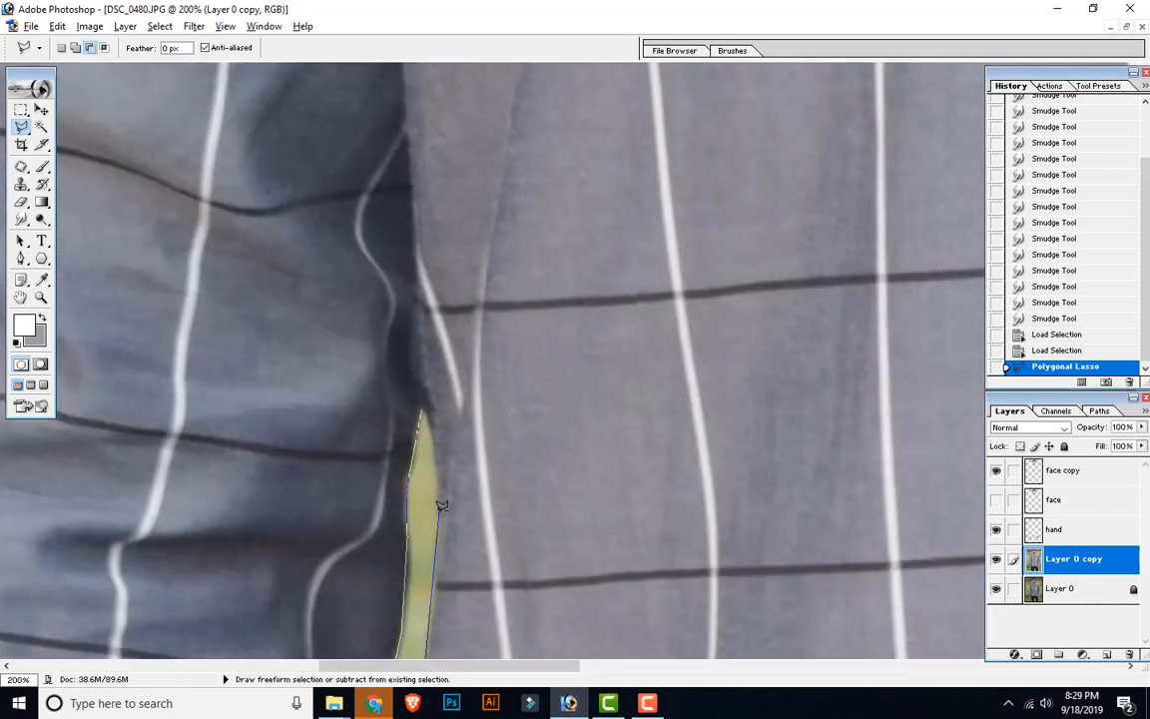
scroll(440, 504, "down", 10)
left_click(360, 175)
Subtract the grass gap between the torso and the right-hand sleeve from the selection with the Polygonal Lasso.
scroll(397, 315, "down", 3)
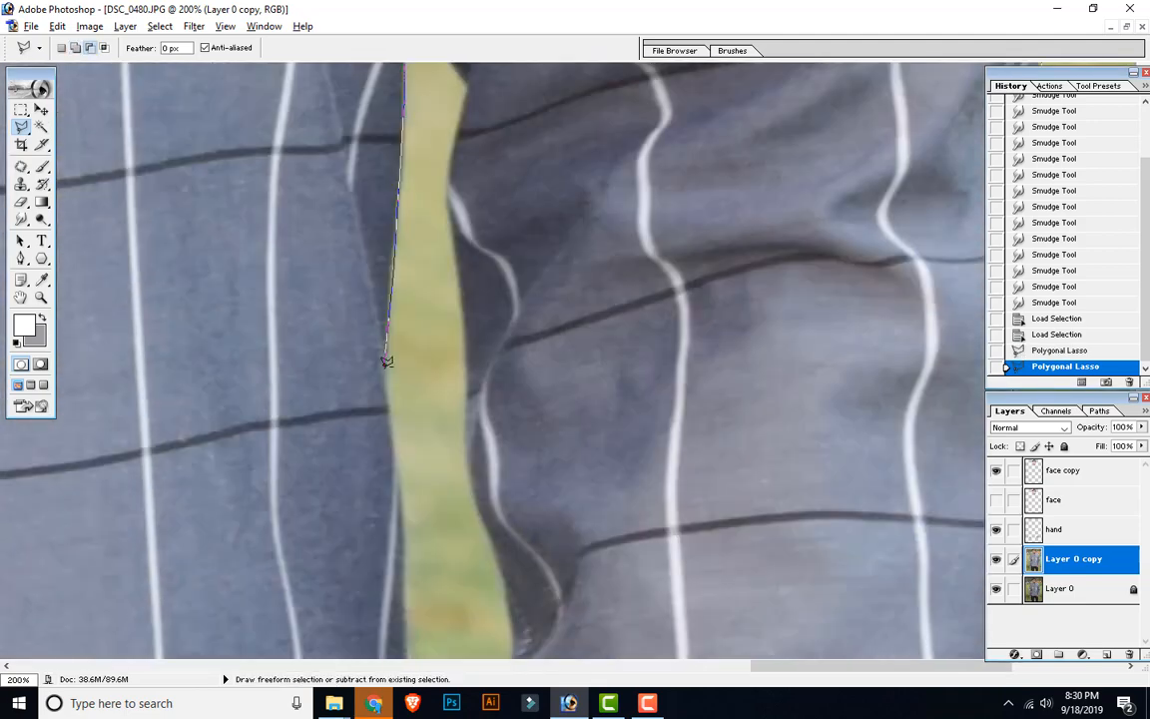
scroll(387, 361, "down", 10)
left_click(440, 611)
scroll(452, 239, "up", 3)
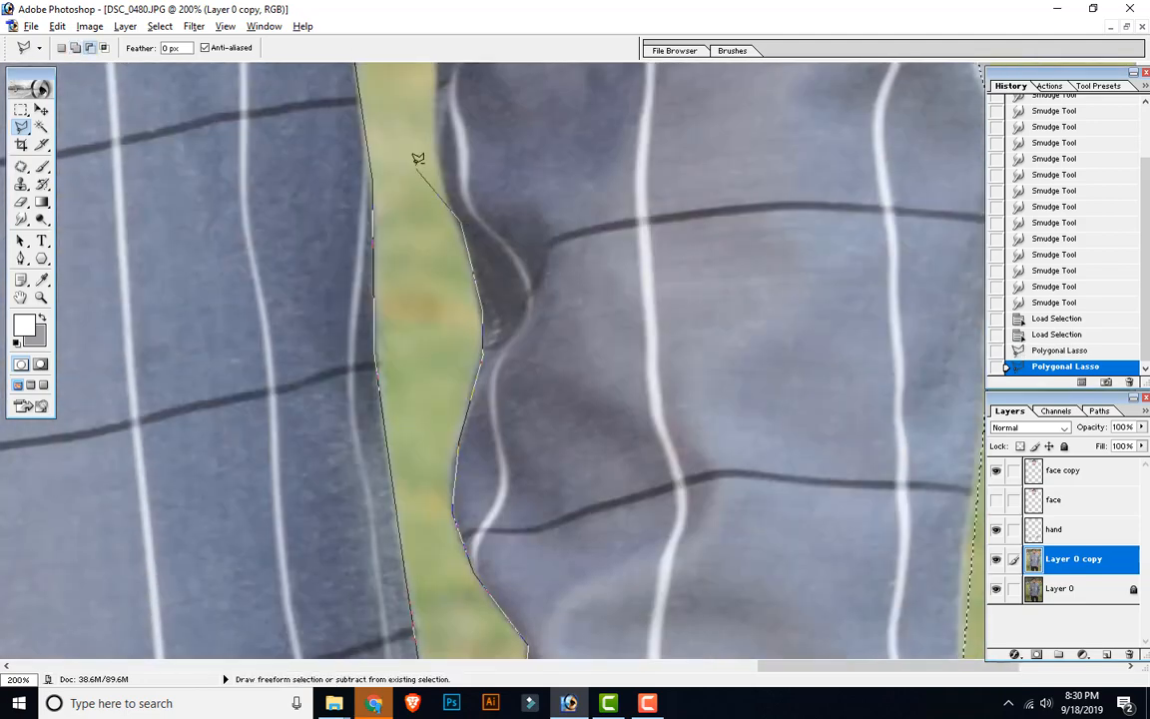
left_click(419, 153)
scroll(419, 154, "down", 5)
key("ctrl+minus")
key("ctrl+0")
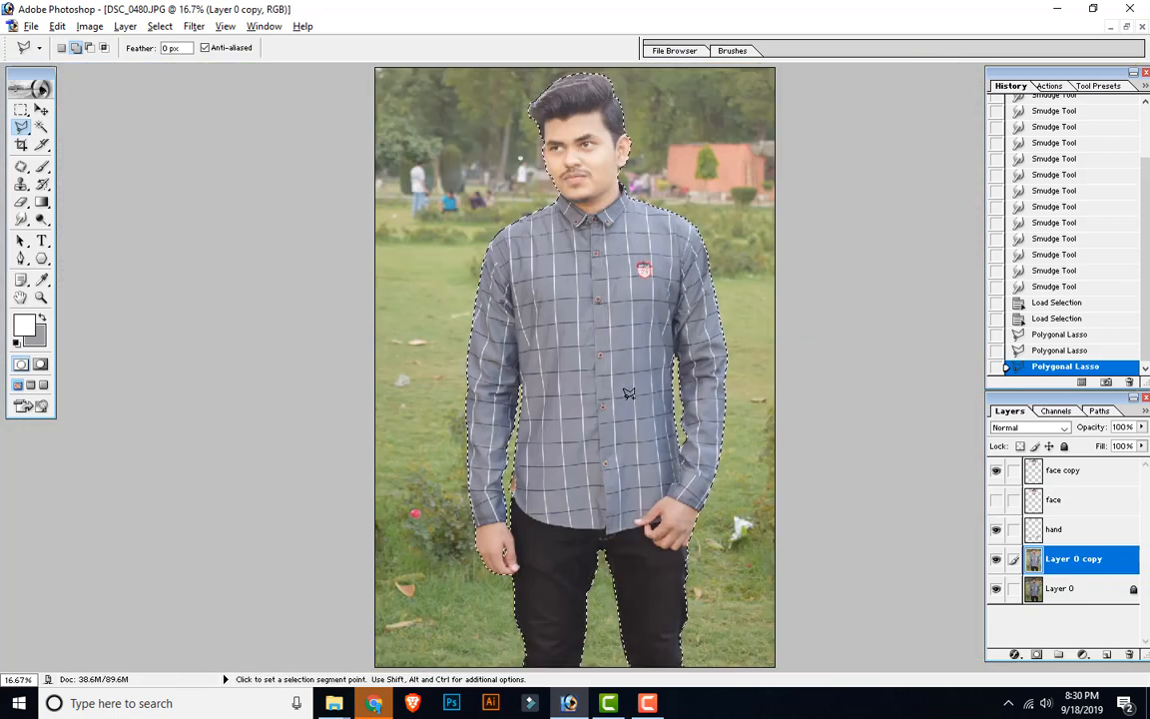
key("ctrl+minus")
key("ctrl+plus")
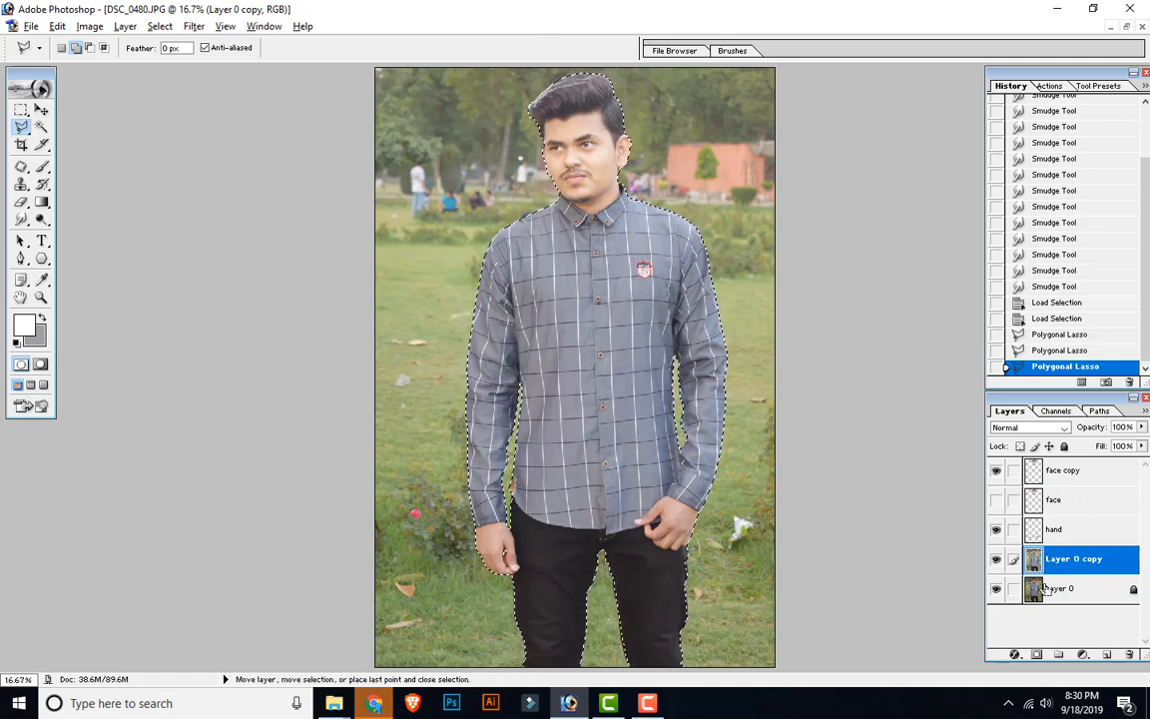
Copy the selected man to a new layer named Body and hide Layer 0 and Layer 0 copy.
key("ctrl+j")
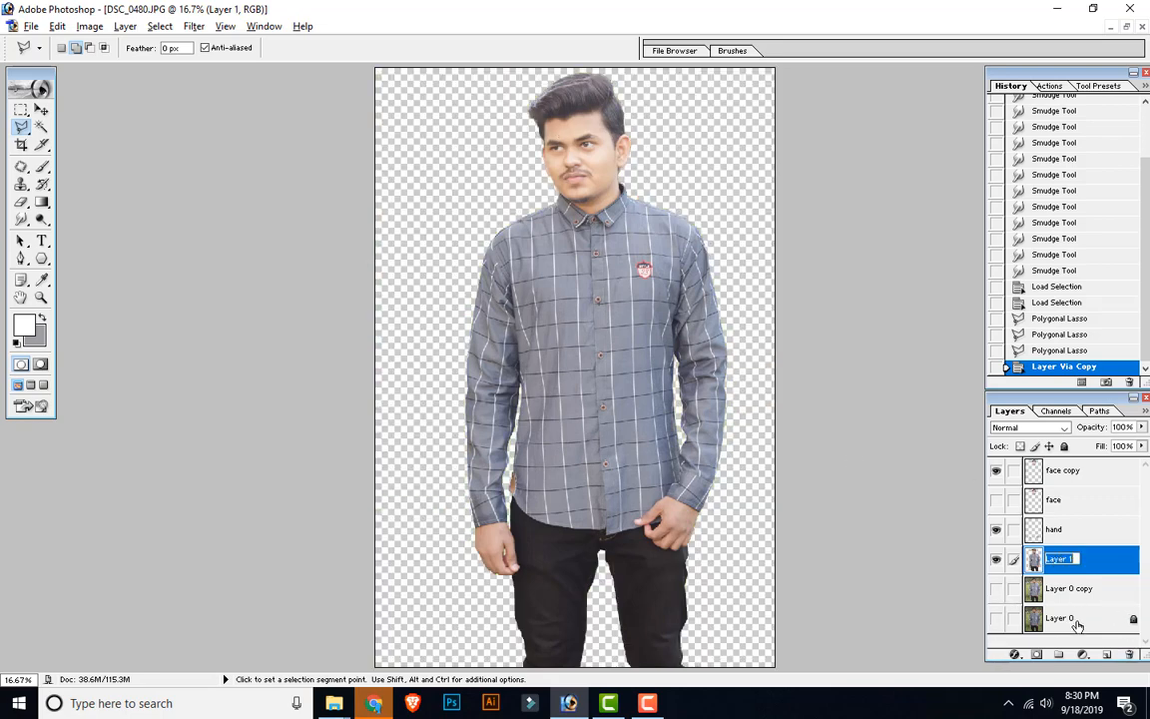
type("Body")
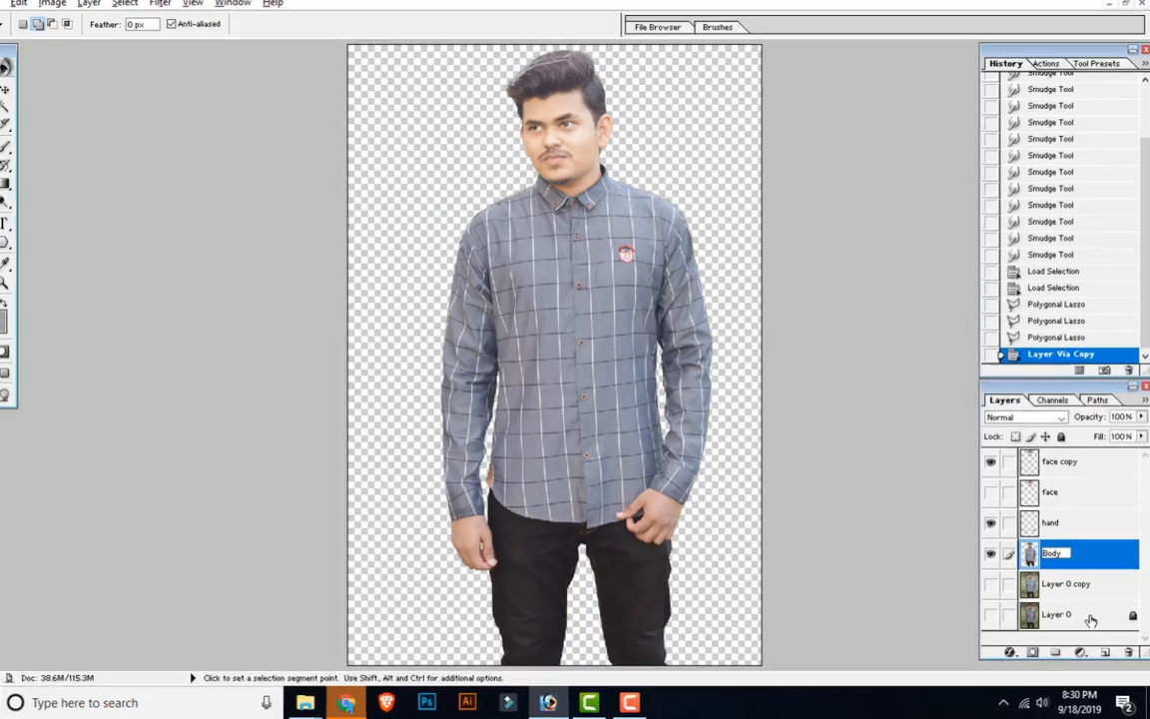
left_click(1079, 626)
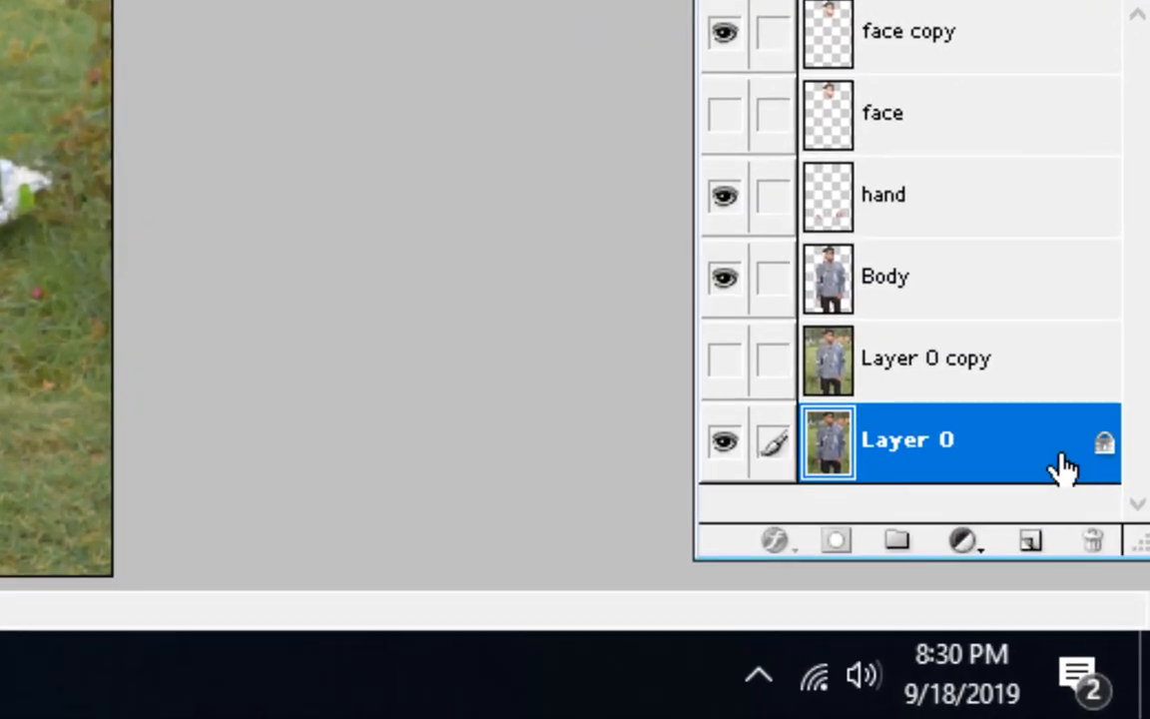
left_click(724, 442)
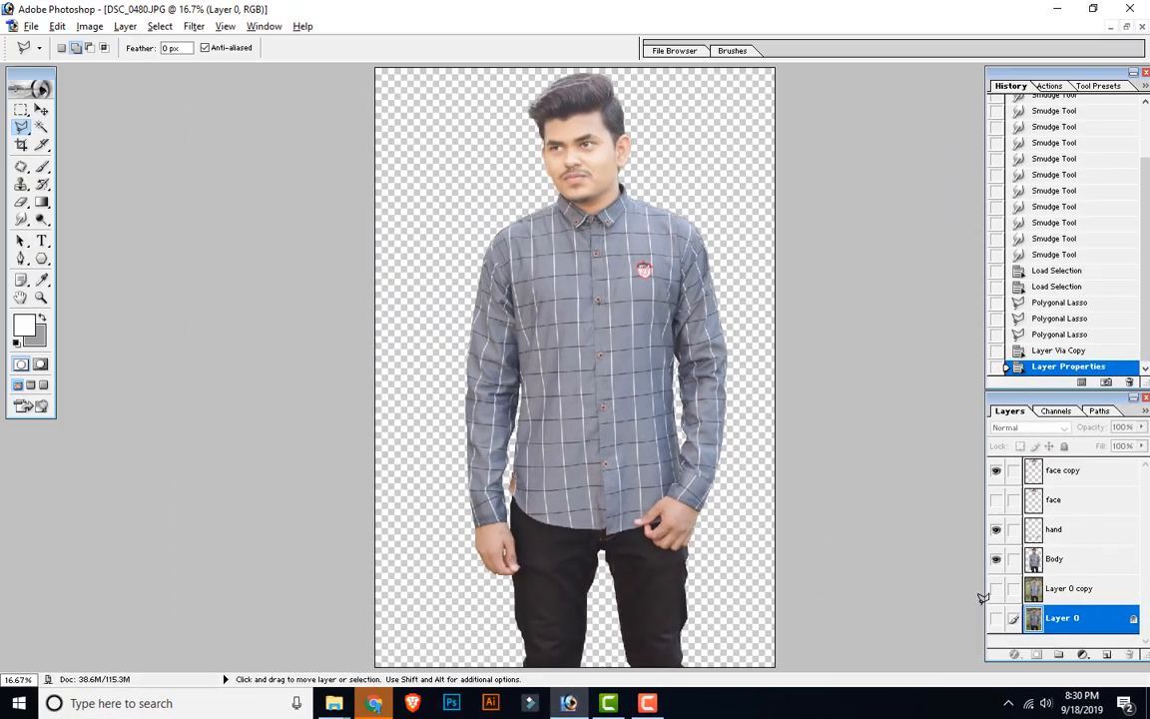
key("ctrl+minus")
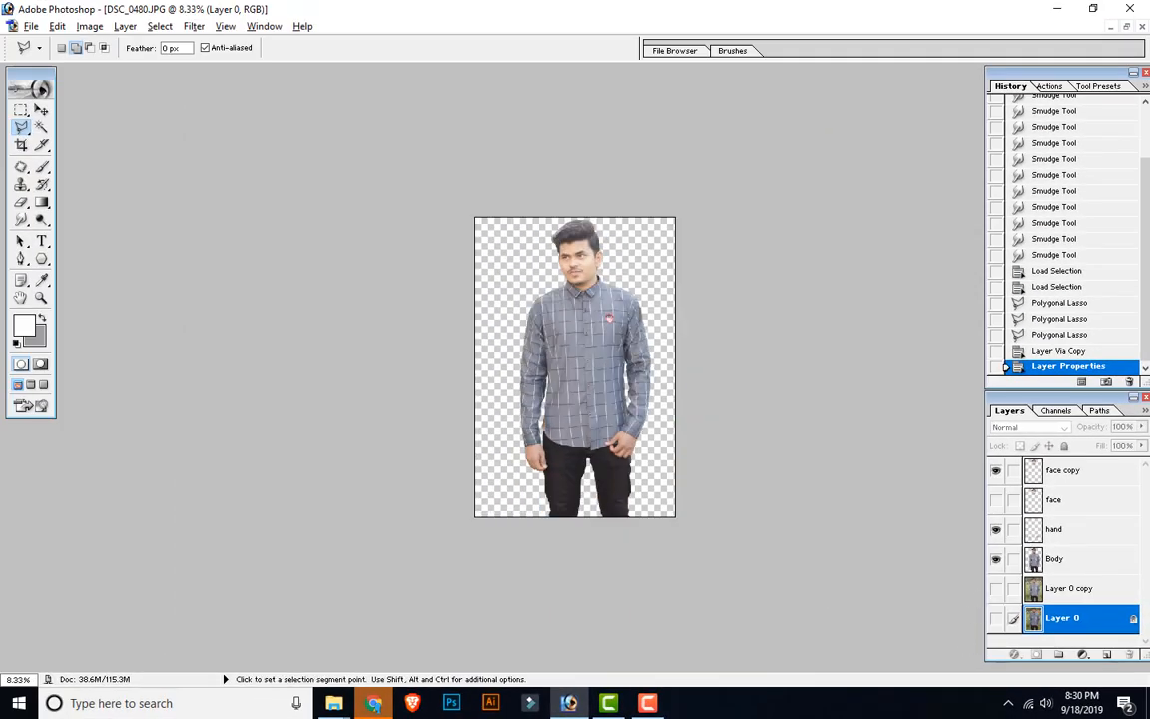
Float the portrait document, restore the minimized bg1.jpg background image, and check that background's image size without changing it.
left_click(1126, 27)
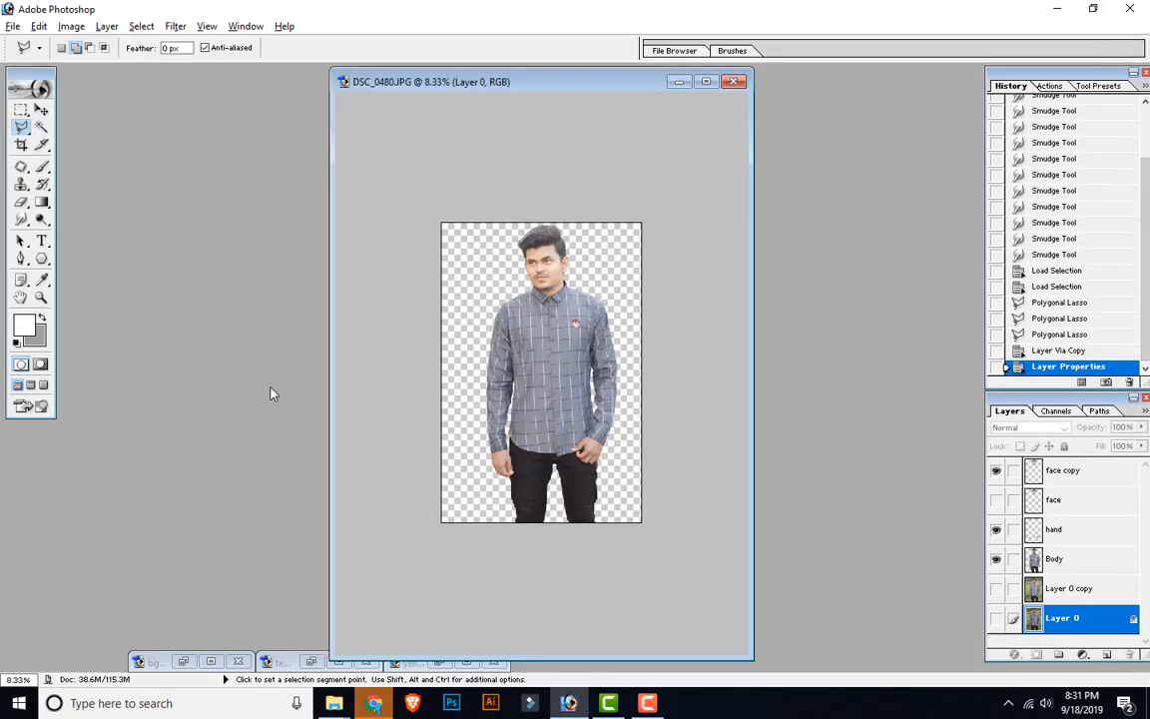
double_click(152, 662)
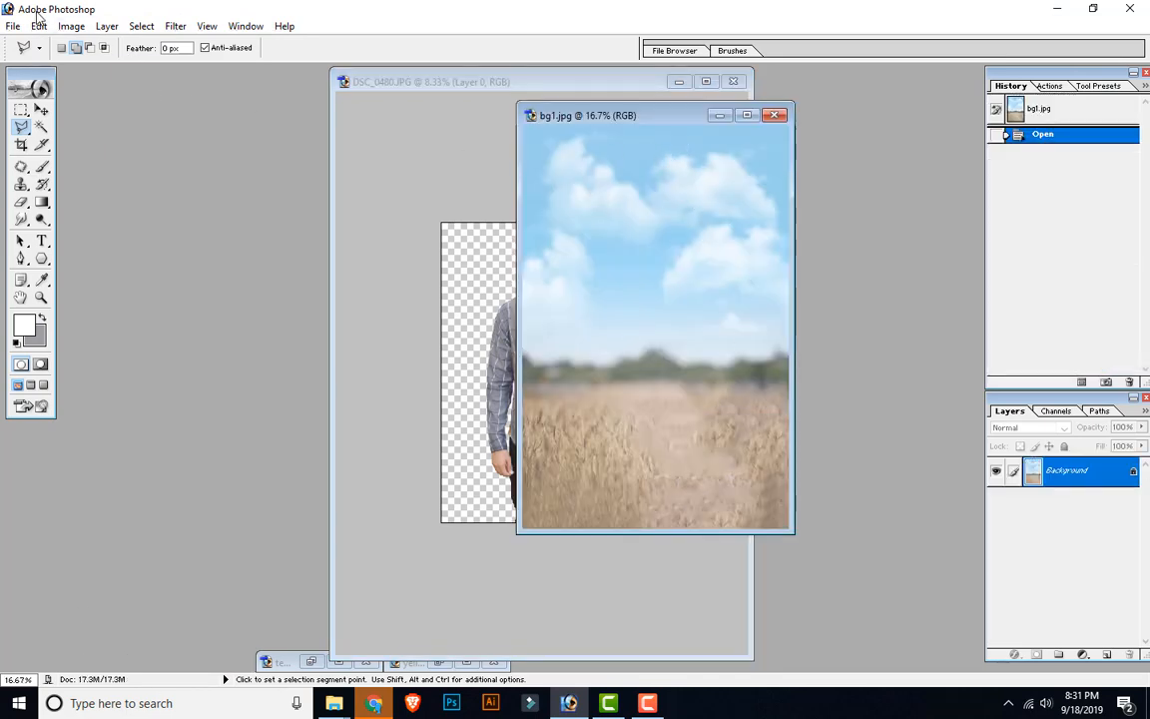
left_click(71, 26)
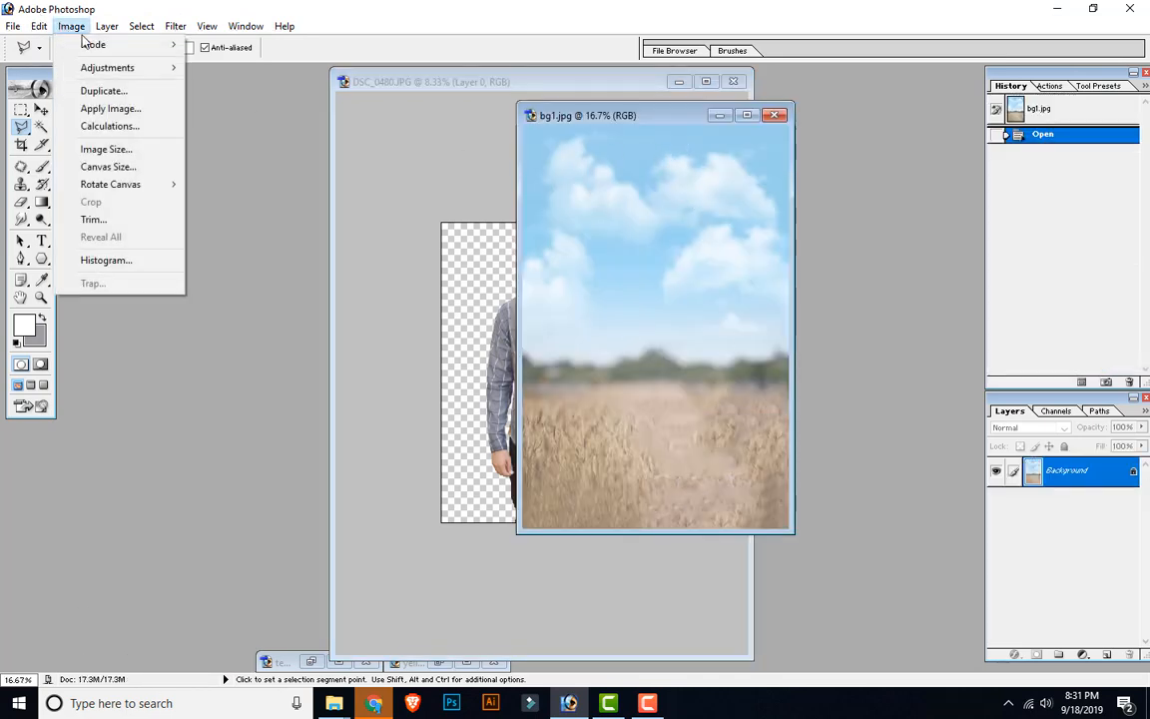
left_click(99, 152)
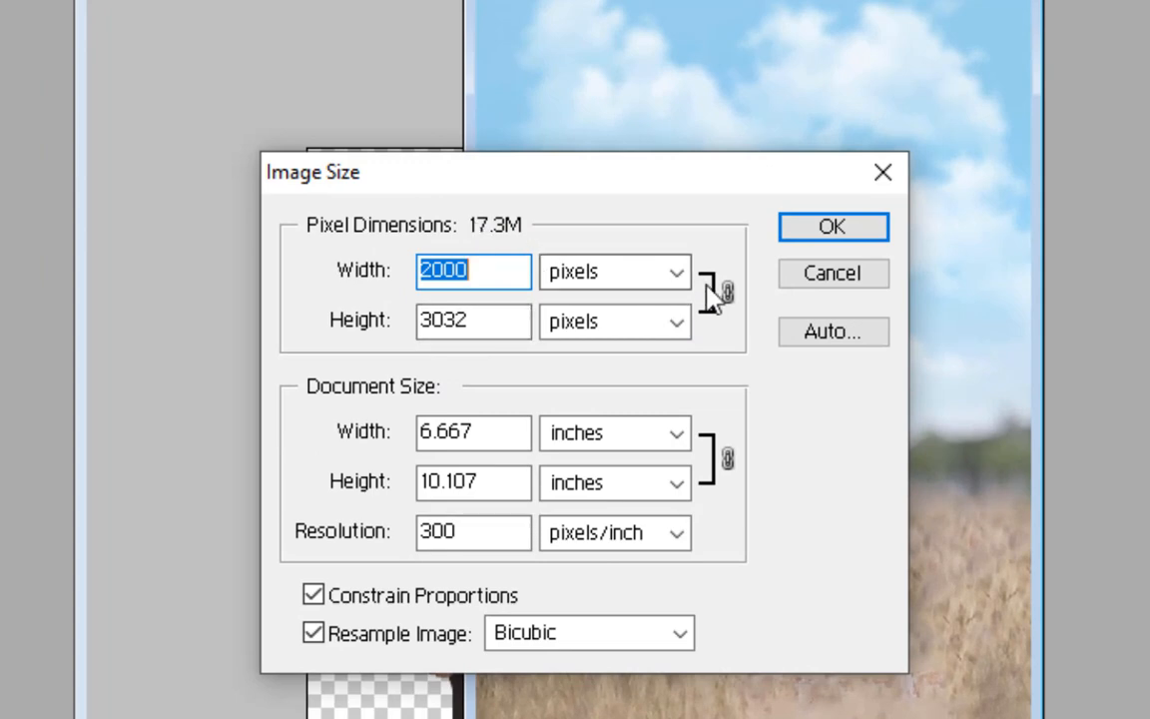
left_click(831, 273)
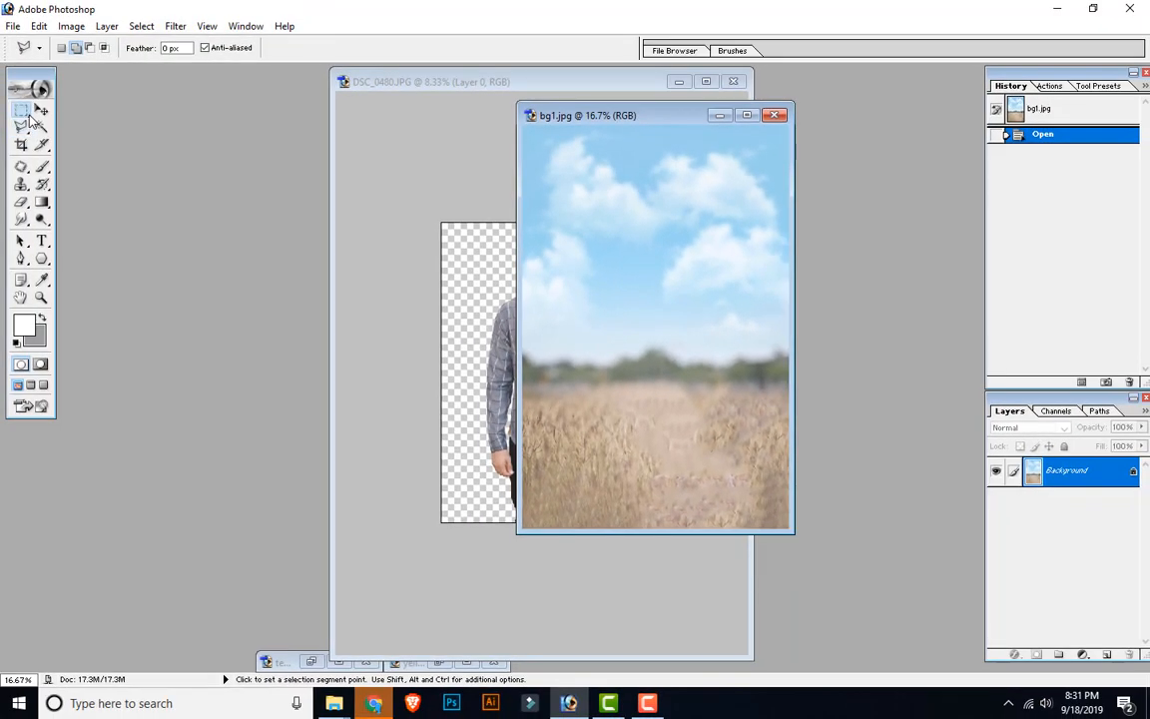
Arrange the DSC_0480.JPG and bg1.jpg documents side by side, with the Move tool active.
left_click(429, 82)
left_click_drag(430, 81, 204, 77)
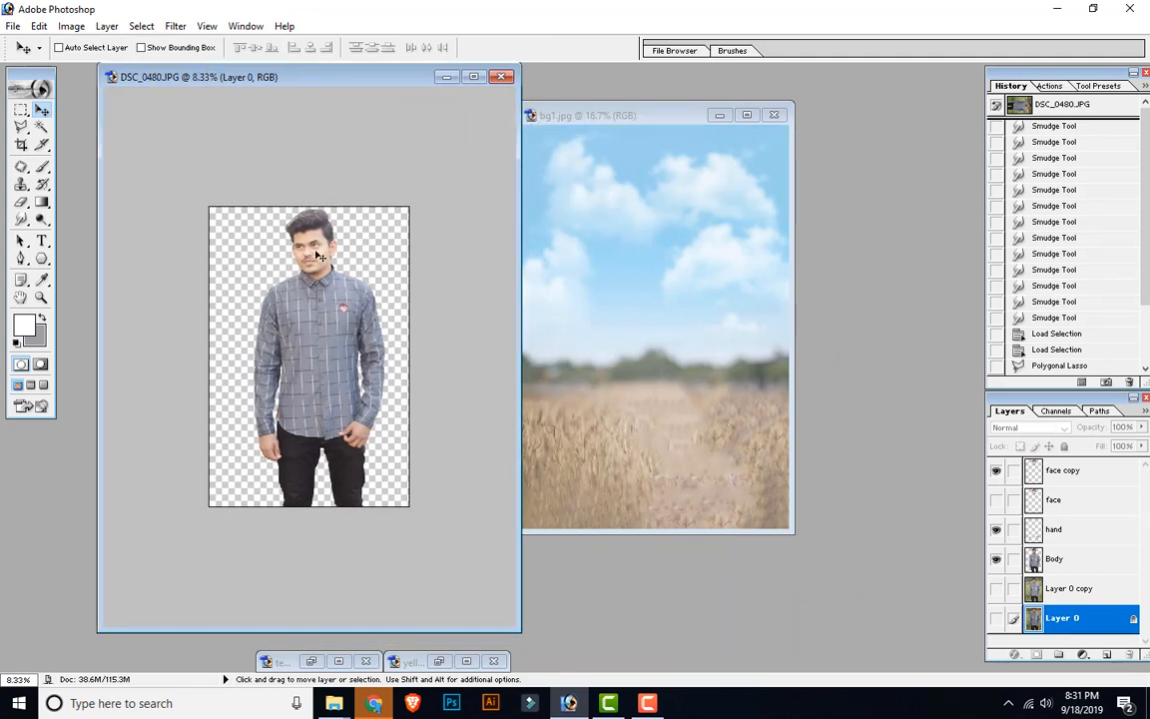
left_click(562, 117)
left_click_drag(566, 117, 602, 117)
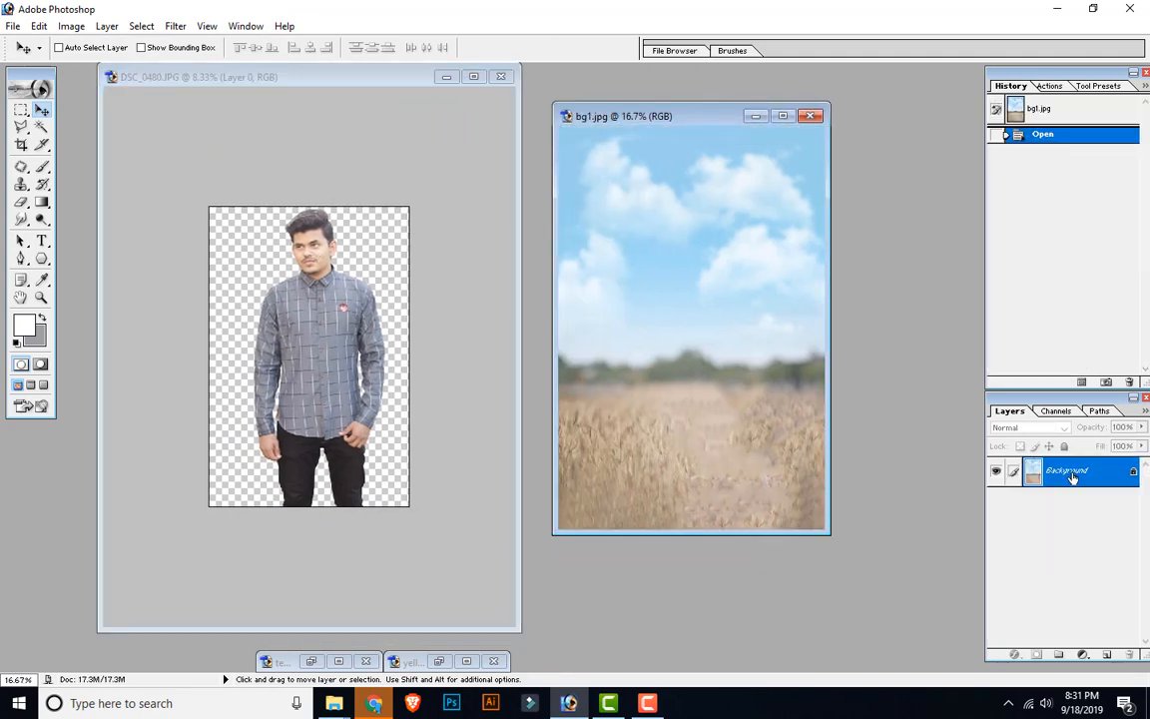
In DSC_0480.JPG, show the face layer and move it below the Body layer, leaving face copy as the active layer.
left_click(427, 524)
left_click(1071, 565)
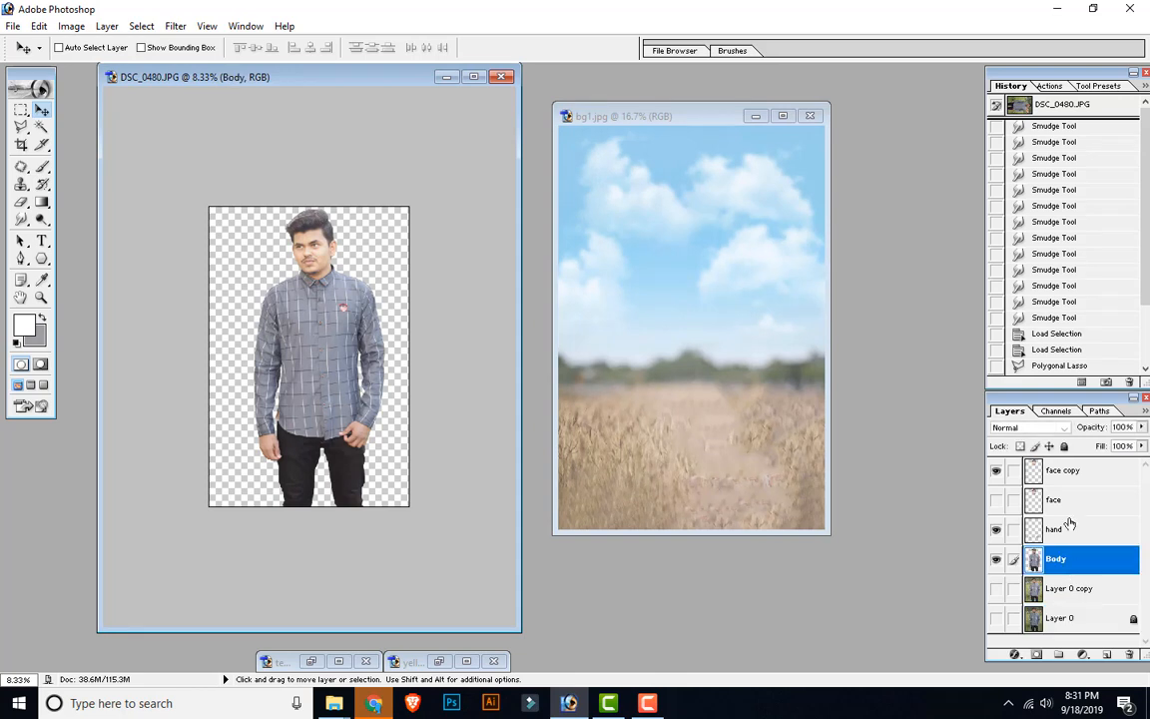
left_click(1070, 474)
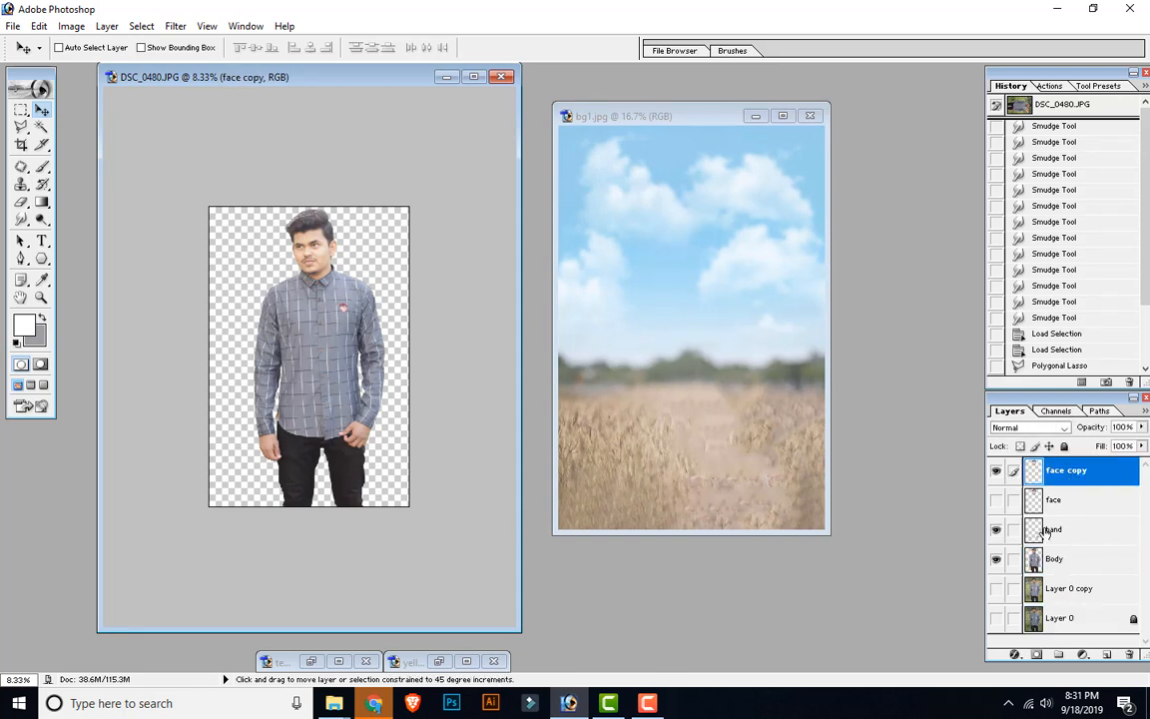
left_click(1061, 557)
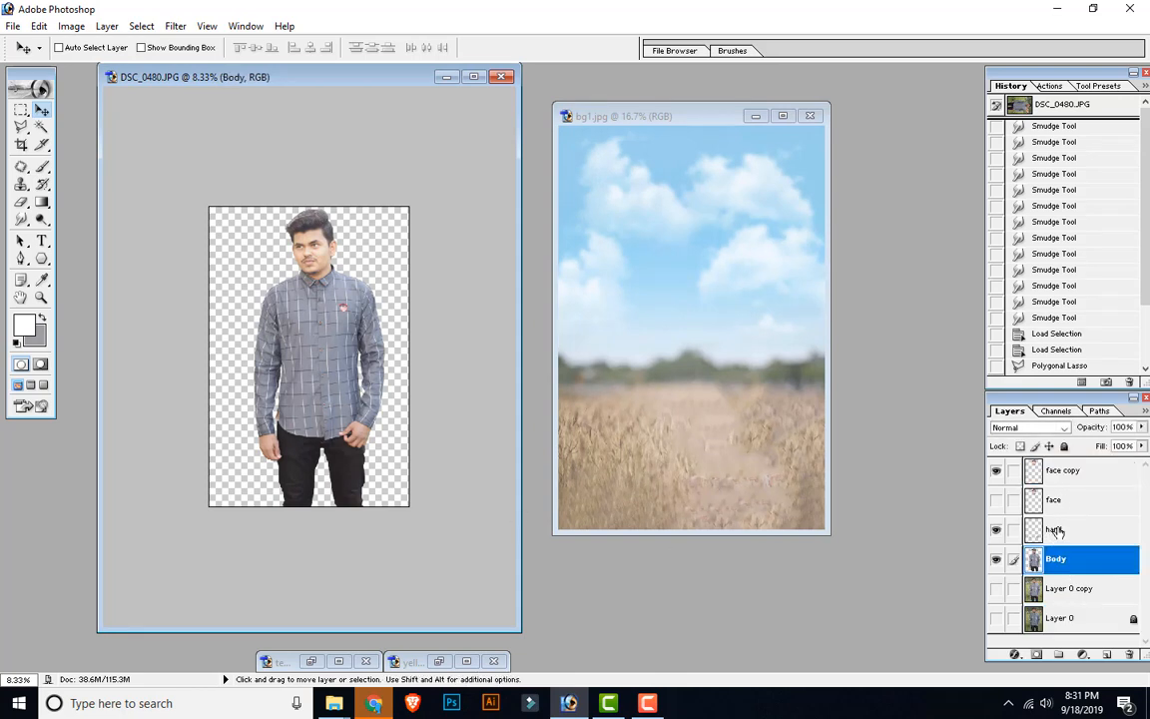
left_click(1063, 511)
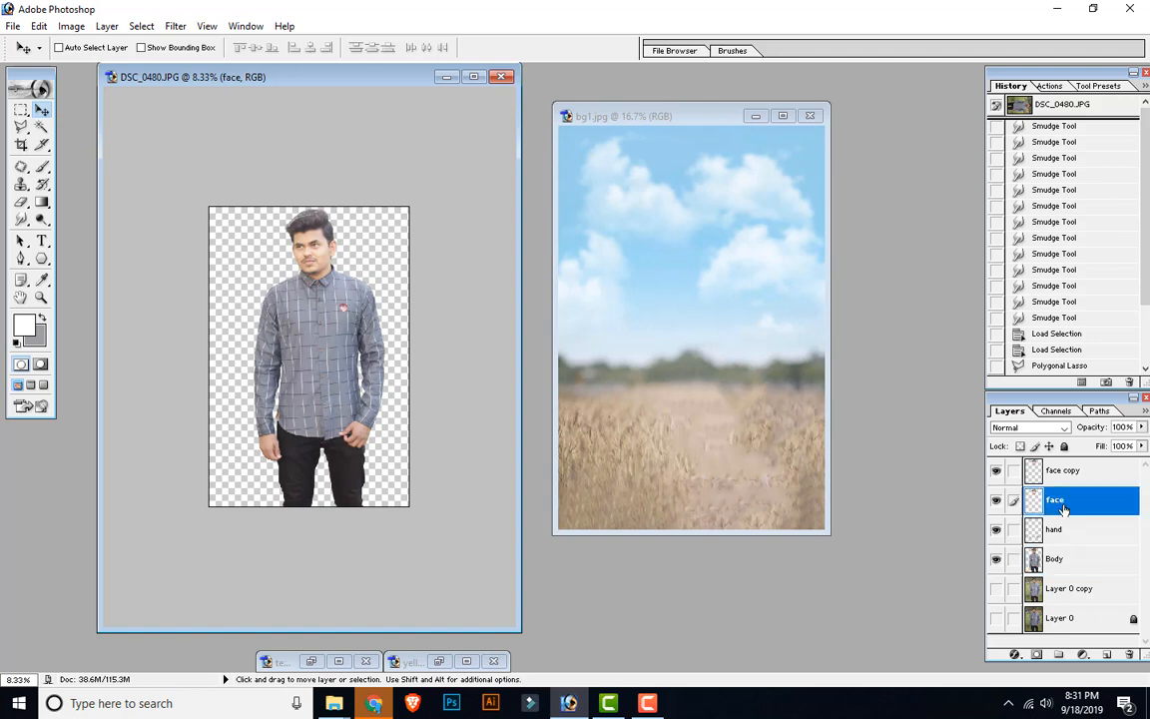
left_click_drag(1065, 510, 1064, 581)
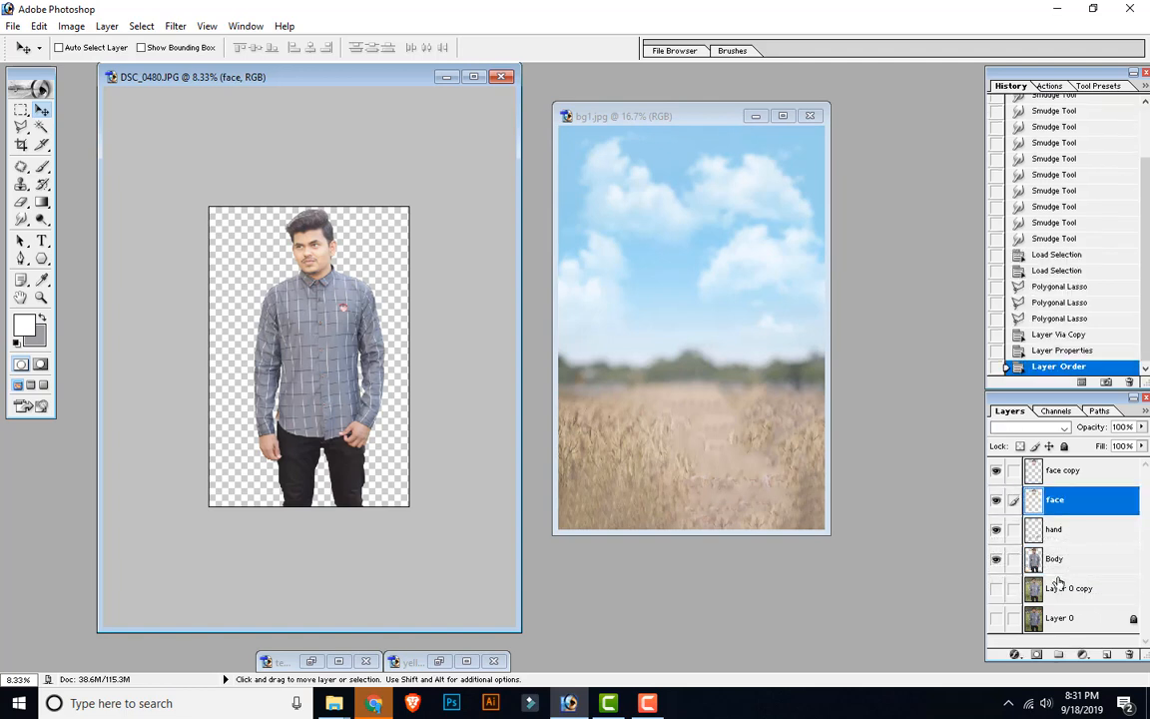
left_click(1061, 529)
left_click(1057, 473)
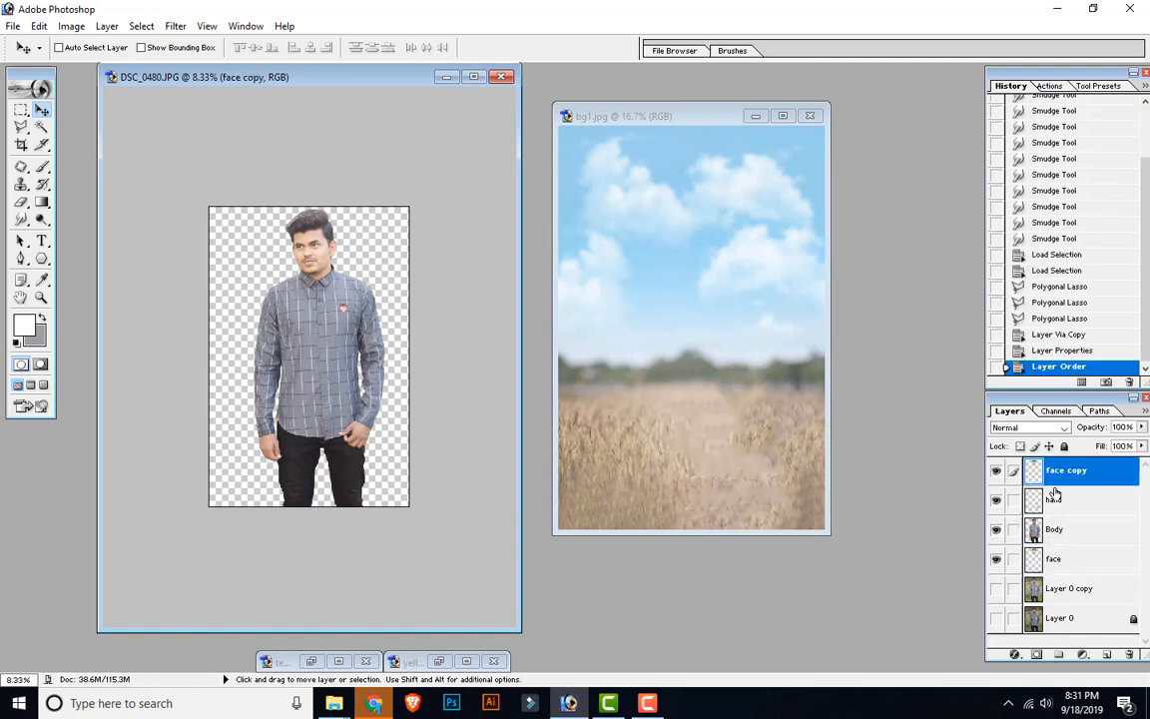
Merge the face copy and hand layers down into Body, and check the merged layer by hiding and showing it.
key("ctrl+e")
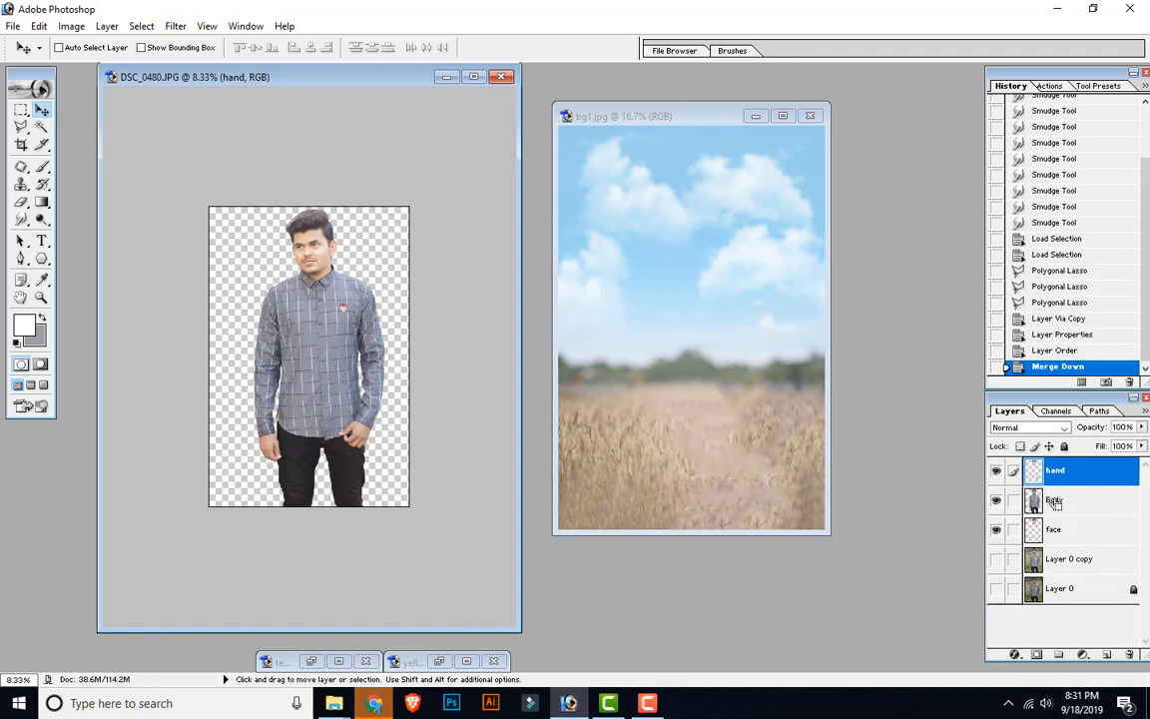
key("ctrl+e")
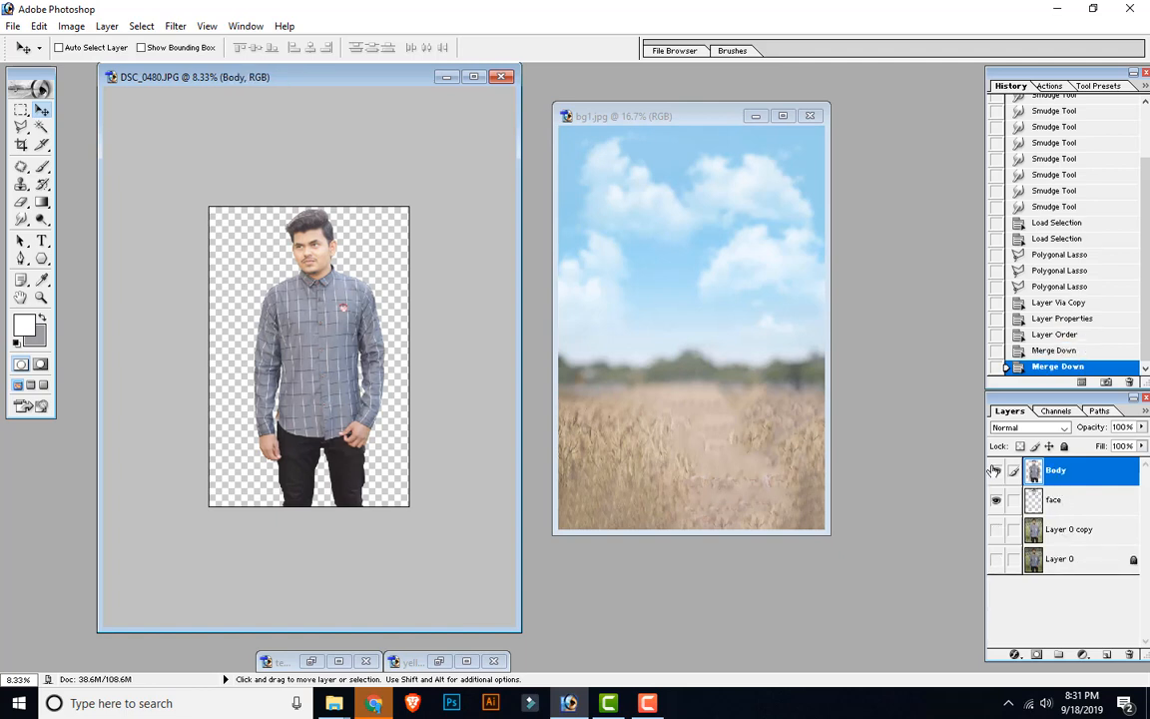
left_click(996, 470)
left_click(996, 470)
left_click(996, 471)
left_click(995, 470)
Copy the Body layer into bg1.jpg, minimize the source photo, and centre the man horizontally over the background.
left_click_drag(310, 319, 696, 333)
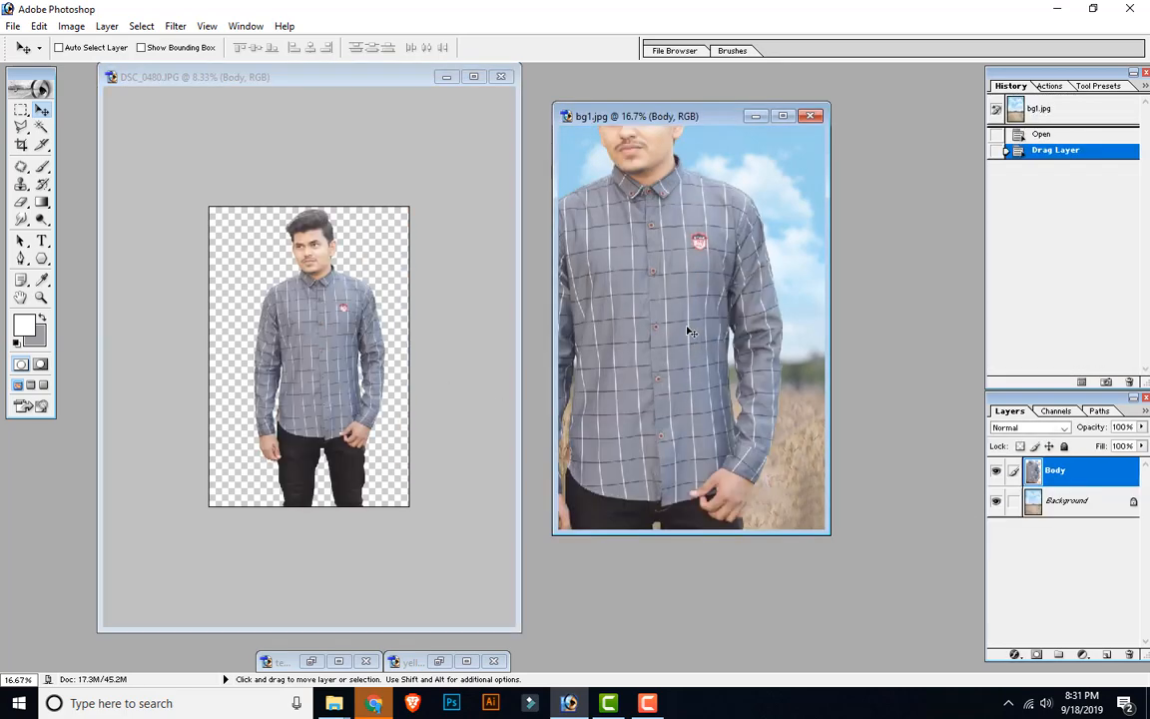
left_click(445, 78)
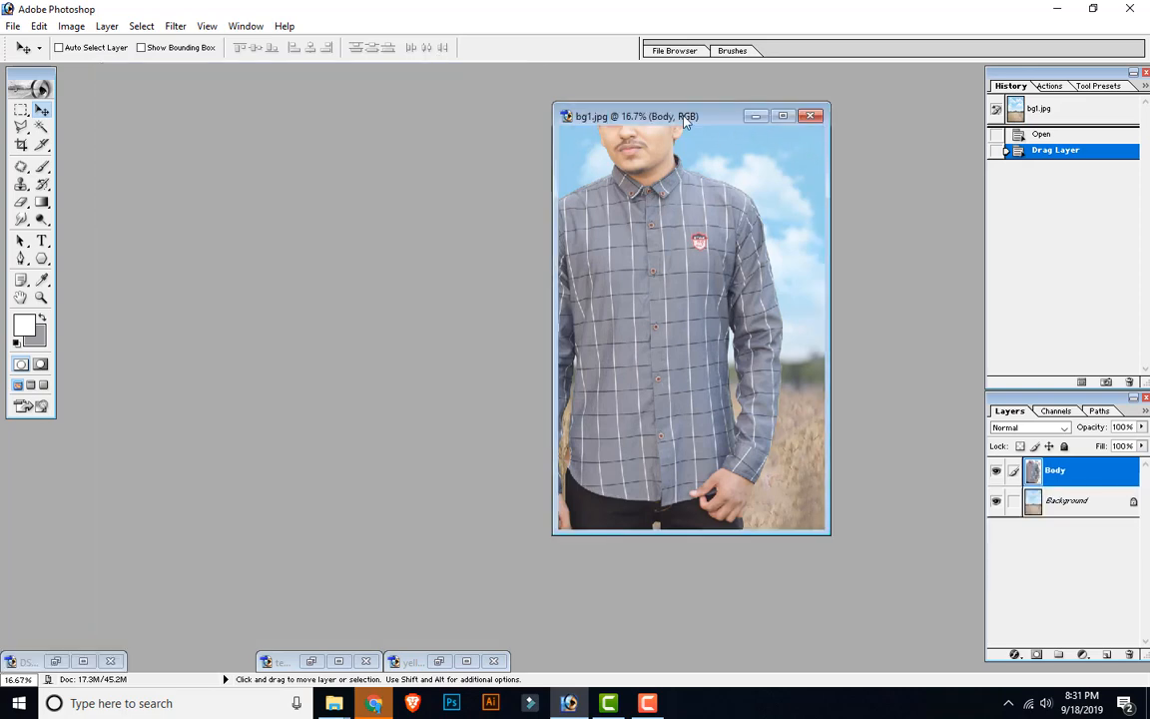
left_click_drag(689, 116, 526, 105)
left_click_drag(572, 189, 573, 189)
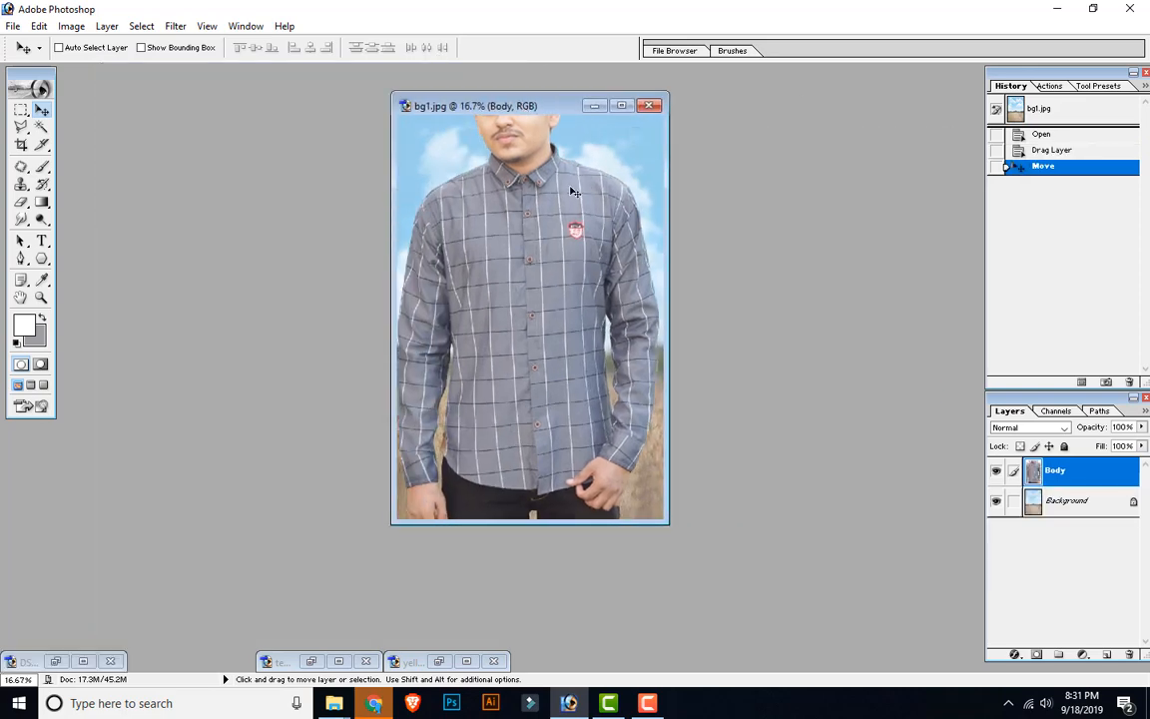
Scale the Body layer proportionally to about 68% with Free Transform, placing the man slightly right of centre with his head against the clouds.
key("ctrl+t")
left_click(621, 104)
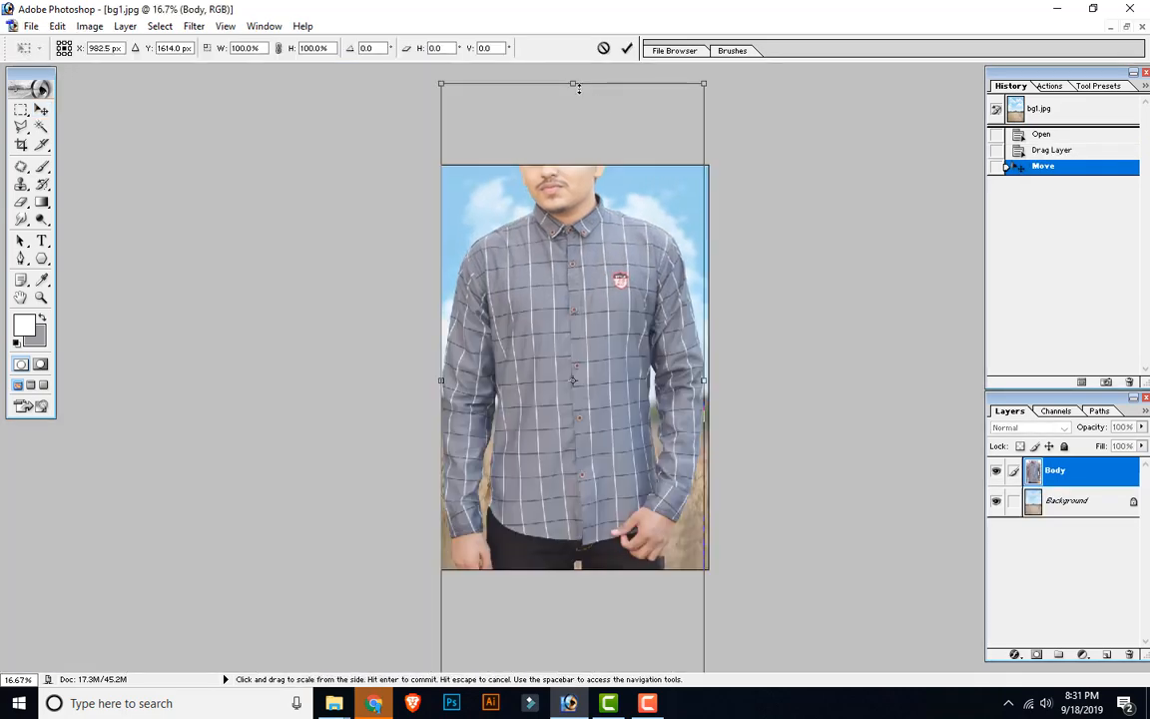
left_click_drag(702, 82, 643, 224)
mouse_move(585, 343)
left_mouse_down()
mouse_move(589, 378)
mouse_move(597, 345)
left_mouse_up()
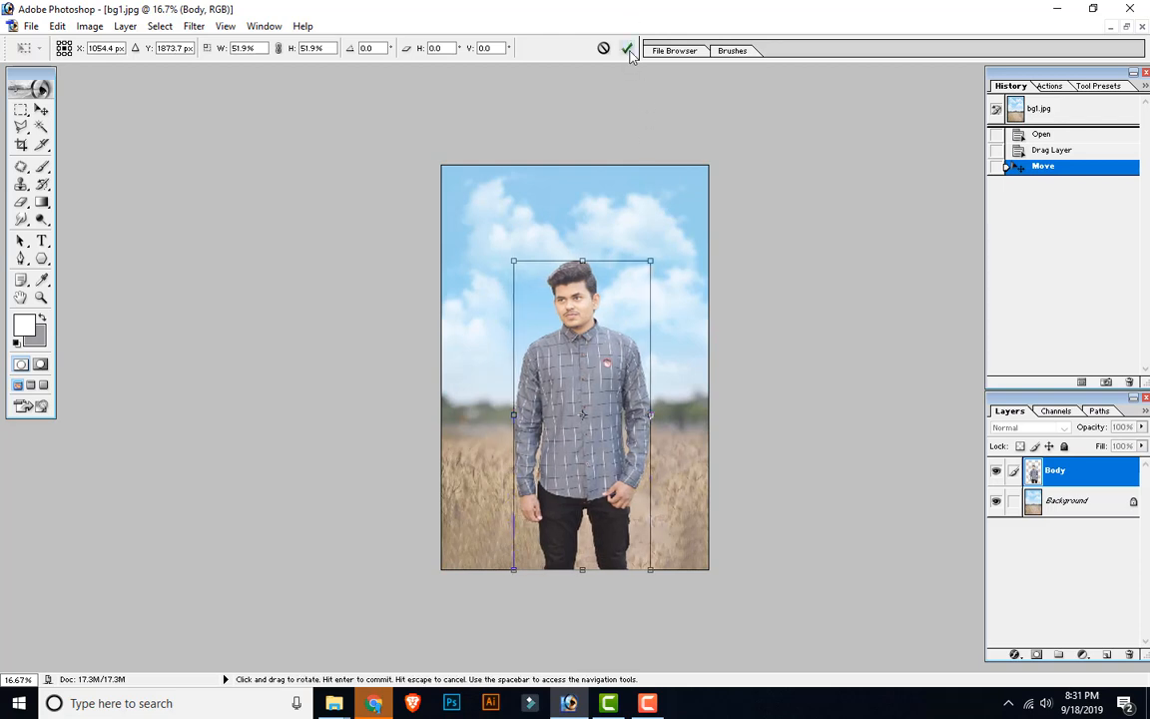
left_click_drag(650, 260, 672, 212)
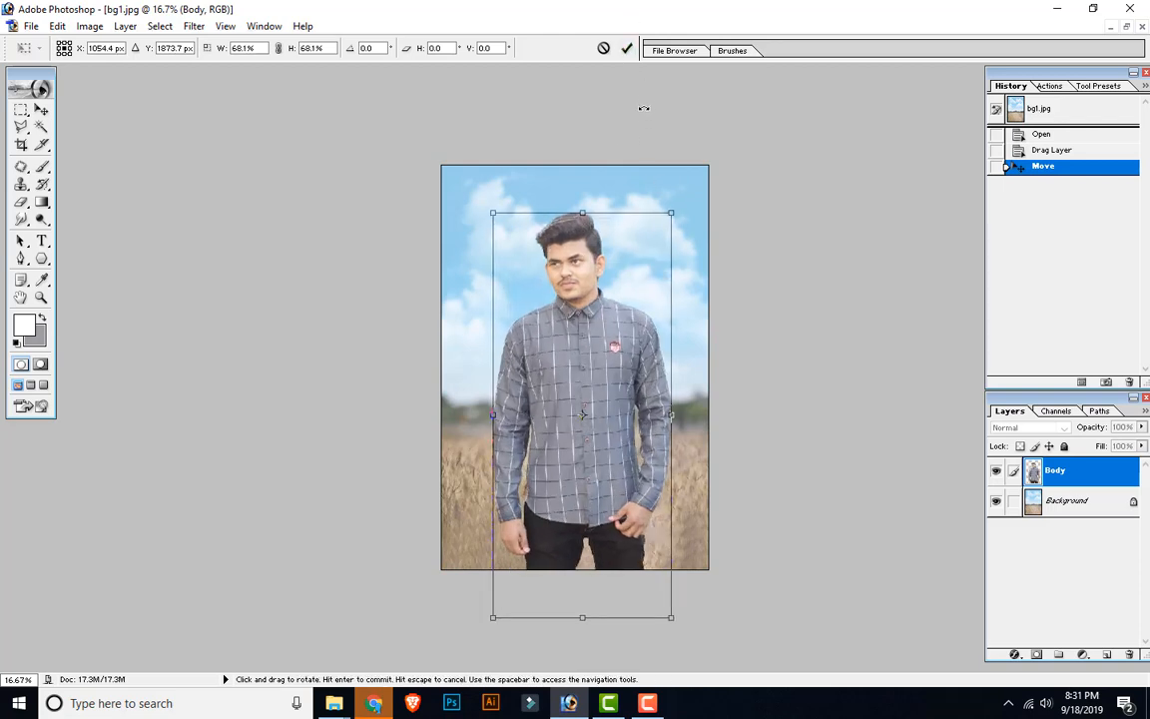
left_click(626, 49)
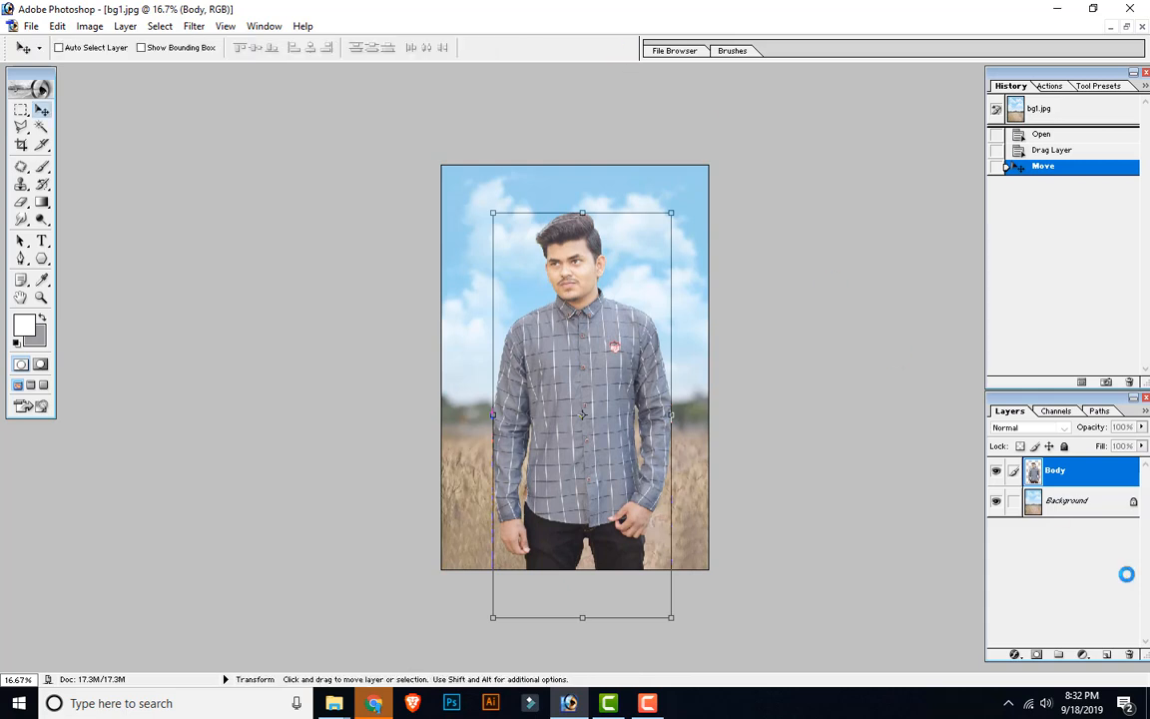
right_click(1105, 483)
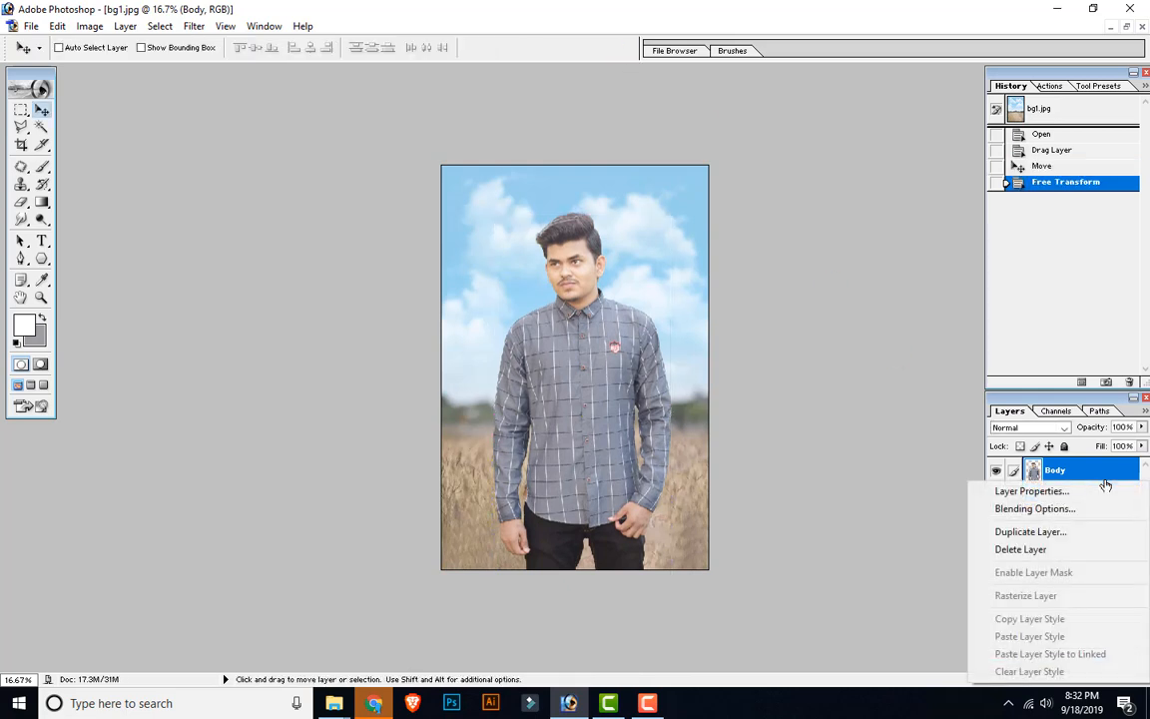
right_click(1037, 474)
right_click(1059, 473)
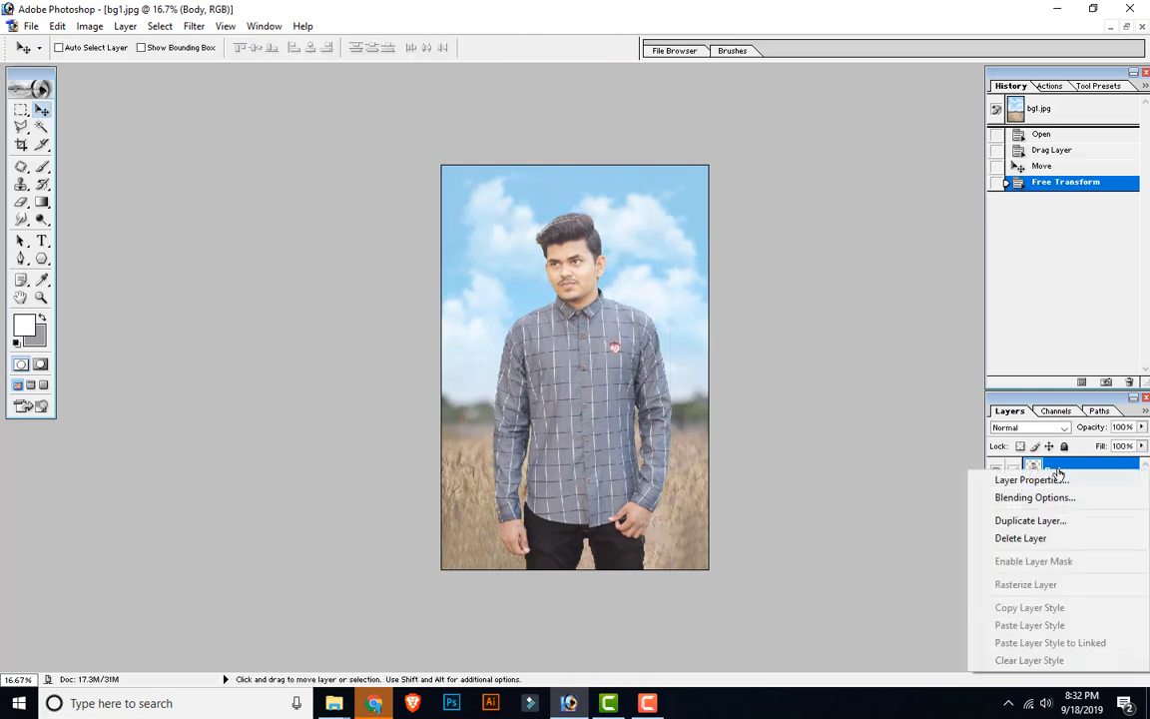
left_click(723, 484)
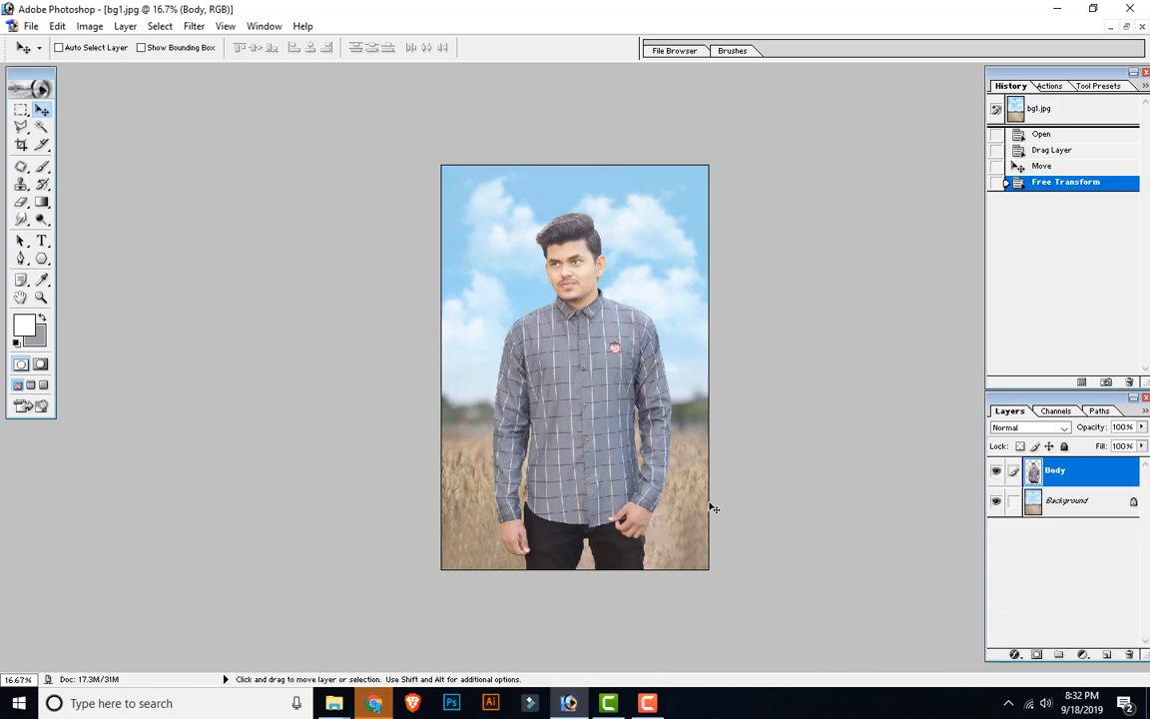
Examine the finished reference composite temp.jpg, and minimize it again.
left_click(1126, 26)
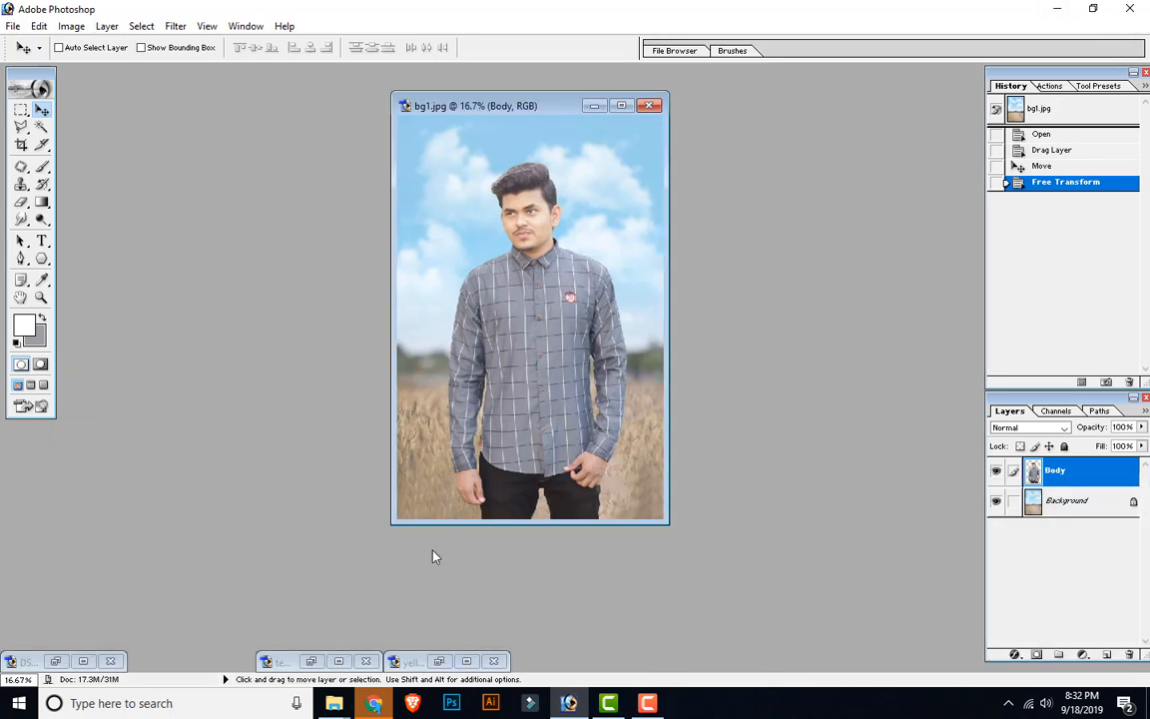
left_click(311, 661)
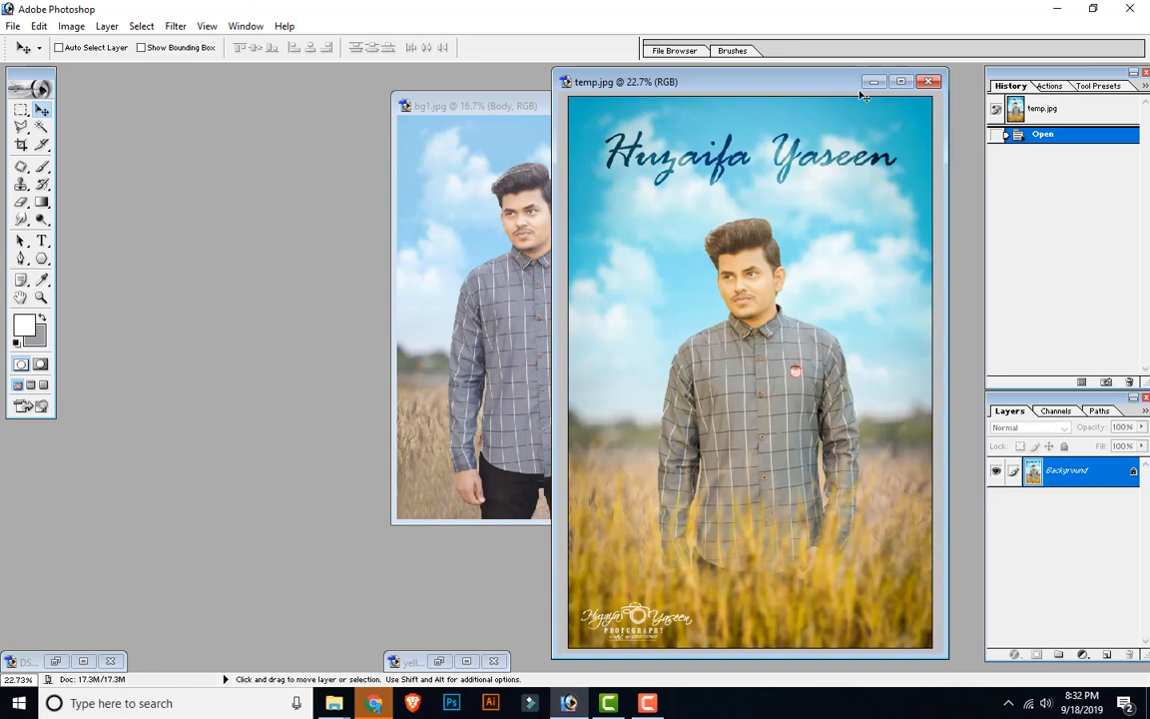
left_click(874, 81)
Copy the grass layer from yellow garss.png into bg1.jpg and align it with the canvas's lower edge, spanning its full width.
left_click(440, 661)
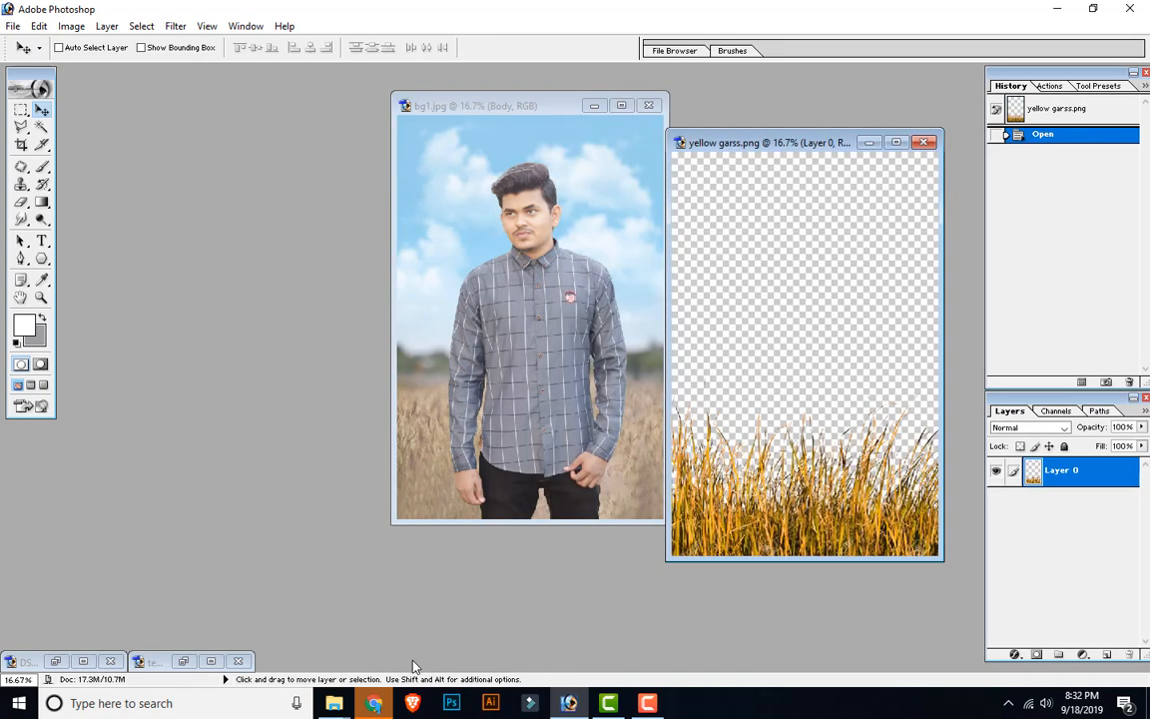
left_click_drag(792, 509, 659, 412)
left_click(869, 142)
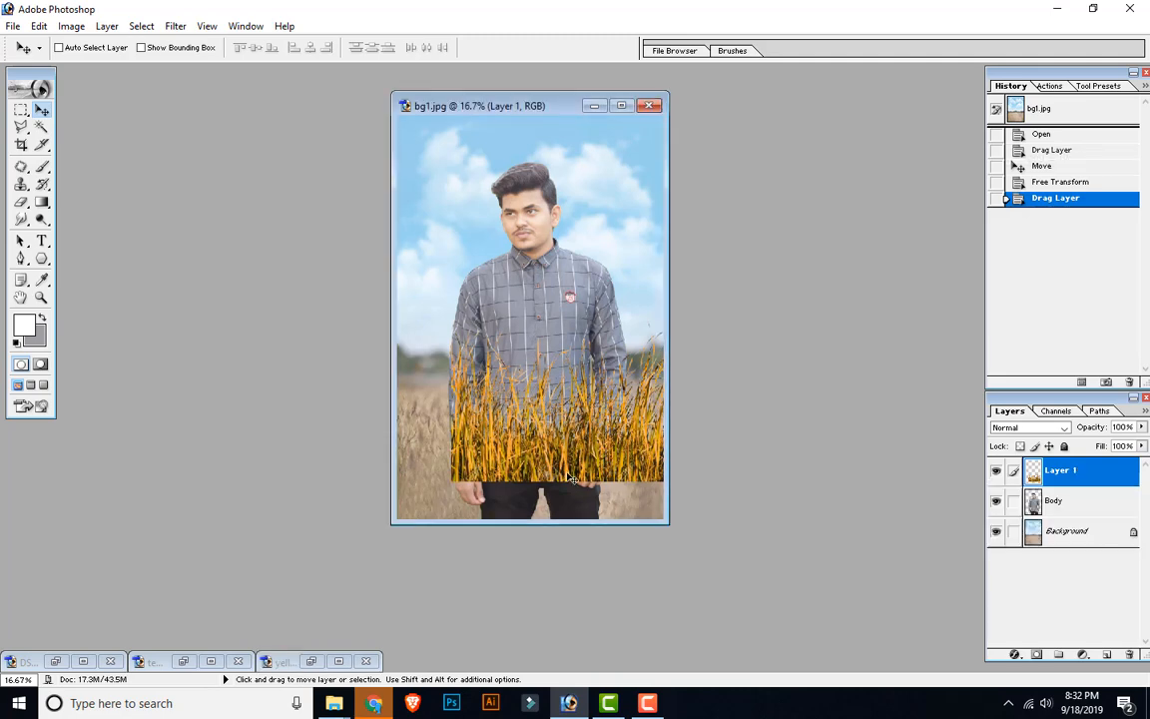
left_click_drag(544, 417, 496, 432)
left_click_drag(562, 480, 559, 499)
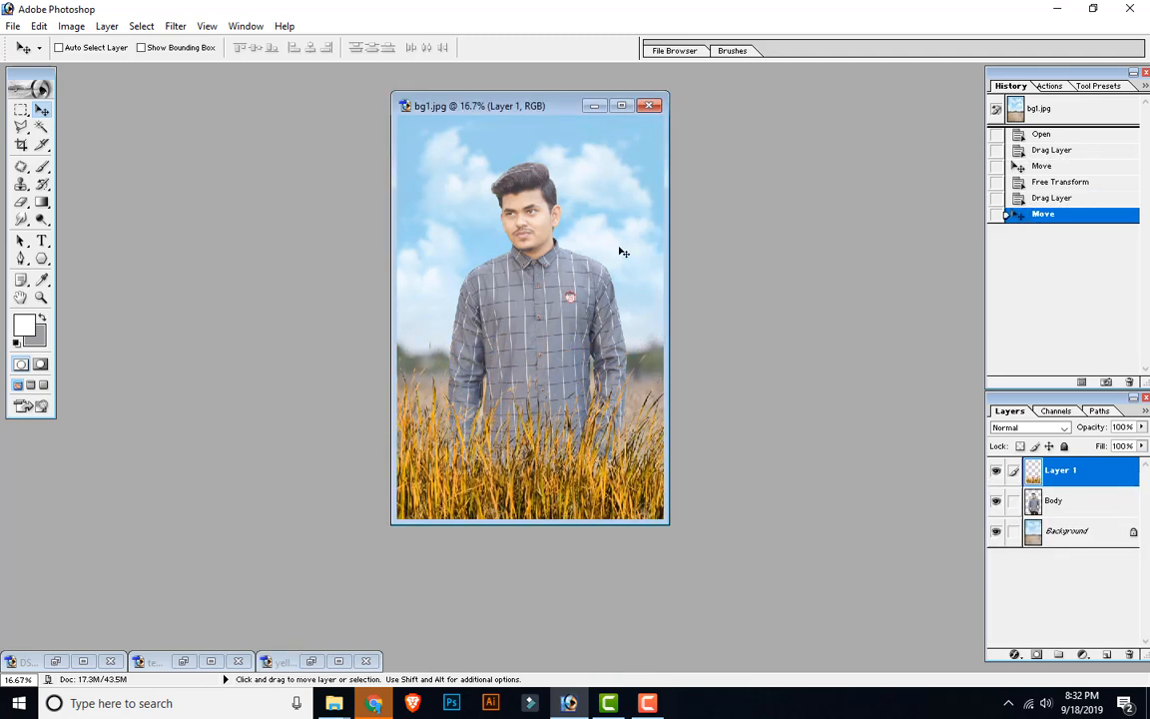
Scale the Body layer to about 71.5% with Free Transform and shift the man slightly left and down behind the grass.
left_click(621, 106)
left_click(592, 356, "ctrl")
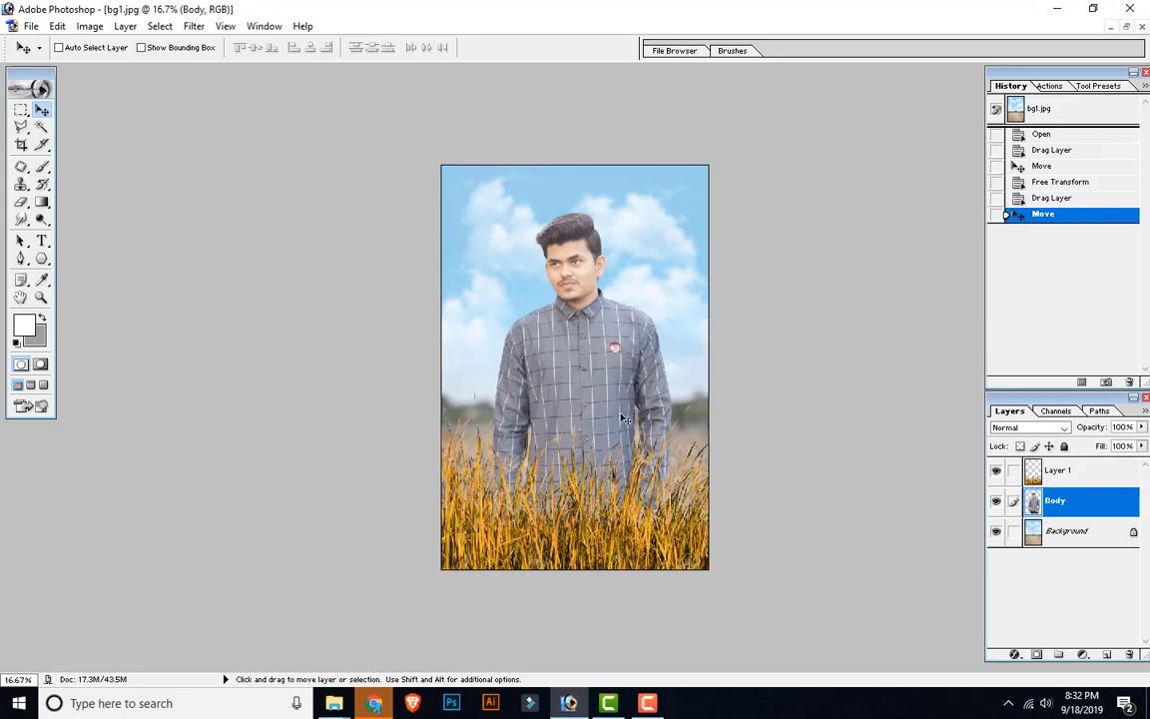
key("ctrl+t")
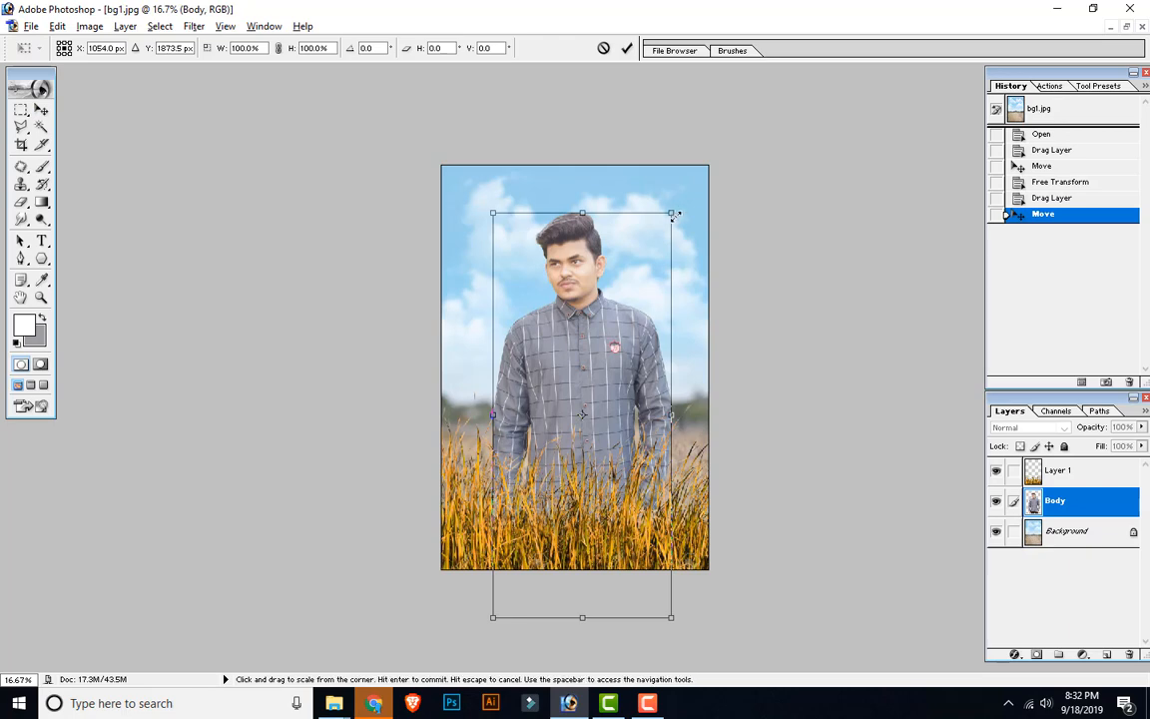
left_click_drag(672, 210, 655, 269)
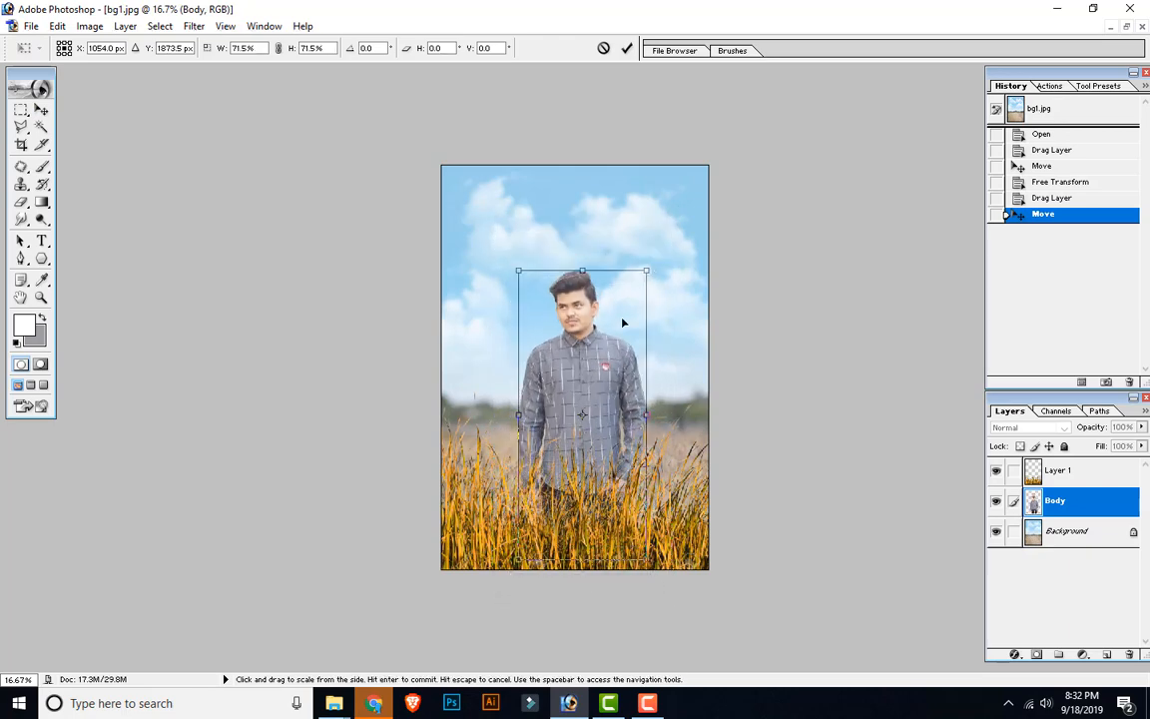
mouse_move(609, 359)
left_mouse_down()
mouse_move(603, 349)
mouse_move(605, 362)
left_mouse_up()
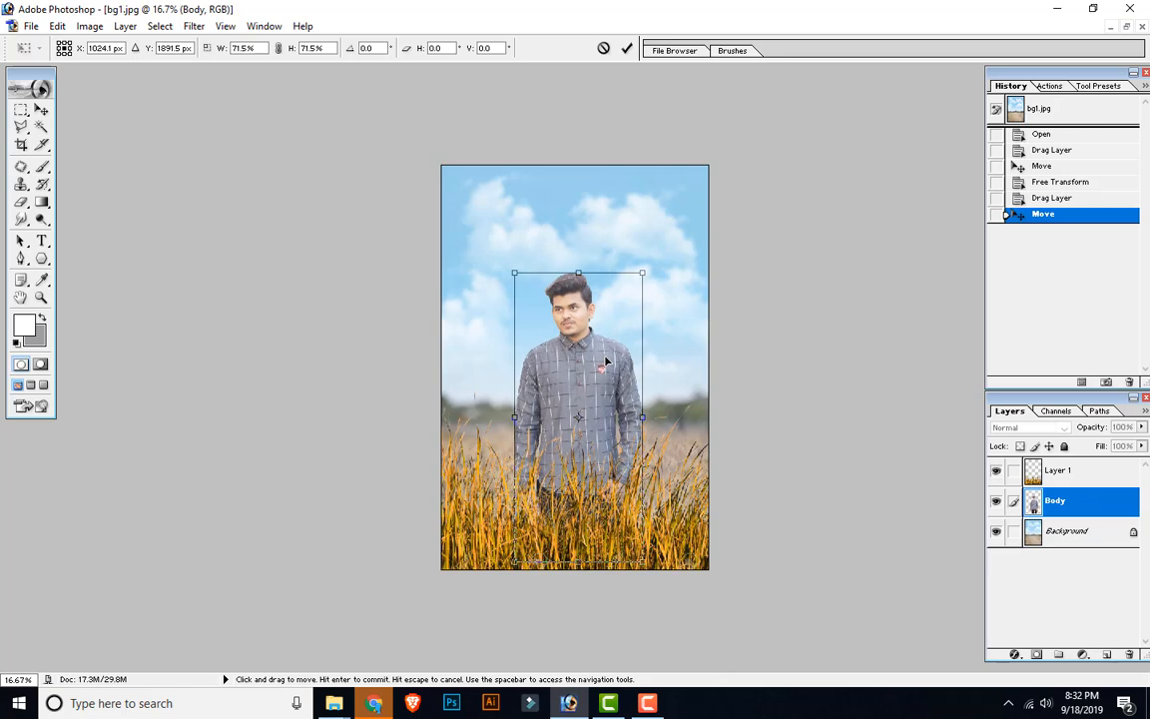
left_click(627, 48)
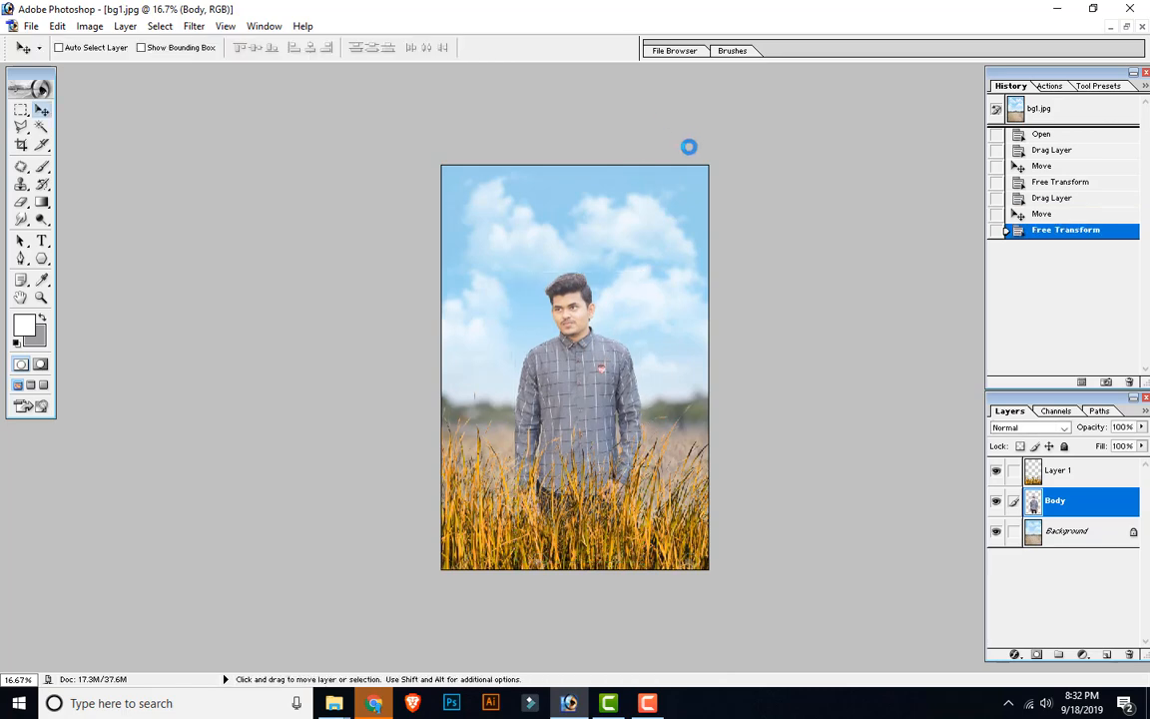
Examine how the man blends with the grass up close, comparing the composite with the Body layer hidden and shown.
key("ctrl+plus")
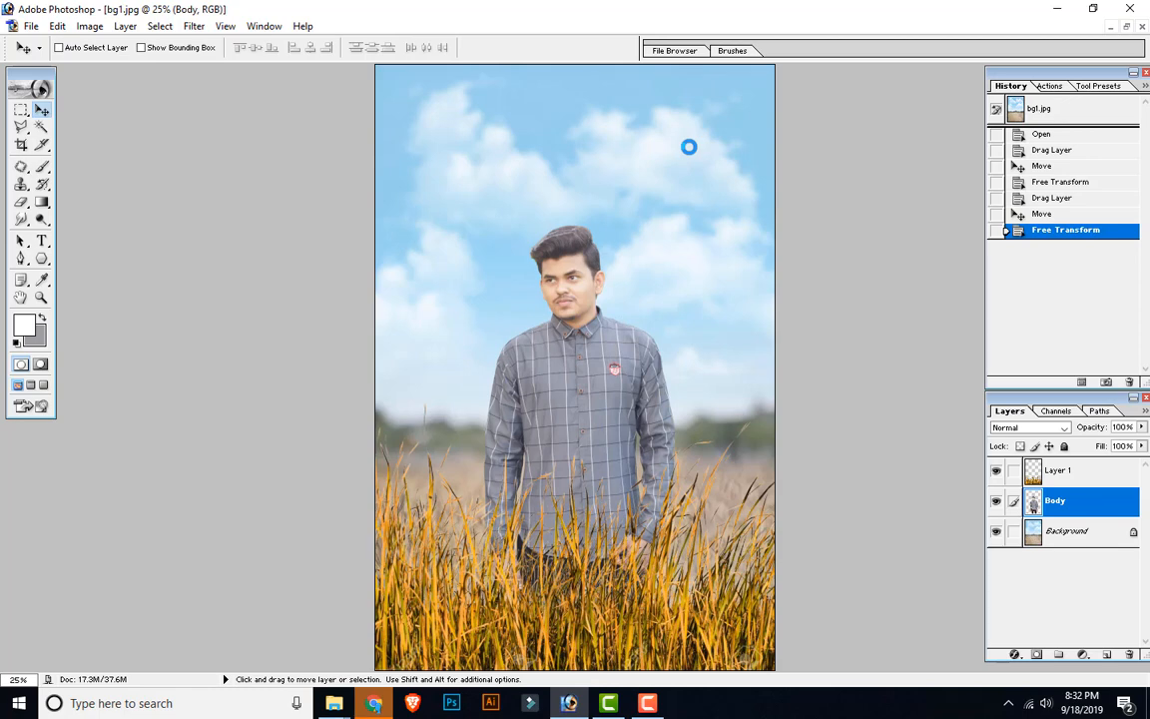
scroll(567, 499, "up", 1)
scroll(631, 555, "up", 1)
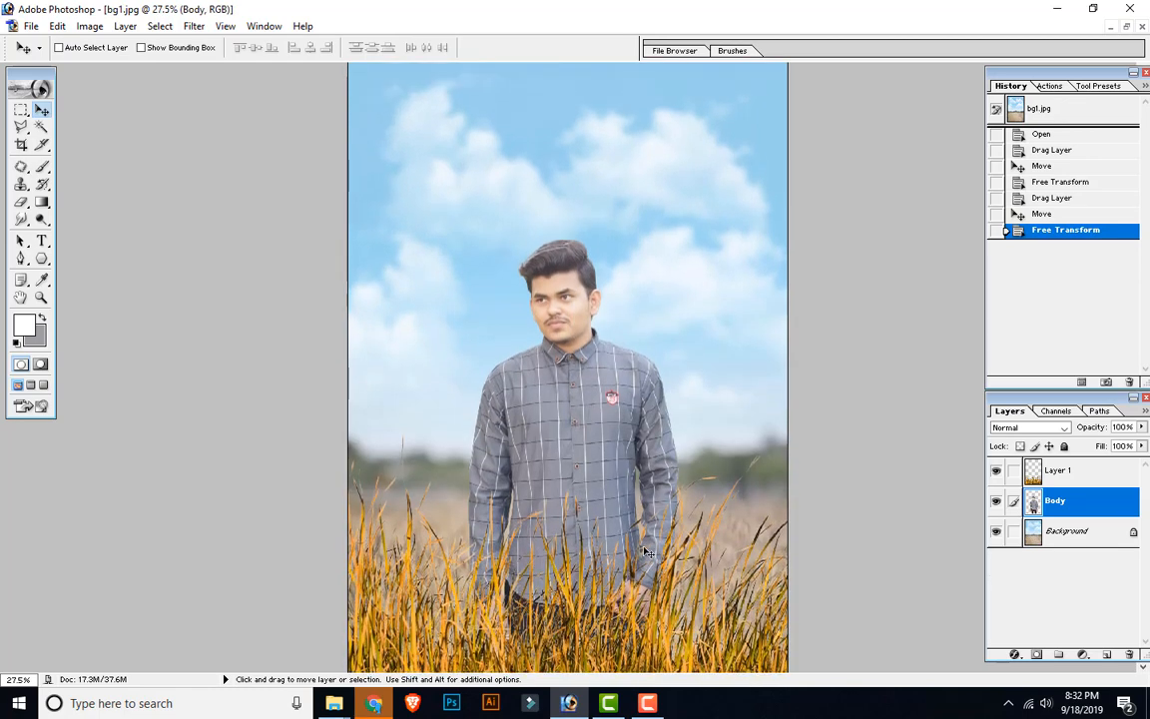
key("ctrl+minus")
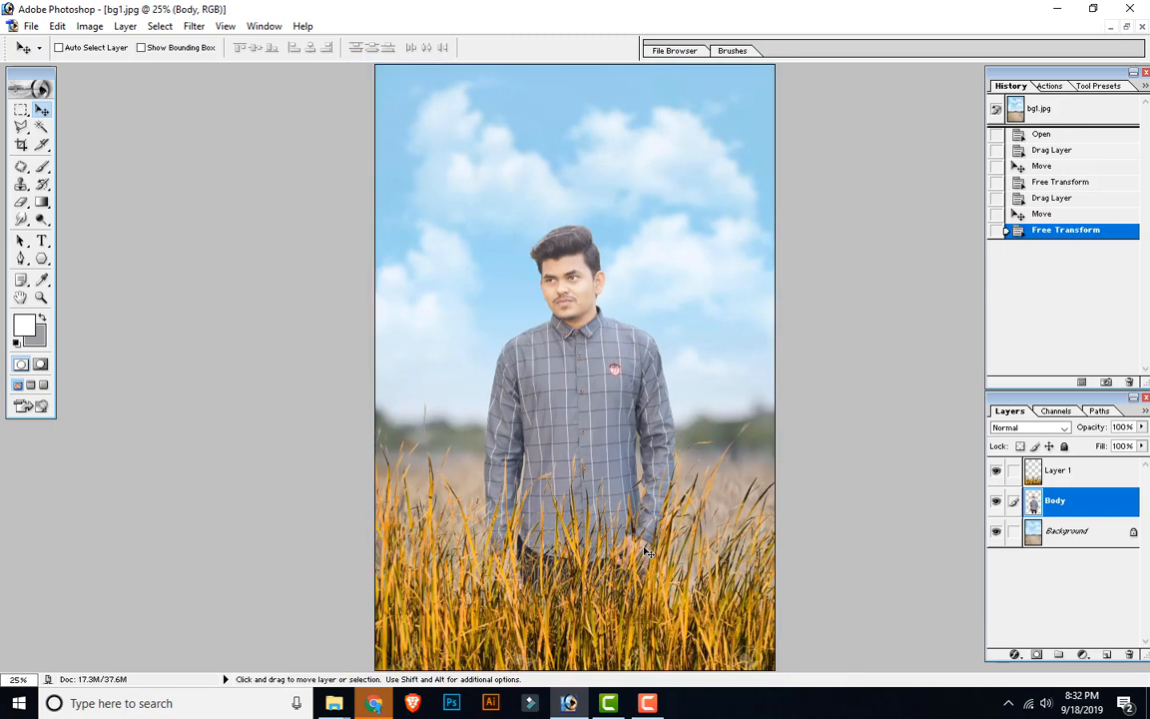
key("ctrl+minus")
key("ctrl+plus")
left_click(996, 501)
left_click(995, 500)
Open Liquify on the Body layer and push the hair upward and outward with the Warp tool, brush size 66 and pressure 21.
left_click(194, 26)
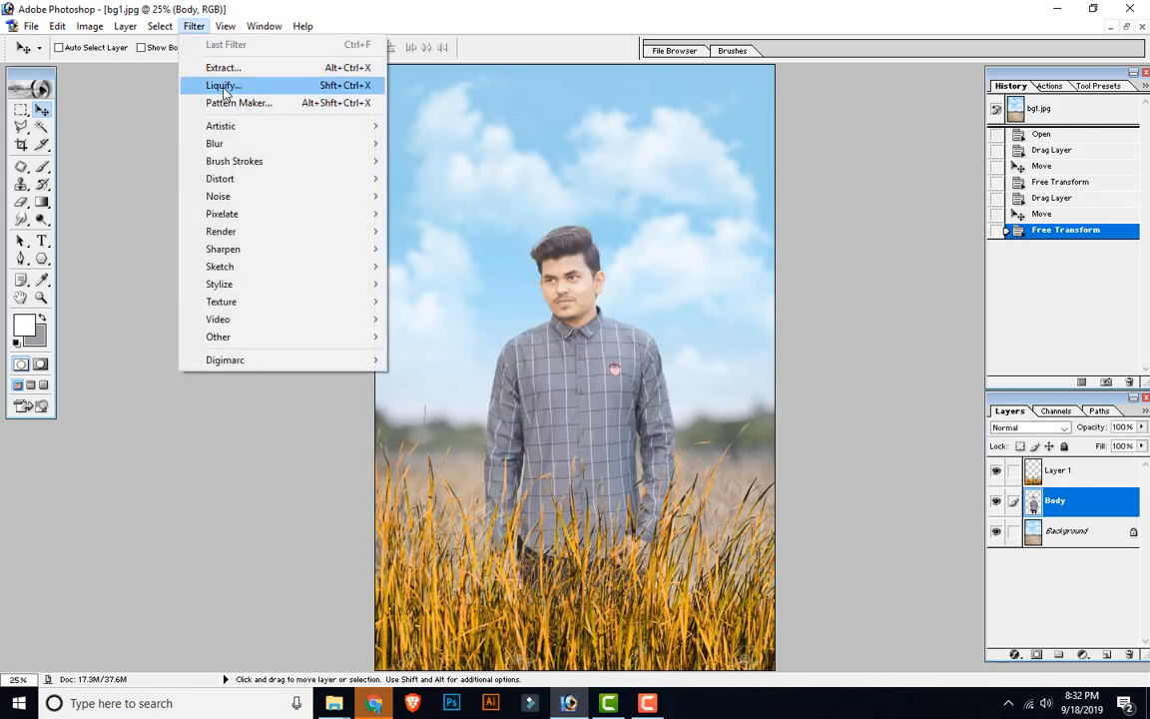
left_click(223, 88)
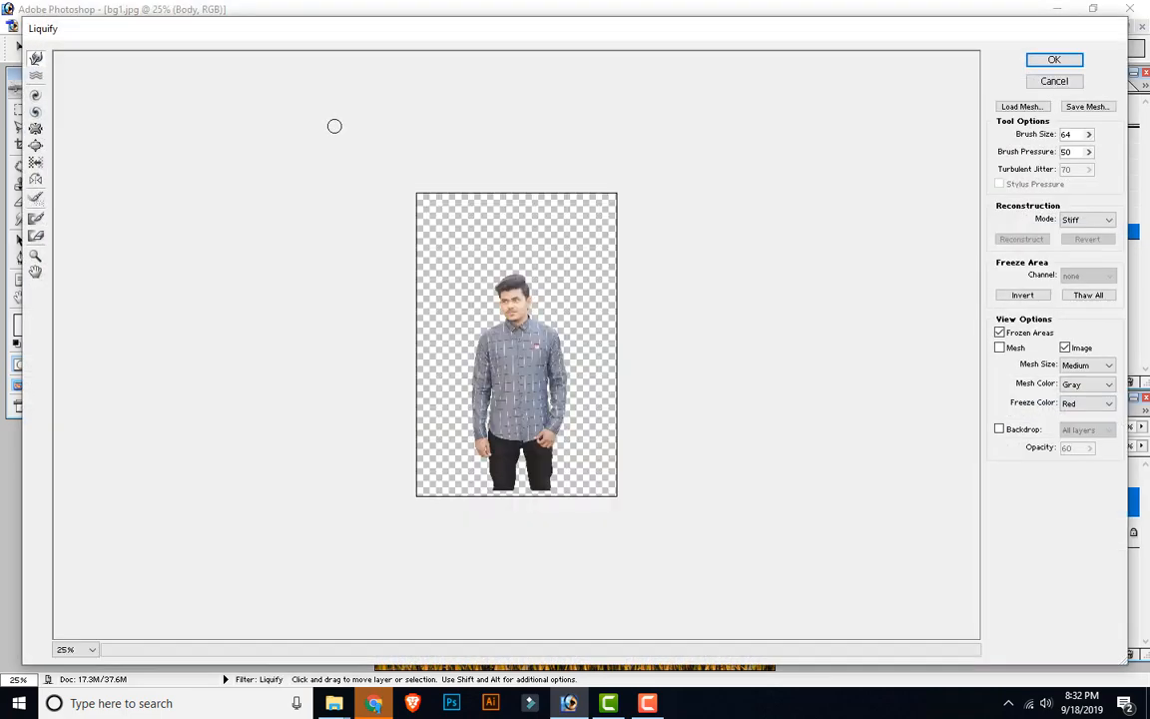
left_click(539, 280)
key("alt")
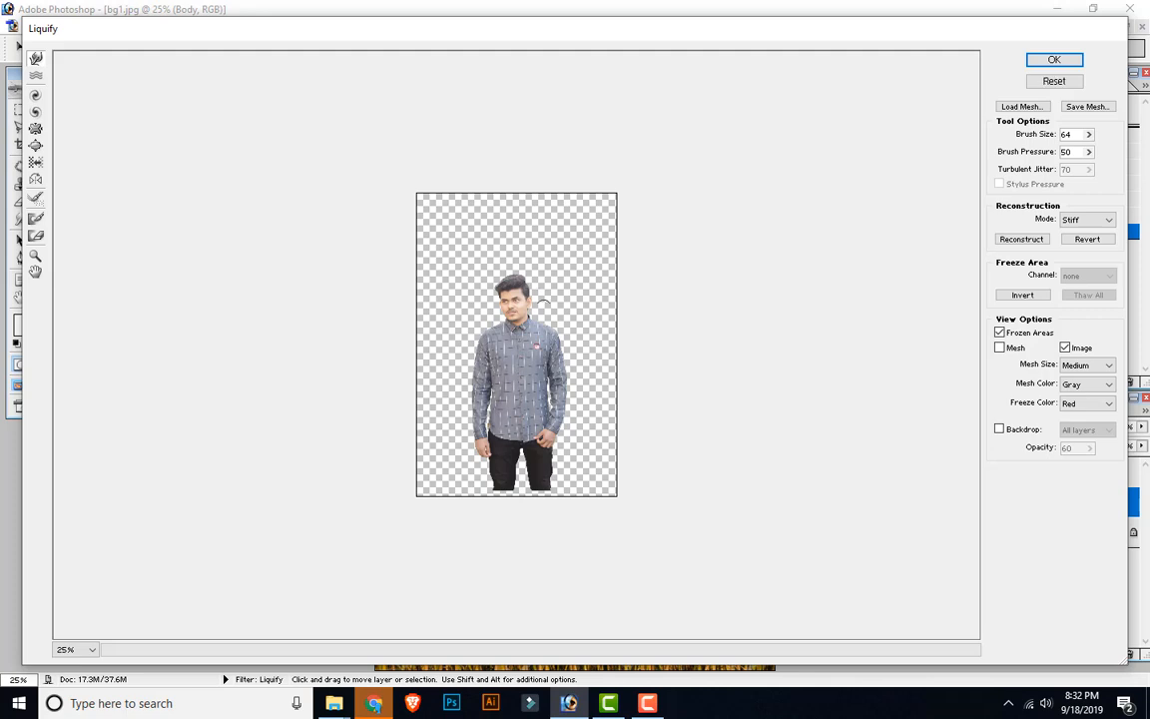
left_click(32, 258)
left_click_drag(461, 333, 575, 267)
left_click(34, 58)
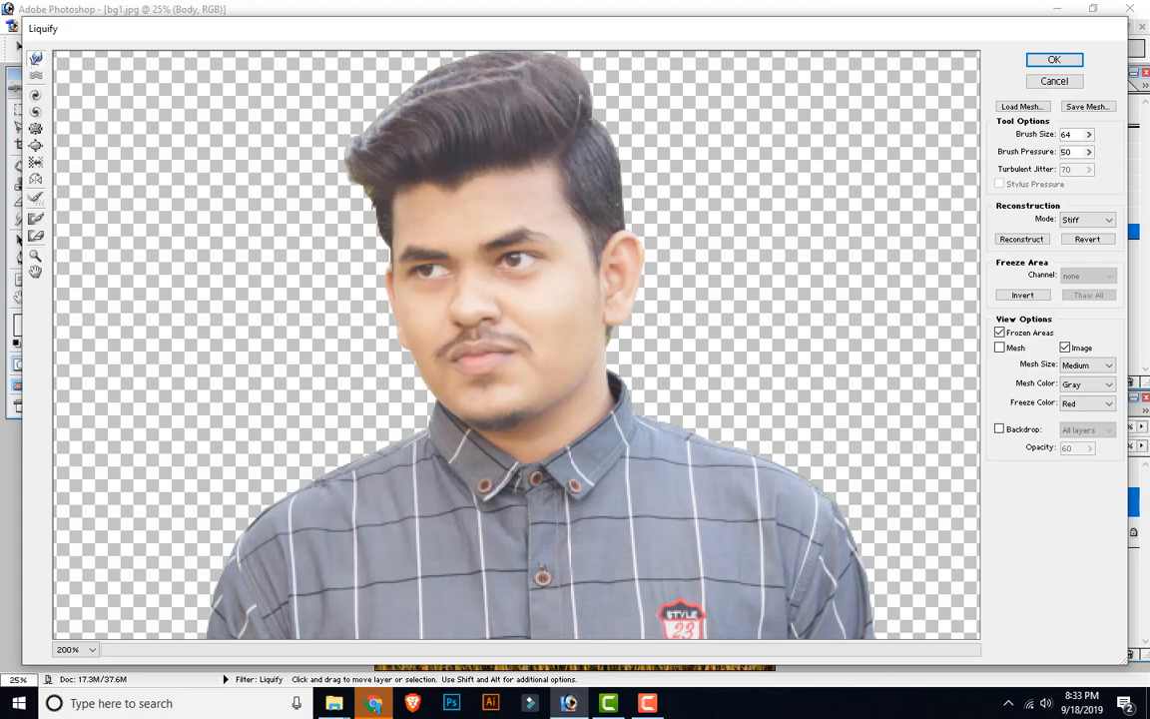
left_click_drag(466, 150, 461, 369)
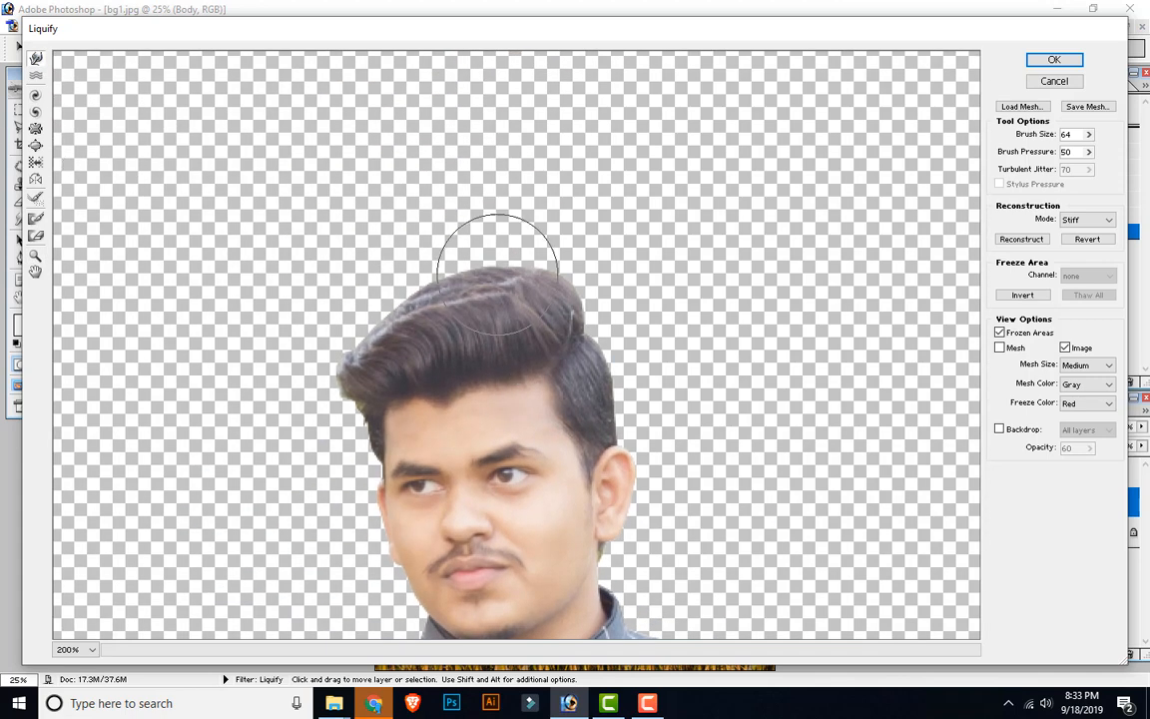
key("bracketright")
left_click_drag(1089, 152, 954, 156)
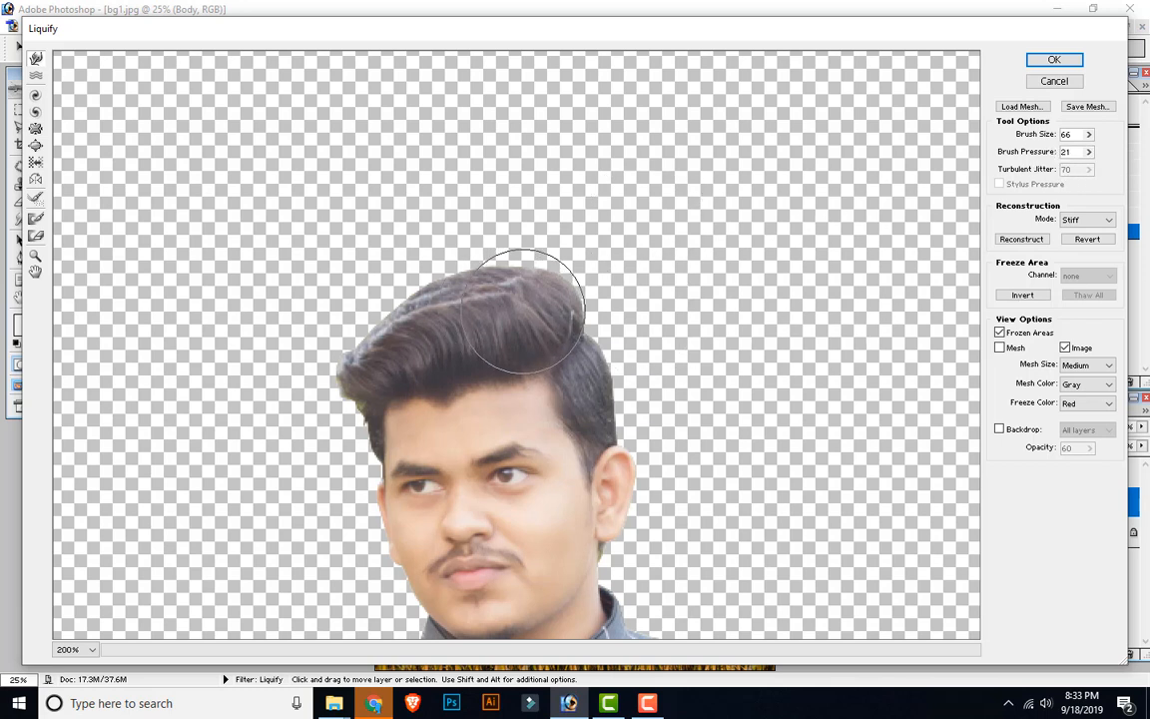
mouse_move(523, 311)
left_mouse_down()
mouse_move(555, 280)
mouse_move(511, 316)
mouse_move(478, 307)
mouse_move(457, 334)
mouse_move(451, 307)
mouse_move(418, 340)
mouse_move(406, 324)
mouse_move(384, 356)
mouse_move(368, 339)
mouse_move(346, 361)
mouse_move(366, 415)
left_mouse_up()
Refine the front and upper edge of the hair with the Warp tool, reducing the brush size through 51 to about 30.
key("bracketleft")
key("bracketleft")
key("bracketleft")
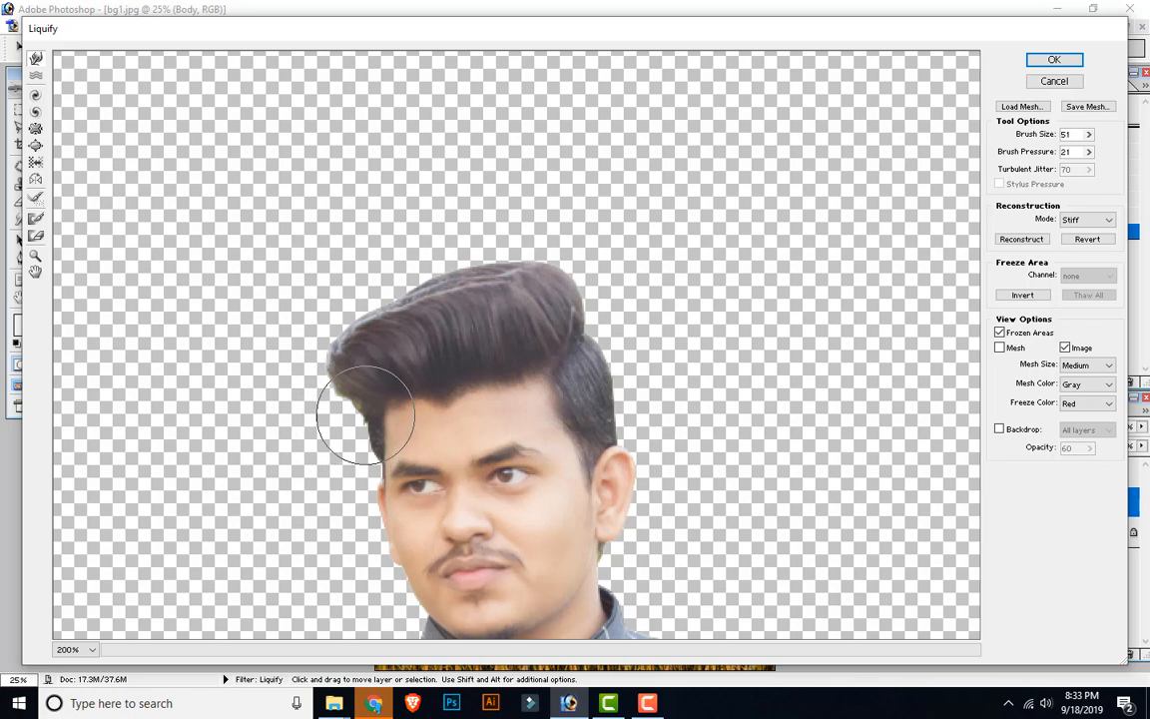
key("bracketleft")
key("bracketleft")
key("bracketleft")
key("bracketleft")
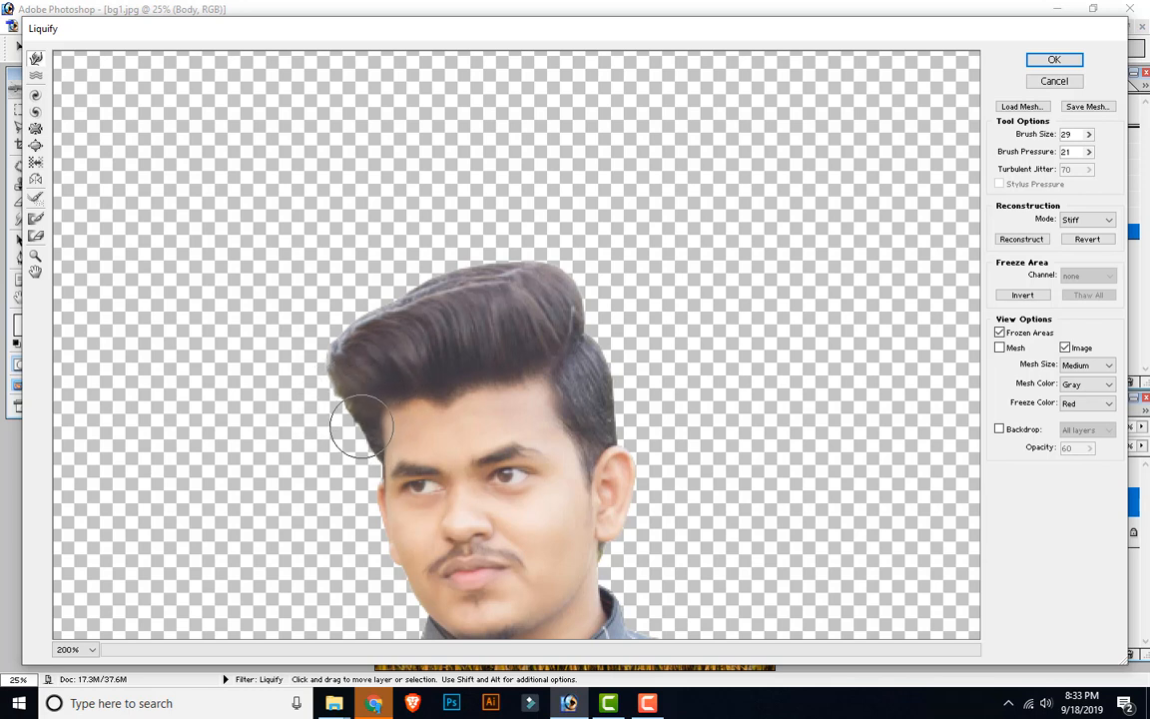
key("bracketright")
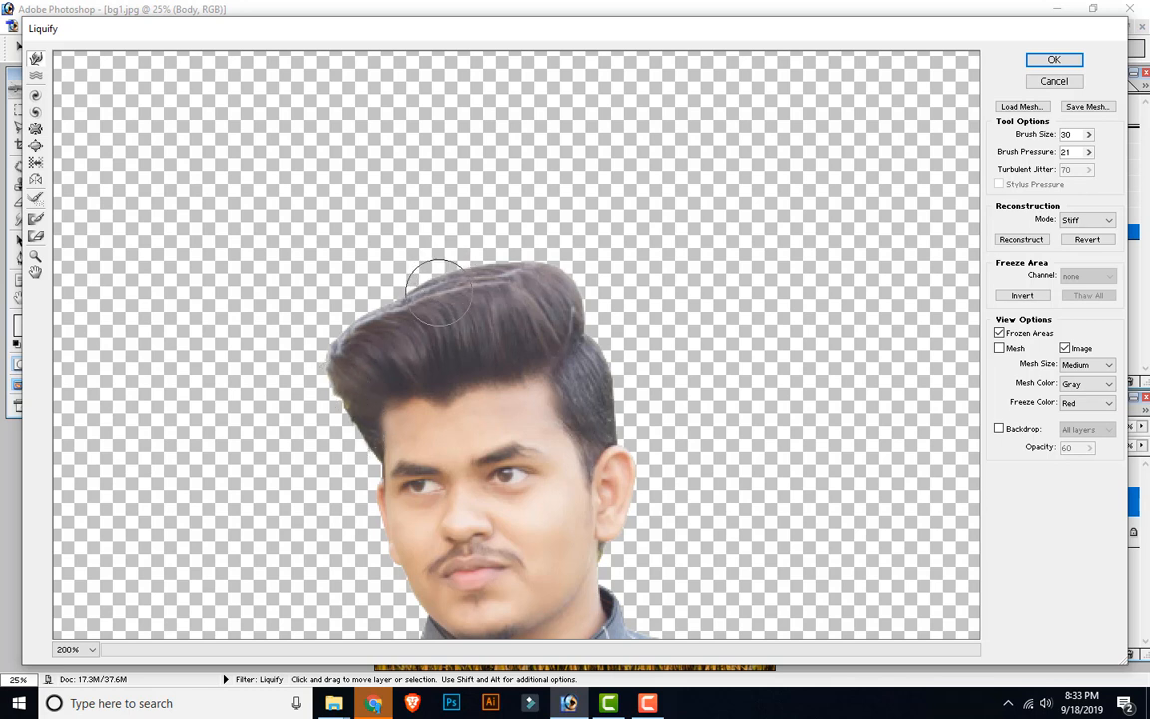
key("bracketright")
key("bracketright")
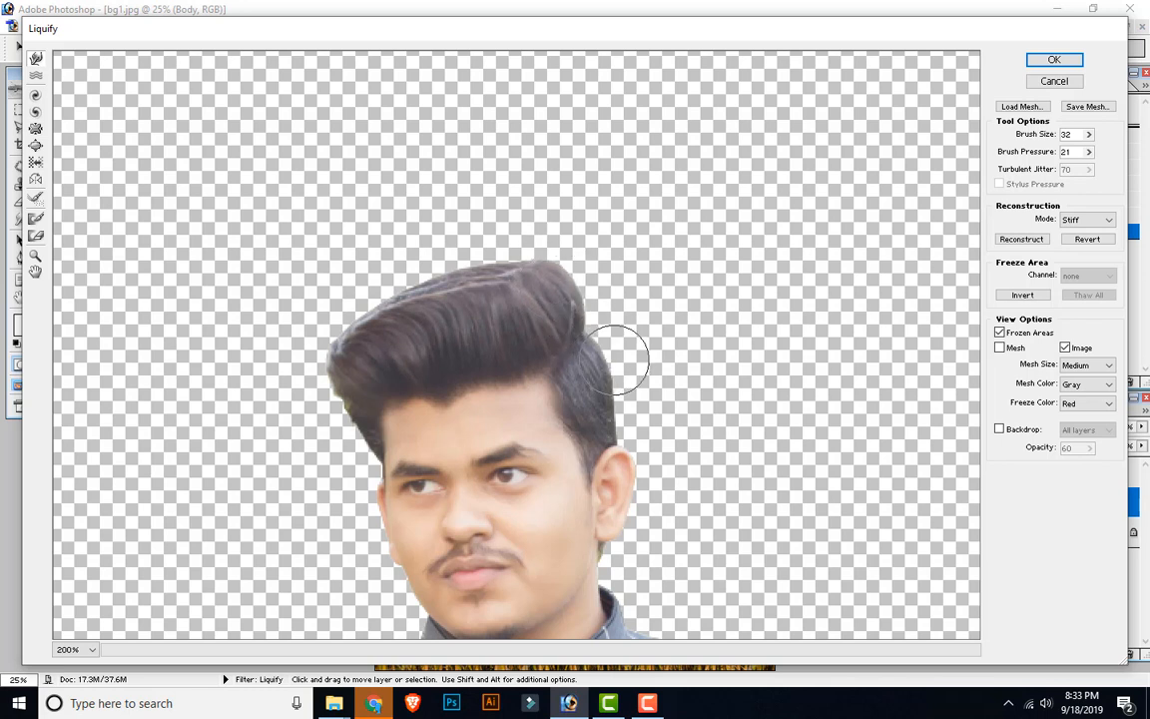
Push the hair above the man's ear slightly outward with the Warp tool, using a brush size of about 29.
key("bracketleft")
key("bracketleft")
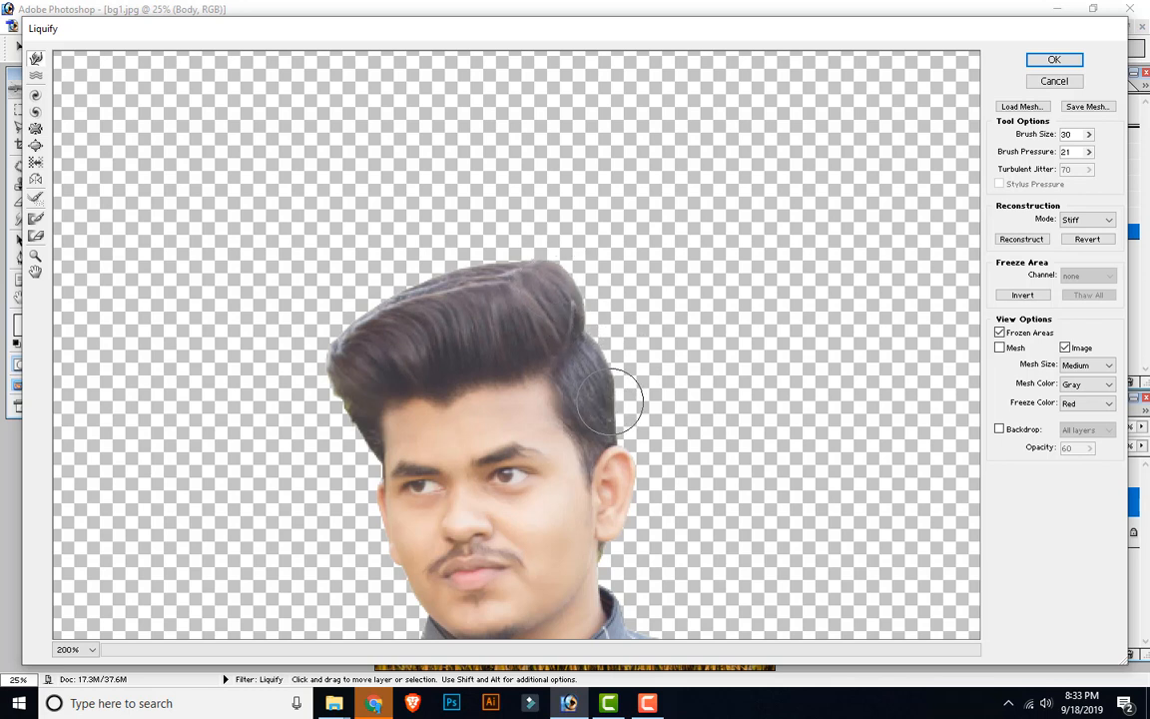
key("bracketleft")
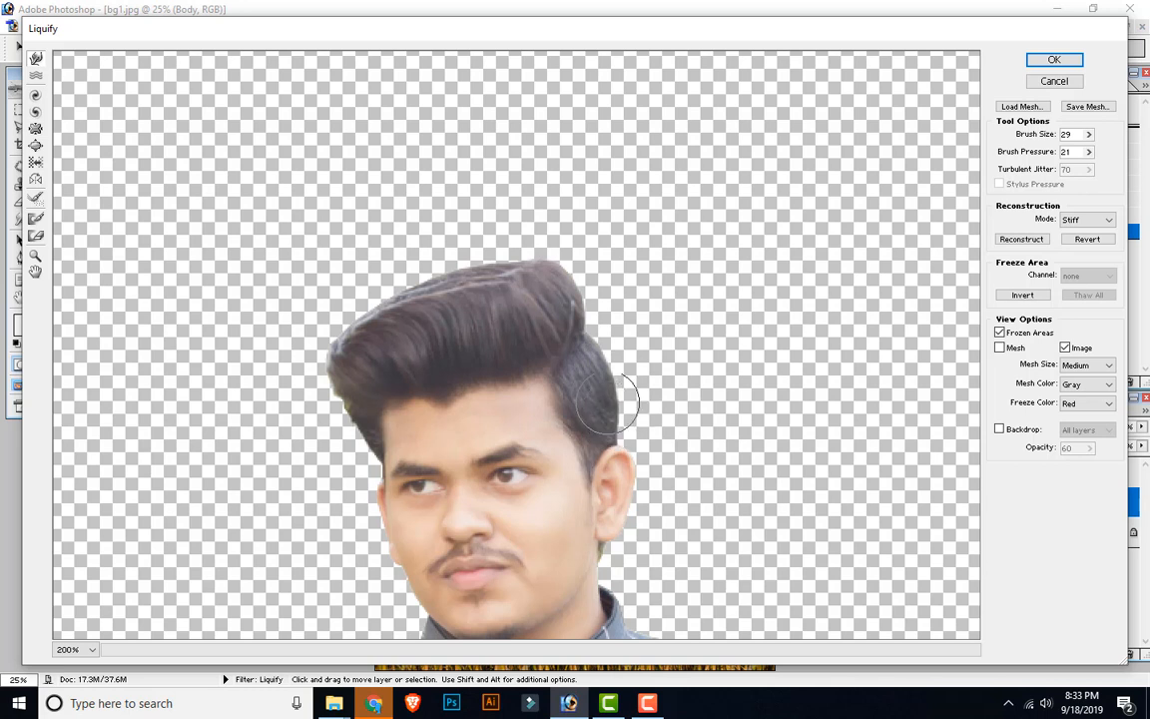
mouse_move(607, 403)
left_mouse_down()
mouse_move(587, 350)
mouse_move(594, 342)
mouse_move(633, 378)
left_mouse_up()
key("bracketleft")
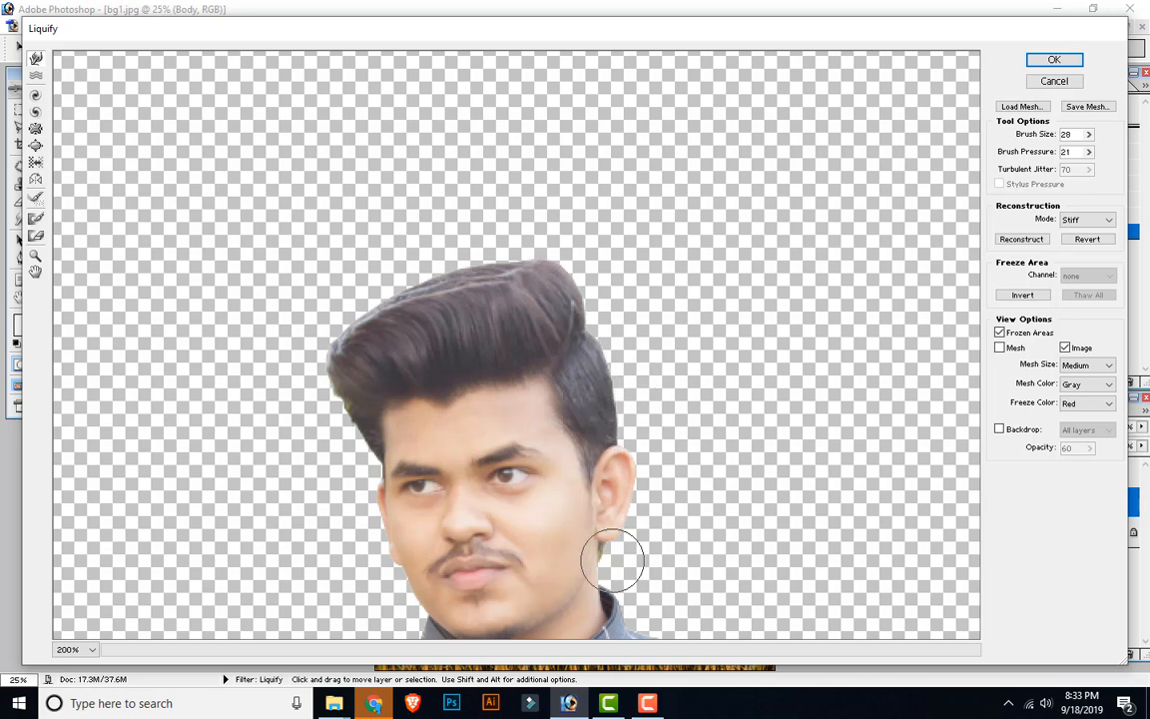
Touch up the hair edges below the ear and beside the forehead at brush size 20, and apply the Liquify changes.
key("bracketleft")
key("bracketleft")
key("bracketleft")
key("bracketleft")
key("bracketleft")
key("bracketleft")
key("bracketleft")
key("bracketleft")
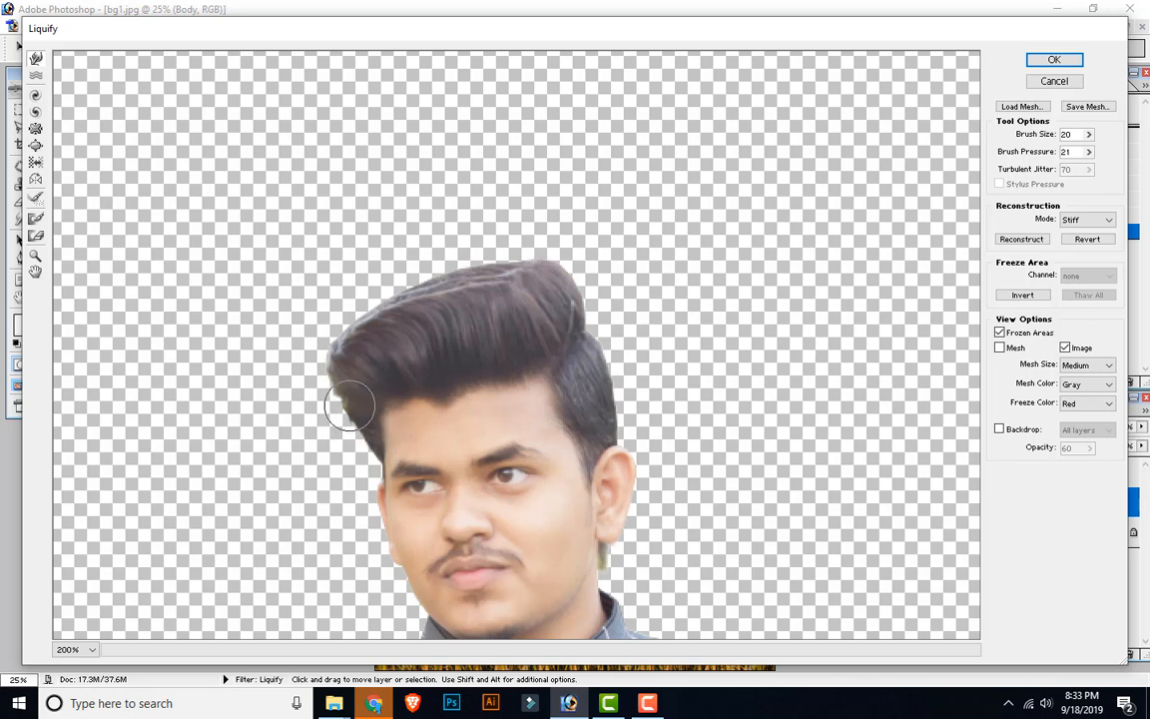
left_click(1054, 63)
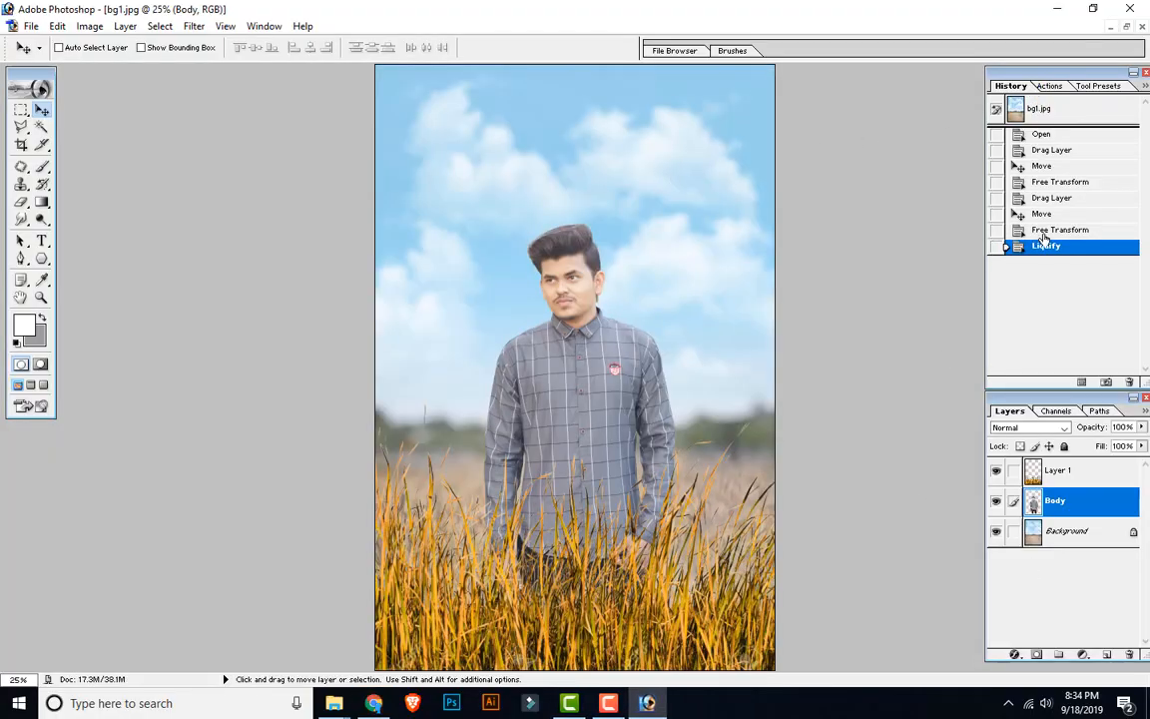
Compare the man's hair before and after Liquify using the history states.
left_click(1045, 234)
left_click(1054, 247)
left_click(1049, 230)
left_click(1053, 246)
Remove part of the greenish fringe below the man's ear with the Magic Eraser at tolerance 32, undoing the excess second erasure.
key("ctrl+plus")
key("ctrl+plus")
key("ctrl+plus")
key("ctrl+plus")
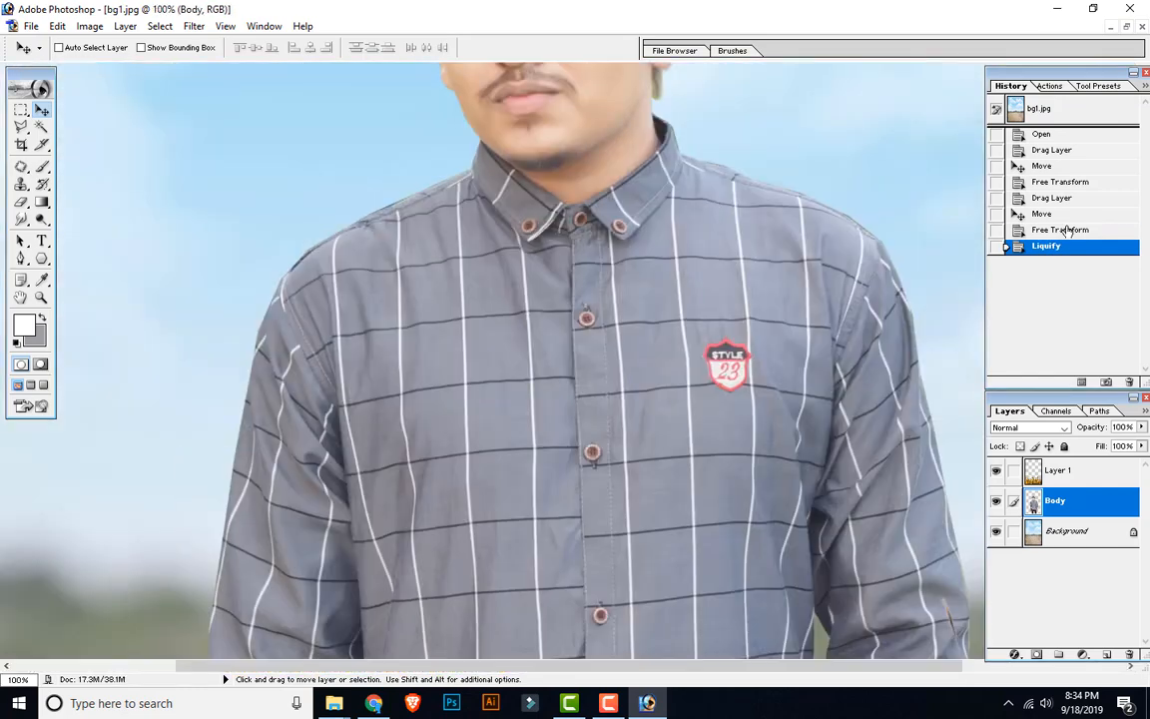
left_click_drag(894, 206, 520, 282)
key("ctrl+plus")
key("ctrl+plus")
key("ctrl+plus")
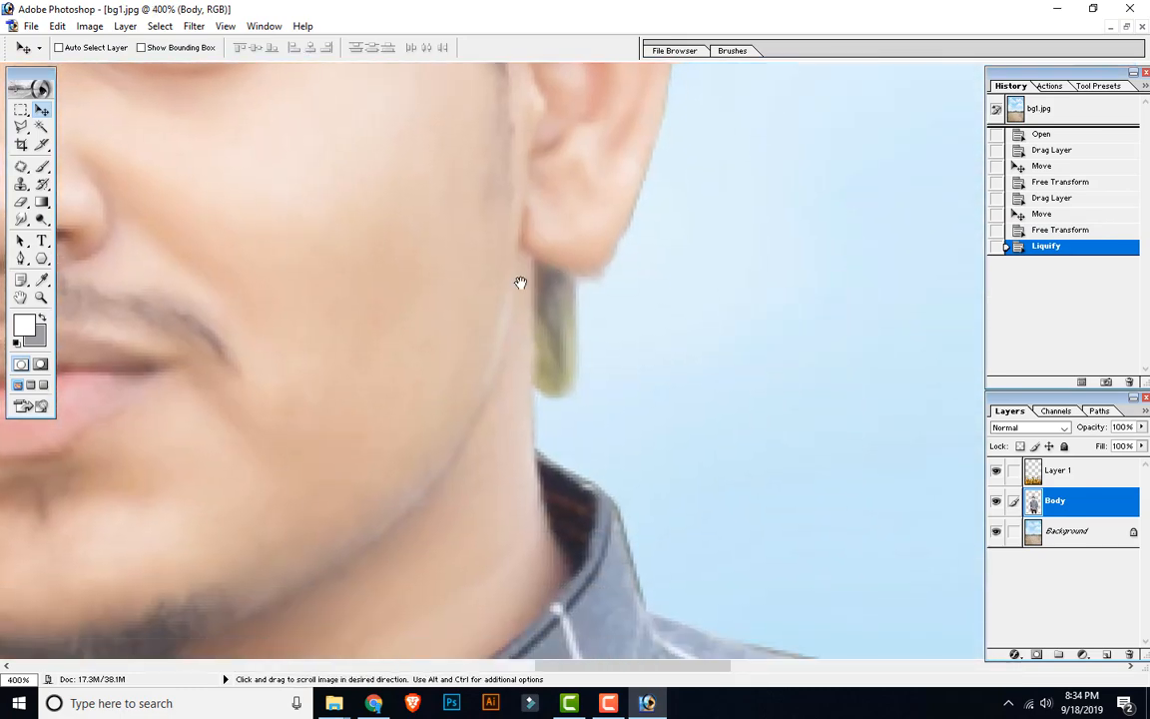
left_click_drag(21, 201, 90, 226)
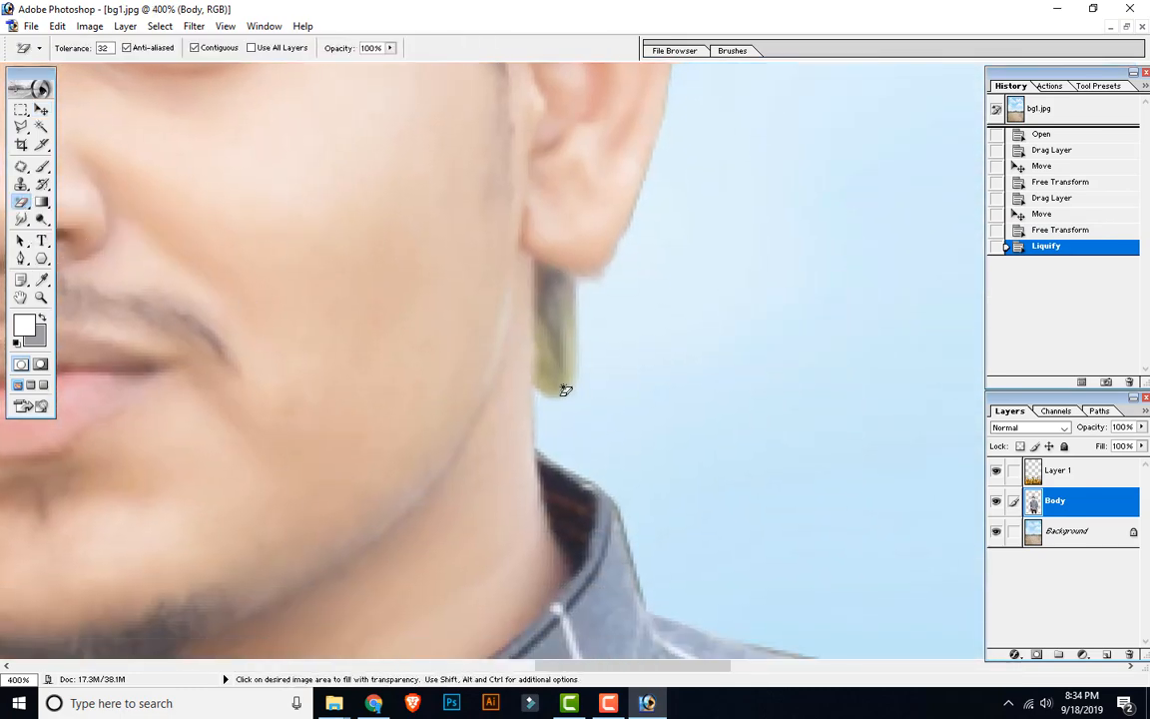
left_click(560, 379)
left_click(553, 378)
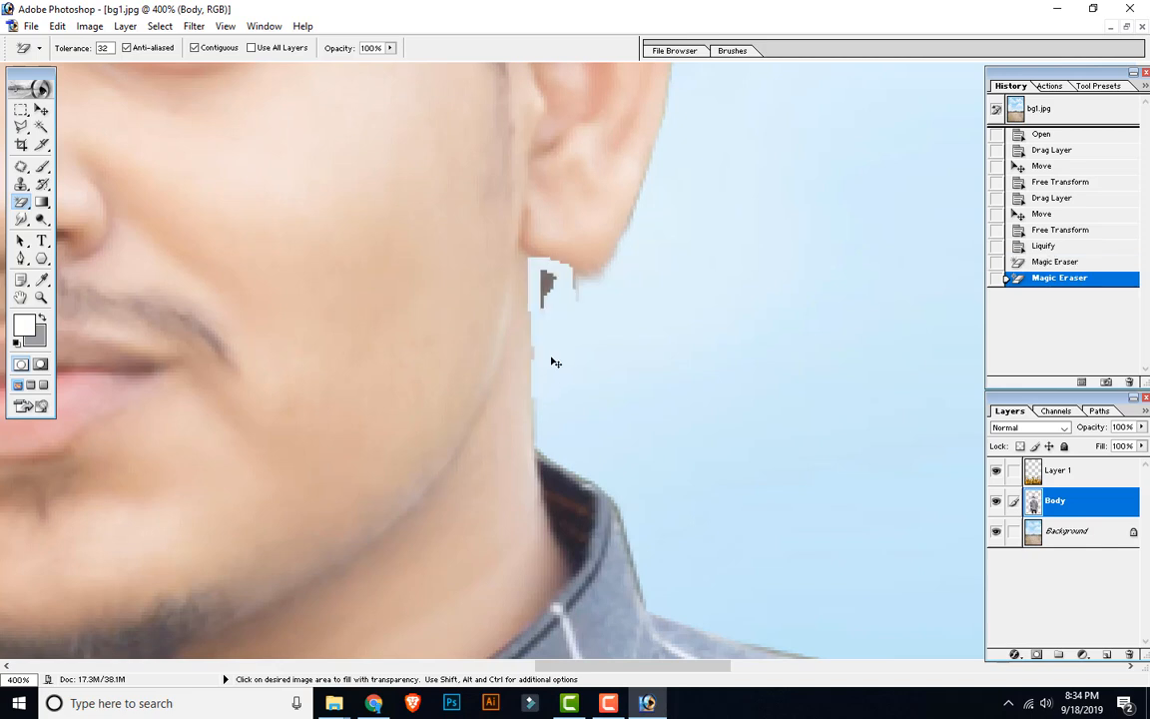
key("ctrl+z")
Erase the lower end of the leftover hair fringe below the ear with the Eraser at brush size 9.
left_click_drag(21, 203, 70, 197)
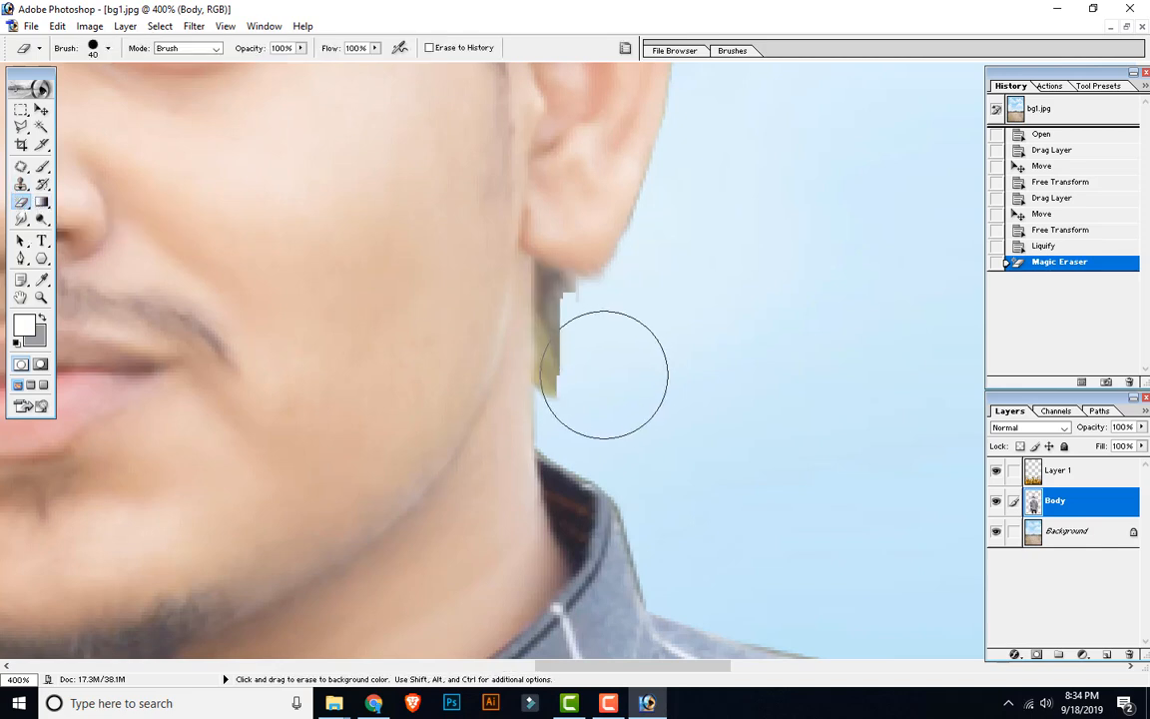
key("bracketleft")
key("bracketleft")
key("bracketleft")
key("bracketleft")
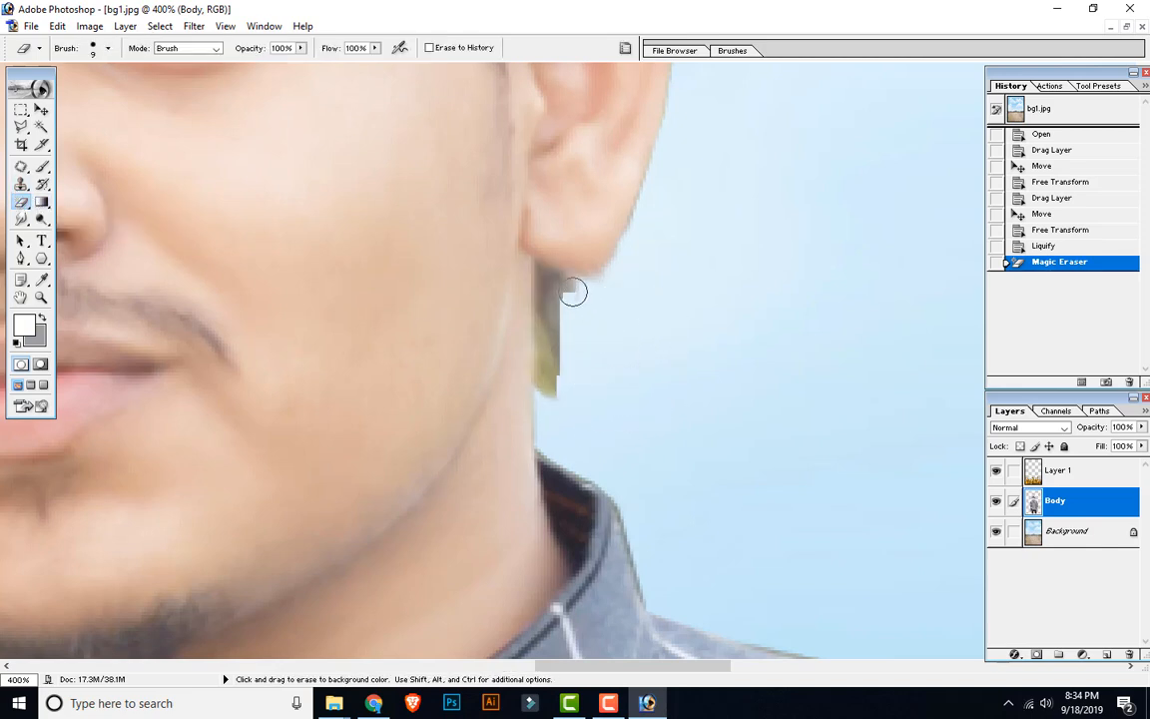
mouse_move(553, 384)
left_mouse_down()
mouse_move(547, 351)
mouse_move(548, 395)
mouse_move(565, 373)
left_mouse_up()
key("ctrl+minus")
key("ctrl+minus")
key("ctrl+minus")
key("ctrl+minus")
key("ctrl+minus")
key("ctrl+minus")
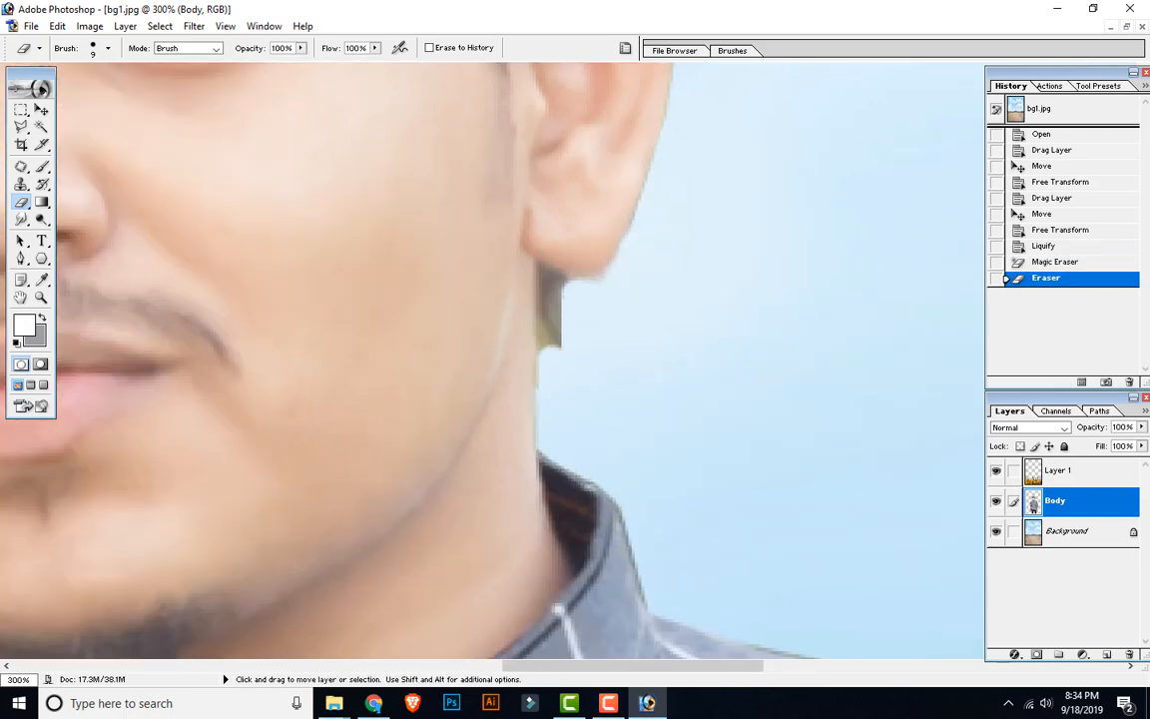
key("ctrl+minus")
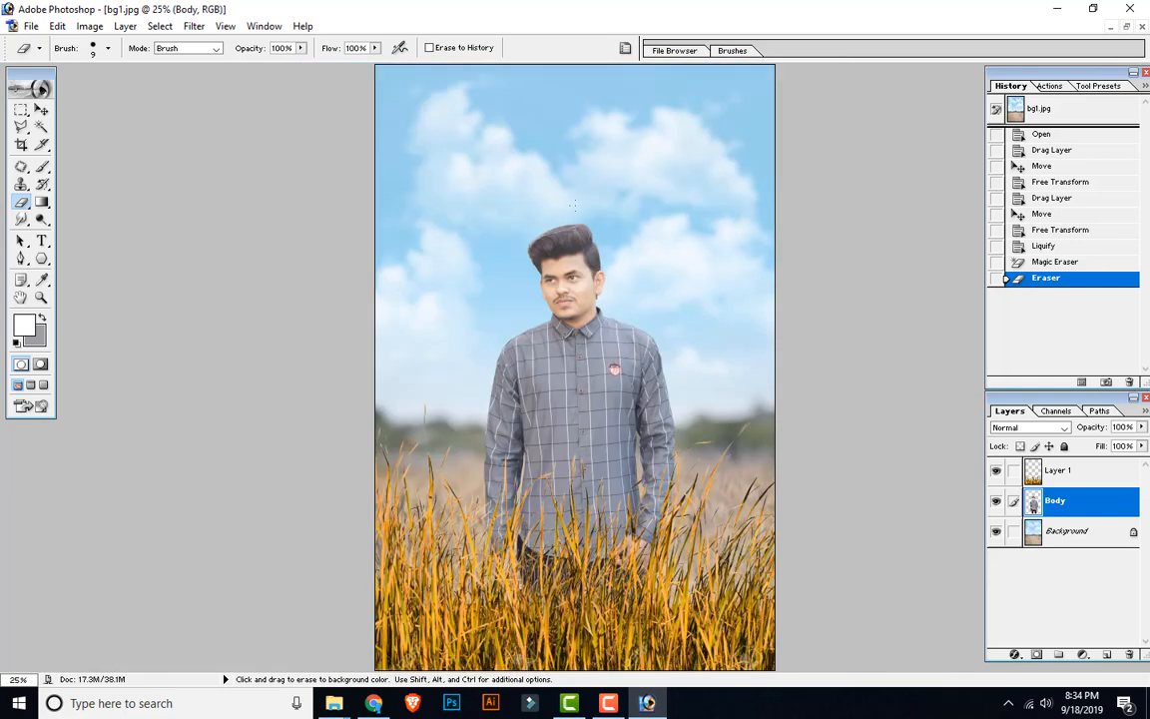
Select the grass layer, Layer 1, and compare the composite with it hidden and shown.
left_click(41, 109)
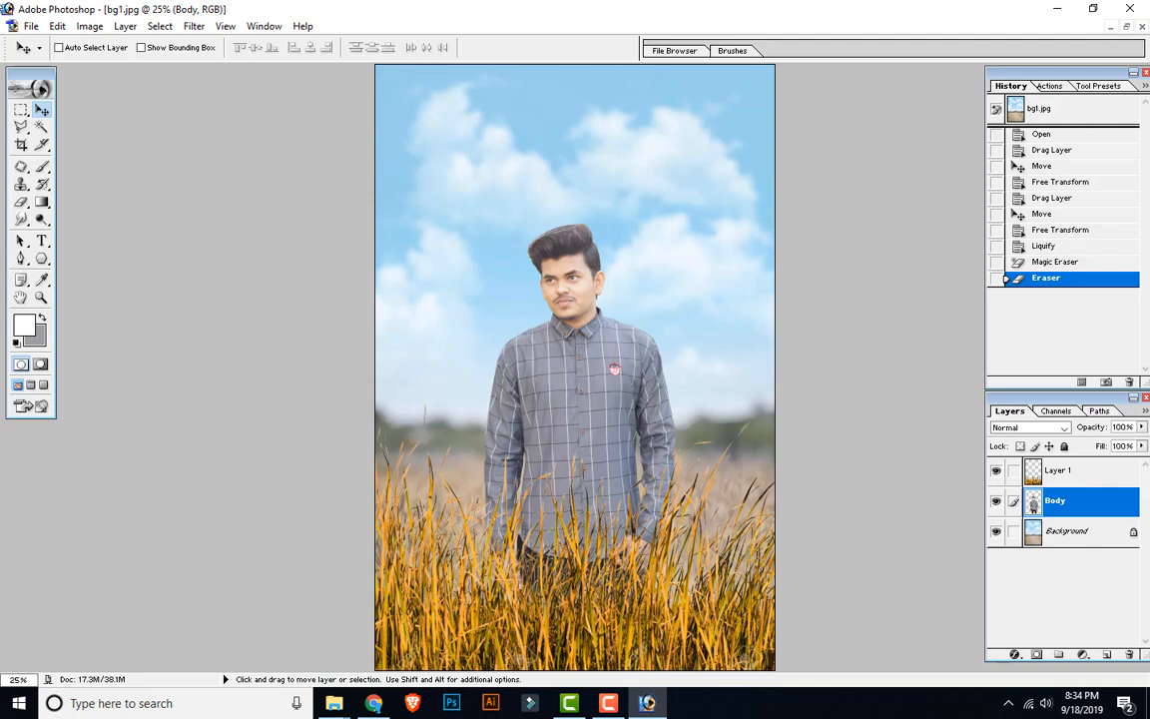
left_click(1090, 481)
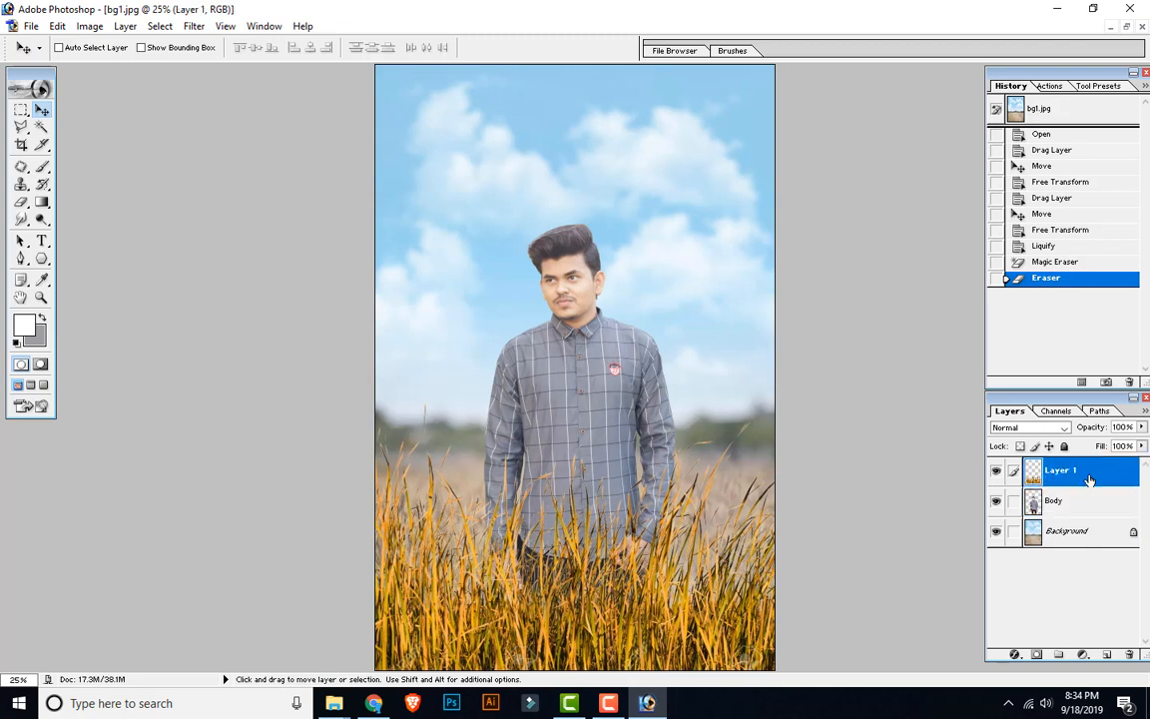
double_click(1064, 478)
key("Return")
left_click(995, 470)
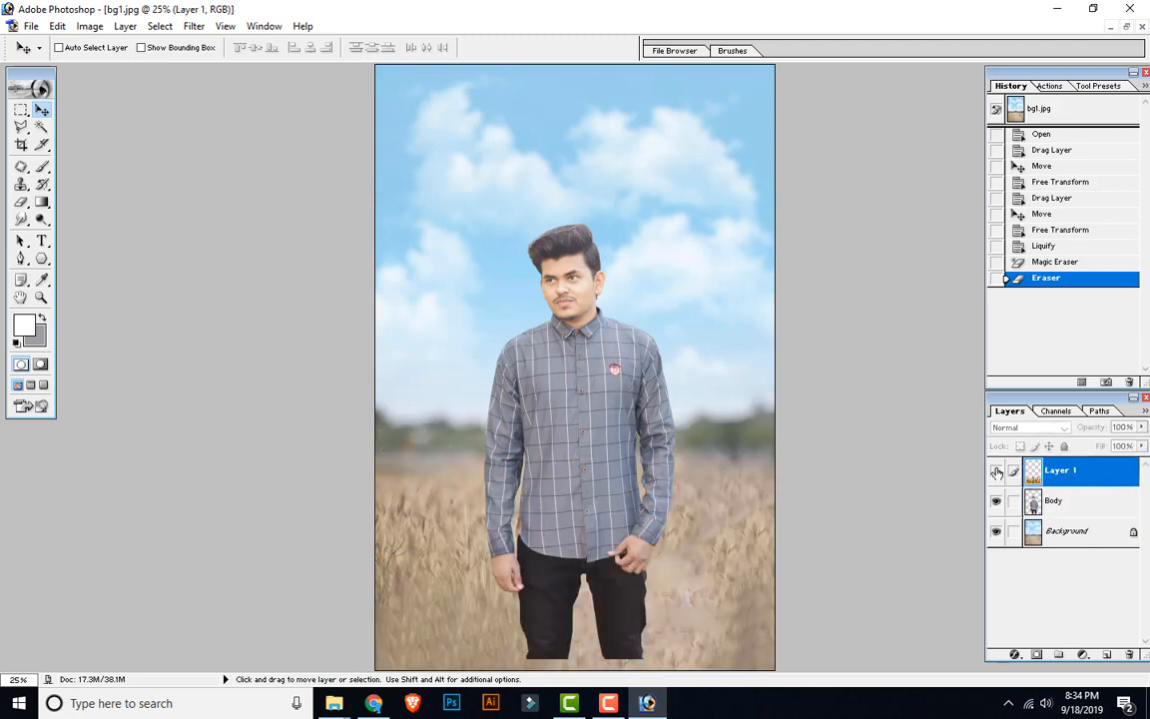
left_click(996, 470)
Apply a Gaussian Blur with a radius of 16 pixels to the grass on Layer 1.
left_click(193, 26)
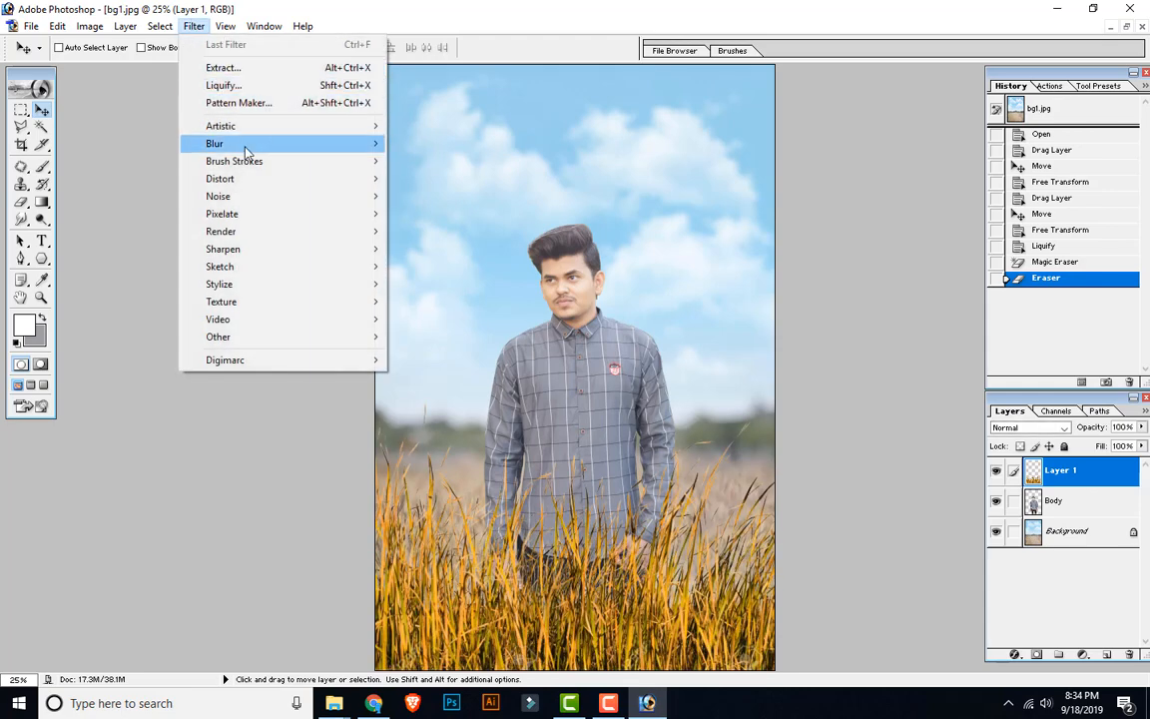
mouse_move(219, 143)
left_click(435, 179)
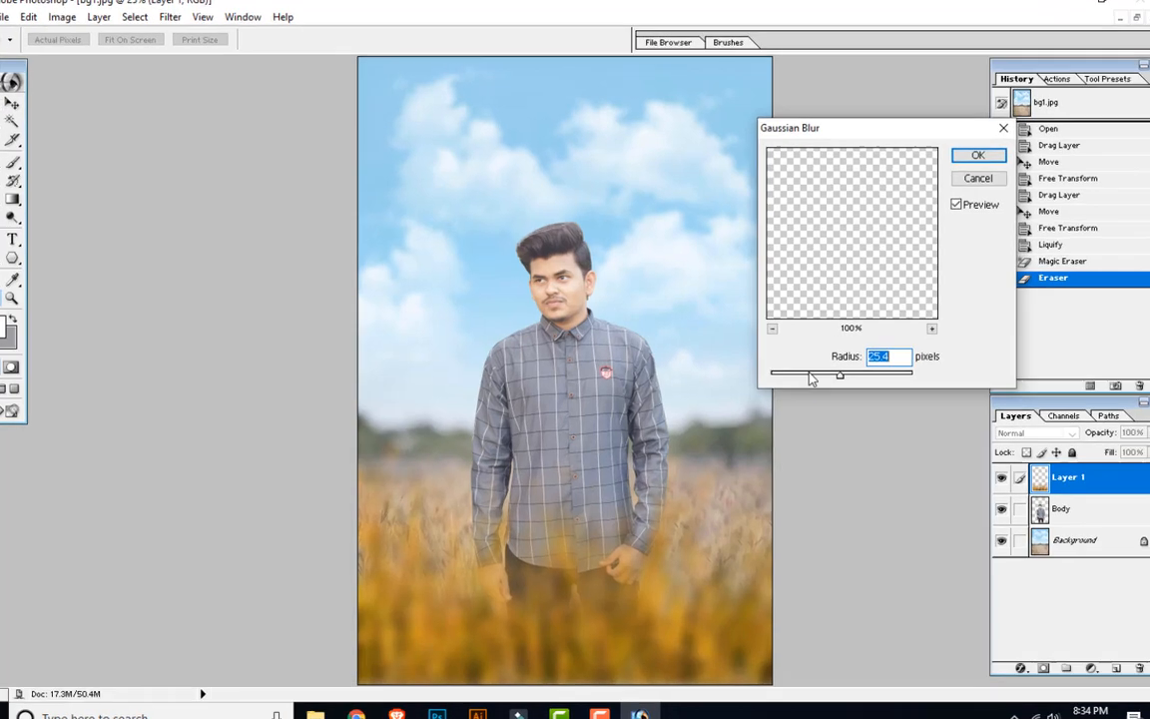
left_click_drag(809, 372, 821, 401)
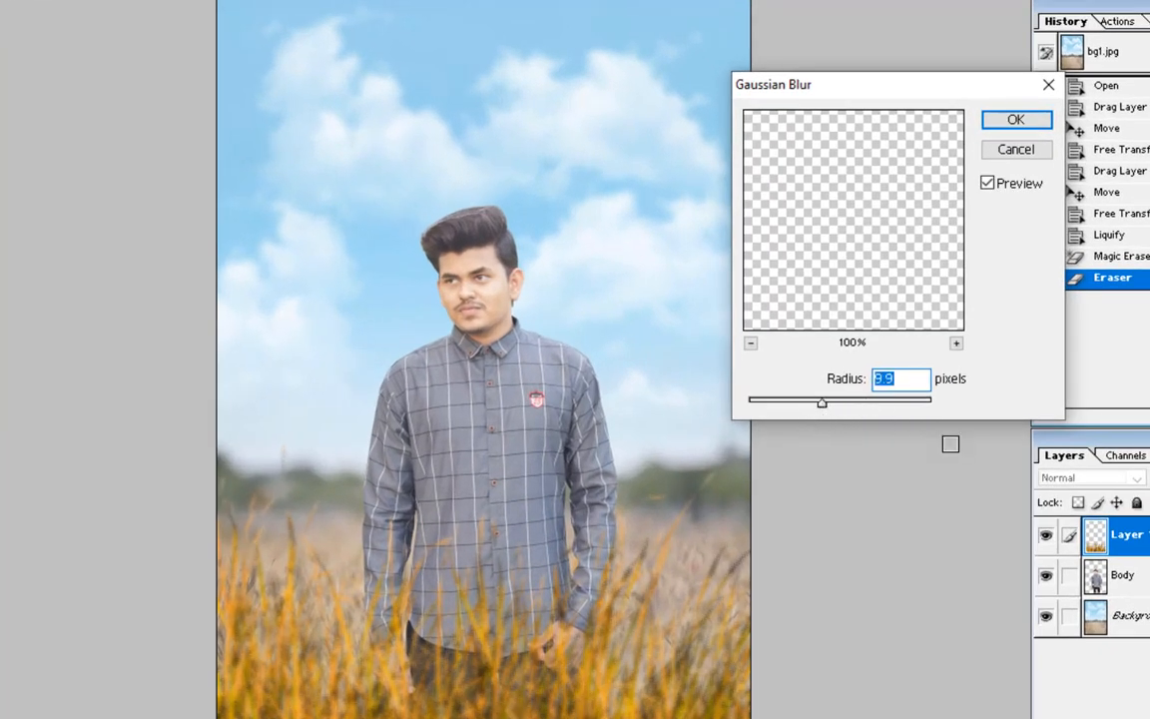
type("10")
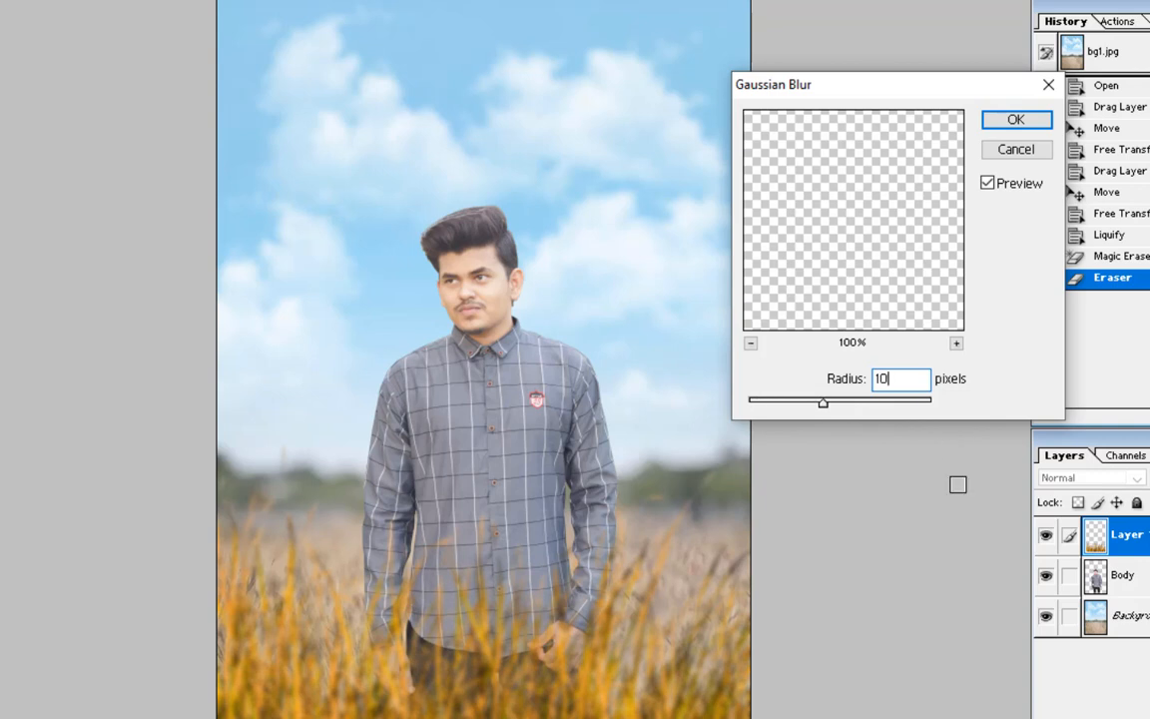
left_click_drag(824, 403, 829, 404)
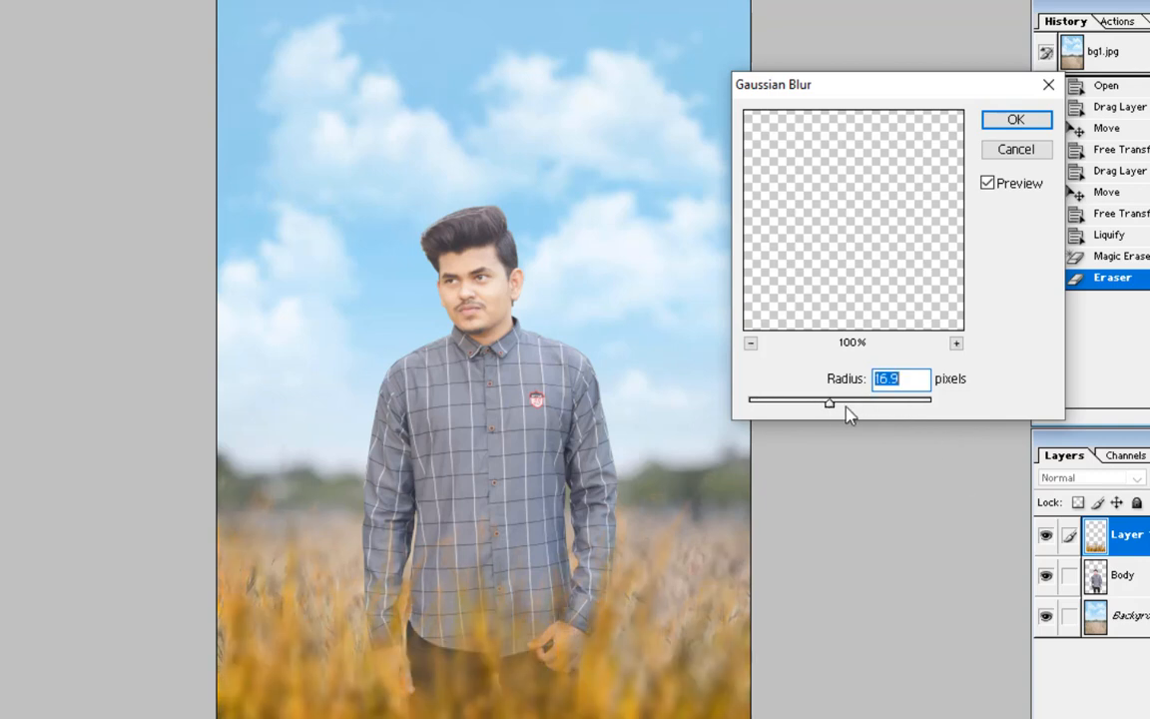
type("18")
key("BackSpace")
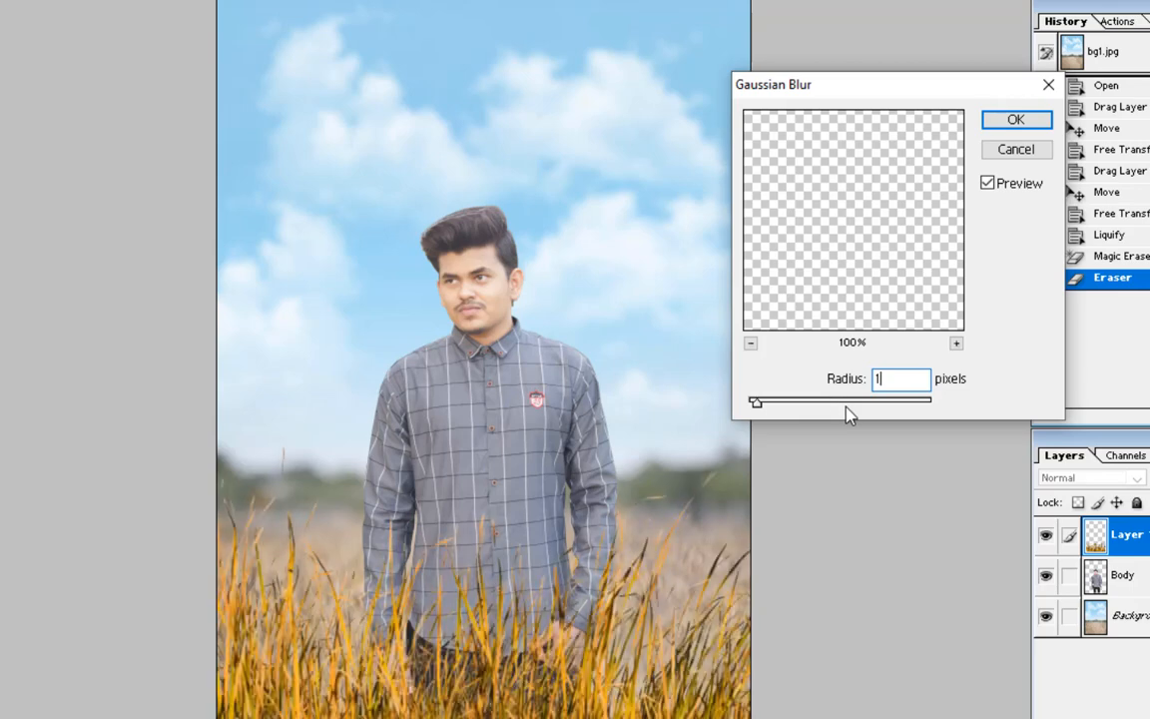
type("6")
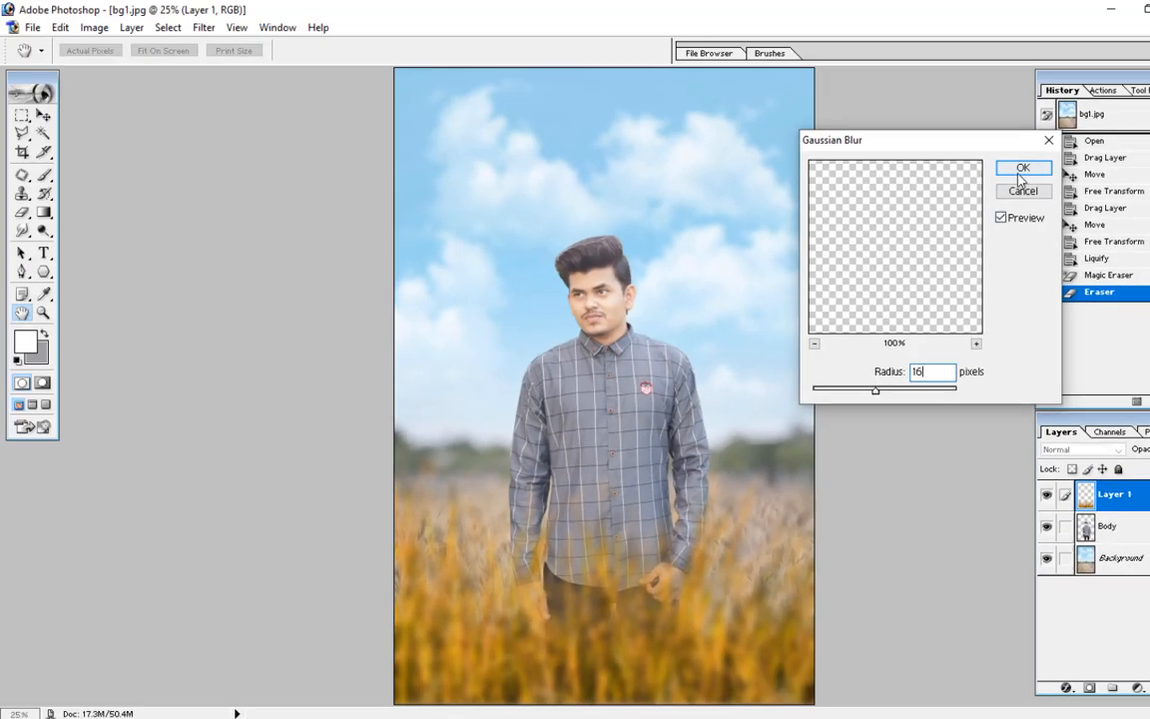
left_click(1024, 165)
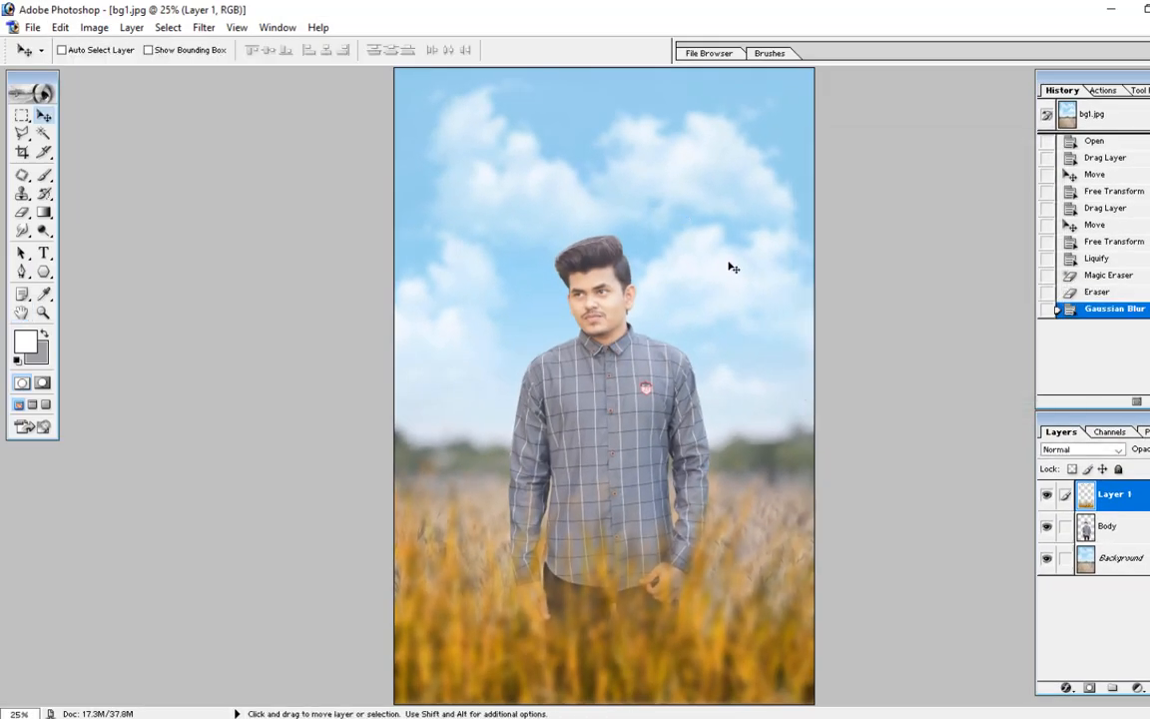
Try Auto Color on the Body layer and undo it.
left_click(1114, 523)
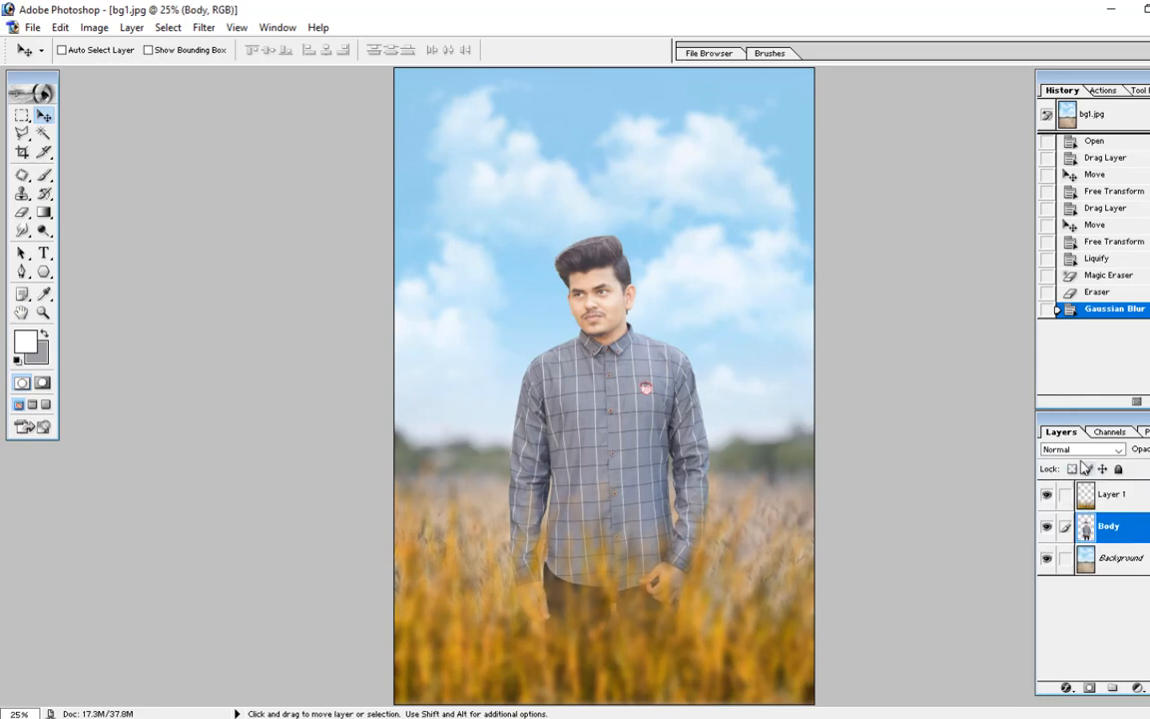
left_click(92, 27)
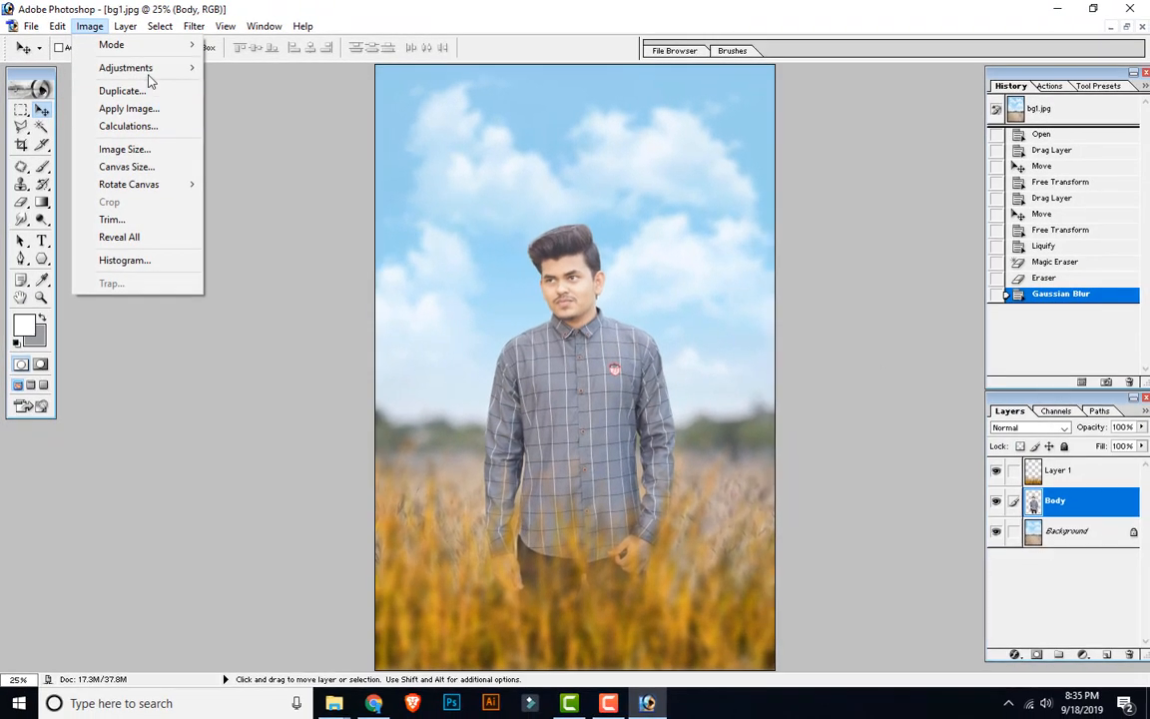
mouse_move(149, 70)
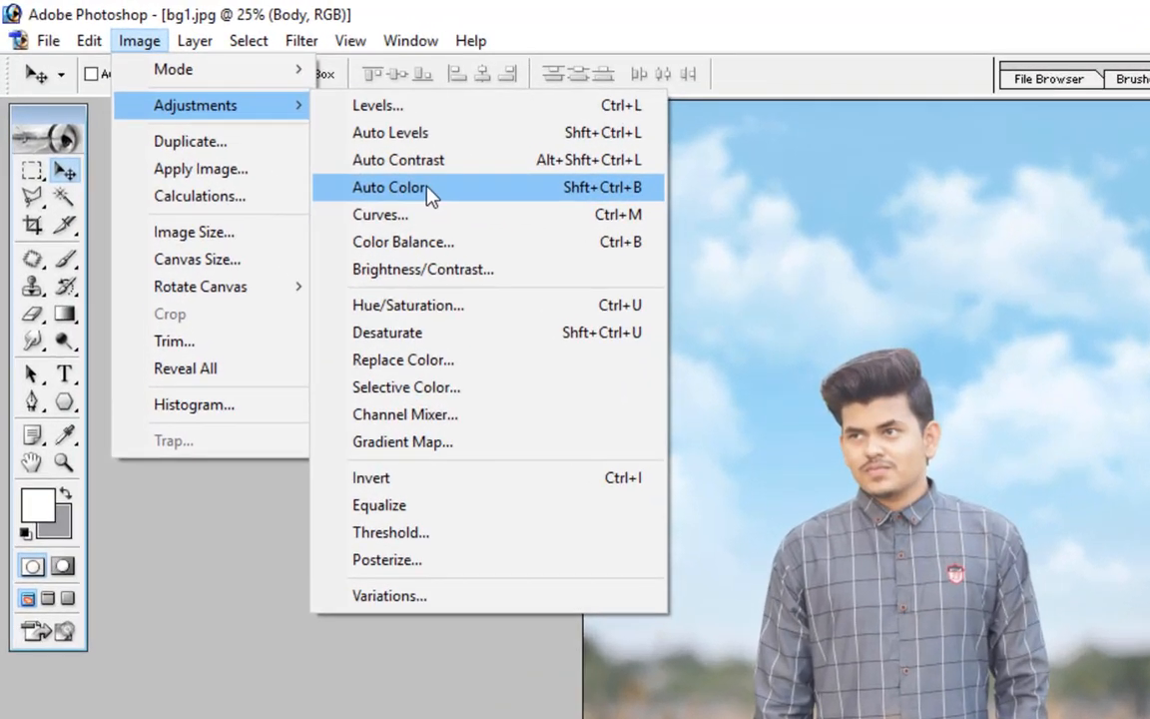
left_click(430, 194)
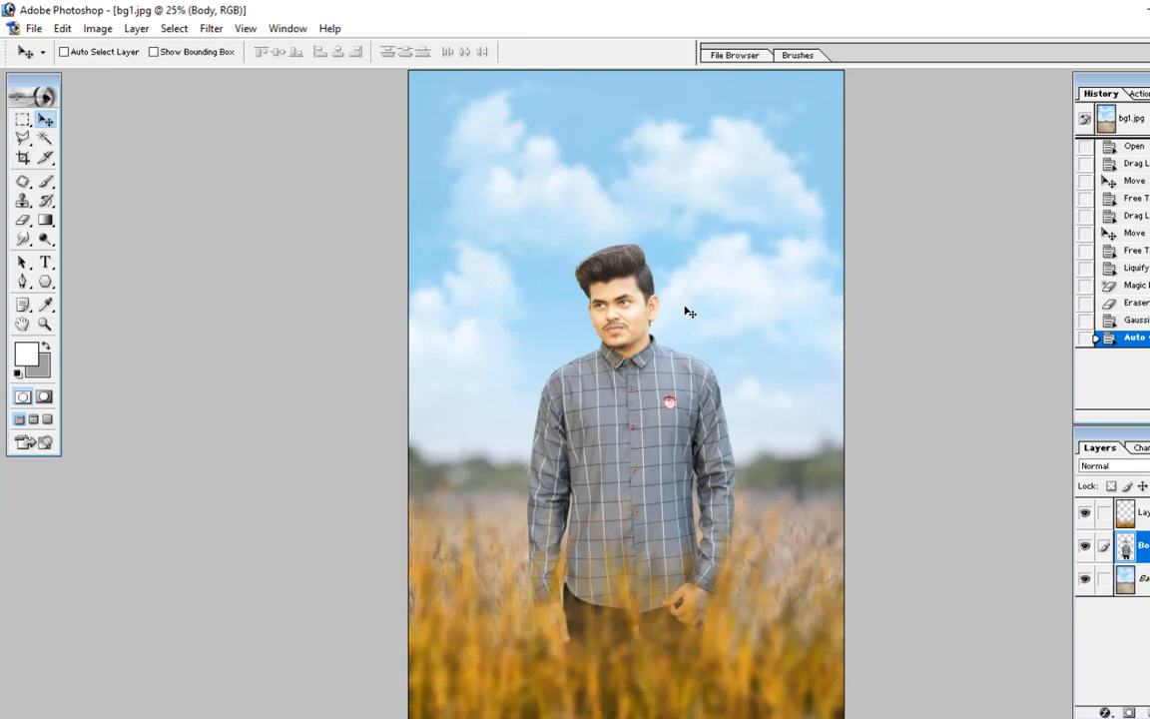
key("ctrl+z")
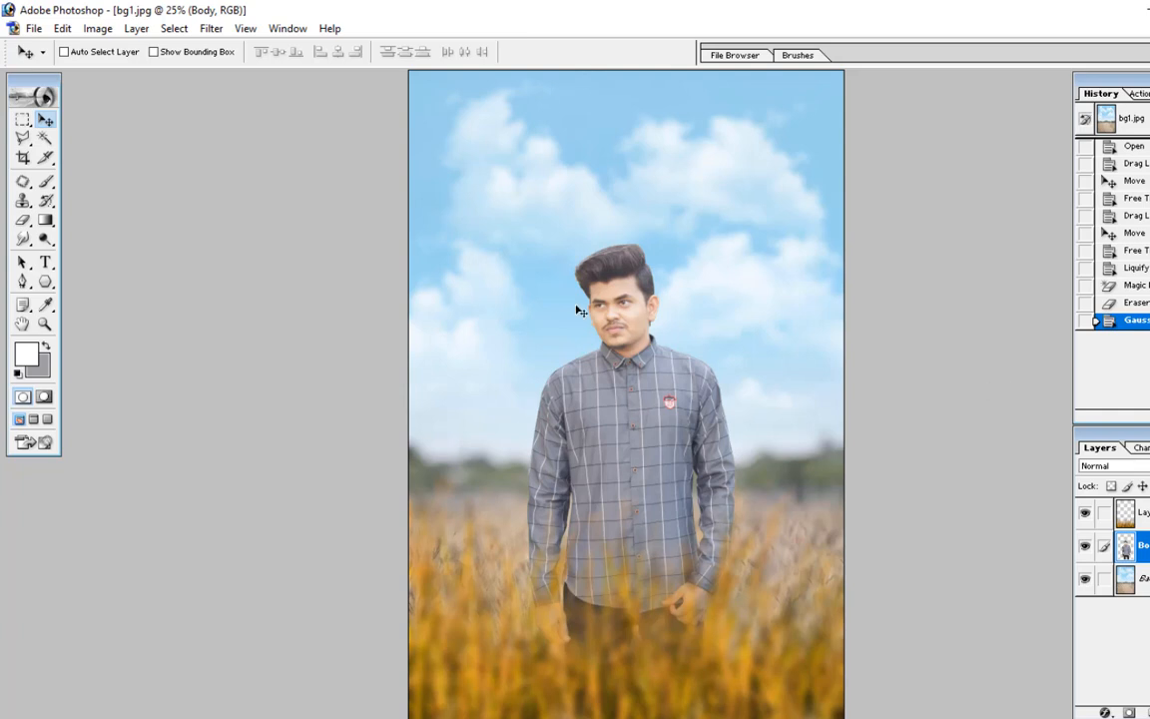
Start a Curves adjustment on the Body layer and raise the RGB curve at input 131 to output 134.
left_click(96, 28)
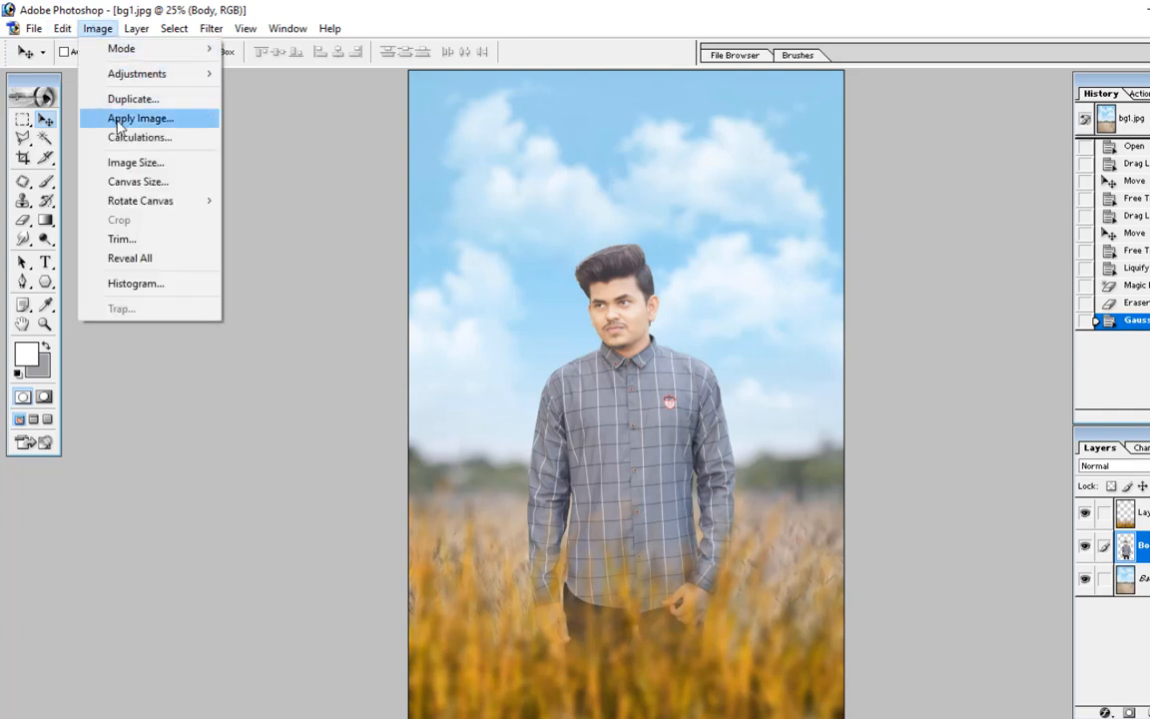
mouse_move(148, 74)
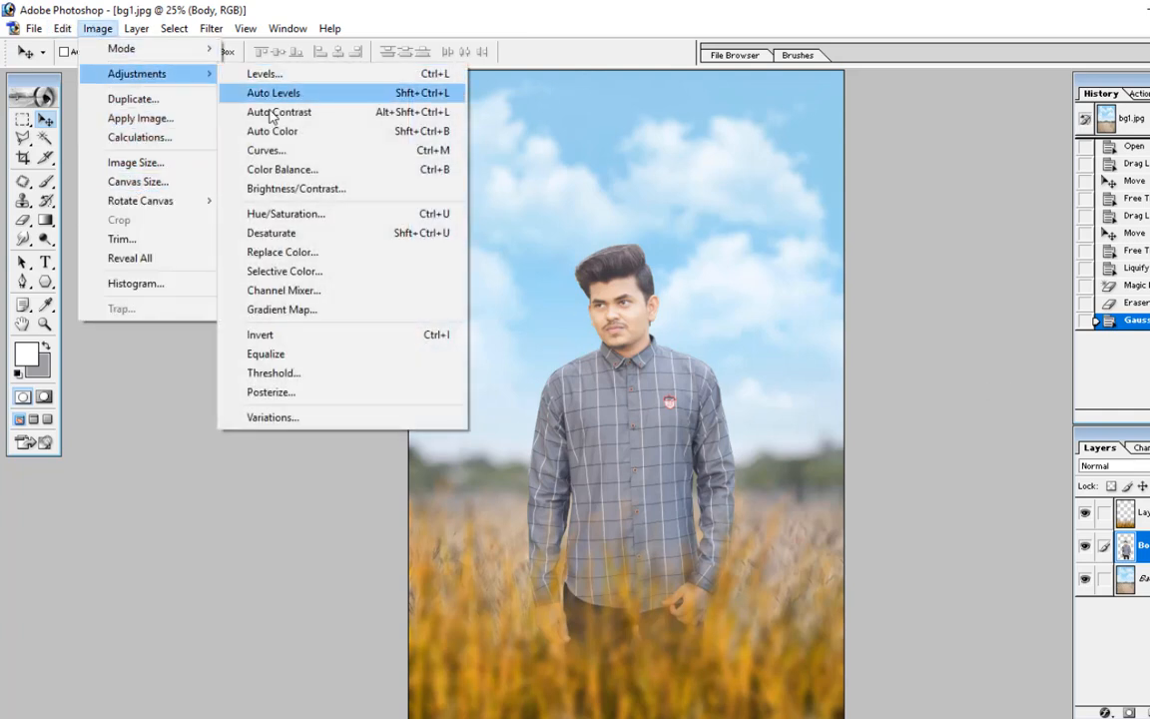
left_click(266, 150)
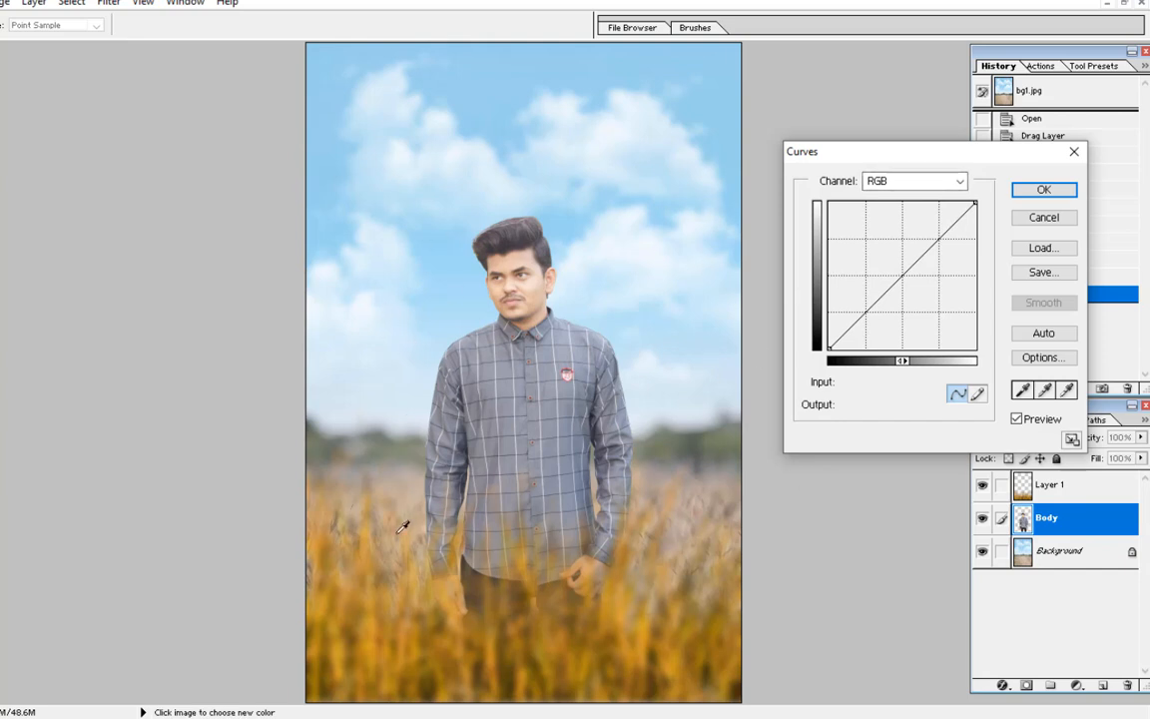
mouse_move(900, 273)
left_mouse_down()
mouse_move(894, 266)
mouse_move(904, 272)
left_mouse_up()
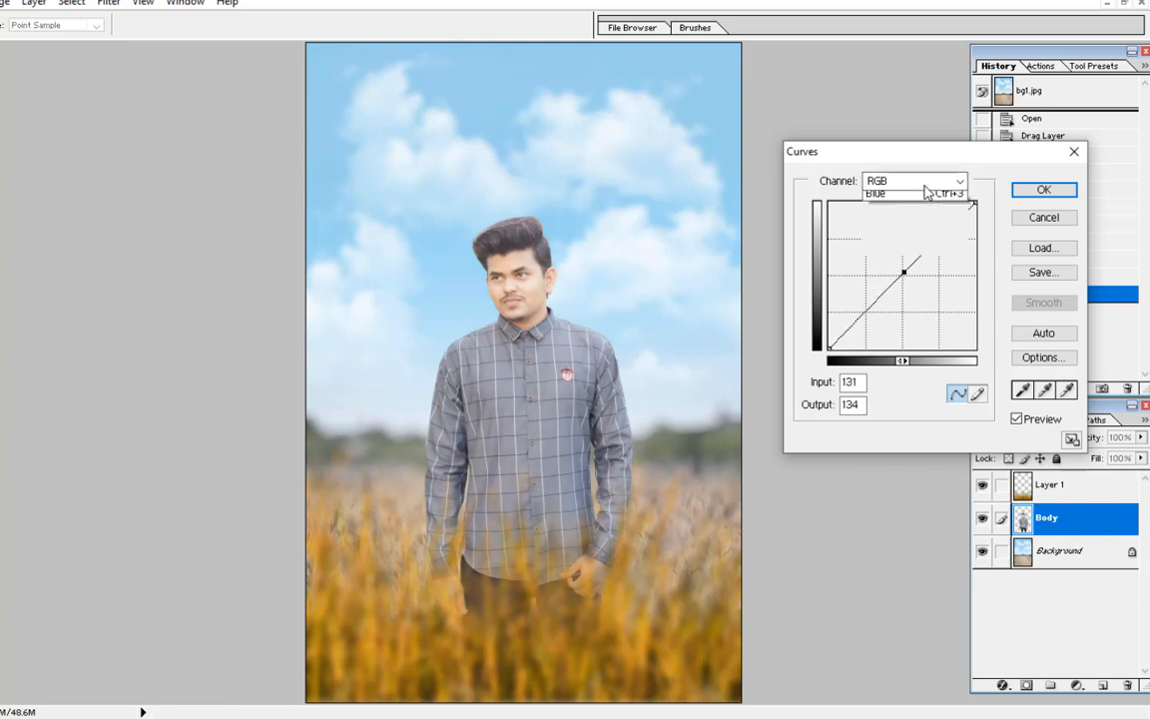
Raise the Red channel's curve at input 106 to output 117.
left_click(929, 183)
left_click(914, 240)
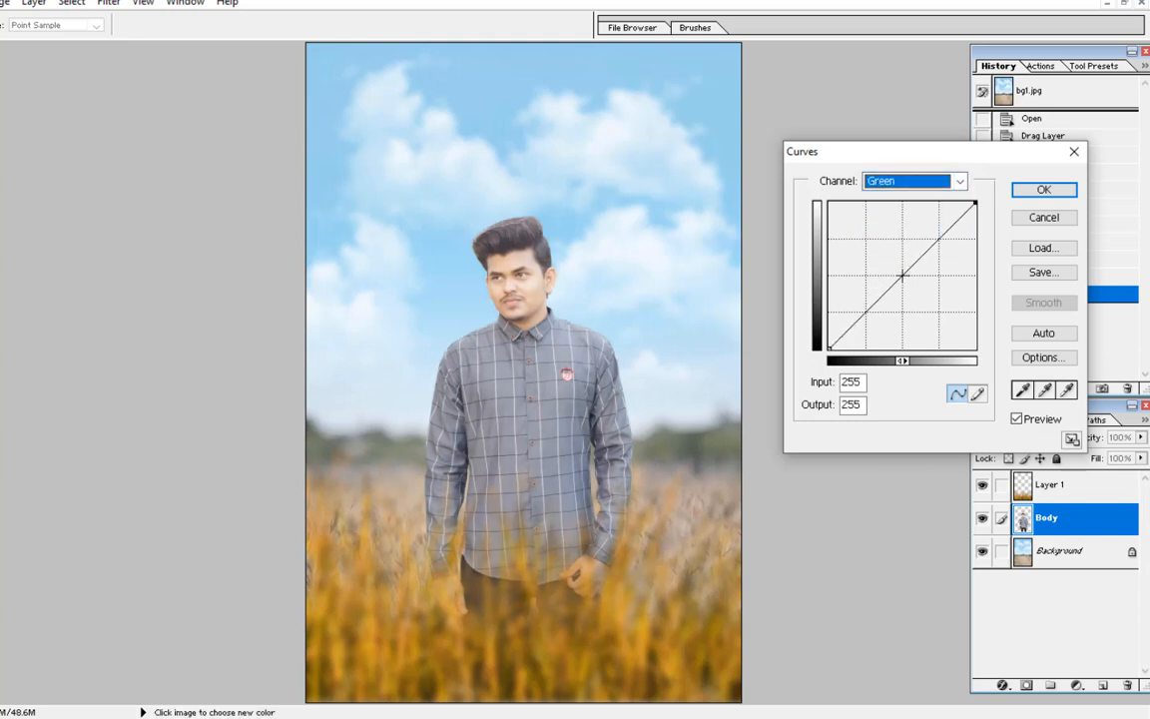
mouse_move(903, 274)
left_mouse_down()
mouse_move(906, 284)
mouse_move(890, 282)
left_mouse_up()
left_click(898, 181)
left_click(888, 219)
Lower the Blue channel's curve at input 67 to output 59.
left_click(899, 181)
left_click(894, 234)
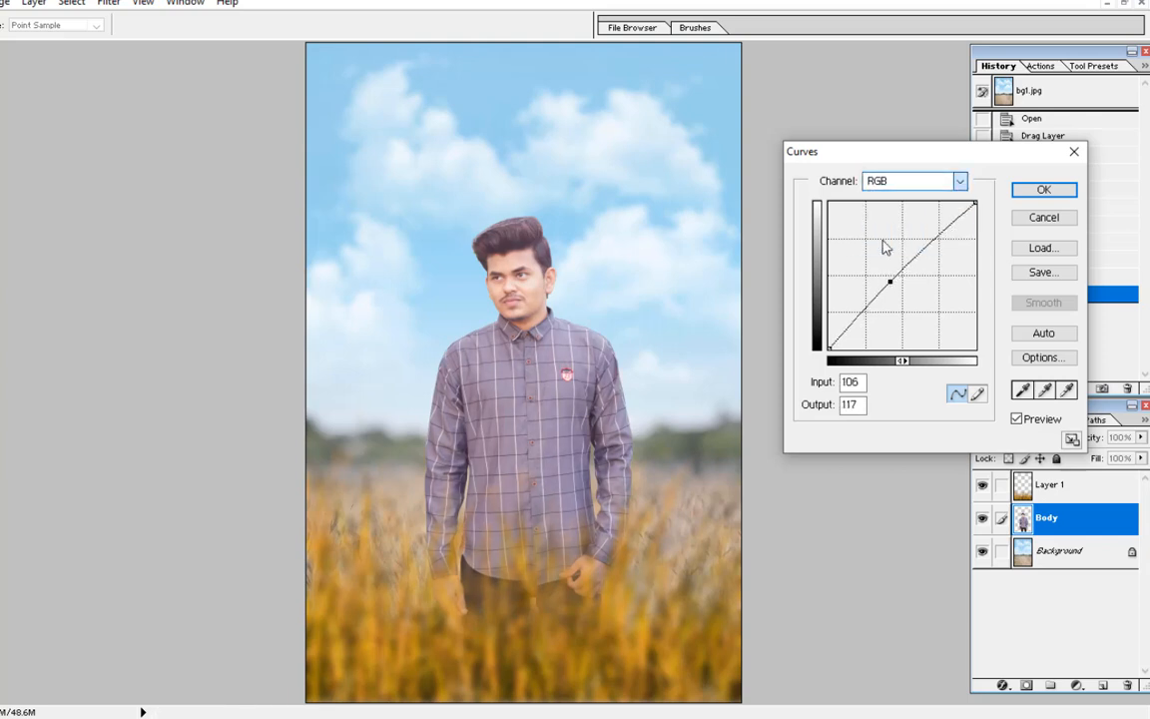
left_click_drag(889, 286, 868, 320)
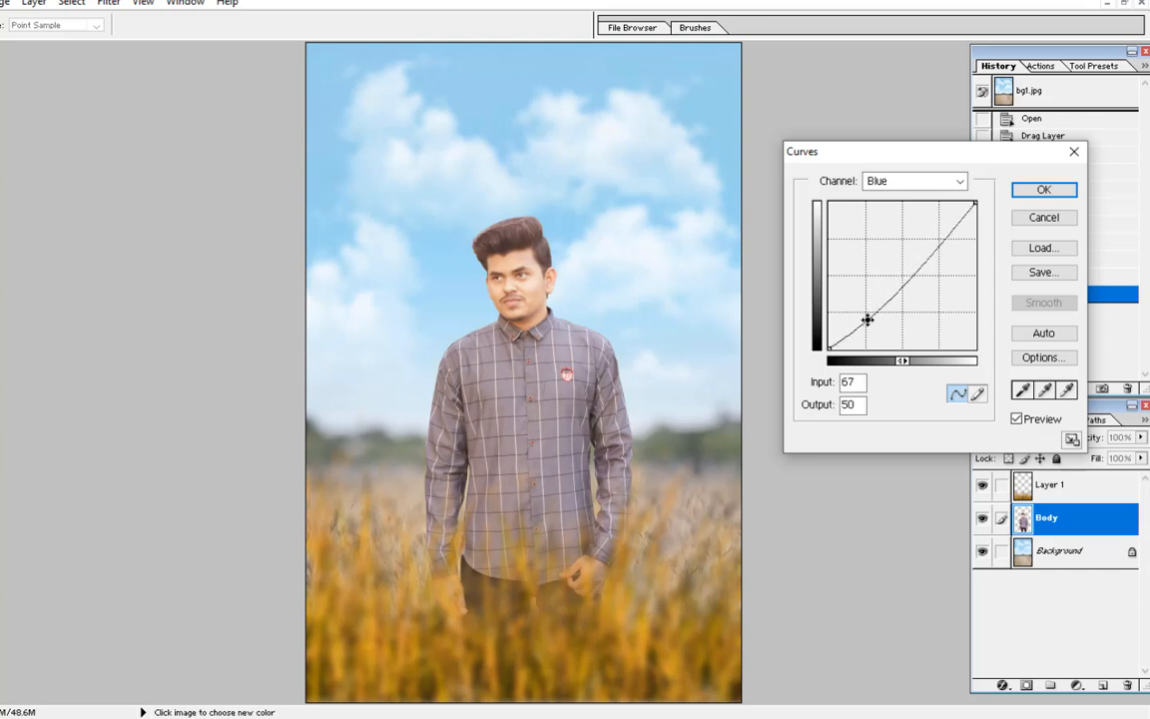
left_click_drag(868, 320, 867, 314)
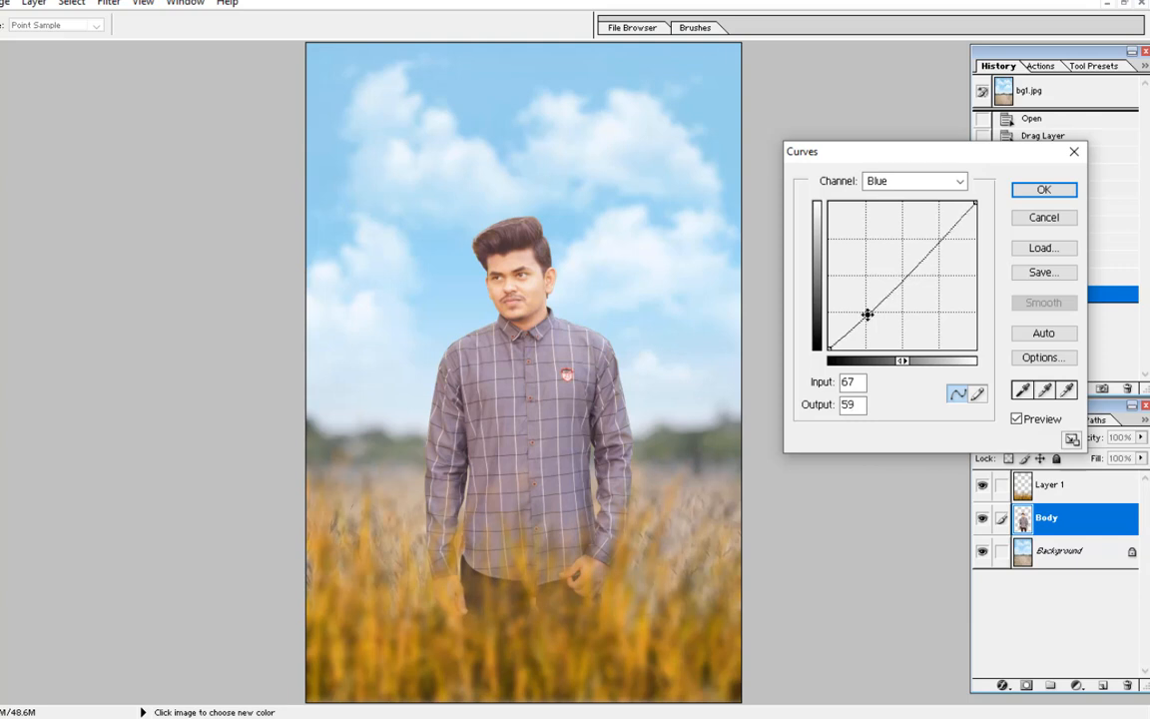
Move the Red channel's curve point to input 111, output 107, and compare the man with the preview off and on.
left_click(883, 180)
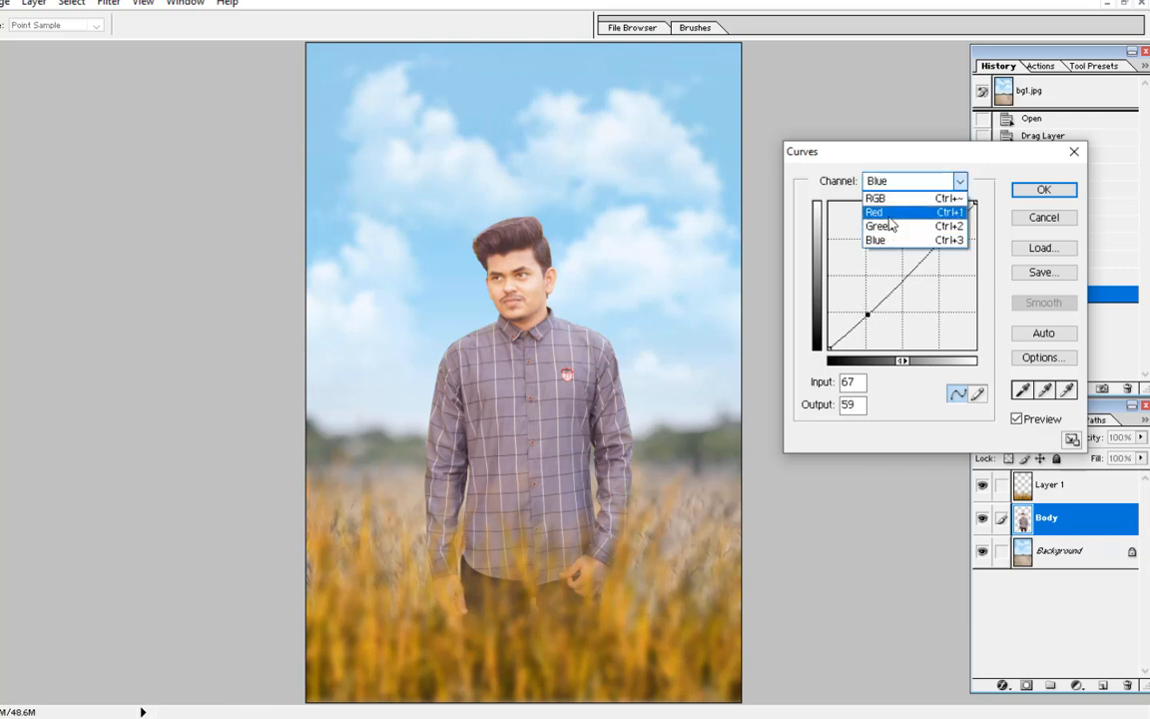
left_click(889, 215)
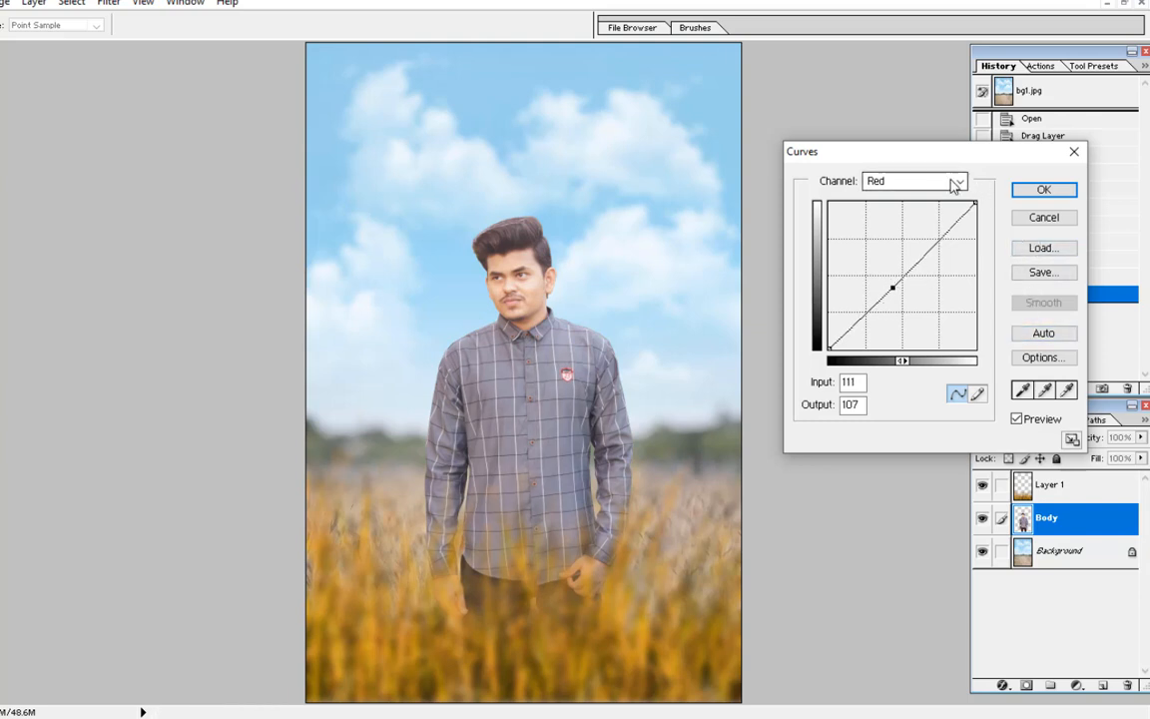
left_click(1017, 419)
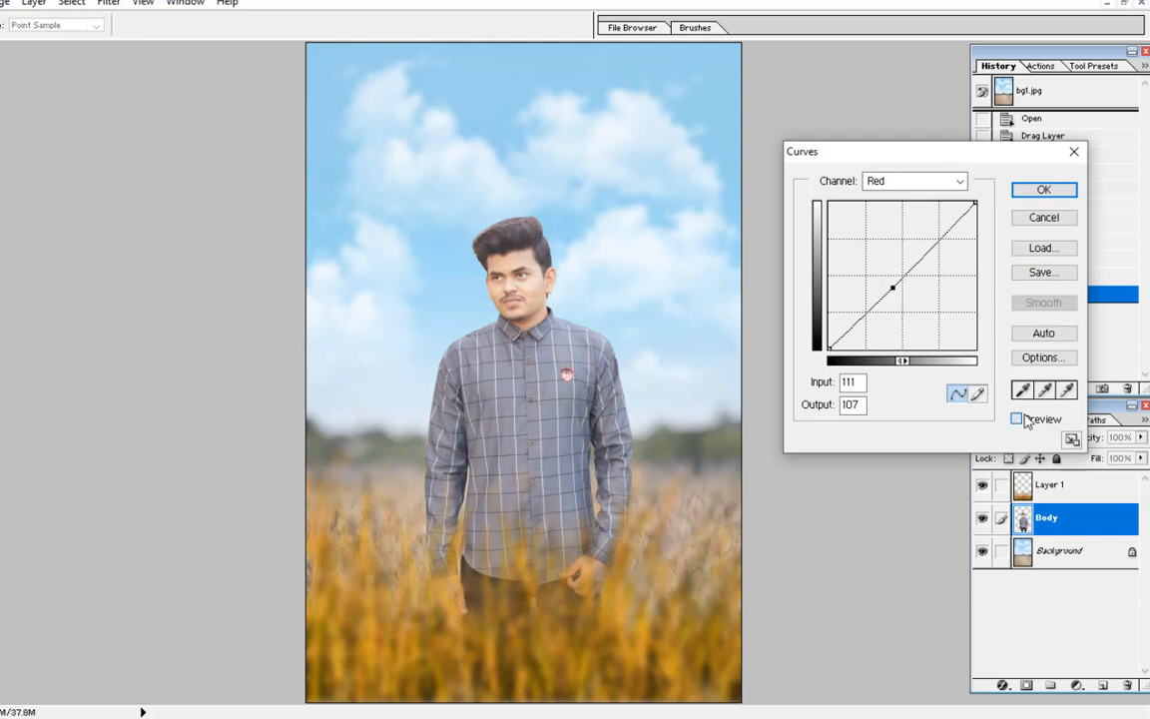
left_click(1028, 421)
Lower the Green channel's curve at input 128 to output 119.
left_click(904, 184)
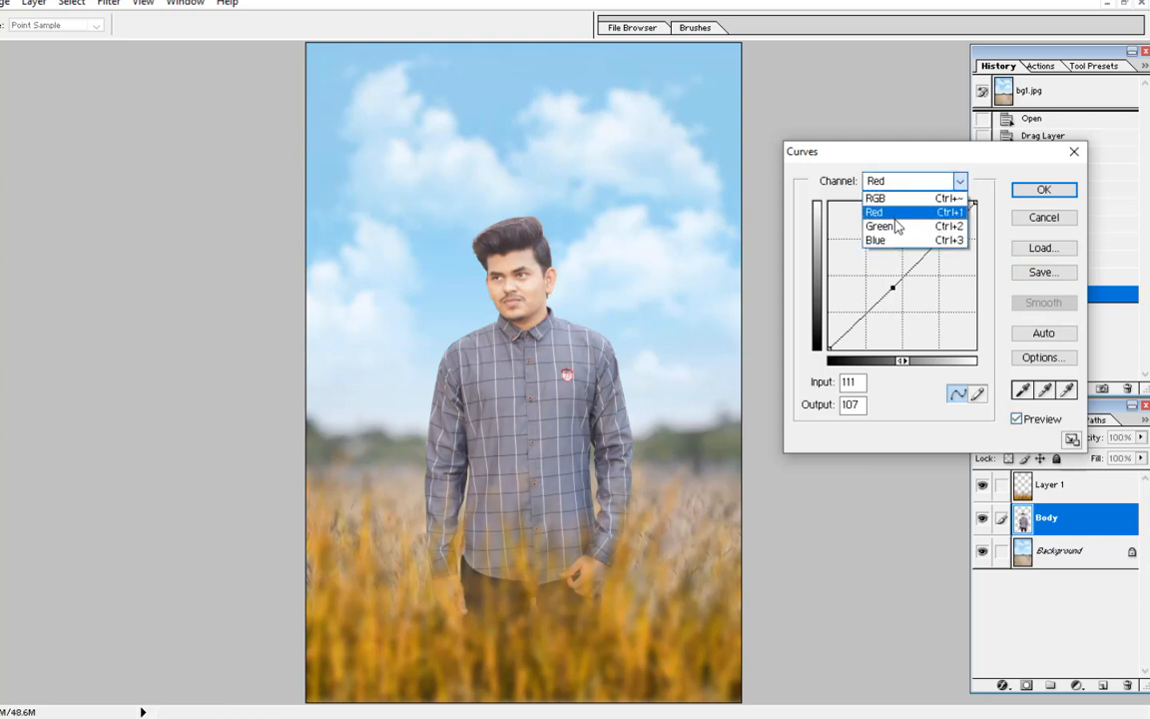
left_click(898, 227)
mouse_move(909, 268)
left_mouse_down()
mouse_move(908, 289)
mouse_move(903, 280)
left_mouse_up()
left_click(910, 188)
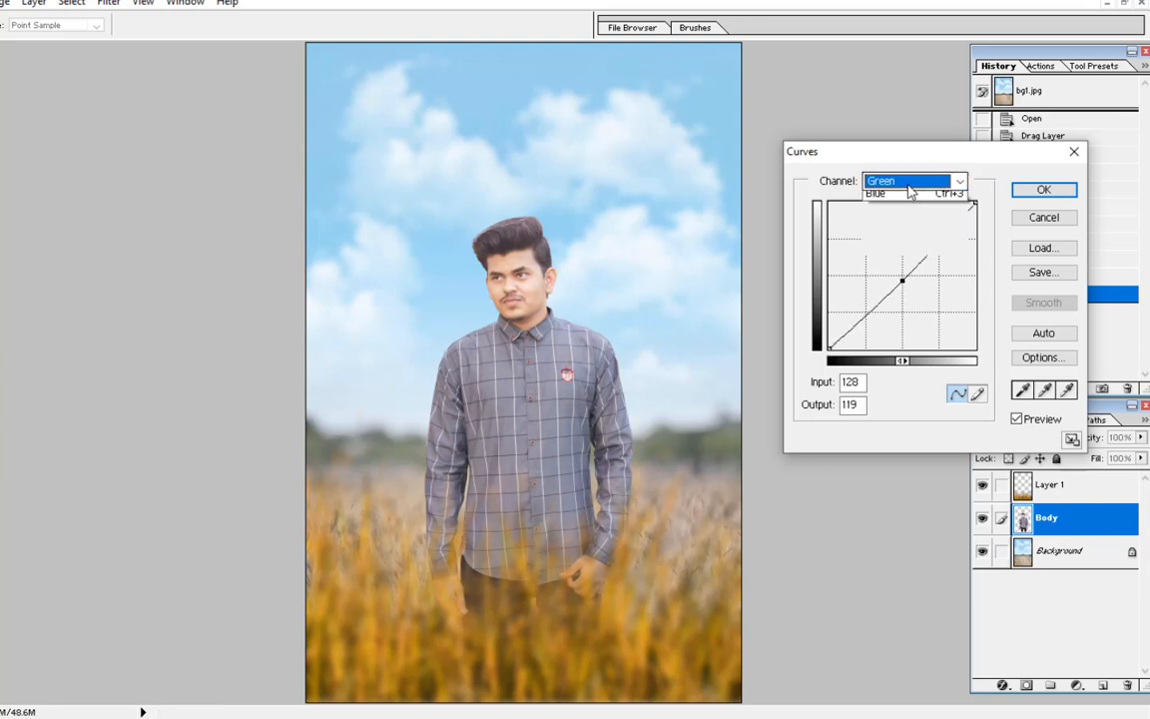
Move the Red channel's curve point to input 125, output 124.
left_click(898, 198)
left_click(902, 187)
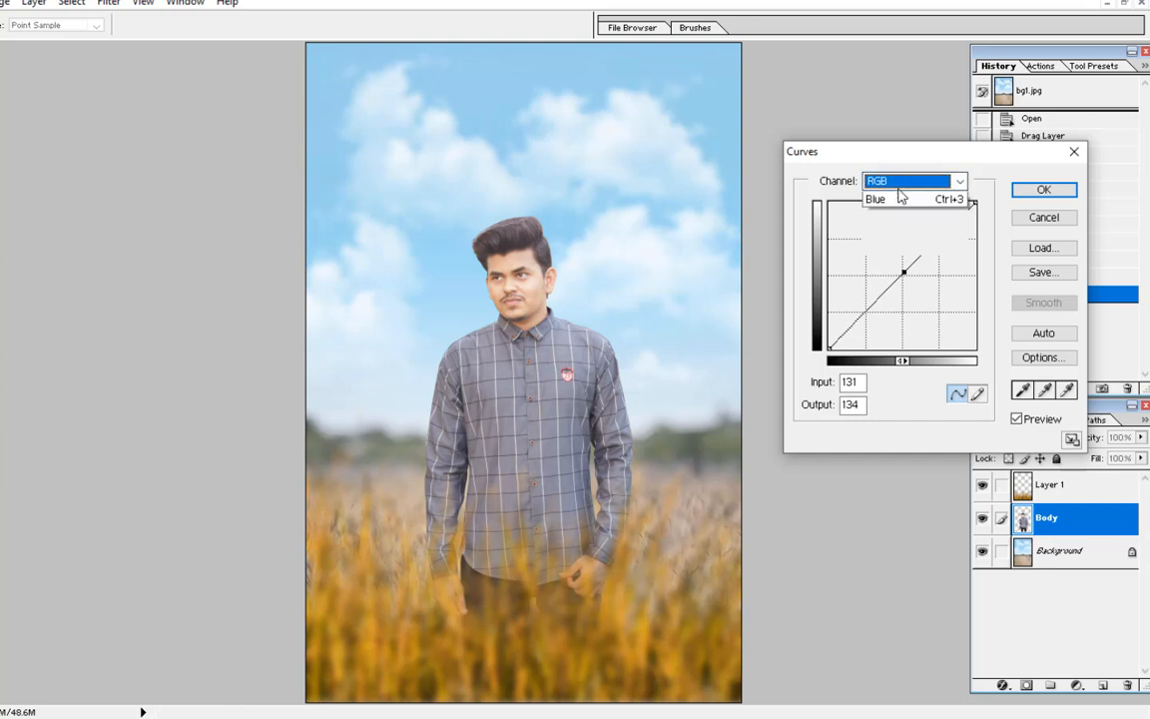
left_click(899, 209)
left_click(893, 288)
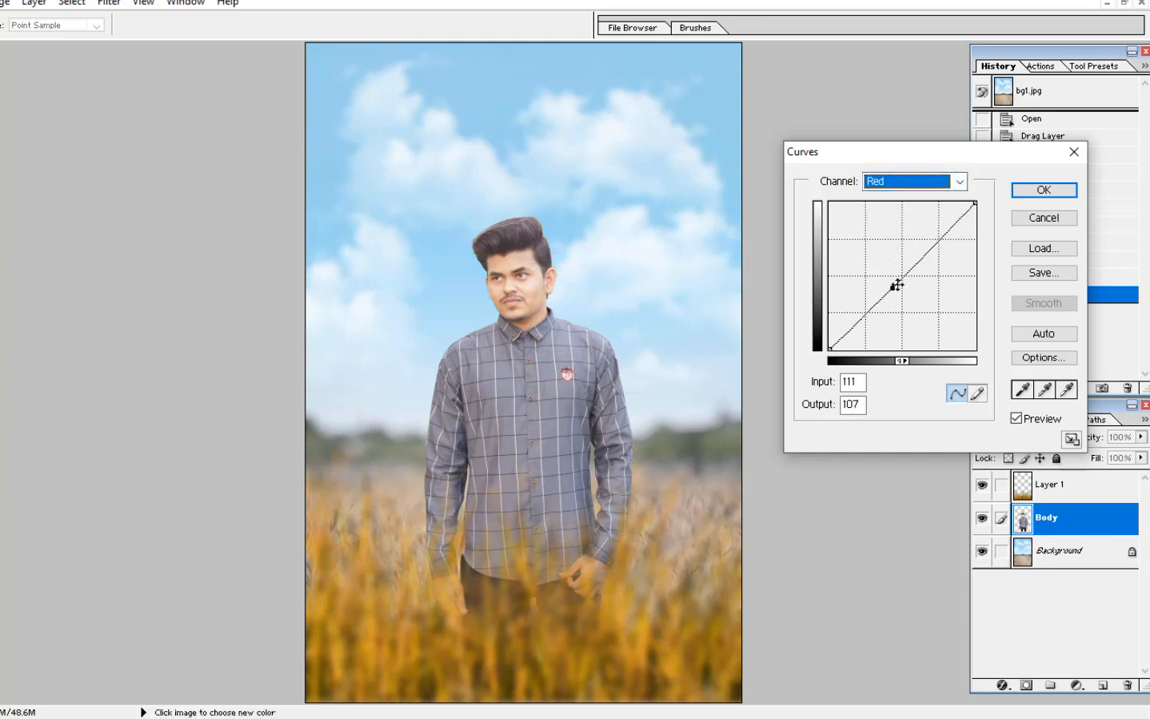
left_click_drag(898, 285, 901, 278)
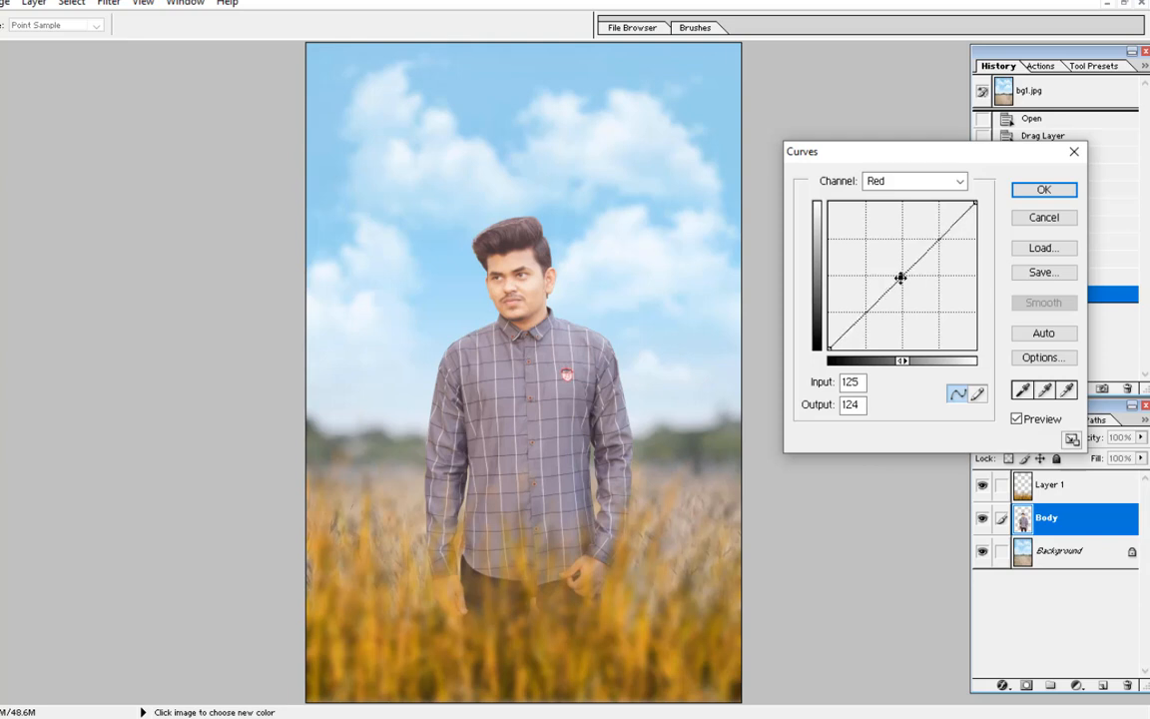
Pull the Blue channel's curve point down to input 81, output 53.
left_click(903, 183)
left_click(903, 239)
left_click(866, 315)
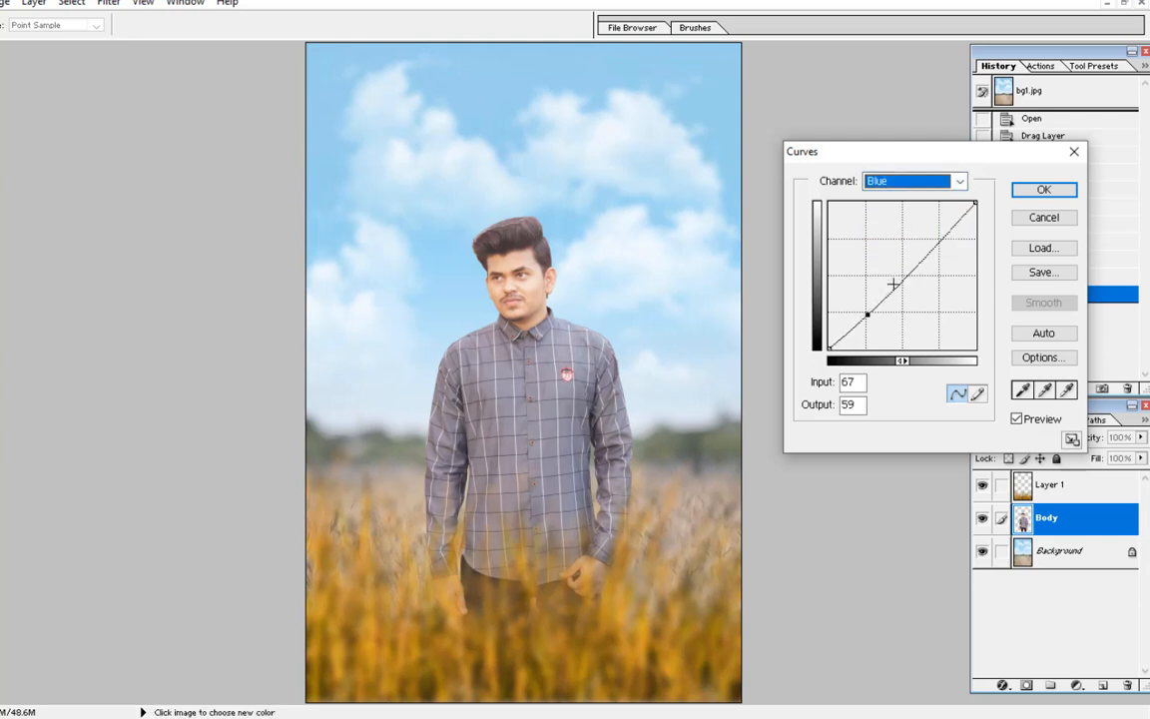
left_click_drag(868, 312, 876, 318)
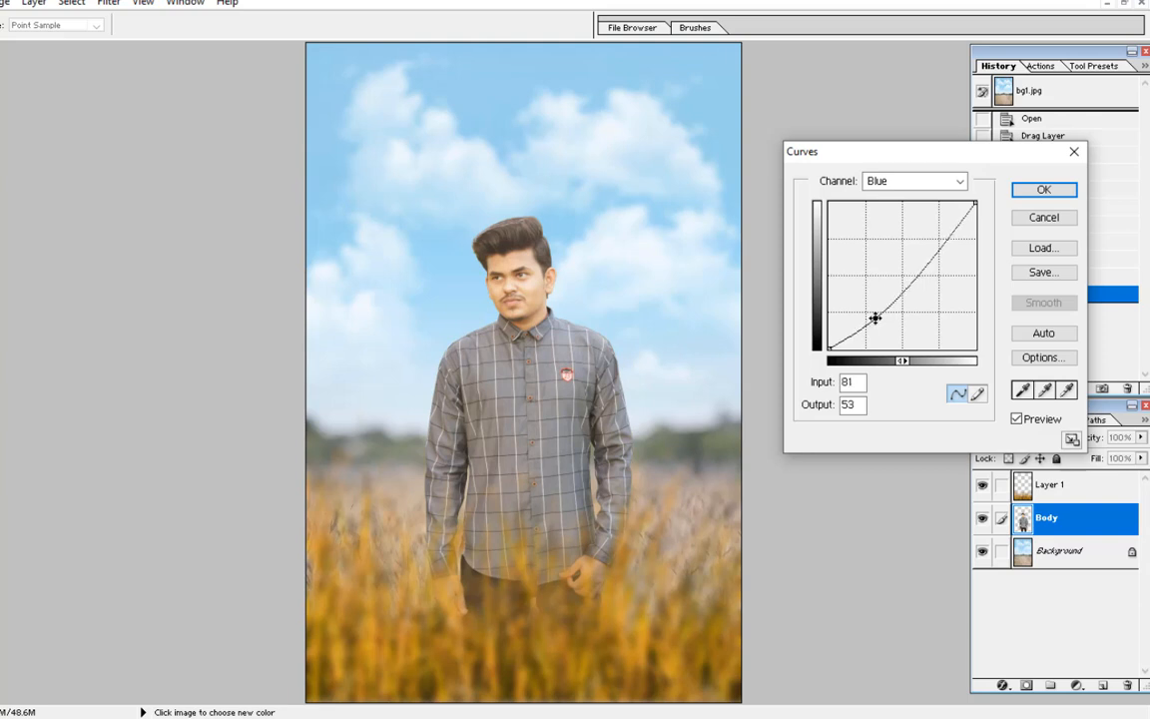
Review the channel curves, fine-tune the Blue channel's curve point slightly, and apply the Curves adjustment to the Body layer.
left_click(904, 183)
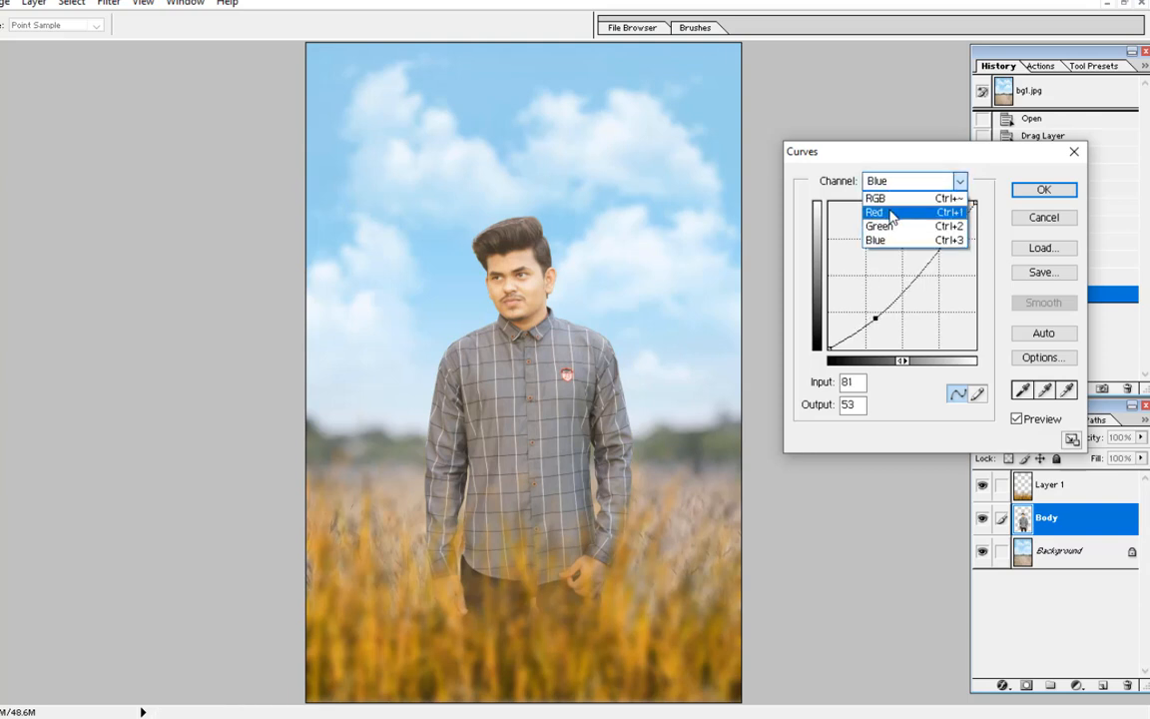
left_click(890, 216)
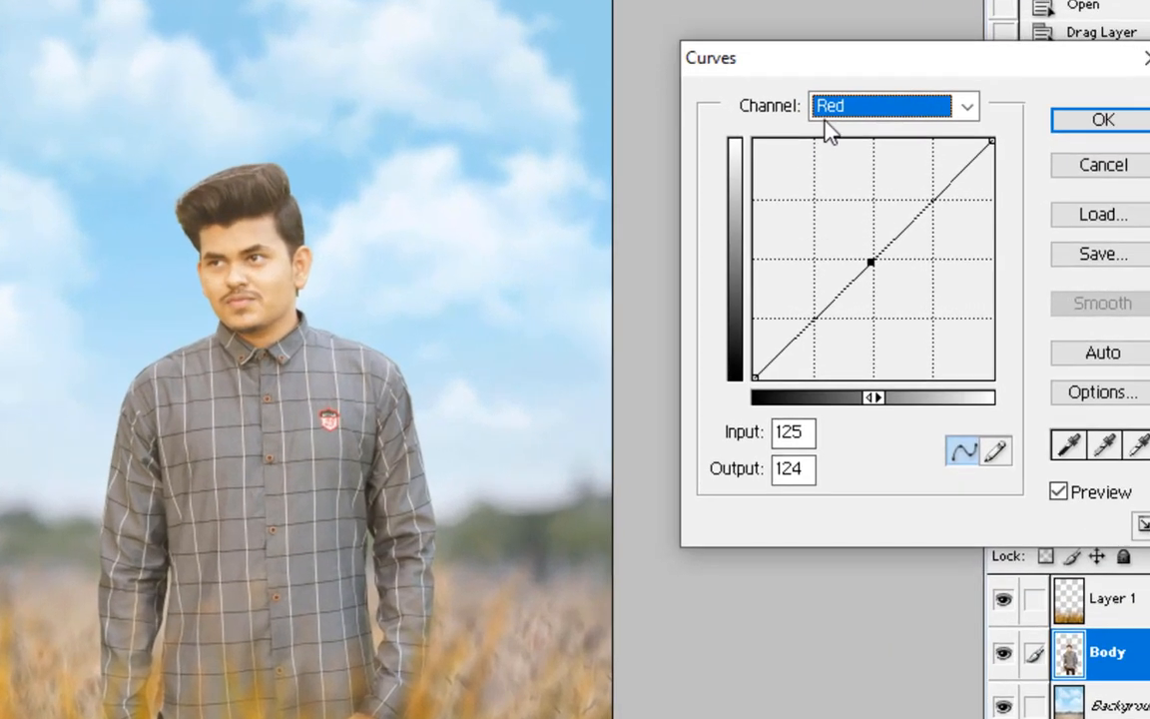
left_click(842, 124)
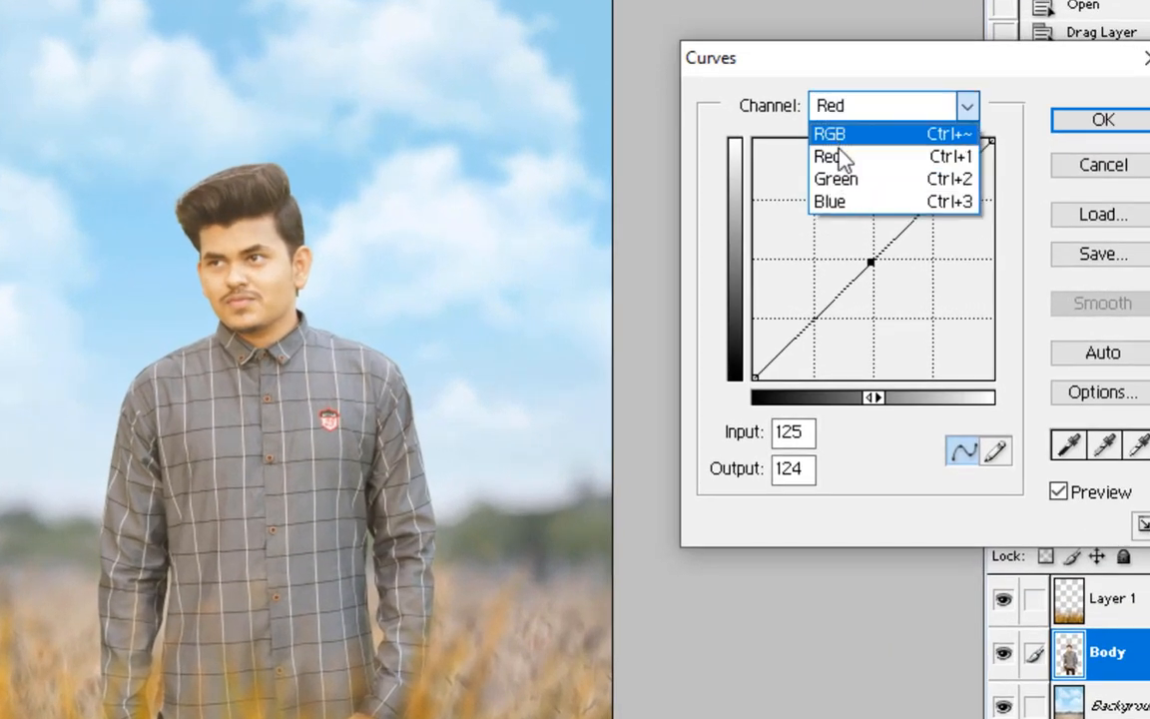
left_click(829, 178)
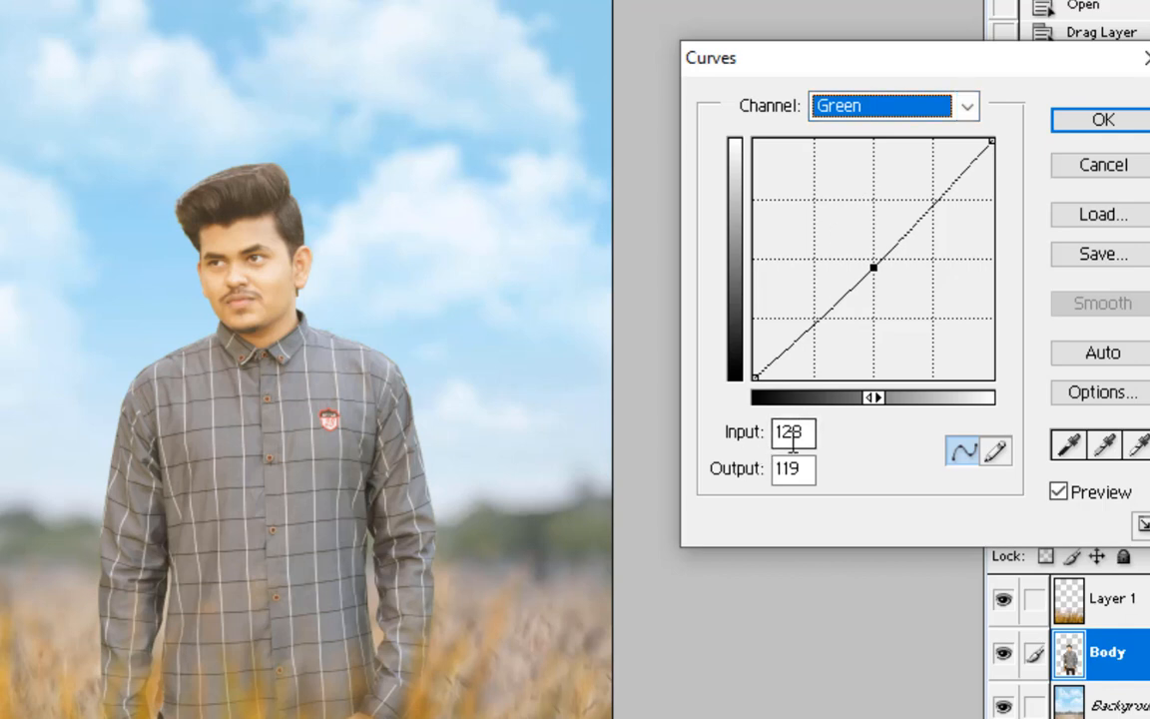
left_click(902, 112)
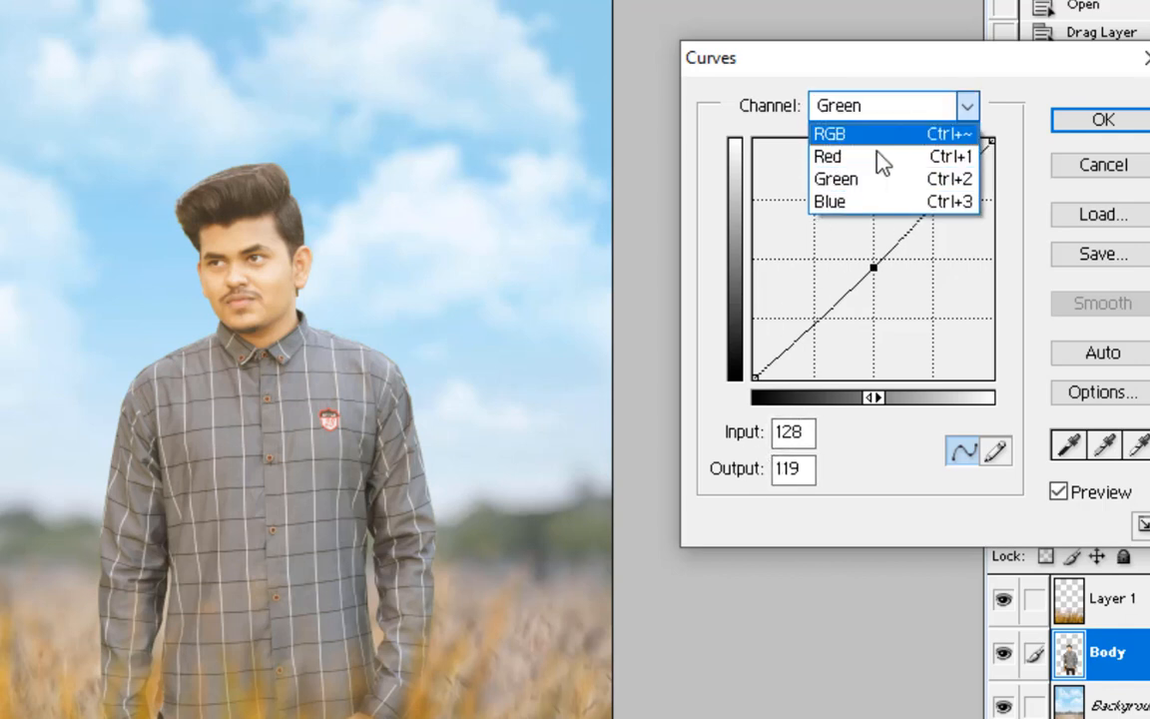
left_click(857, 203)
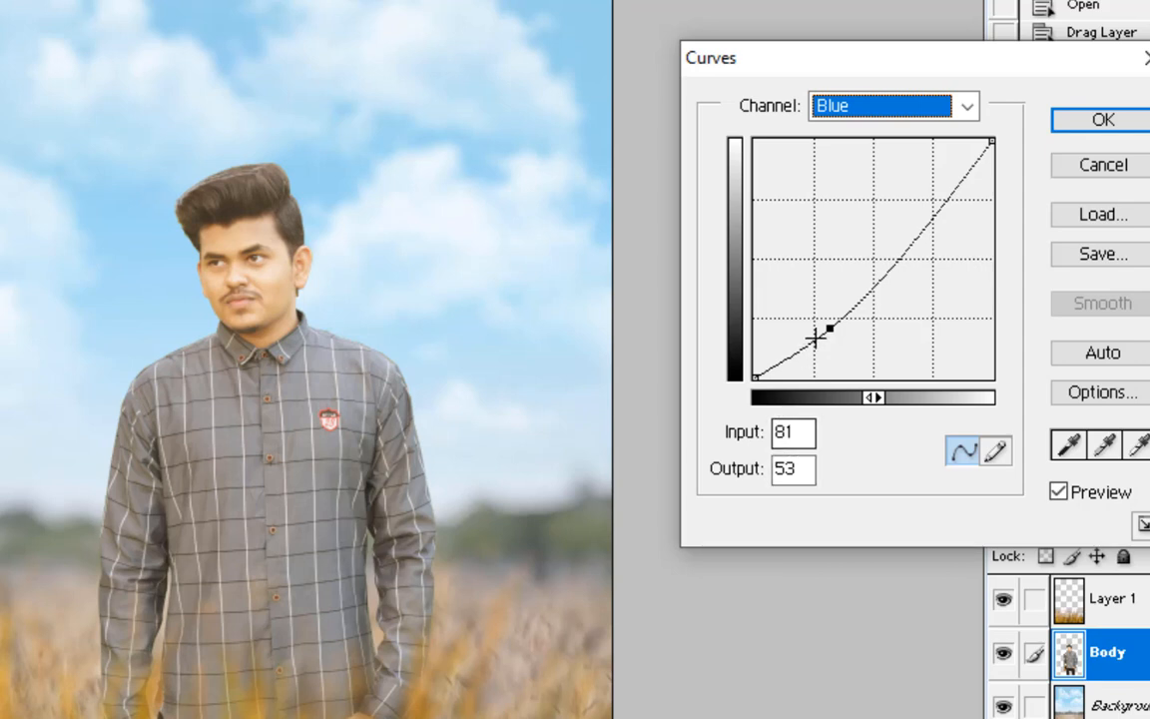
left_click_drag(831, 326, 825, 327)
left_click(1075, 119)
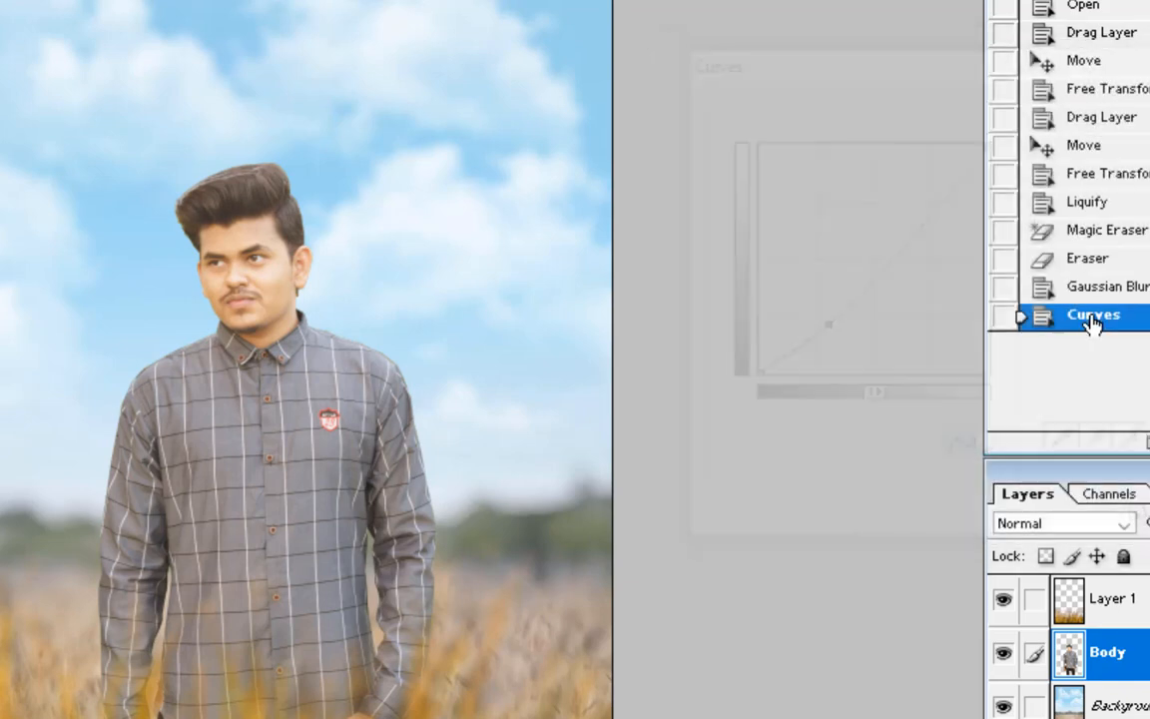
Add a new layer above Layer 1 and fill it with Apply Image from the merged RGB composite, Multiply blending at 100% opacity.
left_click(1099, 605)
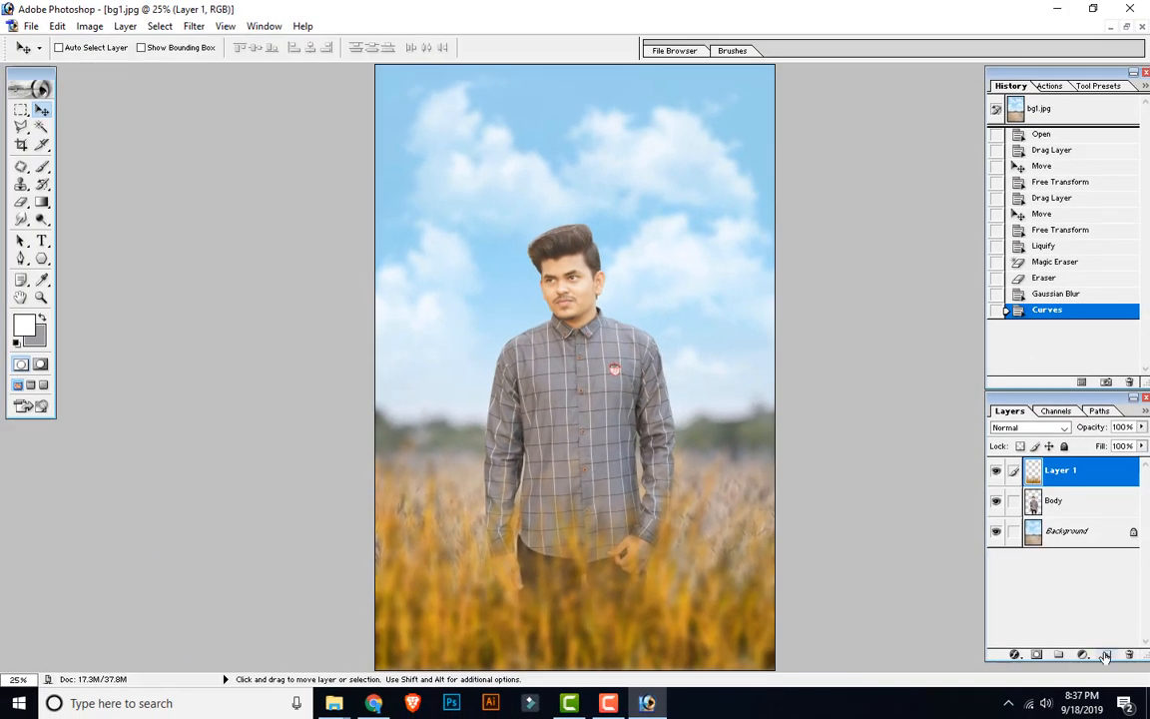
left_click(1106, 654)
left_click(92, 26)
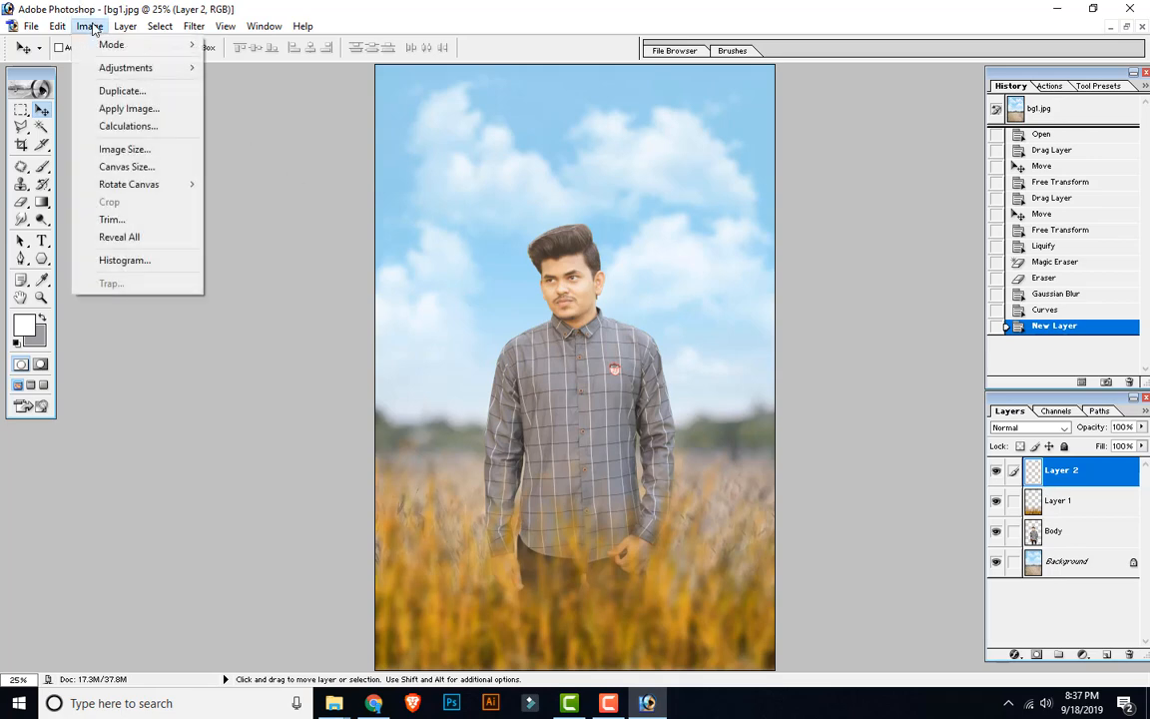
left_click(110, 111)
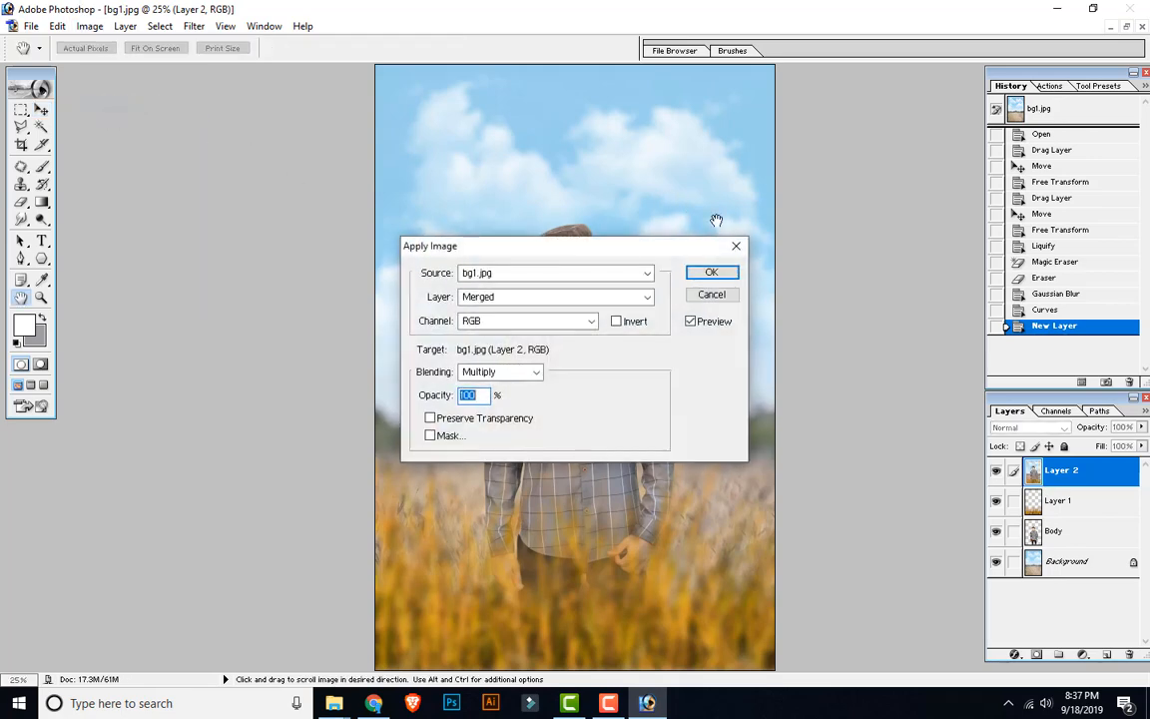
left_click(715, 270)
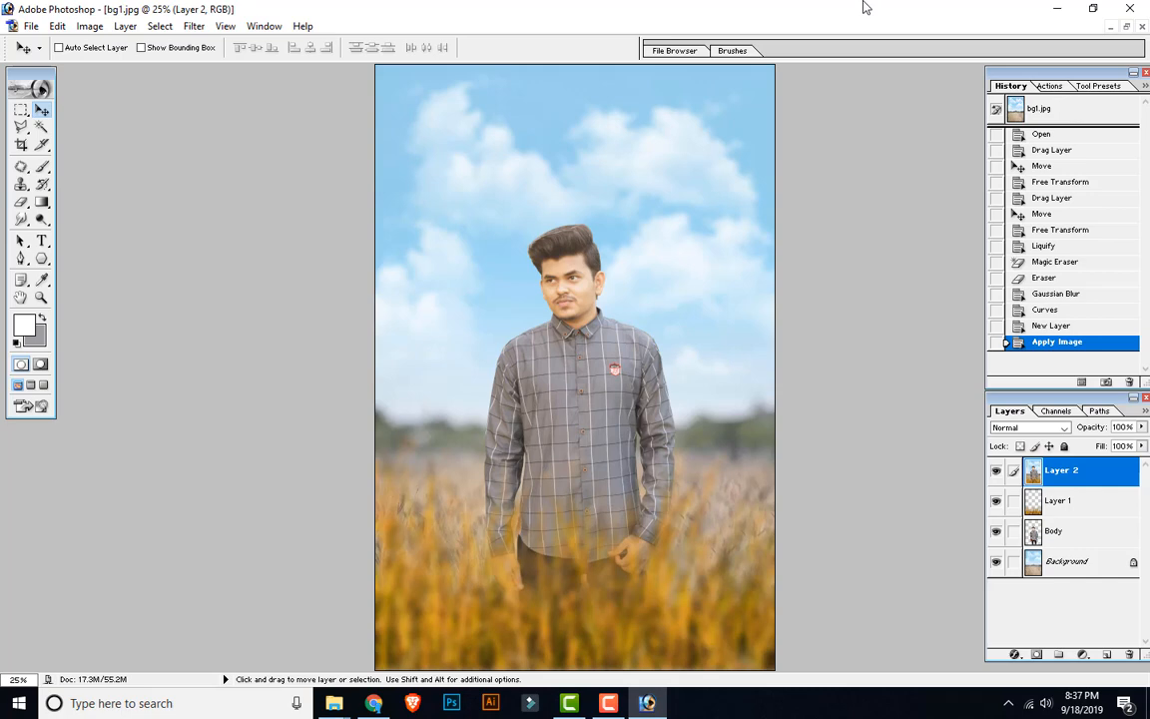
Try Auto Color on the merged composite in Layer 2 and undo it.
left_click(88, 26)
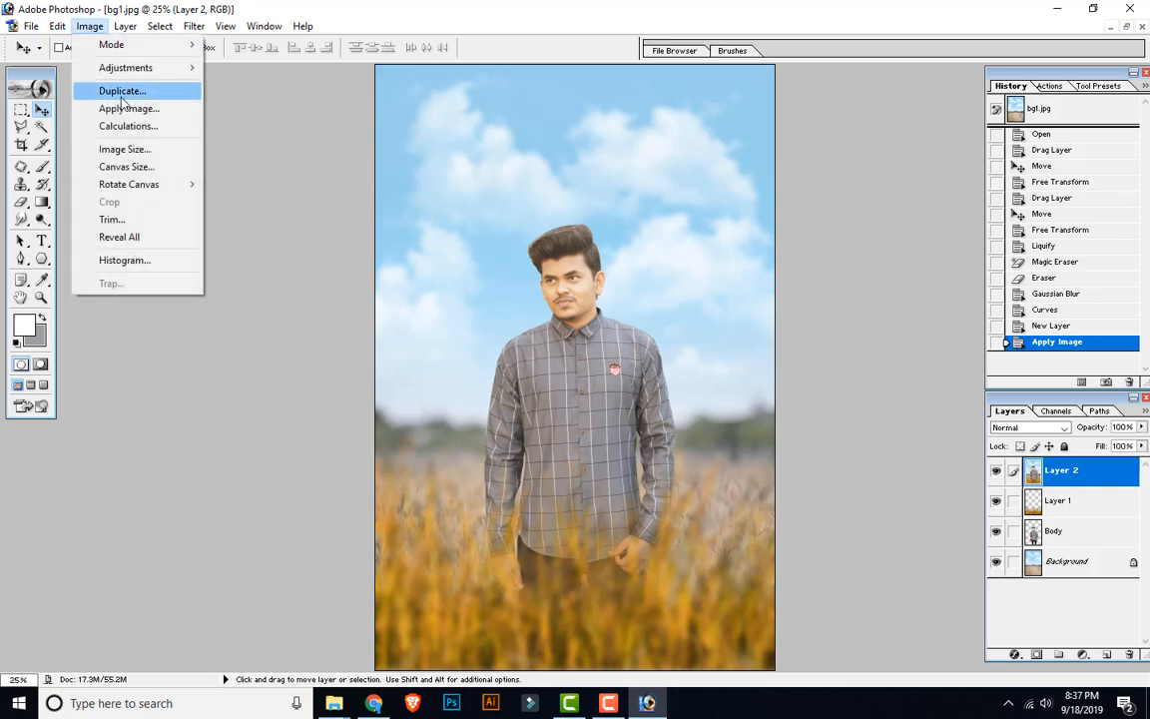
mouse_move(131, 71)
left_click(250, 120)
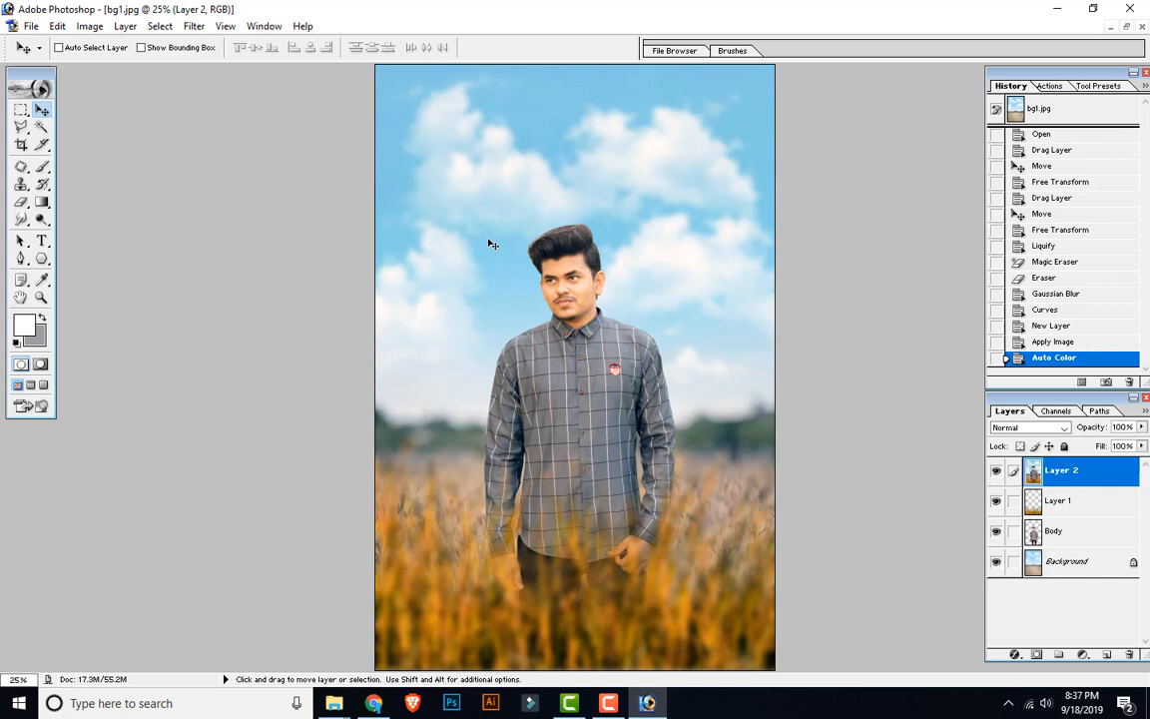
key("ctrl+z")
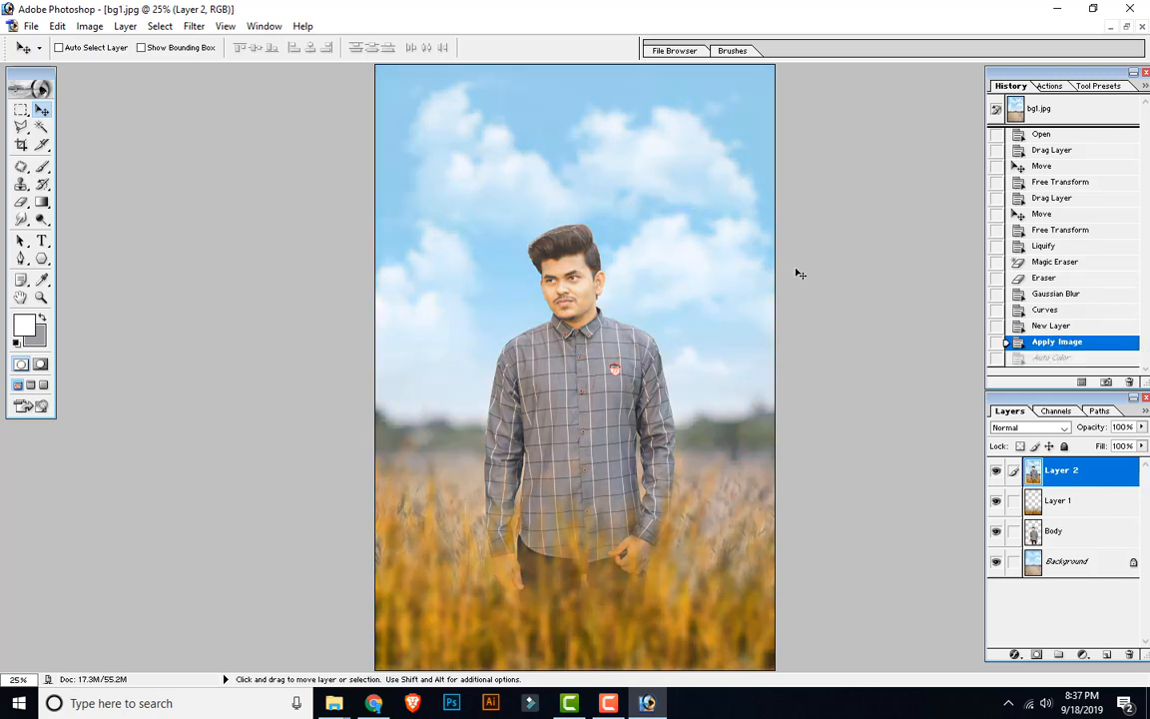
left_click(192, 26)
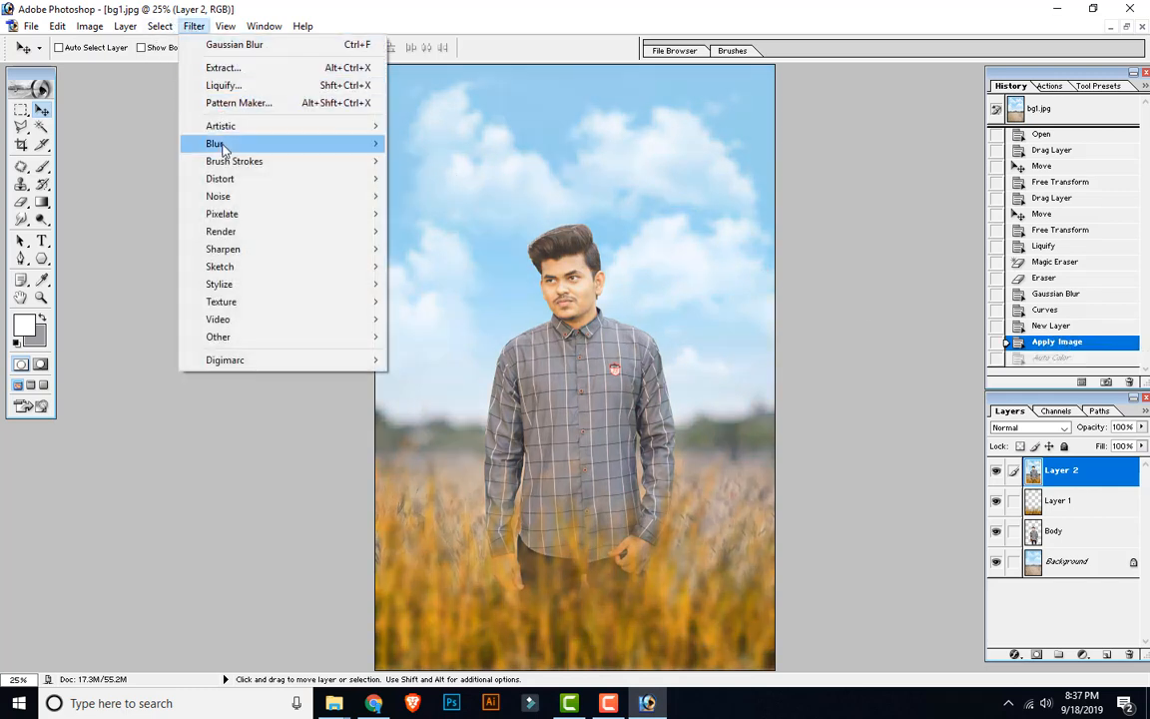
mouse_move(223, 148)
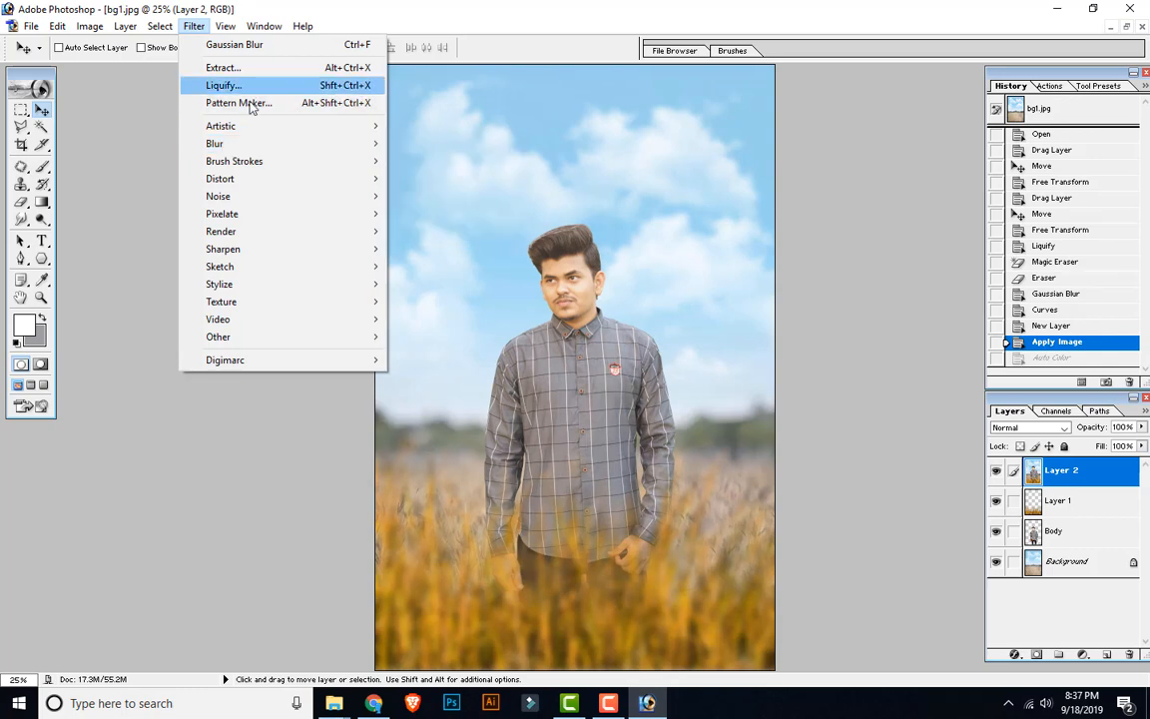
mouse_move(90, 26)
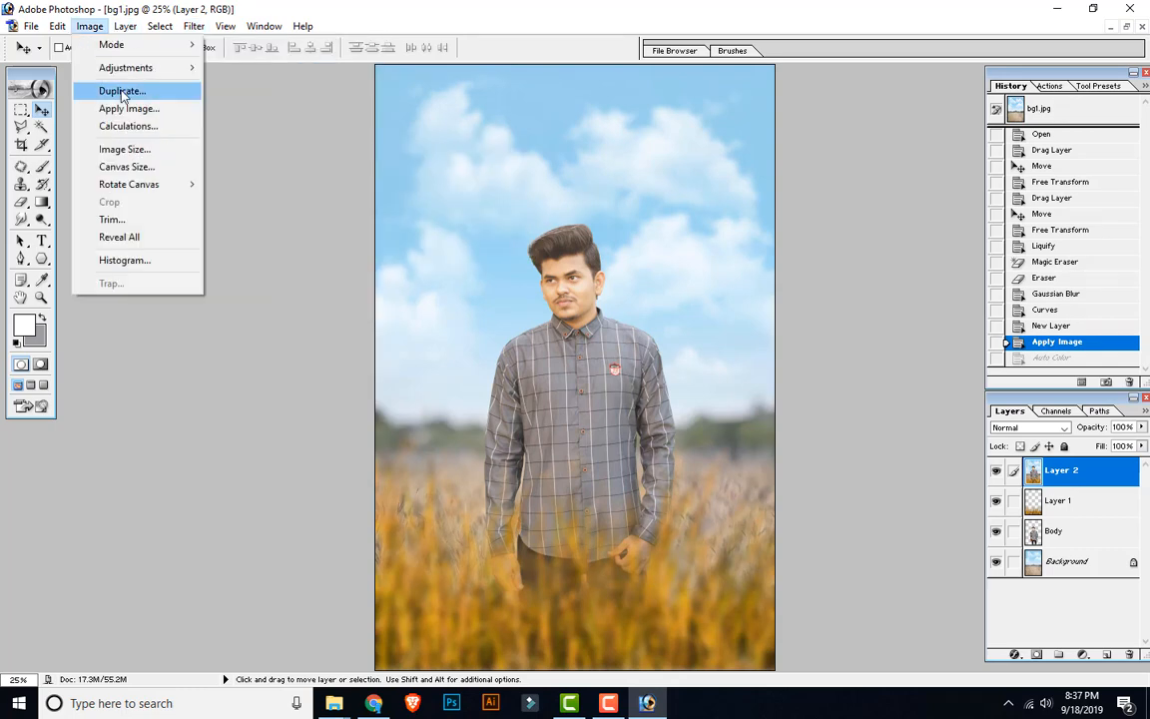
Open Curves for Layer 2, place an RGB point at input 116, output 115, and set a Red channel point to input 111, output 102.
mouse_move(124, 68)
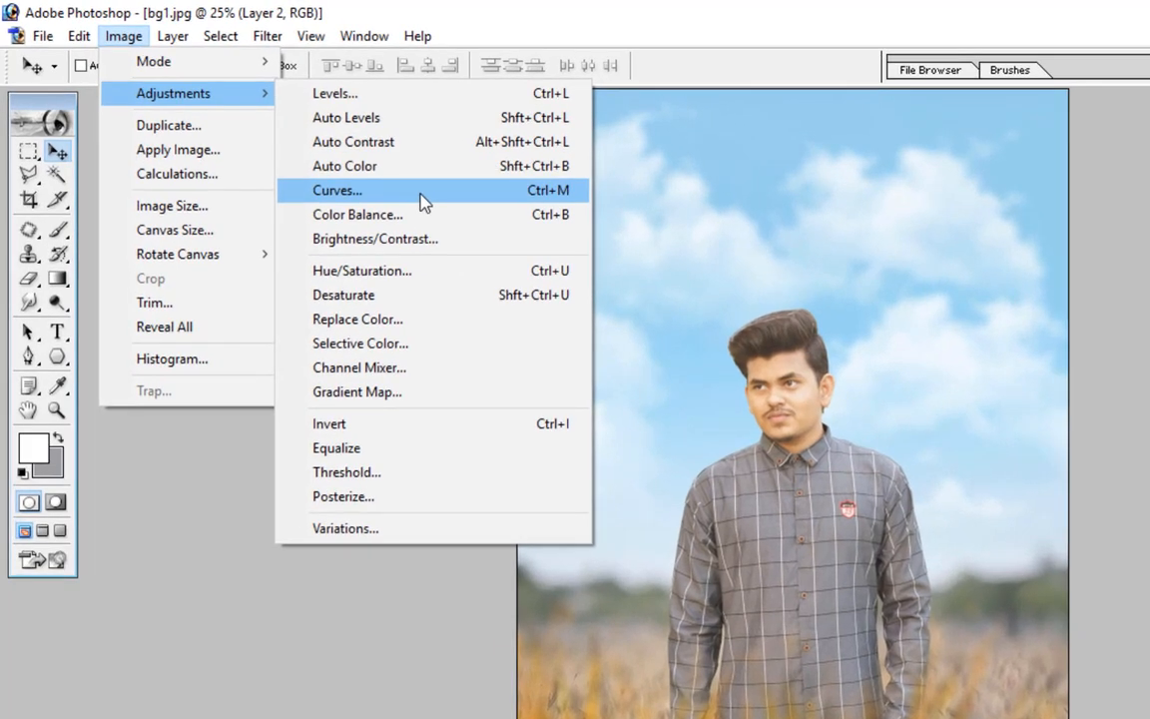
left_click(422, 201)
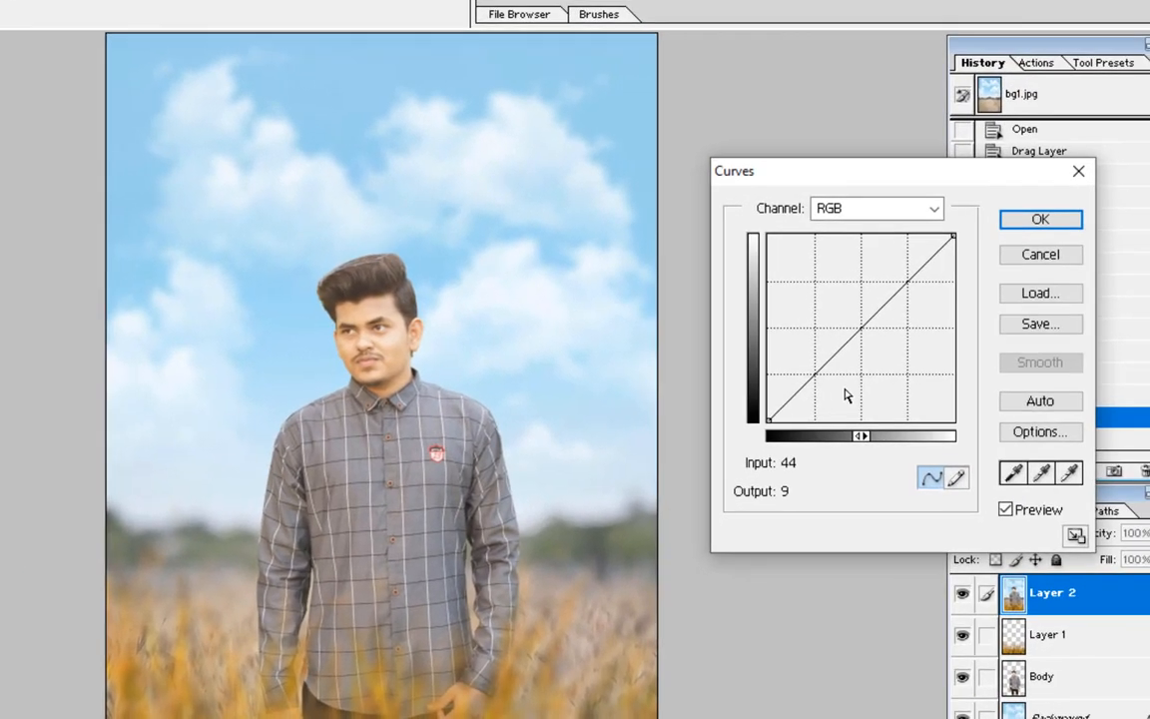
left_click_drag(858, 331, 852, 338)
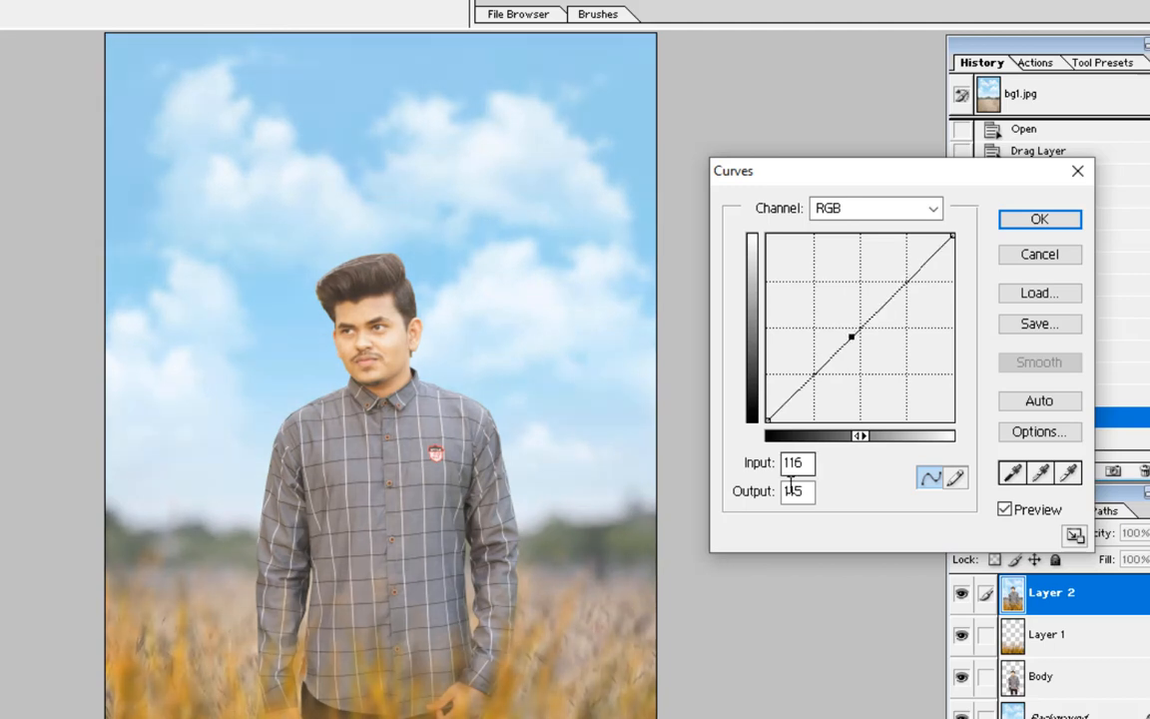
left_click(849, 207)
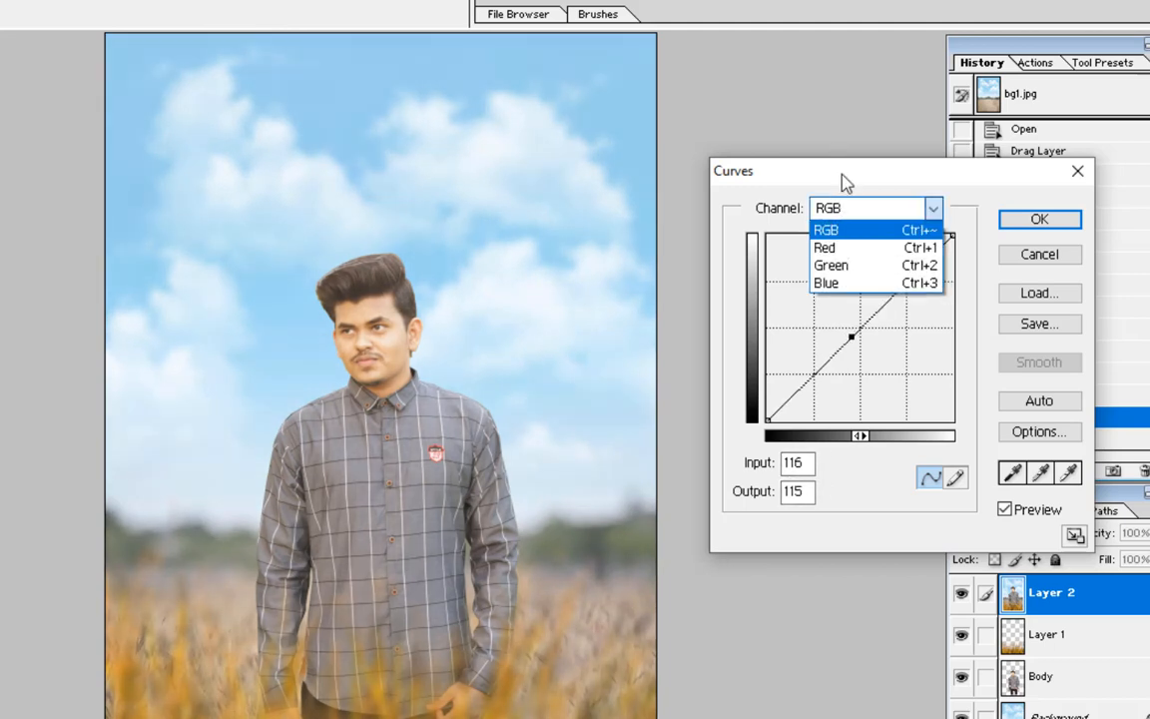
left_click(834, 248)
left_click_drag(847, 343, 848, 346)
Pull the Green channel's curve down to input 109, output 95, and the Blue channel's curve to input 71, output 64.
left_click(847, 208)
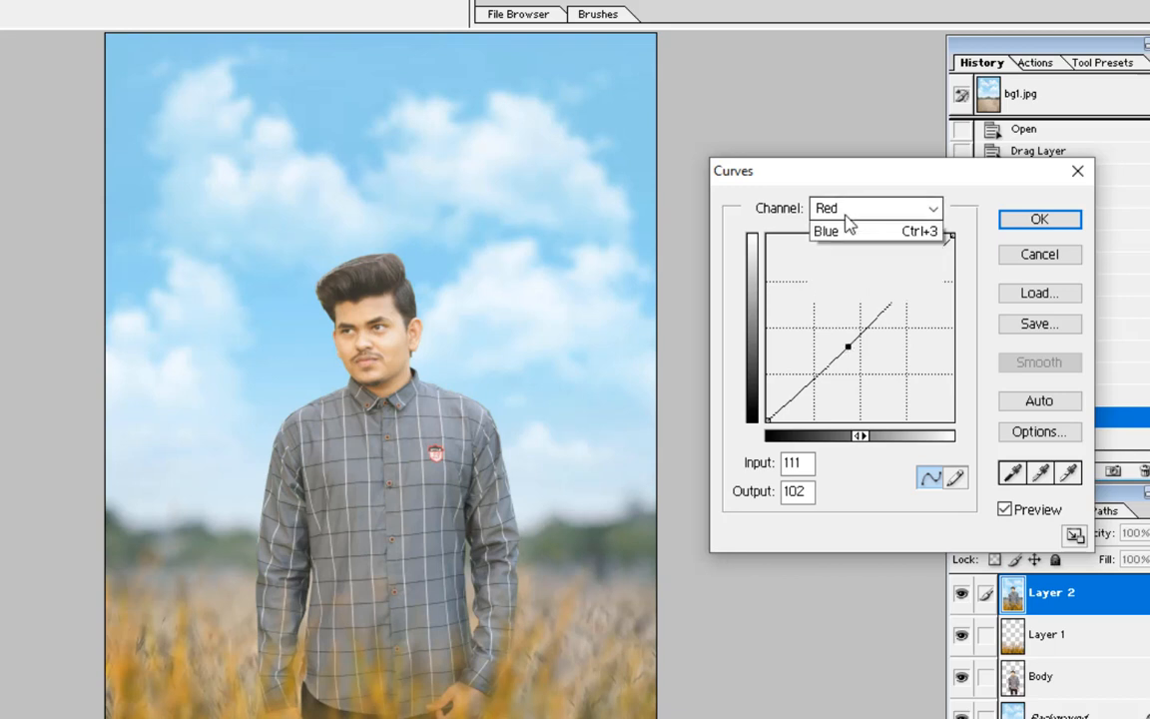
left_click(834, 264)
left_click_drag(838, 344, 817, 371)
left_click(933, 207)
left_click(836, 284)
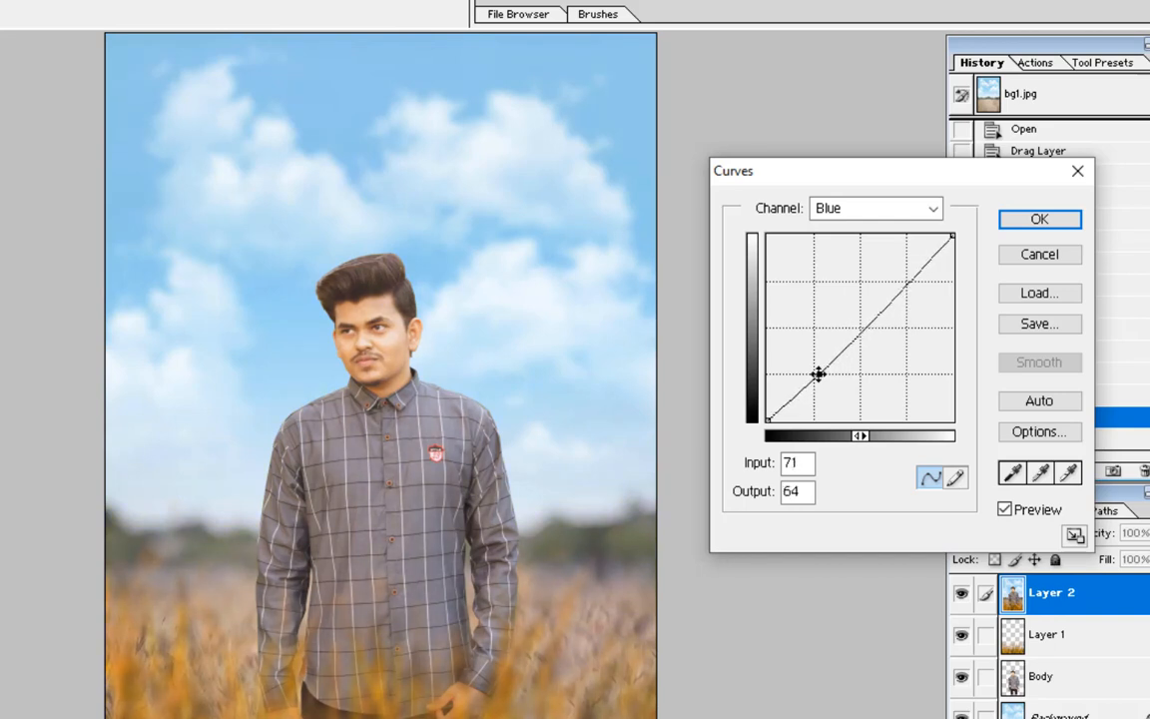
Readjust the Green channel's curve point to input 106, output 97, and the Red channel's to input 105, output 97.
left_click(835, 210)
left_click(834, 264)
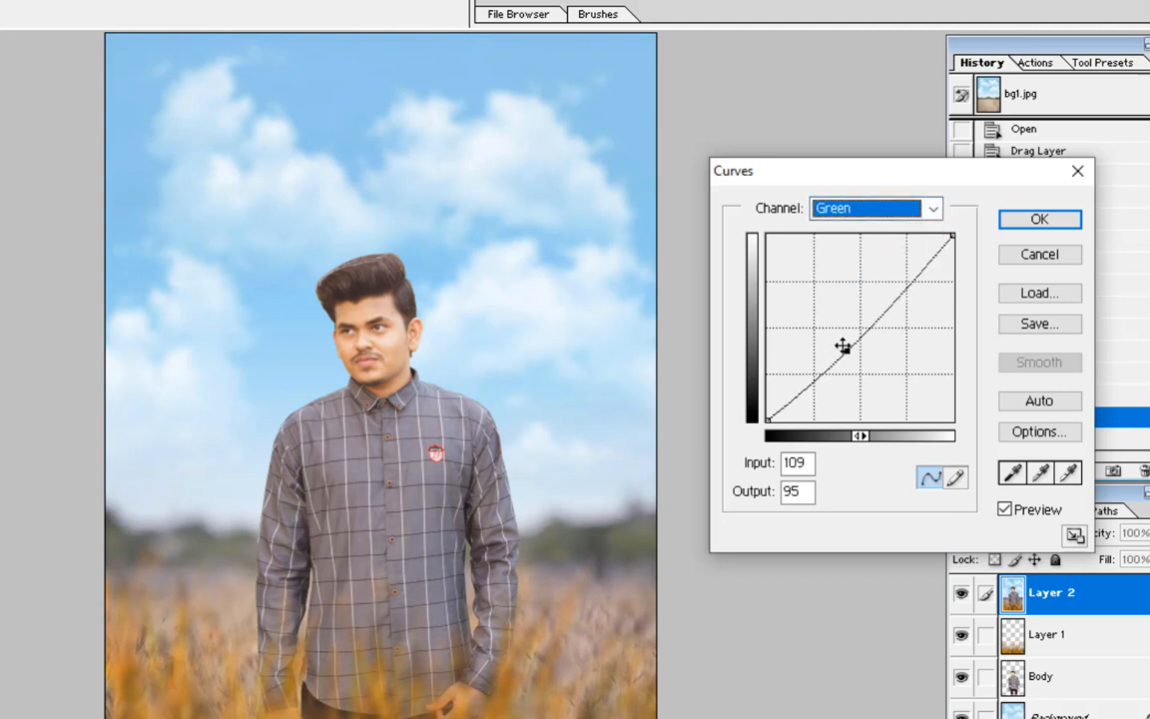
left_click_drag(846, 351, 844, 351)
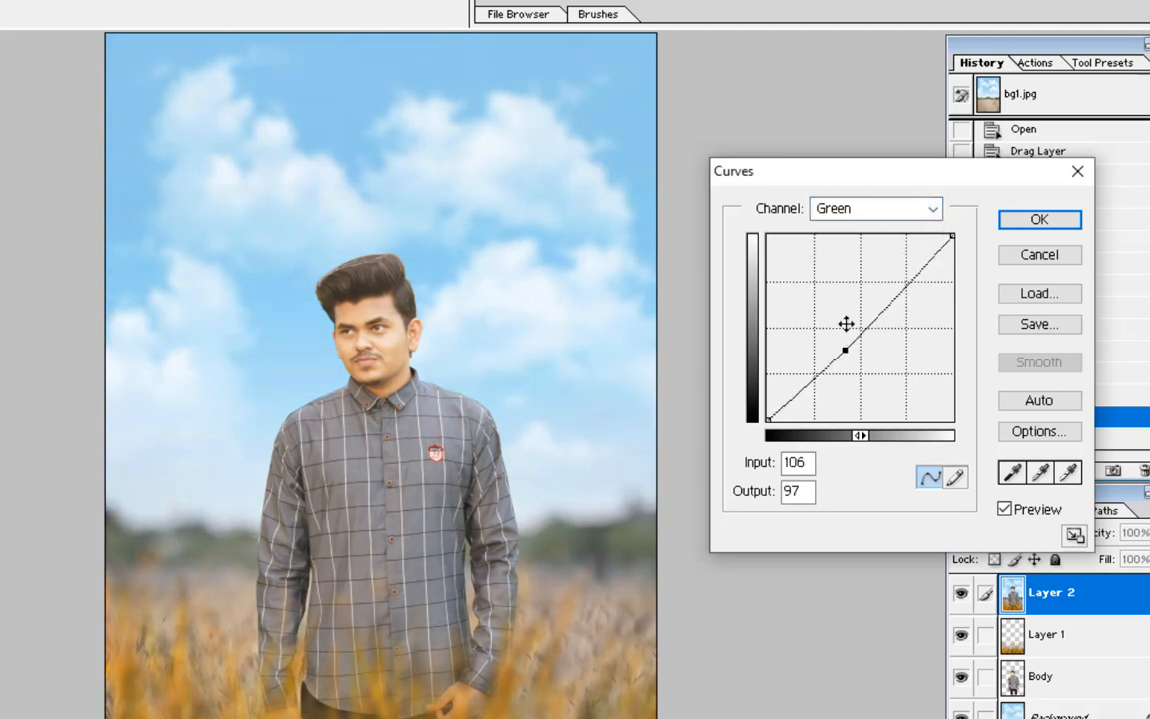
left_click(855, 209)
left_click(842, 247)
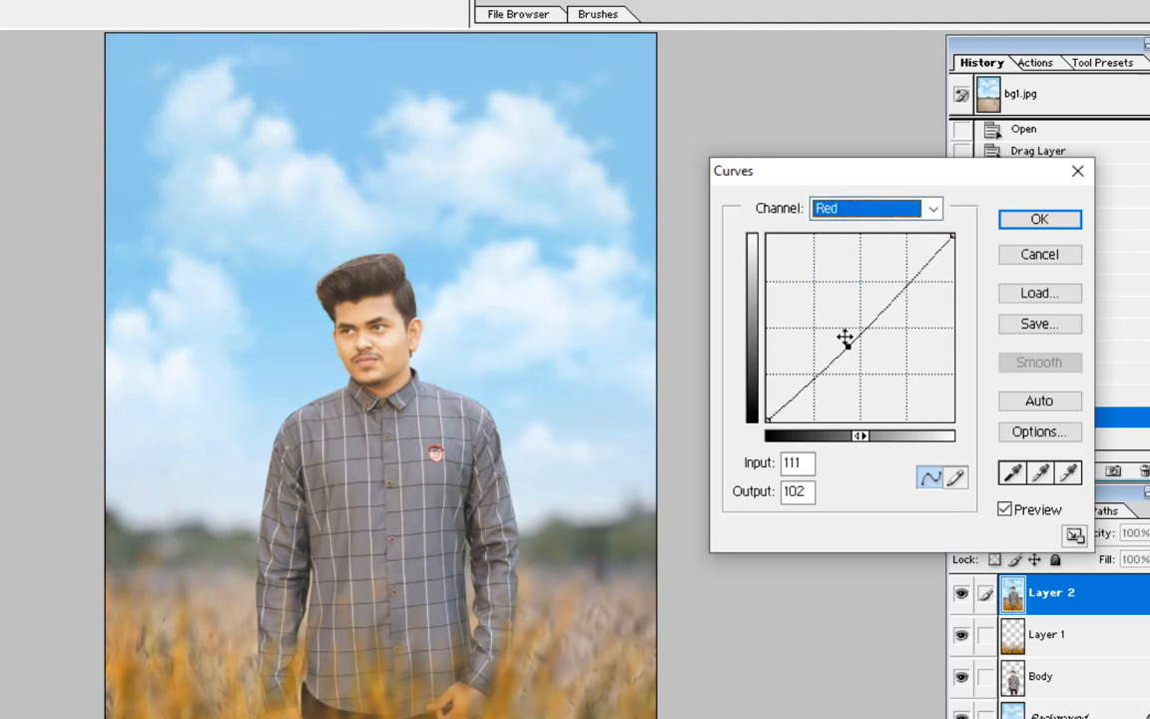
left_click(845, 342)
left_click_drag(846, 348, 844, 350)
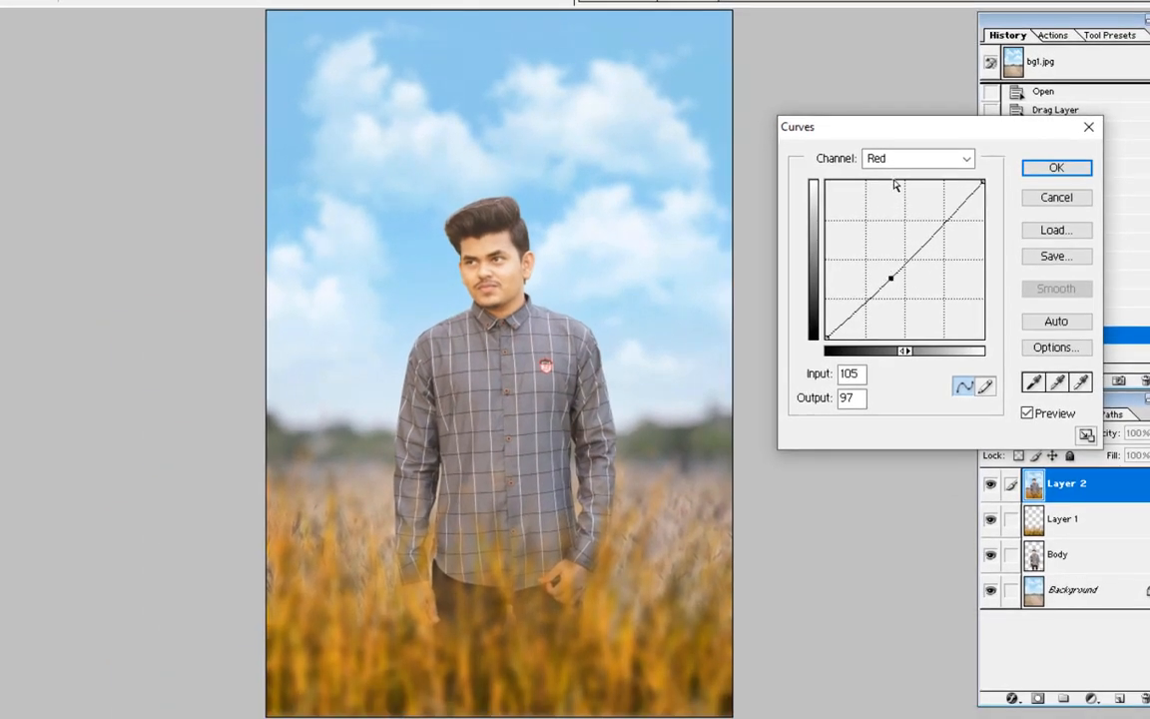
Move the Green channel's curve point to input 142, output 133, apply the Curves adjustment, and compare the image before and after it.
left_click(917, 158)
left_click(893, 206)
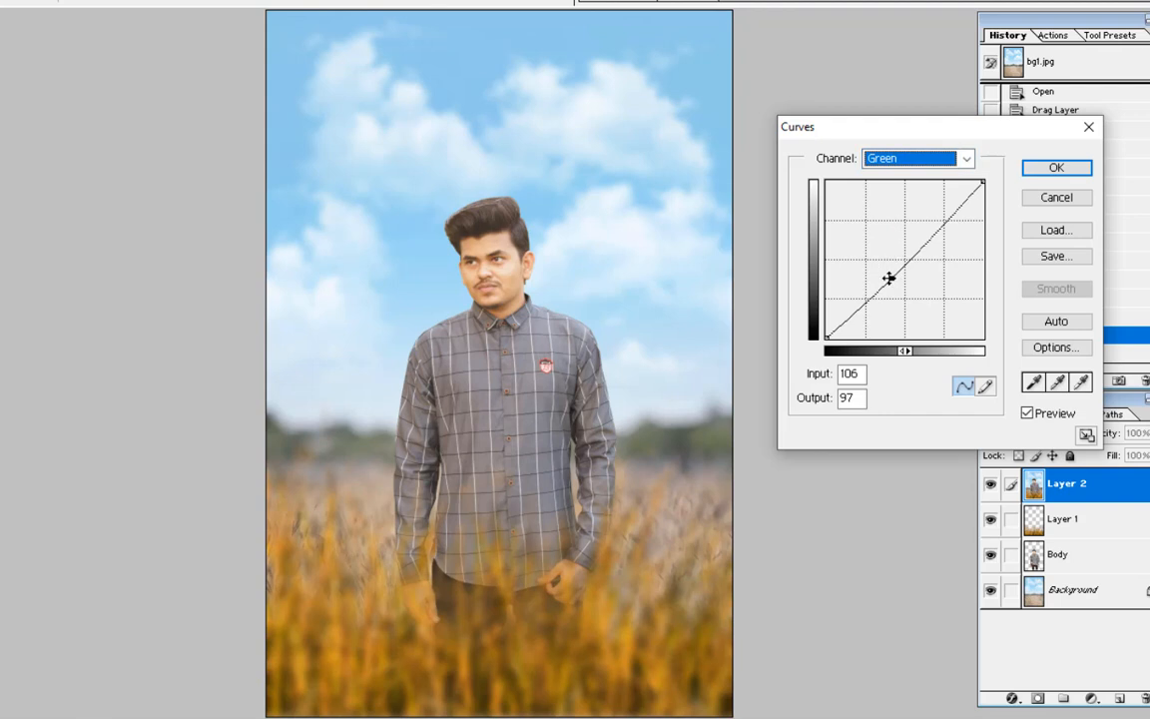
left_click_drag(889, 279, 913, 255)
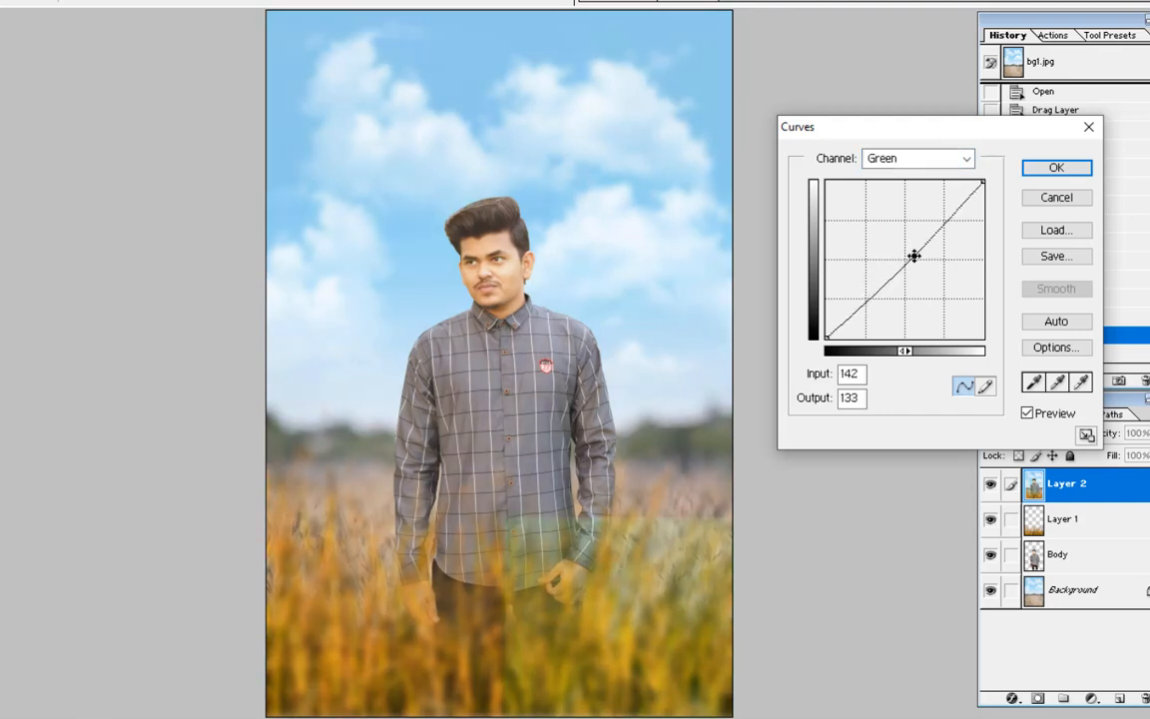
left_click(909, 164)
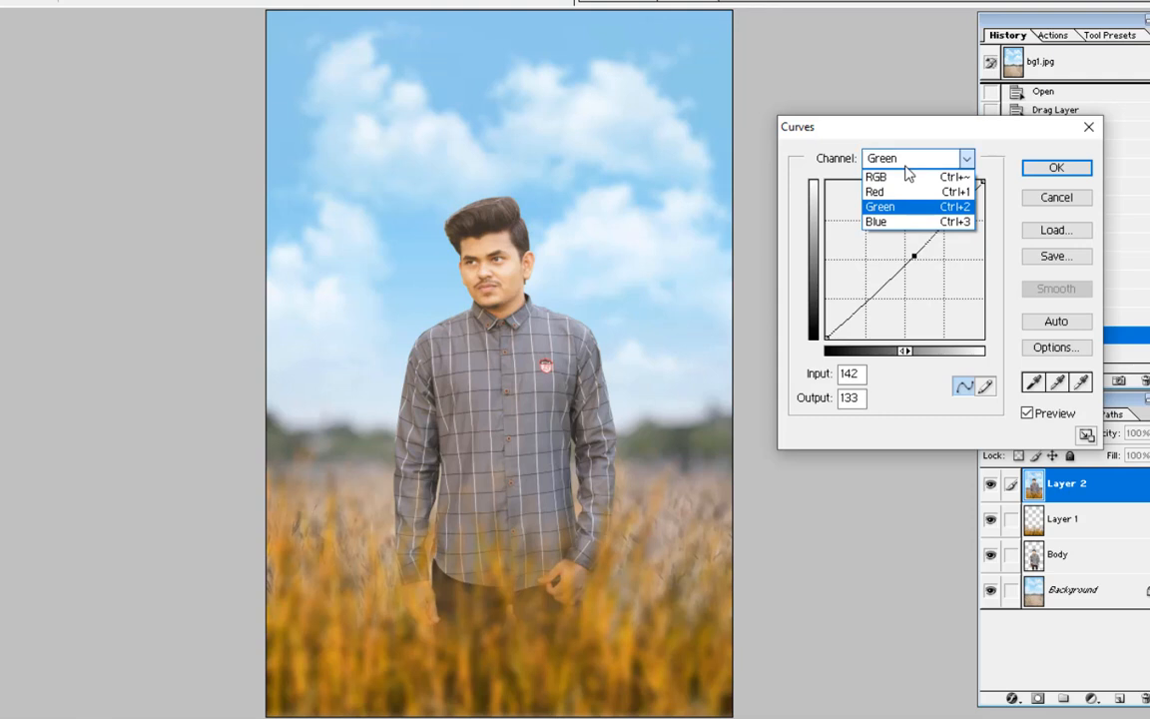
left_click(1033, 169)
left_click(1038, 169)
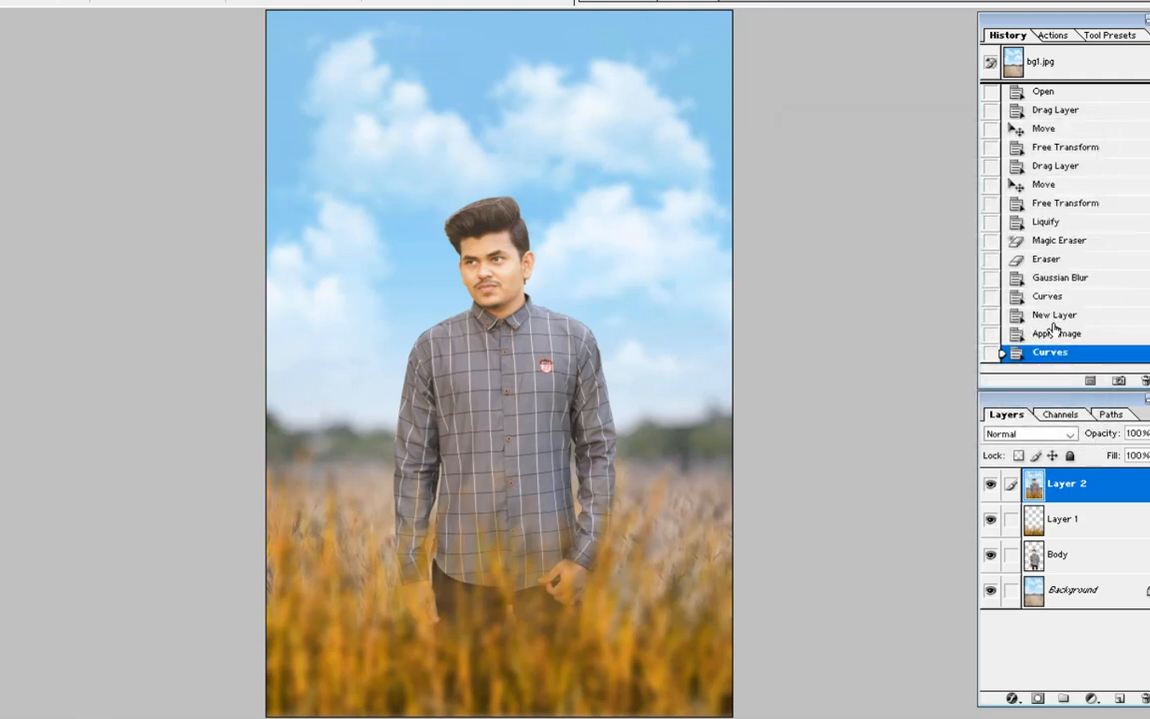
key("ctrl+z")
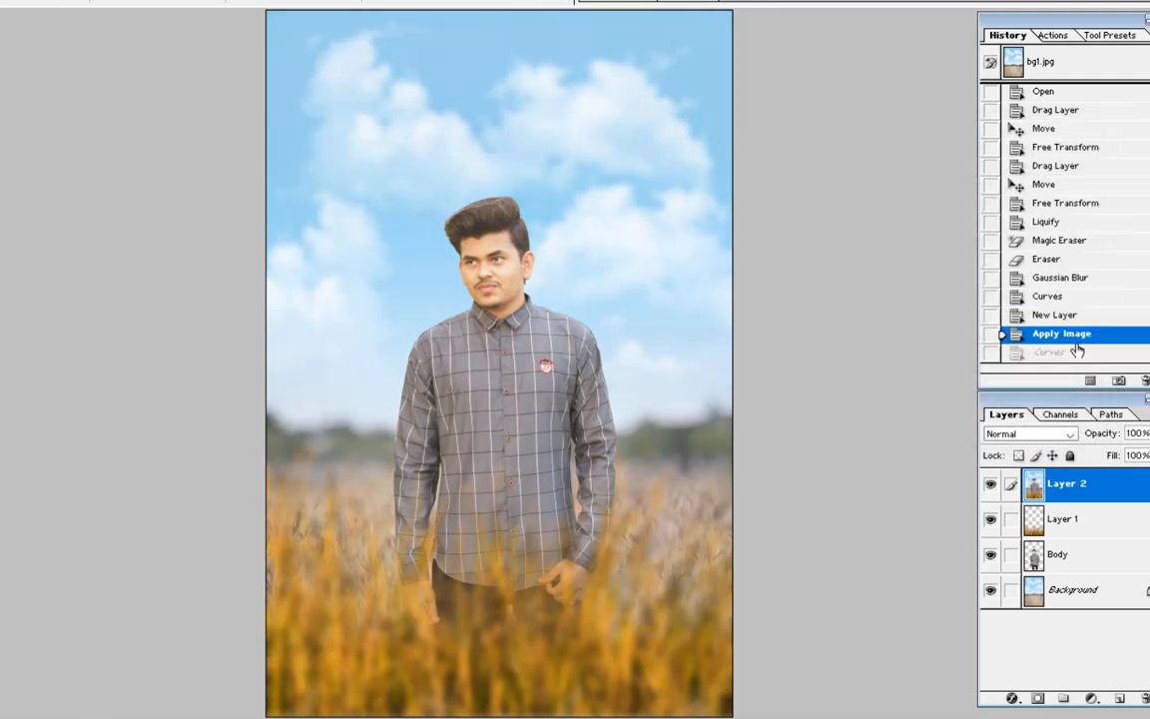
left_click(1059, 353)
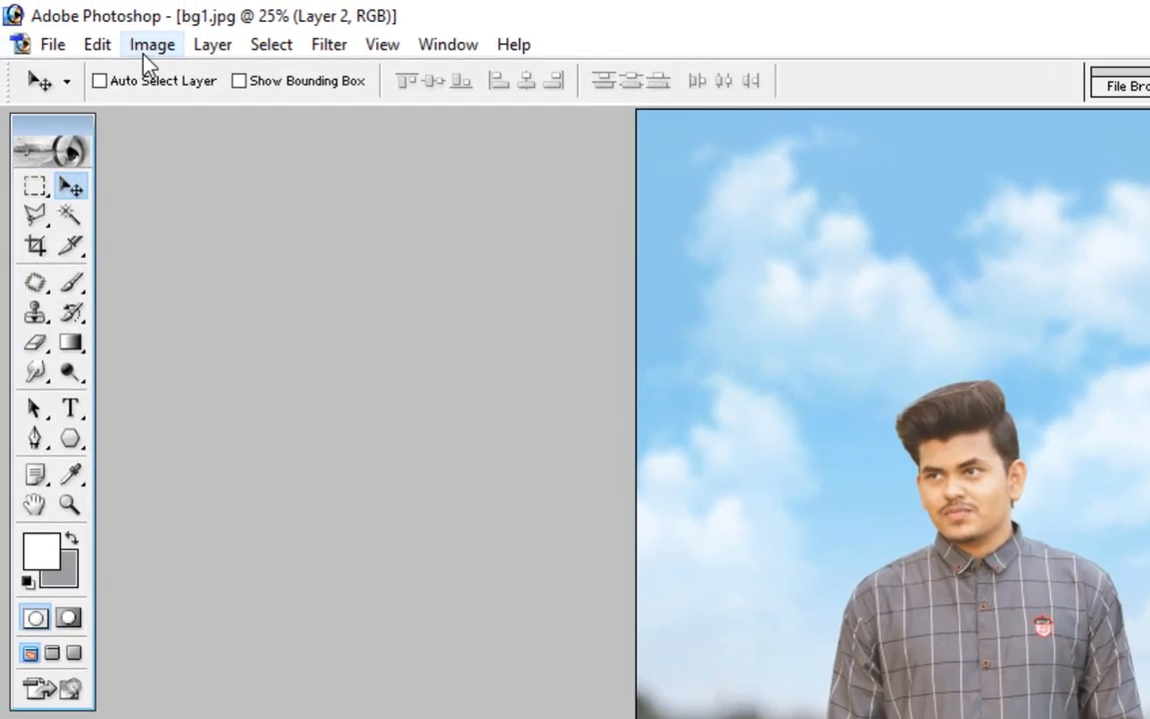
Start Replace Color on Layer 2, sample the blue sky near the top of the image, and set Fuzziness to 129.
left_click(40, 12)
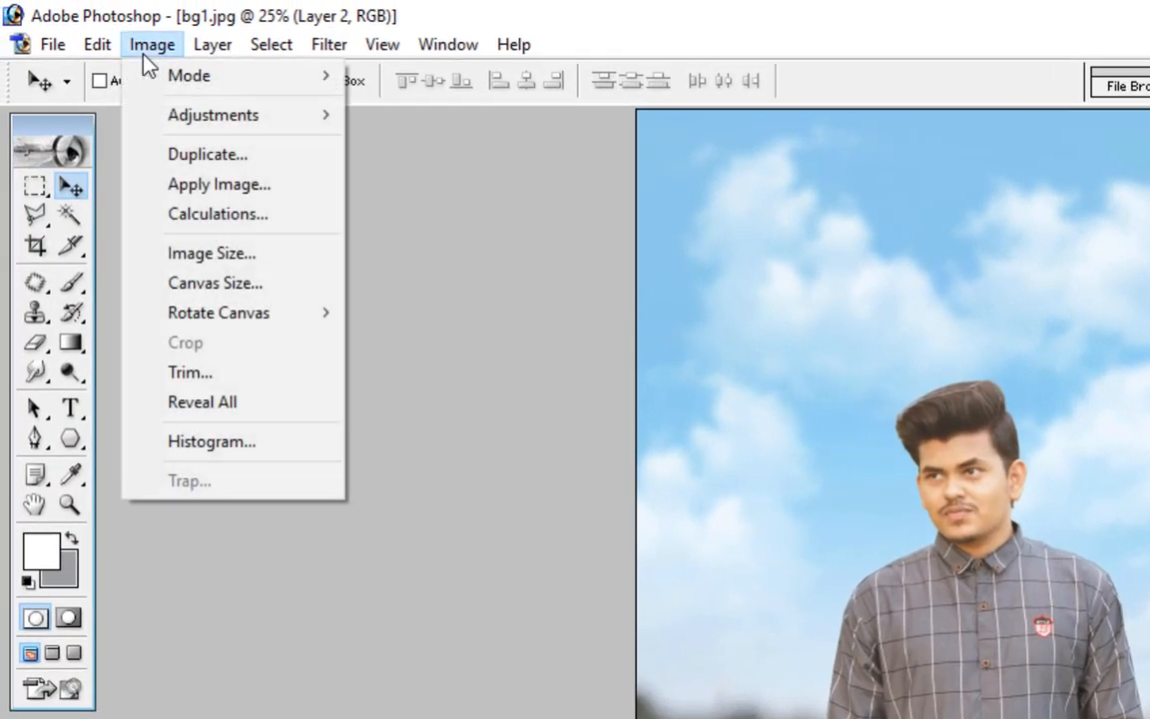
mouse_move(115, 75)
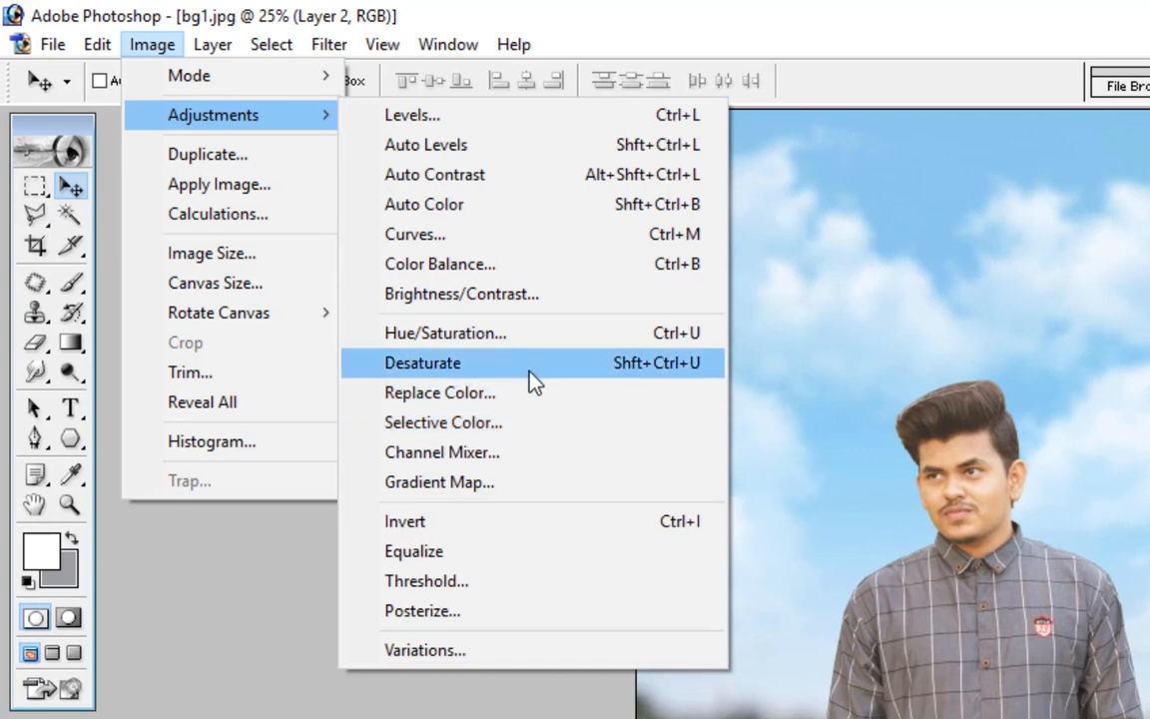
left_click(449, 396)
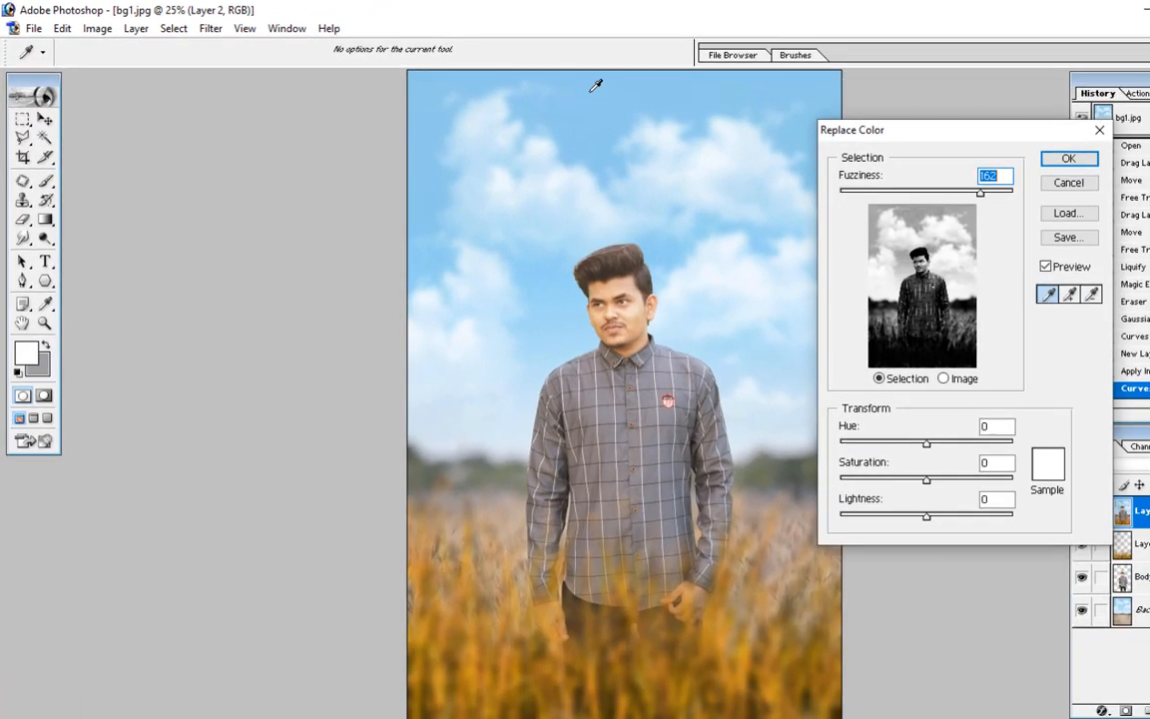
left_click(596, 86)
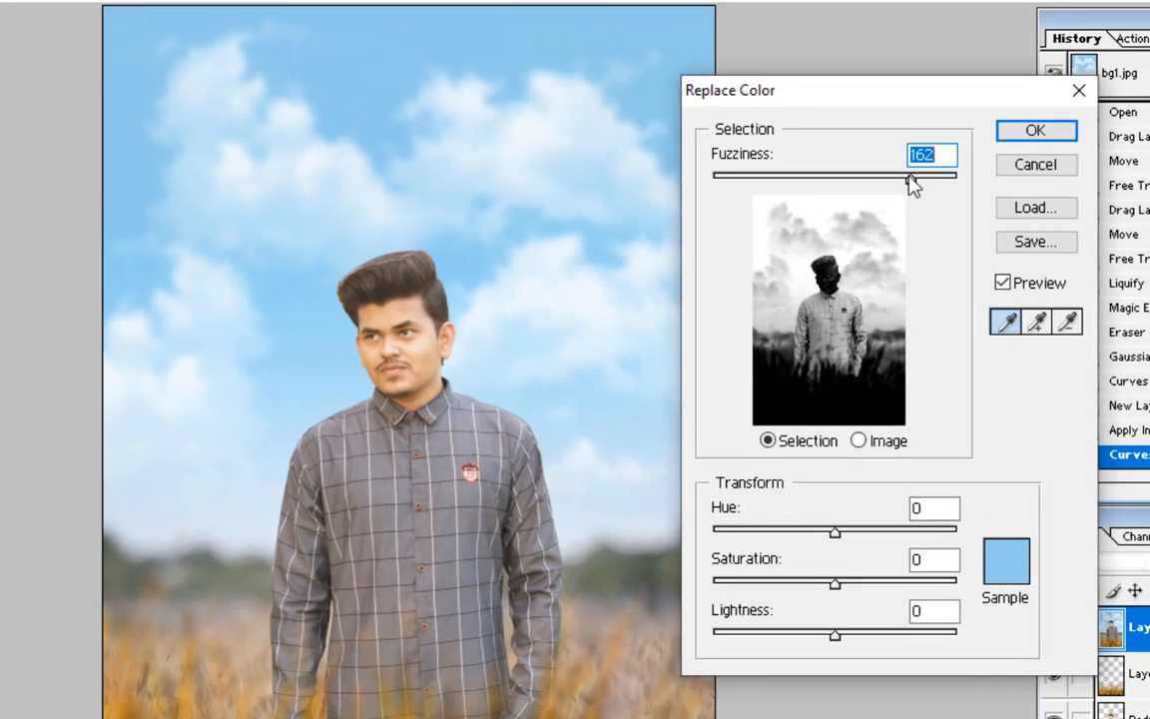
left_click_drag(908, 181, 870, 200)
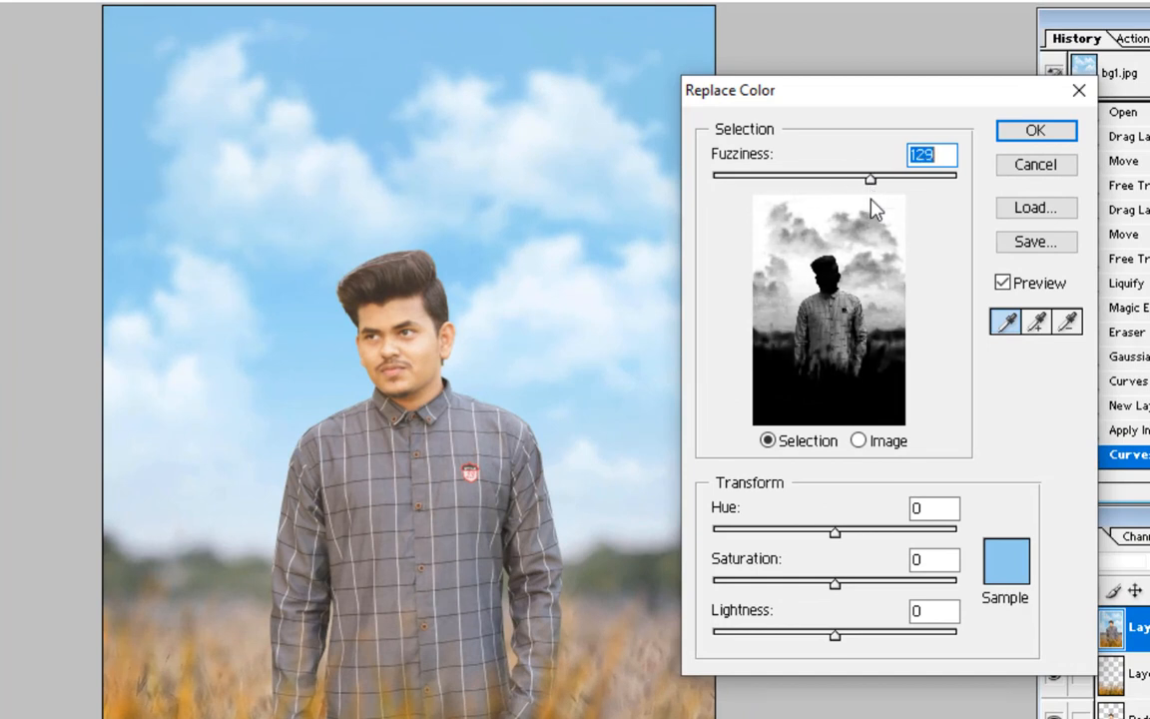
Shift the sampled sky color to Hue -14, Saturation +20 and Lightness 0, and apply the replacement.
mouse_move(838, 533)
left_mouse_down()
mouse_move(850, 532)
mouse_move(827, 532)
left_mouse_up()
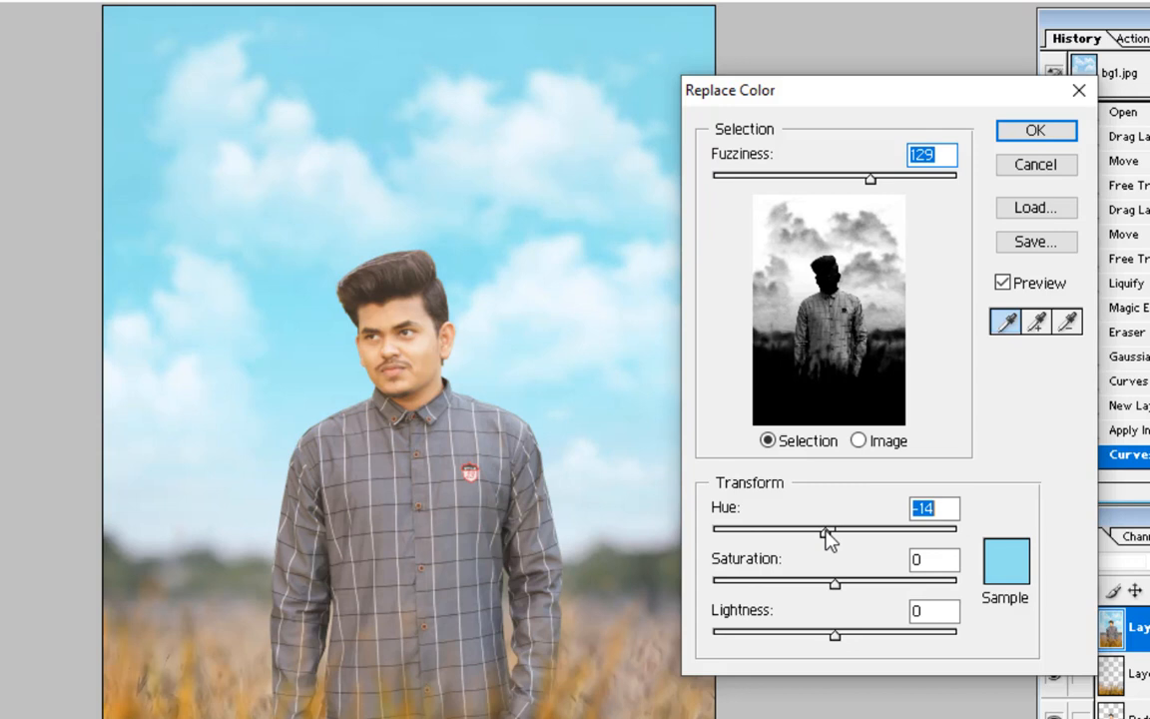
left_click_drag(825, 540, 831, 539)
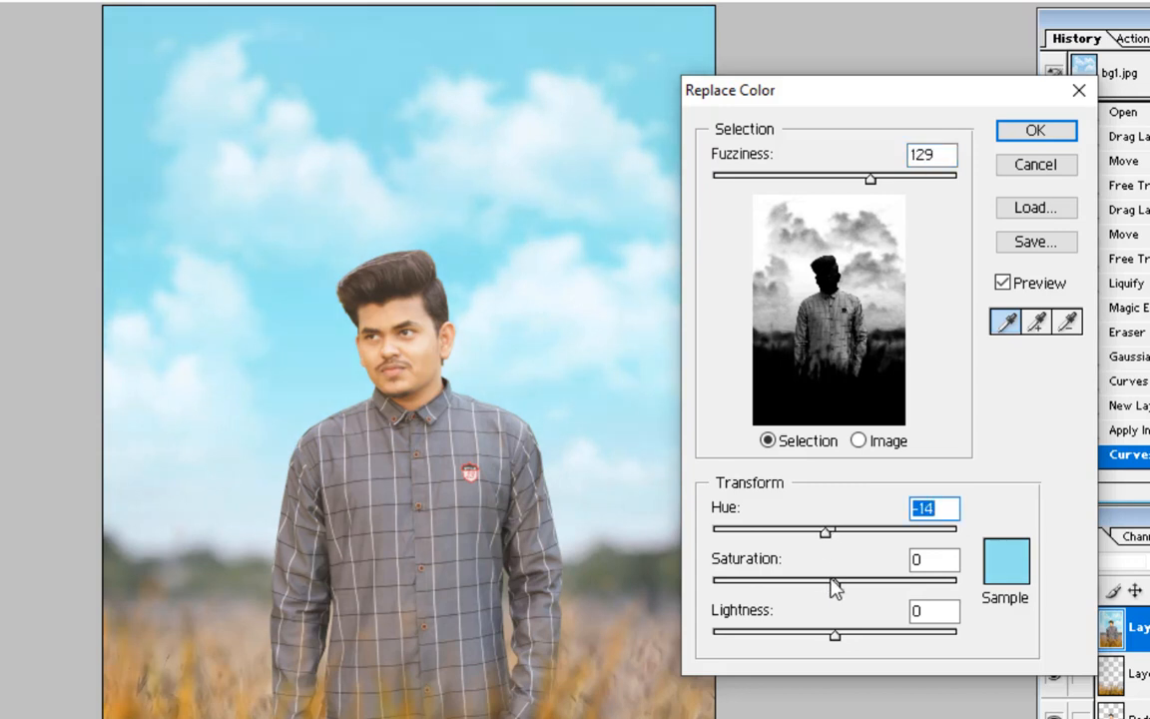
left_click_drag(835, 589, 860, 590)
mouse_move(836, 635)
left_mouse_down()
mouse_move(847, 642)
mouse_move(824, 644)
mouse_move(842, 649)
left_mouse_up()
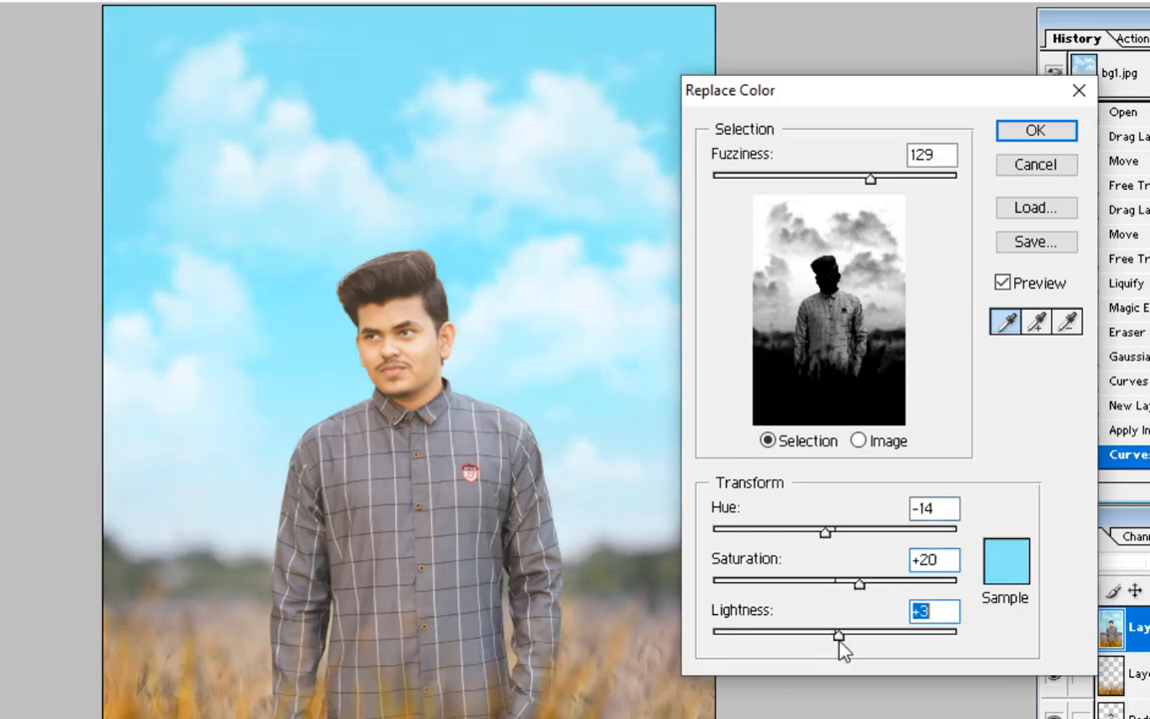
type("0")
left_click(1031, 136)
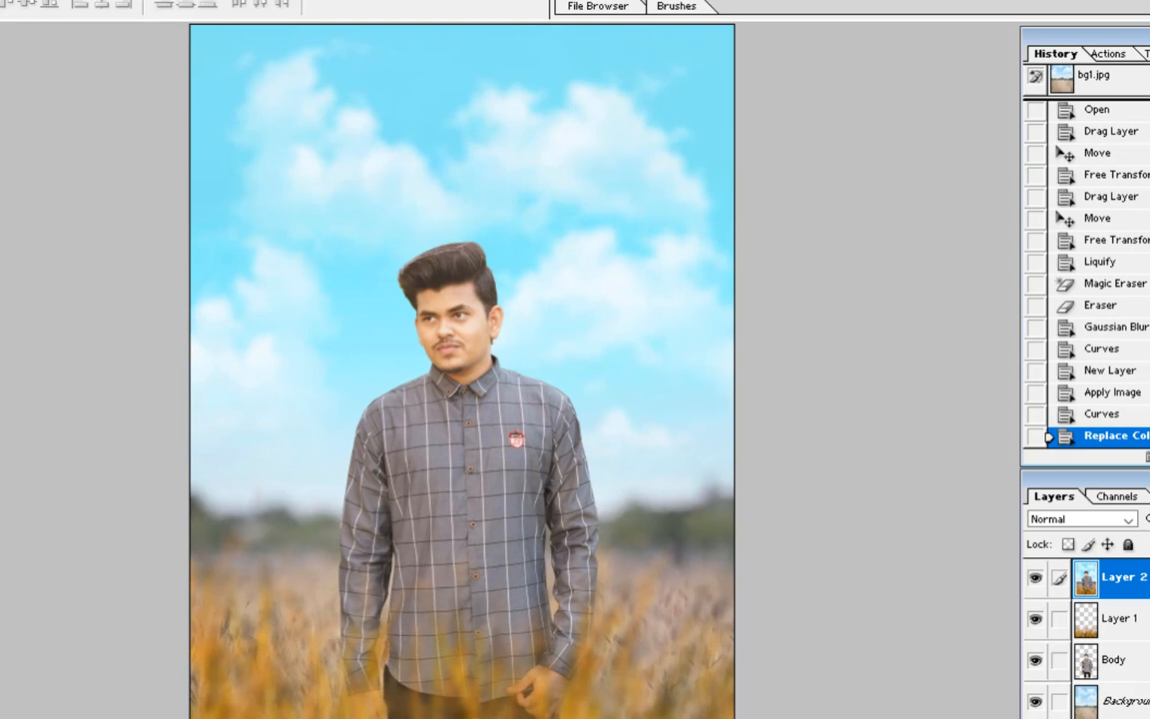
Start another Replace Color on the dark brown grass, try Hue -5 and Saturation -5, and reduce Fuzziness to 91.
left_click(89, 26)
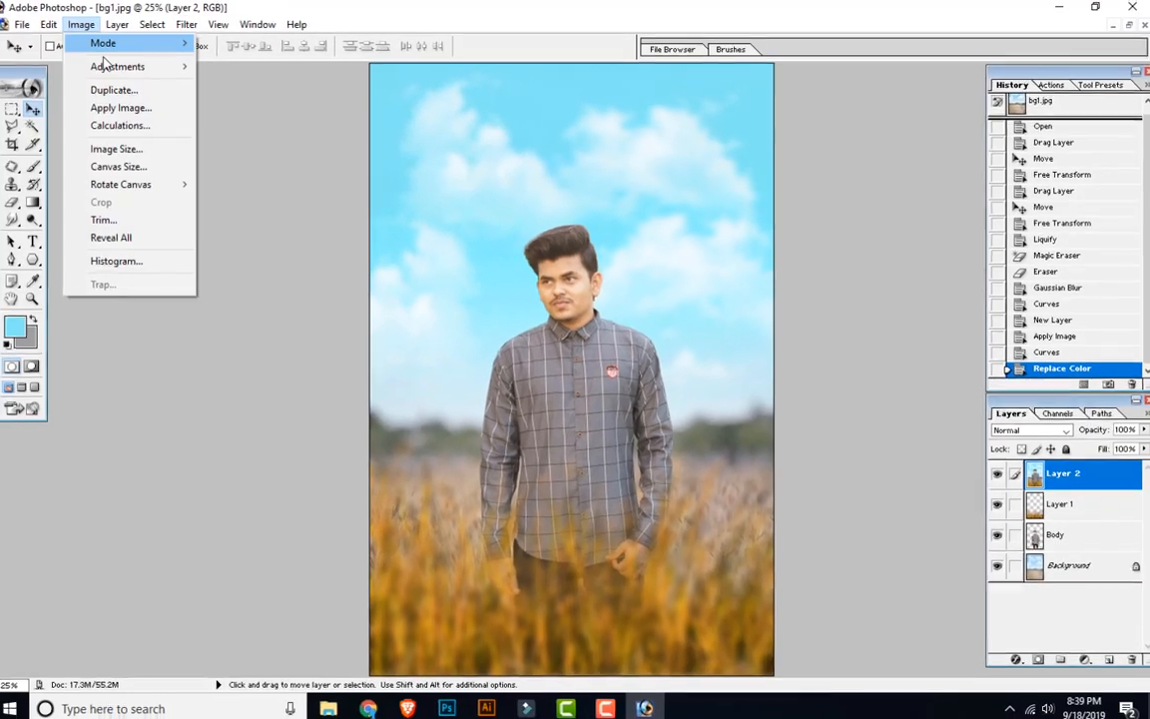
mouse_move(119, 67)
left_click(254, 232)
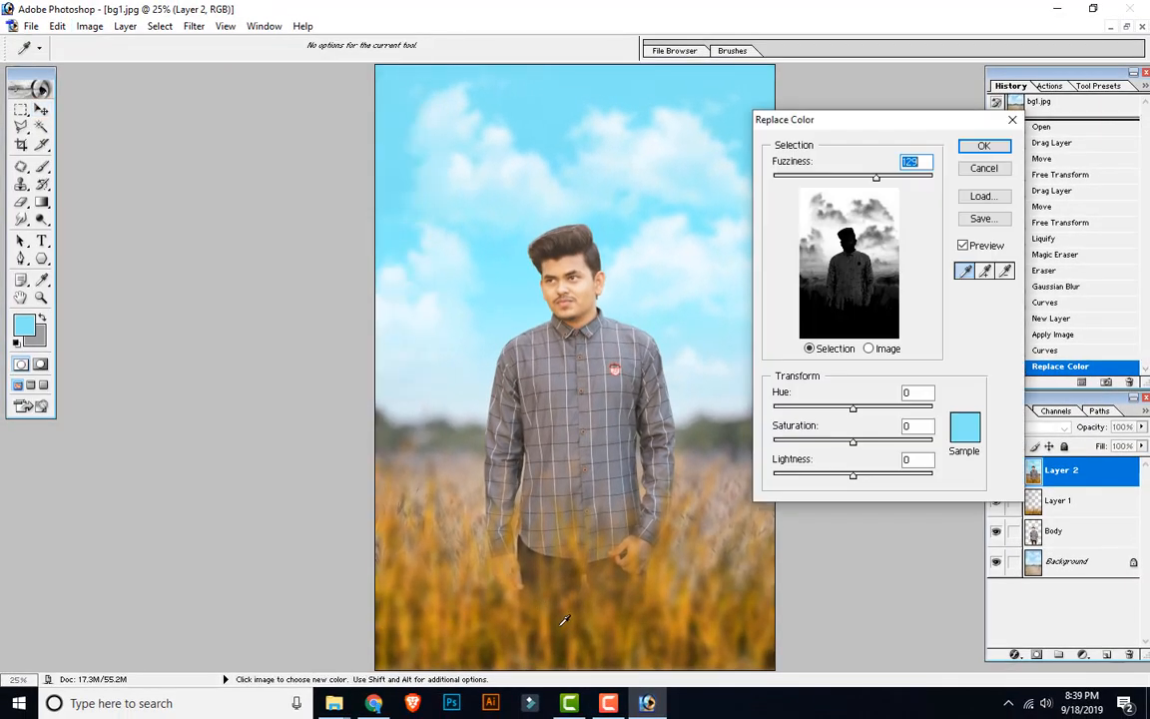
left_click(584, 623)
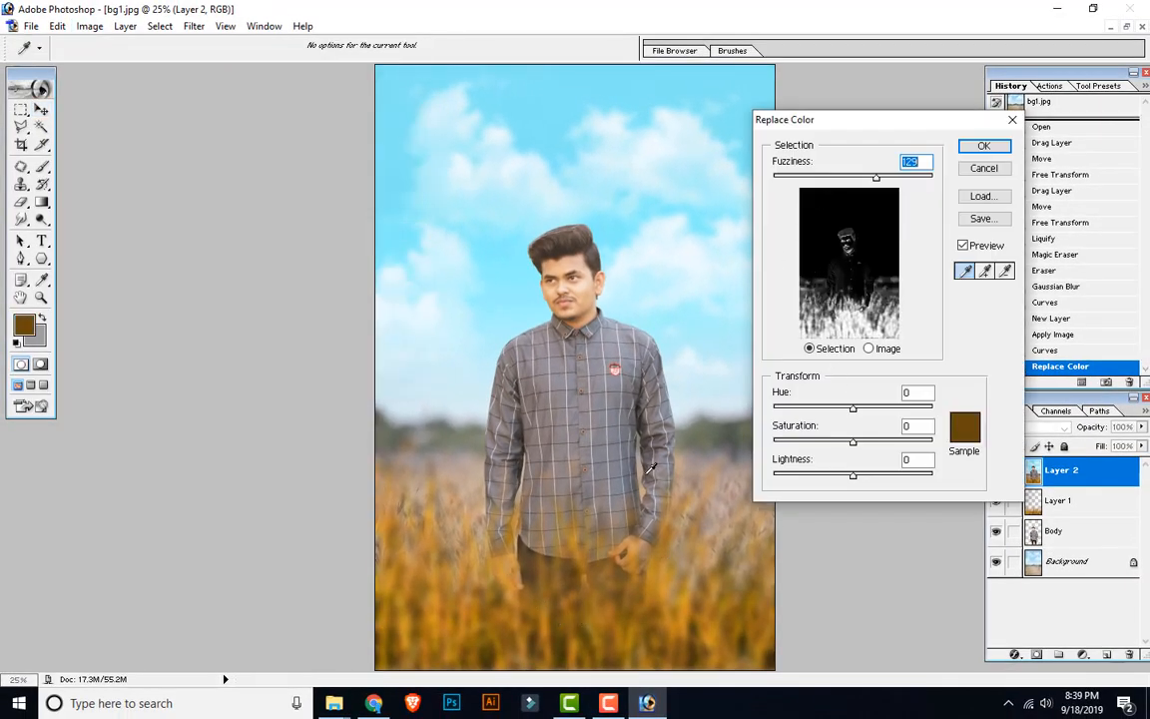
left_click_drag(857, 411, 851, 410)
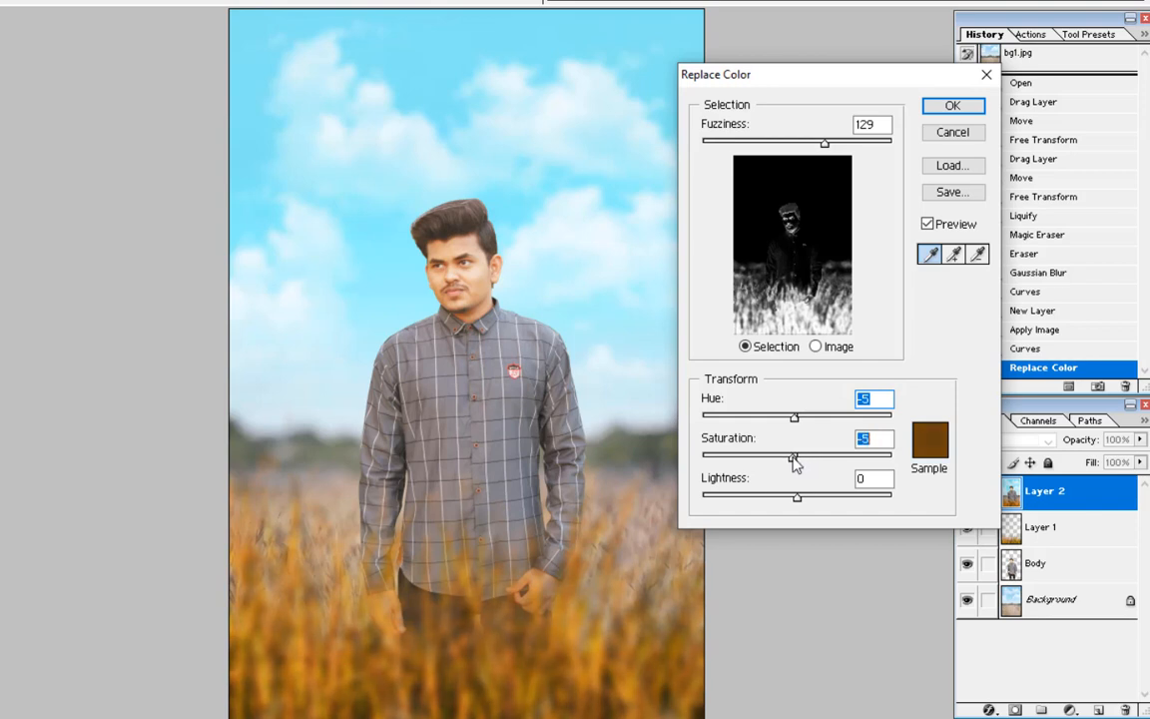
left_click_drag(824, 146, 788, 147)
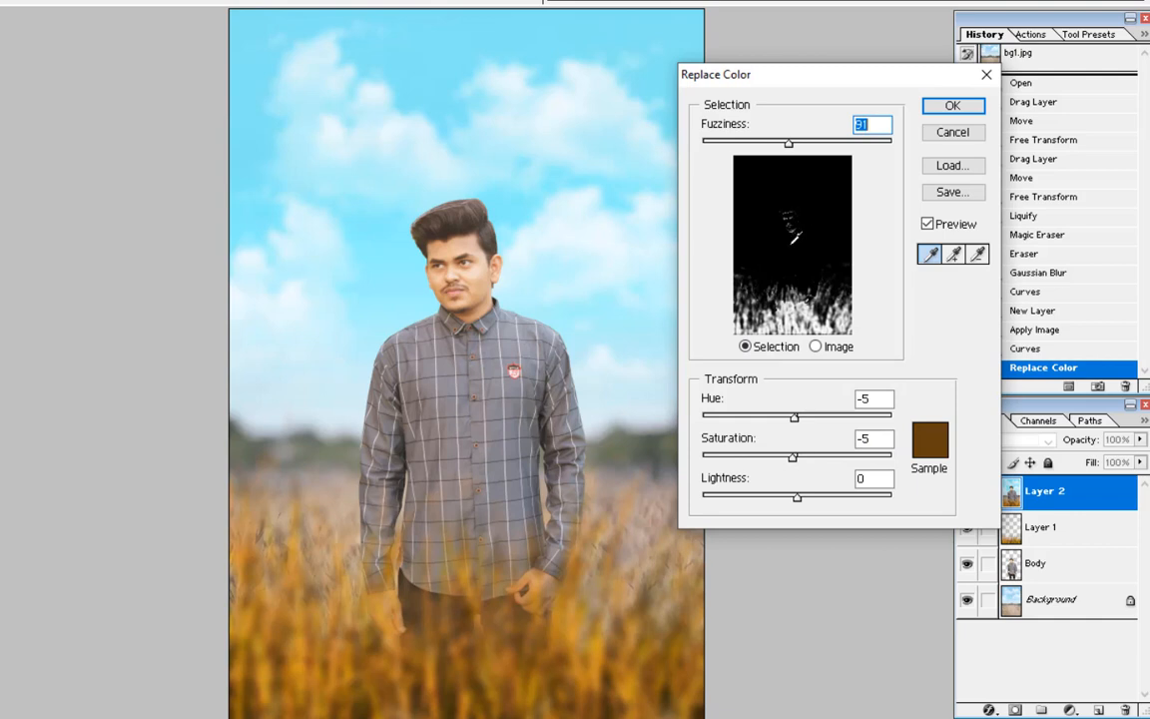
Set the grass color to Hue +2 and Saturation +14, compare with the preview off and on, and apply the replacement.
left_click_drag(789, 420, 809, 427)
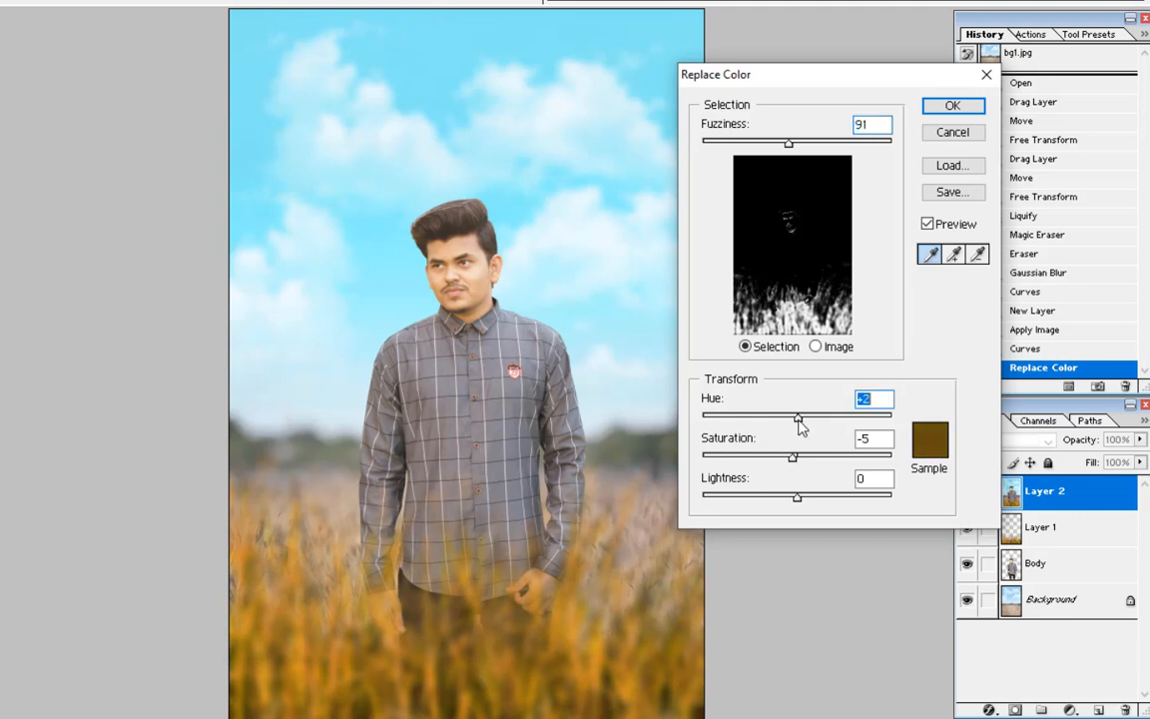
left_click_drag(794, 461, 815, 465)
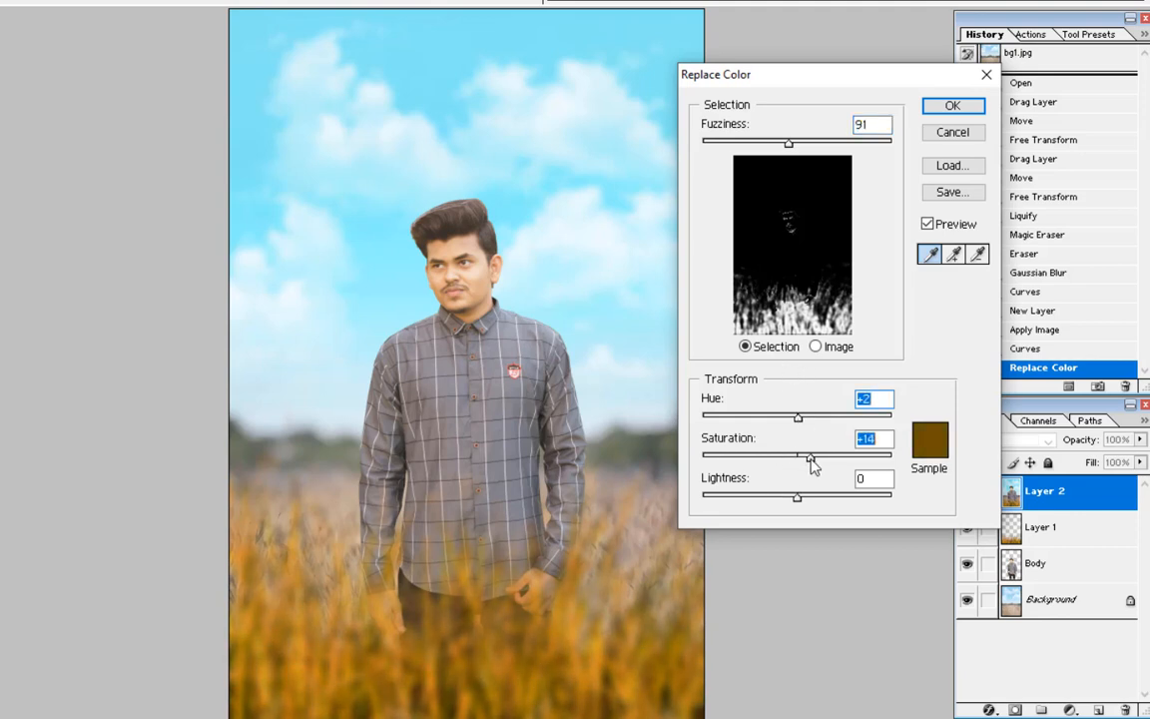
left_click(947, 231)
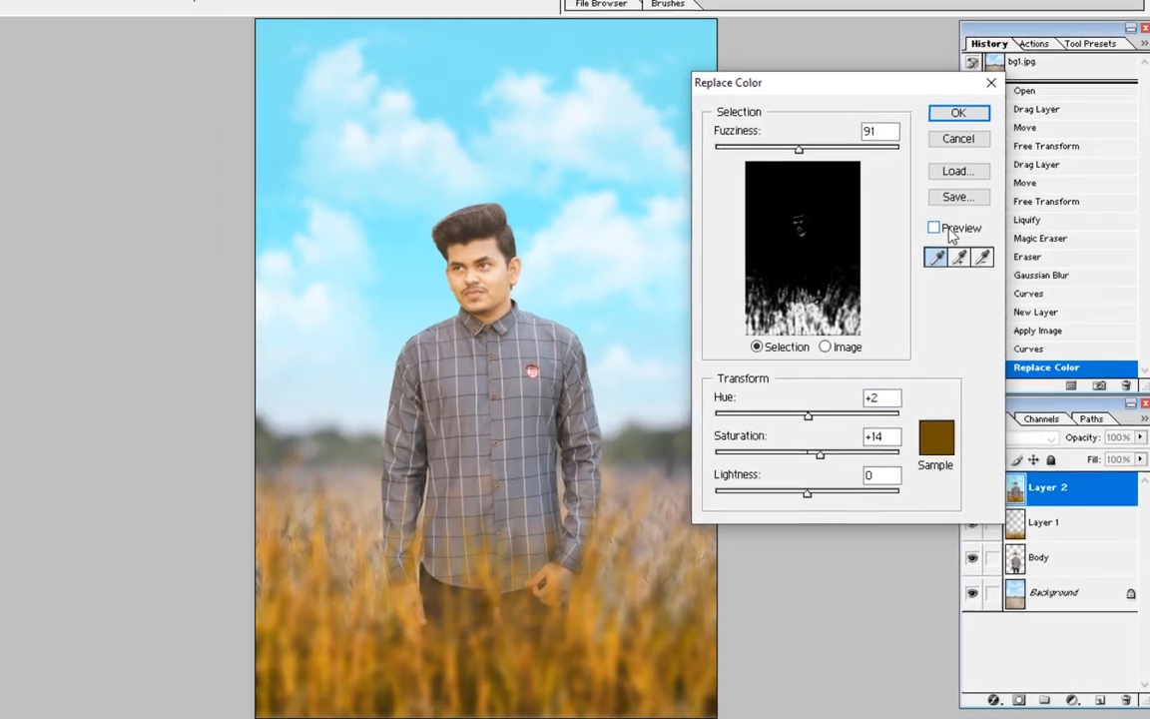
left_click(948, 233)
left_click(976, 248)
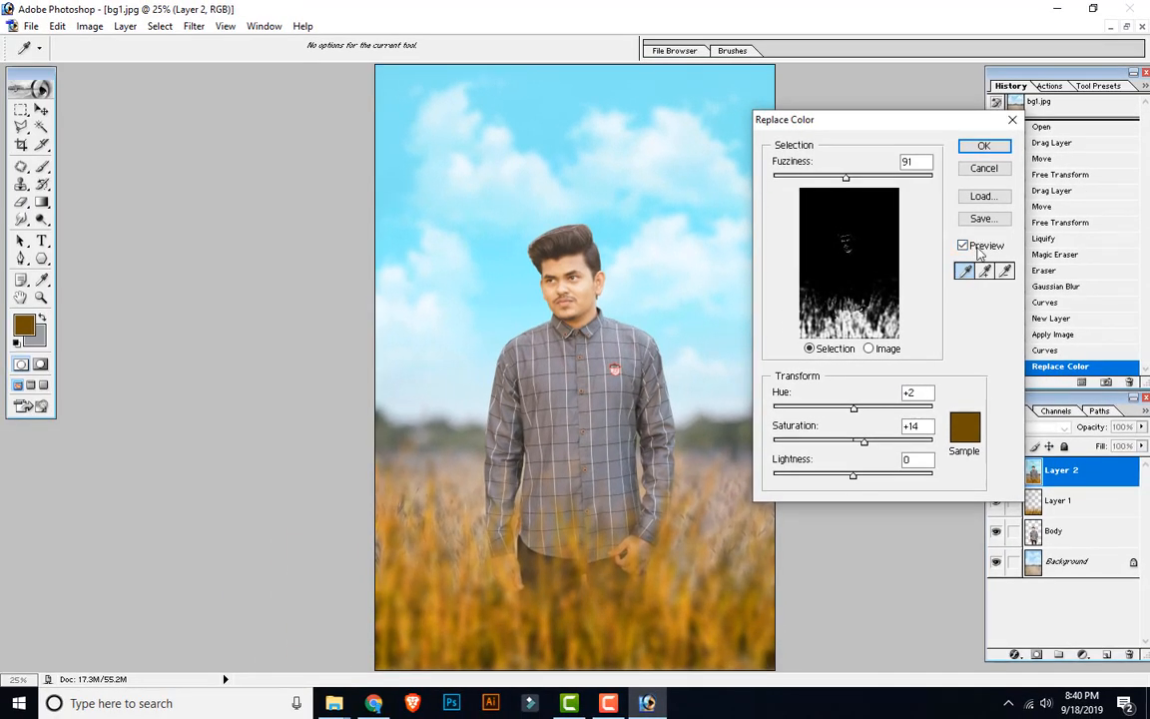
left_click(986, 150)
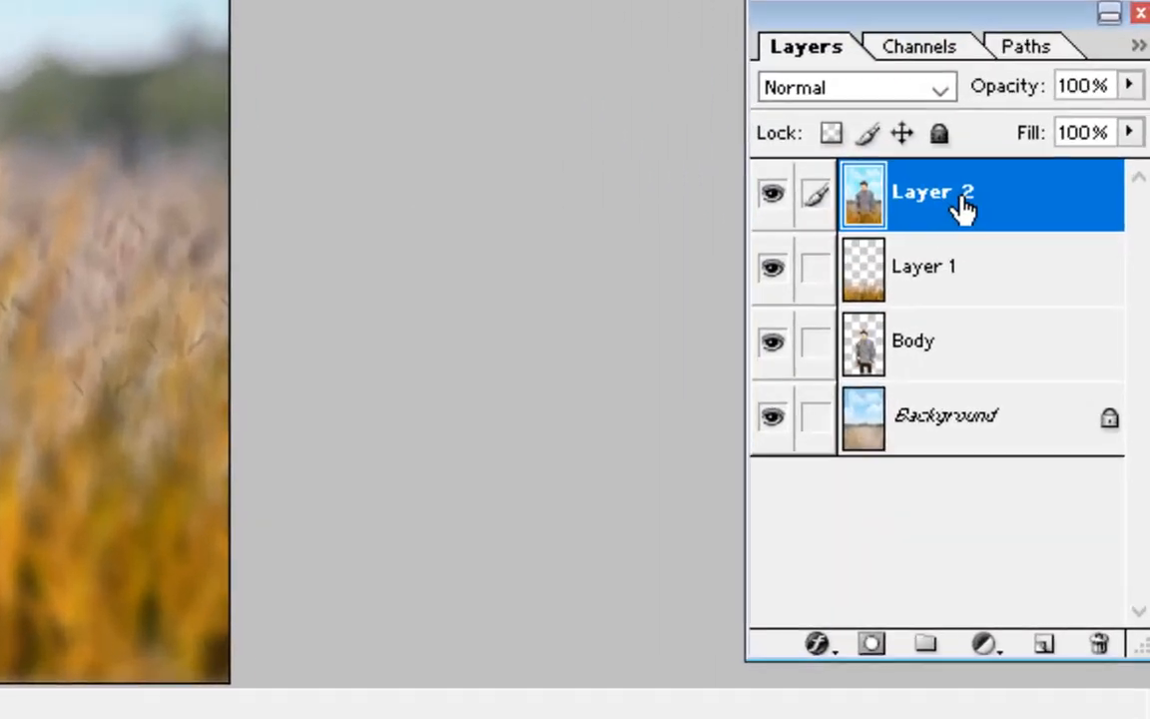
Add a Gradient Overlay to Layer 2 in its blending options, using the Foreground to Transparent preset.
right_click(1055, 471)
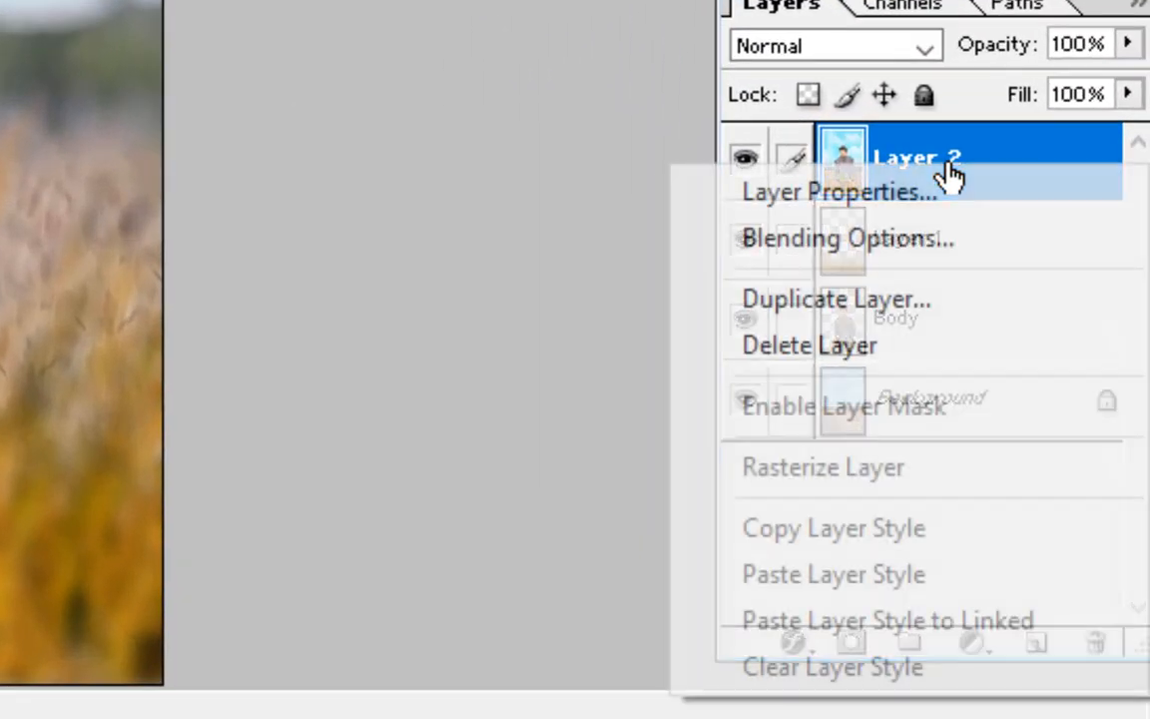
left_click(903, 260)
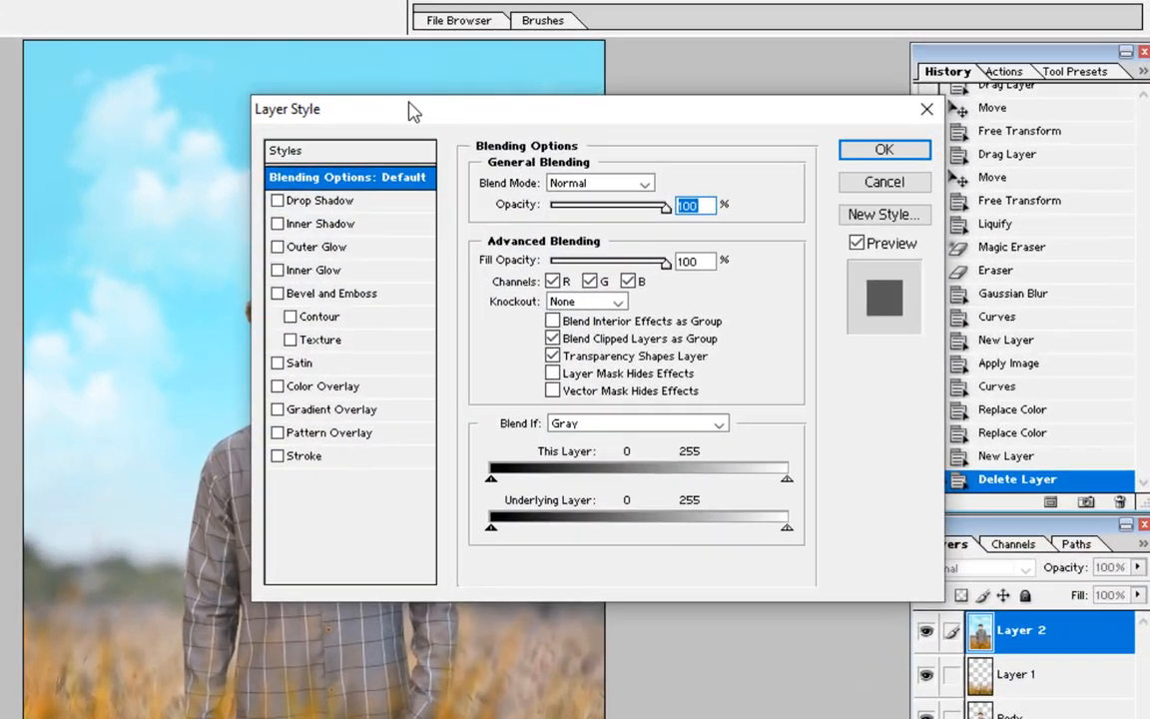
left_click_drag(414, 112, 663, 135)
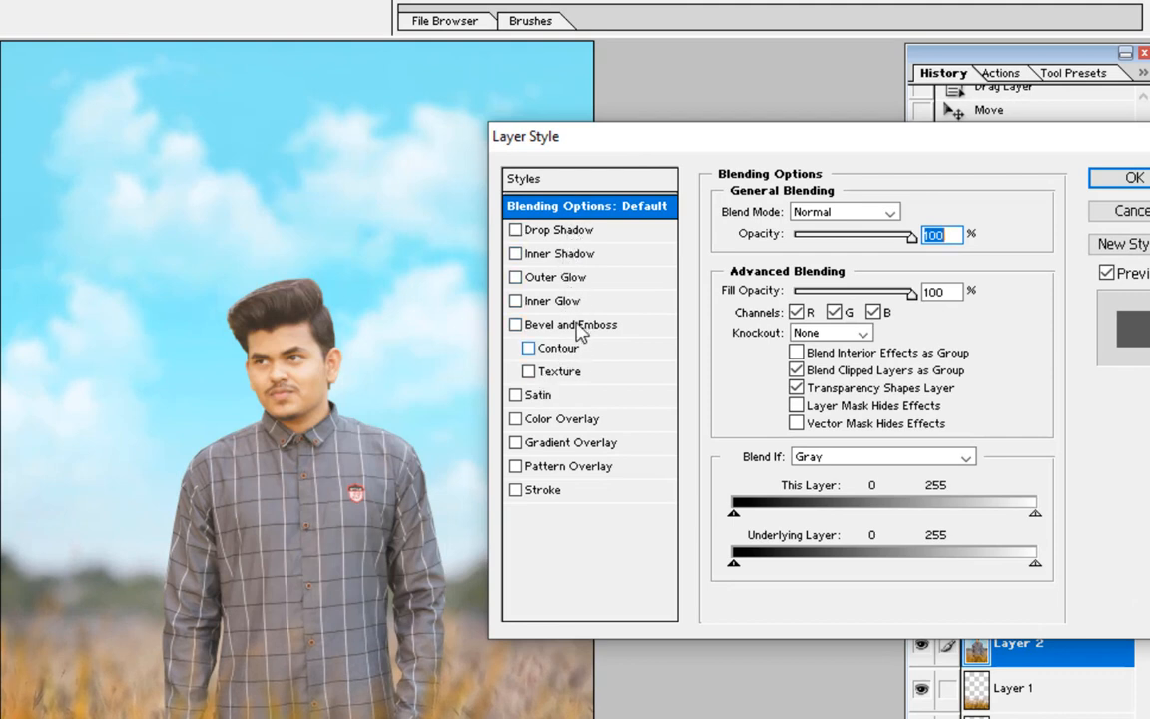
left_click(574, 444)
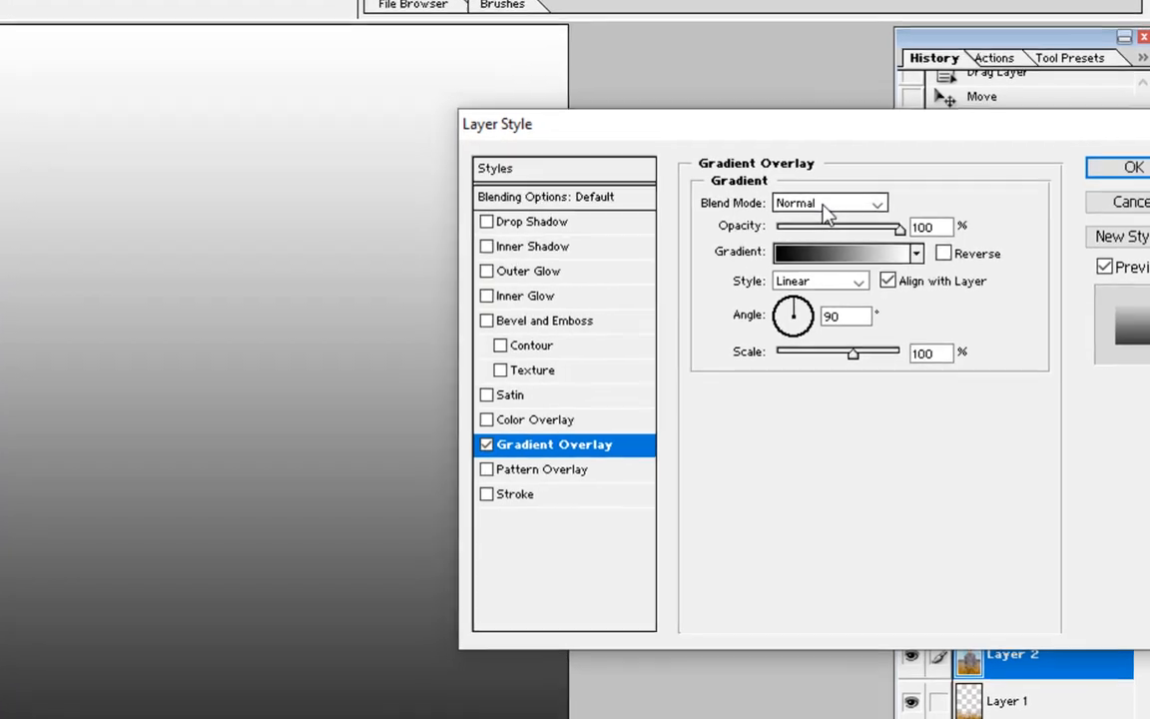
left_click(824, 205)
left_click(833, 216)
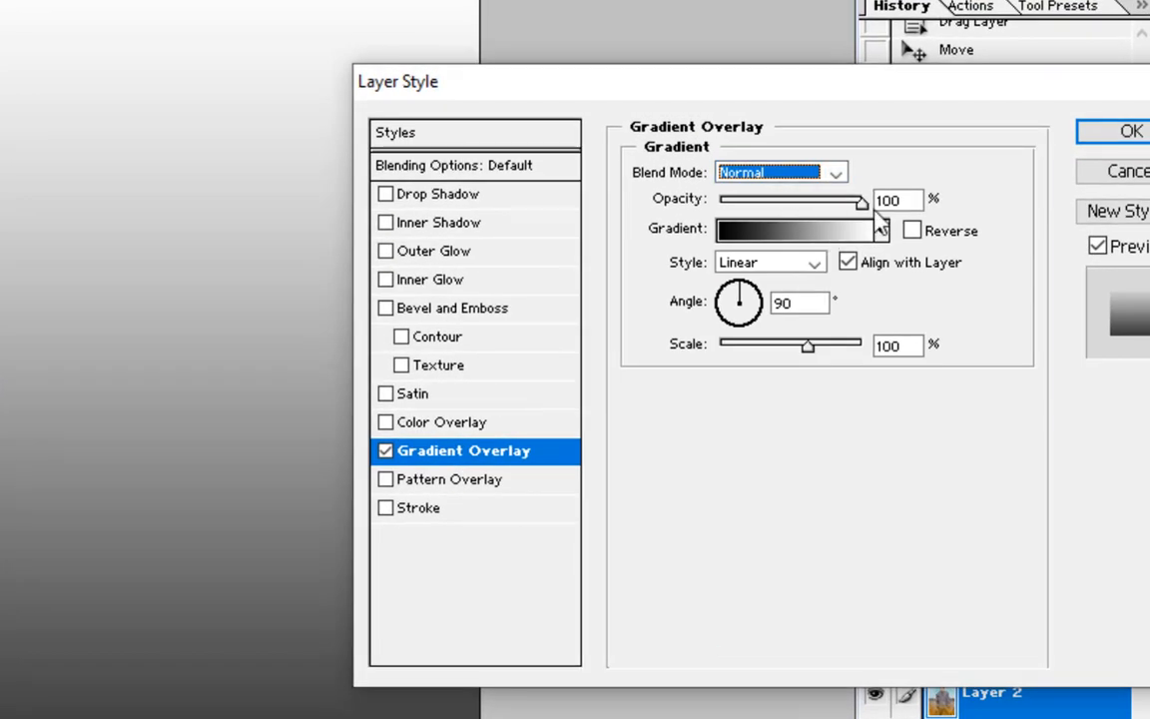
left_click(880, 228)
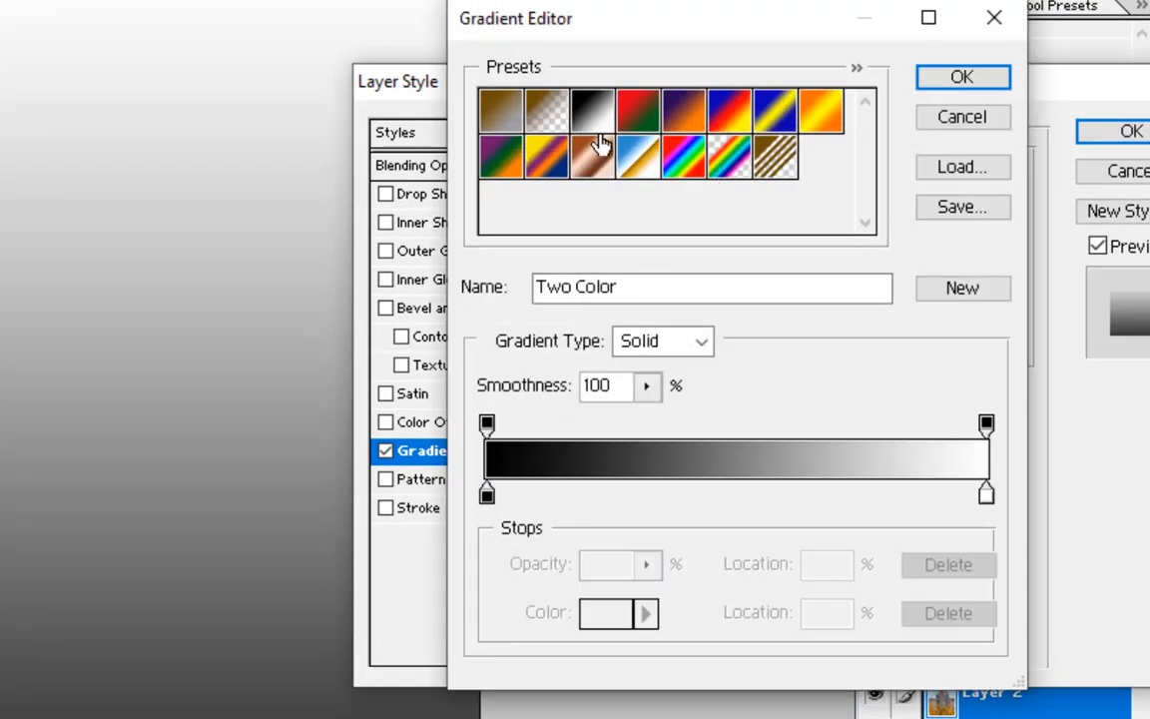
left_click(547, 115)
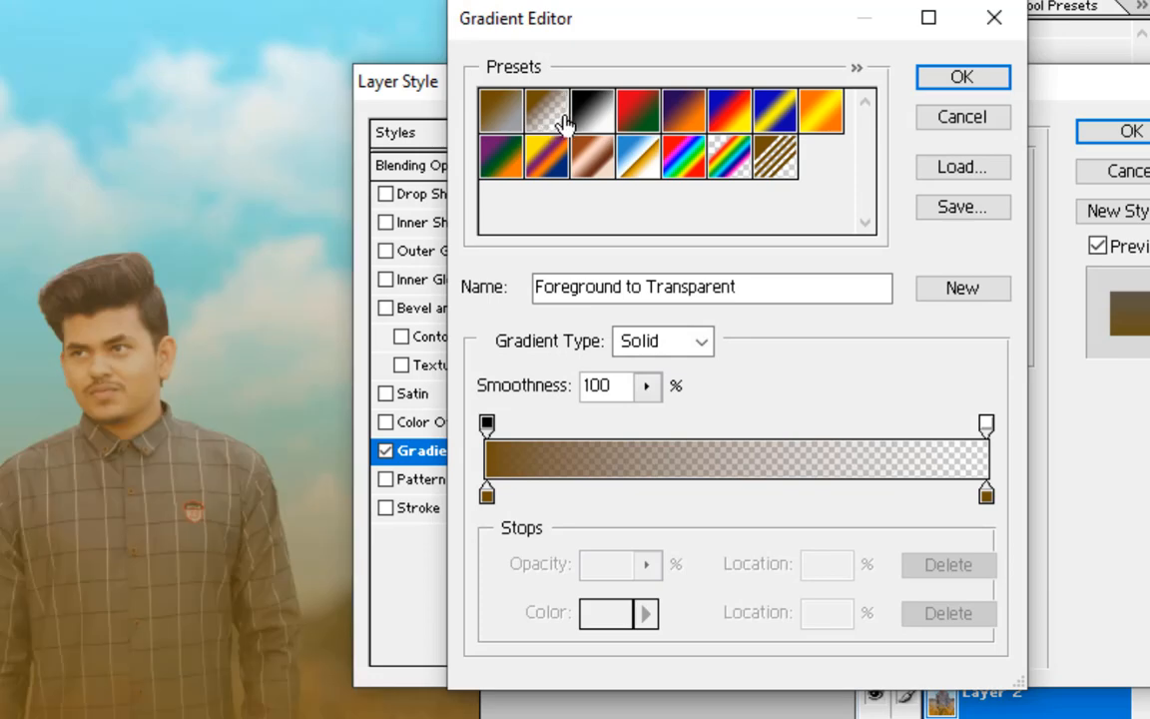
Recolor the gradient's starting color stop to black (000000) and accept the edited gradient.
left_click(486, 494)
double_click(488, 497)
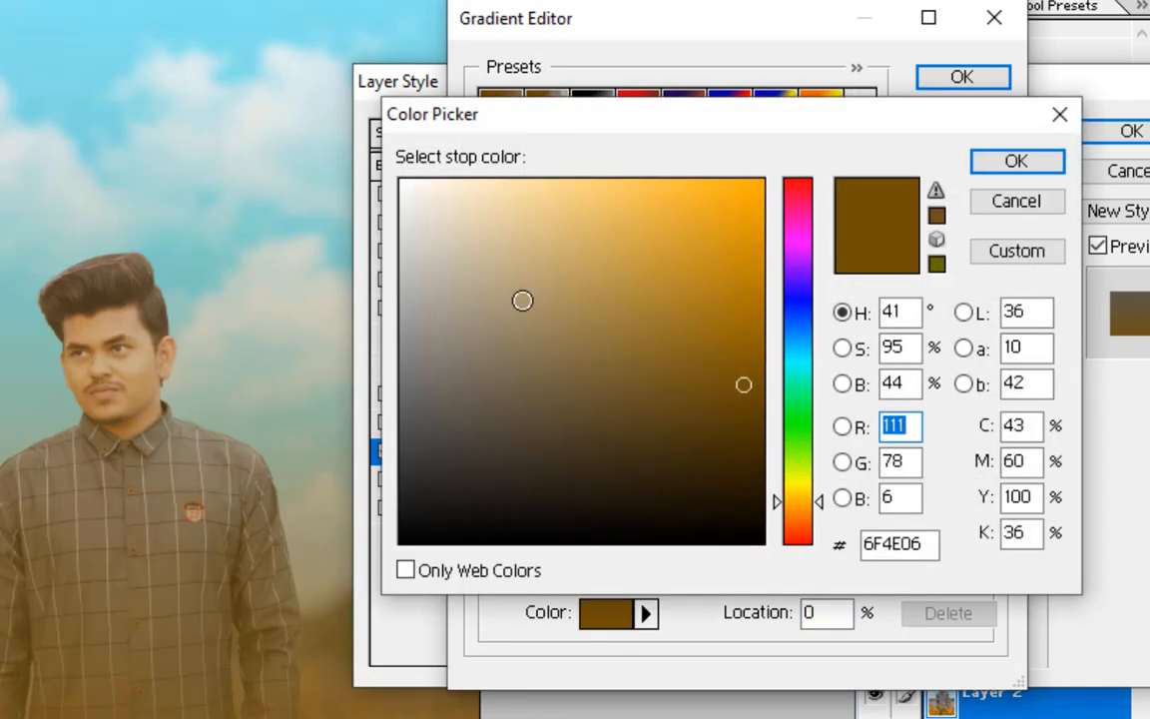
left_click(440, 237)
left_click_drag(456, 333, 398, 545)
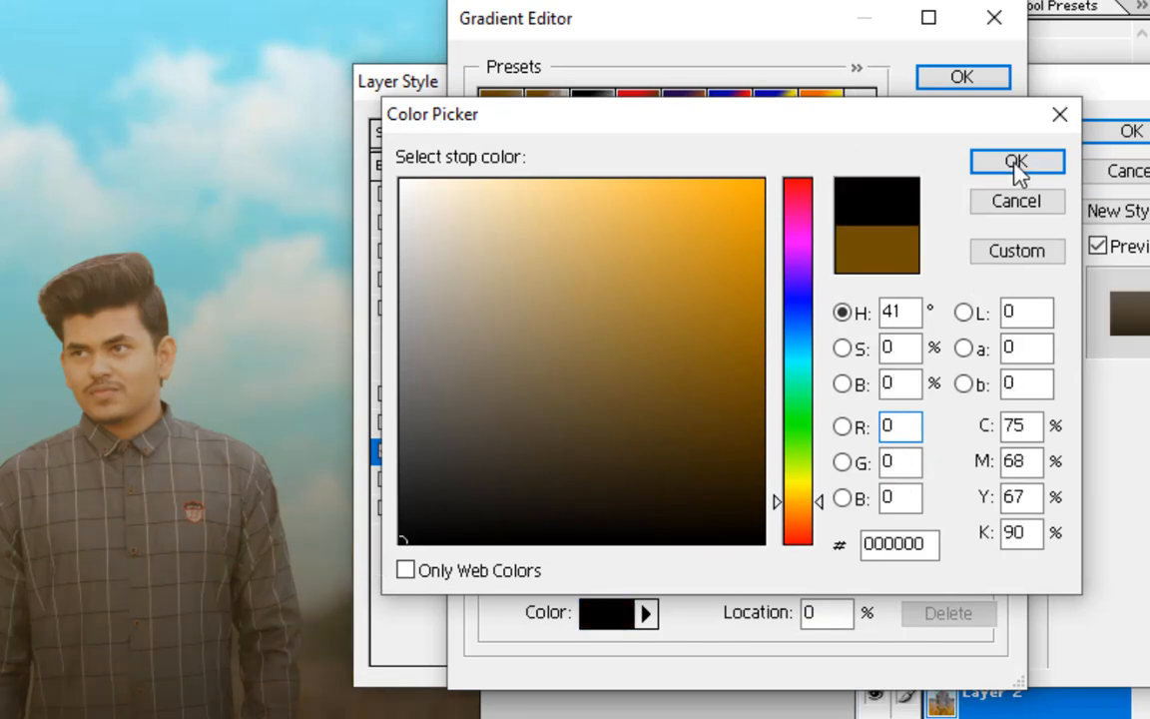
left_click(1016, 163)
left_click(961, 80)
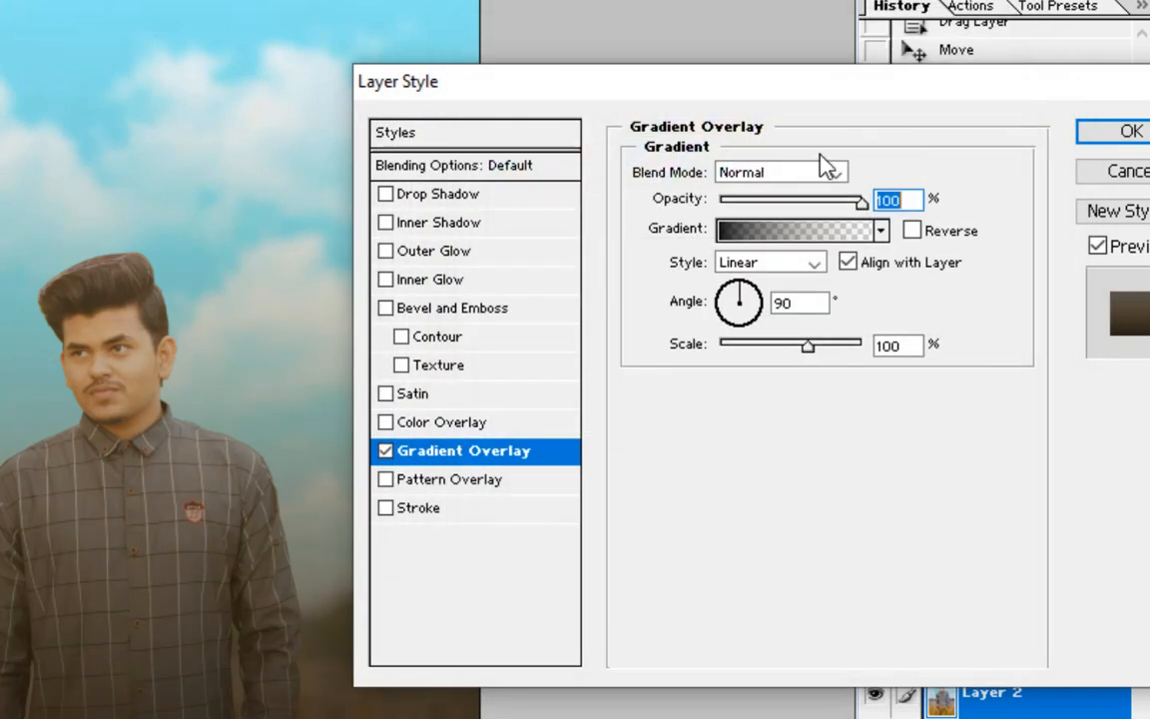
Make the gradient overlay Radial, reverse its direction, and set its scale to 150%.
left_click(814, 263)
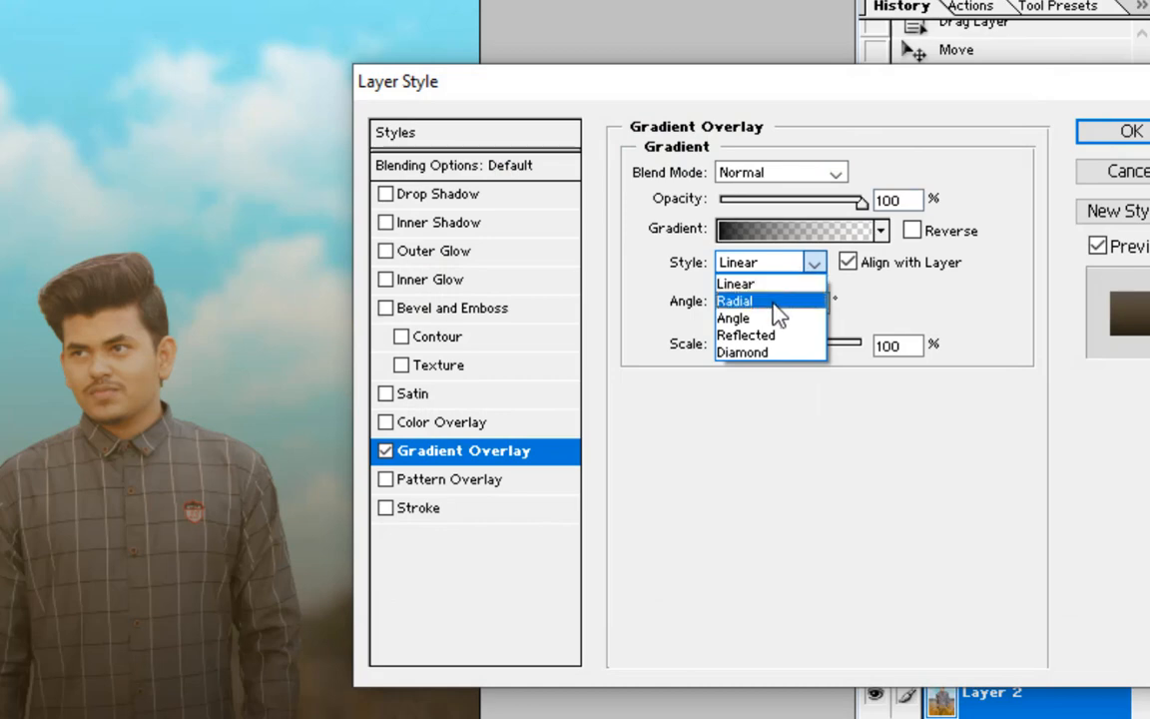
left_click(773, 304)
left_click(912, 231)
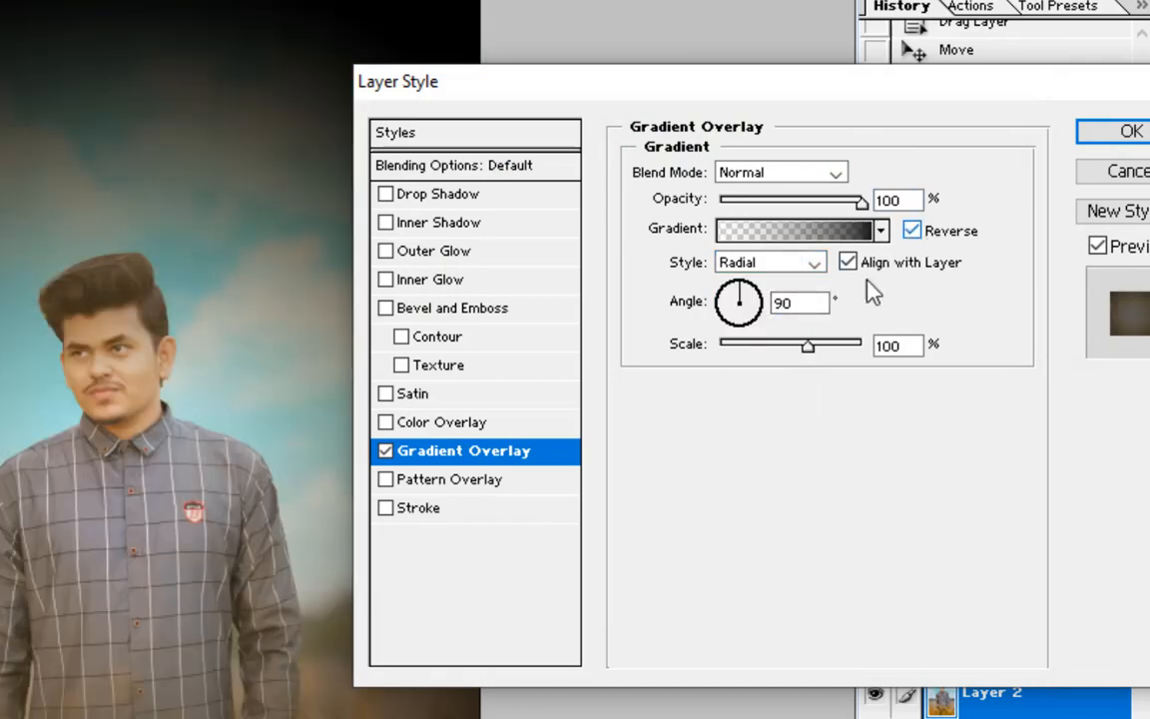
left_click_drag(807, 346, 884, 350)
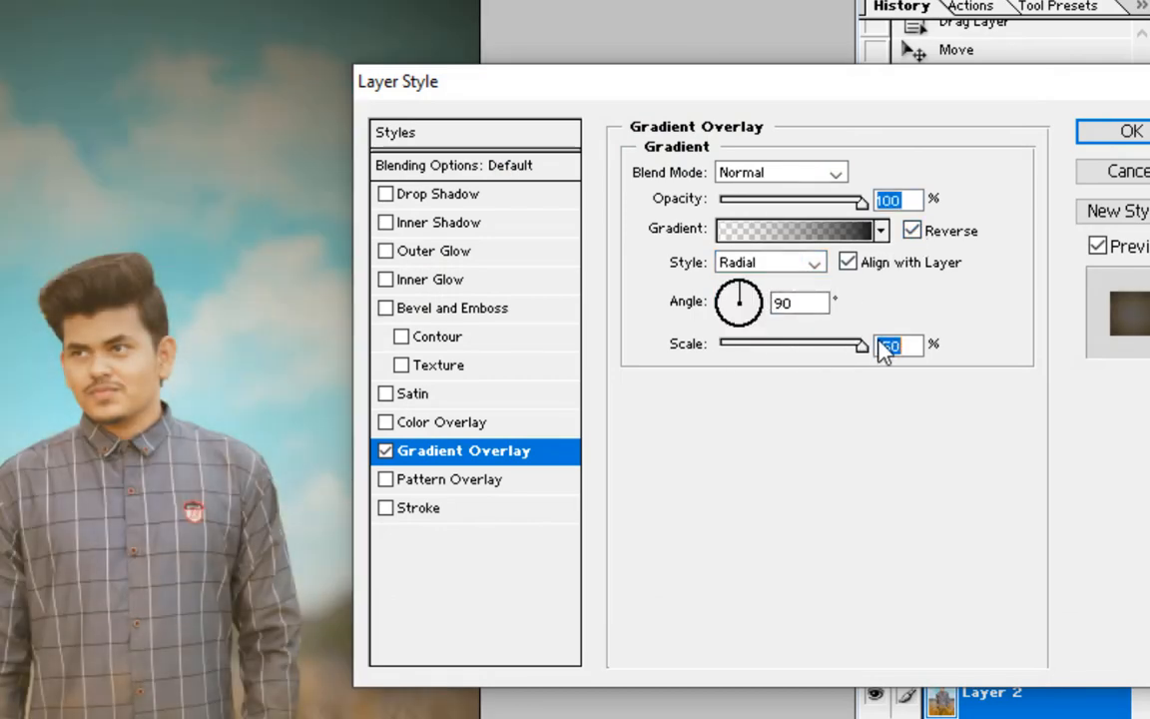
Lower the gradient overlay's opacity to 27%, apply it, and compare the image before and after the overlay.
left_click_drag(861, 203, 778, 212)
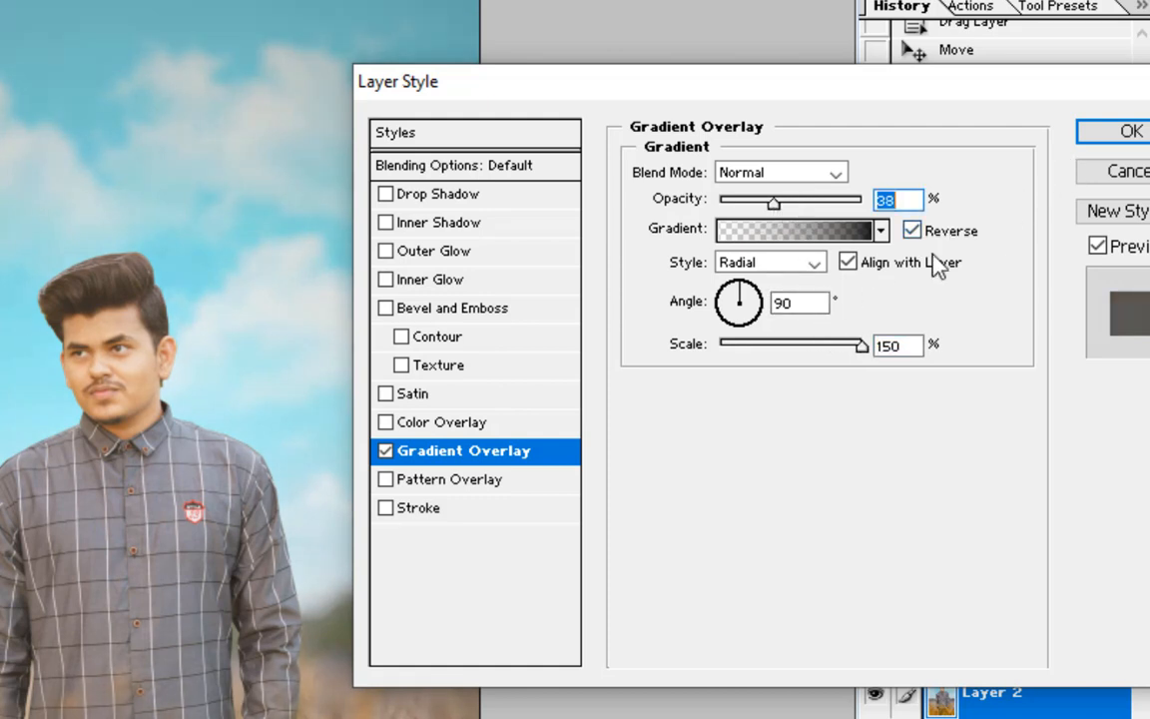
left_click(882, 265)
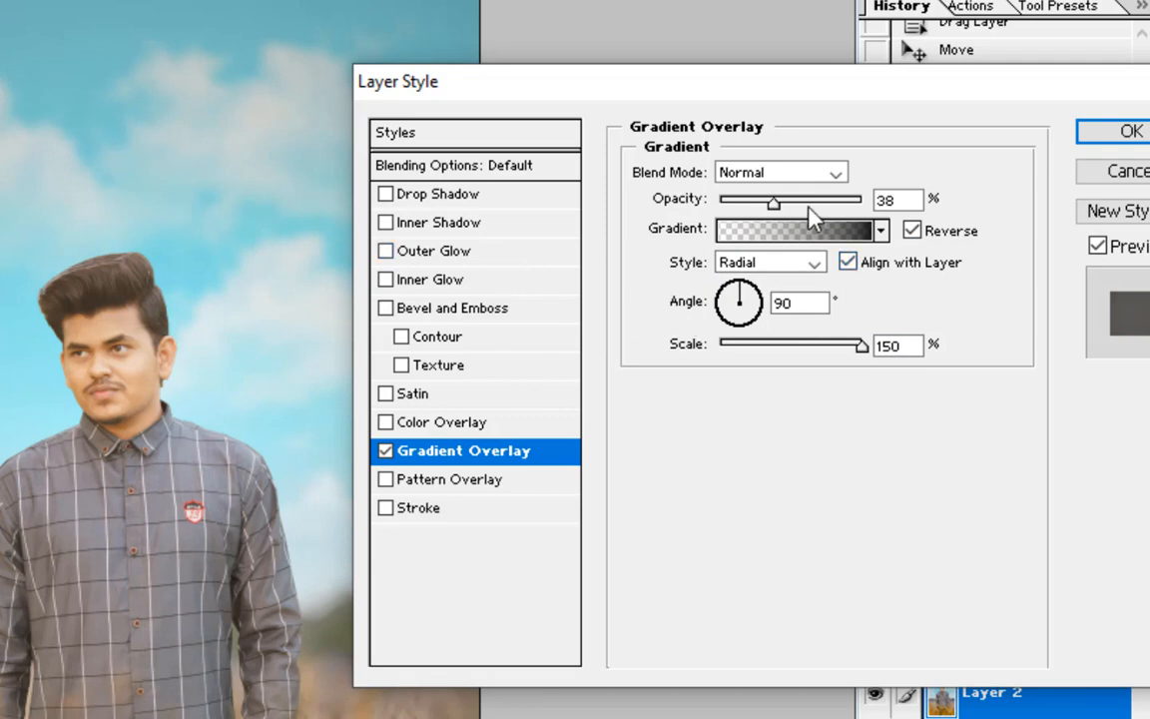
left_click_drag(771, 200, 755, 199)
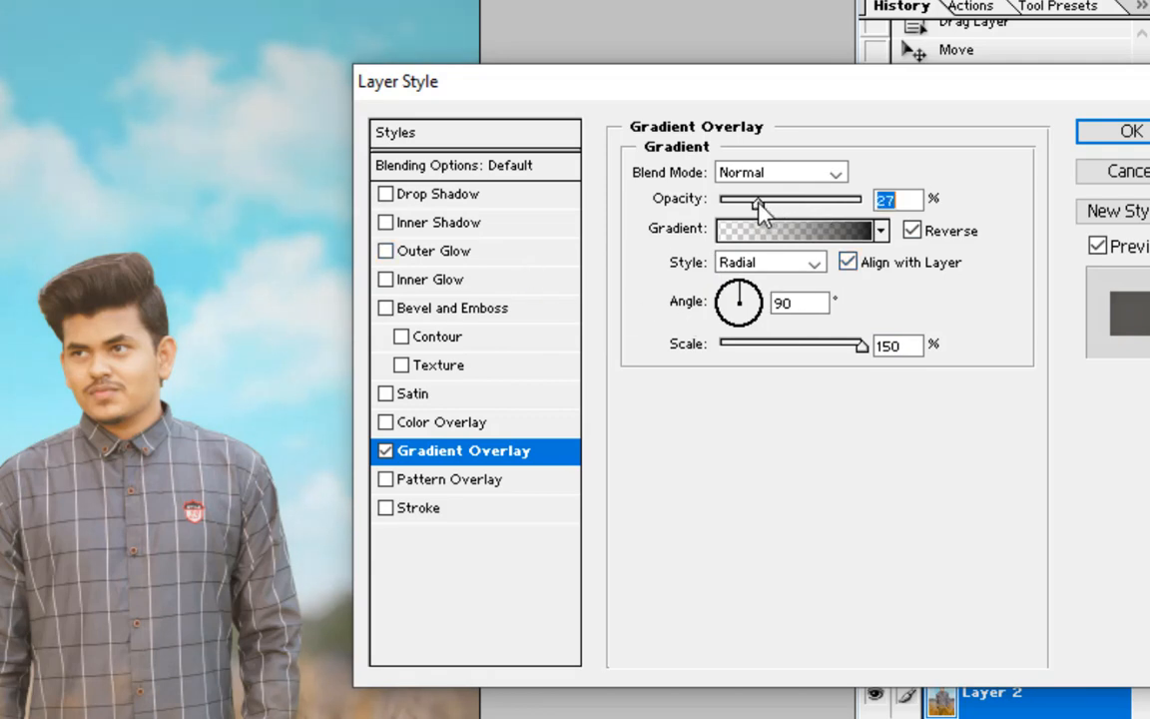
left_click(1113, 134)
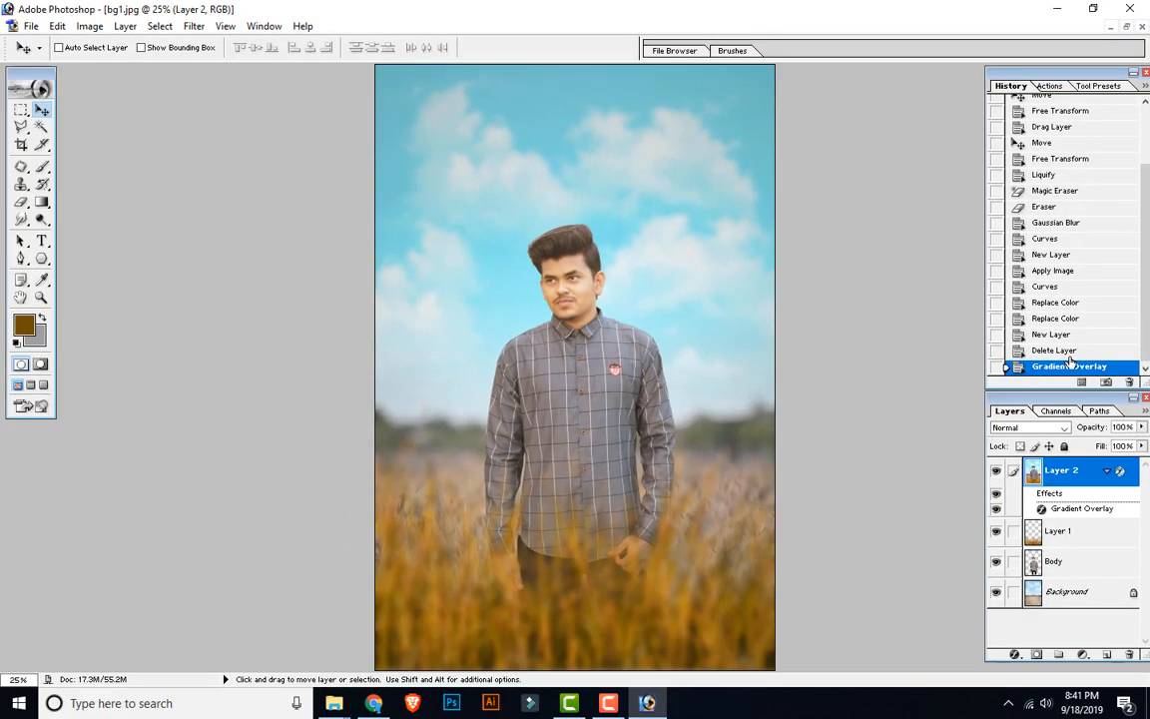
left_click(1067, 351)
left_click(1056, 366)
left_click(1054, 350)
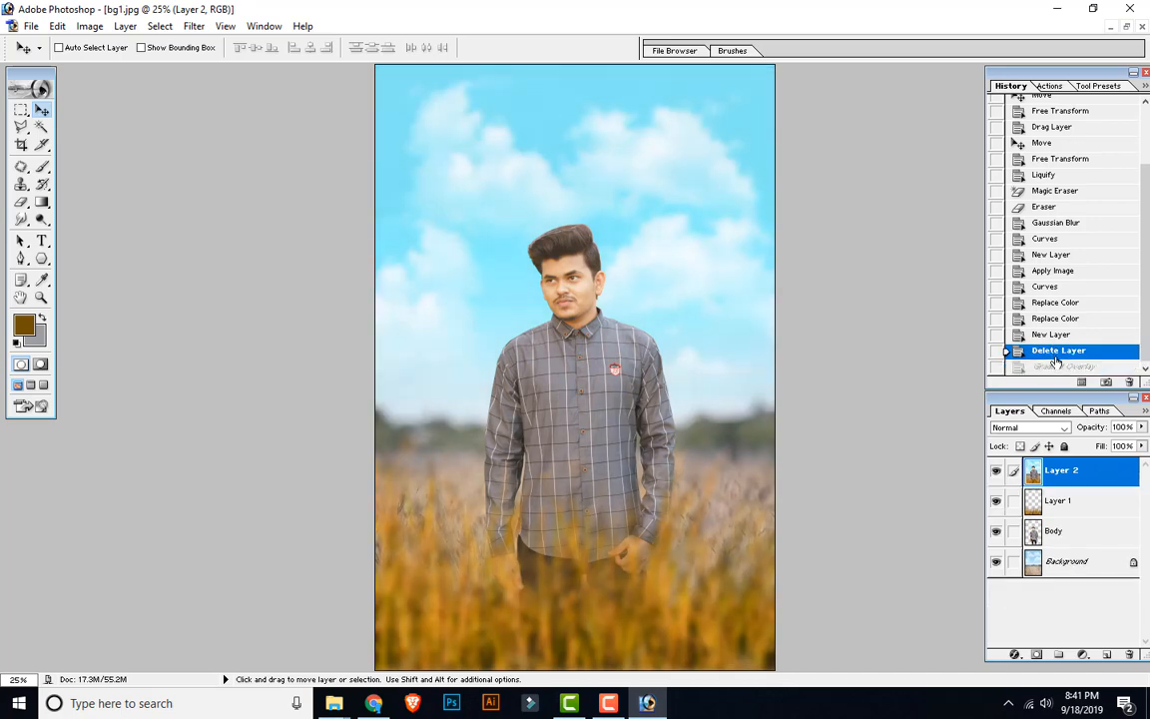
left_click(1057, 366)
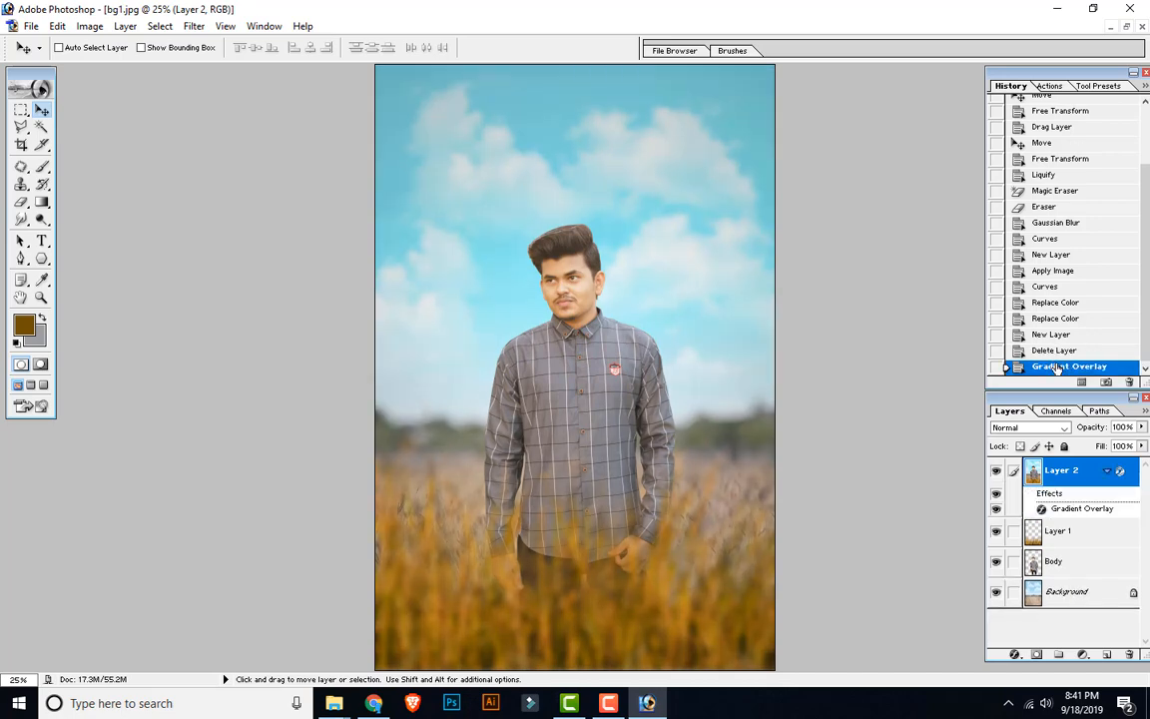
left_click(1107, 471)
left_click(1127, 27)
left_click_drag(821, 625, 867, 675)
key("ctrl+minus")
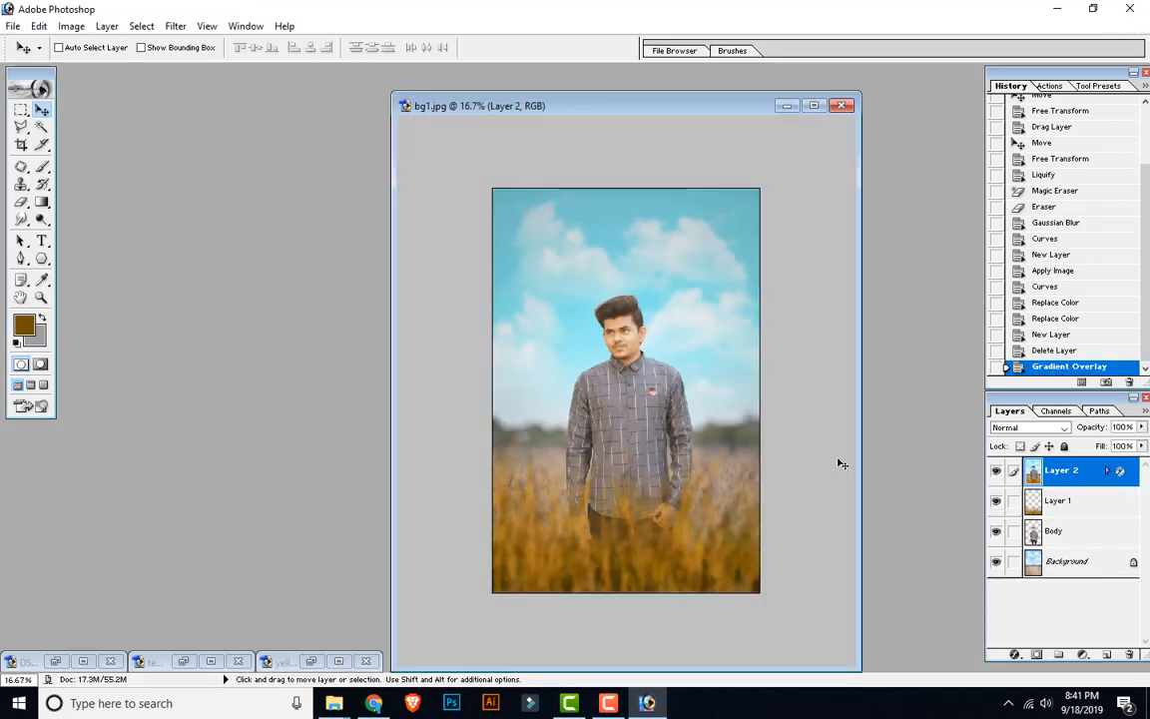
left_click_drag(621, 107, 608, 75)
Add the person's full name as a 48 pt text line across the upper sky.
key("t")
left_click(801, 73)
key("ctrl+plus")
left_click(549, 184)
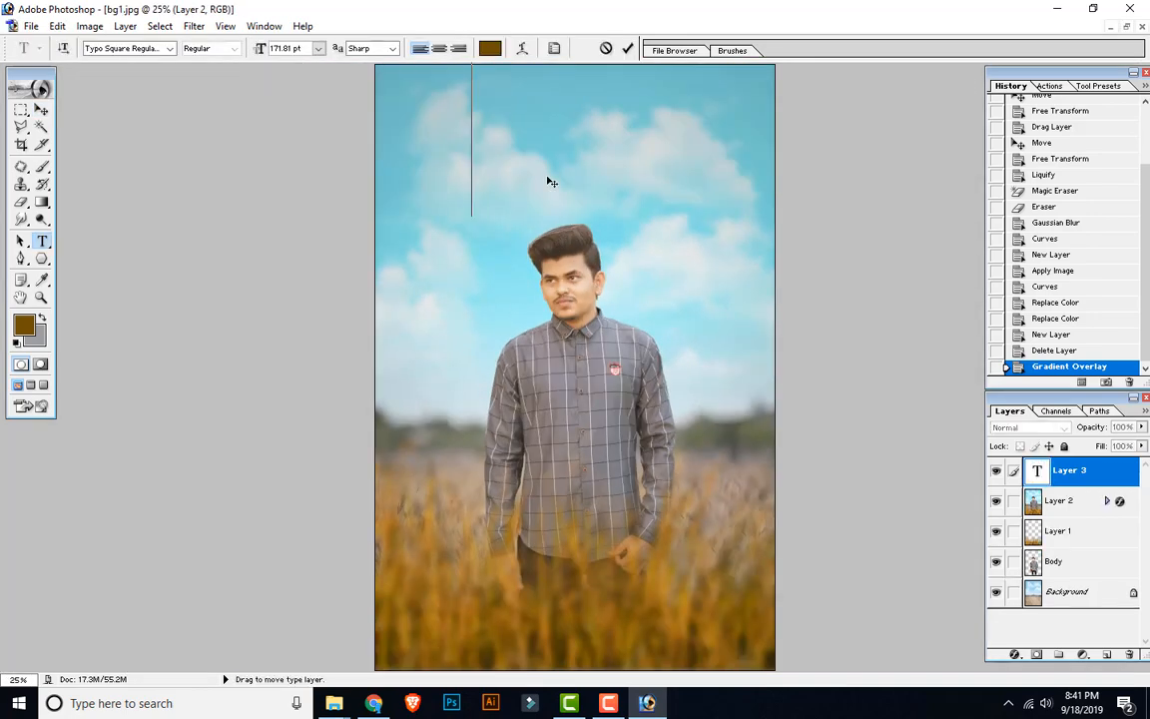
type("HU")
key("BackSpace")
key("BackSpace")
left_click(319, 48)
left_click(307, 283)
type("HUZAIFA")
Select all of the name text, show it in All Caps, and set its tracking to 0.
key("ctrl+a")
left_click(554, 48)
left_click(861, 211)
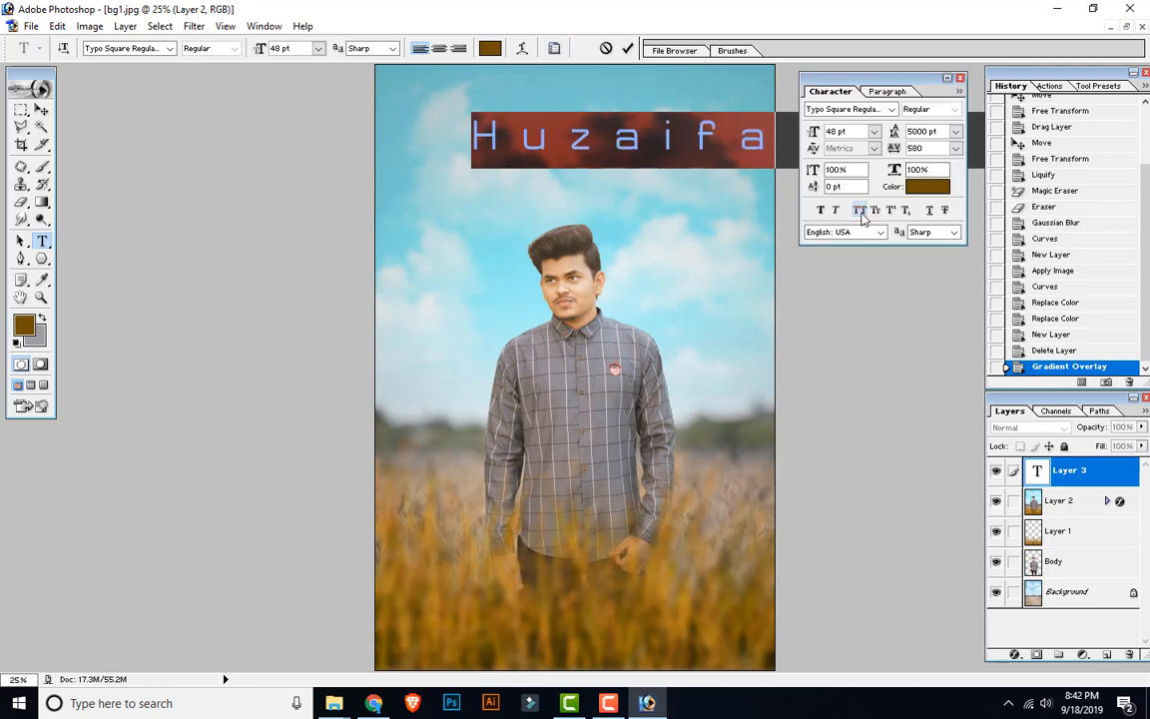
left_click(861, 210)
left_click(955, 148)
left_click(939, 277)
Try other fonts on the name text, starting with Urban Brush and going through the following ones.
left_click_drag(867, 78, 883, 184)
left_click(903, 197)
left_click(849, 198)
left_click(908, 216)
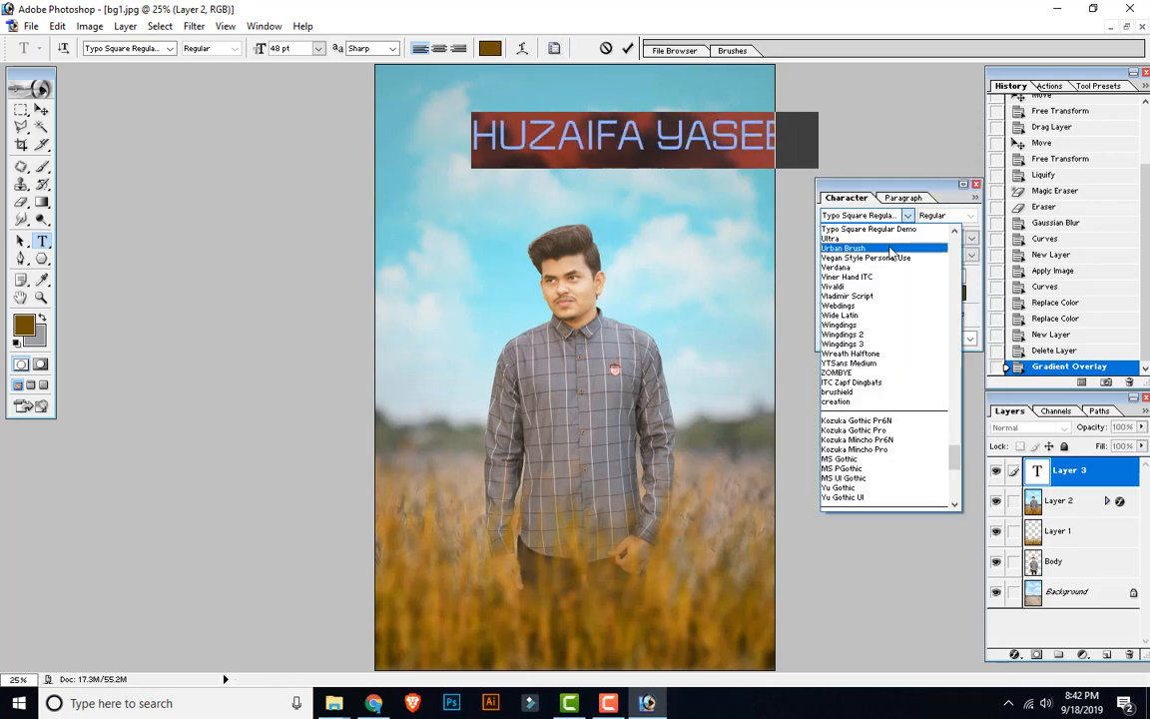
left_click(890, 250)
left_click(879, 216)
key("Down")
key("Down")
key("Down")
key("Down")
key("Down")
key("Down")
key("Down")
key("Down")
key("Down")
key("Down")
key("Up")
key("Up")
key("Up")
key("Up")
Set the name text's font to Vladimir Script, turn off All Caps, and commit the text.
left_click(907, 215)
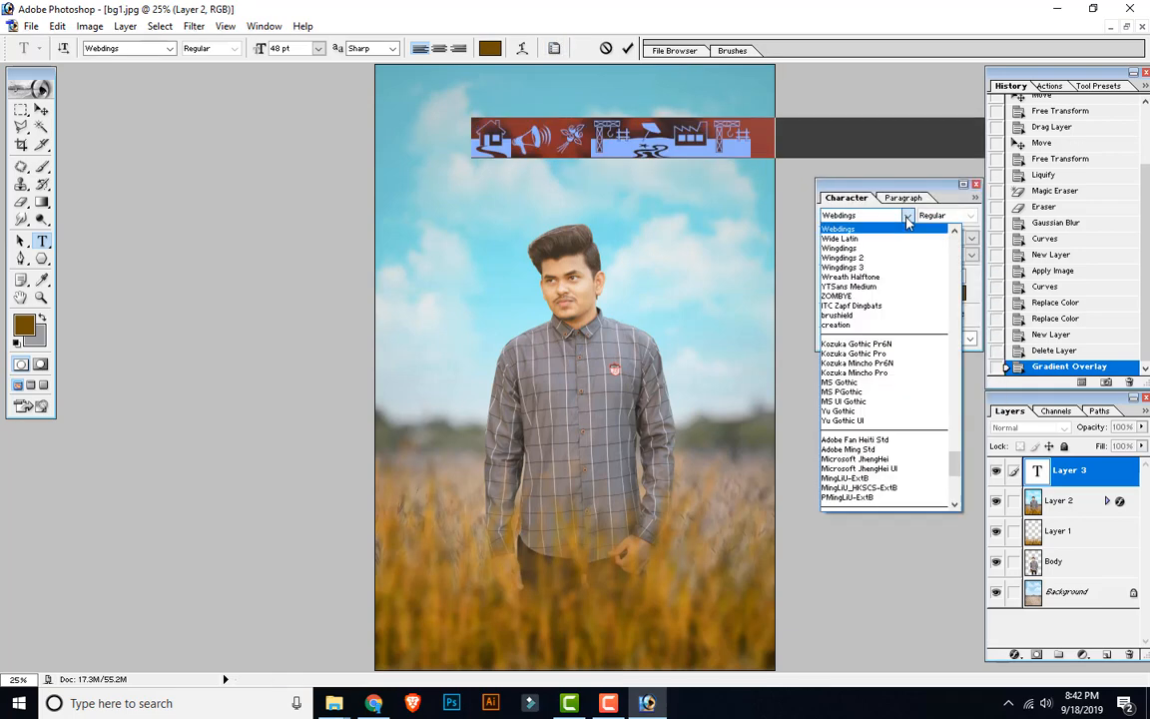
scroll(907, 222, "up", 3)
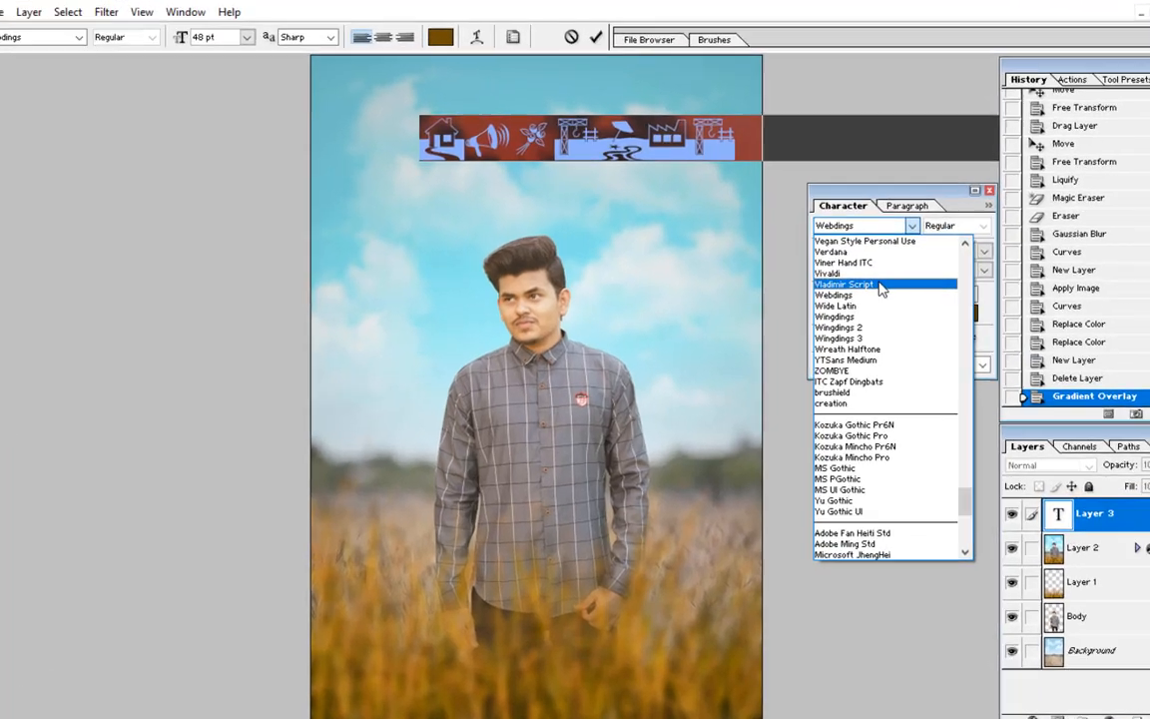
left_click(883, 267)
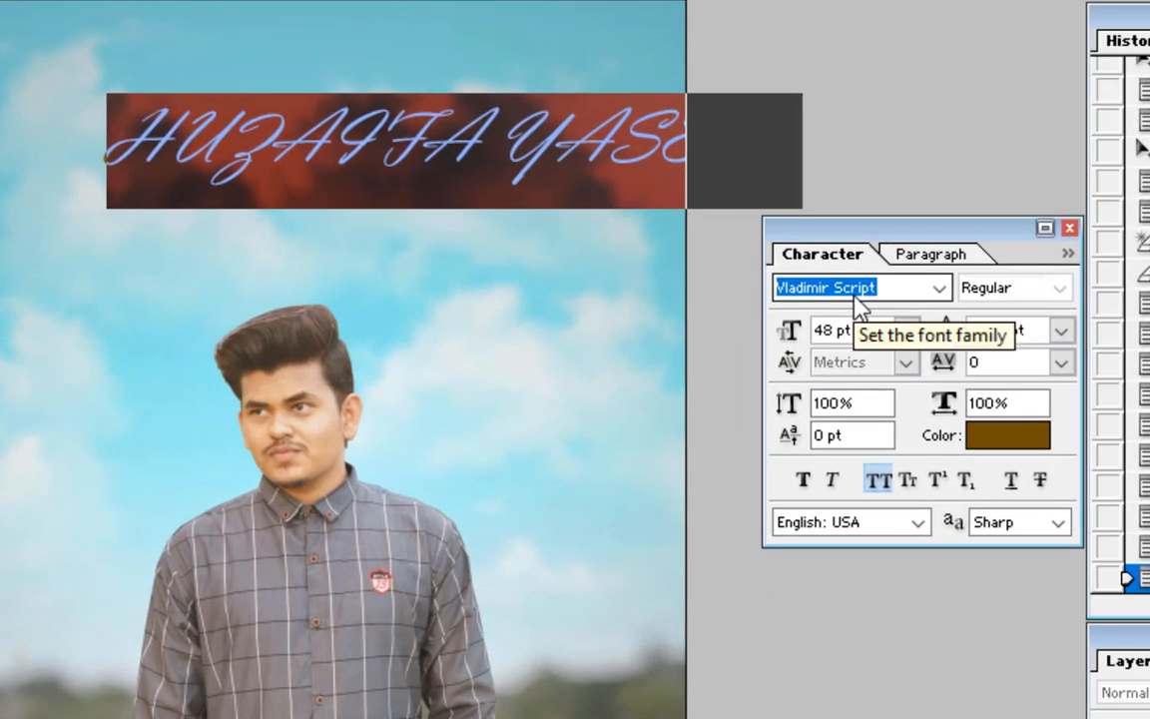
left_click(877, 480)
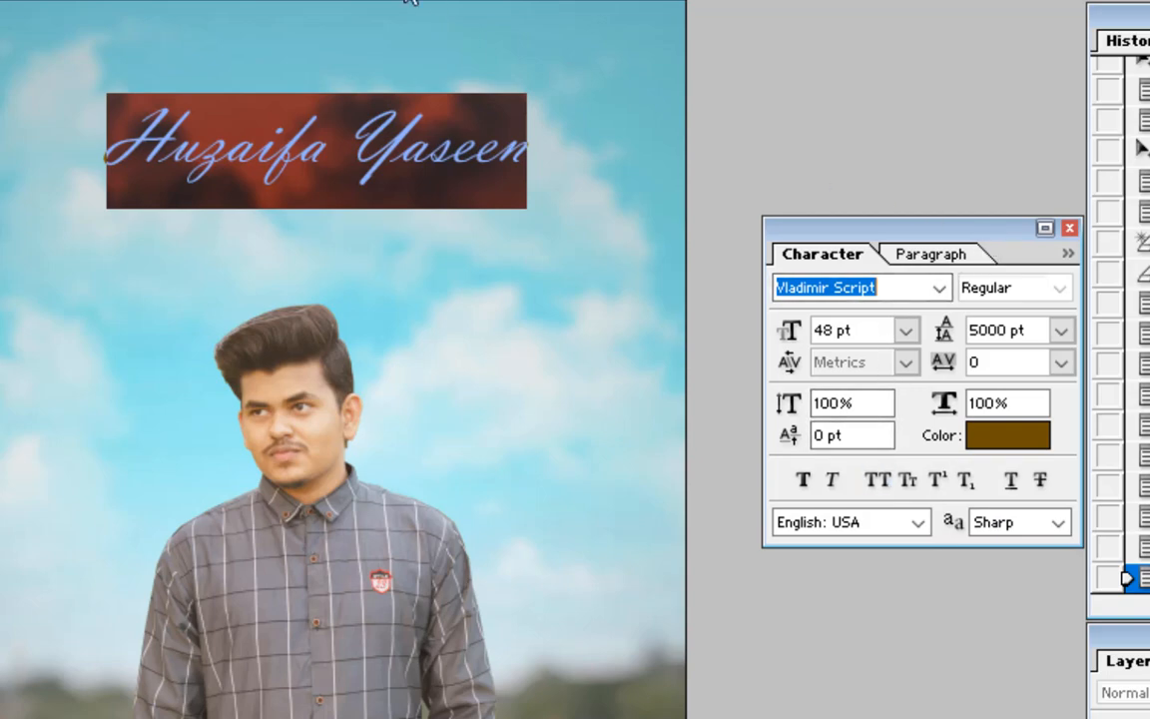
left_click(372, 3)
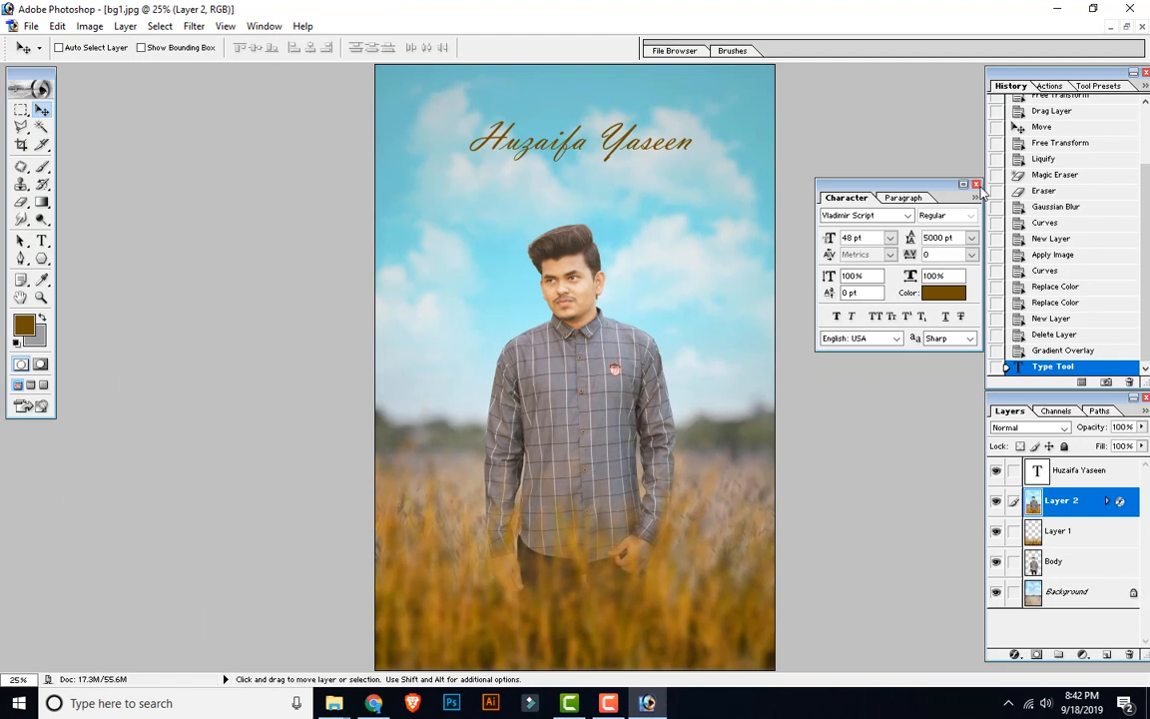
left_click(977, 185)
Enlarge the name text layer with Free Transform and center it in the sky above the man.
key("ctrl+t")
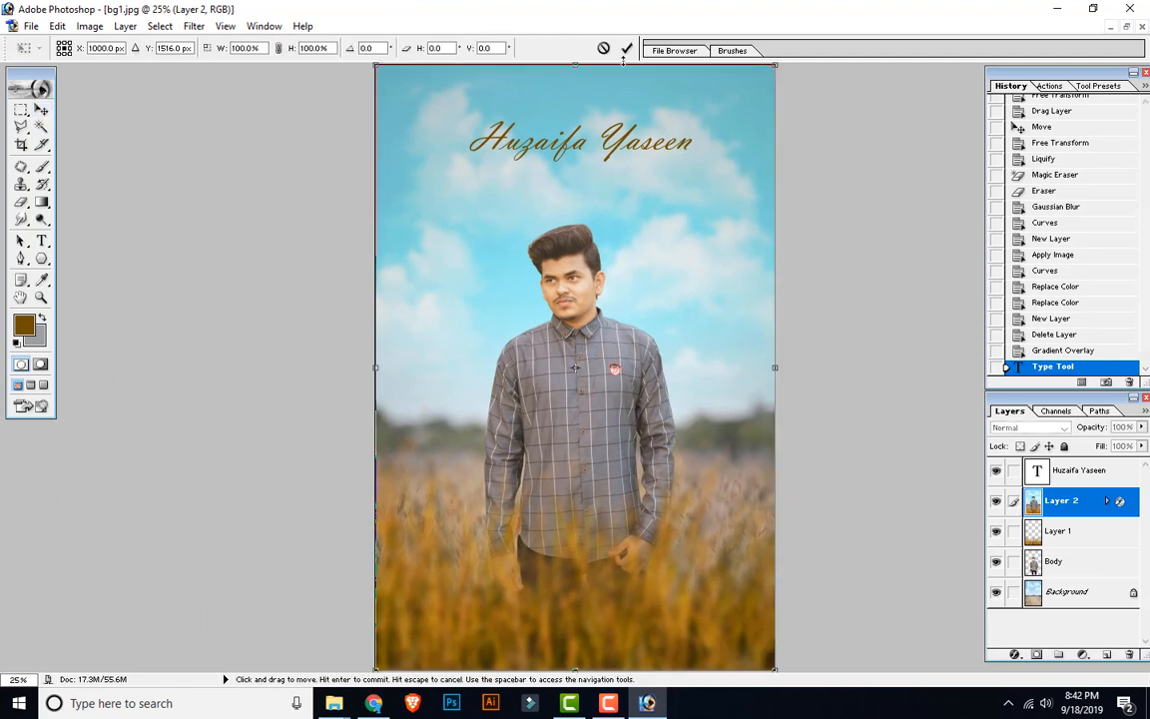
left_click(627, 48)
left_click(1105, 471)
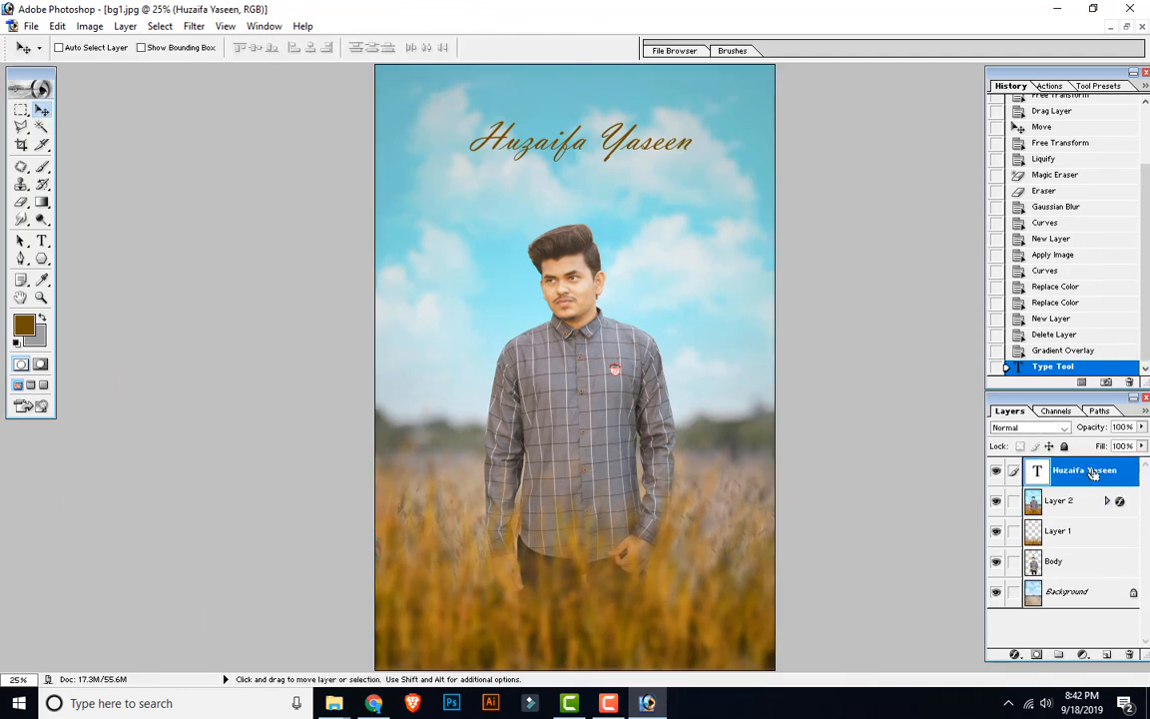
key("ctrl+t")
left_click_drag(695, 157, 734, 181)
left_click_drag(687, 154, 679, 142)
left_click(628, 48)
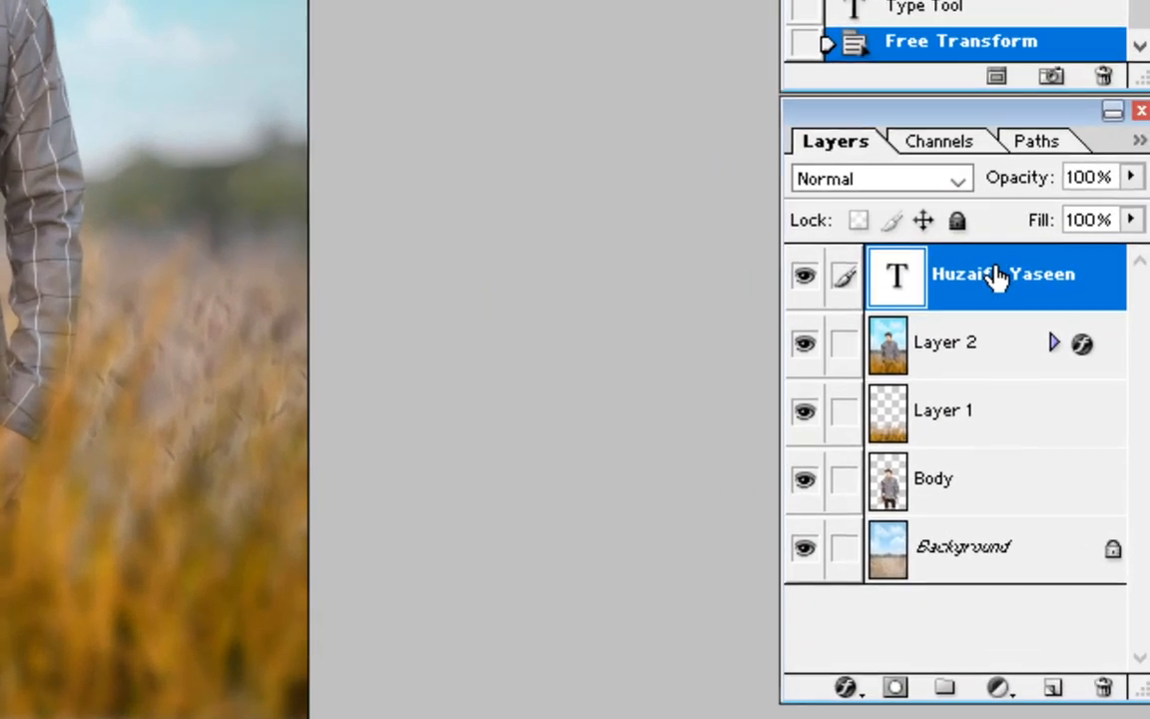
Try the Soft Light blend mode on the name text layer, and set it to Overlay instead.
left_click(957, 176)
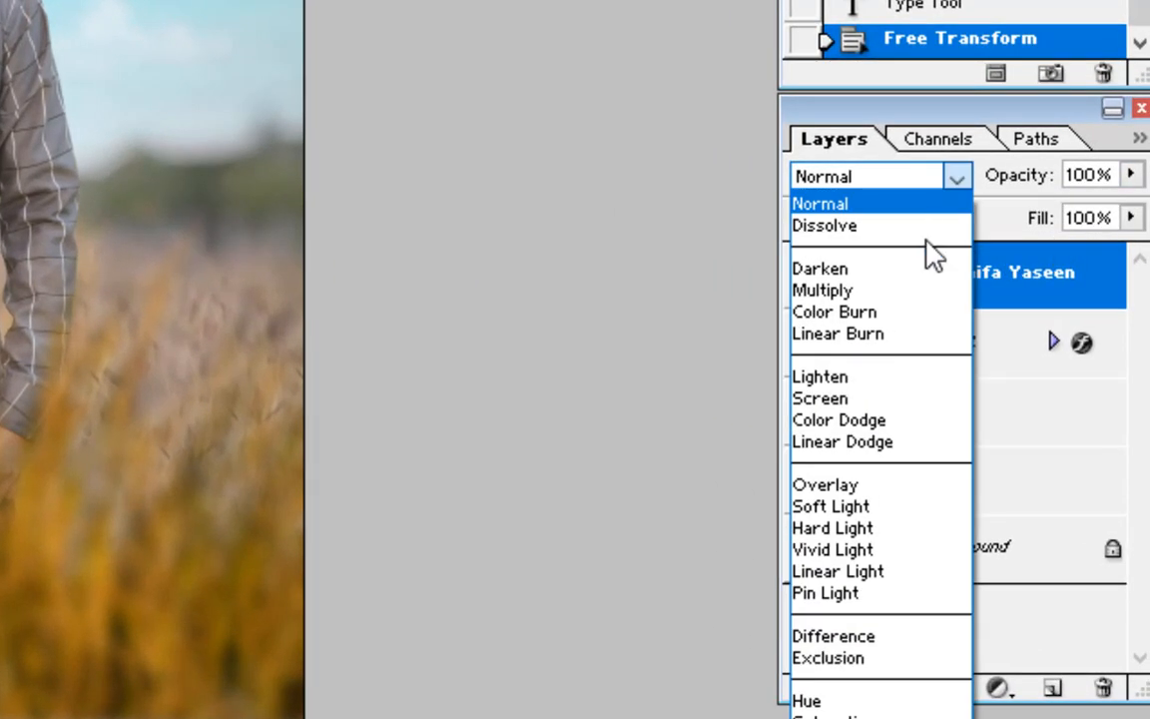
left_click(867, 509)
left_click(872, 179)
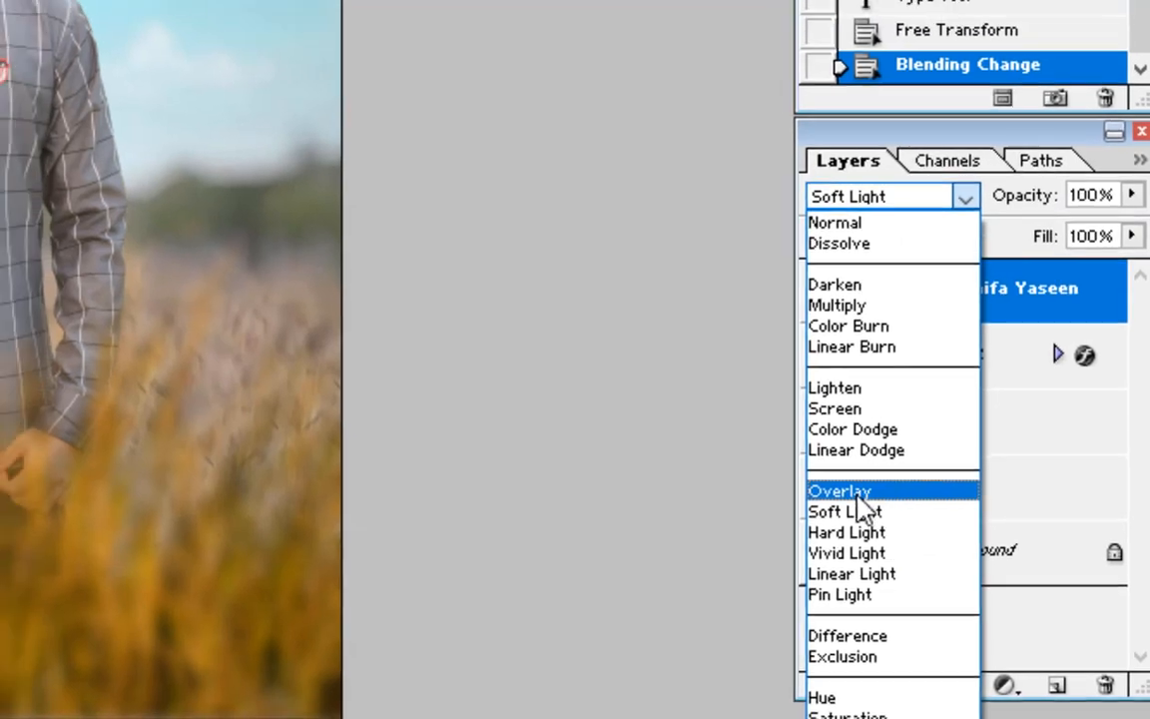
left_click(863, 485)
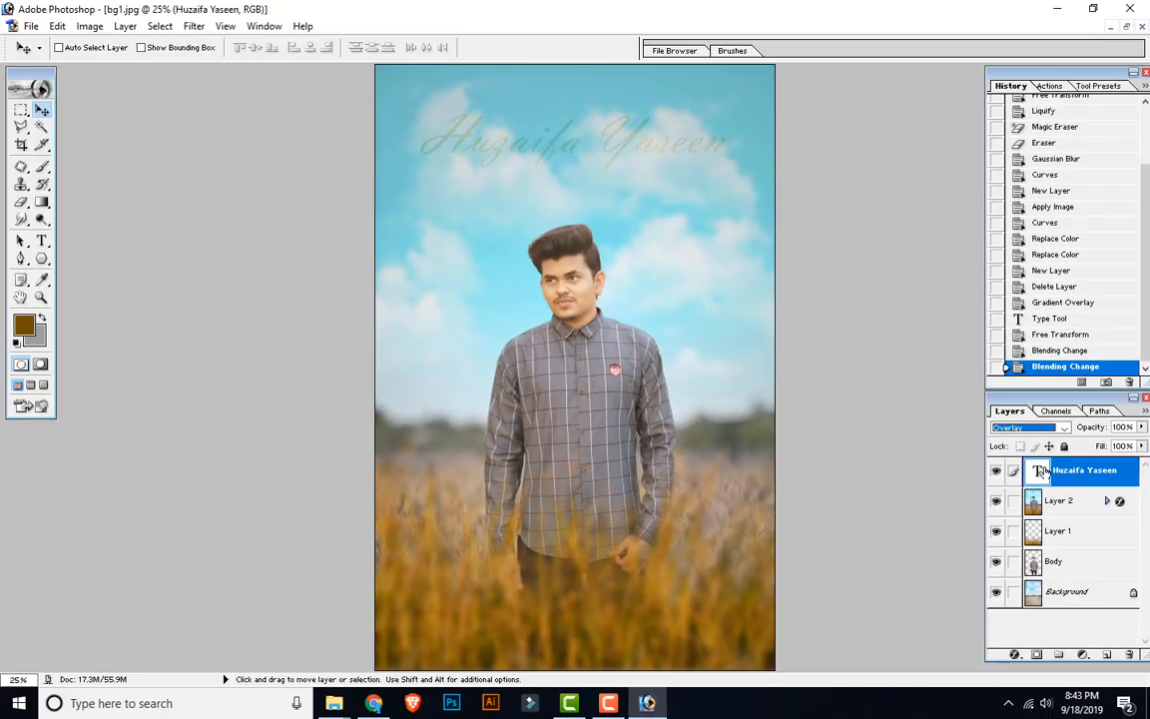
Duplicate the Overlay name text layer three times to strengthen its effect.
key("ctrl+j")
key("ctrl+j")
key("ctrl+j")
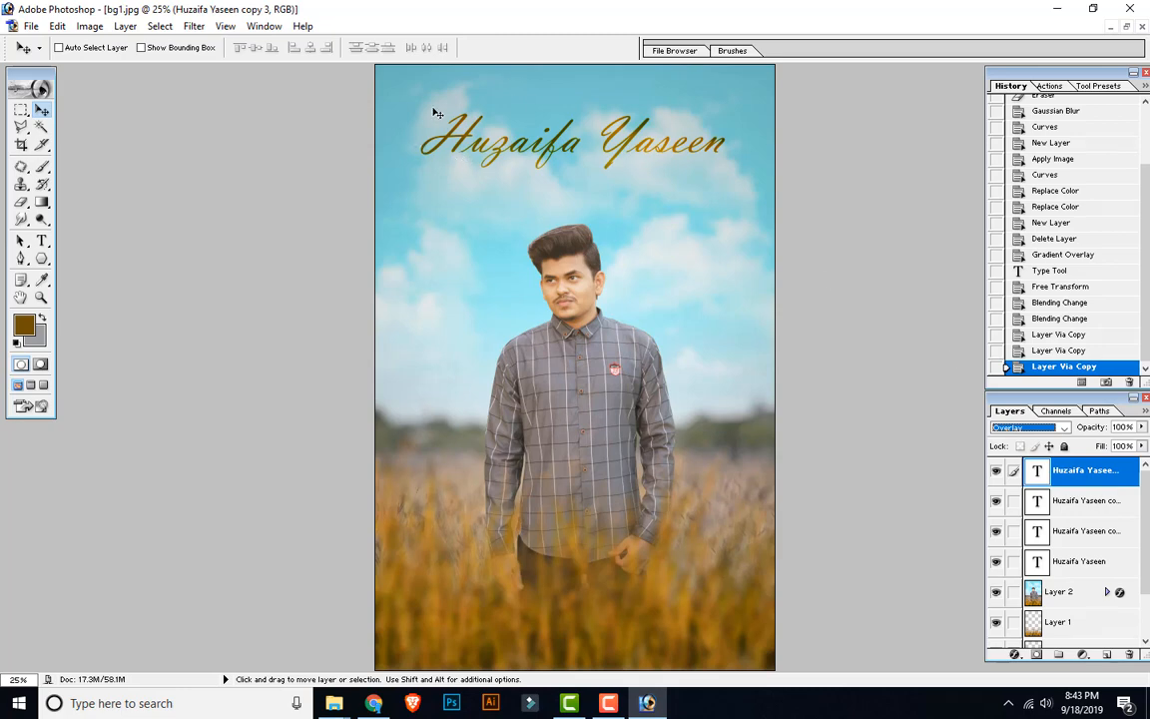
Open WHITE.png from the Logo of all channel folder, copy the white photography logo onto bg1.jpg, and minimize the logo document.
left_click(1126, 27)
double_click(290, 278)
double_click(308, 217)
double_click(307, 182)
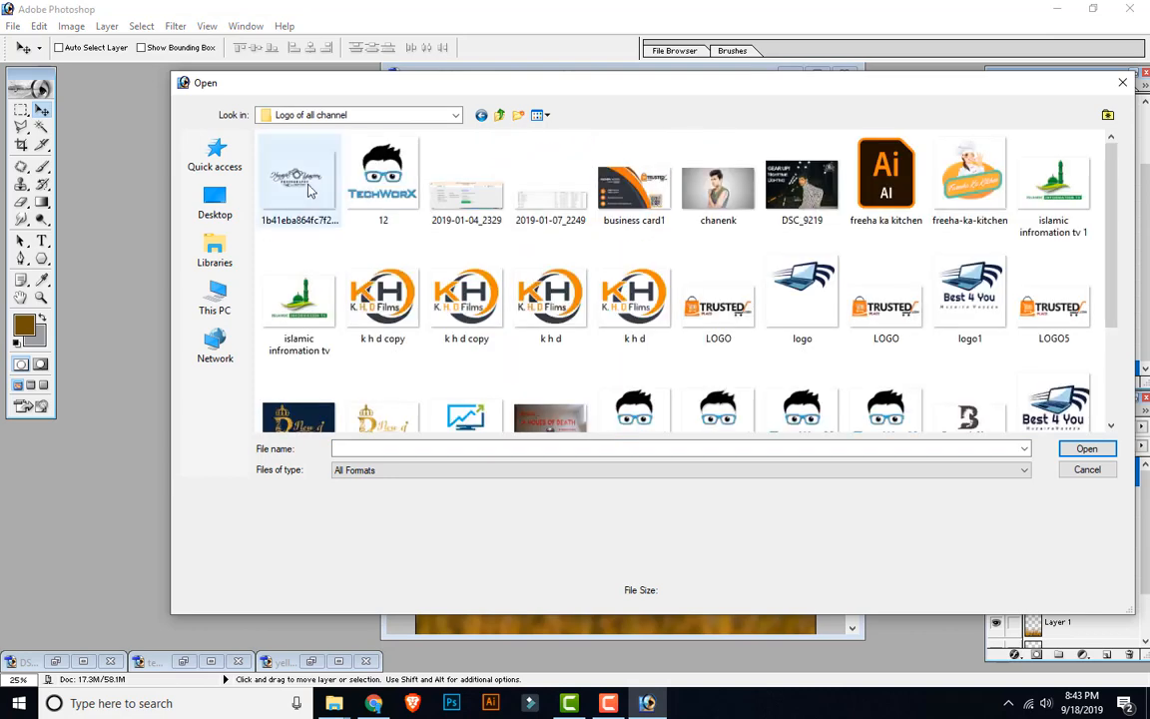
double_click(419, 380)
left_click_drag(356, 324, 505, 616)
left_click(326, 278)
left_click(503, 124)
key("ctrl+minus")
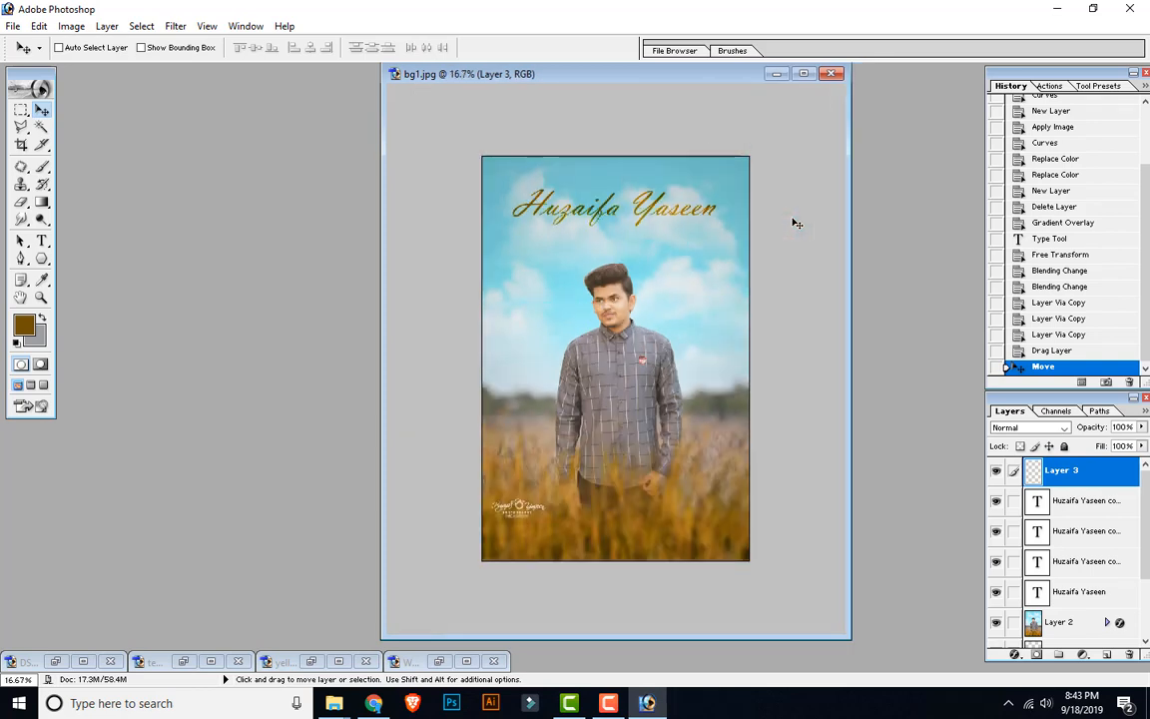
Move the logo into the lower-left corner of the photo and scale it proportionally to 132.7% with Free Transform.
left_click_drag(551, 503, 551, 539)
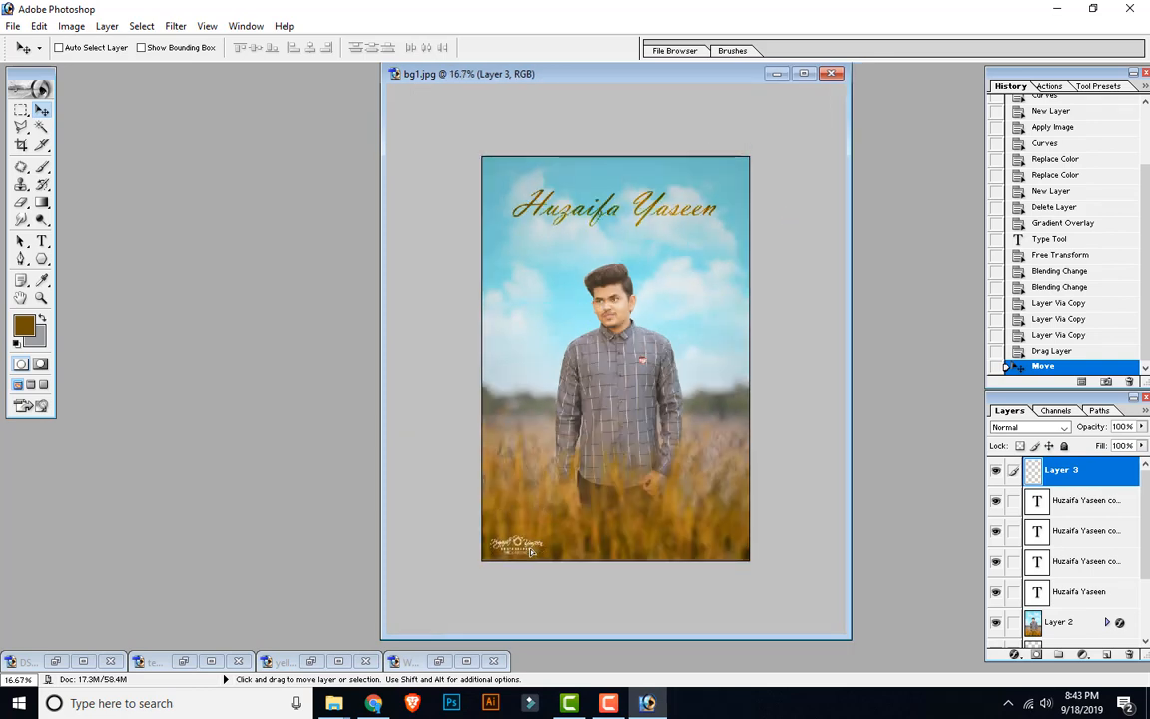
key("ctrl+t")
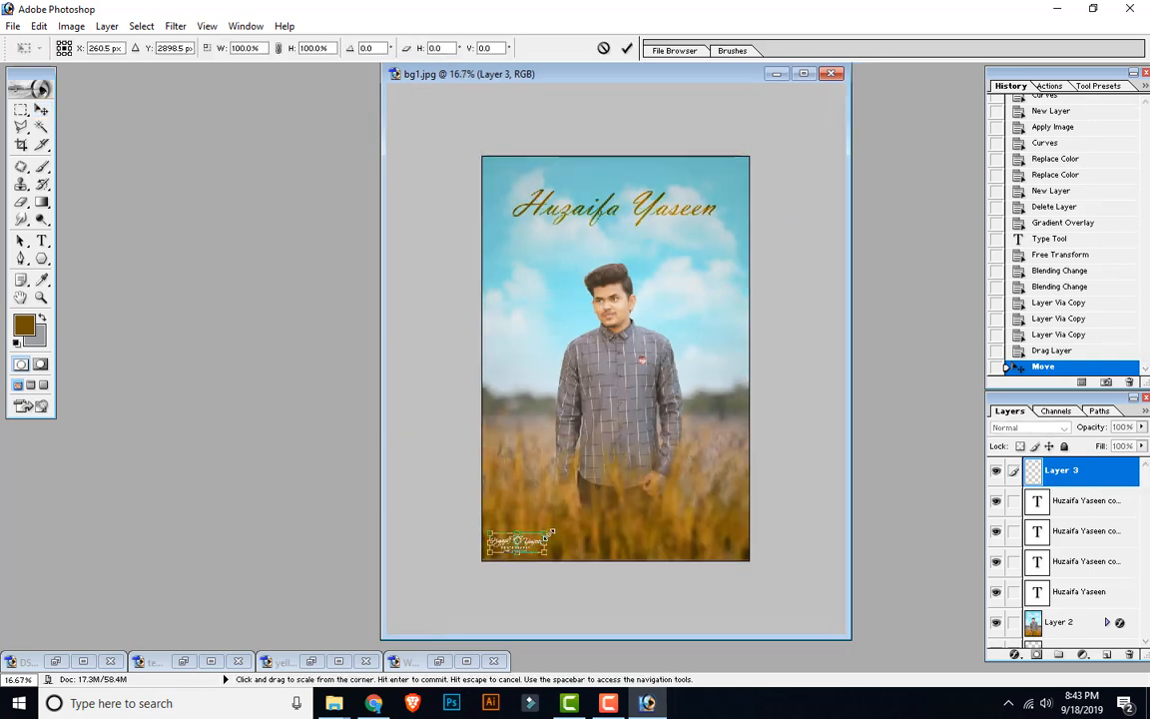
left_click_drag(547, 532, 561, 527)
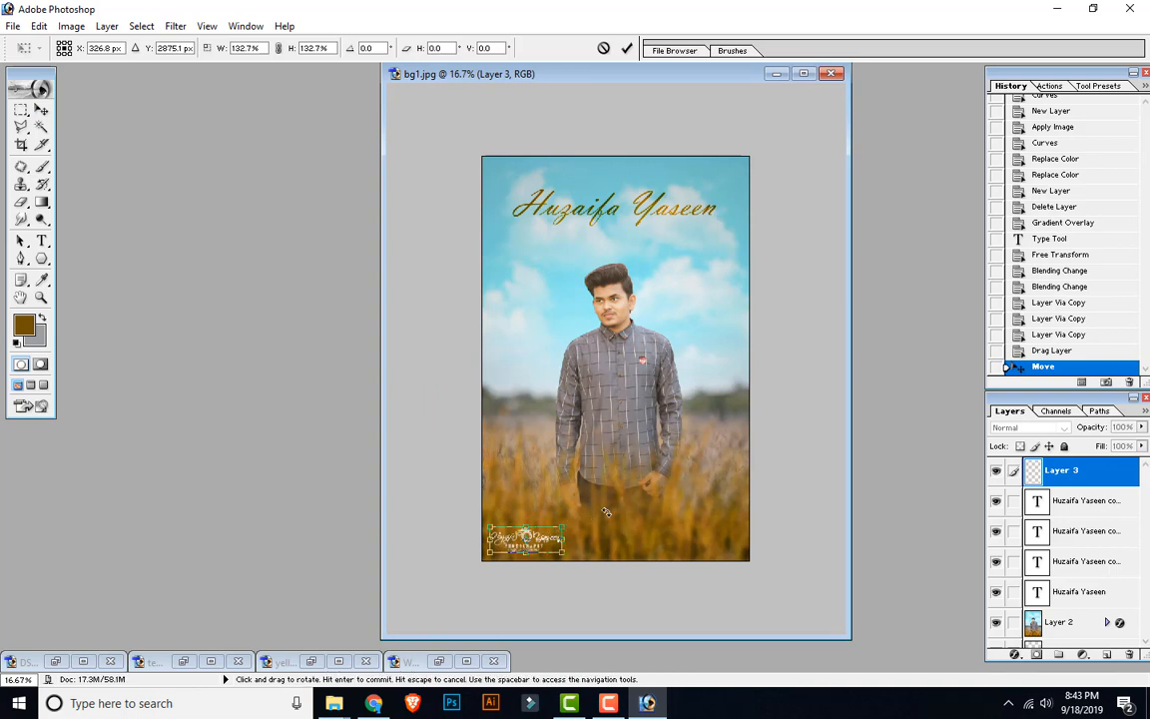
key("Return")
key("ctrl+plus")
left_click_drag(609, 452, 609, 427)
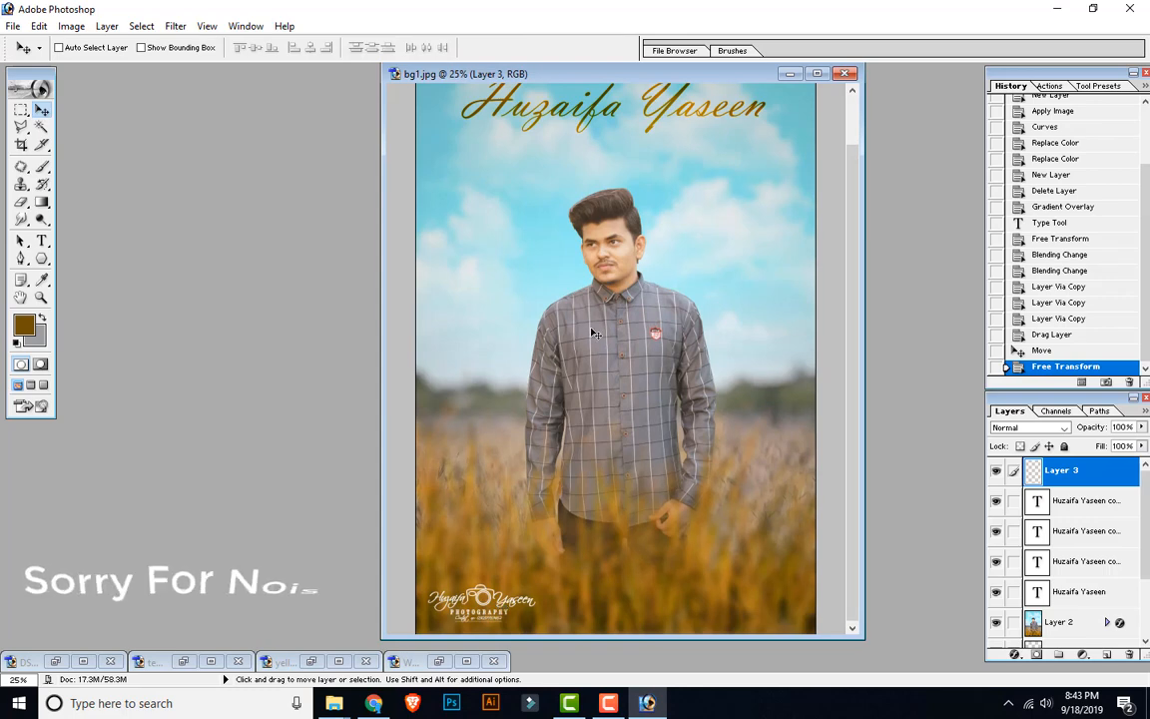
key("ctrl+minus")
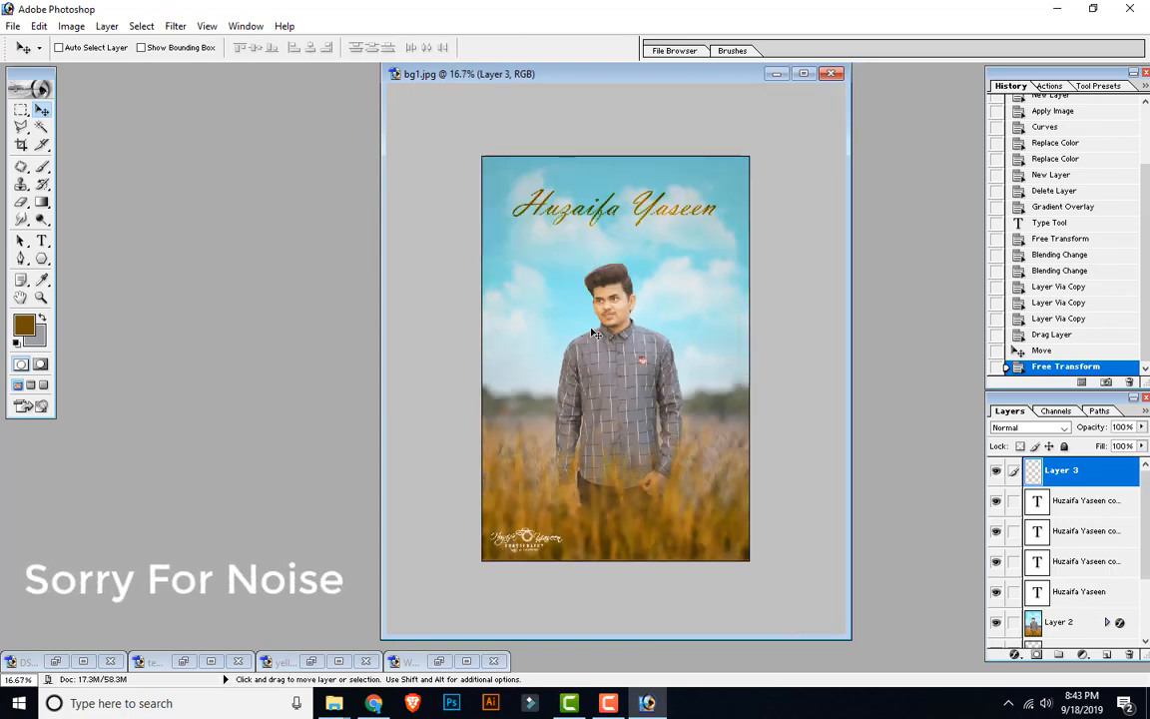
Close the WHITE.png and yellow garss.png source documents.
left_click_drag(504, 72, 579, 78)
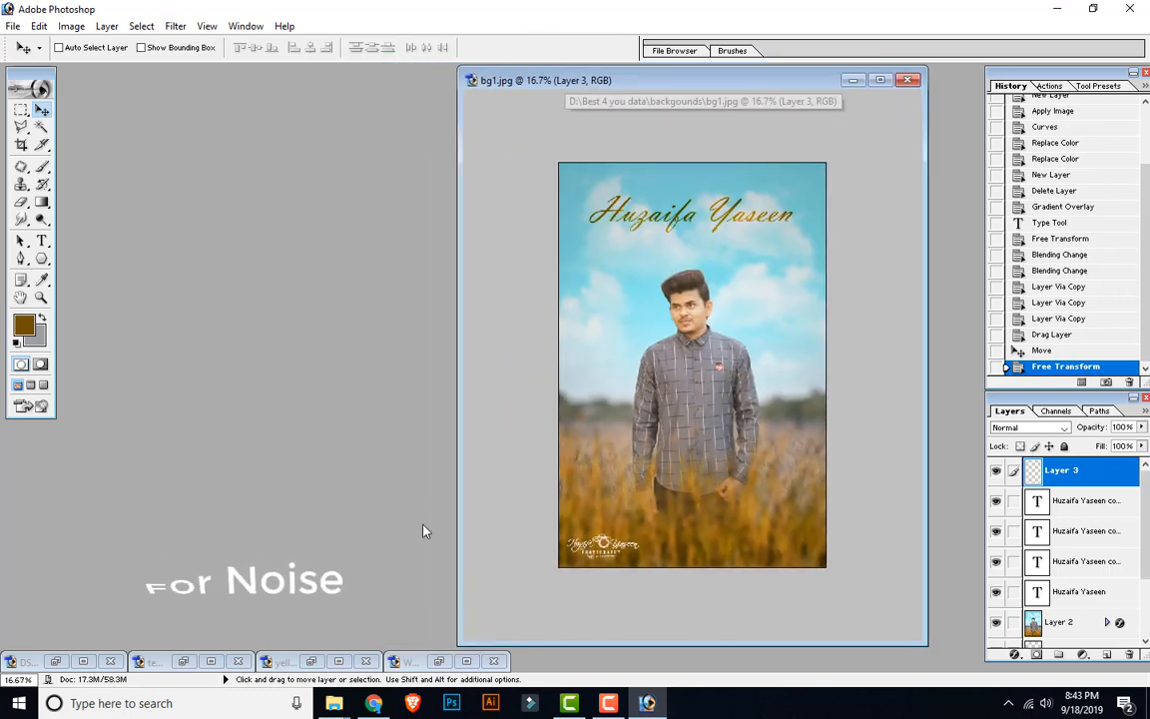
double_click(408, 662)
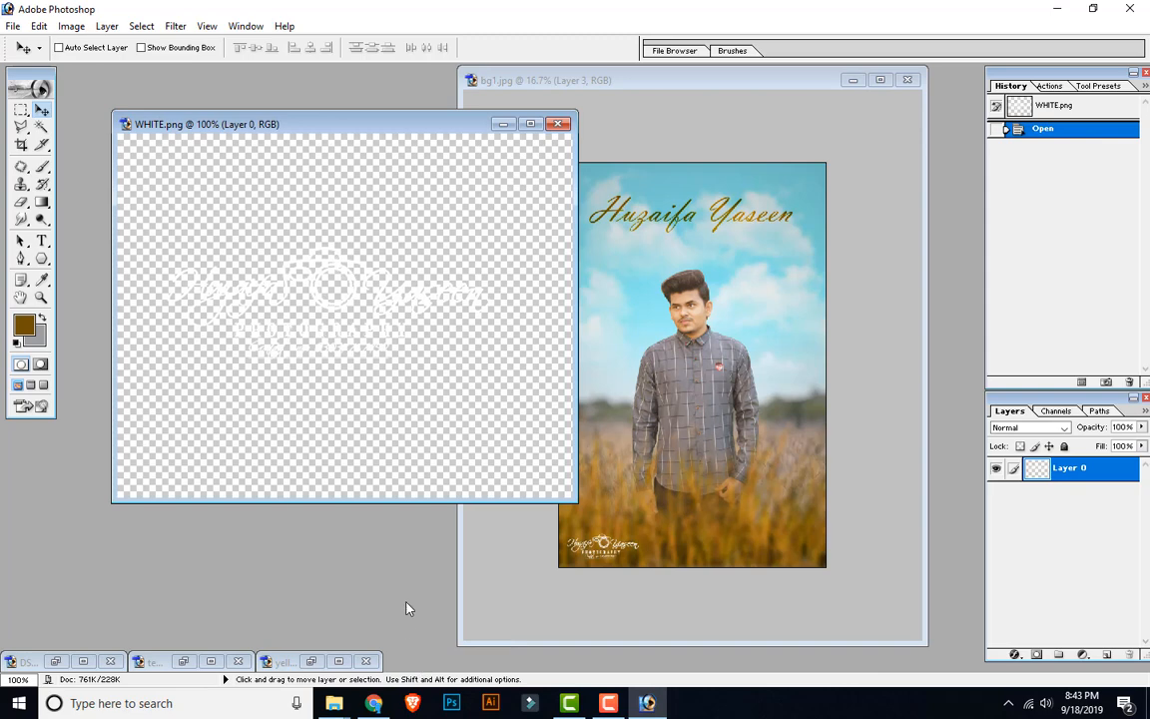
left_click(558, 124)
double_click(283, 662)
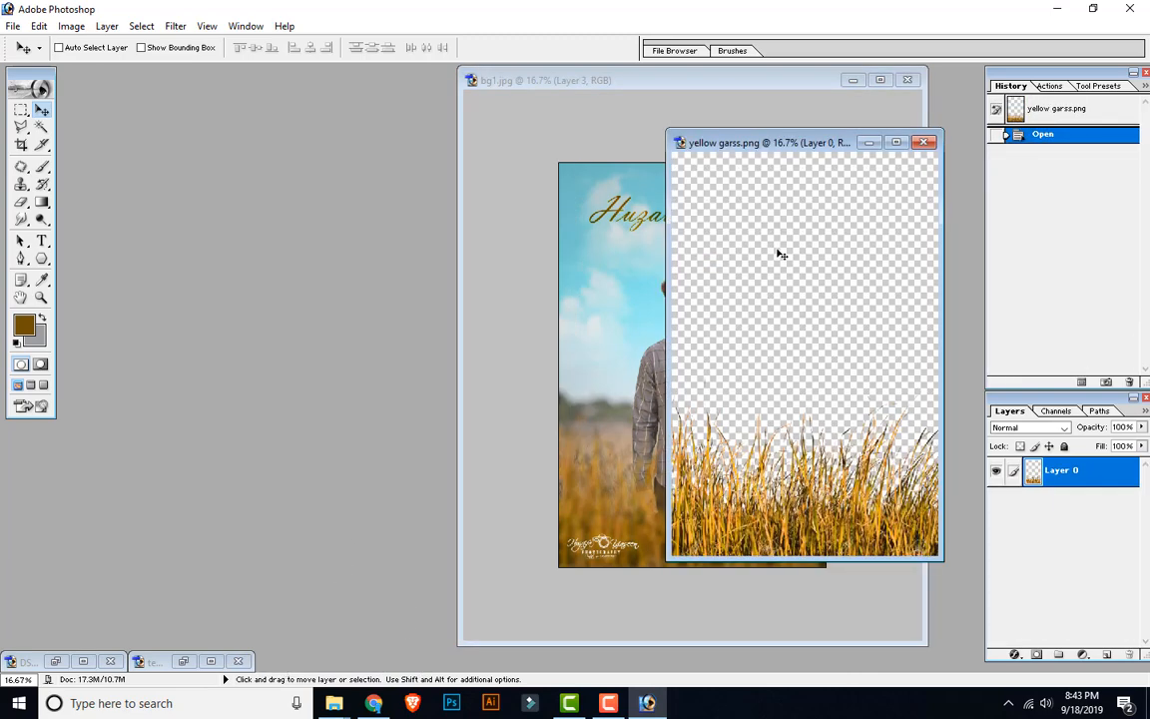
left_click(925, 141)
Compare the bg1.jpg composite side by side with the reference image temp.jpg.
double_click(166, 665)
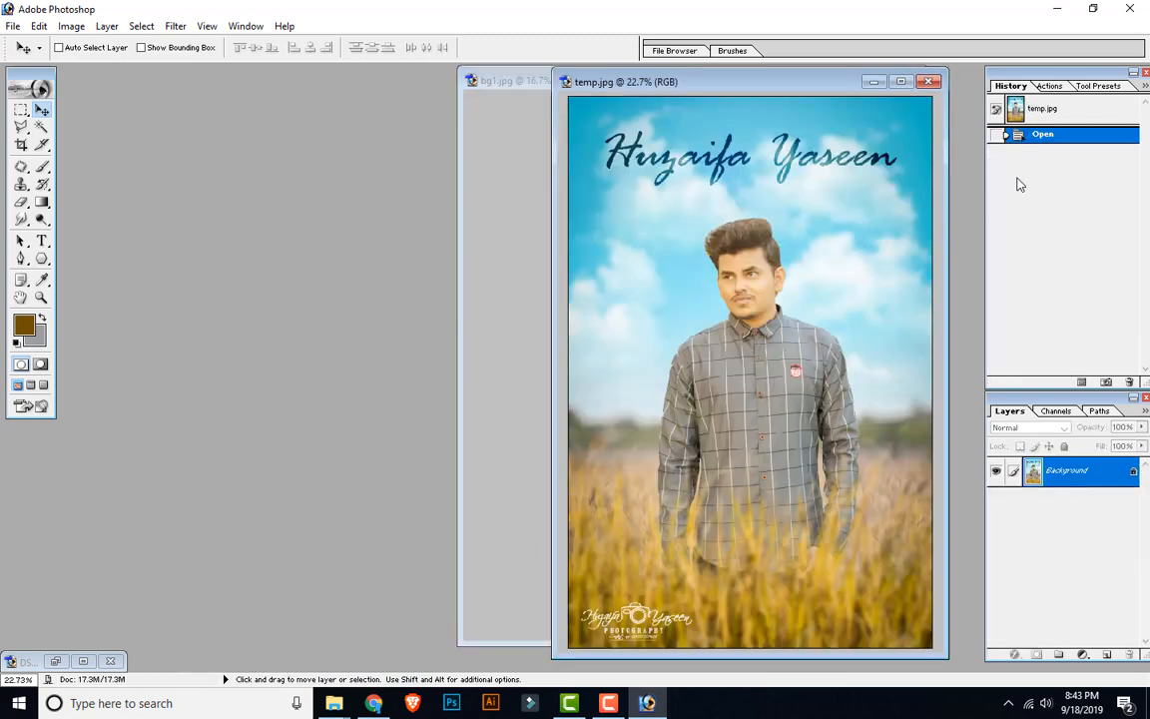
left_click_drag(760, 87, 317, 68)
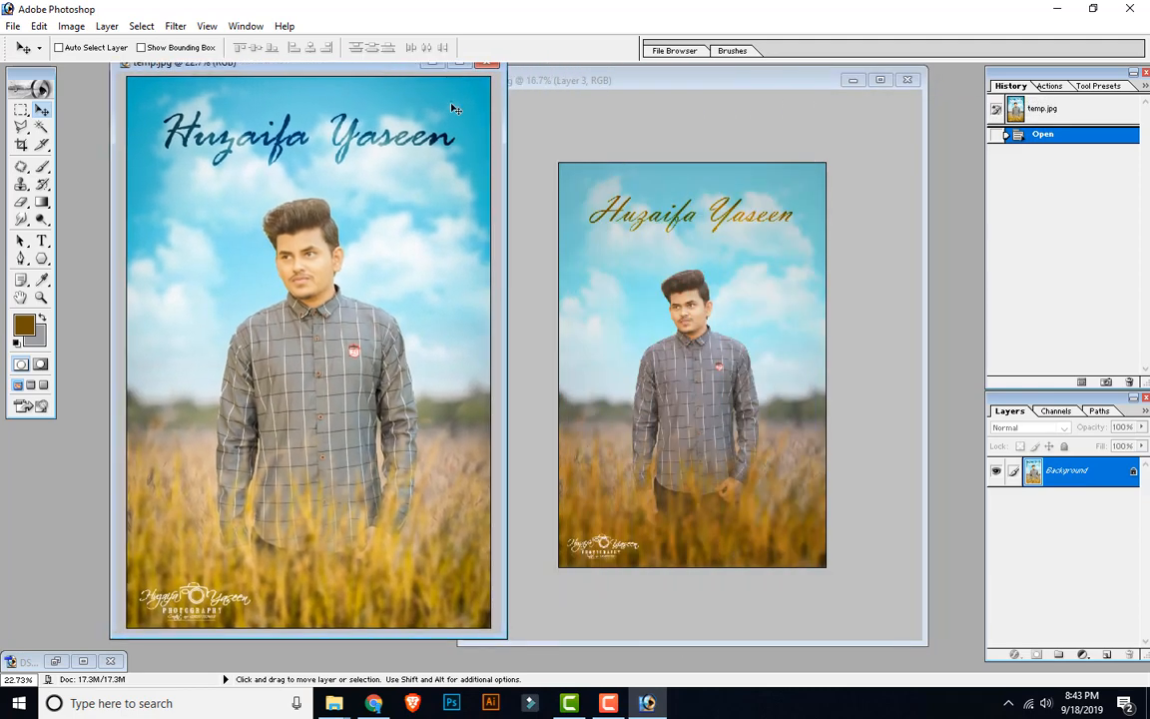
left_click(866, 299)
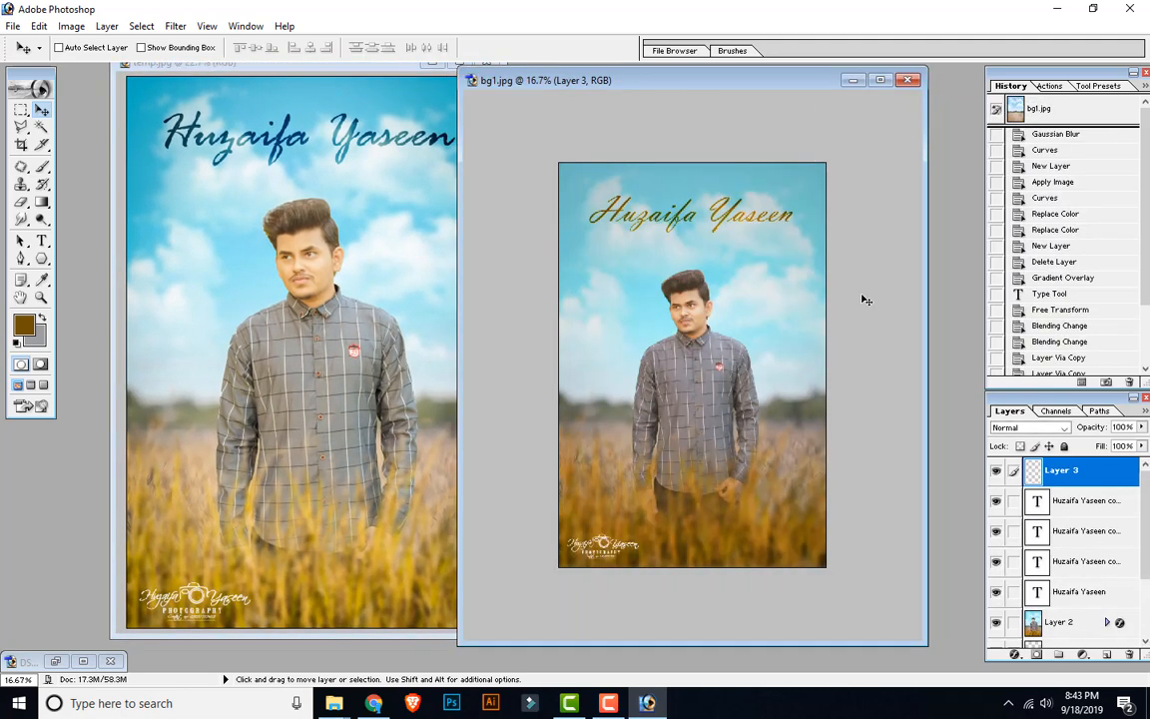
scroll(866, 300, "down", 1)
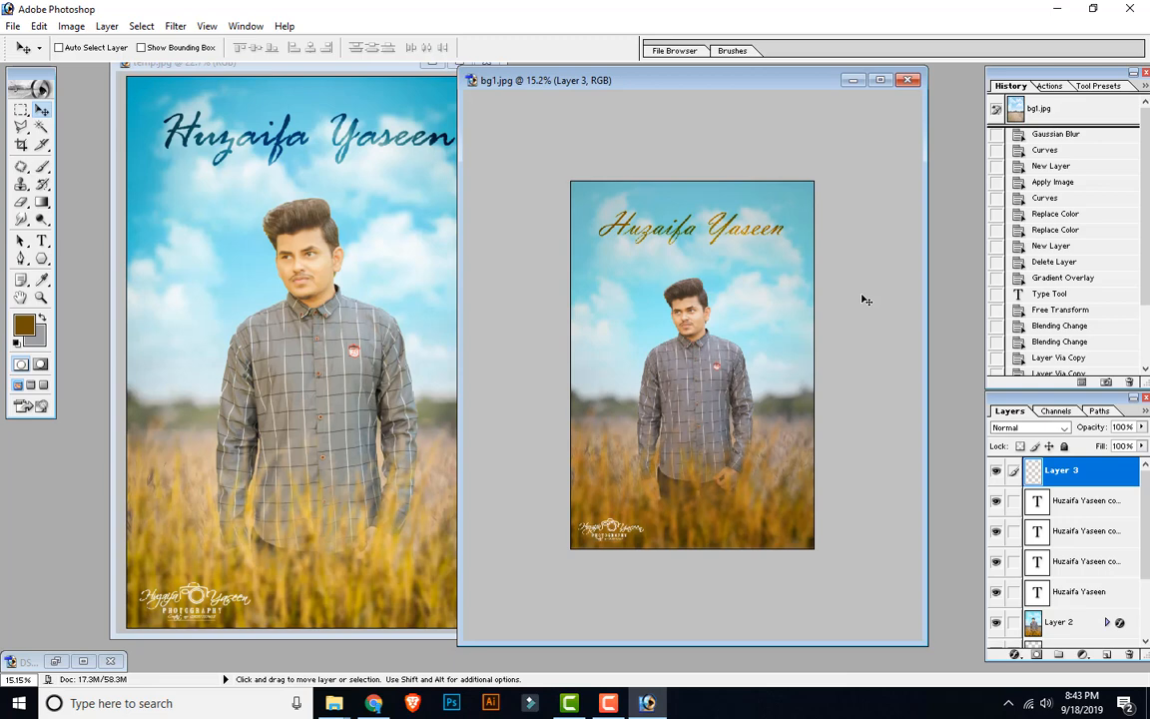
scroll(865, 299, "up", 3)
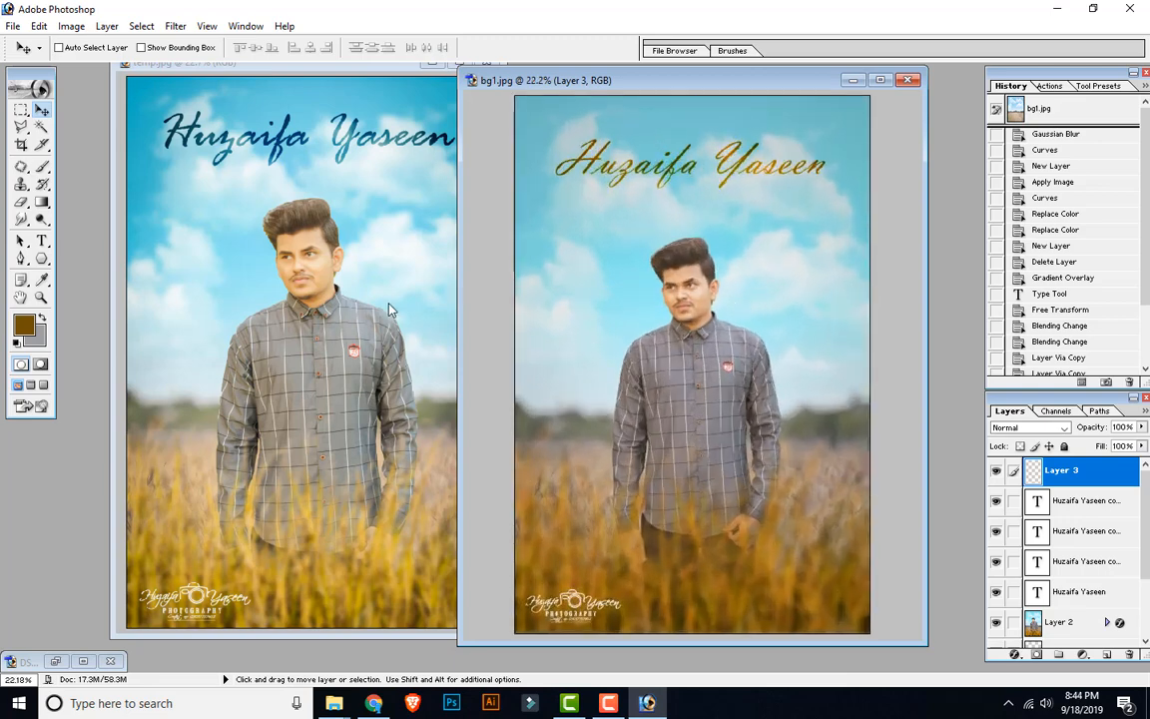
left_click(389, 310)
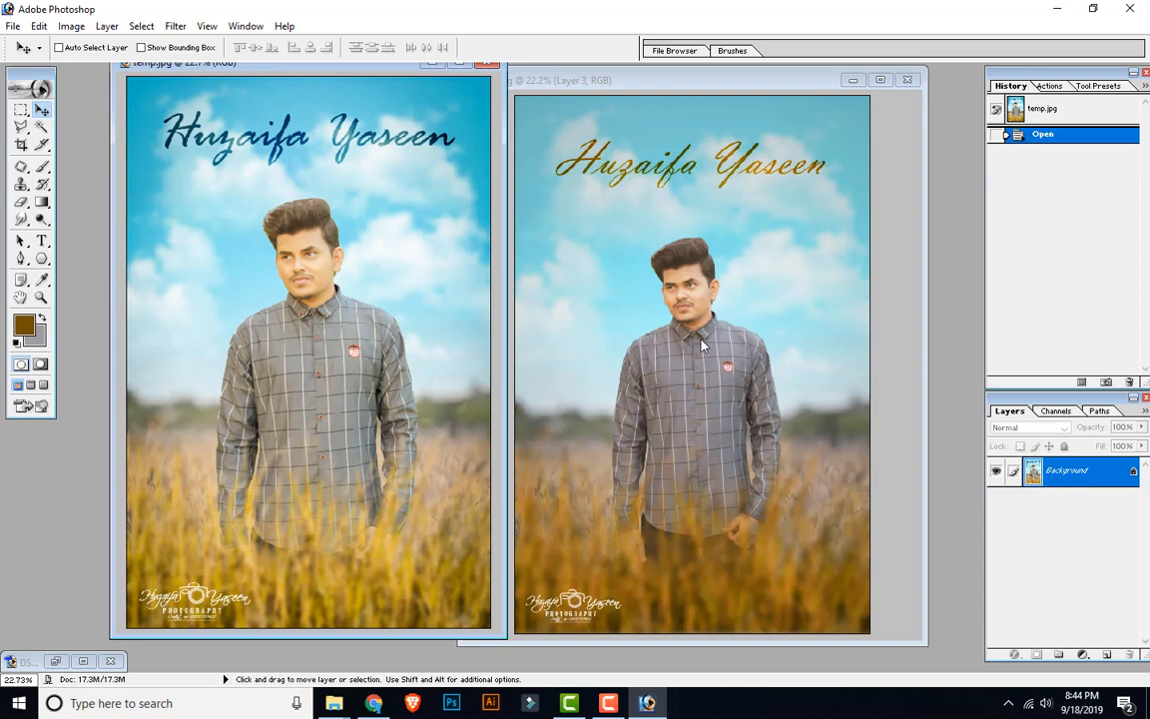
left_click(761, 504)
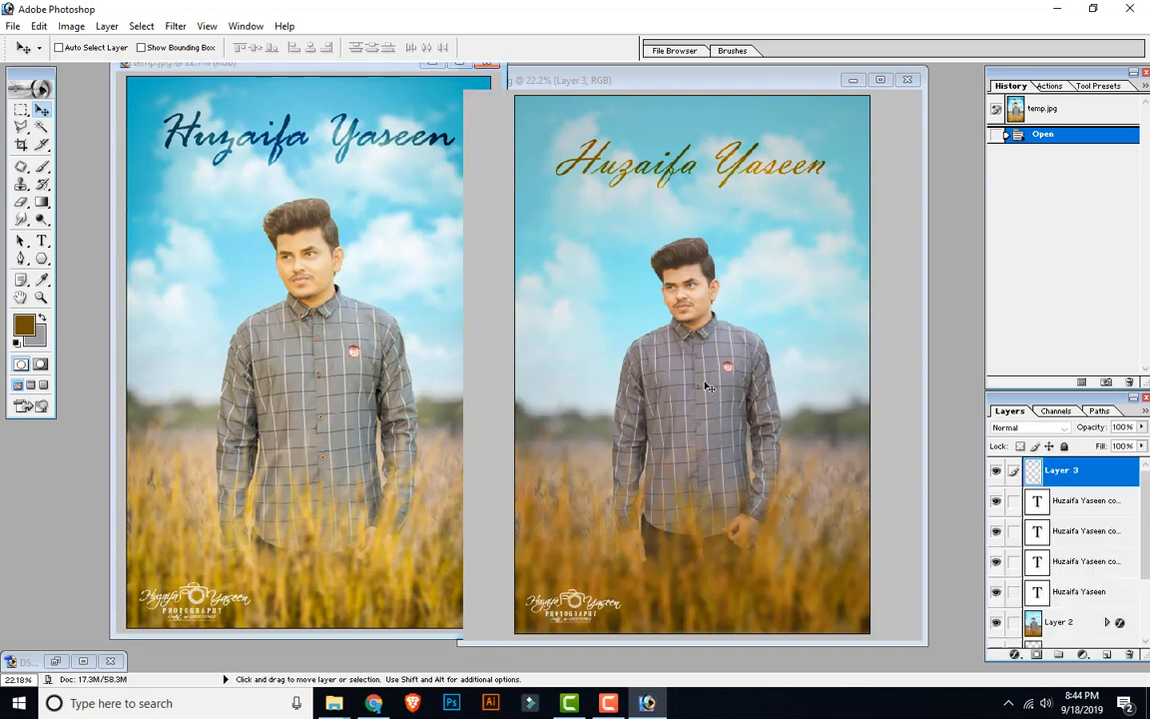
left_click(424, 201)
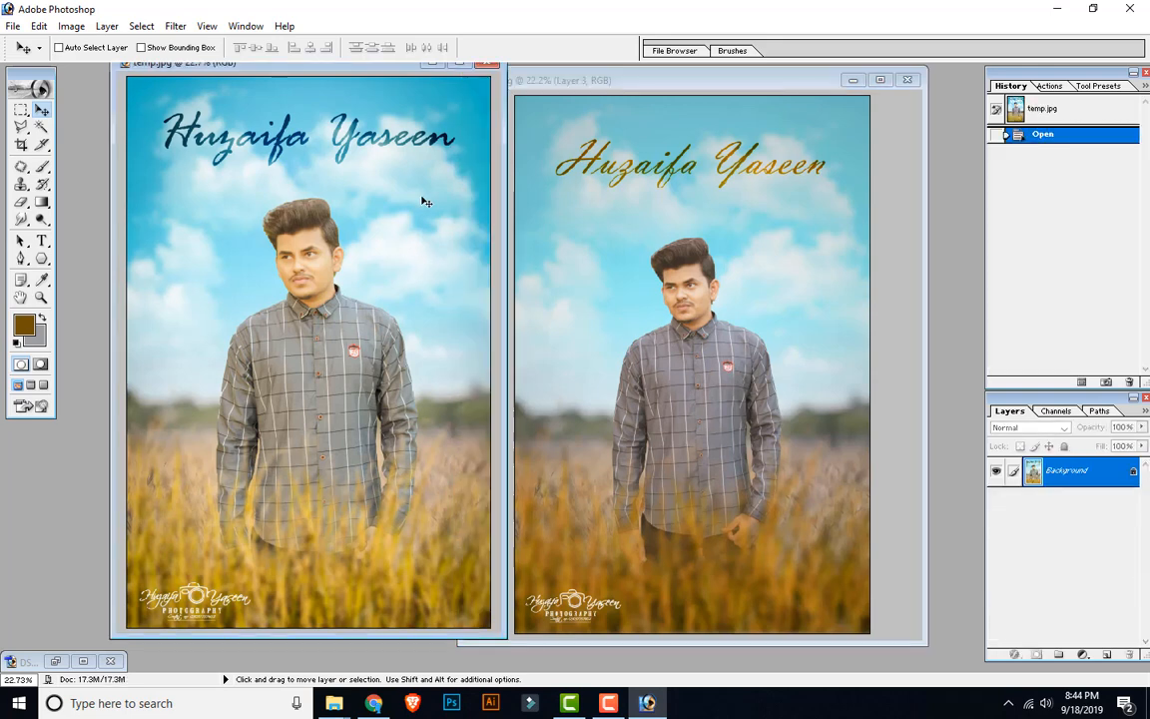
left_click(431, 62)
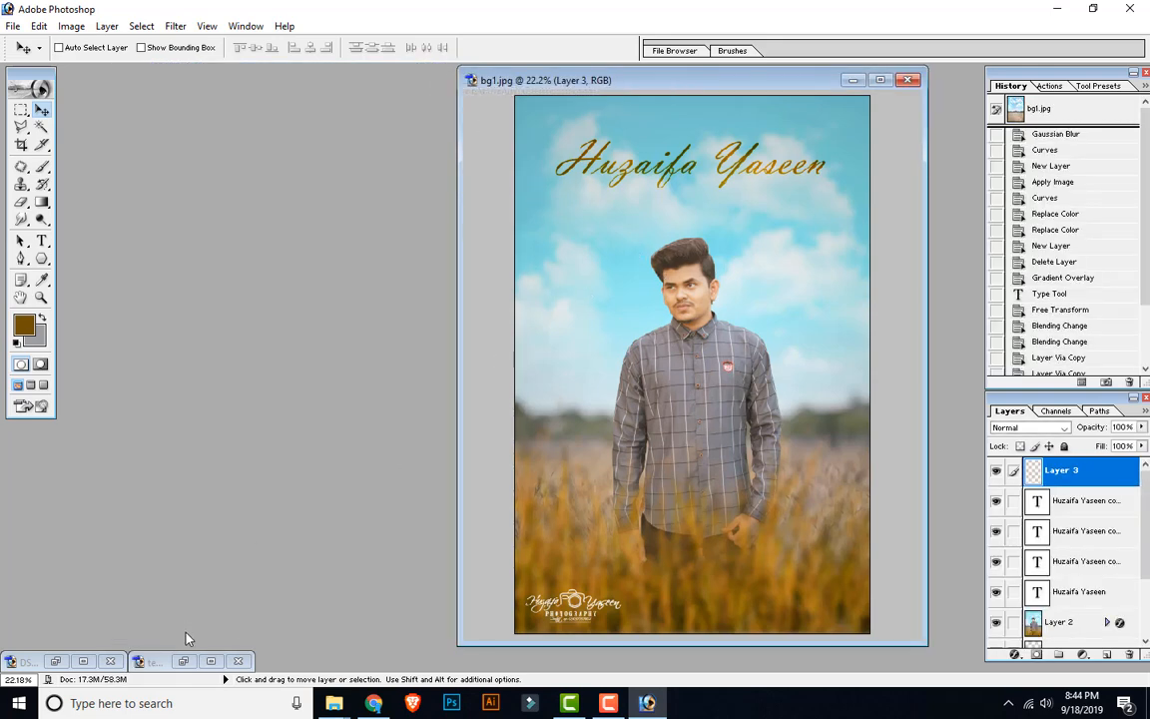
double_click(163, 663)
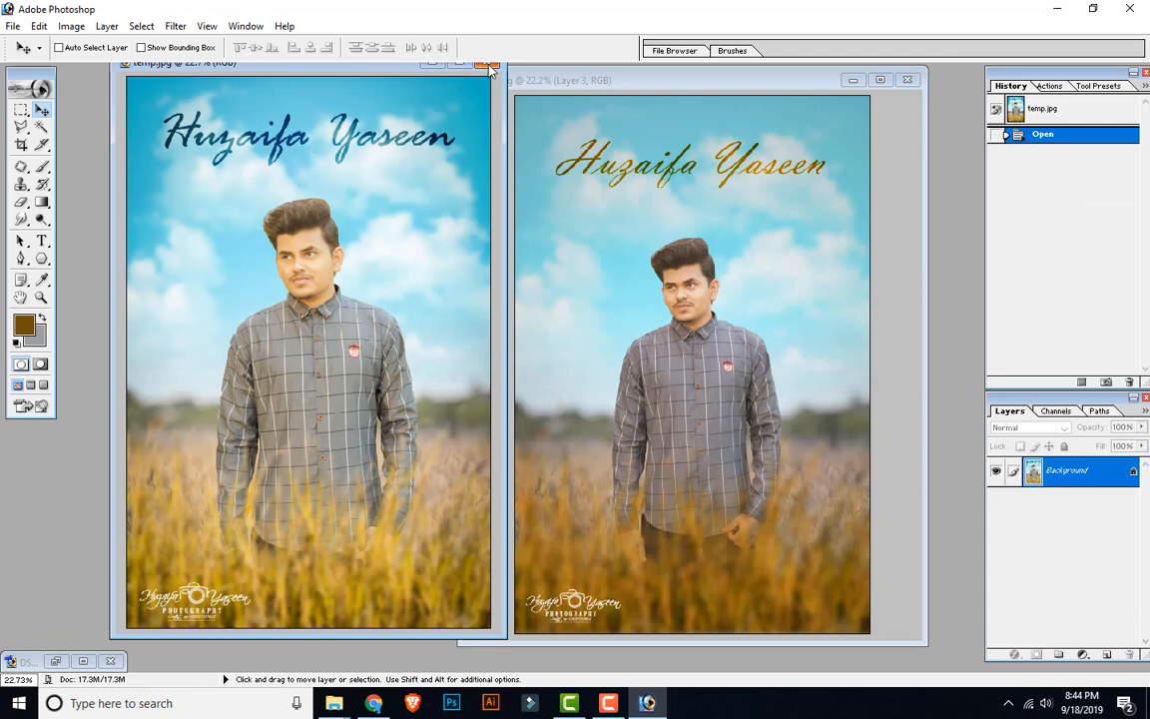
Close temp.jpg, and bring up the DSC_0480.JPG cutout briefly before minimizing it again.
left_click(489, 64)
double_click(45, 661)
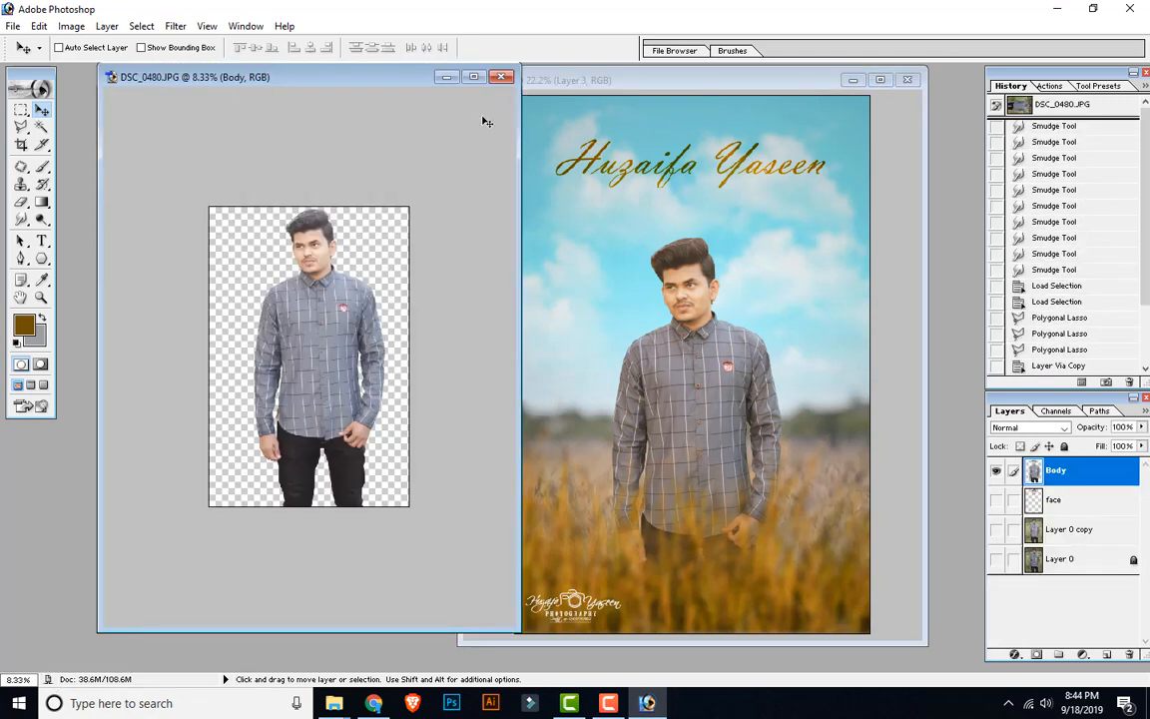
left_click(446, 77)
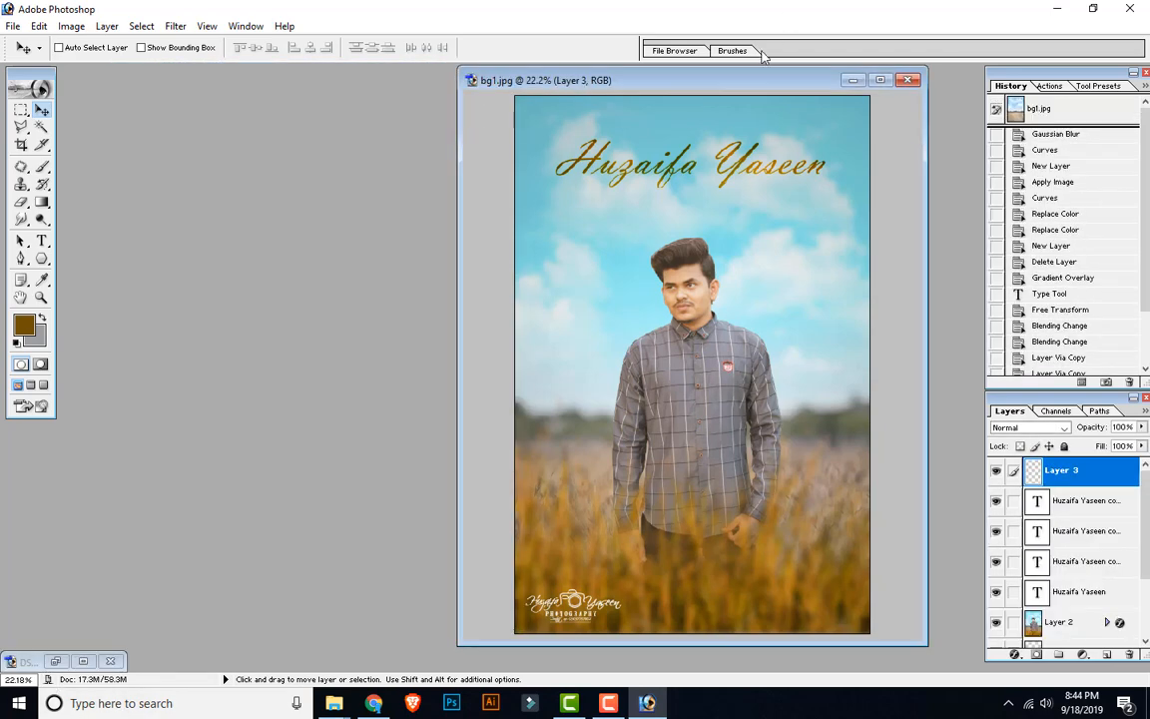
Review the whole bg1.jpg composite, hiding and reshowing the logo layer to check the picture without it.
left_click_drag(730, 80, 582, 71)
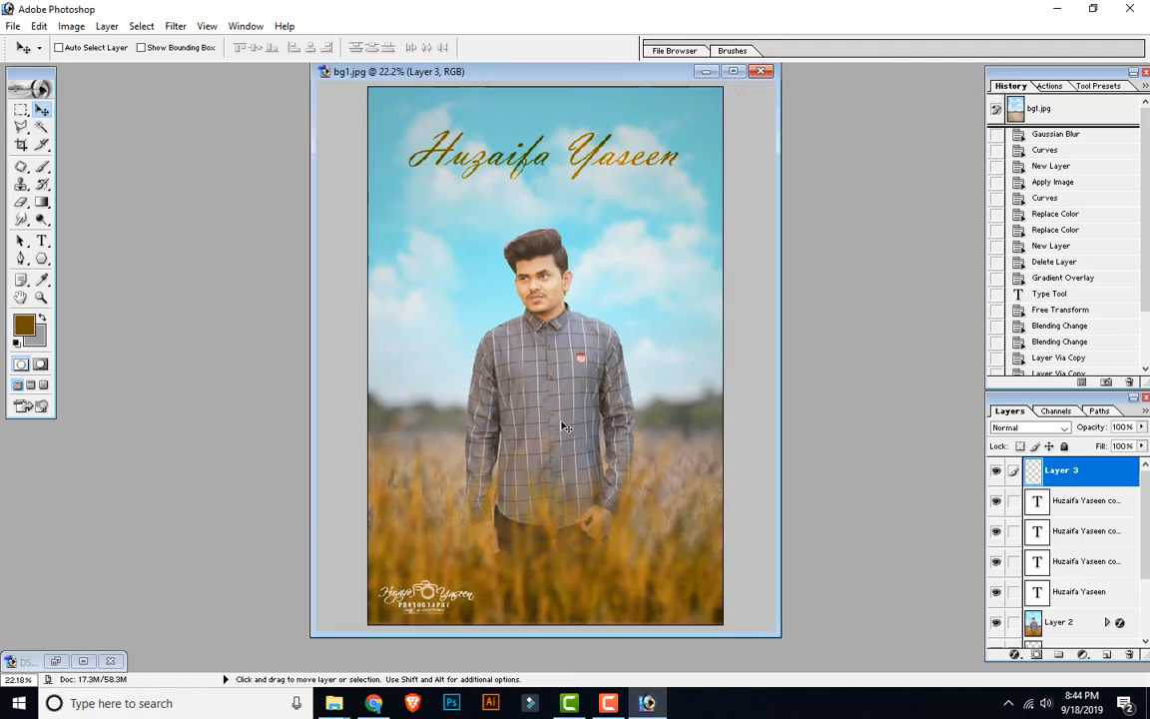
scroll(566, 279, "up", 1)
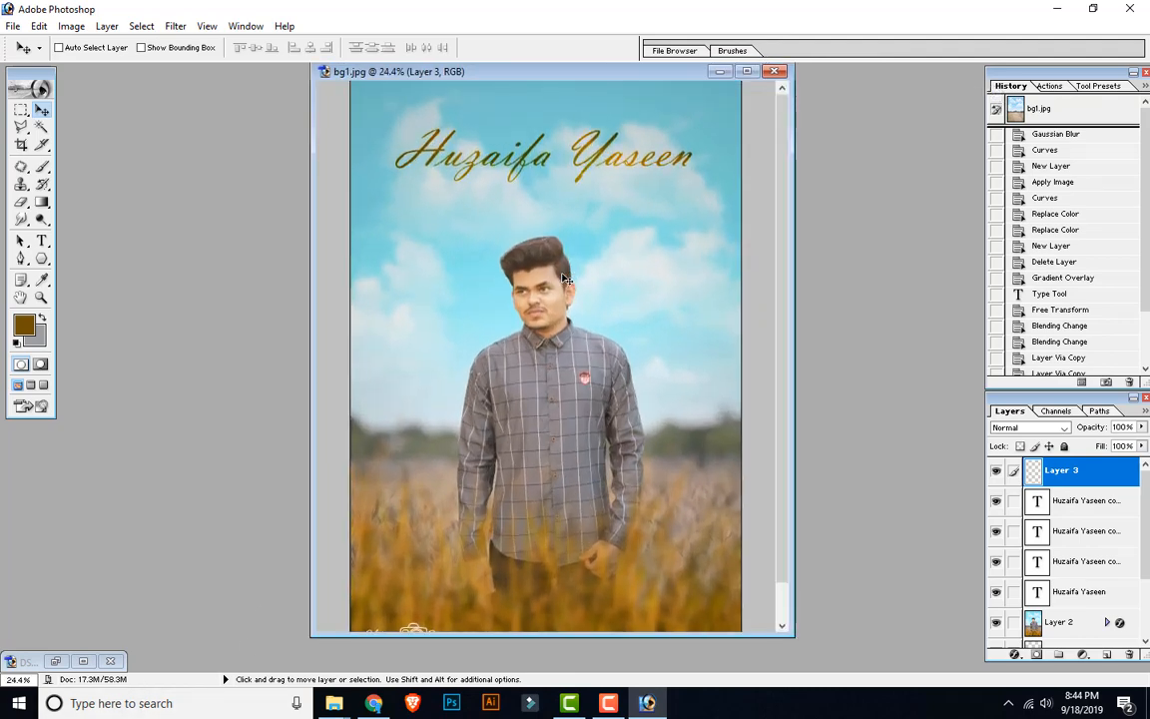
scroll(566, 279, "down", 1)
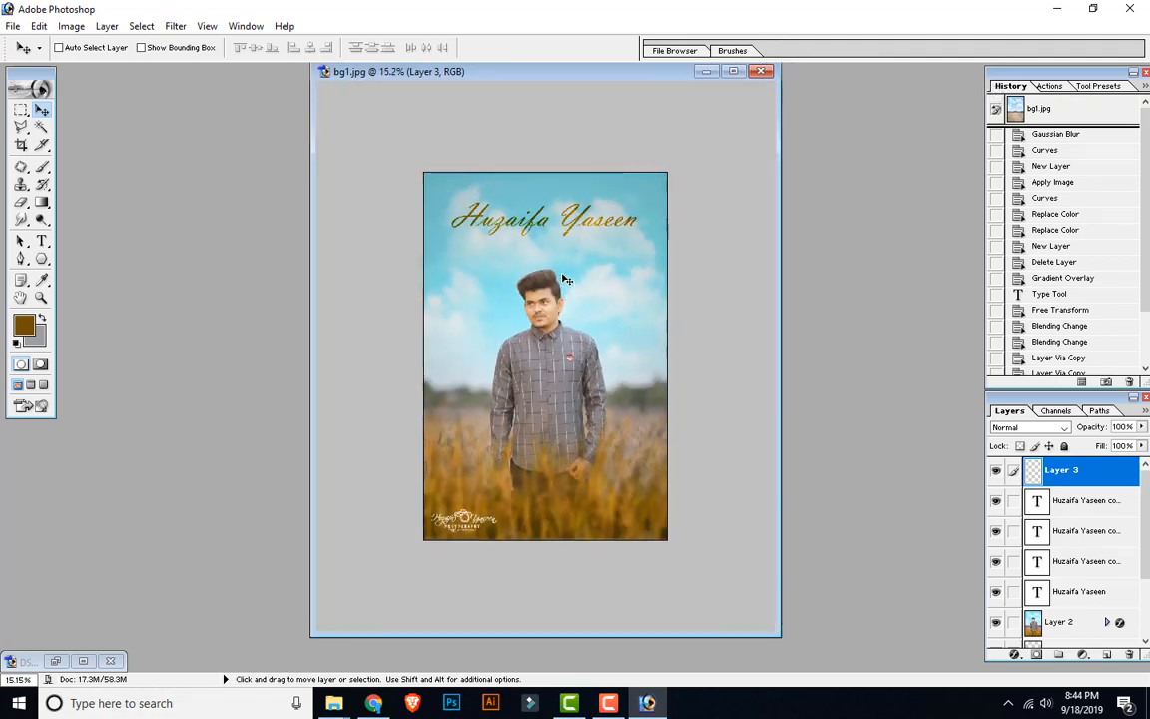
scroll(566, 280, "up", 1)
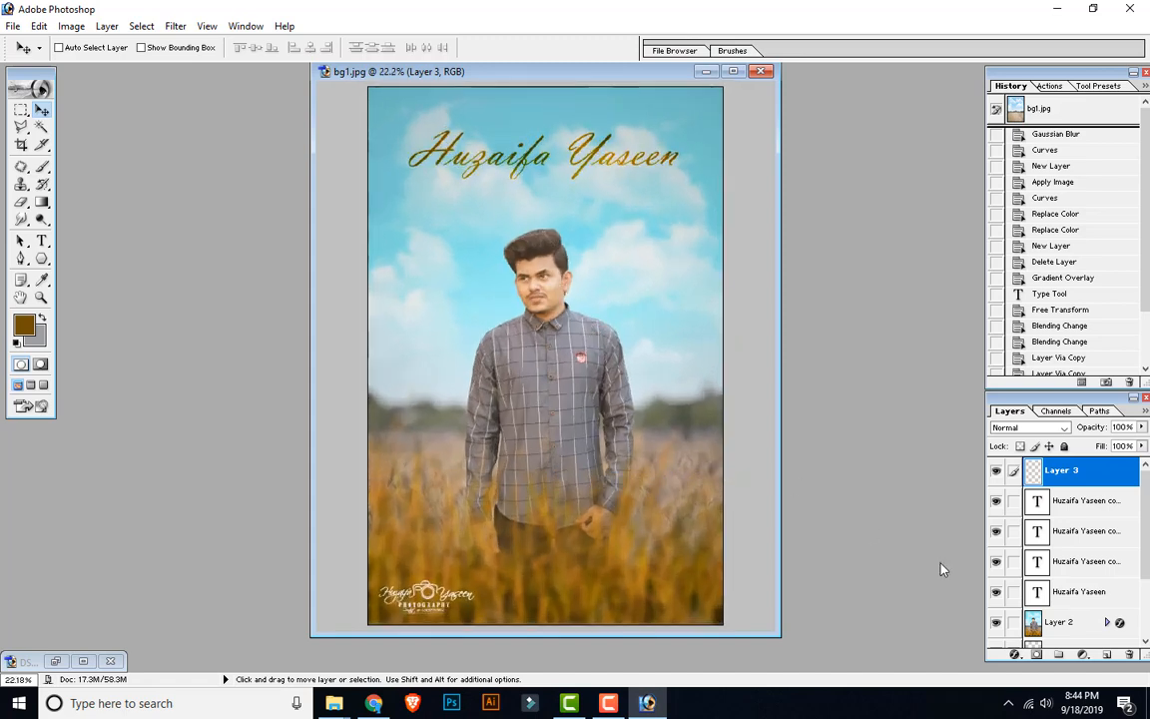
left_click(995, 473)
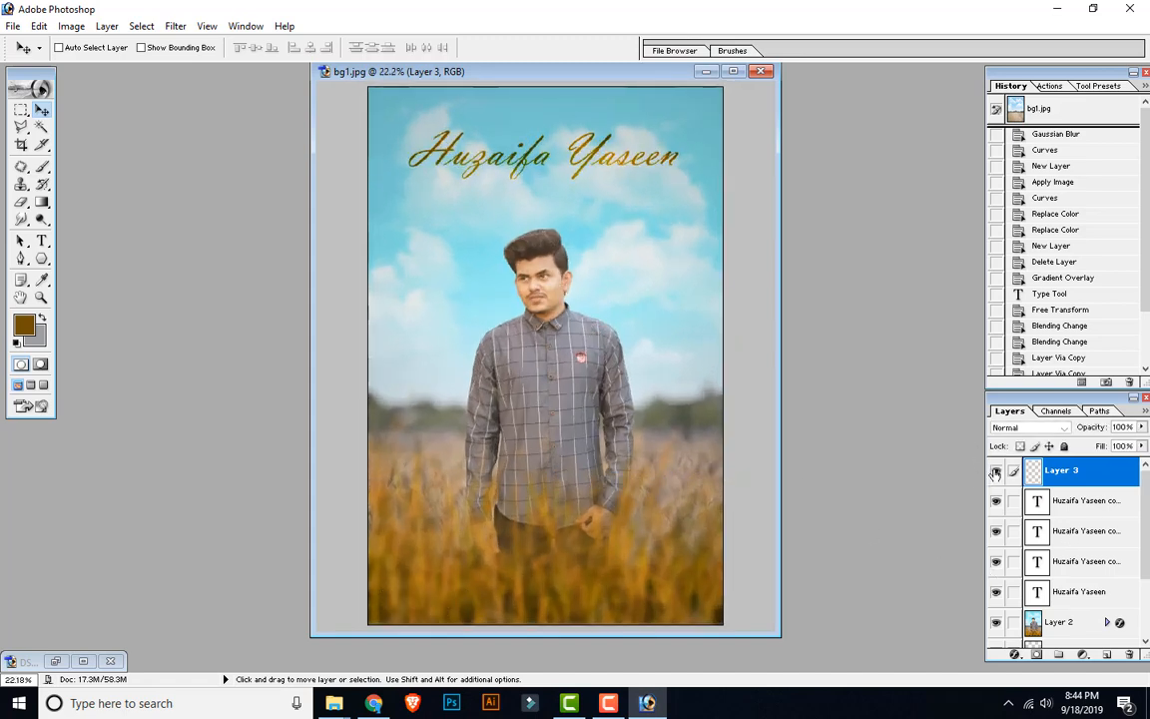
left_click(995, 473)
Add a new layer above the logo and fill it with the merged picture using Apply Image.
key("shift")
key("ctrl+shift+n")
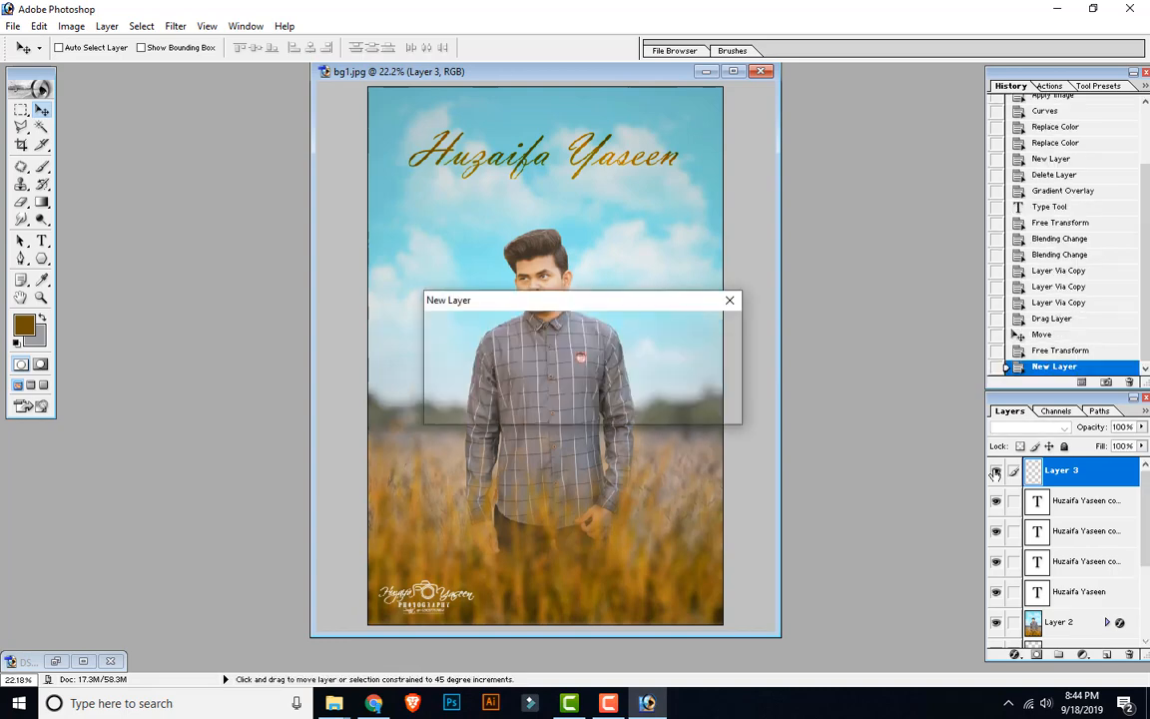
key("Return")
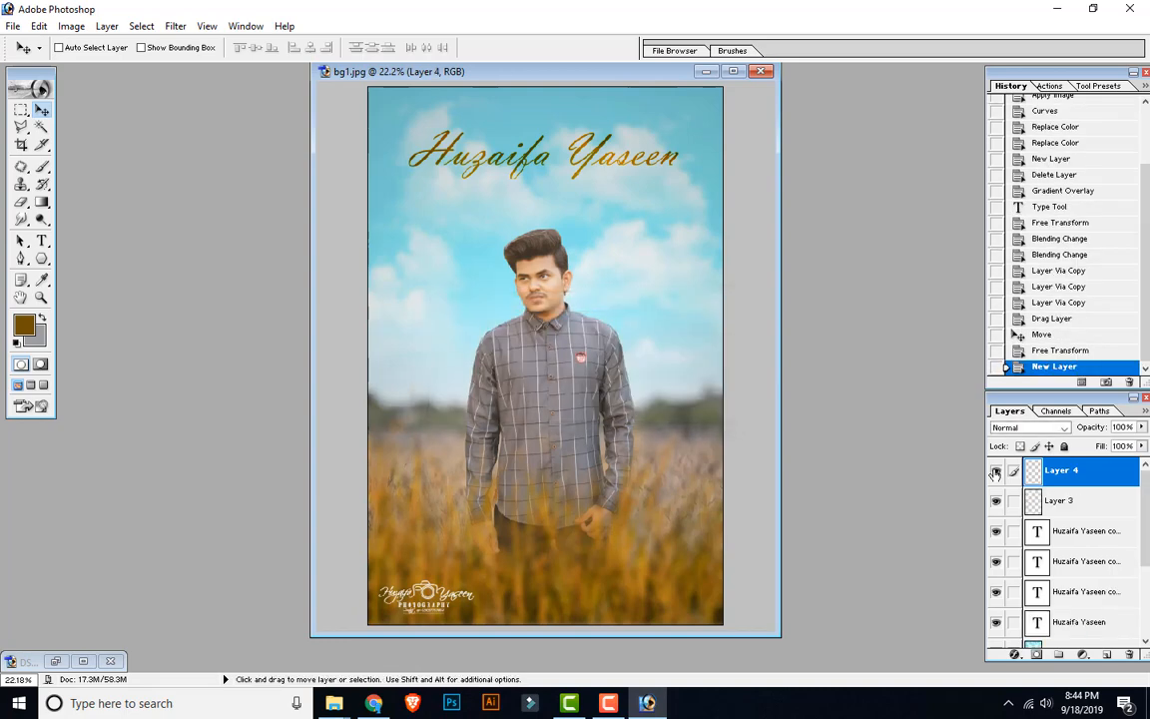
left_click(70, 26)
mouse_move(118, 67)
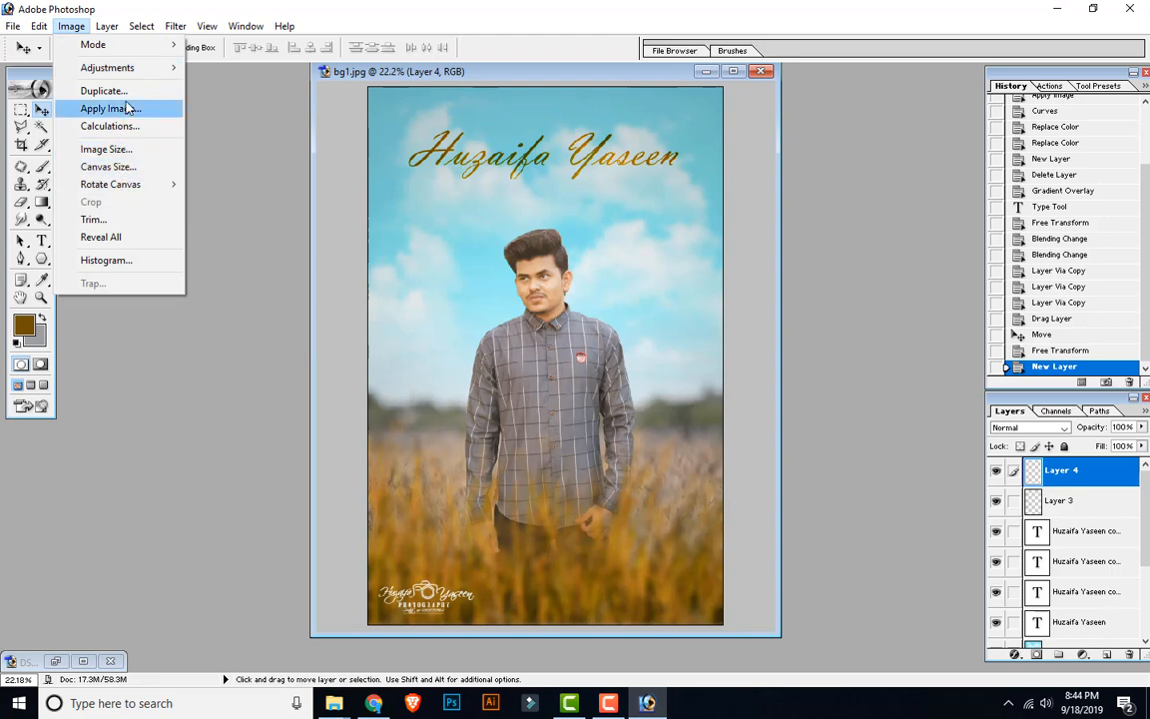
left_click(126, 108)
left_click(716, 269)
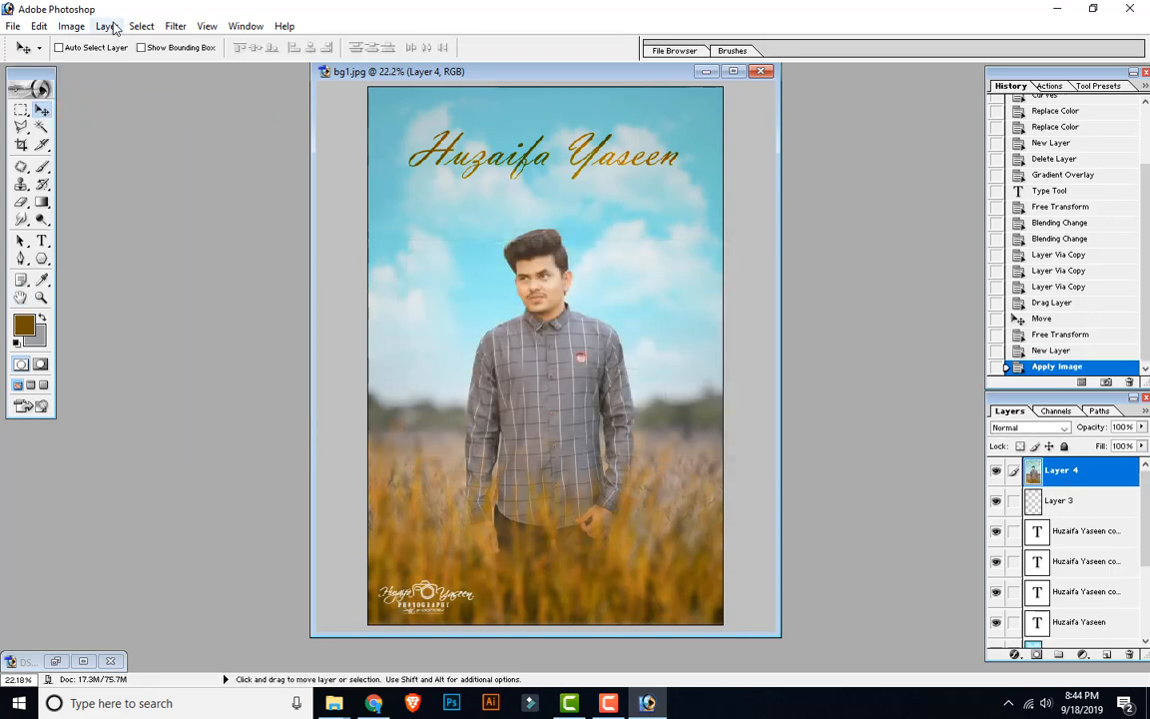
Open Curves on the merged layer and lift the RGB curve with a point at input 155, output 170.
left_click(108, 26)
mouse_move(80, 29)
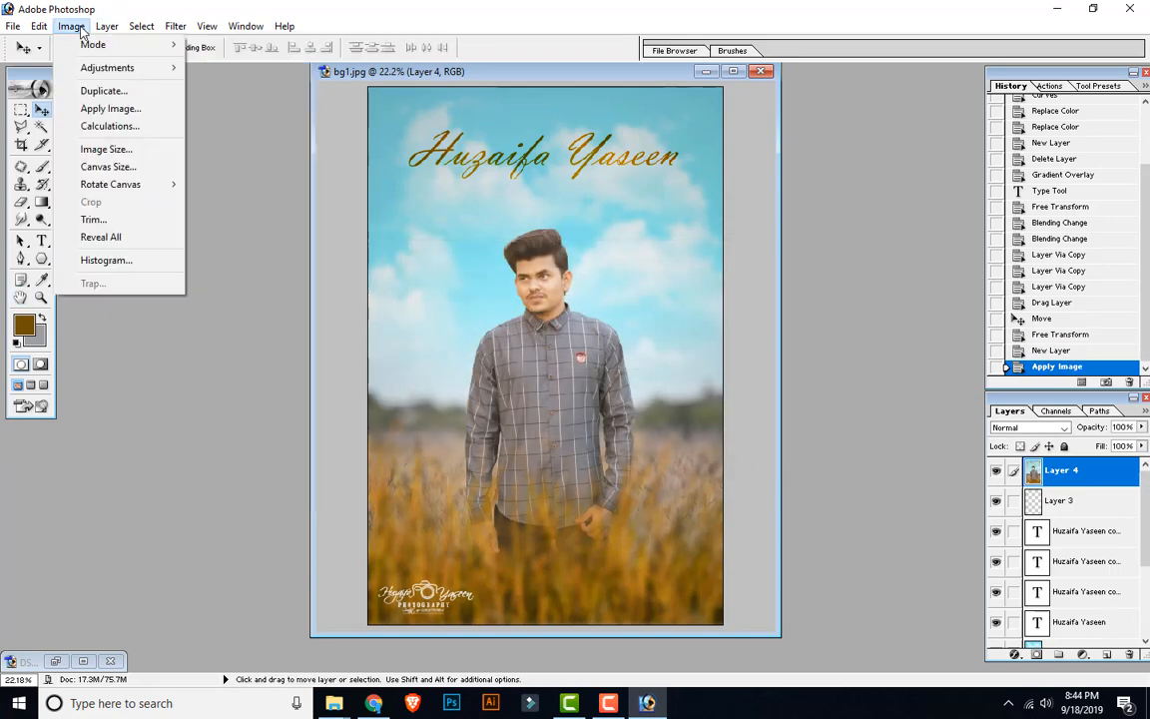
mouse_move(110, 67)
left_click(278, 138)
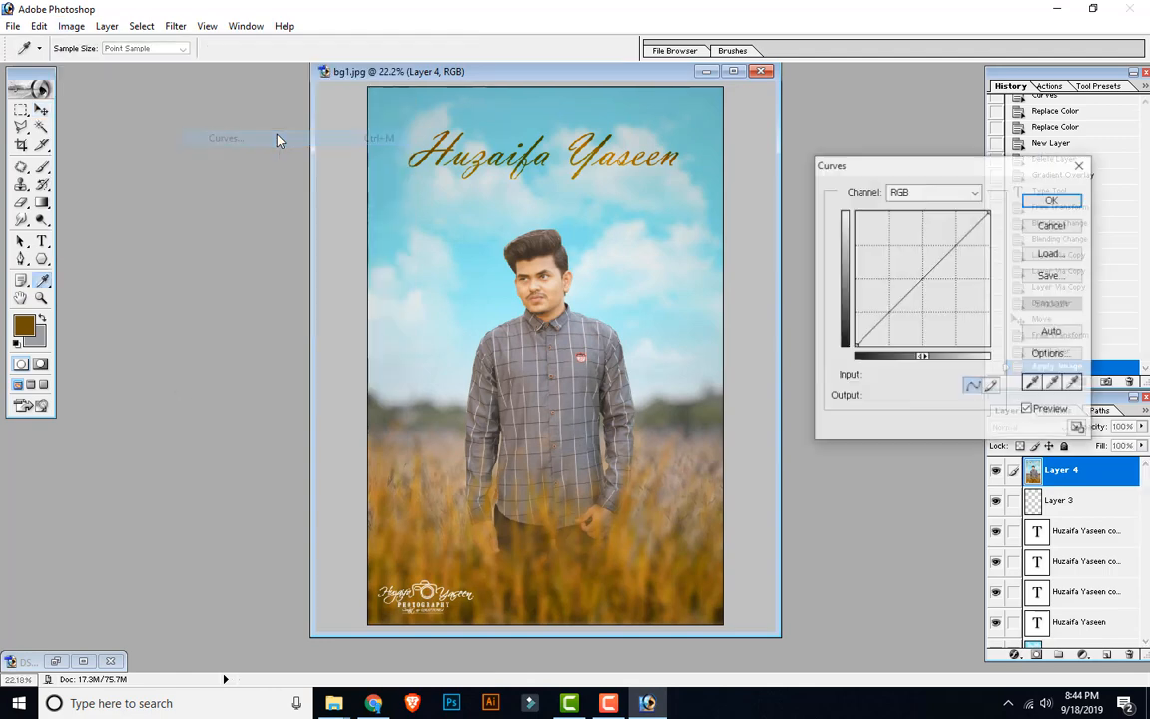
left_click_drag(935, 267, 936, 256)
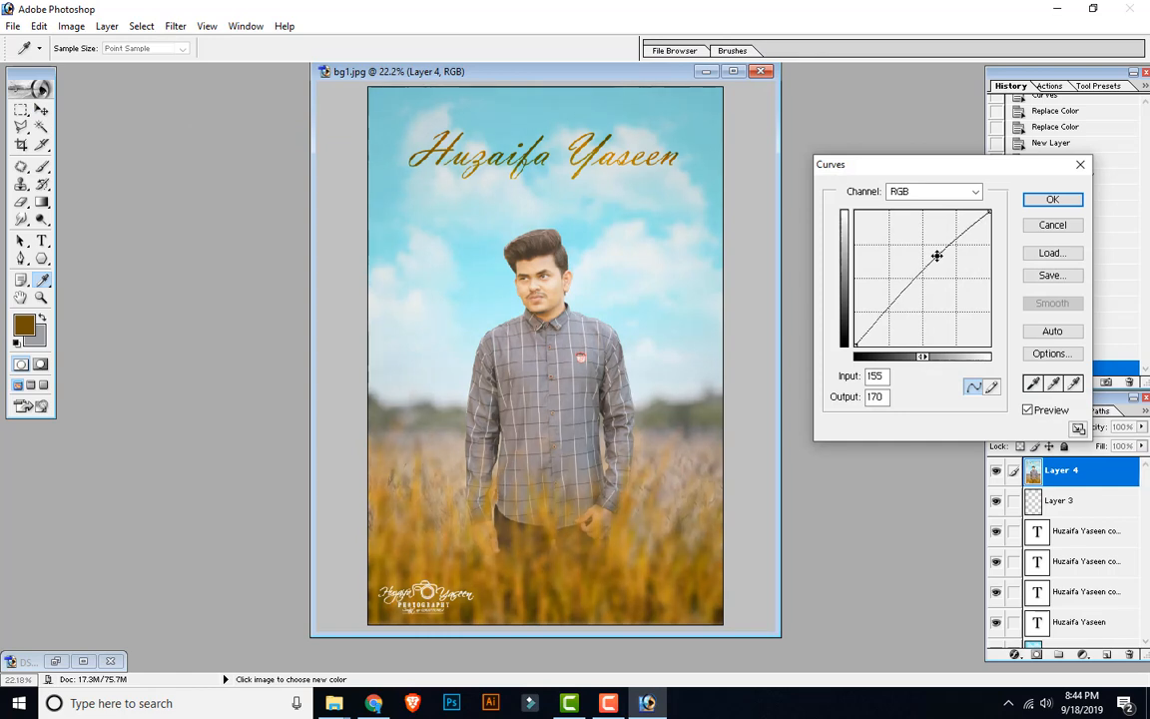
Lower the Red channel's curve with a point at input 158, output 143.
left_click(944, 191)
left_click(903, 220)
left_click_drag(933, 268, 939, 270)
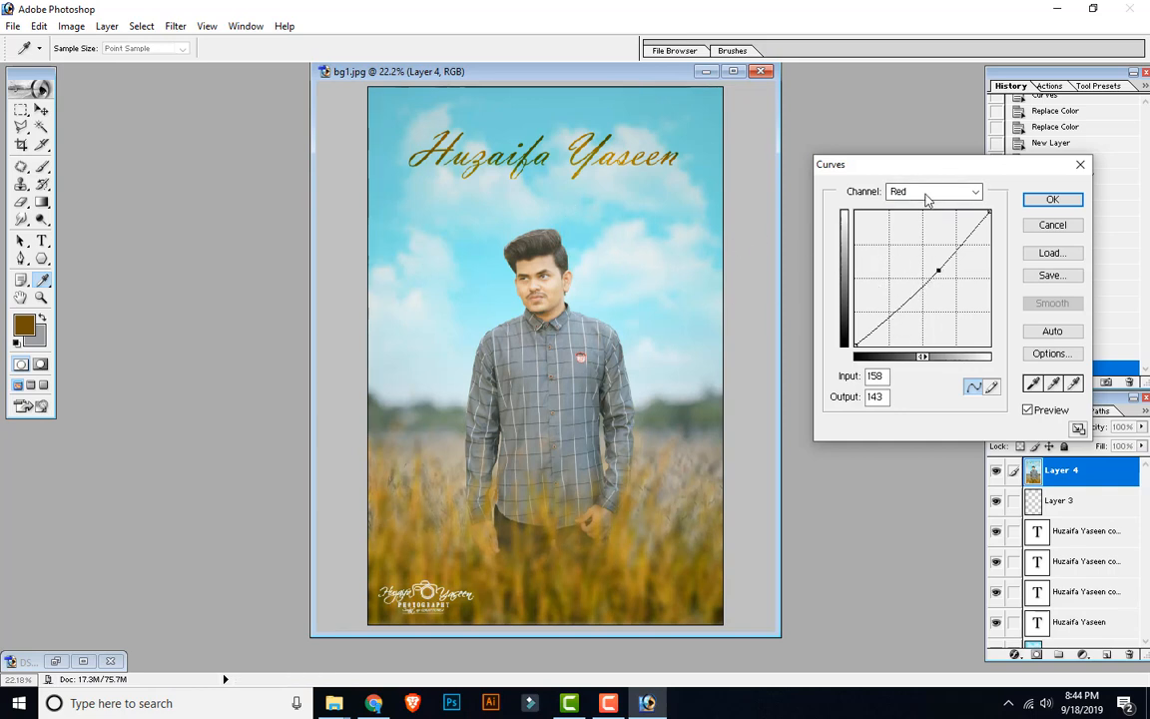
Add a near-middle point to the Green curve and one at input 125, output 126 to the Blue curve, and apply Curves.
left_click(971, 191)
left_click(904, 228)
mouse_move(917, 276)
left_mouse_down()
mouse_move(924, 288)
mouse_move(937, 257)
mouse_move(920, 280)
left_mouse_up()
left_click(930, 192)
left_click(904, 239)
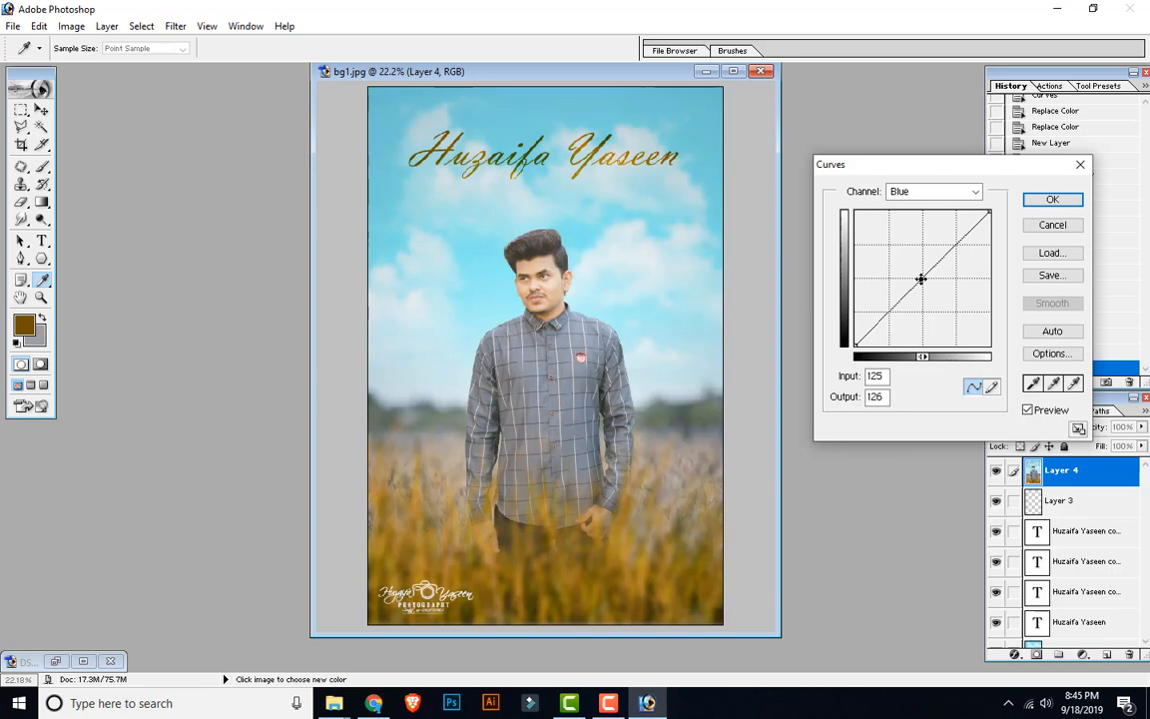
left_click(1052, 199)
key("v")
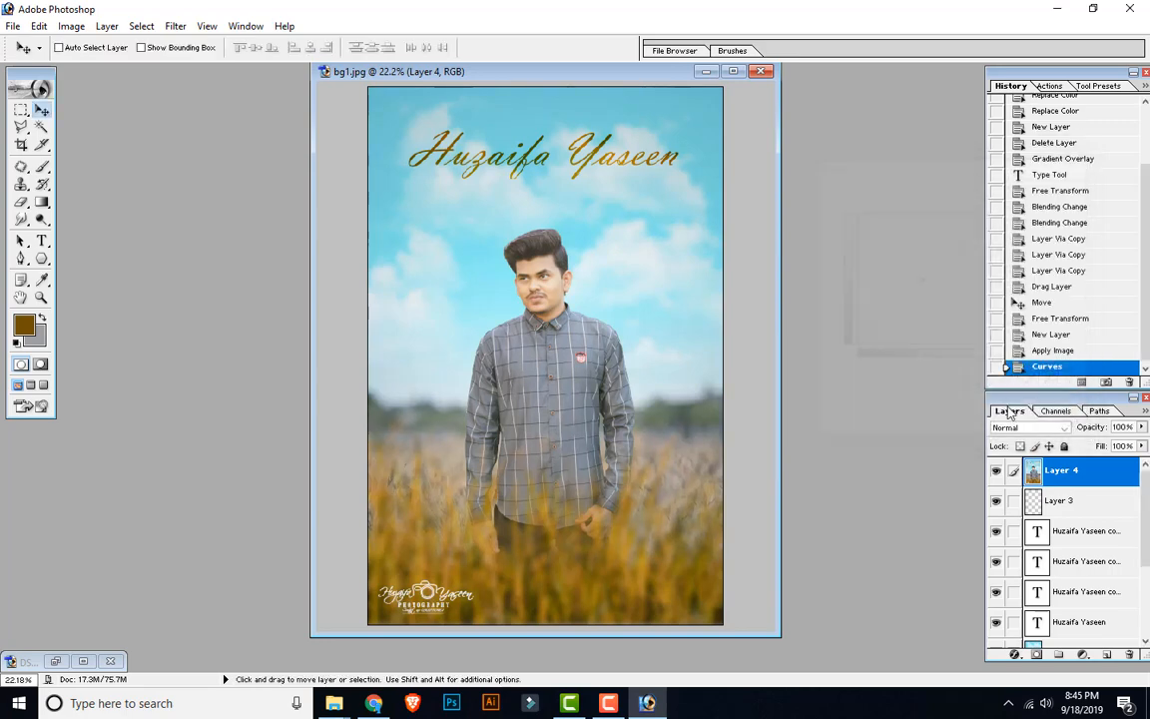
Review the whole composite in a maximized window, hiding and reshowing the merged layer to compare the picture before and after Curves.
left_click(732, 71)
key("ctrl+plus")
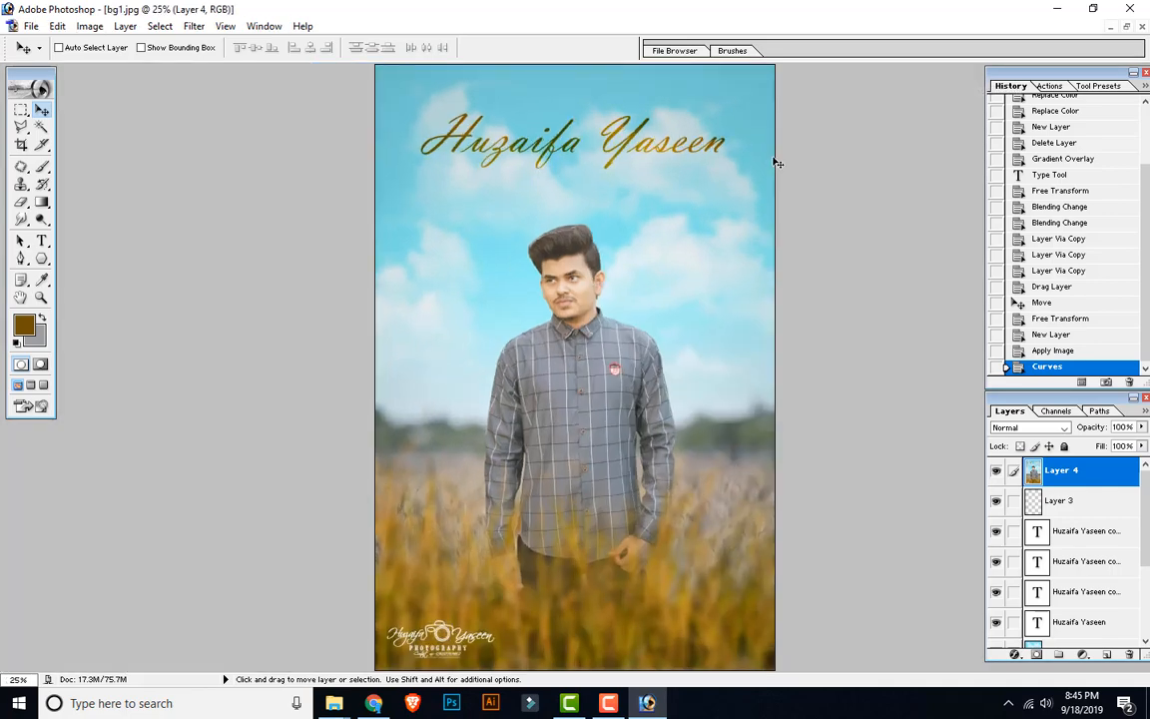
key("ctrl+plus")
key("ctrl+minus")
key("ctrl+minus")
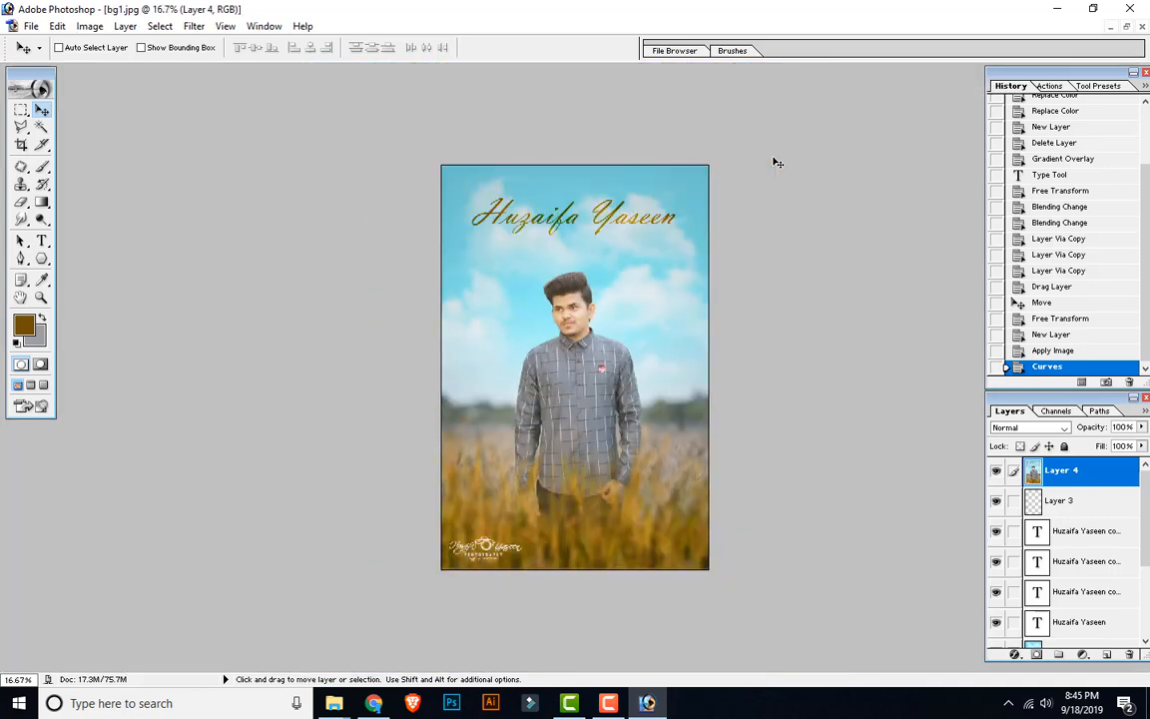
left_click(997, 470)
left_click(996, 470)
left_click(997, 470)
left_click(997, 473)
key("ctrl+plus")
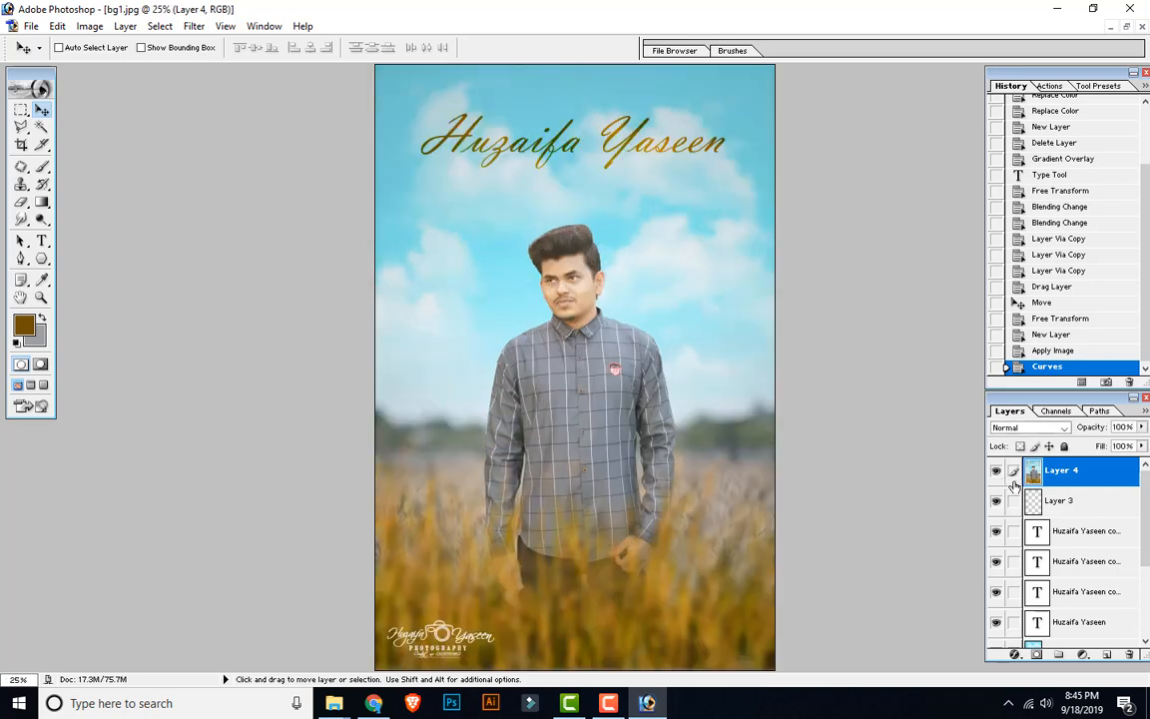
Save a JPEG copy of the composite under a new file name with quality 12 (Maximum) and the Progressive option at 3 scans.
key("ctrl+shift+s")
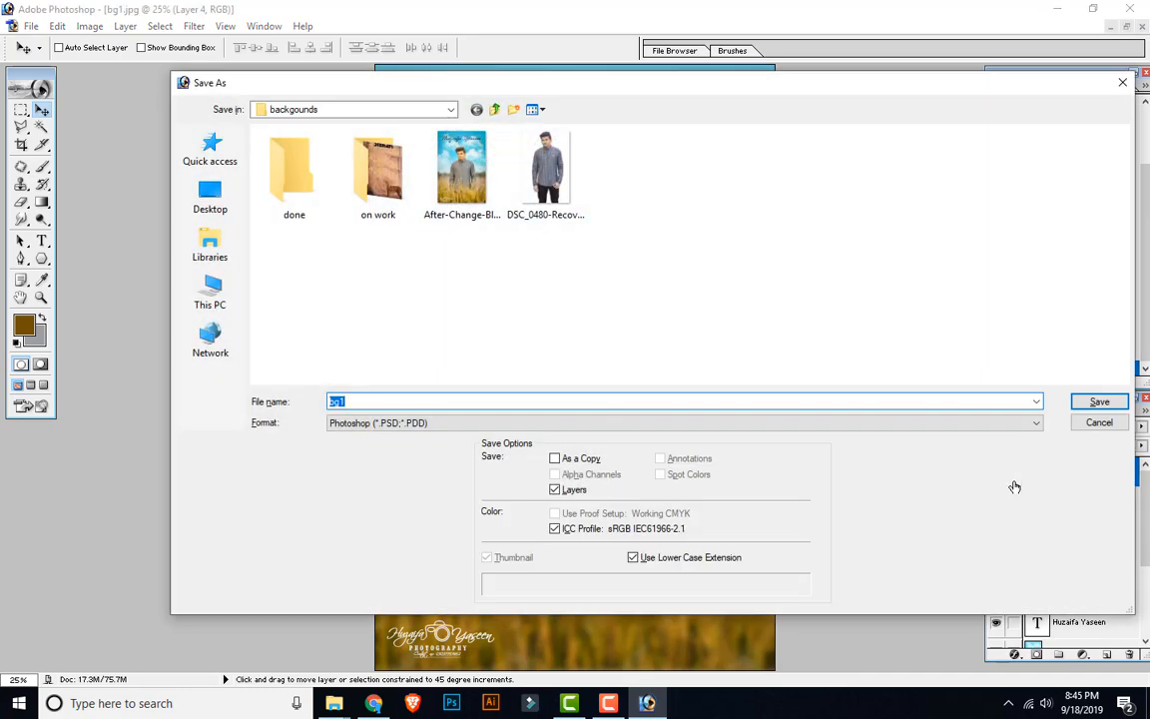
left_click(384, 427)
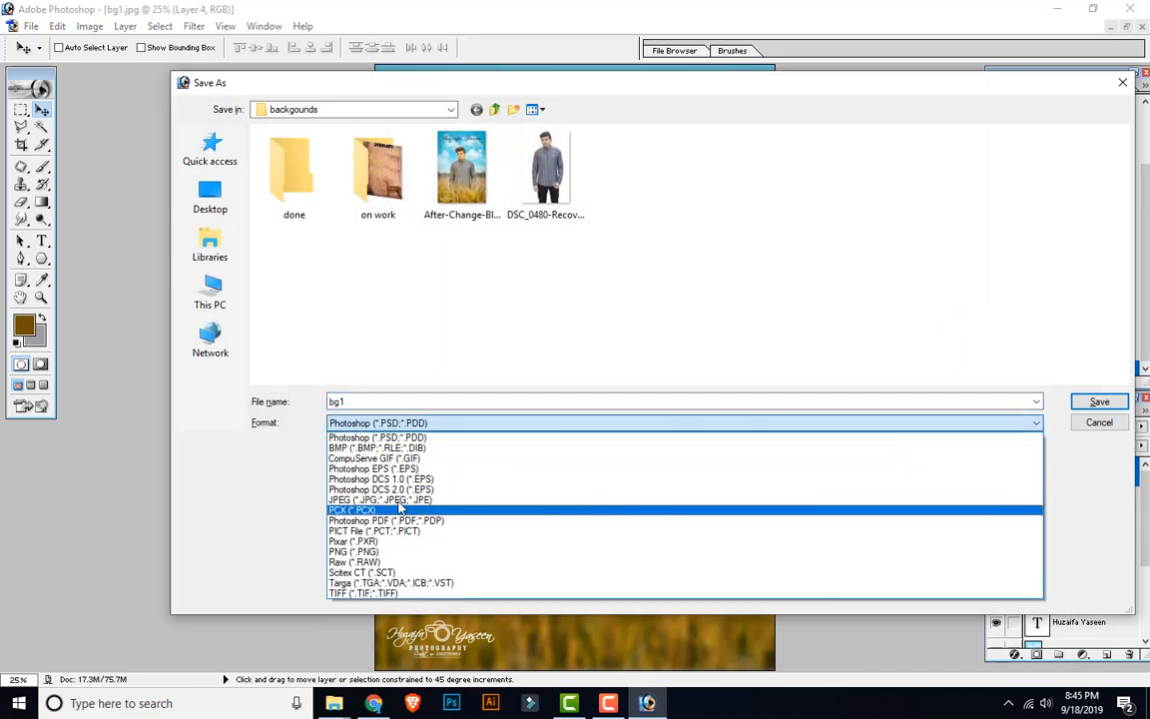
left_click(389, 506)
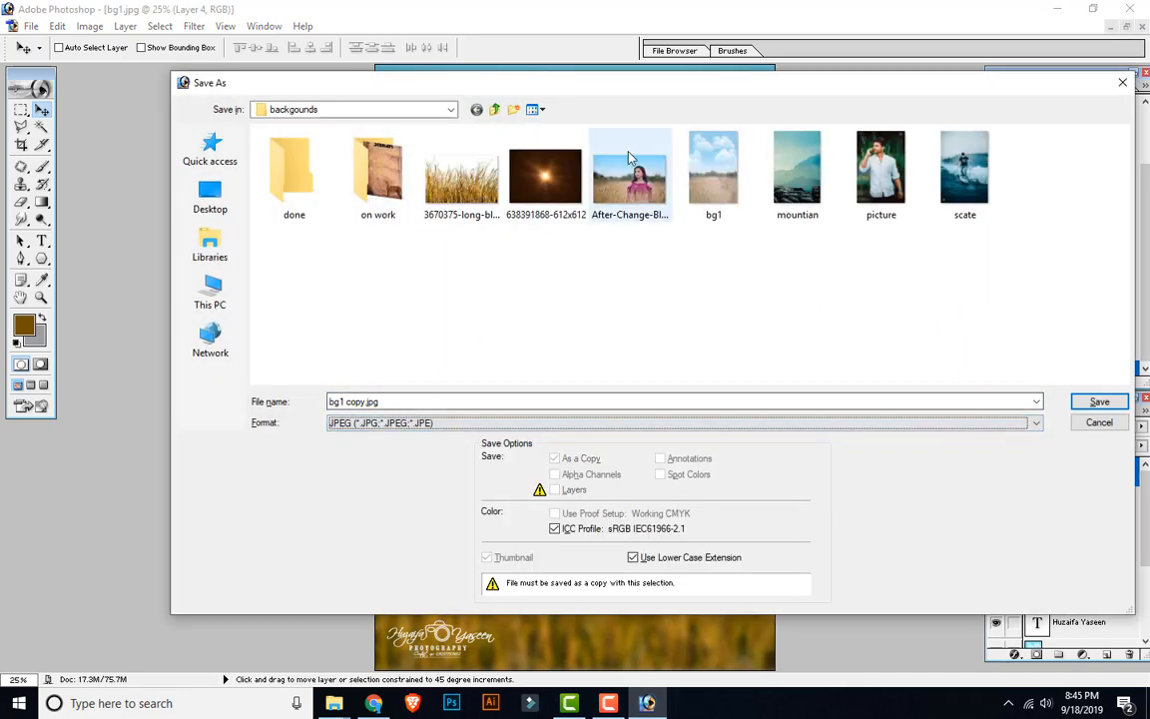
triple_click(411, 400)
key("BackSpace")
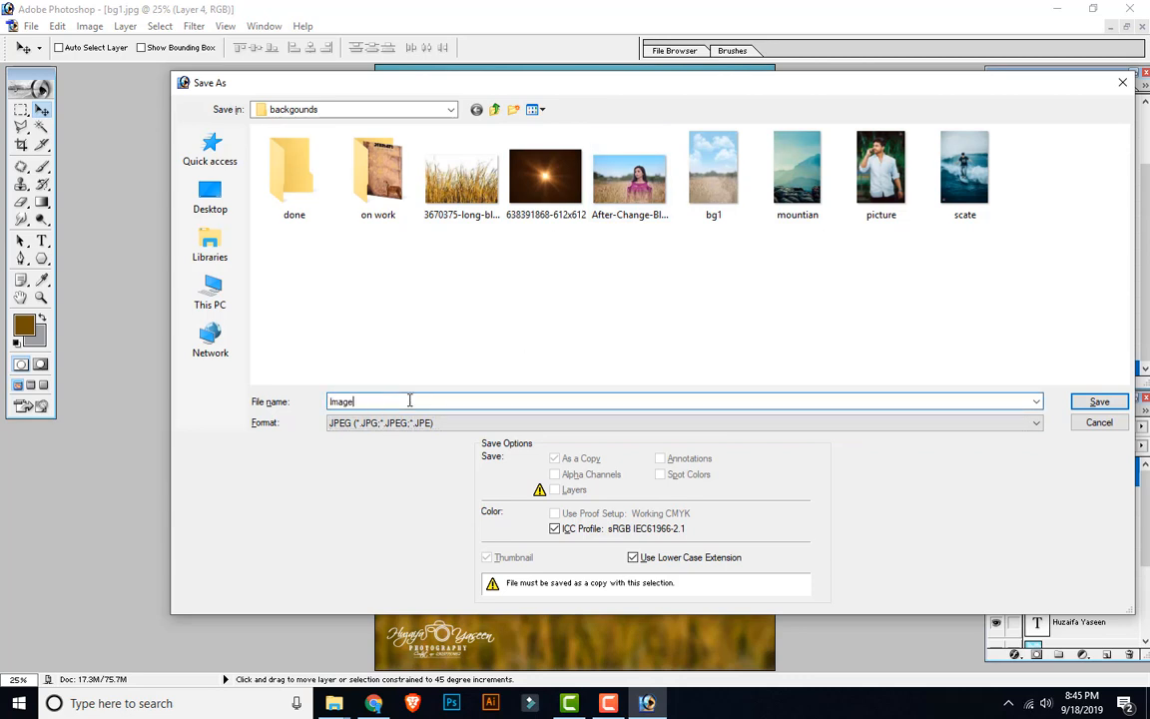
type("Image")
key("BackSpace")
key("BackSpace")
key("BackSpace")
key("BackSpace")
key("BackSpace")
left_click(1100, 402)
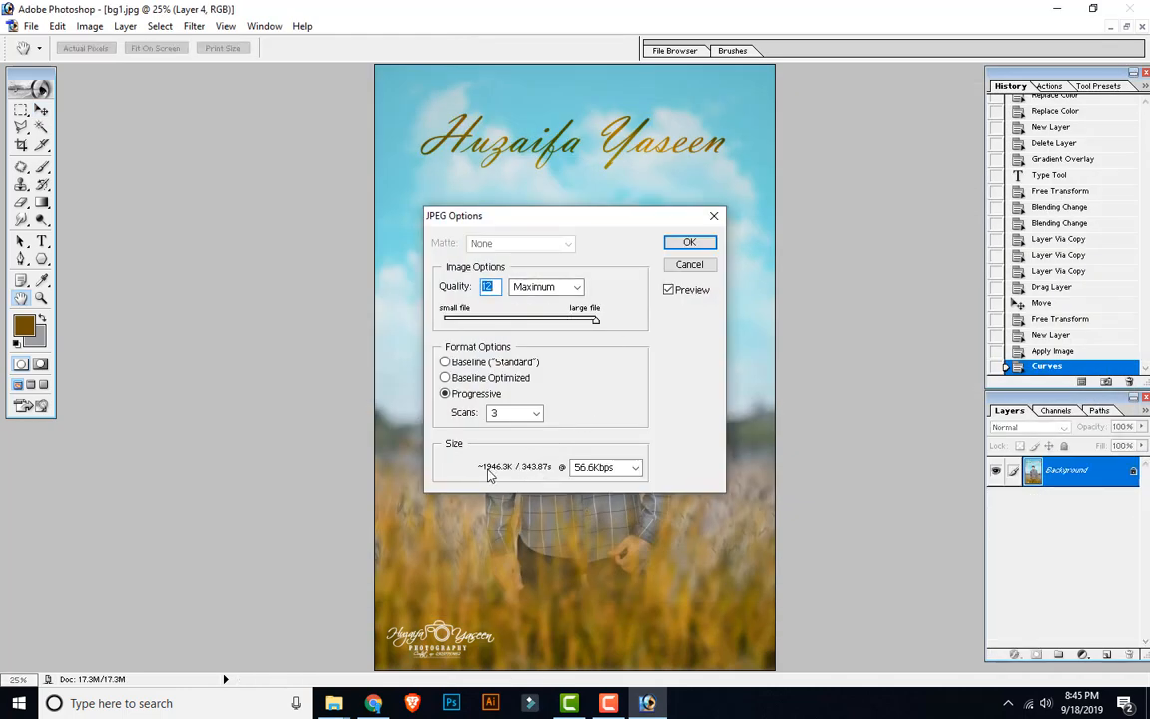
left_click(689, 242)
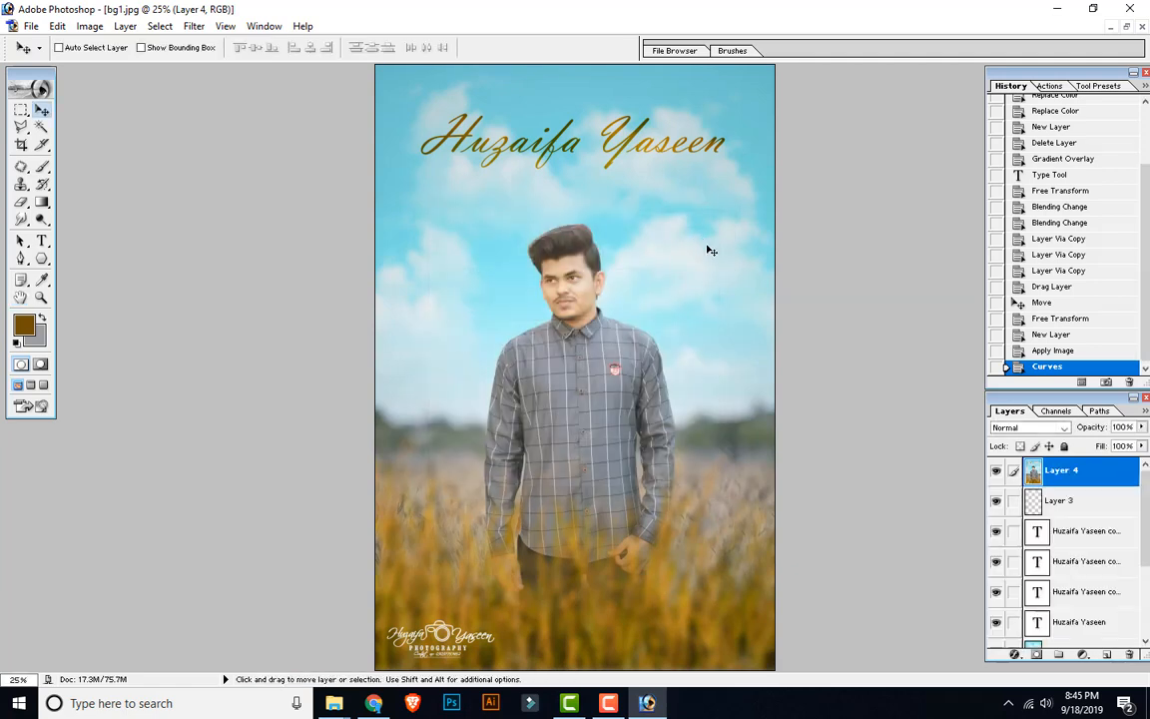
Save the composite with its layers as bg1 in Photoshop format and close the document.
key("ctrl+shift+s")
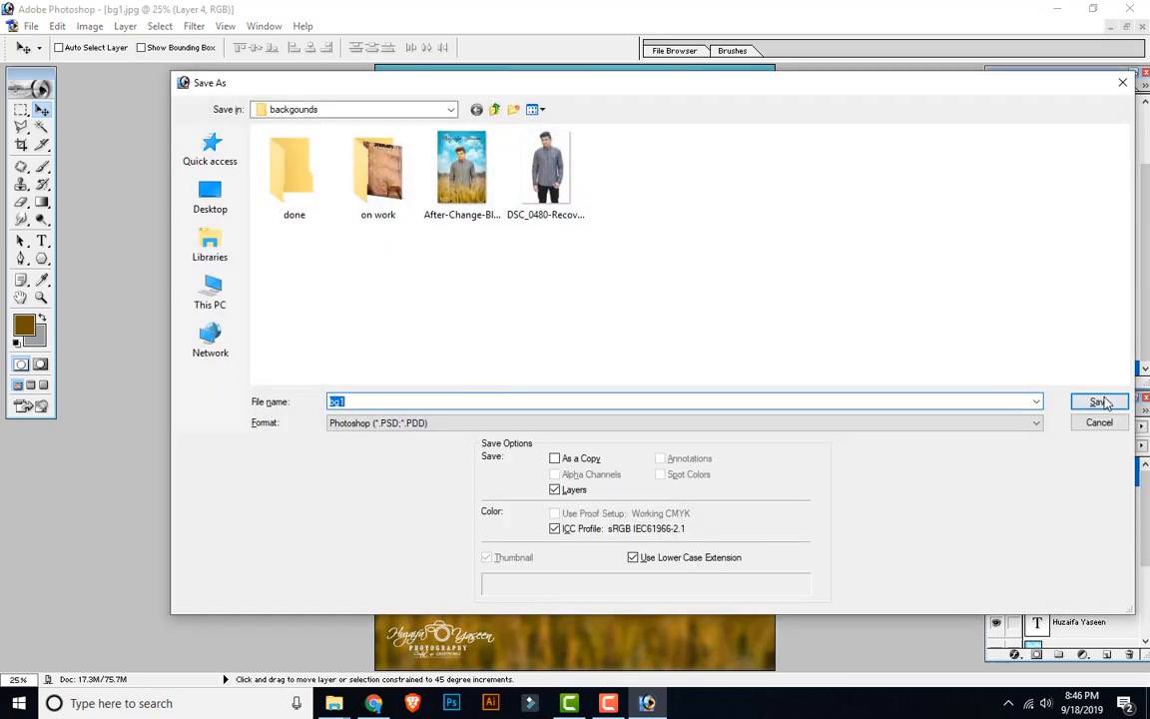
left_click(1100, 401)
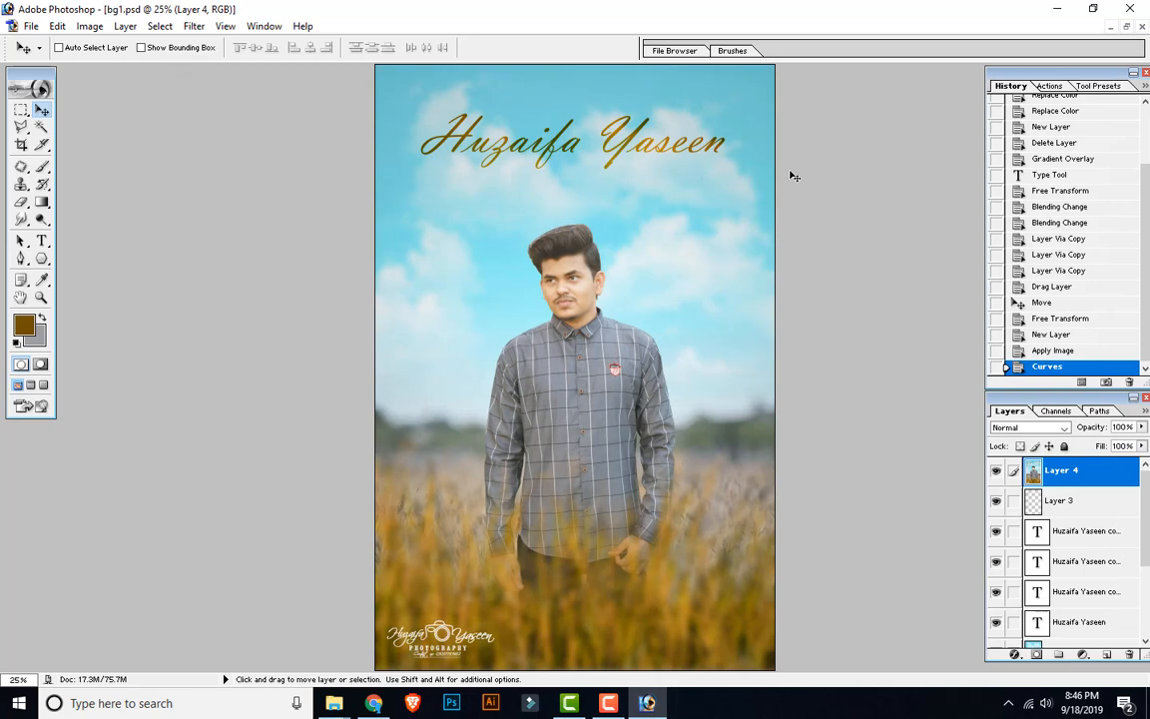
left_click(1142, 27)
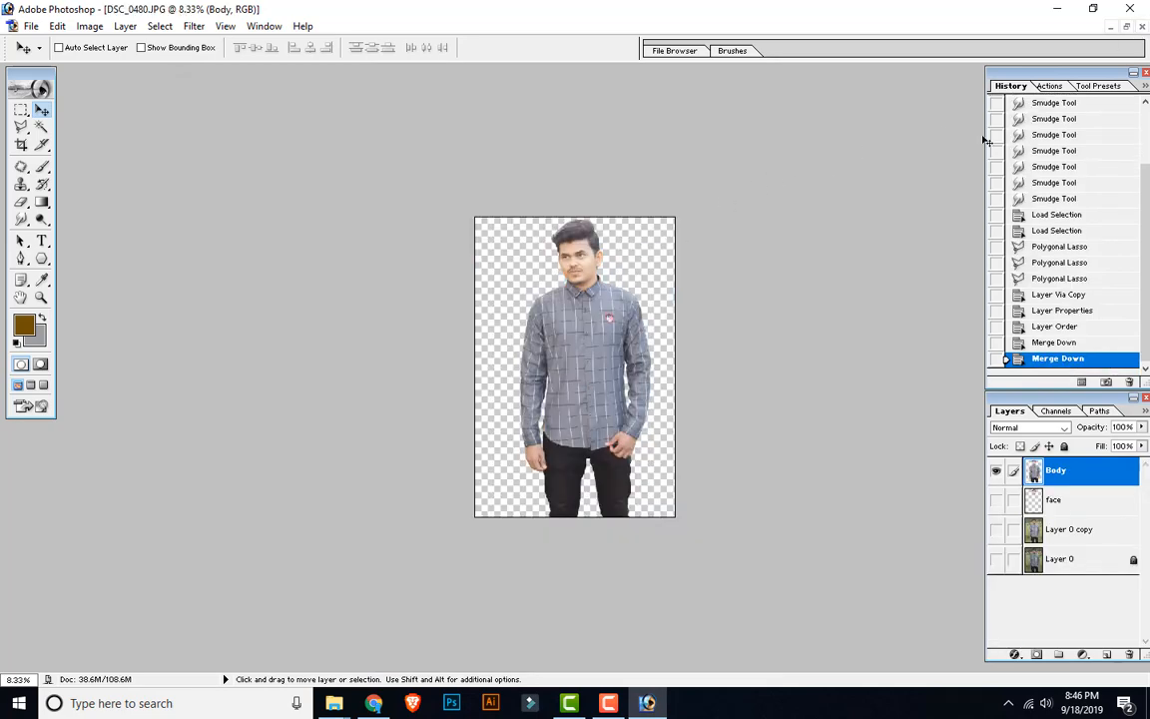
Save the layered DSC_0480 cutout in Photoshop format under a new name in the backgounds folder inside Best 4 you data on drive D.
key("ctrl+shift+s")
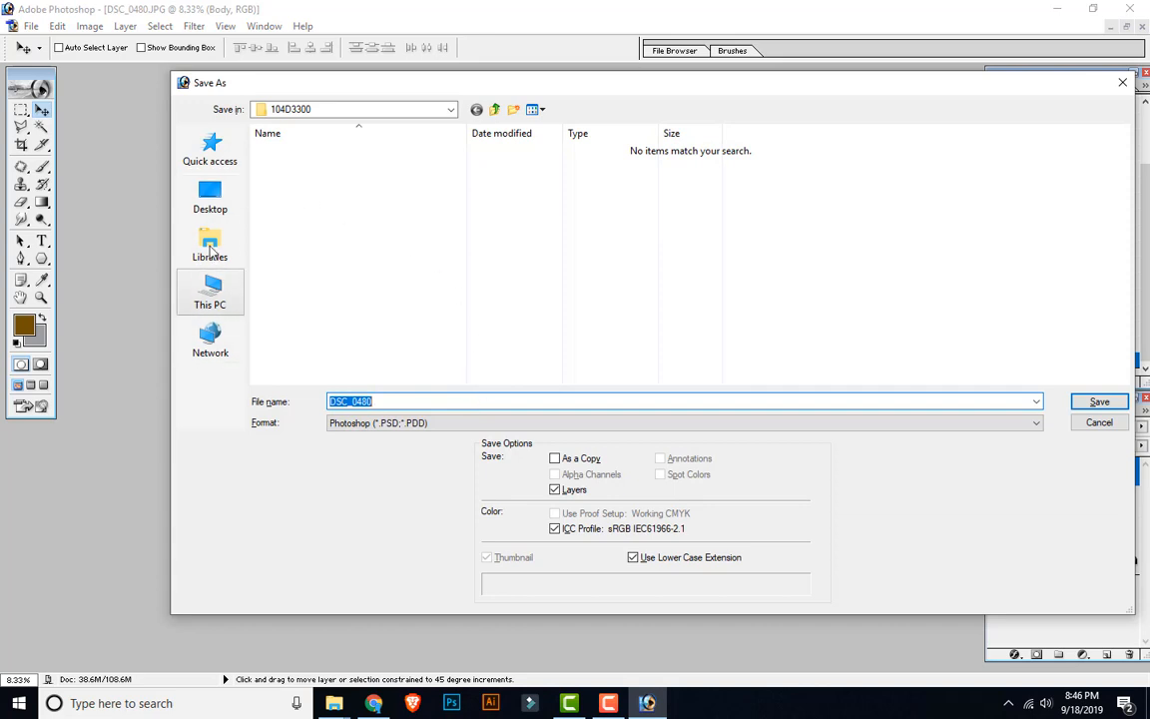
left_click(185, 292)
double_click(523, 287)
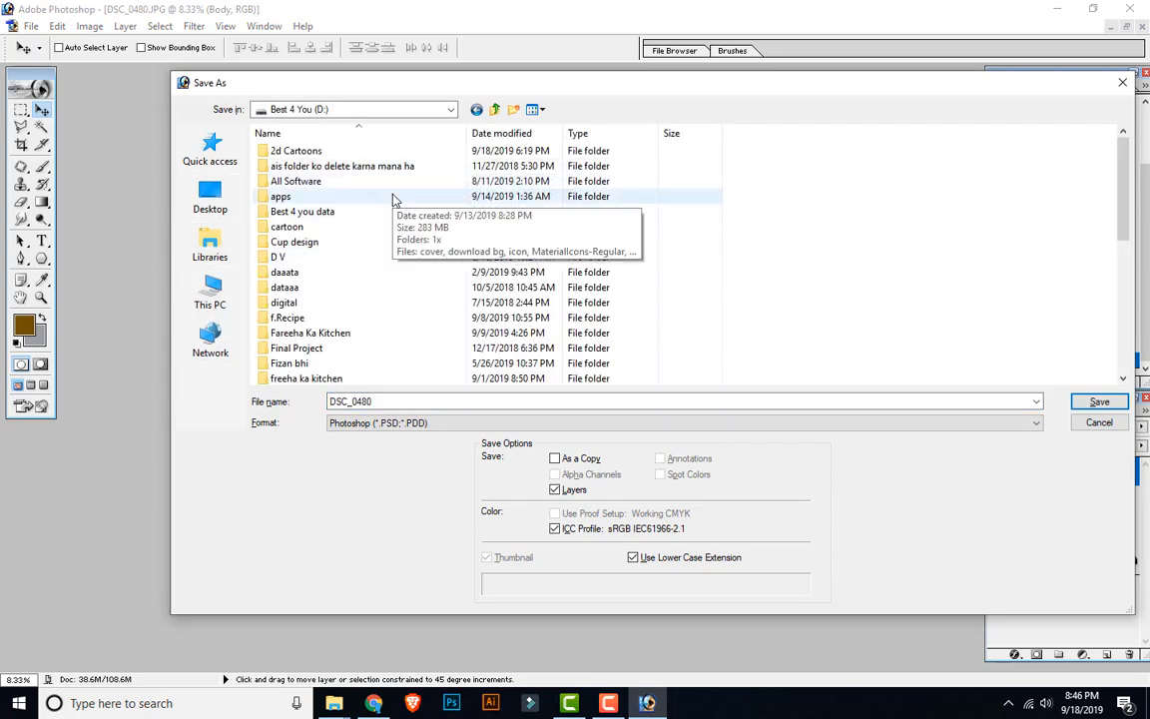
left_click(330, 213)
double_click(330, 213)
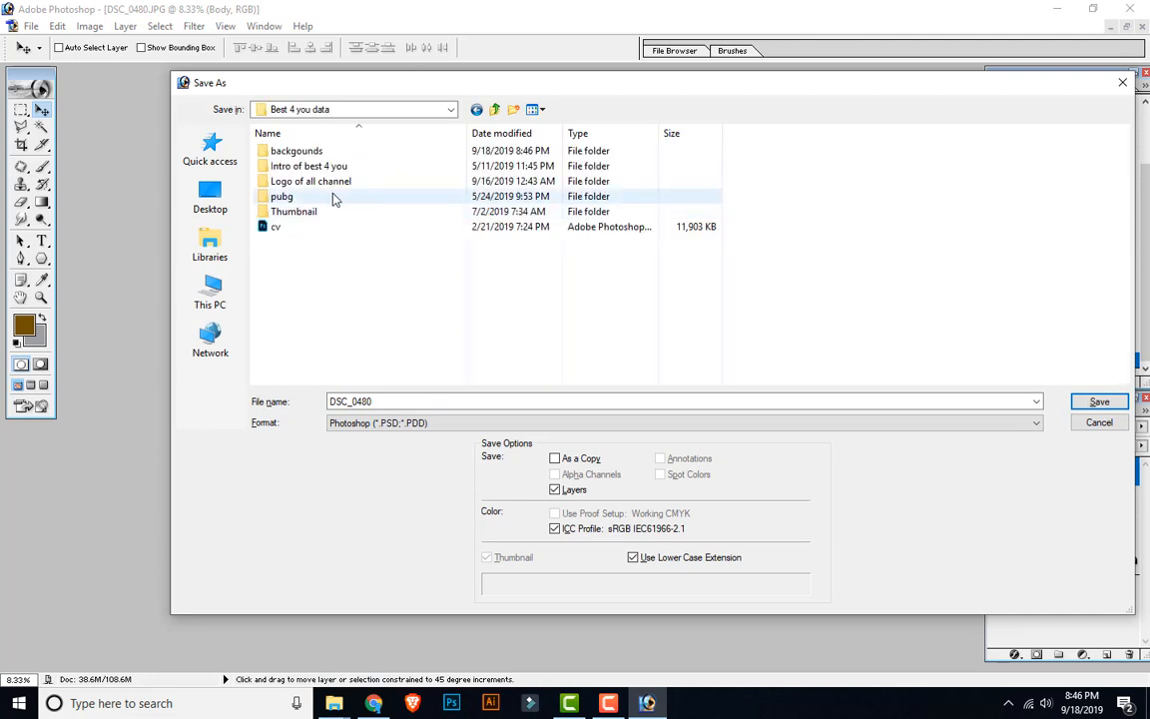
double_click(367, 156)
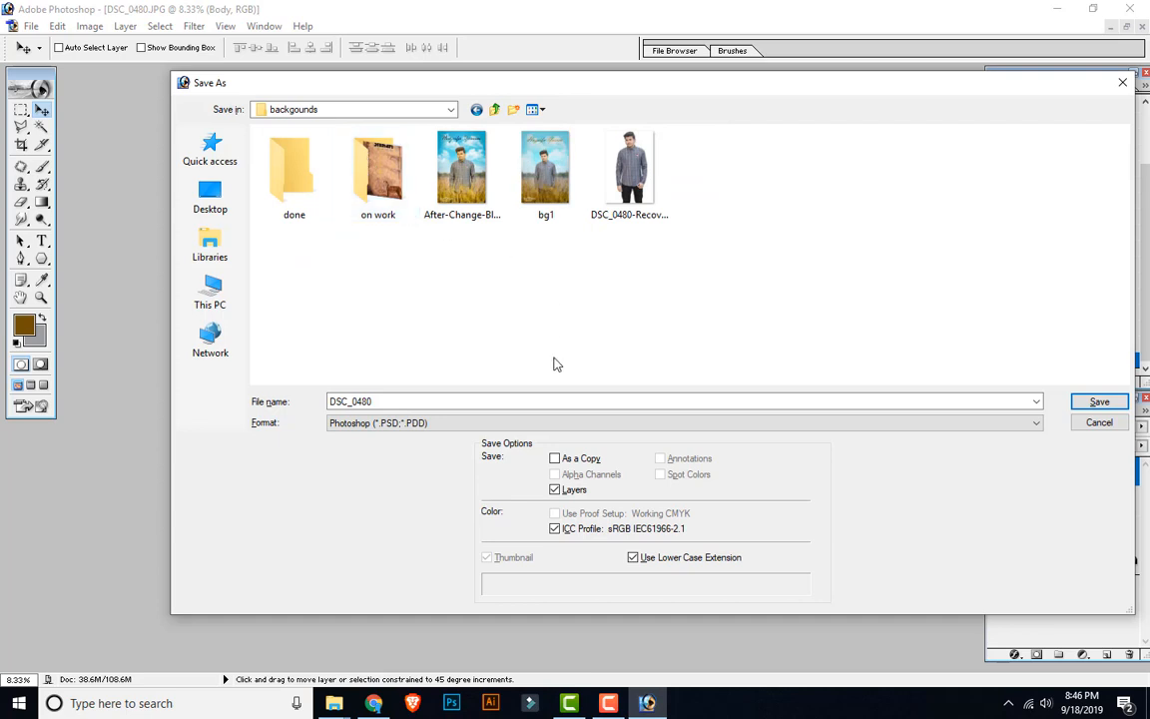
left_click(644, 190)
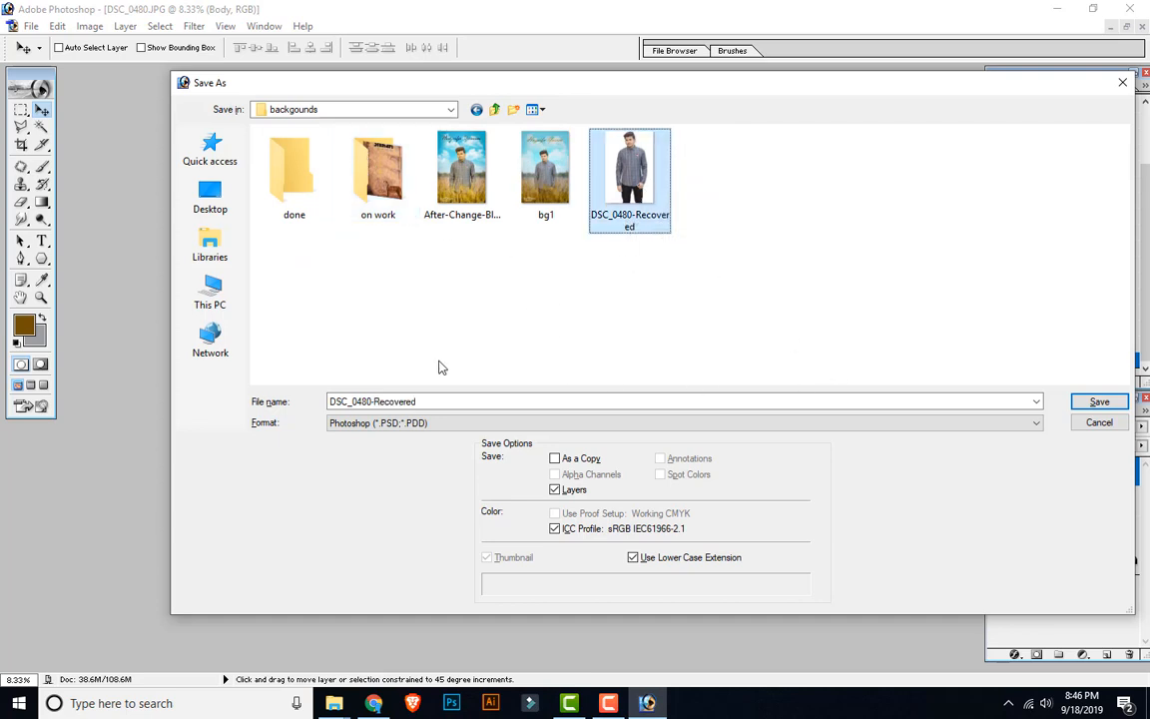
left_click(647, 422)
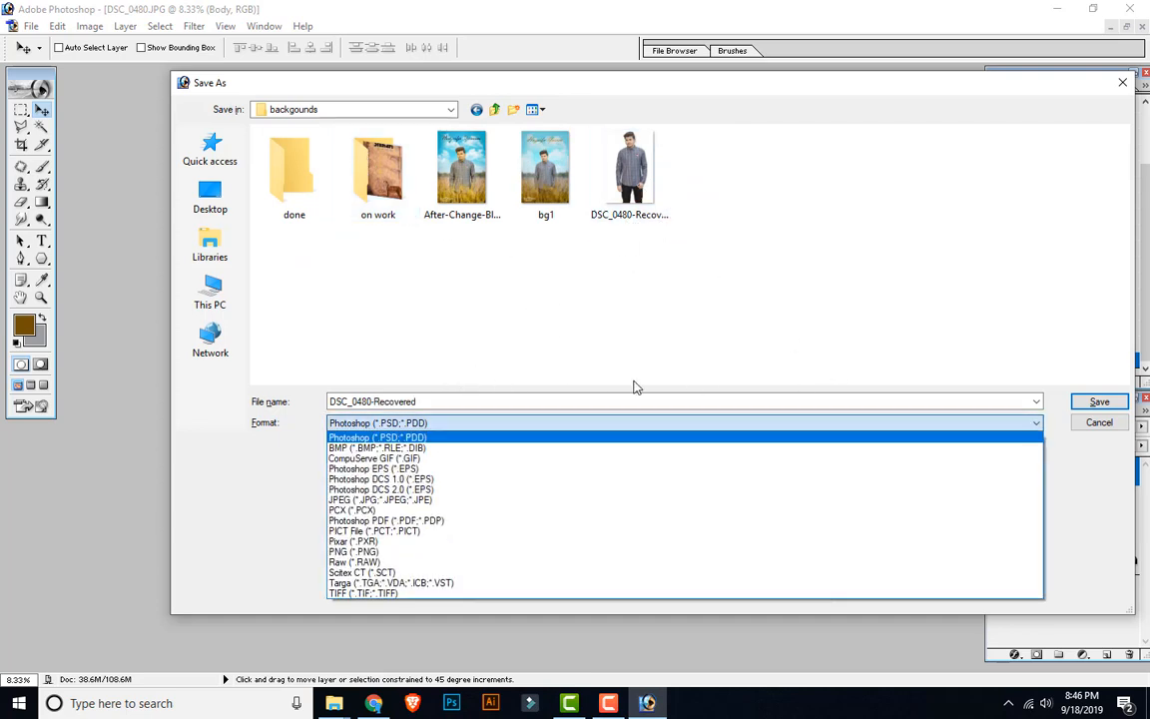
left_click(634, 387)
double_click(436, 402)
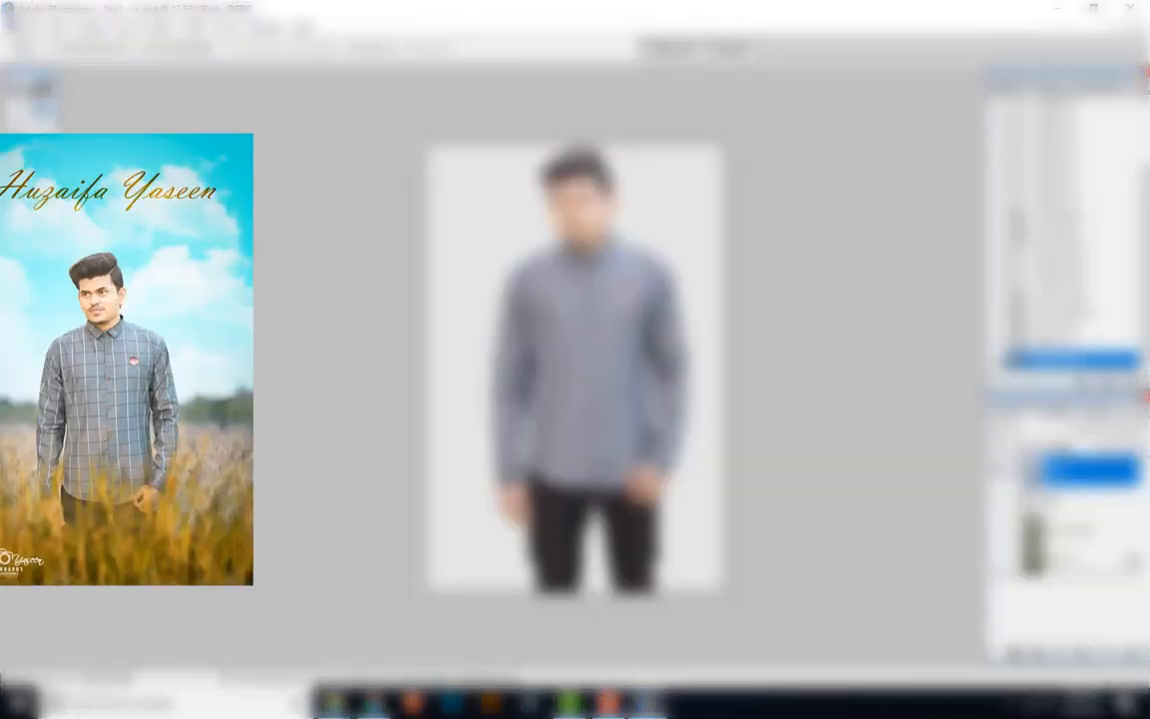